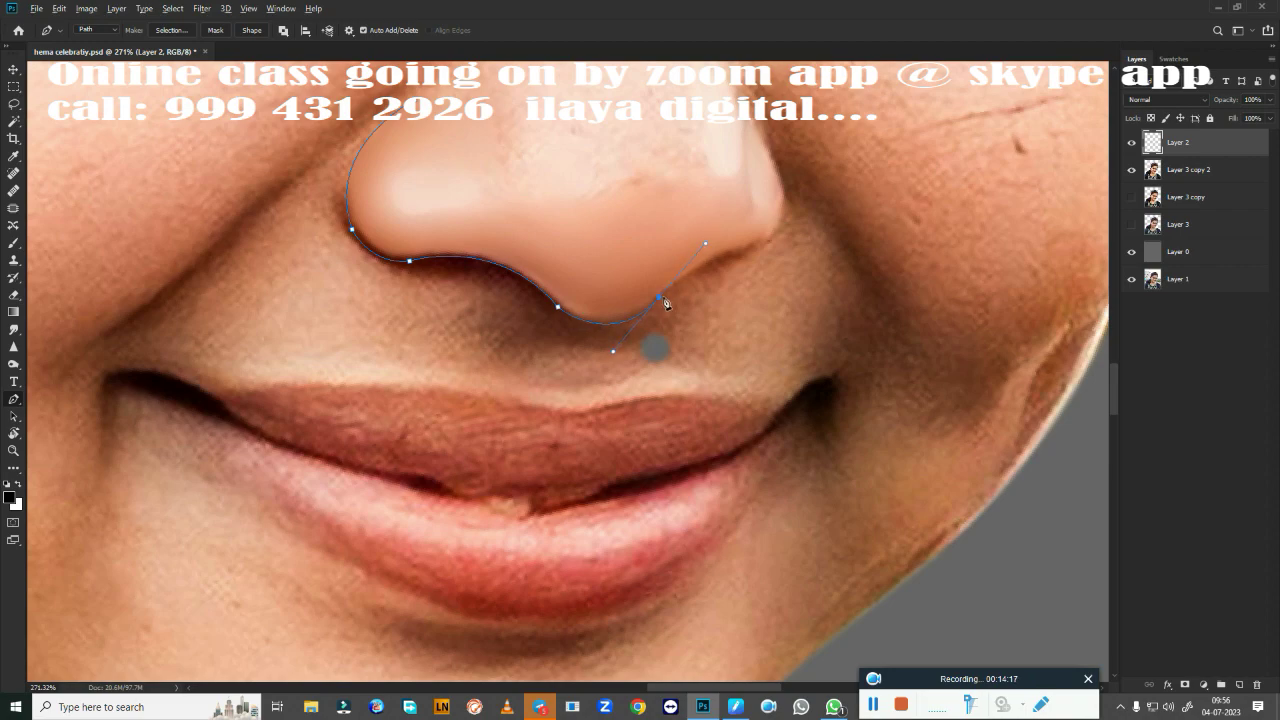
Place pen anchors around the nostril and up the side of the nose toward the eyebrow.
left_click_drag(675, 300, 508, 354)
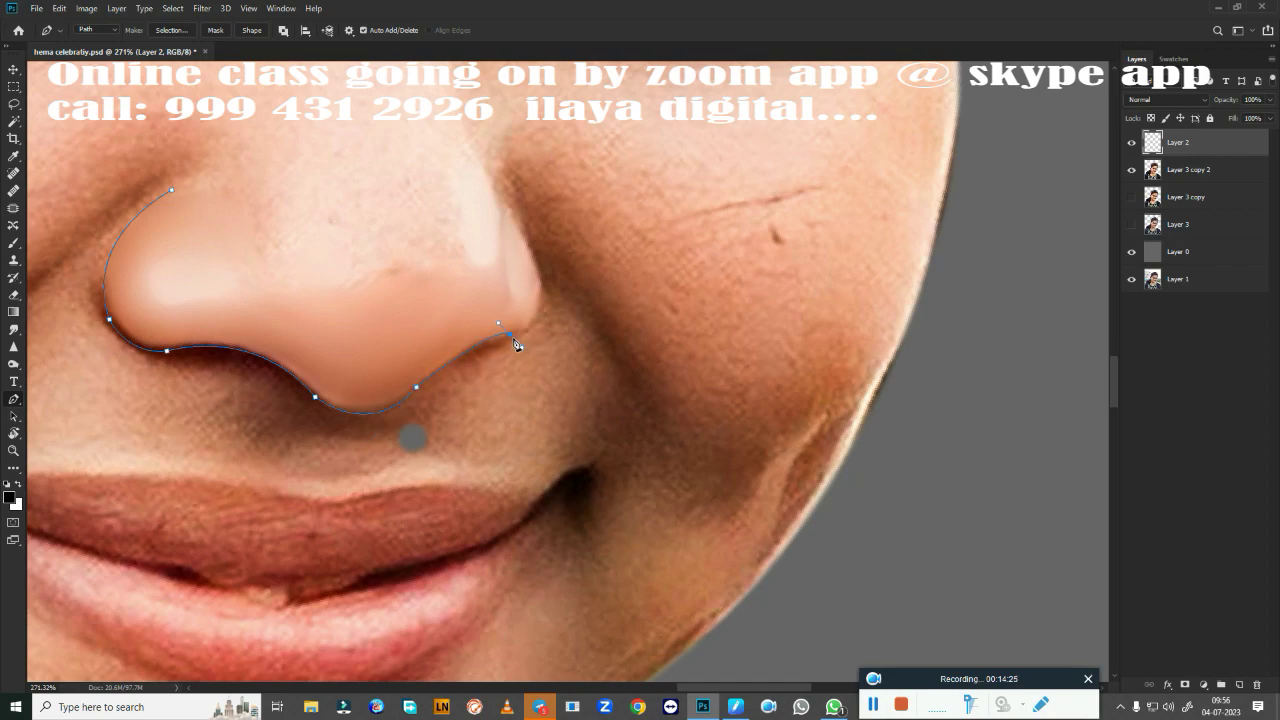
left_click_drag(541, 278, 538, 218)
left_click(542, 280, "alt")
left_click_drag(492, 183, 470, 162)
scroll(517, 240, "up", 5)
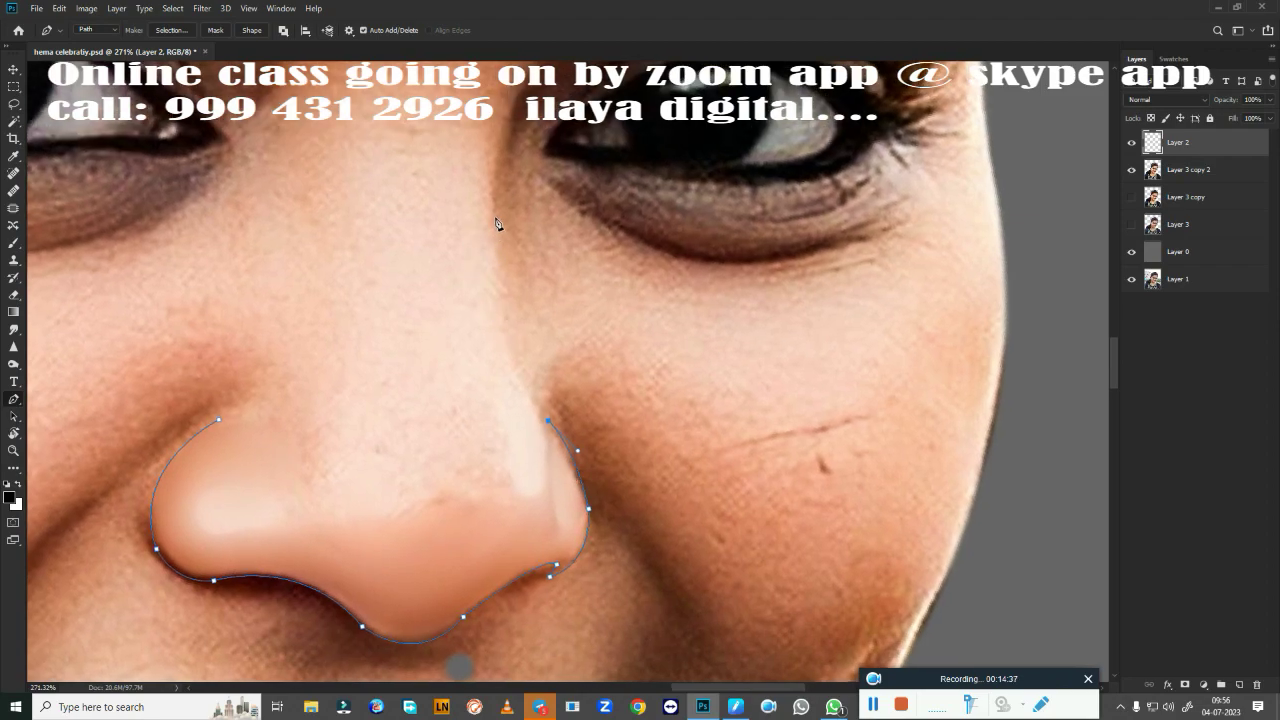
left_click_drag(495, 214, 503, 110)
scroll(531, 163, "up", 5)
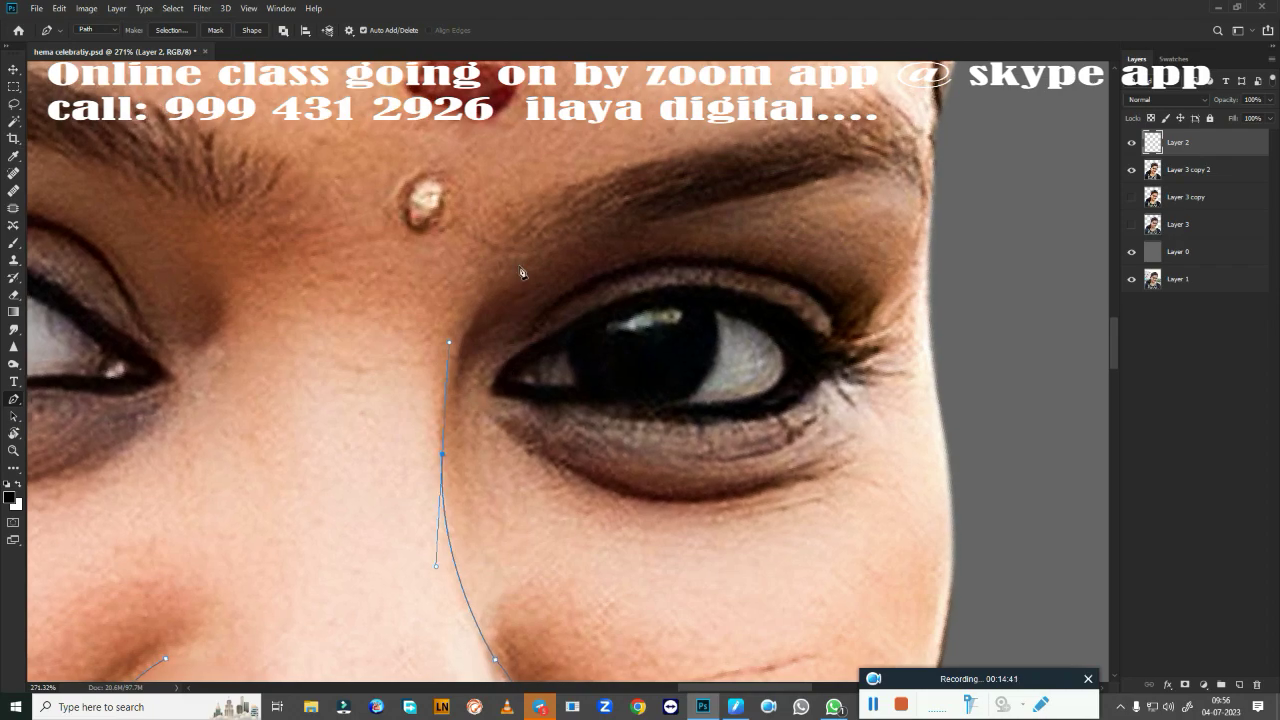
left_click_drag(532, 244, 557, 228)
Continue the path around the right eyebrow's lower edge, outer tip and upper edge.
left_click_drag(680, 213, 726, 199)
left_click_drag(866, 167, 893, 167)
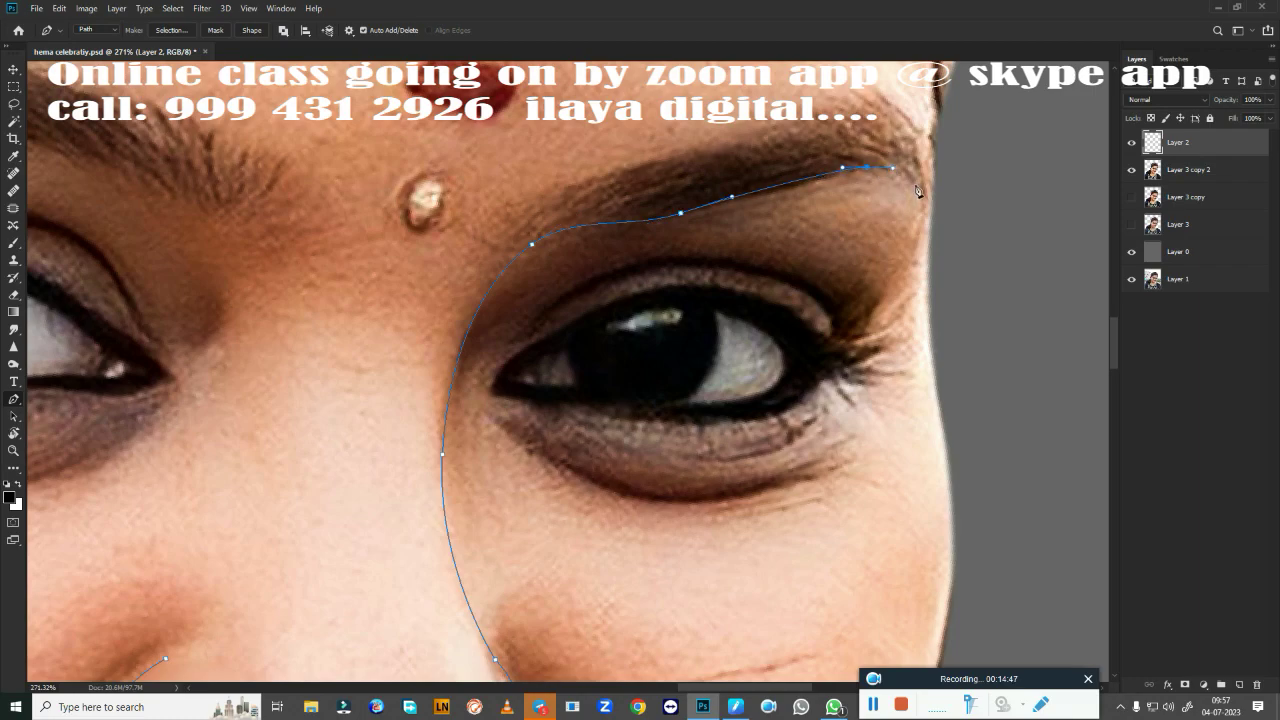
left_click_drag(928, 209, 930, 225)
left_click_drag(871, 96, 823, 101)
left_click_drag(648, 150, 581, 166)
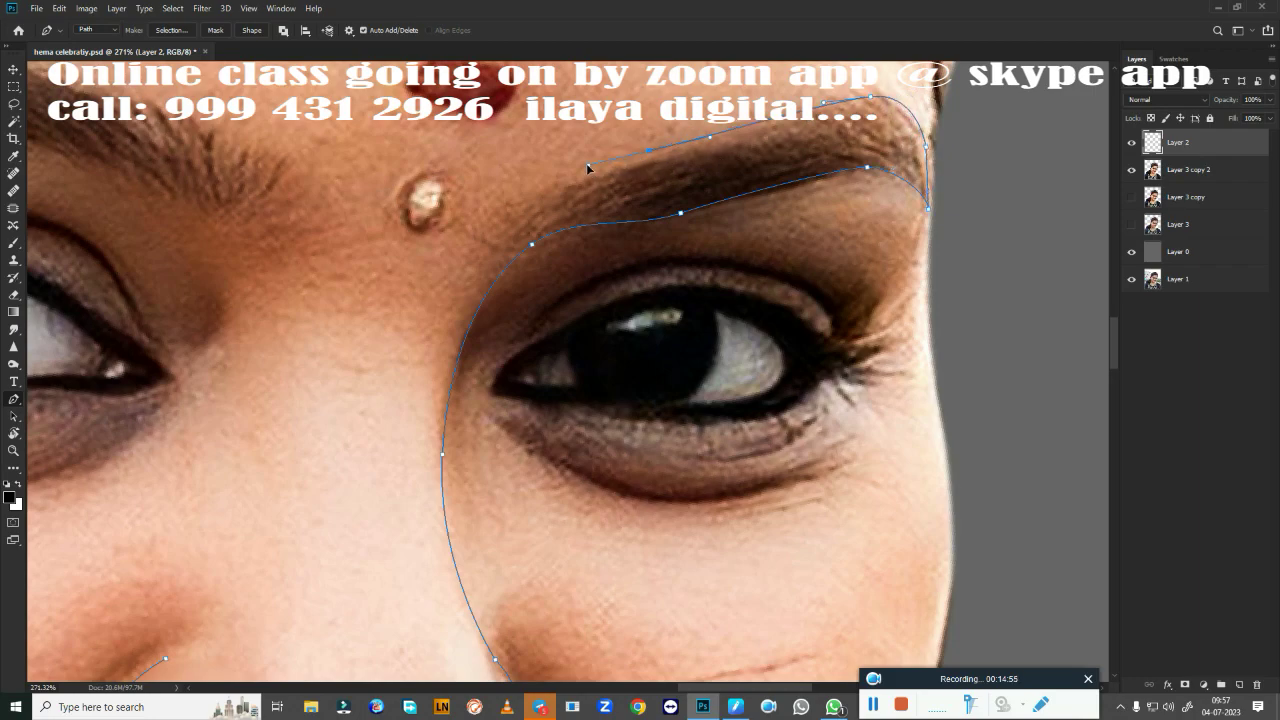
mouse_move(497, 205)
left_mouse_down()
mouse_move(498, 224)
mouse_move(519, 224)
left_mouse_up()
Run the path between the brows and down the bridge, closing it at the nostril.
key("ctrl+z")
scroll(510, 256, "down", 4)
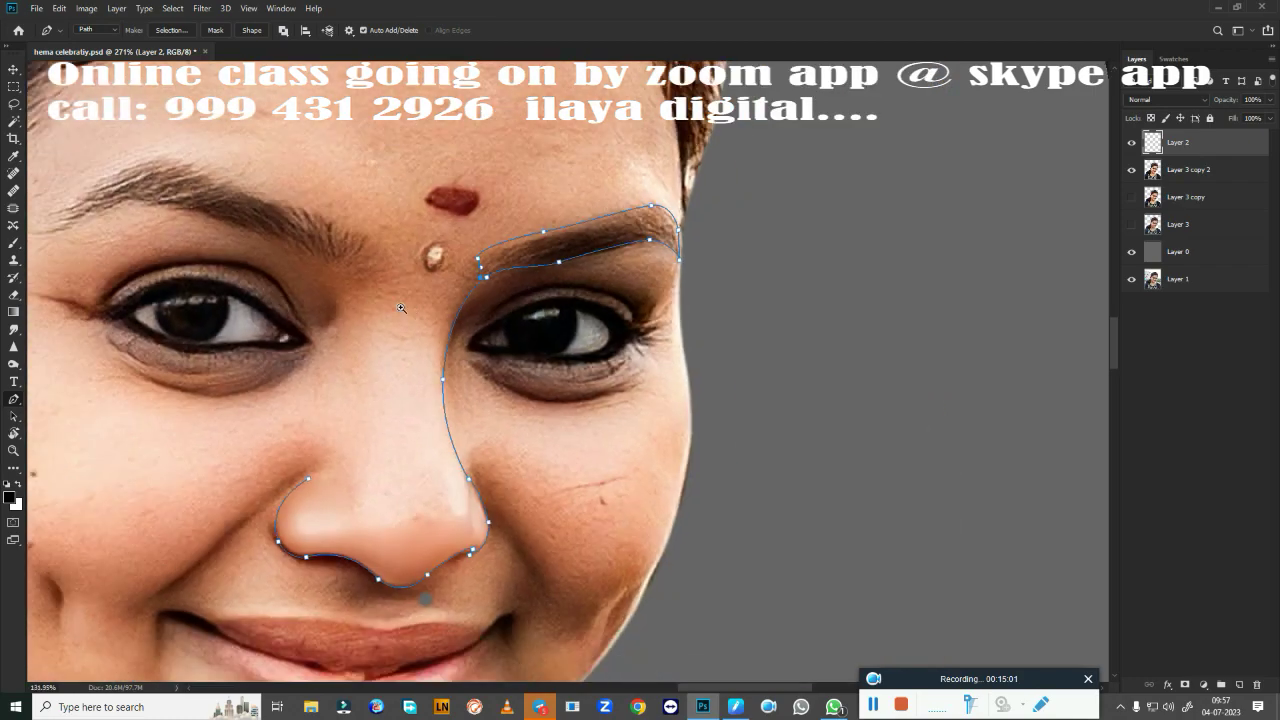
scroll(600, 270, "down", 1)
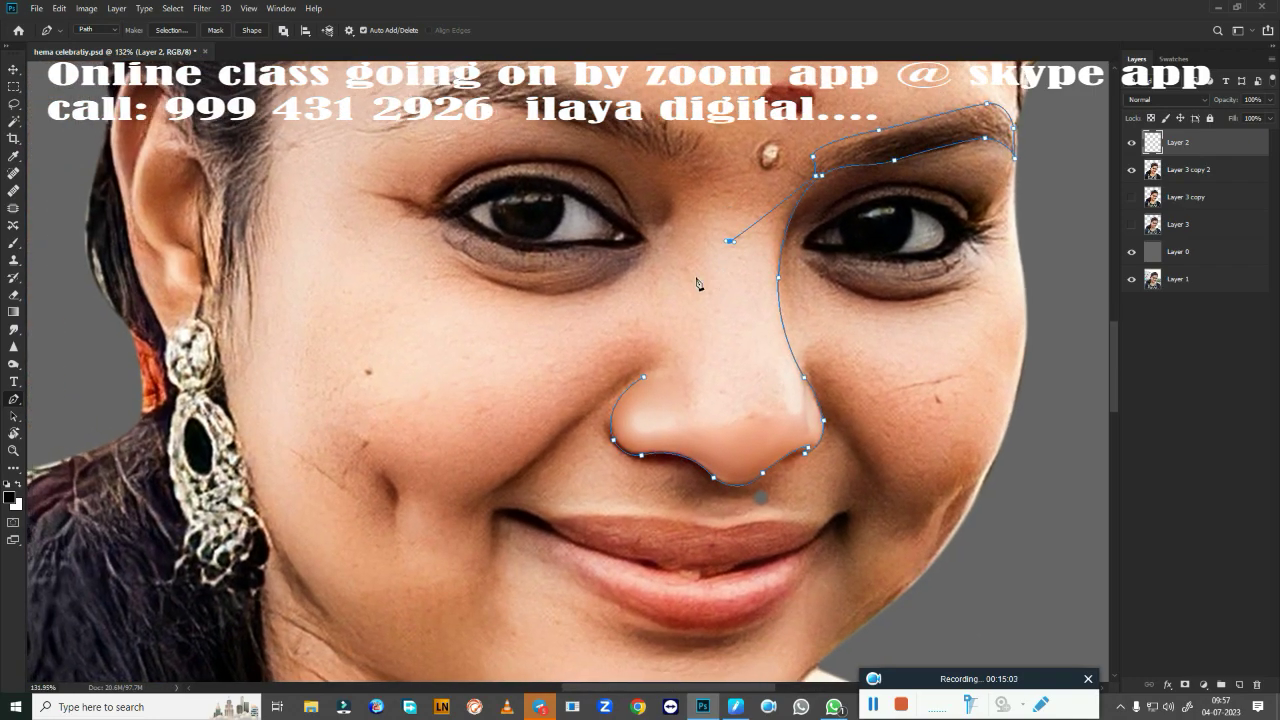
left_click(670, 385)
key("ctrl+z")
left_click(711, 185)
left_click_drag(701, 242, 691, 288)
left_click(690, 403)
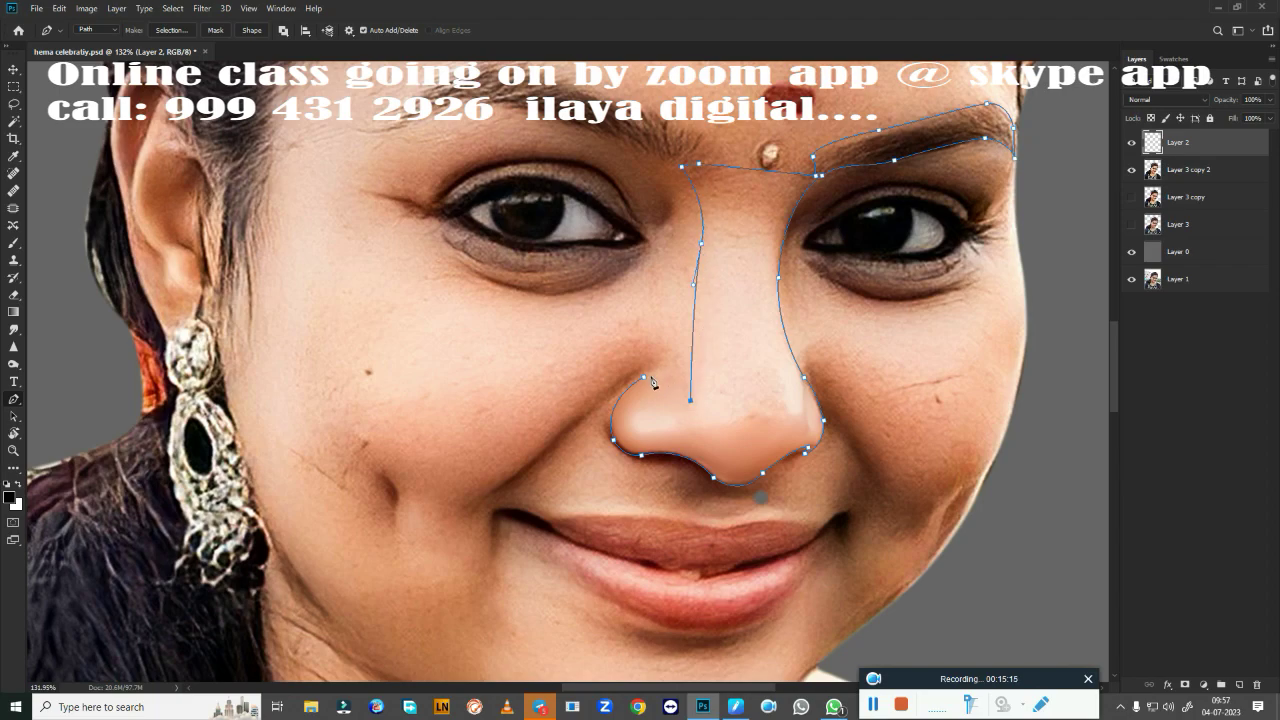
left_click_drag(646, 383, 618, 392)
Load the nose-and-brow path as a selection feathered by 1.2 px.
key("ctrl+Return")
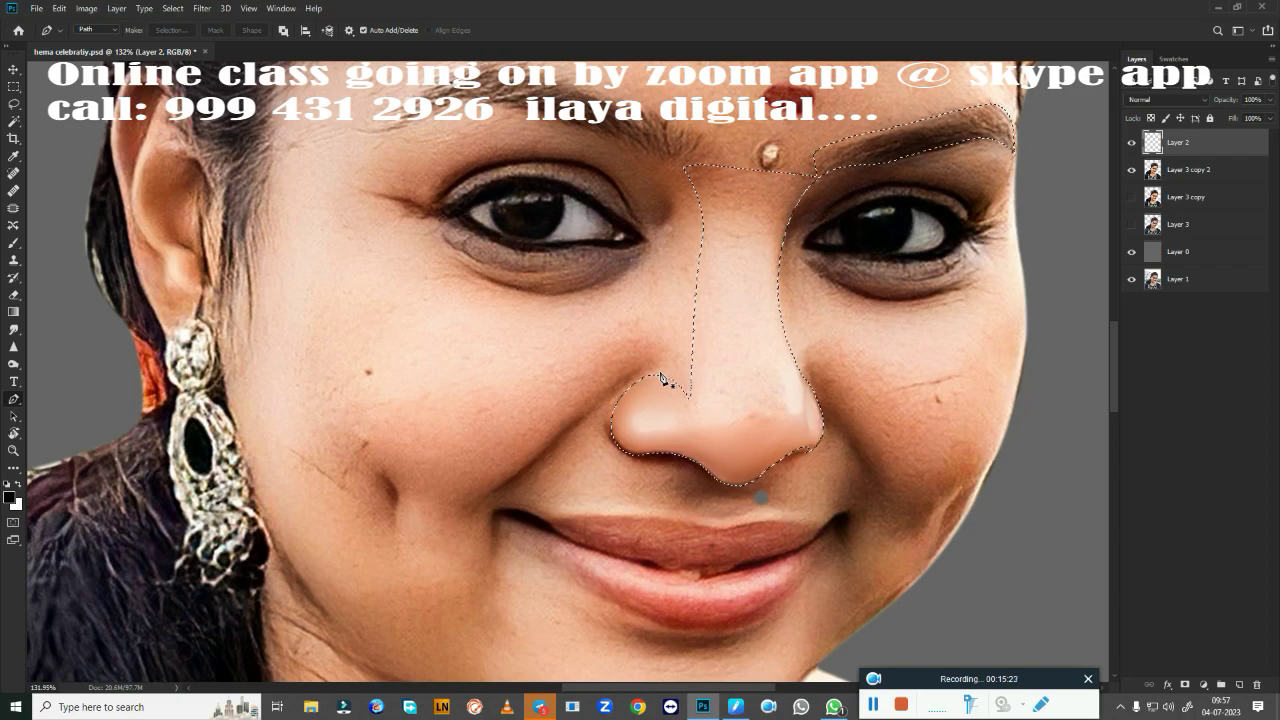
key("shift+F6")
key("Return")
scroll(590, 340, "up", 2)
left_click_drag(677, 349, 400, 240)
scroll(491, 297, "down", 2)
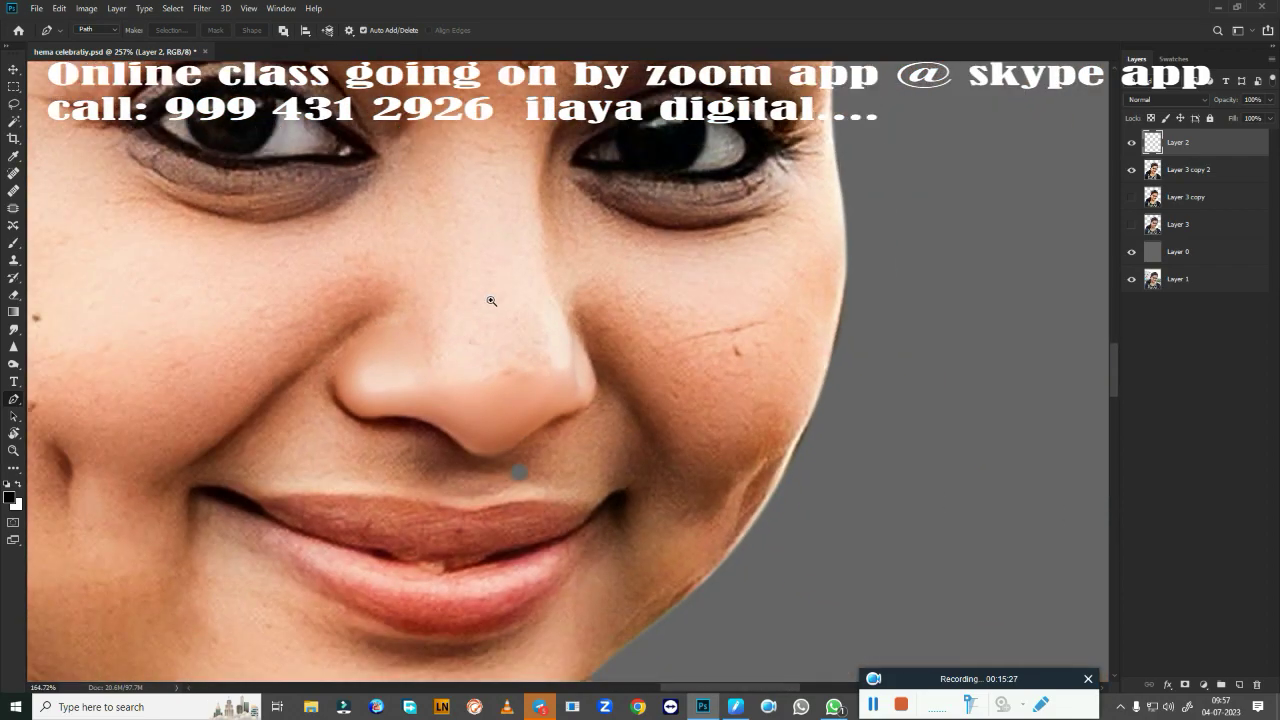
scroll(487, 319, "down", 2)
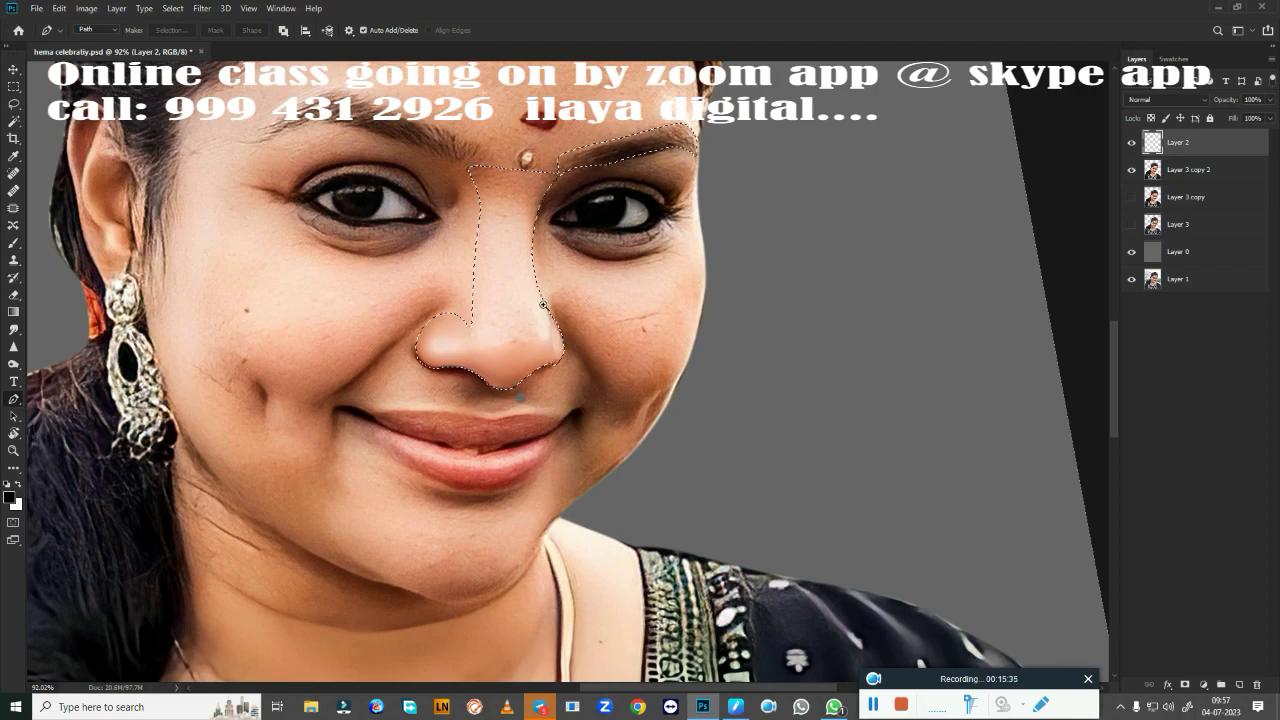
scroll(580, 340, "up", 5)
scroll(586, 331, "up", 1)
scroll(511, 366, "up", 1)
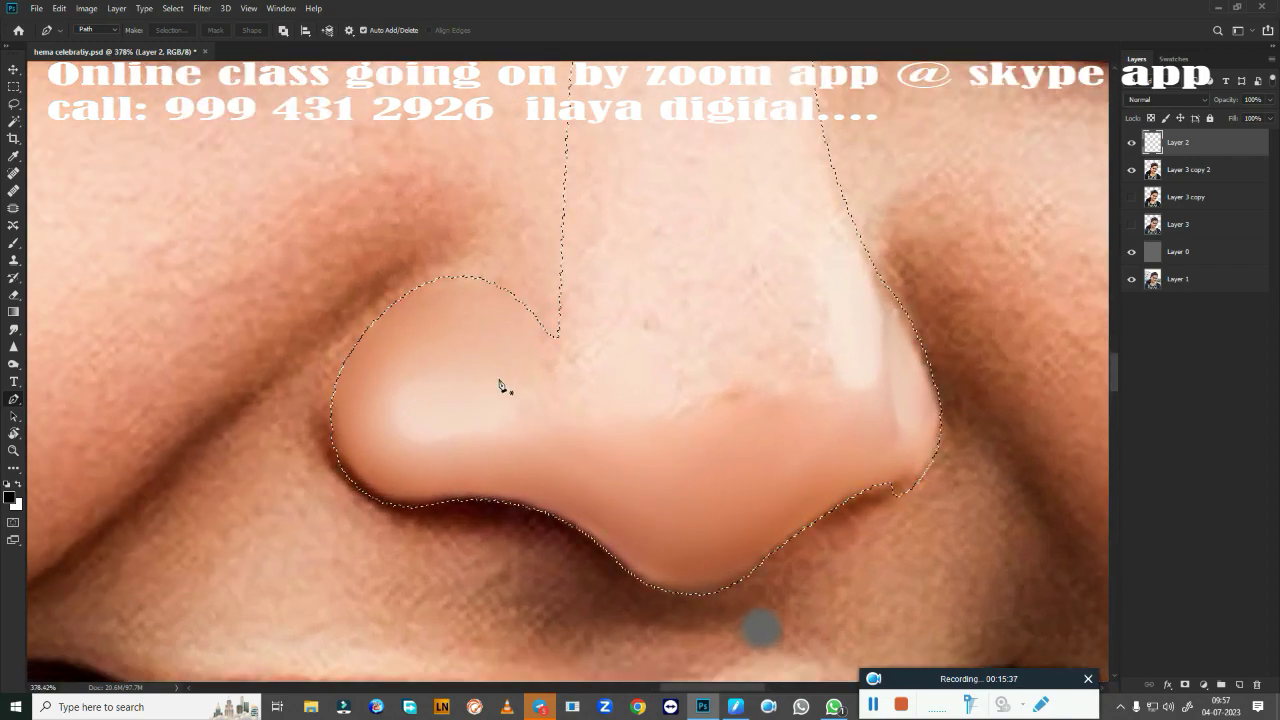
Pick the Smudge tool at 80% strength with Sample All Layers, size the brush, and frame the nose bridge.
key("r")
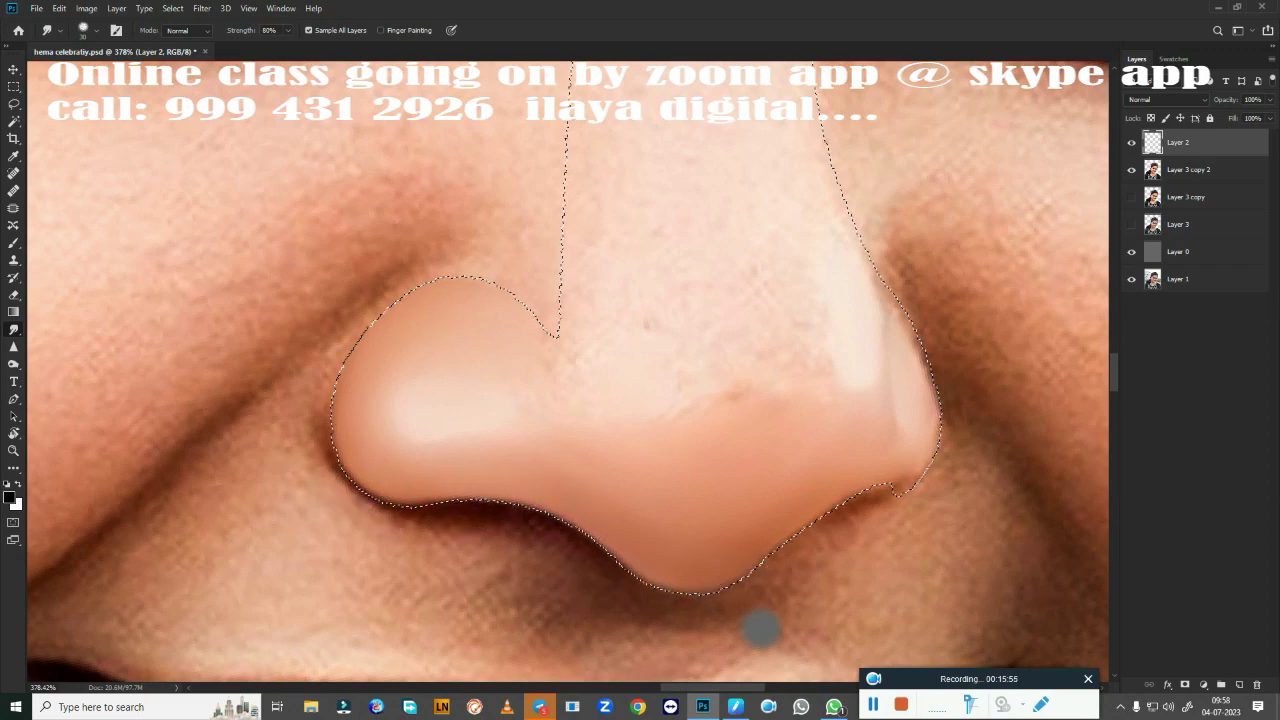
key("bracketright")
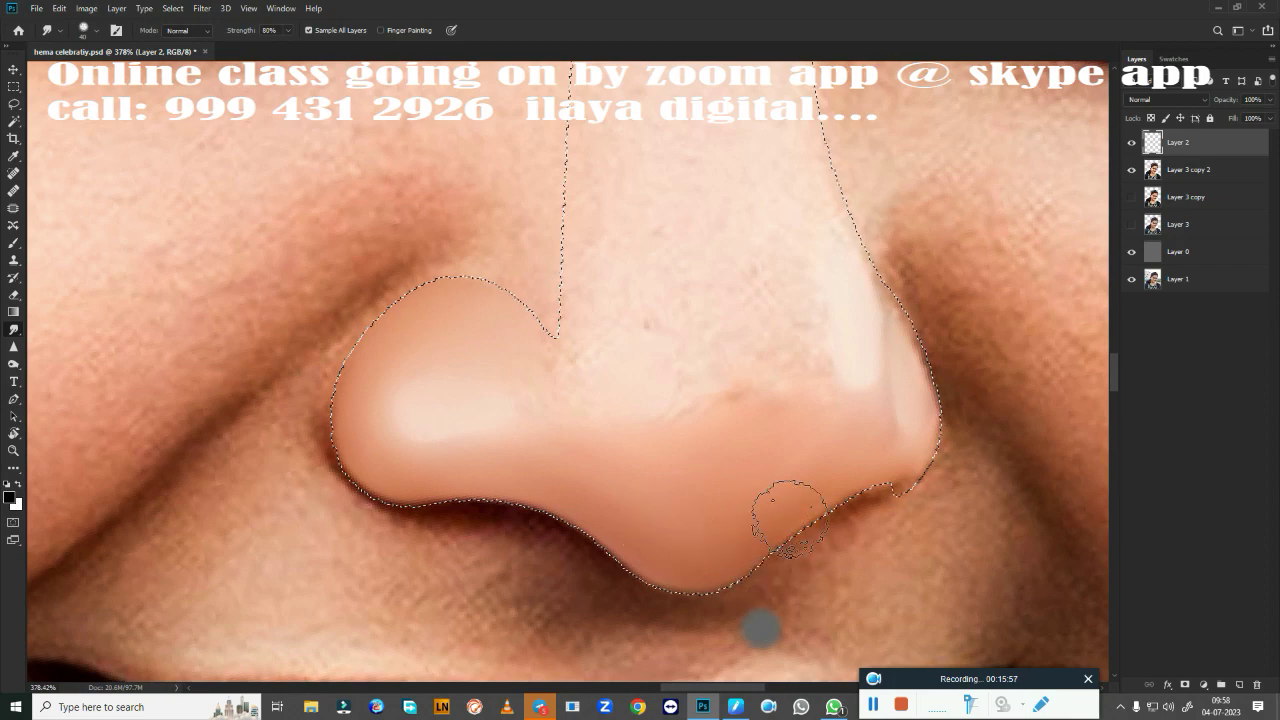
left_click_drag(760, 625, 380, 603)
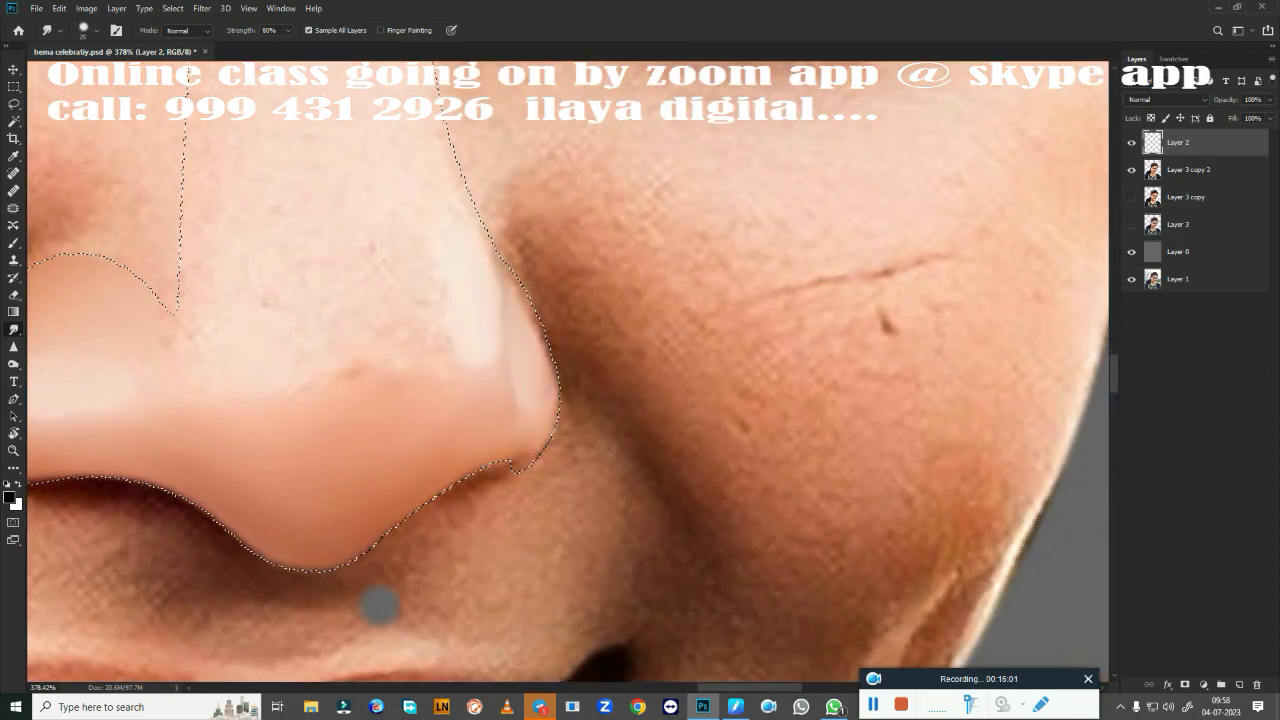
key("bracketleft")
key("bracketleft")
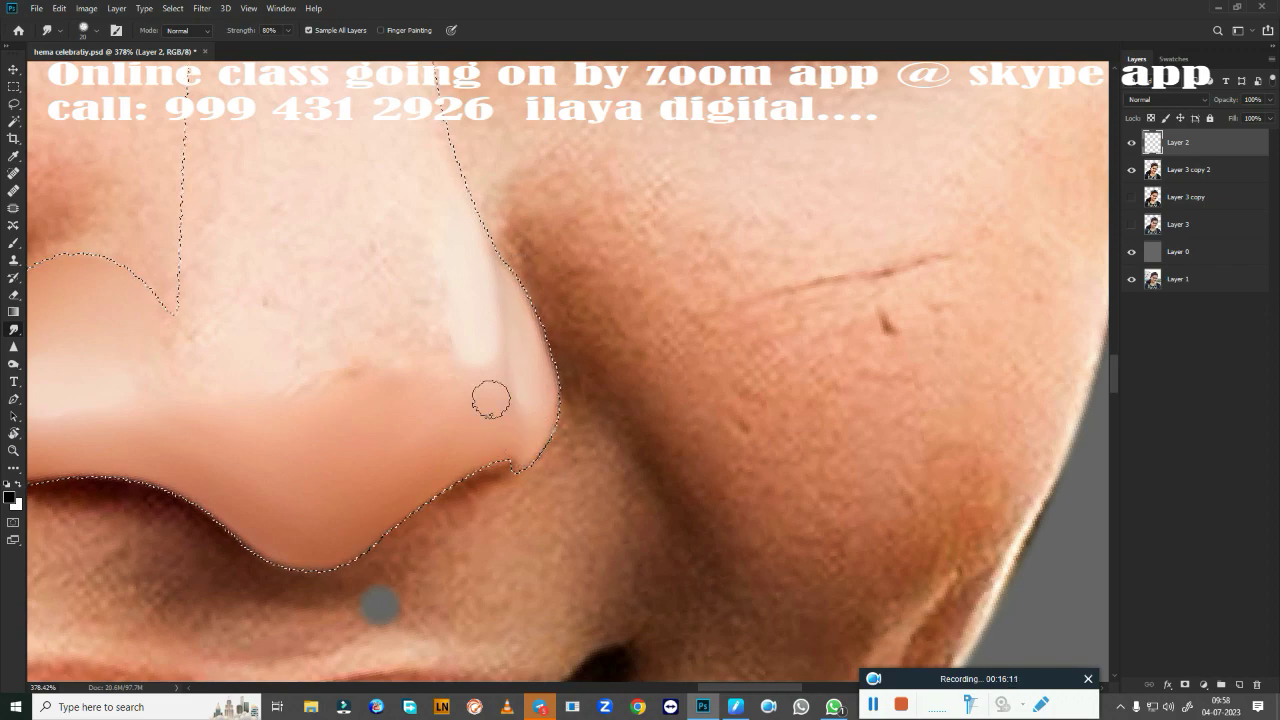
scroll(520, 386, "down", 1)
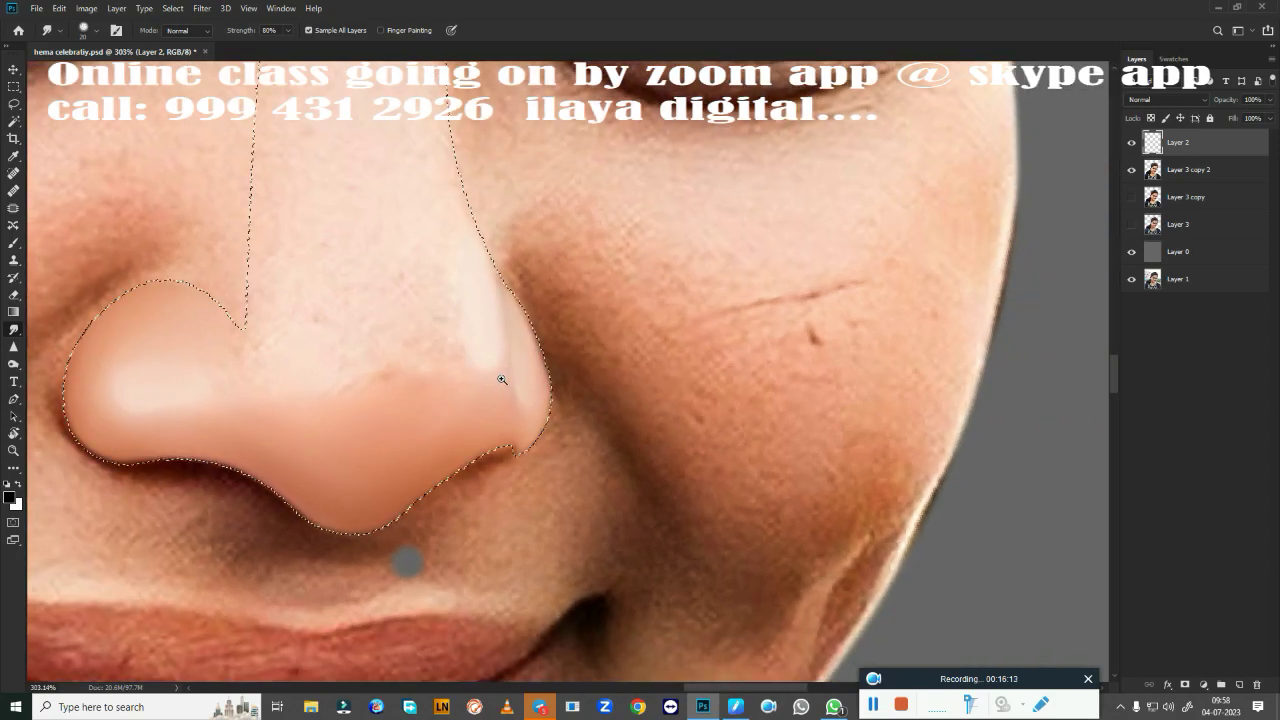
left_click_drag(530, 460, 585, 543)
scroll(552, 400, "down", 2)
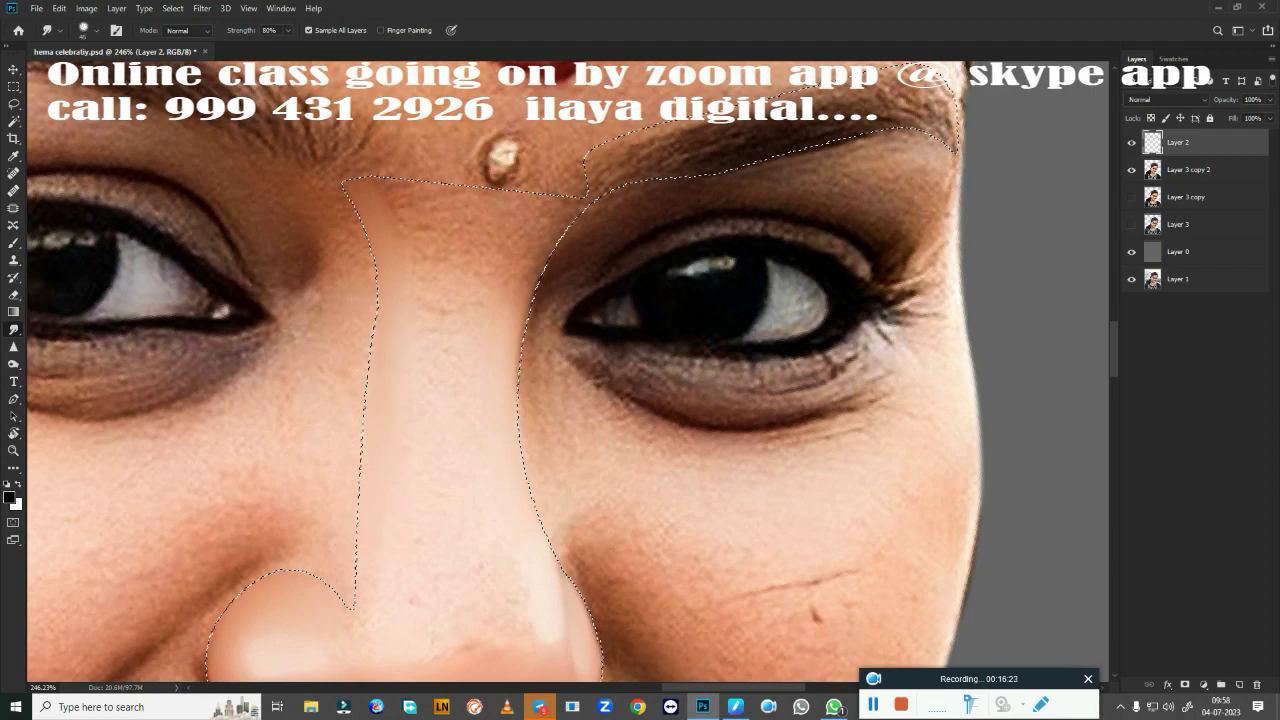
Smudge the upper nose bridge skin, then erase the excess smoothing there.
mouse_move(420, 225)
left_mouse_down()
mouse_move(463, 212)
mouse_move(424, 250)
mouse_move(508, 214)
left_mouse_up()
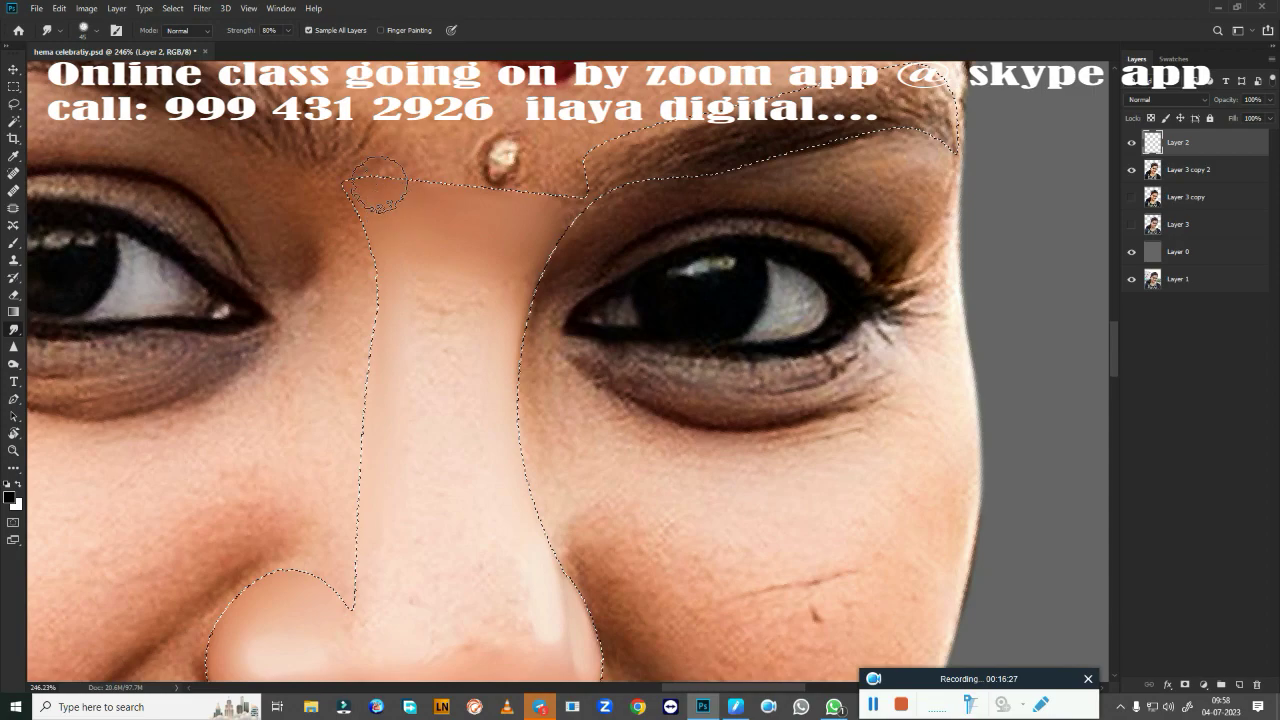
mouse_move(470, 265)
left_mouse_down()
mouse_move(429, 286)
mouse_move(514, 277)
mouse_move(502, 285)
left_mouse_up()
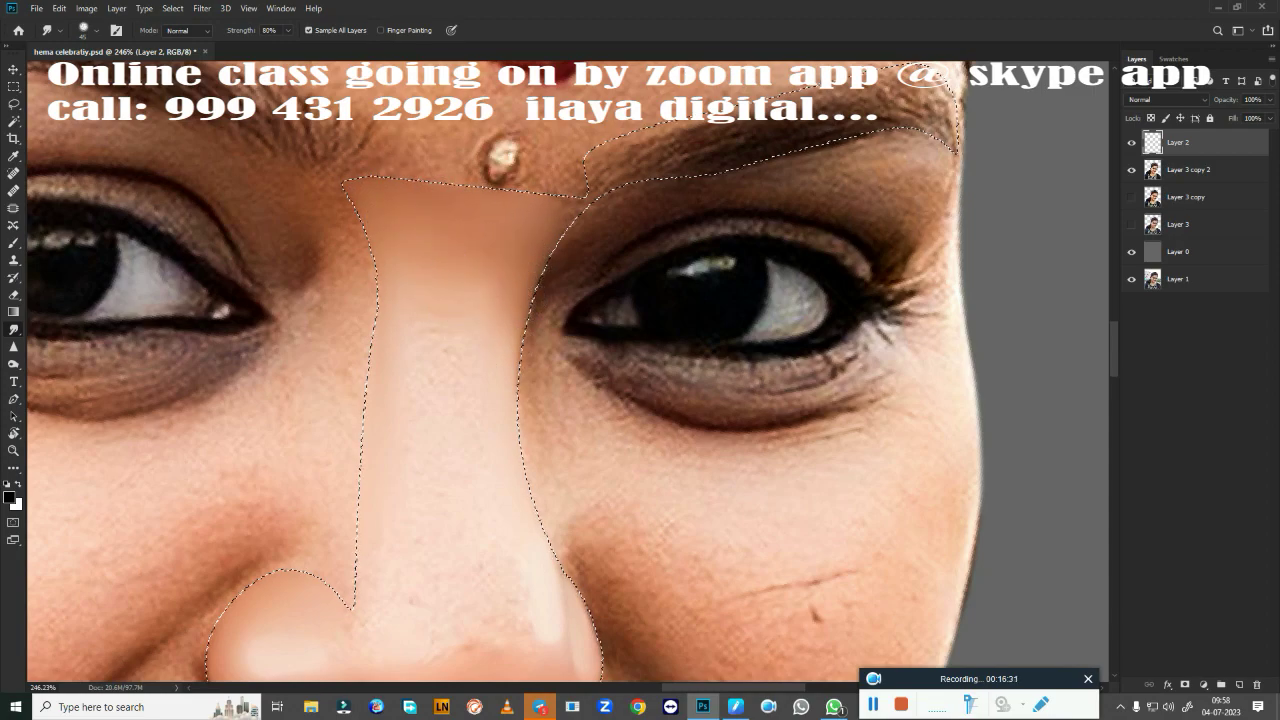
left_click_drag(686, 150, 654, 138)
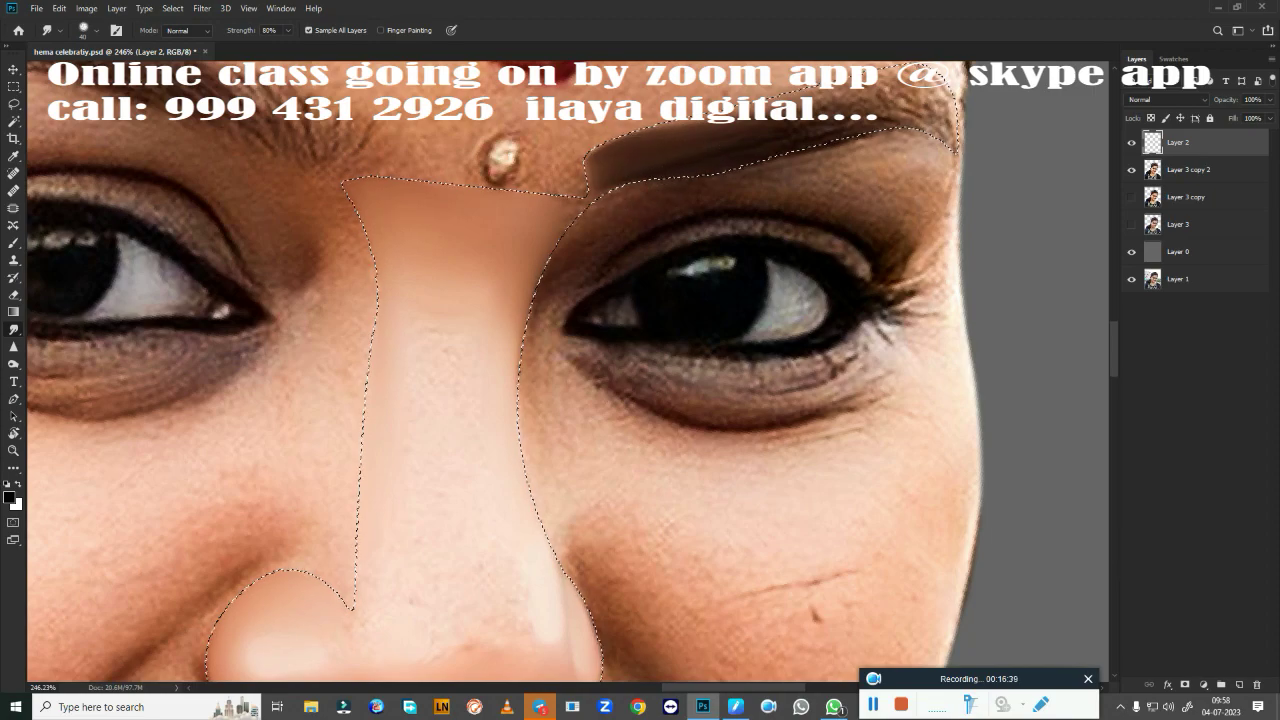
key("e")
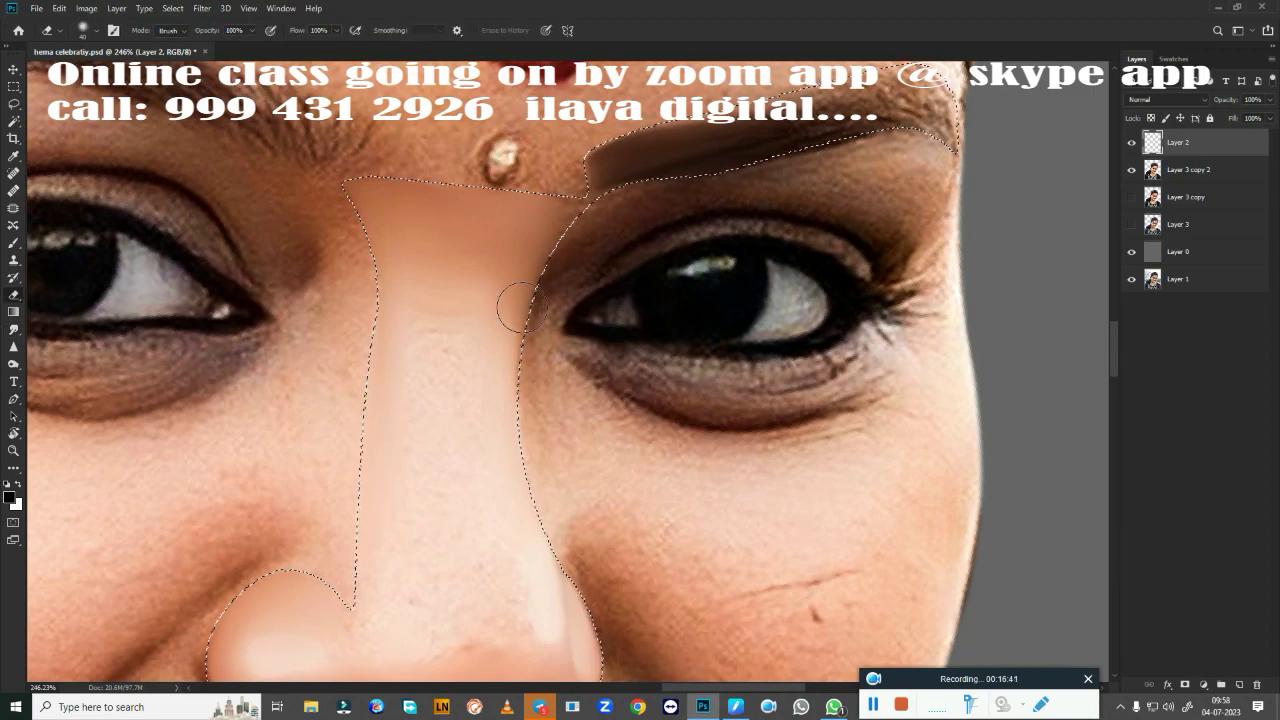
mouse_move(480, 318)
left_mouse_down()
mouse_move(466, 334)
mouse_move(434, 243)
mouse_move(452, 215)
mouse_move(547, 226)
left_mouse_up()
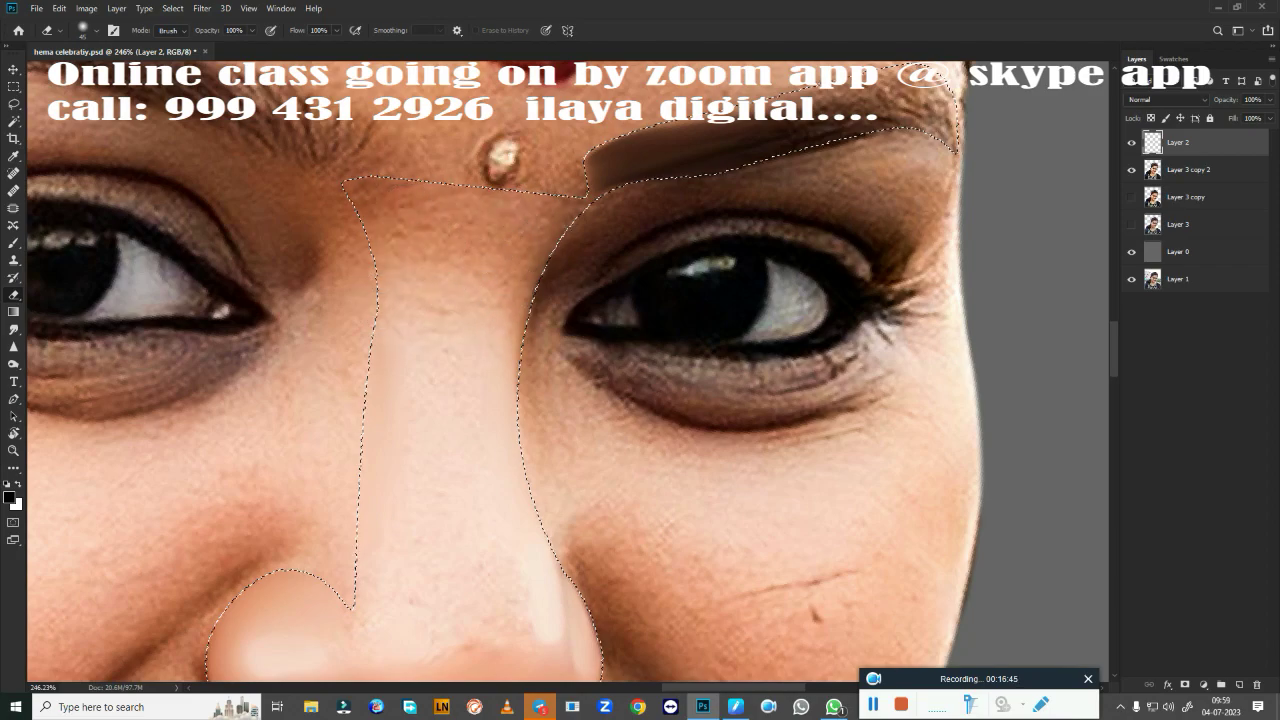
Smudge the eyebrow's top edge and outer tip into a smooth band.
mouse_move(700, 290)
left_mouse_down()
mouse_move(600, 400)
mouse_move(460, 420)
left_mouse_up()
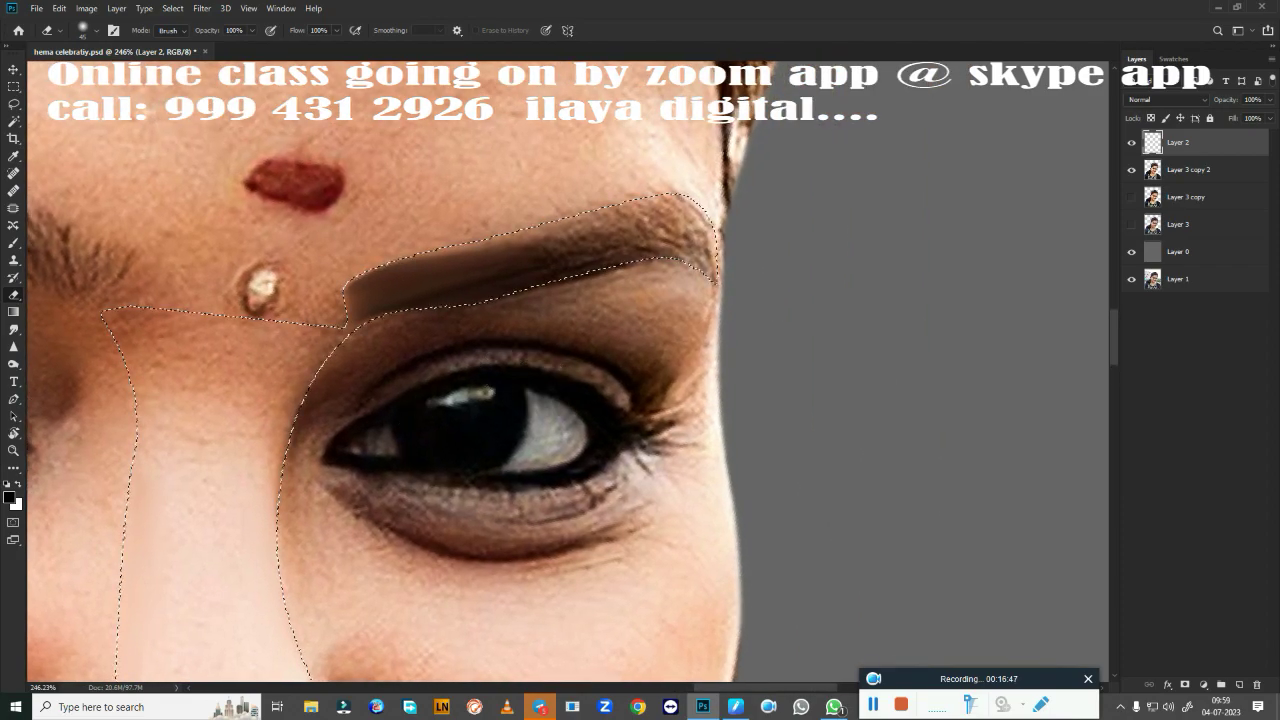
key("r")
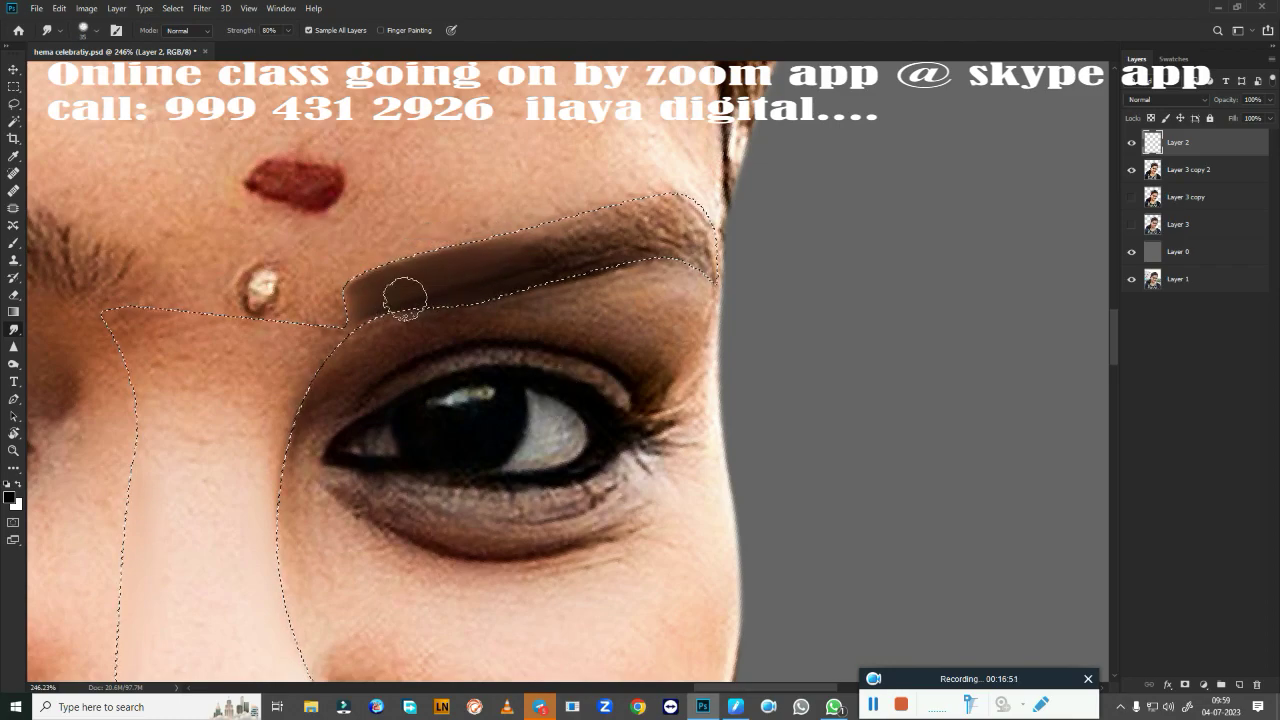
mouse_move(560, 243)
left_mouse_down()
mouse_move(695, 245)
mouse_move(548, 232)
mouse_move(604, 232)
mouse_move(584, 224)
left_mouse_up()
mouse_move(704, 224)
left_mouse_down()
mouse_move(711, 232)
mouse_move(665, 238)
left_mouse_up()
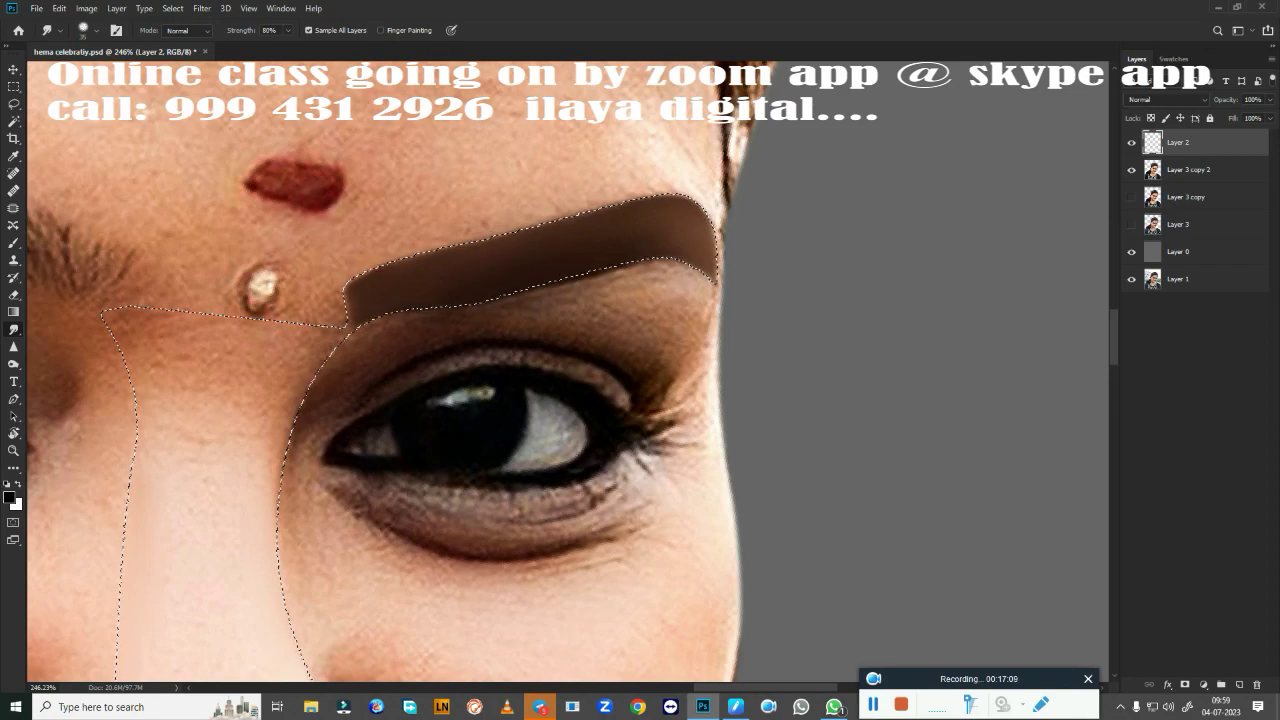
Smudge the skin across the top of the nose selection.
mouse_move(427, 385)
left_mouse_down()
mouse_move(877, 300)
mouse_move(811, 272)
left_mouse_up()
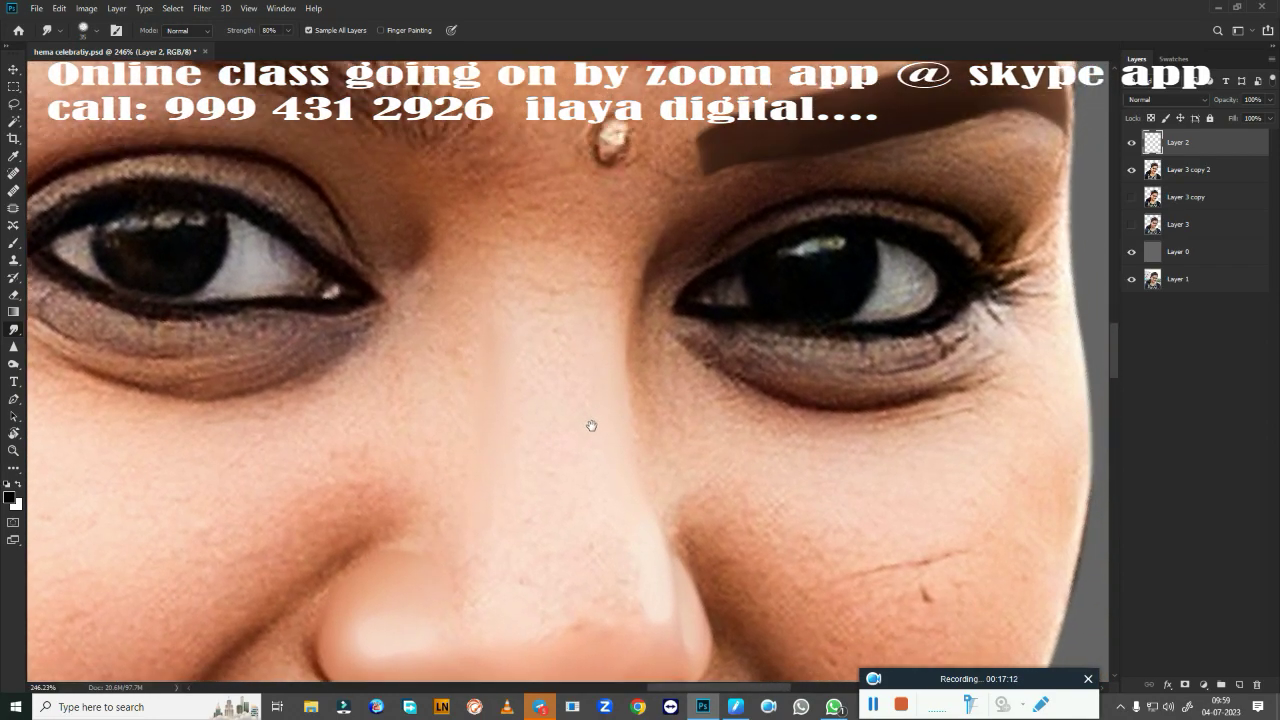
left_click_drag(612, 410, 583, 374)
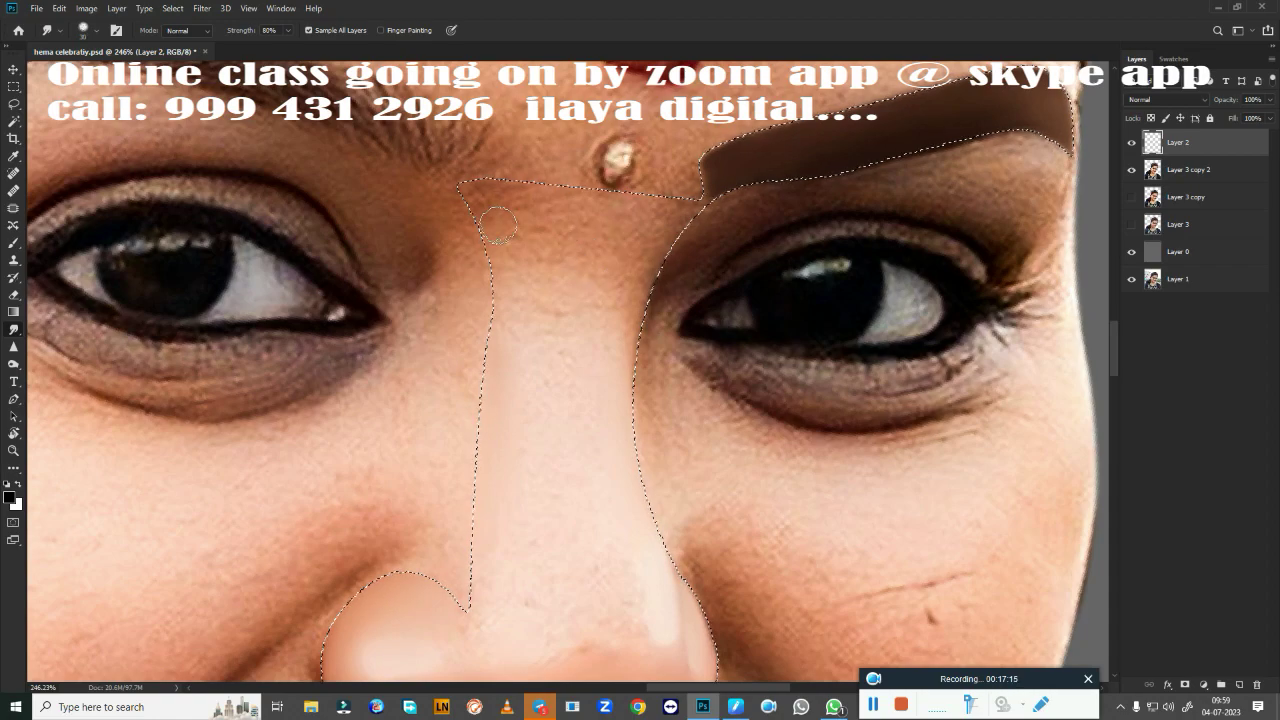
left_click_drag(490, 212, 527, 238)
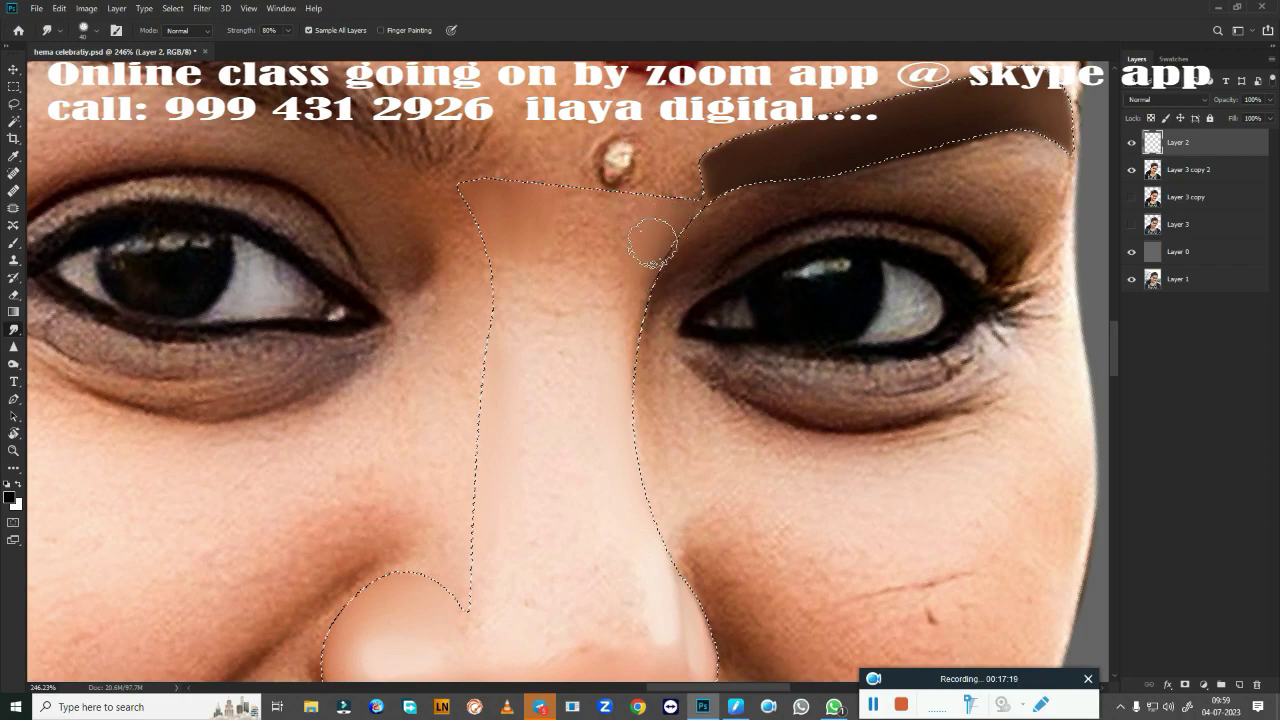
left_click_drag(561, 214, 600, 249)
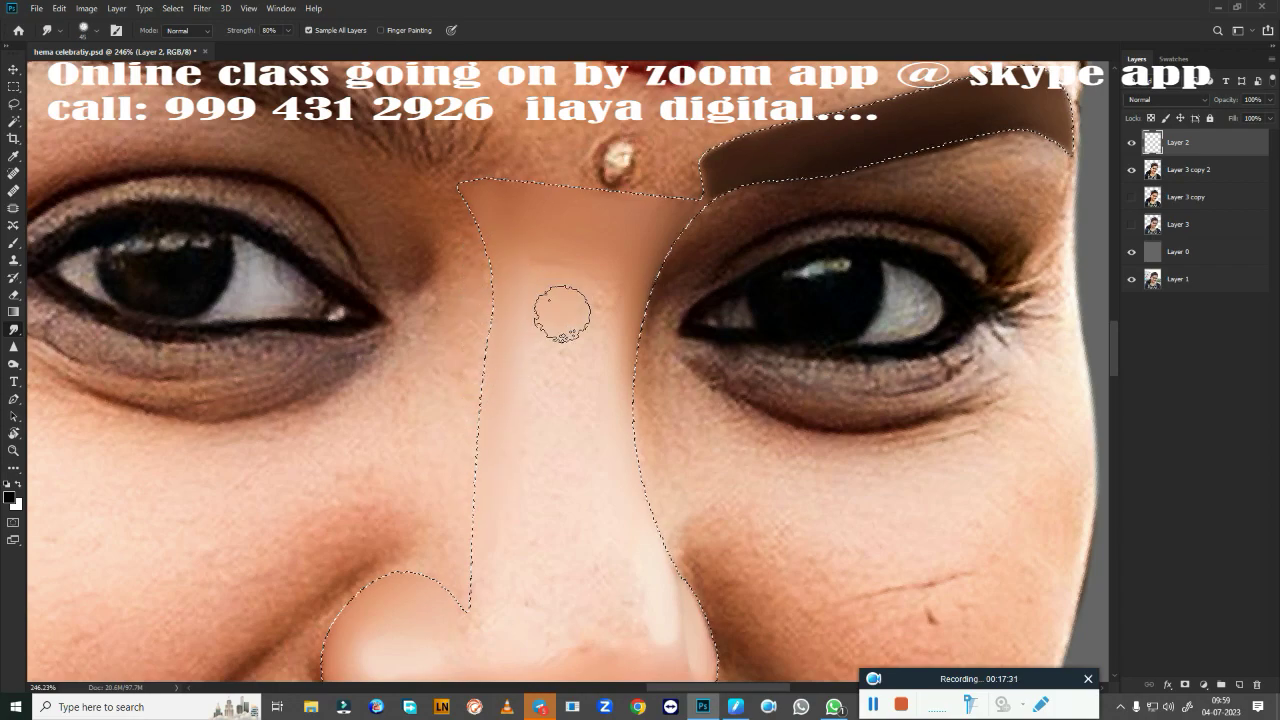
mouse_move(540, 225)
left_mouse_down()
mouse_move(609, 257)
mouse_move(549, 257)
left_mouse_up()
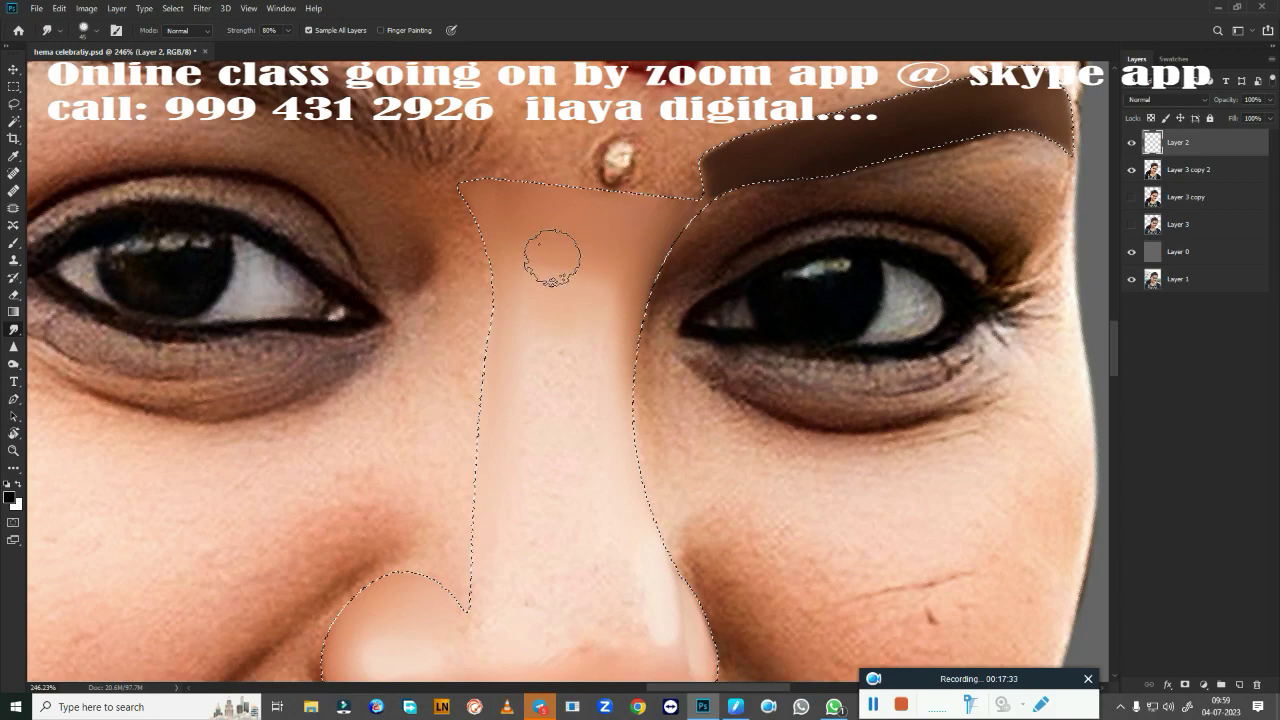
scroll(666, 457, "down", 3)
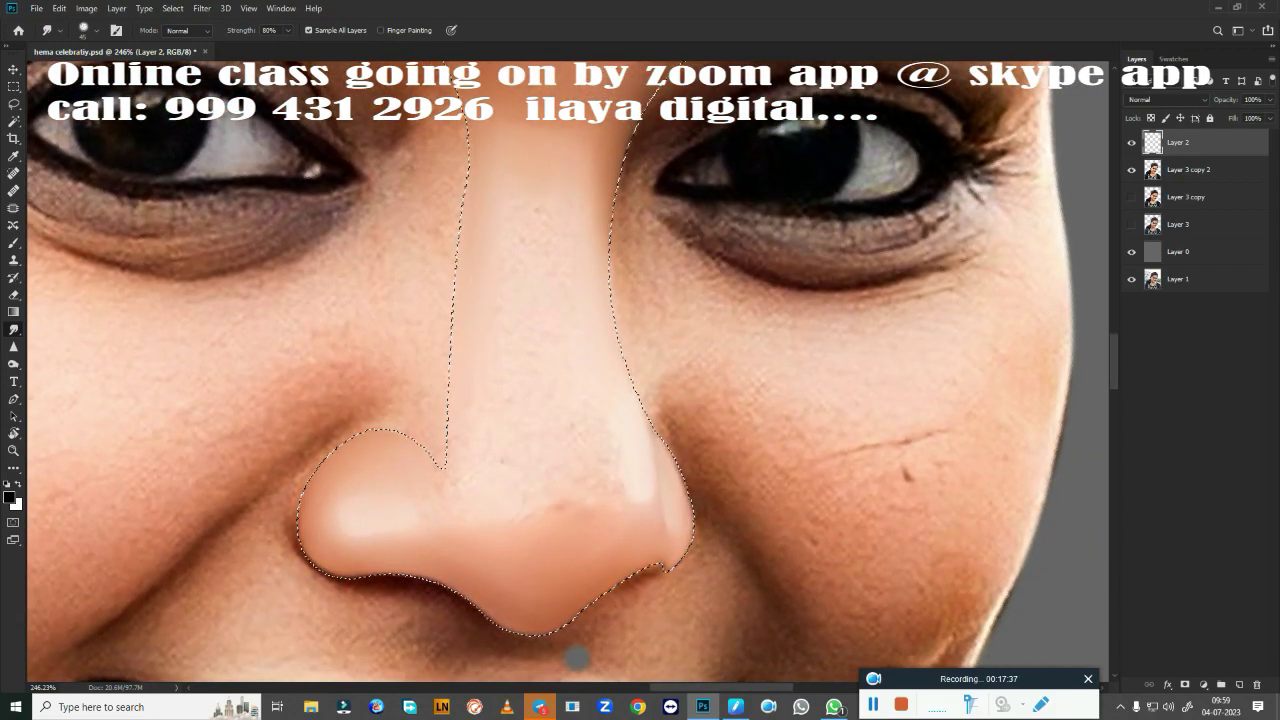
Blend the left nostril, nose tip and right bridge edge into smooth glossy skin.
mouse_move(500, 509)
left_mouse_down()
mouse_move(395, 478)
mouse_move(423, 471)
mouse_move(474, 509)
mouse_move(471, 243)
mouse_move(466, 394)
mouse_move(571, 329)
left_mouse_up()
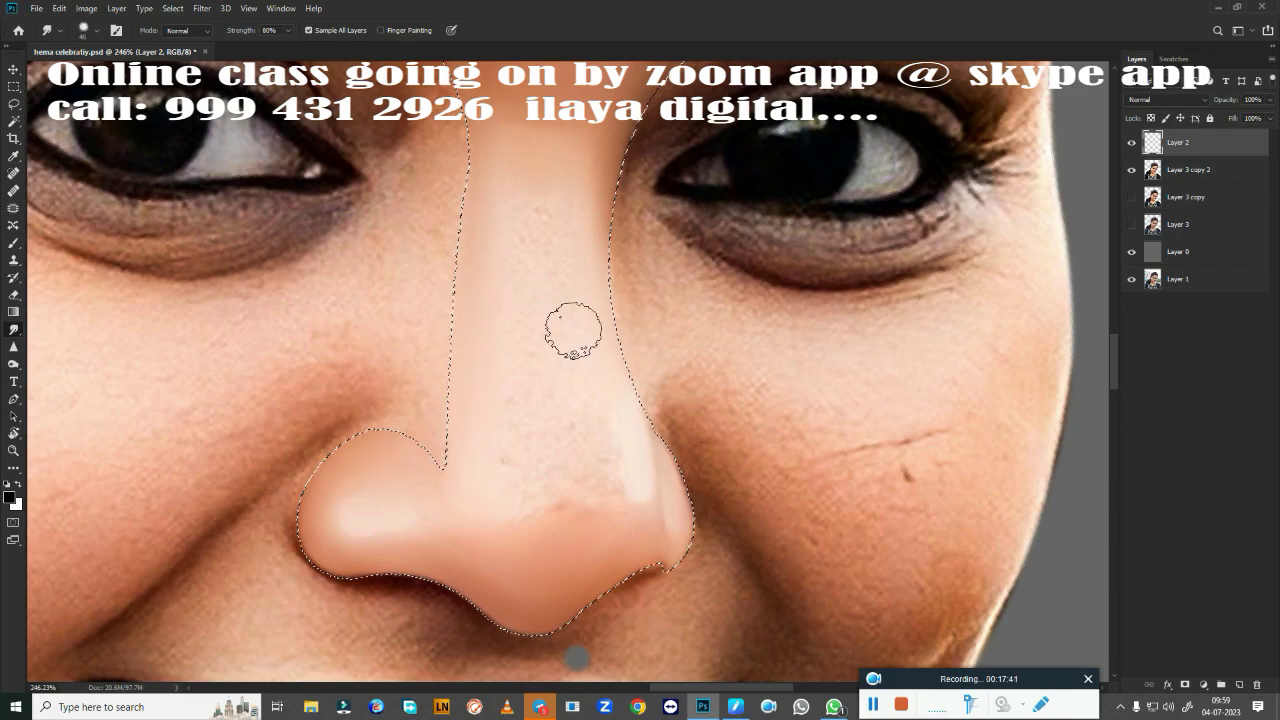
left_click_drag(586, 214, 586, 175)
mouse_move(551, 491)
left_mouse_down()
mouse_move(543, 514)
mouse_move(580, 415)
mouse_move(591, 509)
mouse_move(486, 523)
left_mouse_up()
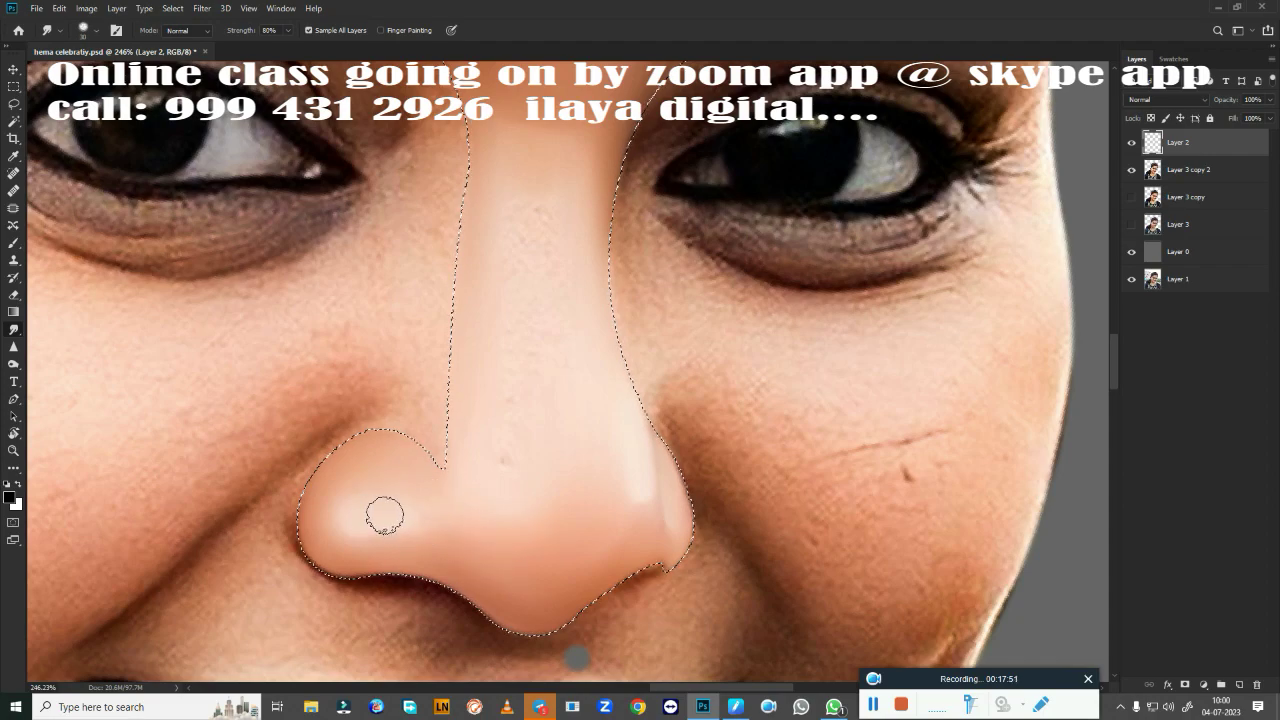
left_click_drag(385, 515, 402, 517)
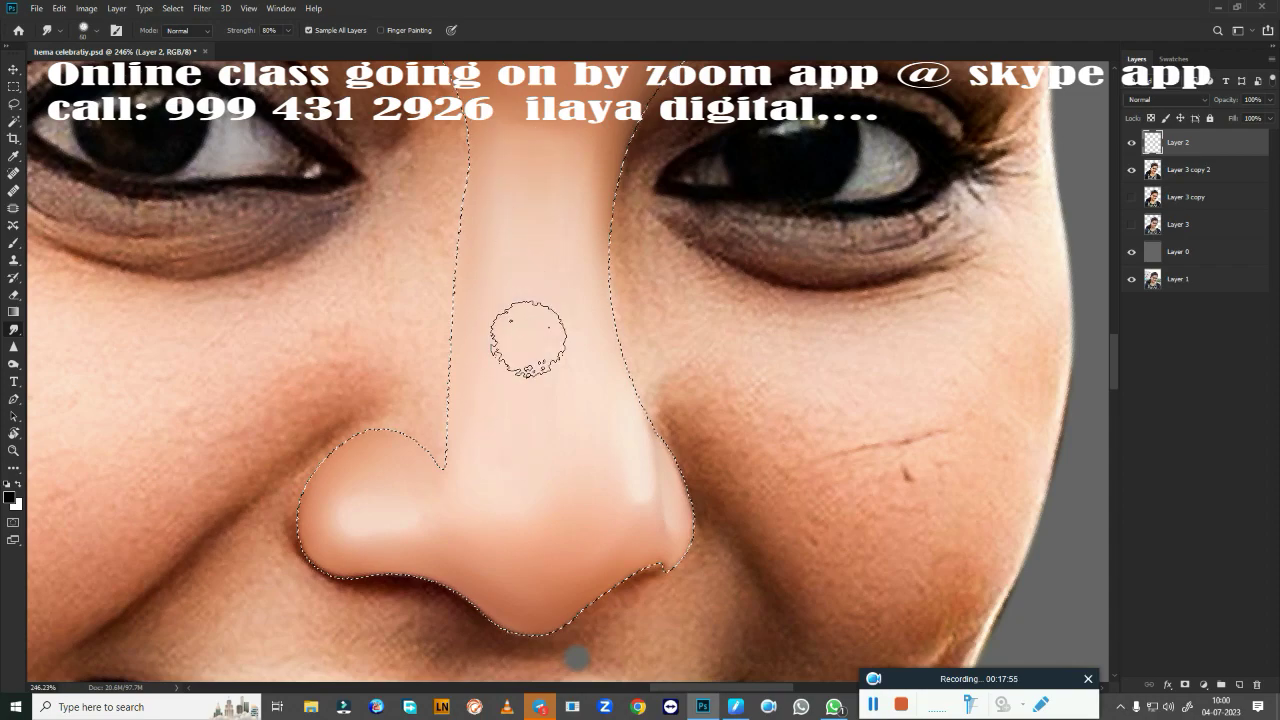
mouse_move(580, 257)
left_mouse_down()
mouse_move(591, 294)
mouse_move(607, 255)
left_mouse_up()
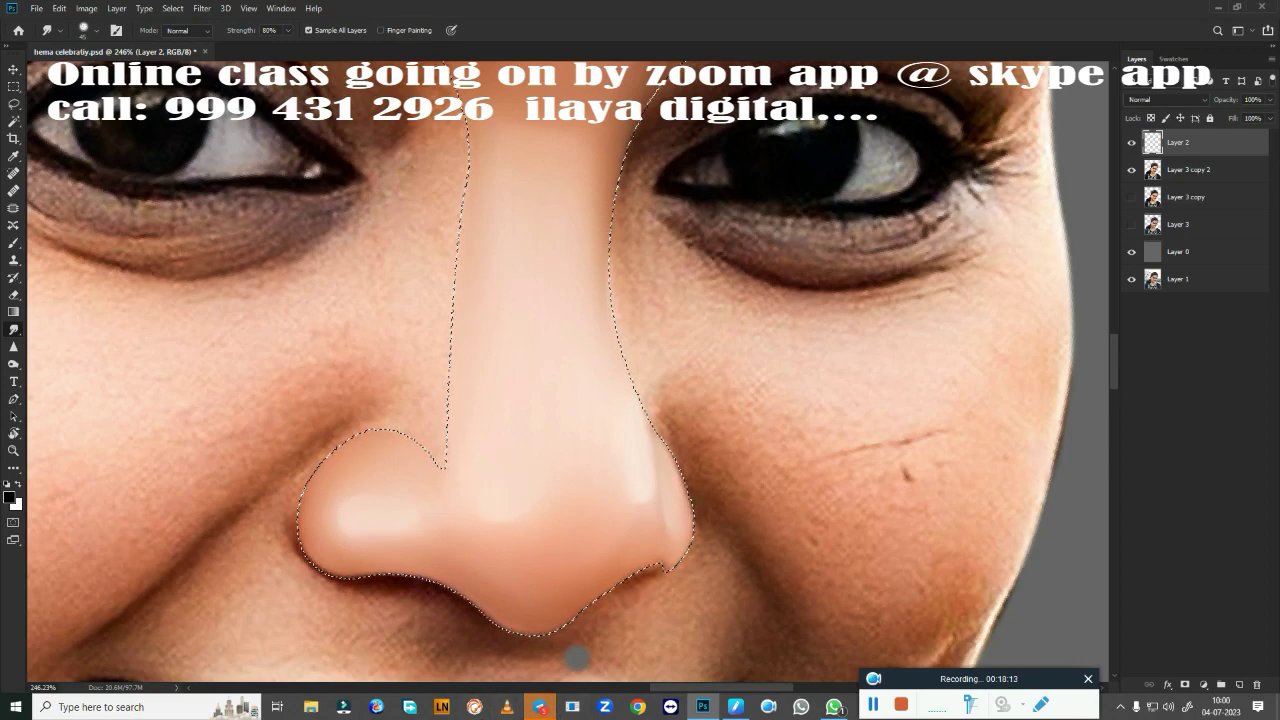
key("ctrl+d")
scroll(615, 464, "down", 3)
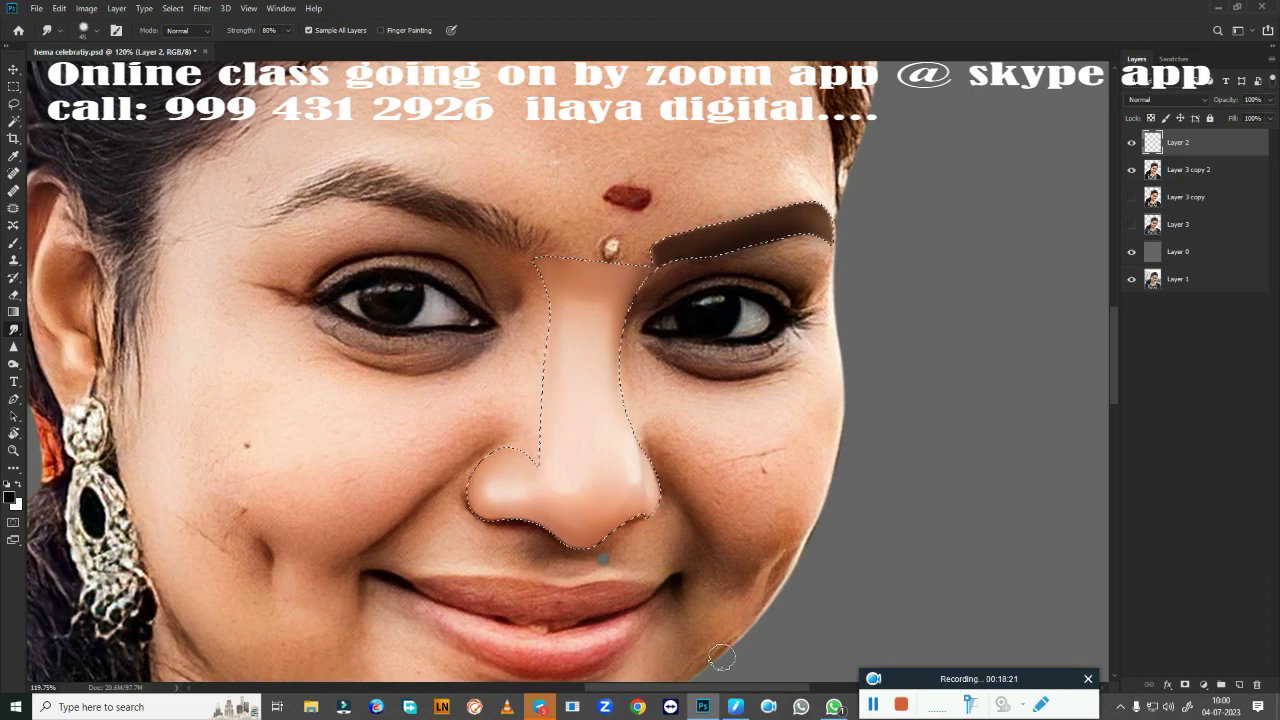
Recheck the selection feather, then smudge away the dark shading under the eyebrow.
key("shift+F6")
key("Return")
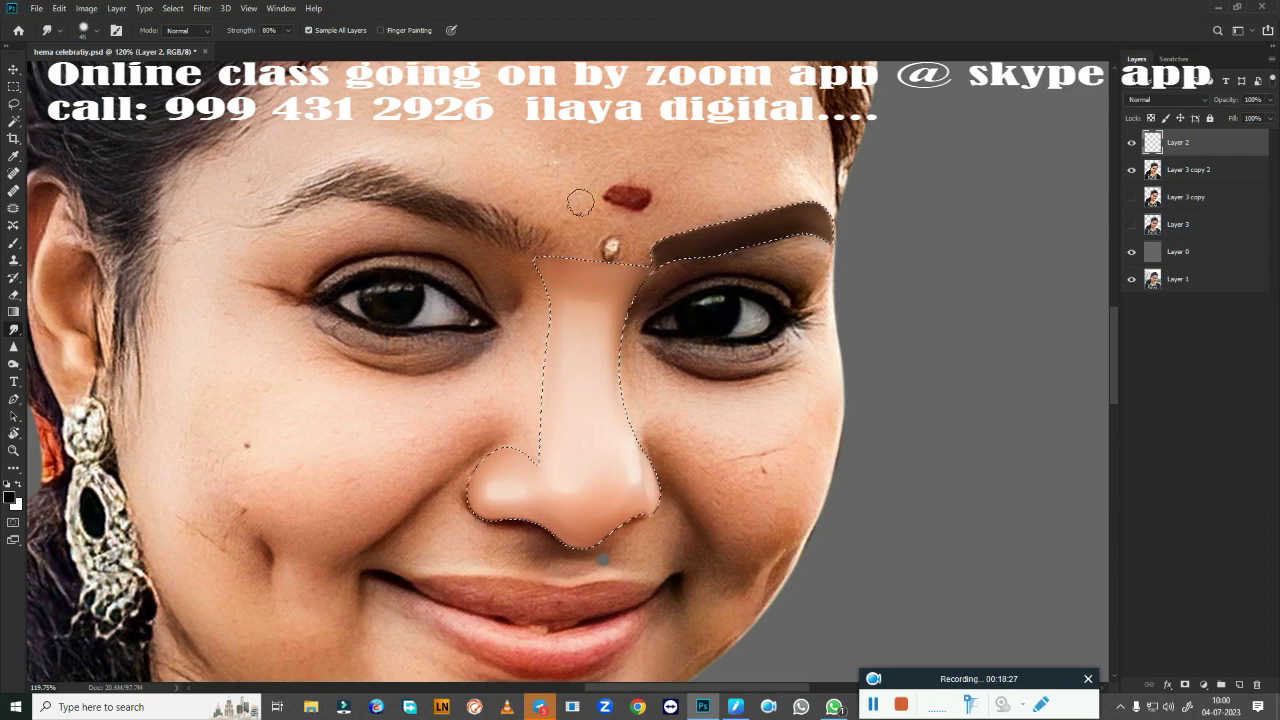
scroll(583, 371, "up", 5)
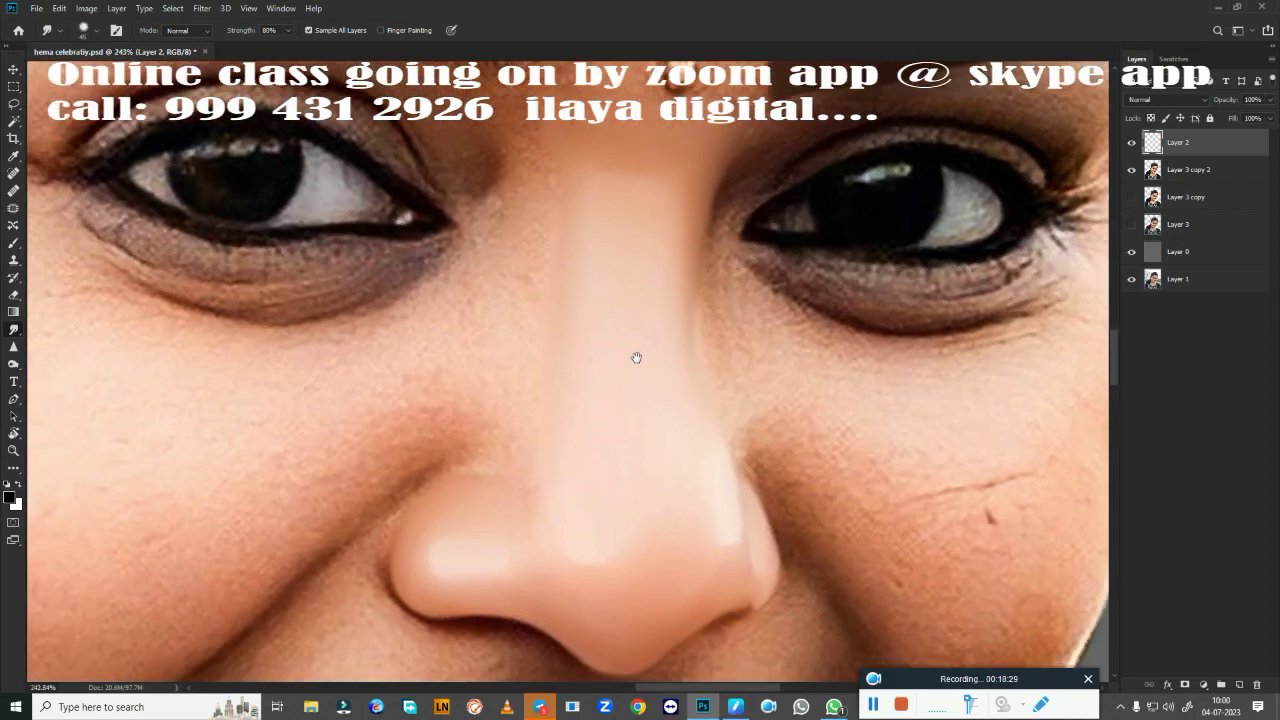
left_click_drag(666, 220, 431, 527)
left_click_drag(500, 320, 431, 527)
left_click_drag(723, 454, 680, 343)
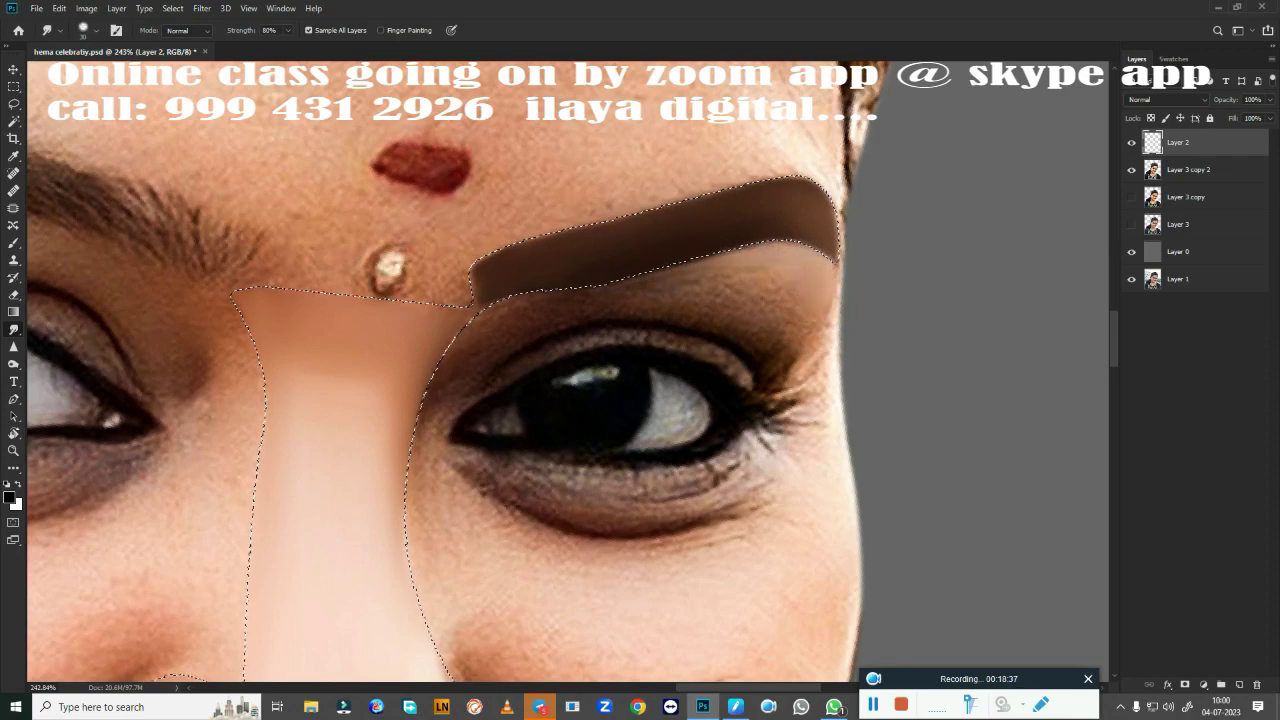
mouse_move(790, 295)
left_mouse_down()
mouse_move(790, 340)
mouse_move(691, 307)
mouse_move(750, 275)
left_mouse_up()
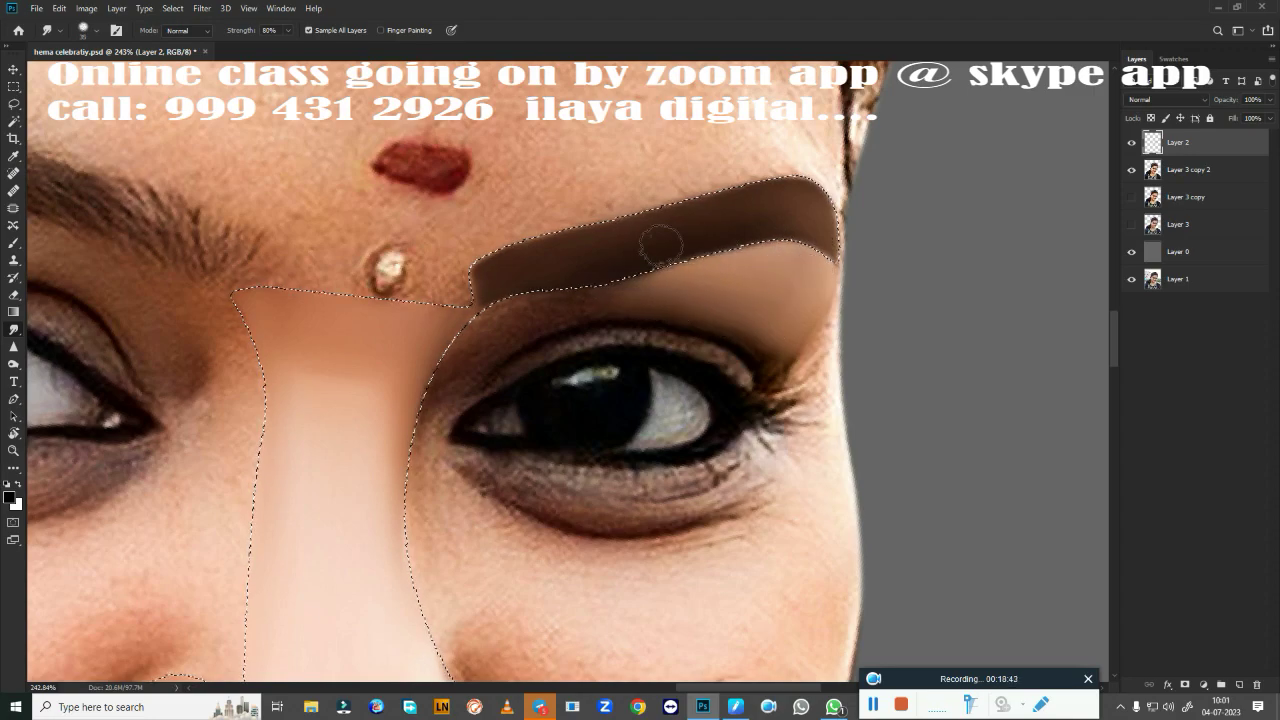
left_click_drag(660, 243, 700, 275)
left_click_drag(566, 286, 735, 300)
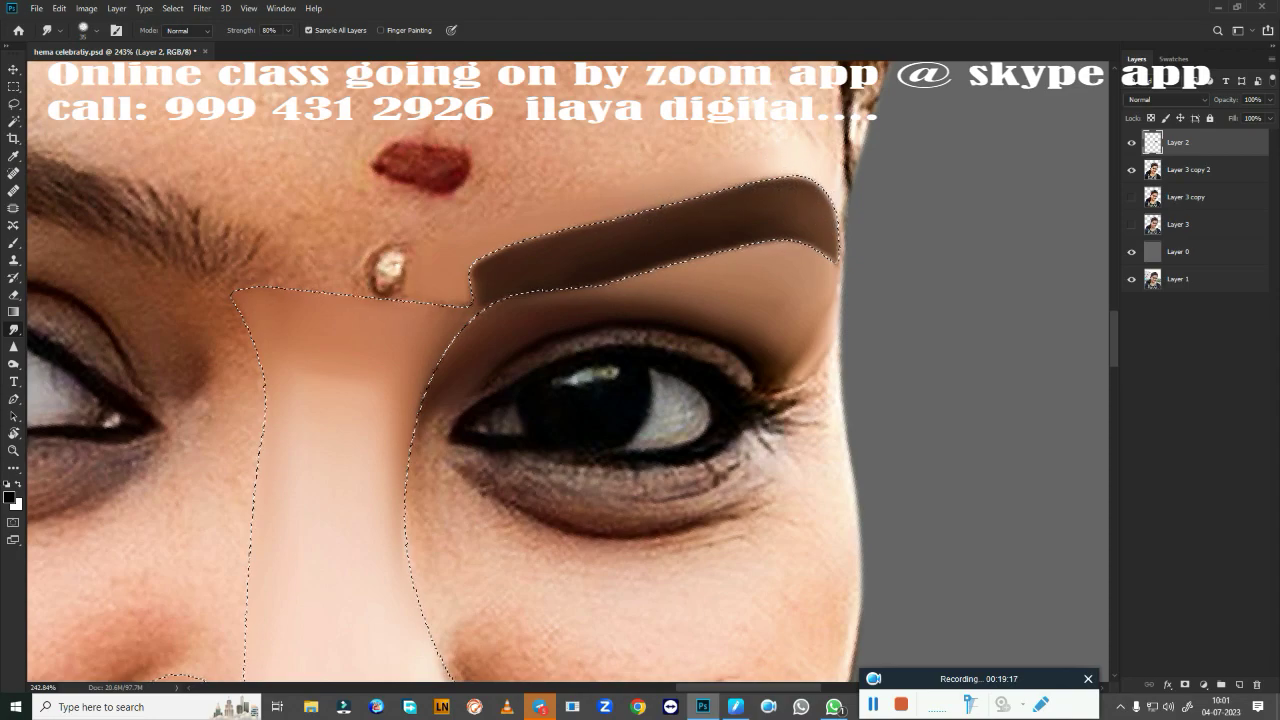
Soften the left and right edges of the nose bridge along the selection.
mouse_move(324, 292)
left_mouse_down()
mouse_move(286, 263)
mouse_move(337, 263)
mouse_move(404, 314)
left_mouse_up()
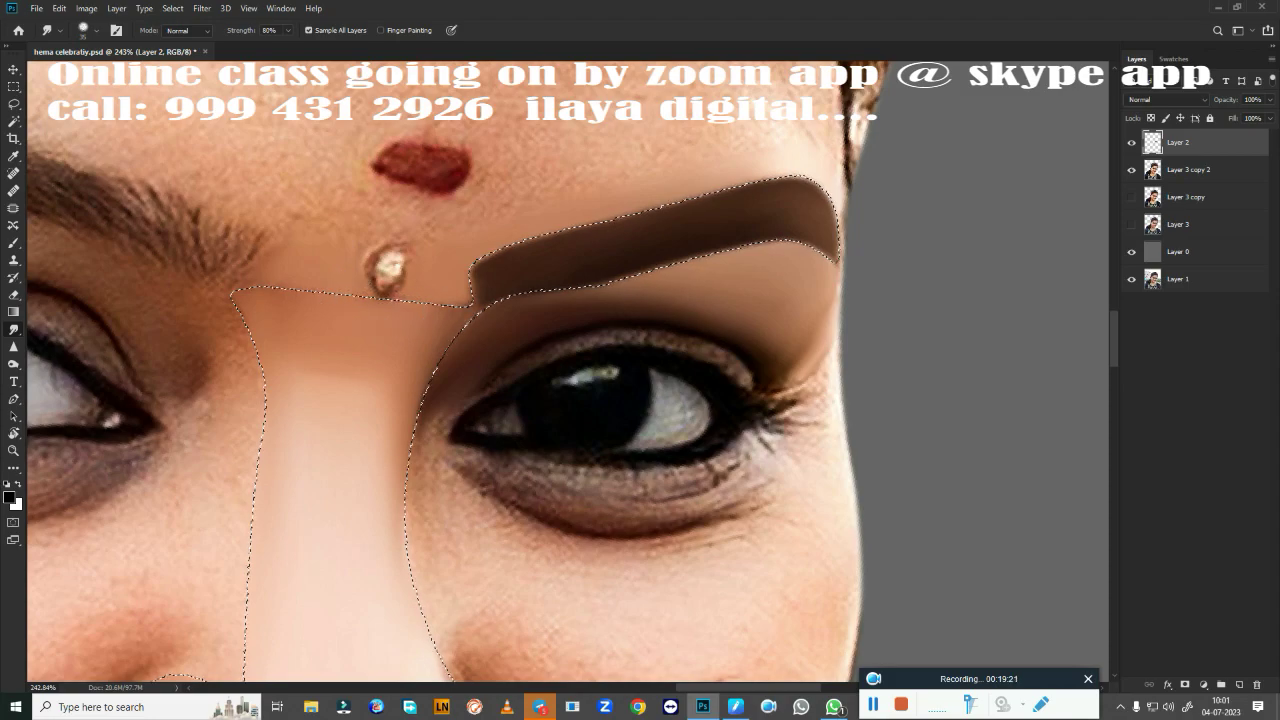
key("ctrl+d")
mouse_move(484, 446)
left_mouse_down()
mouse_move(634, 186)
mouse_move(694, 311)
left_mouse_up()
key("ctrl+shift+d")
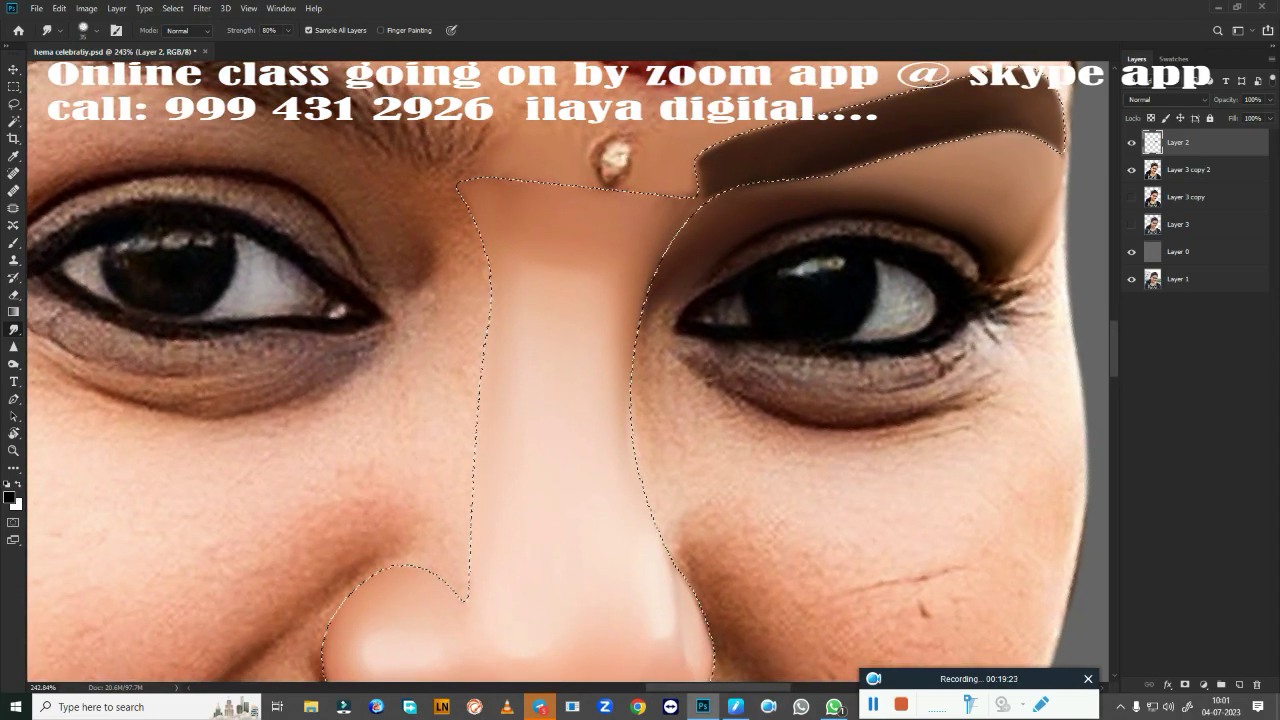
left_click_drag(457, 238, 466, 280)
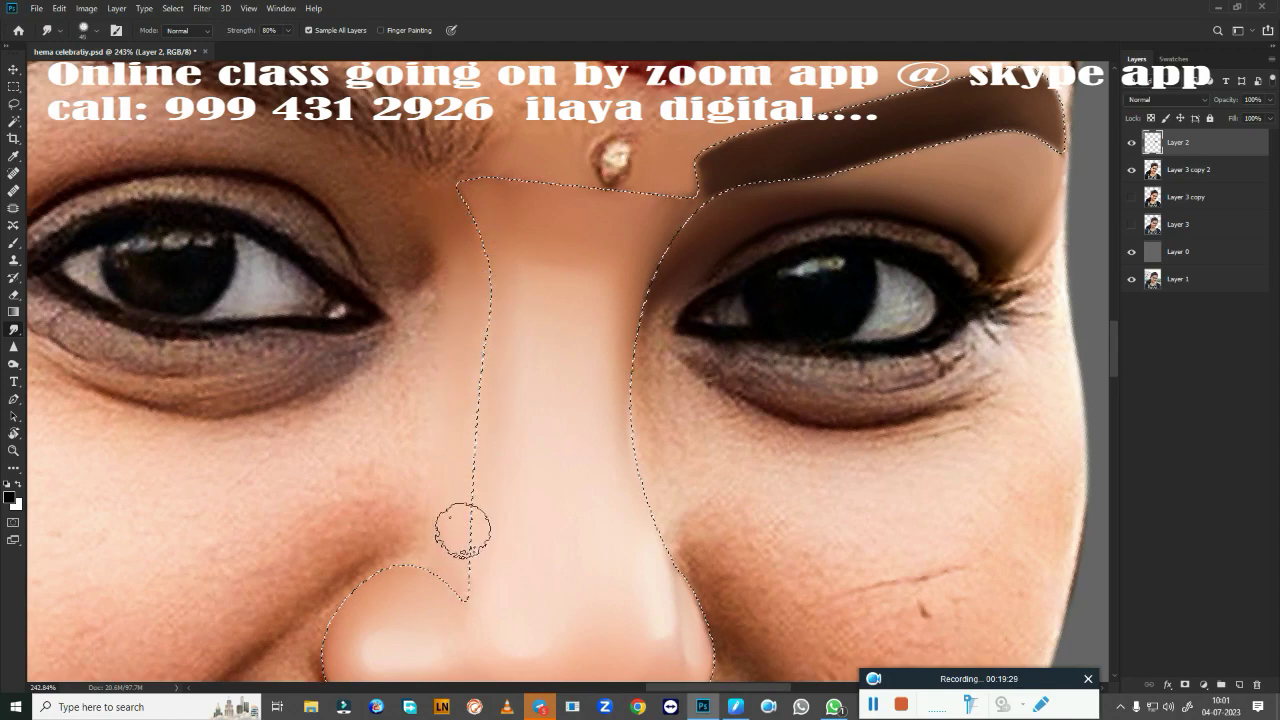
left_click_drag(600, 434, 400, 294)
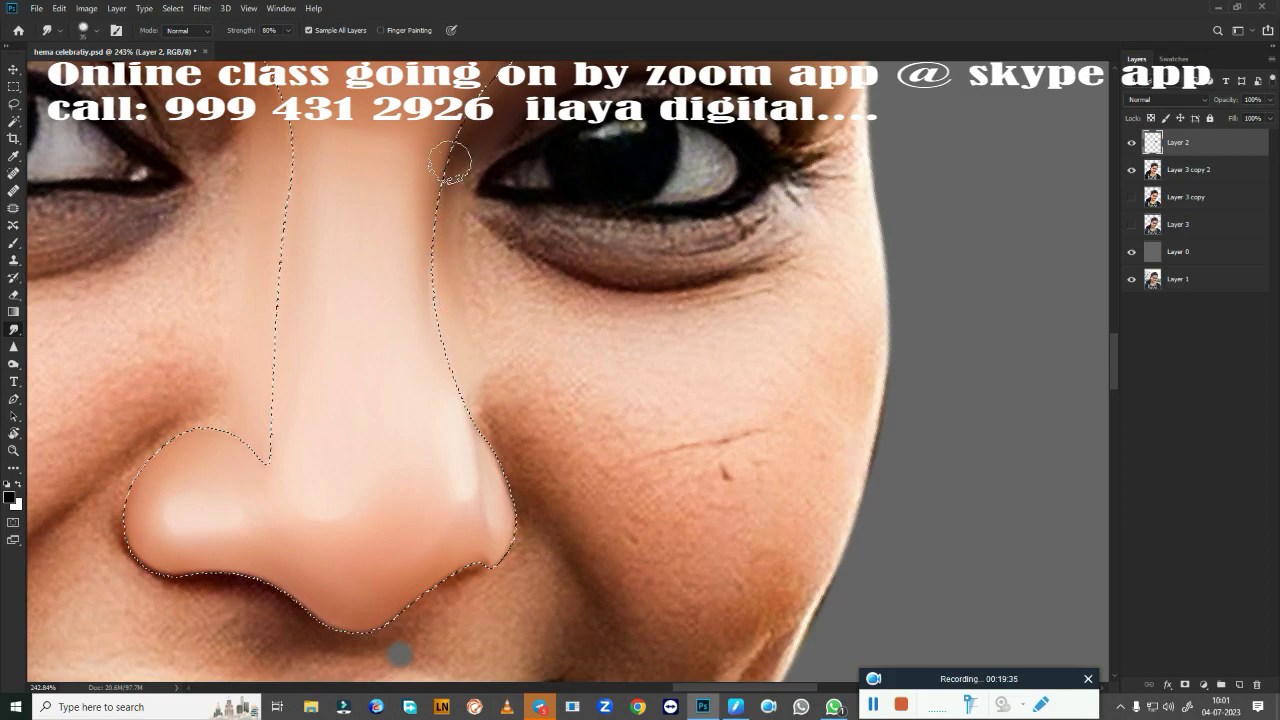
left_click_drag(452, 175, 432, 266)
mouse_move(440, 210)
left_mouse_down()
mouse_move(442, 338)
mouse_move(439, 326)
left_mouse_up()
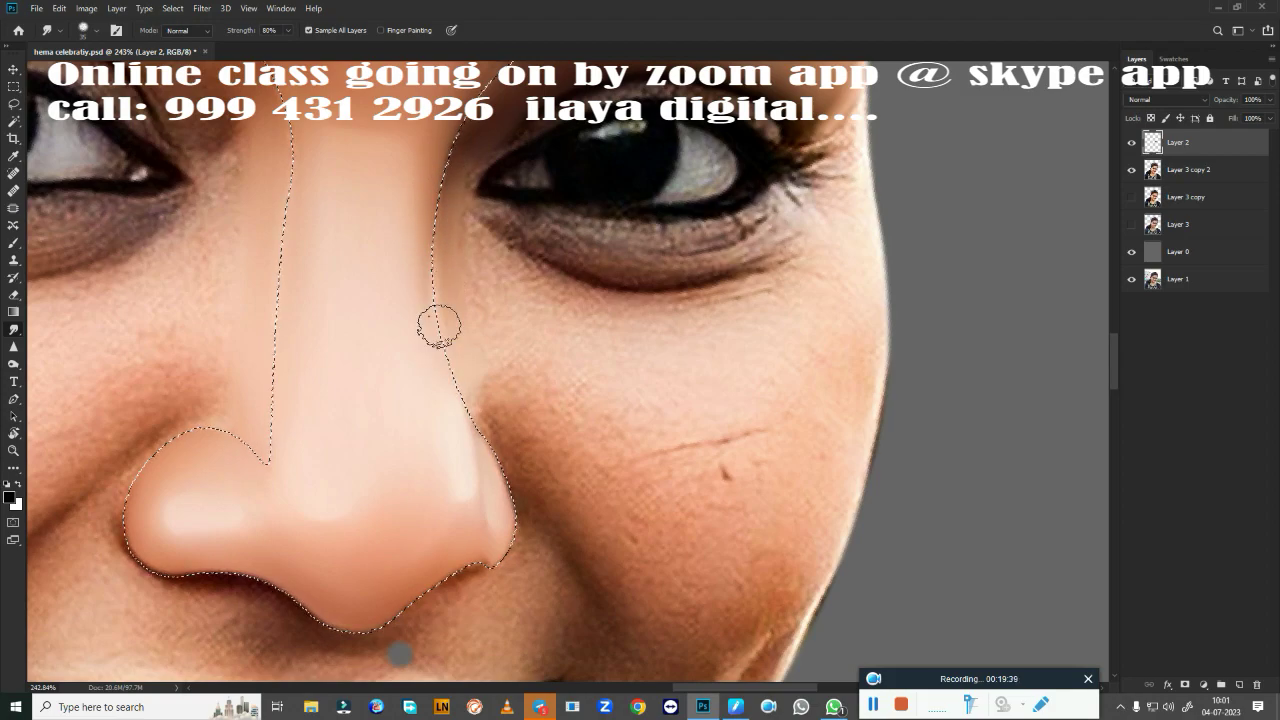
Toggle Layer 3 copy 2 and Layer 3 copy visibility to compare the retouched nose.
scroll(434, 457, "down", 5)
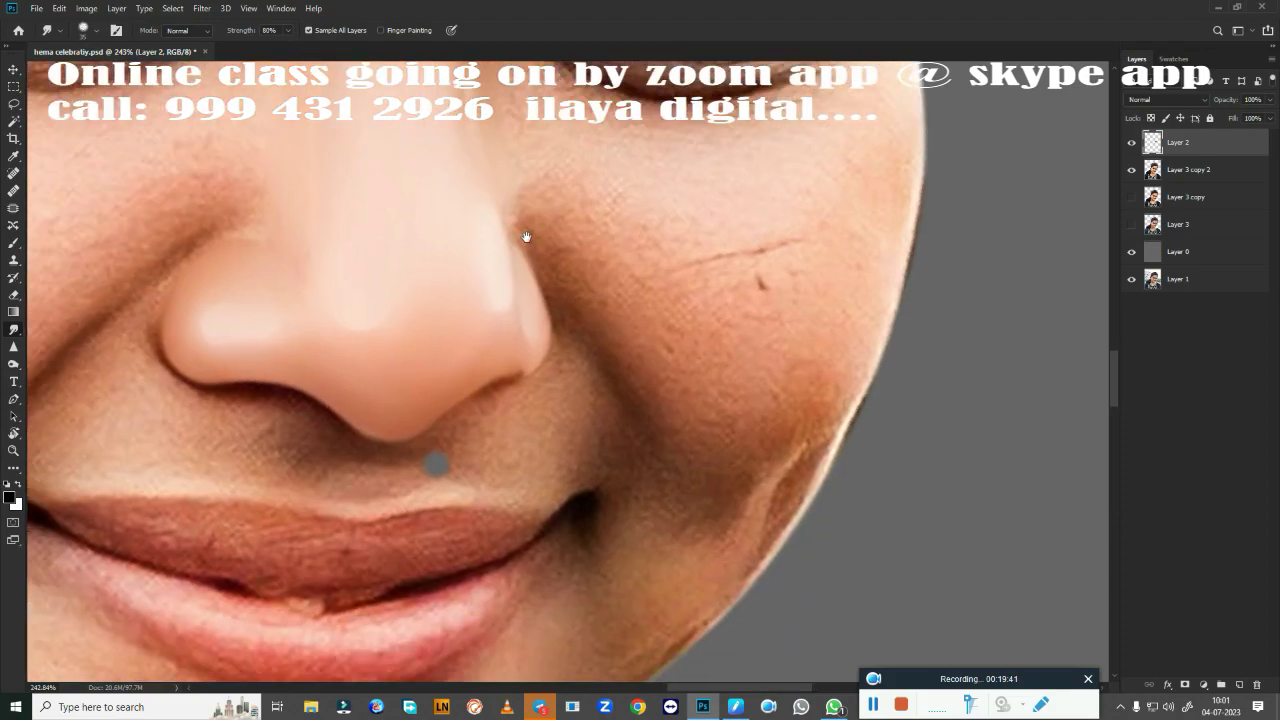
scroll(608, 386, "left", 3)
scroll(608, 392, "left", 2)
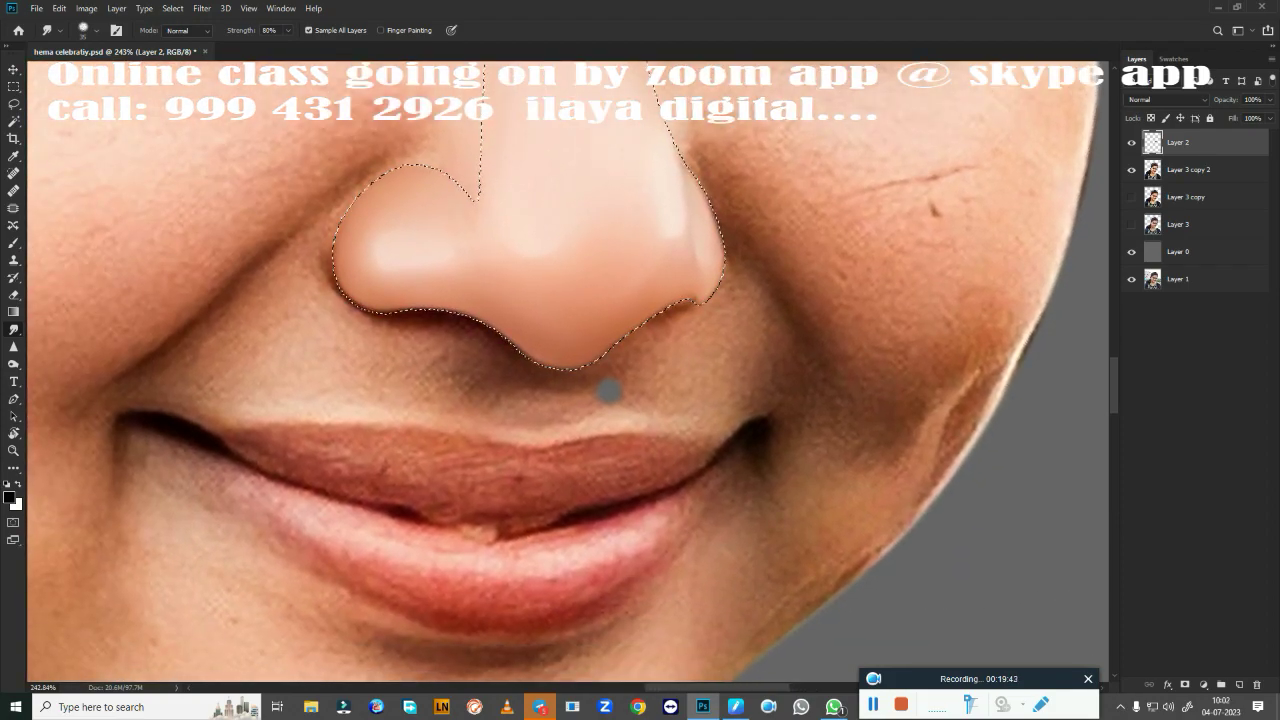
left_click(1131, 170)
left_click(1131, 170)
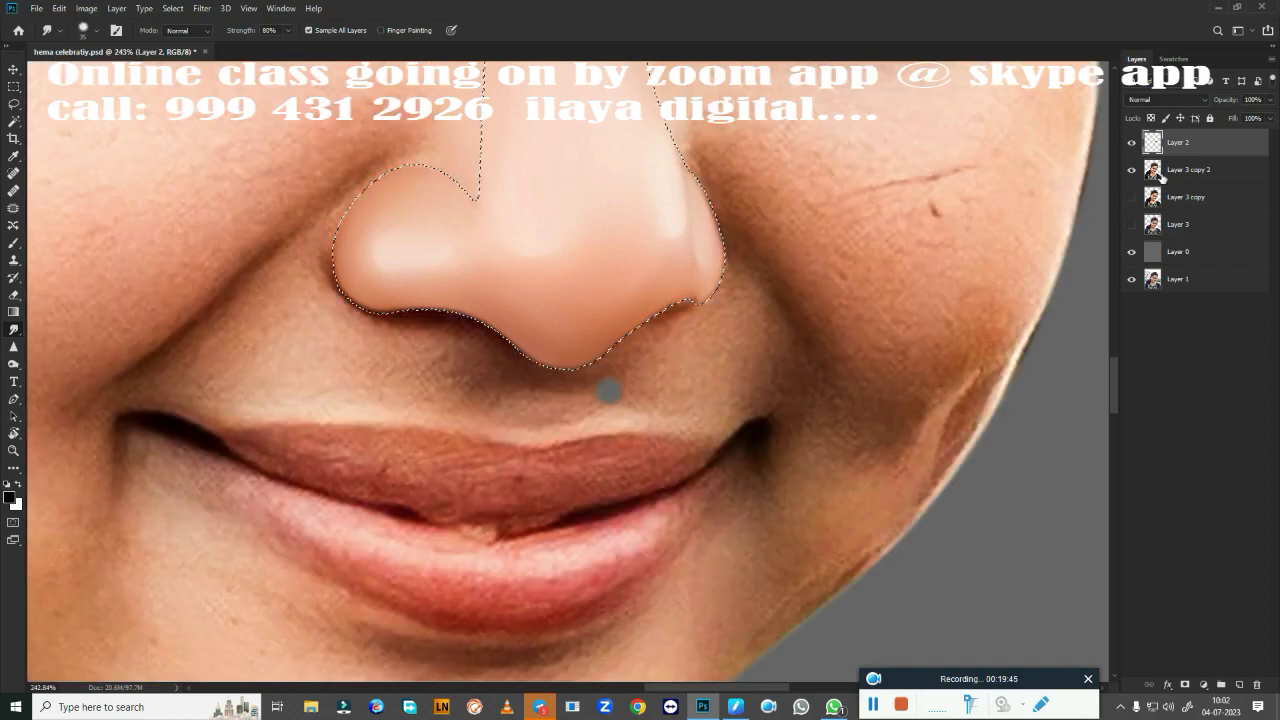
left_click(1162, 176)
left_click(1132, 171)
left_click(1132, 171)
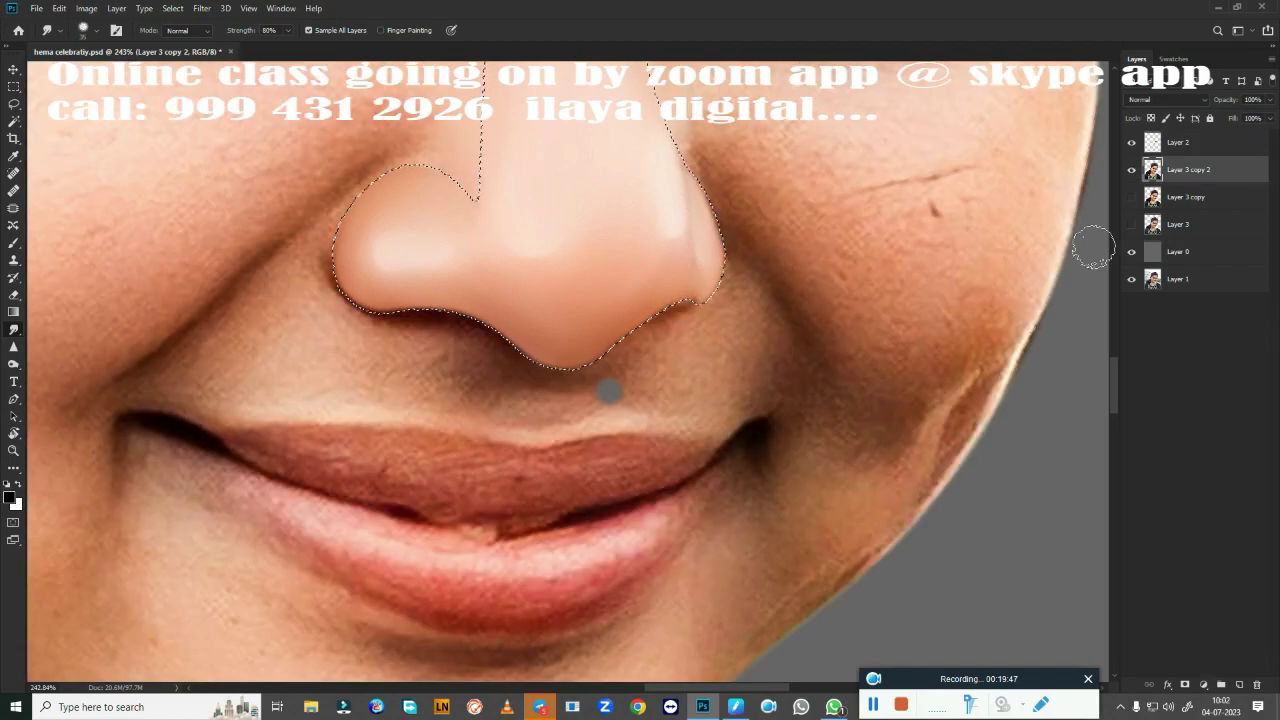
left_click(1131, 198)
left_click(1132, 171)
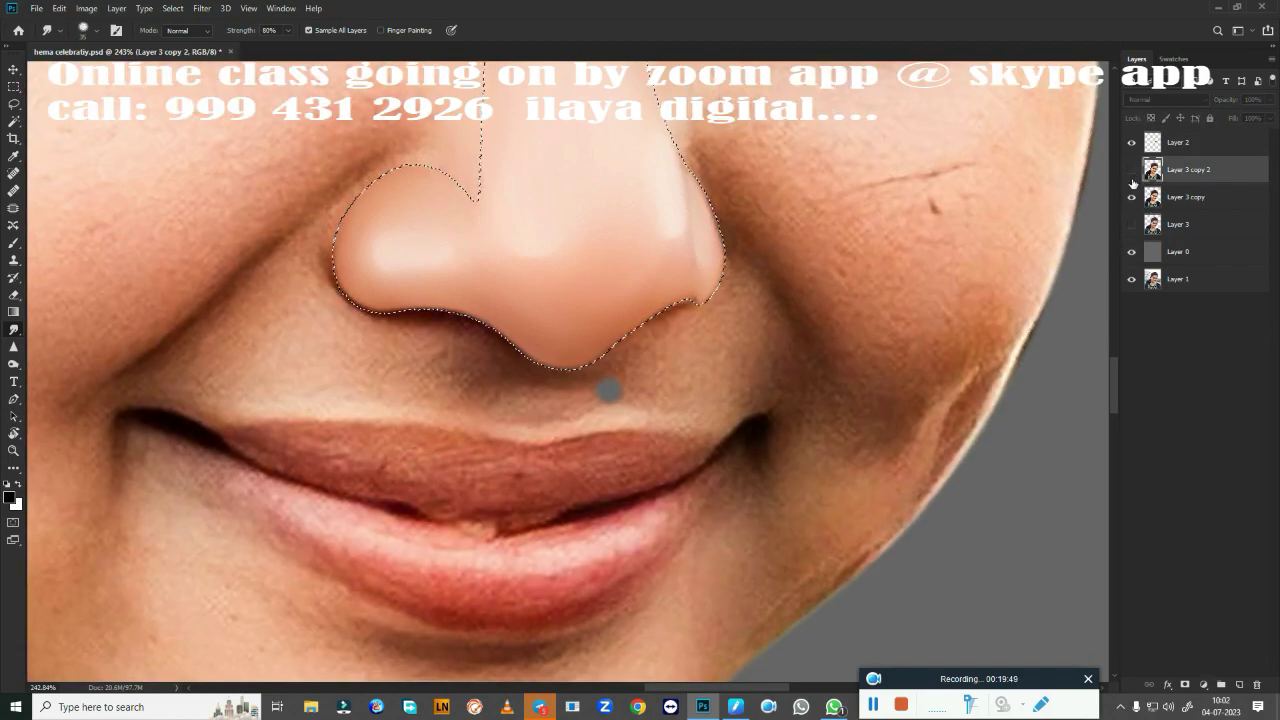
left_click(1132, 171)
left_click(1132, 173)
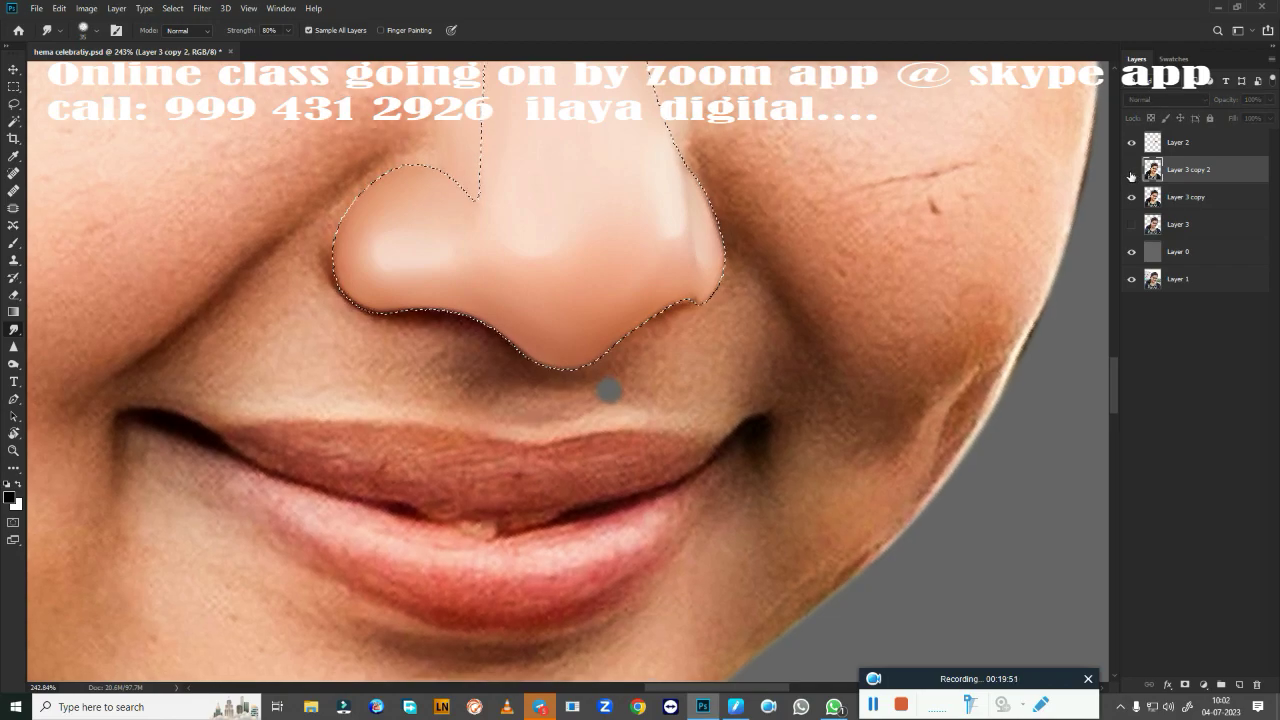
left_click(1132, 173)
key("ctrl+0")
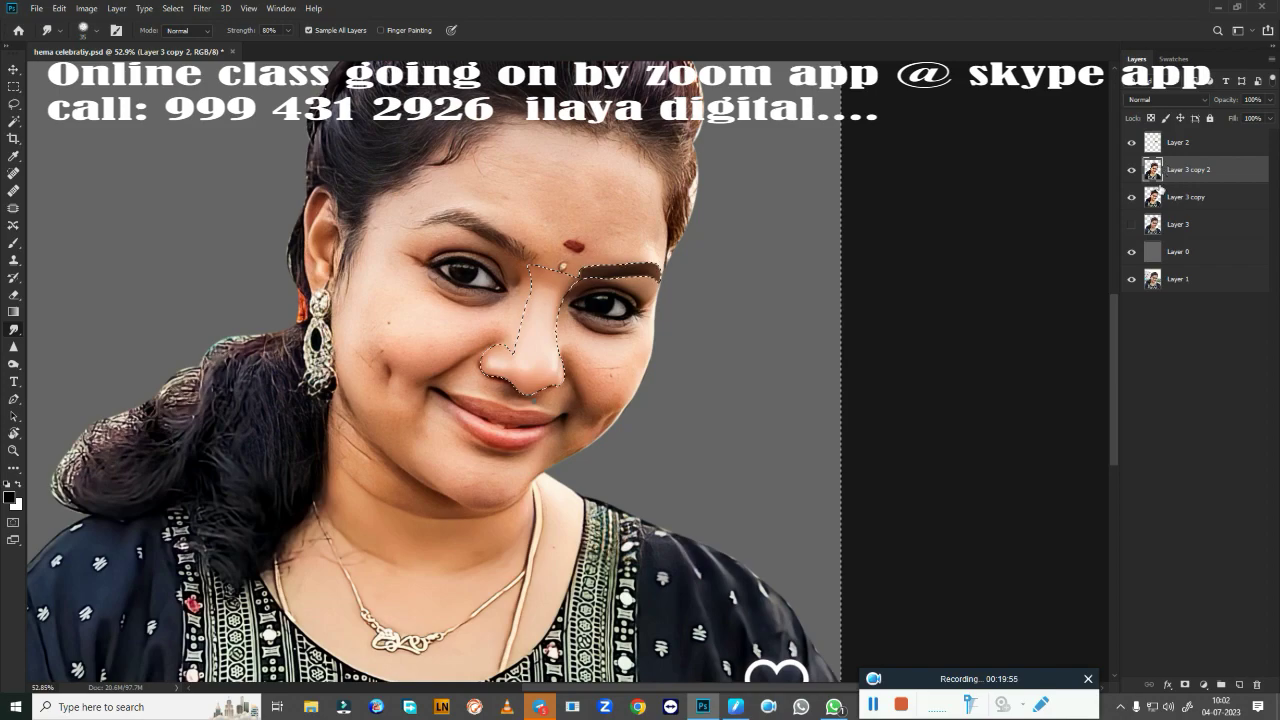
Finish comparing with Layer 3 copy 2 shown, Layer 3 copy hidden, and the image fit on screen.
left_click(1131, 197)
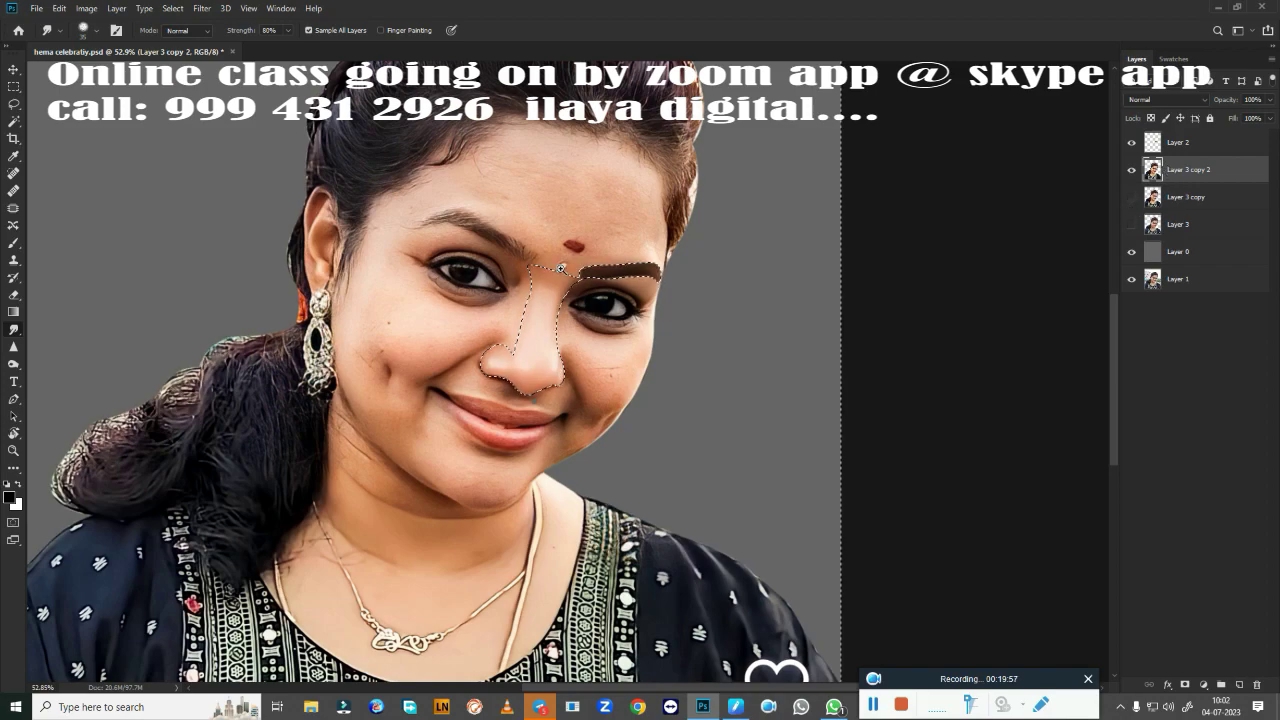
scroll(560, 272, "up", 3)
scroll(501, 551, "up", 2)
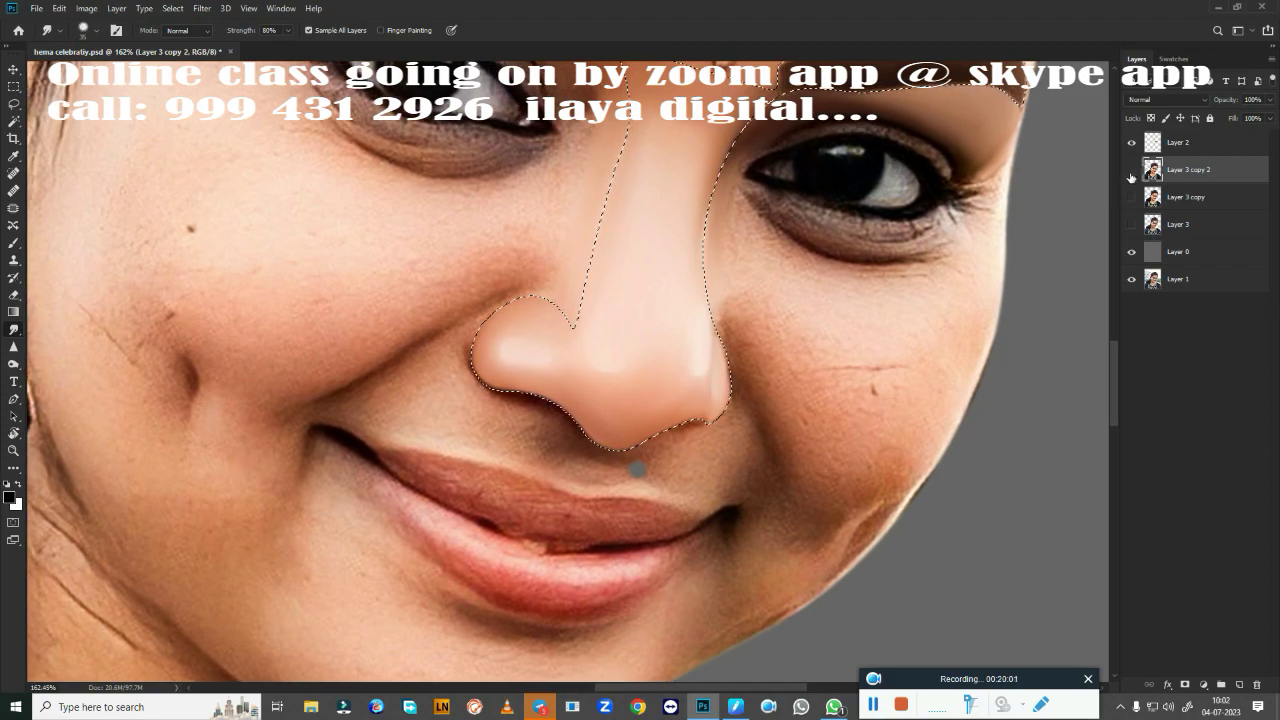
left_click(1132, 170)
left_click(1132, 171)
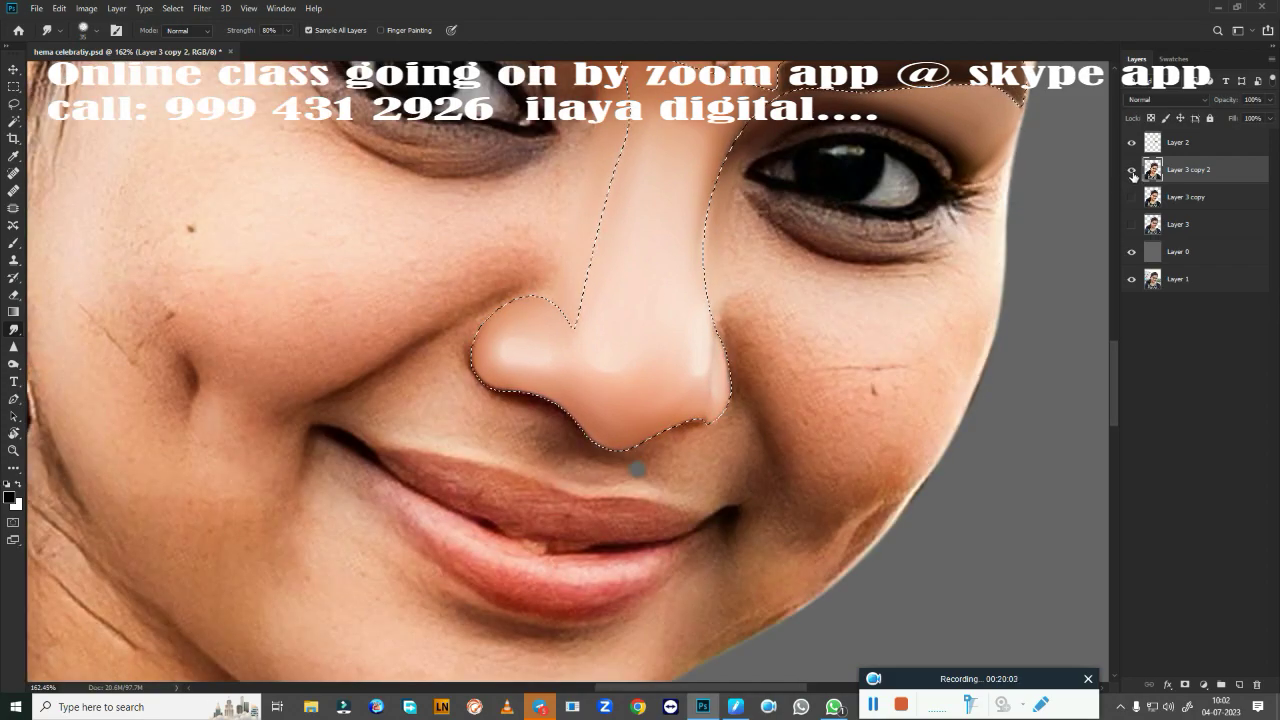
left_click(1132, 199)
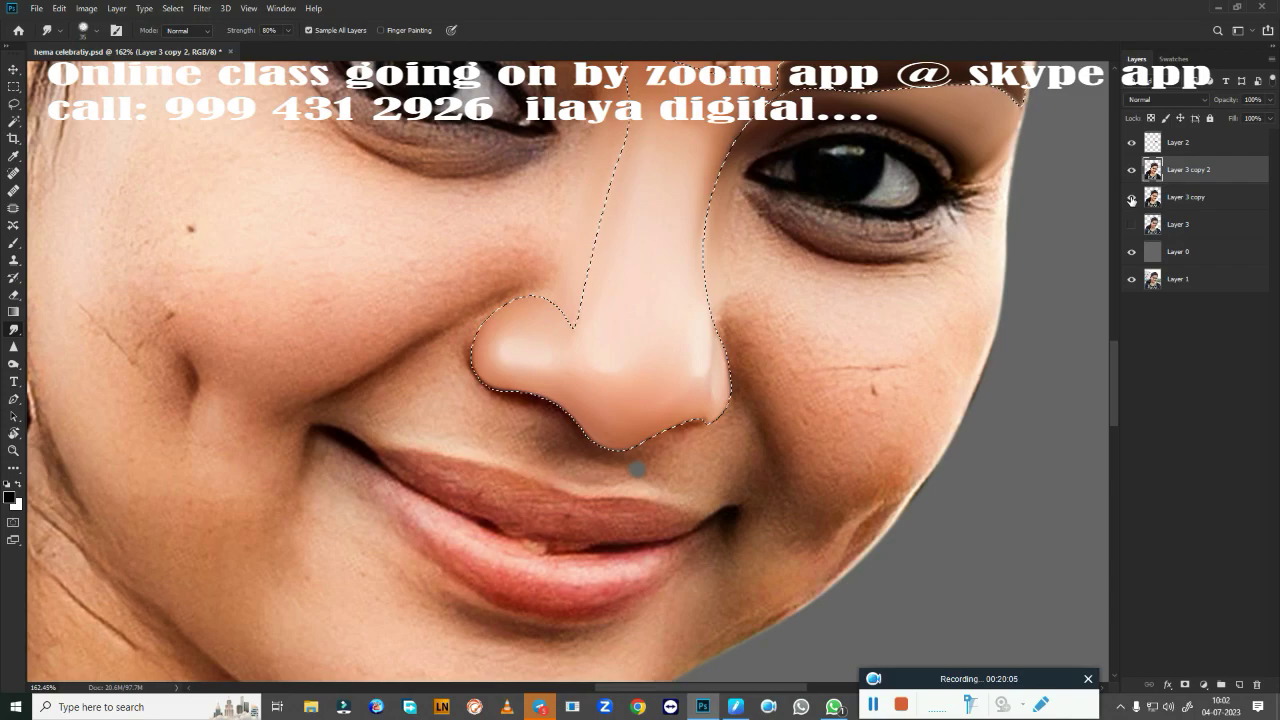
left_click(1132, 199)
left_click(1132, 199)
left_click(1132, 199)
left_click(1132, 199)
left_click(1132, 199)
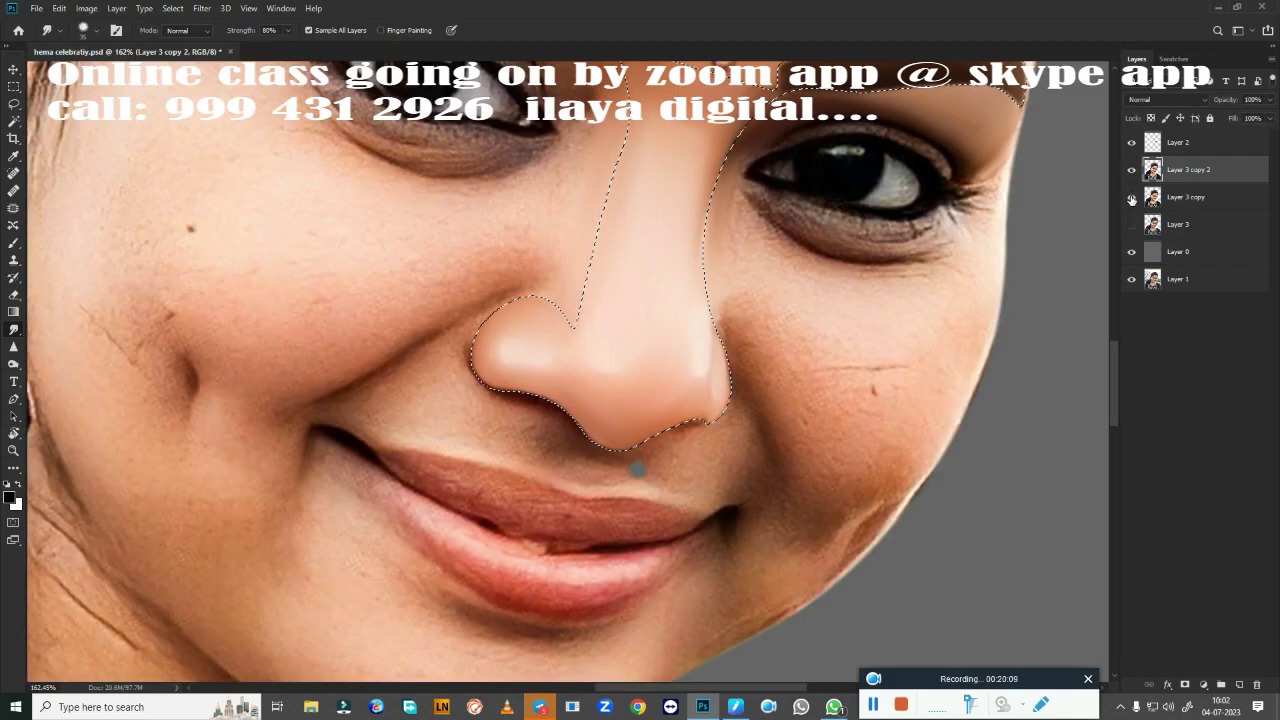
left_click(1132, 170)
left_click(1132, 199)
left_click(1132, 170)
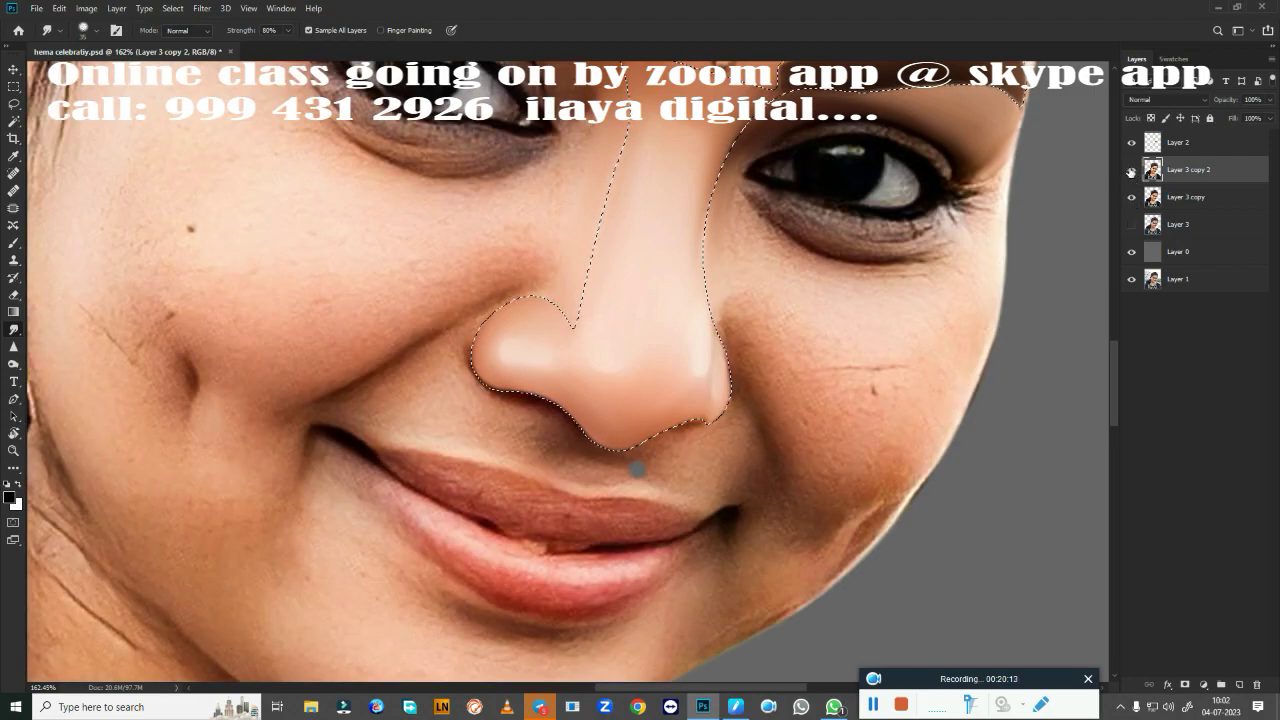
left_click(1132, 170)
left_click(1132, 170)
left_click(1133, 172)
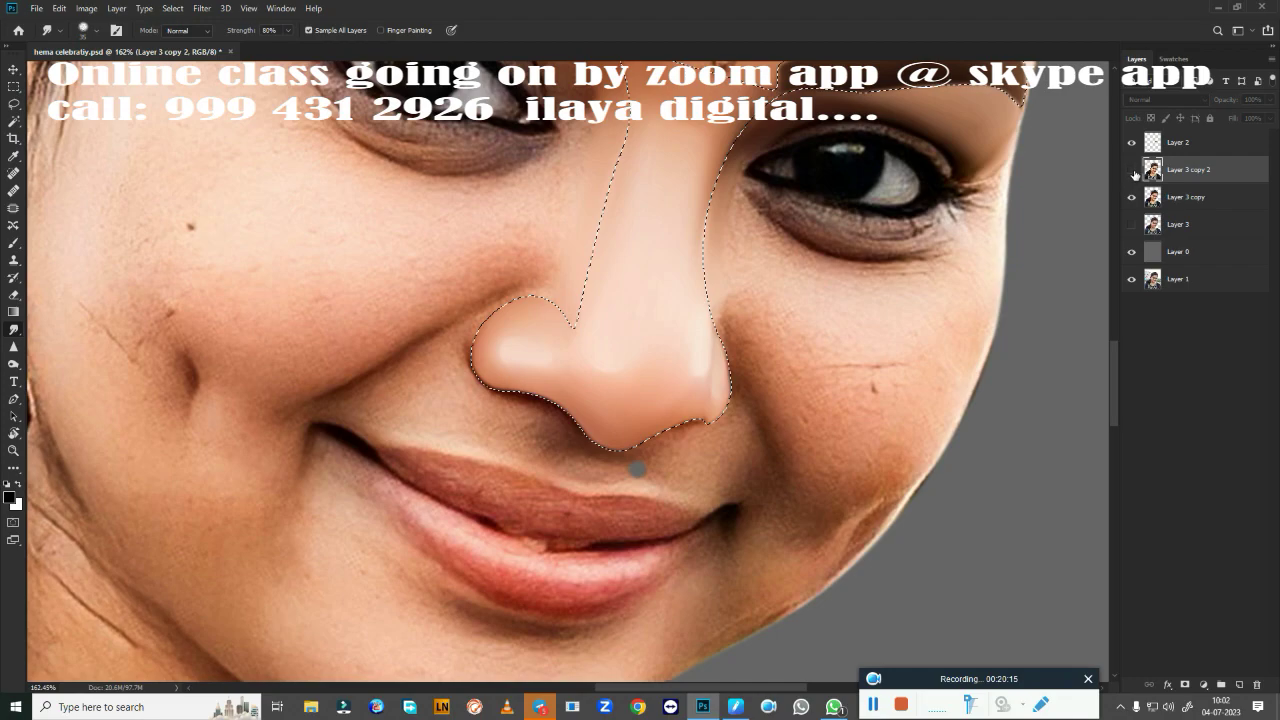
left_click(1133, 172)
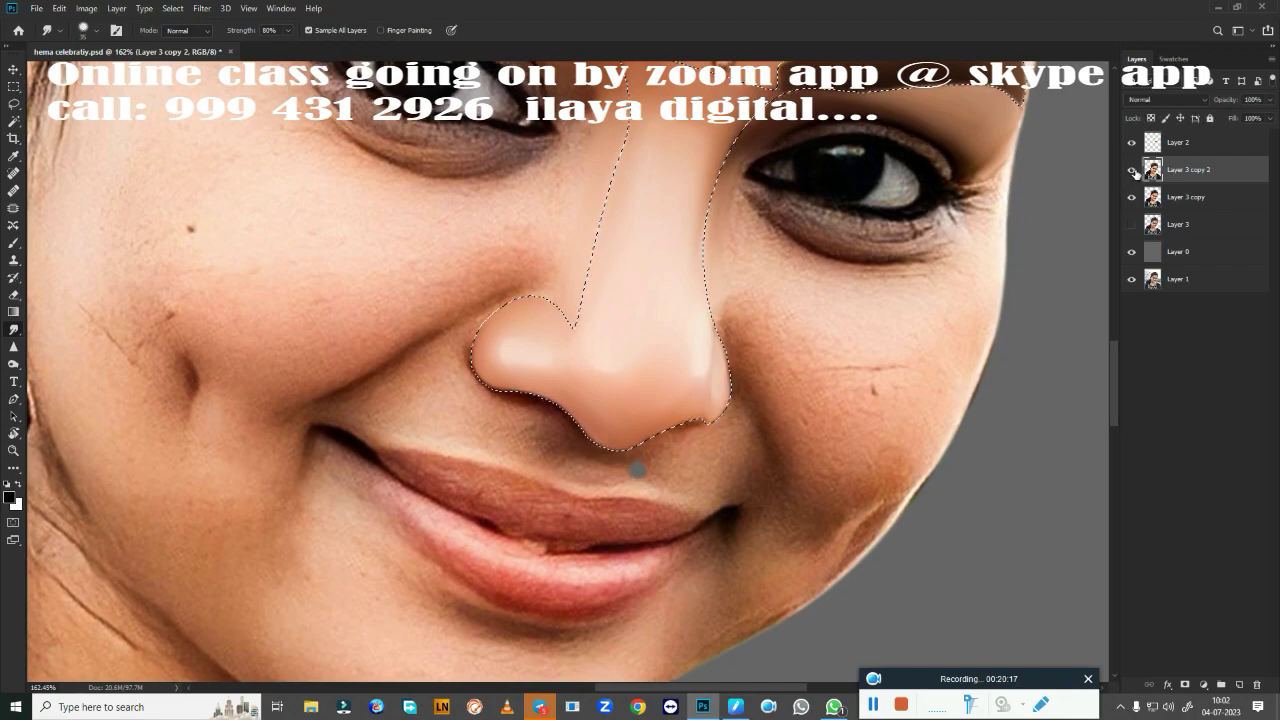
left_click(1133, 172)
left_click(1132, 197)
left_click(1132, 170)
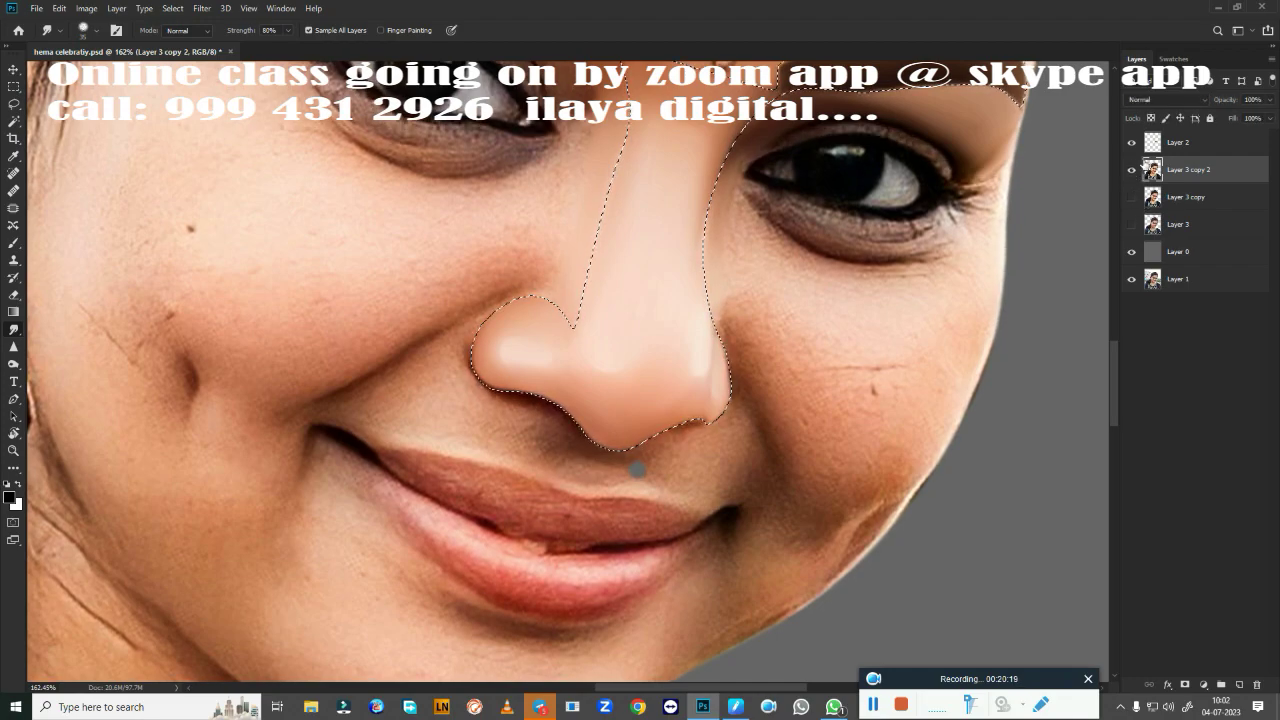
key("ctrl+0")
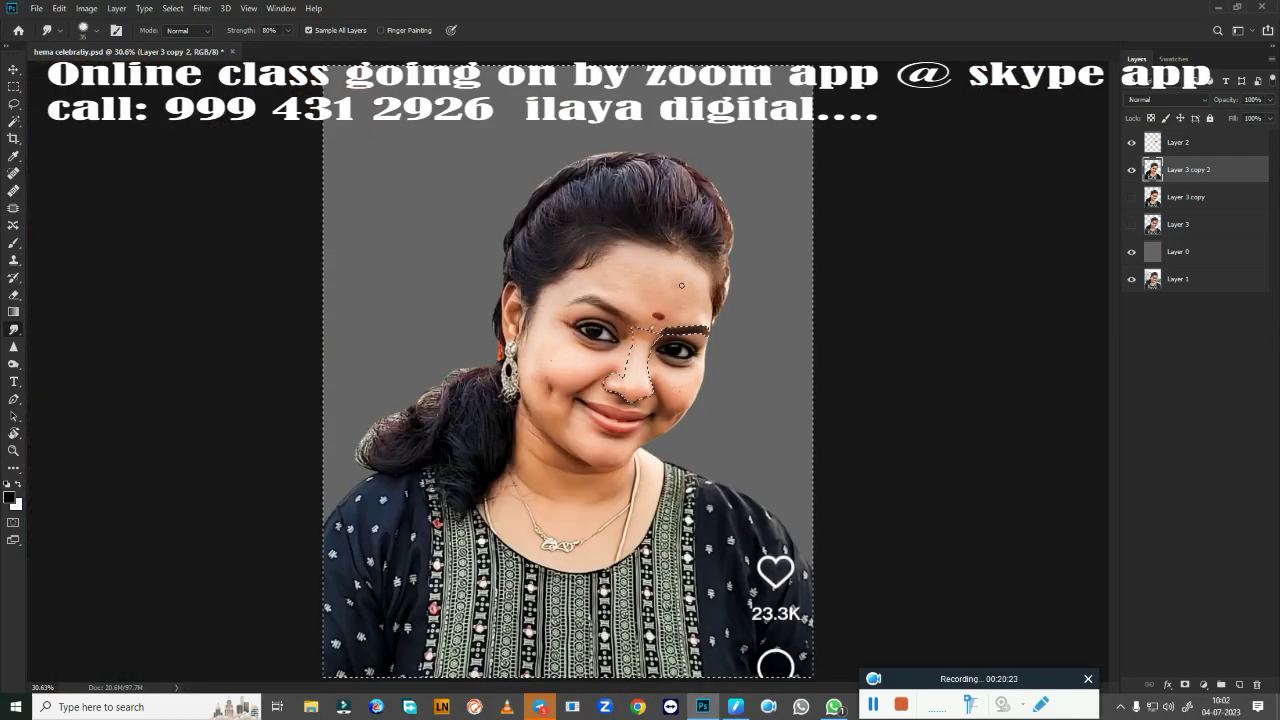
Tilt the canvas view and zoom to 404% on the nose with the selection visible.
key("r")
mouse_move(579, 348)
left_mouse_down()
mouse_move(527, 352)
mouse_move(545, 370)
left_mouse_up()
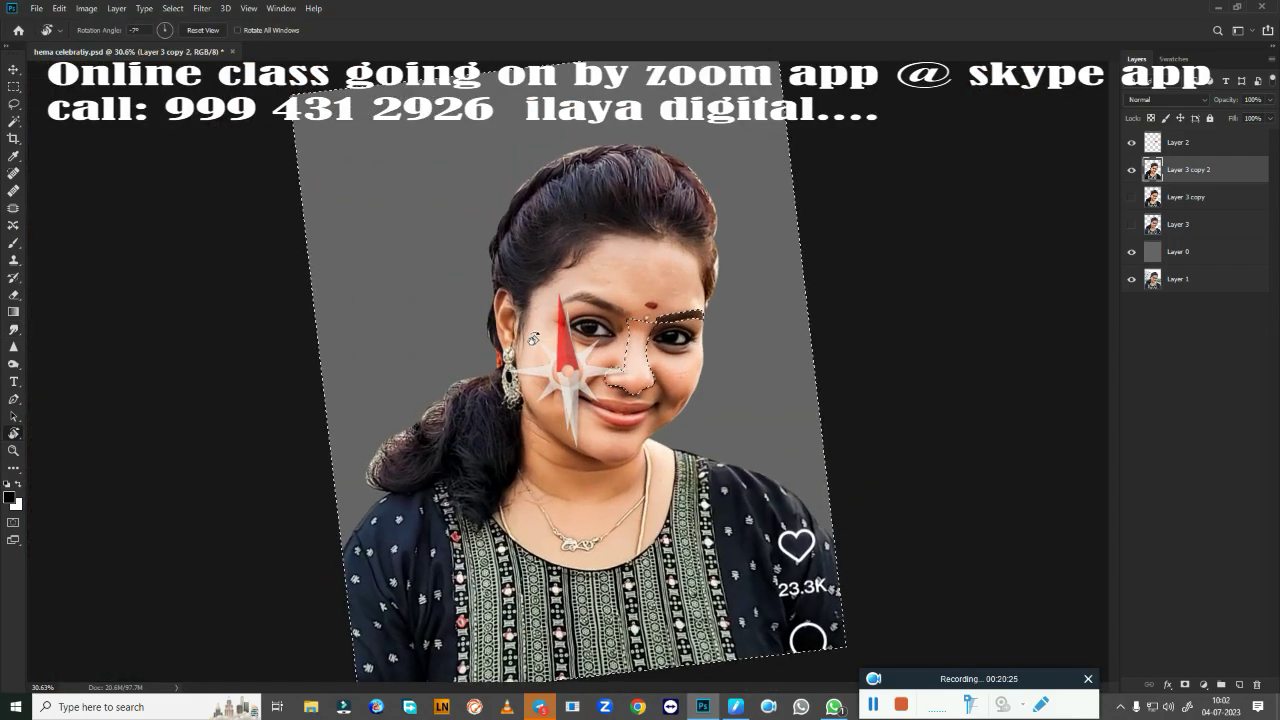
scroll(728, 366, "up", 3)
scroll(763, 363, "up", 5)
scroll(900, 250, "up", 3)
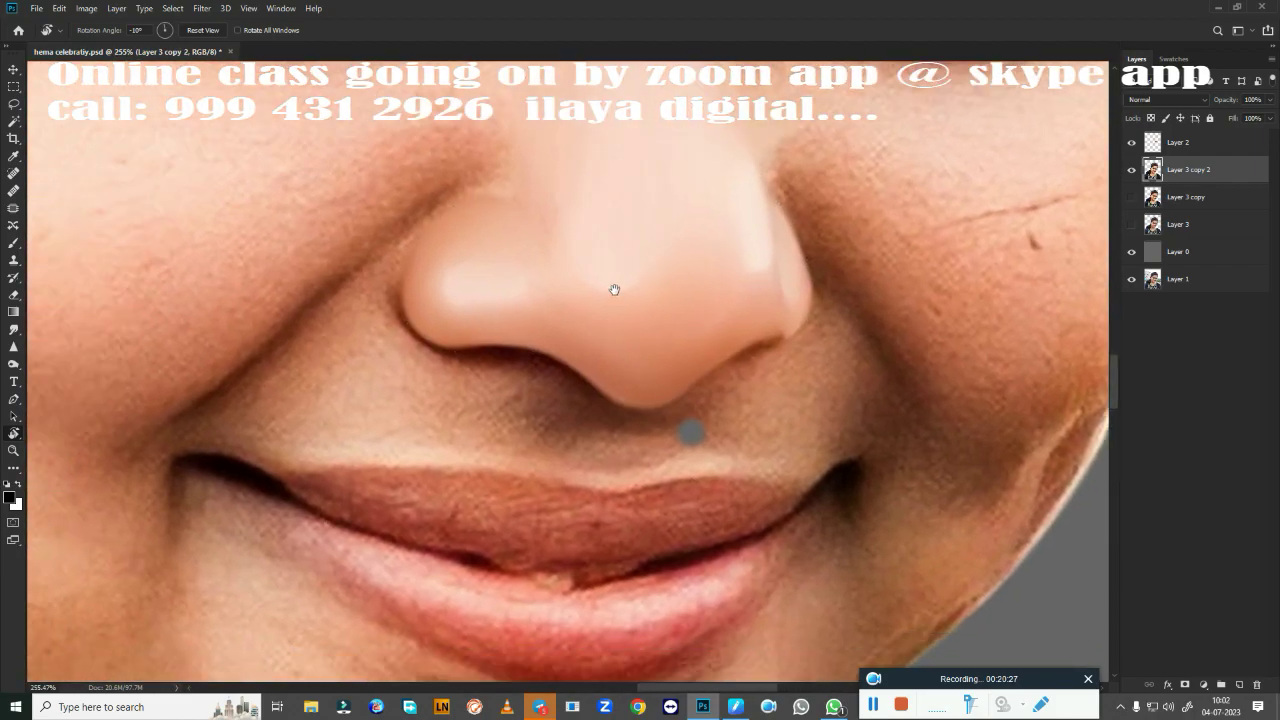
scroll(614, 286, "up", 2)
mouse_move(640, 337)
left_mouse_down()
mouse_move(679, 430)
mouse_move(657, 386)
left_mouse_up()
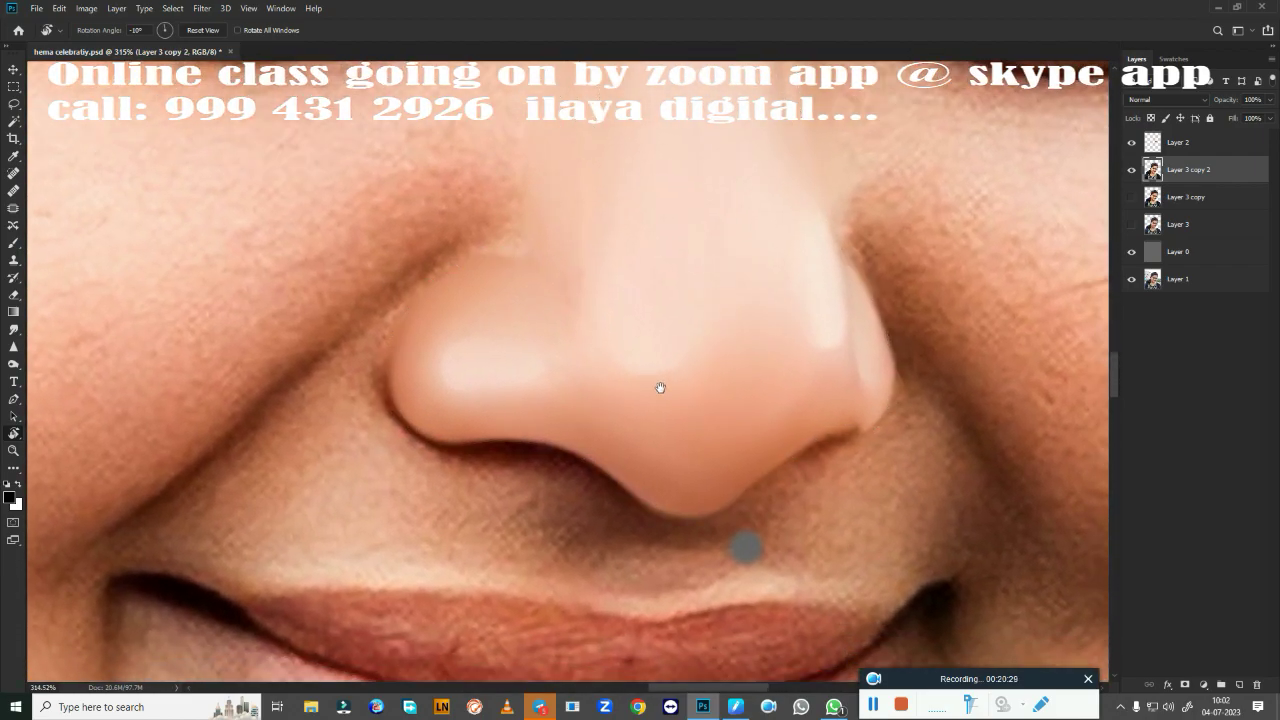
key("ctrl+h")
scroll(648, 312, "down", 2)
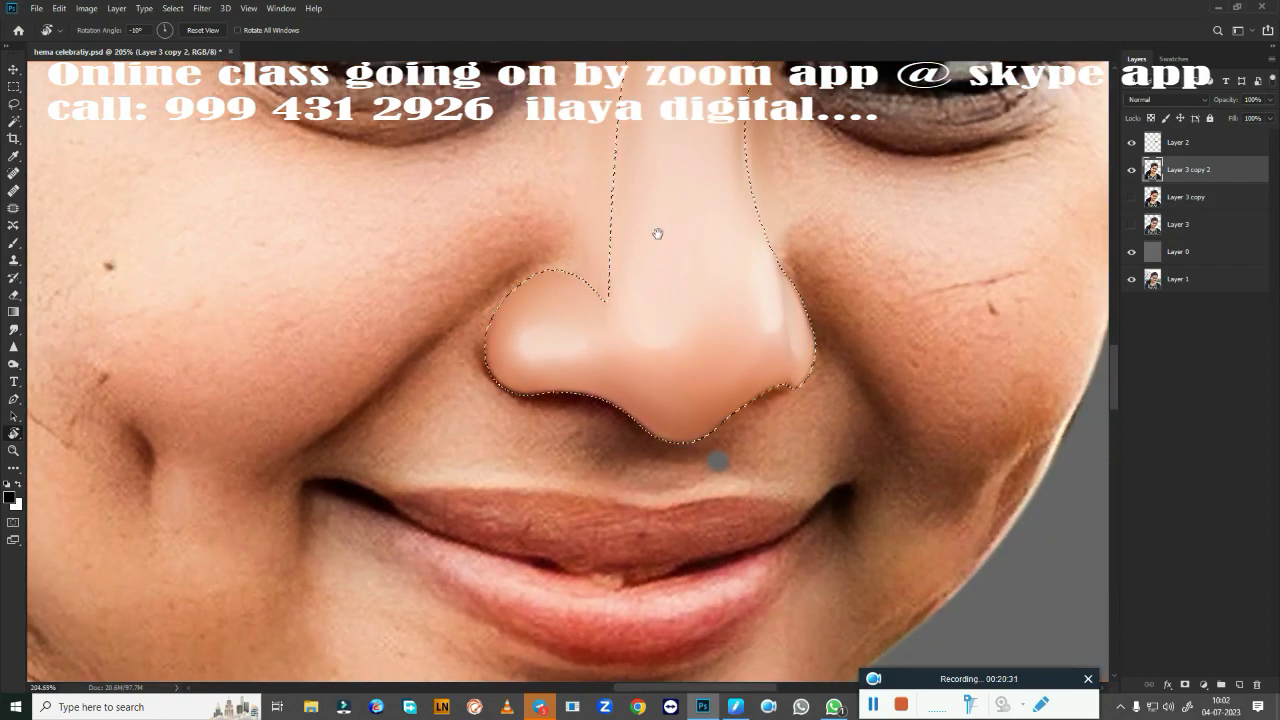
mouse_move(477, 425)
left_mouse_down()
mouse_move(453, 367)
mouse_move(560, 400)
left_mouse_up()
scroll(460, 365, "up", 2)
scroll(494, 357, "up", 3)
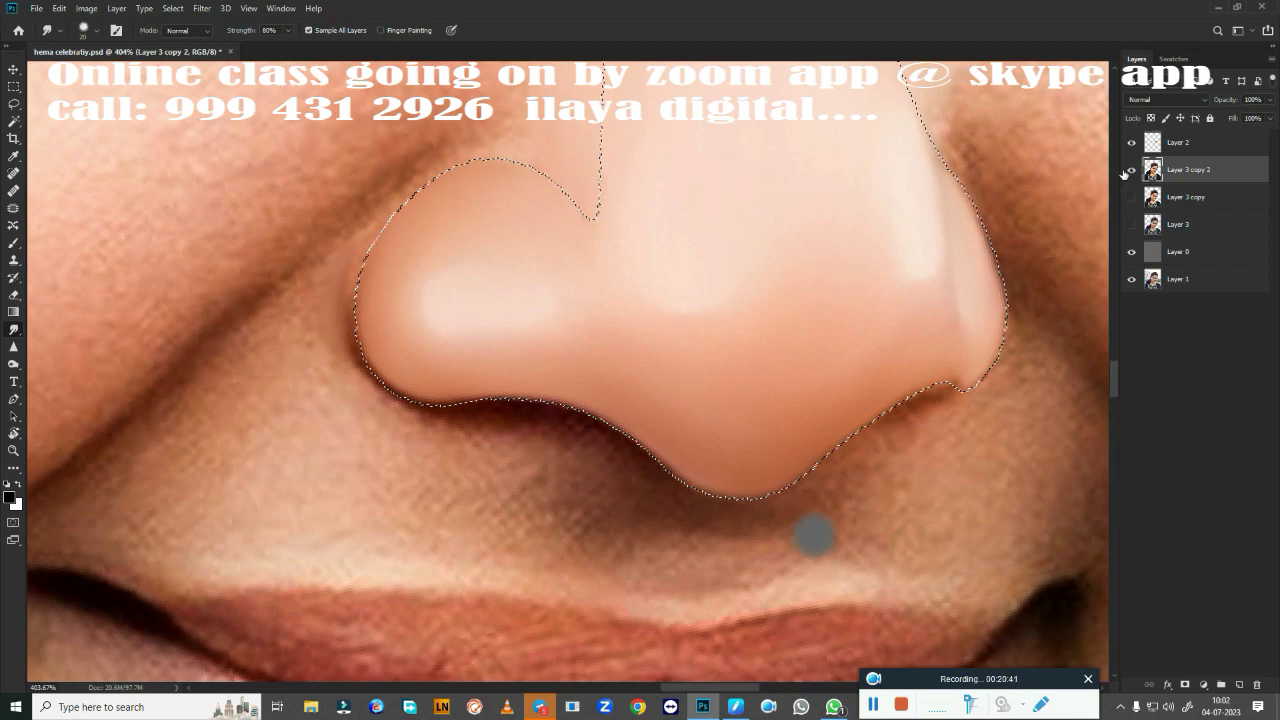
Make Layer 2 active and smudge the dark patch at the right nostril edge.
left_click(1178, 143)
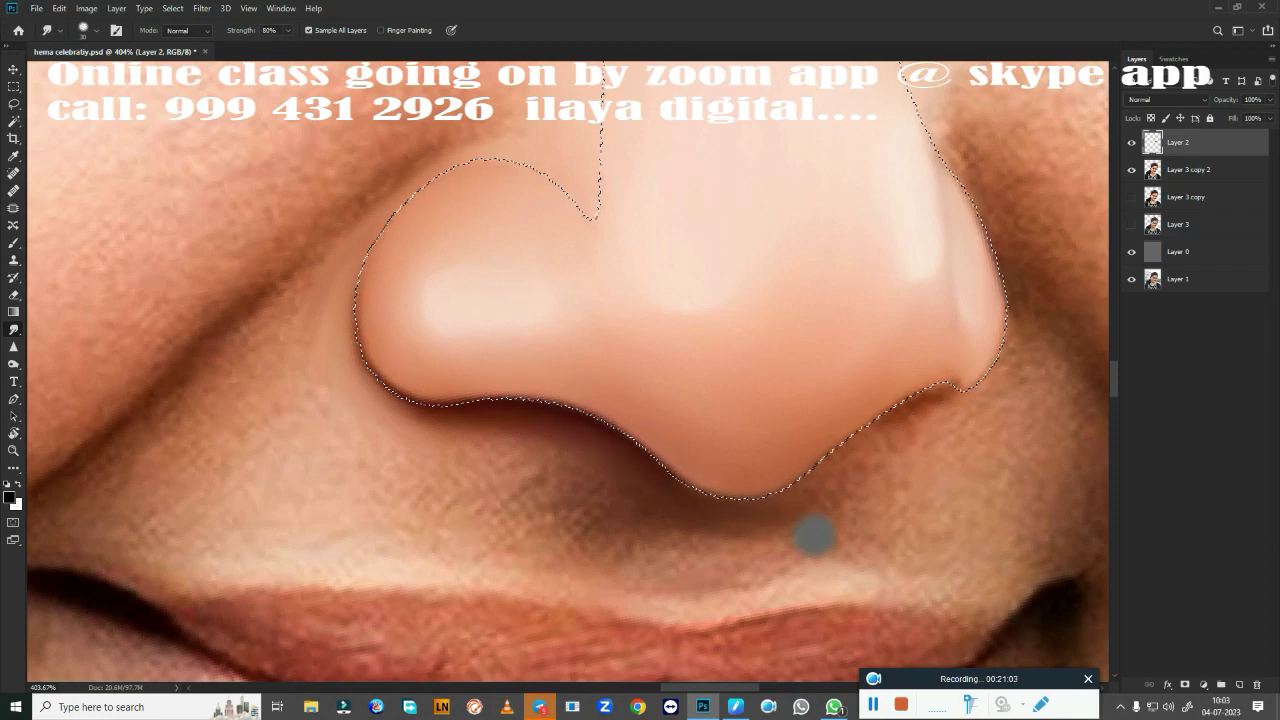
key("ctrl+d")
left_click_drag(803, 461, 463, 424)
key("ctrl+h")
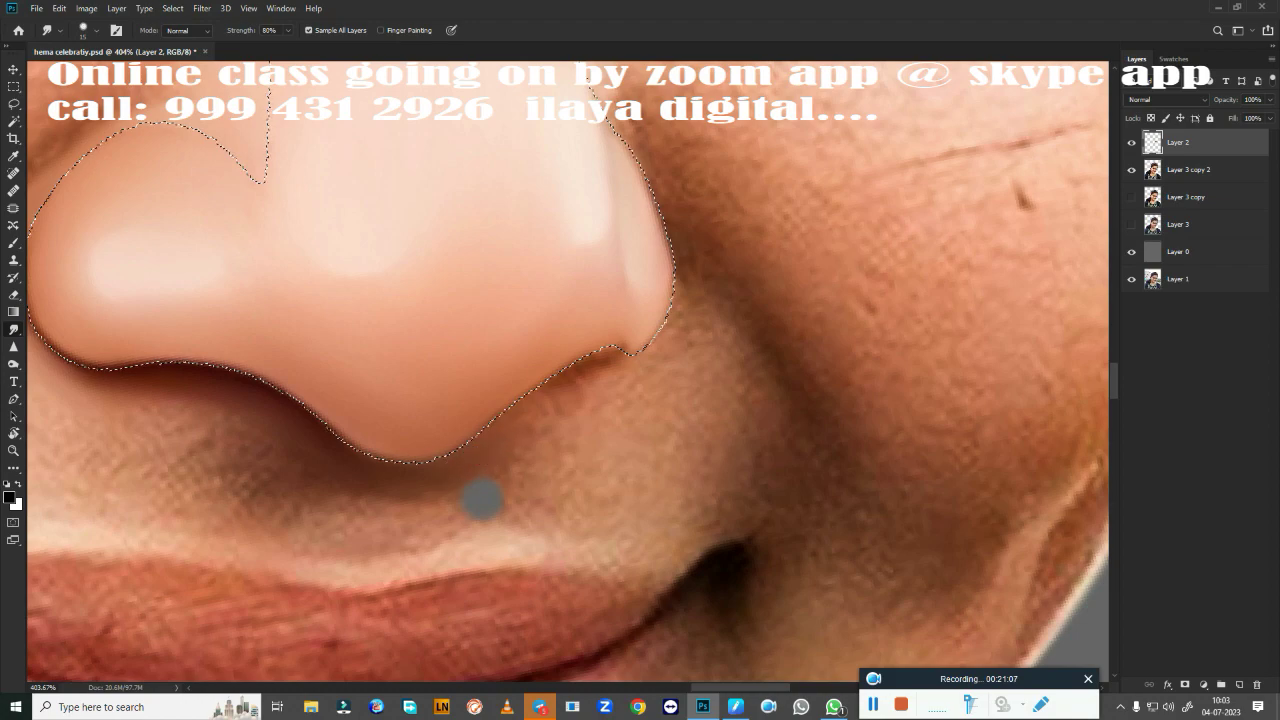
key("bracketright")
left_click_drag(583, 366, 630, 350)
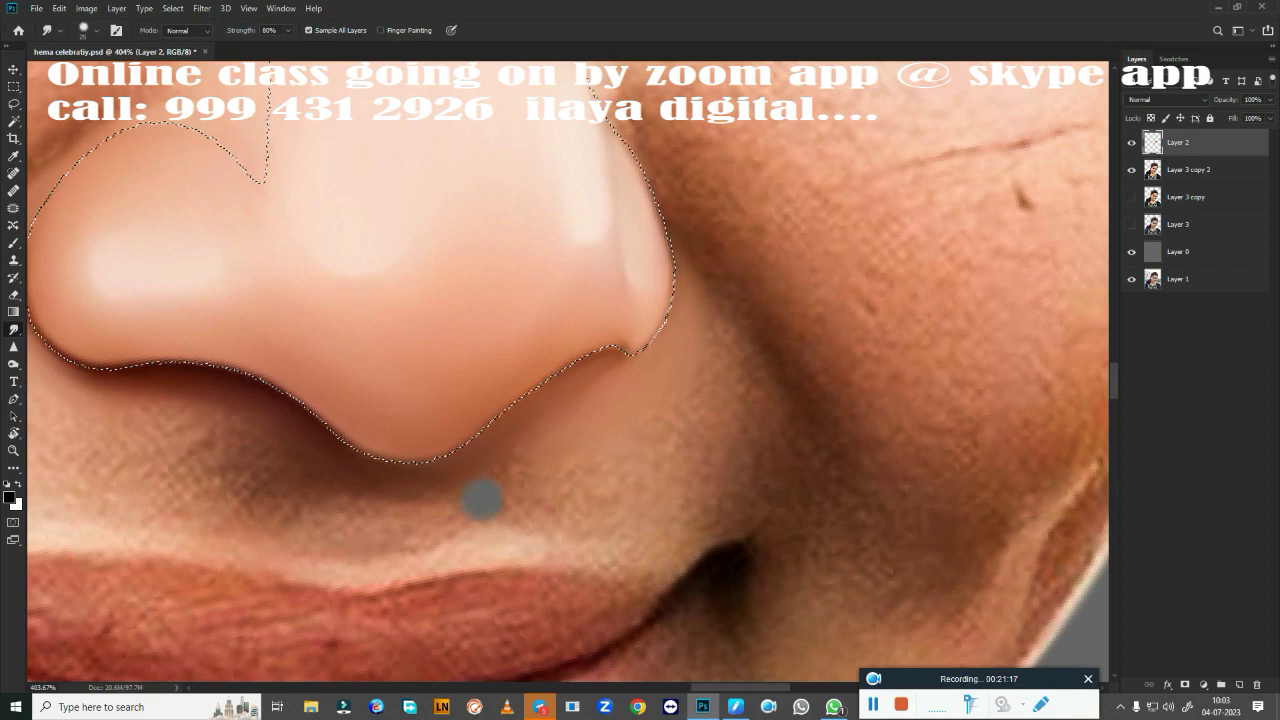
Blend the shadow along the nose's right edge, then deselect the nose.
left_click_drag(482, 497, 375, 665)
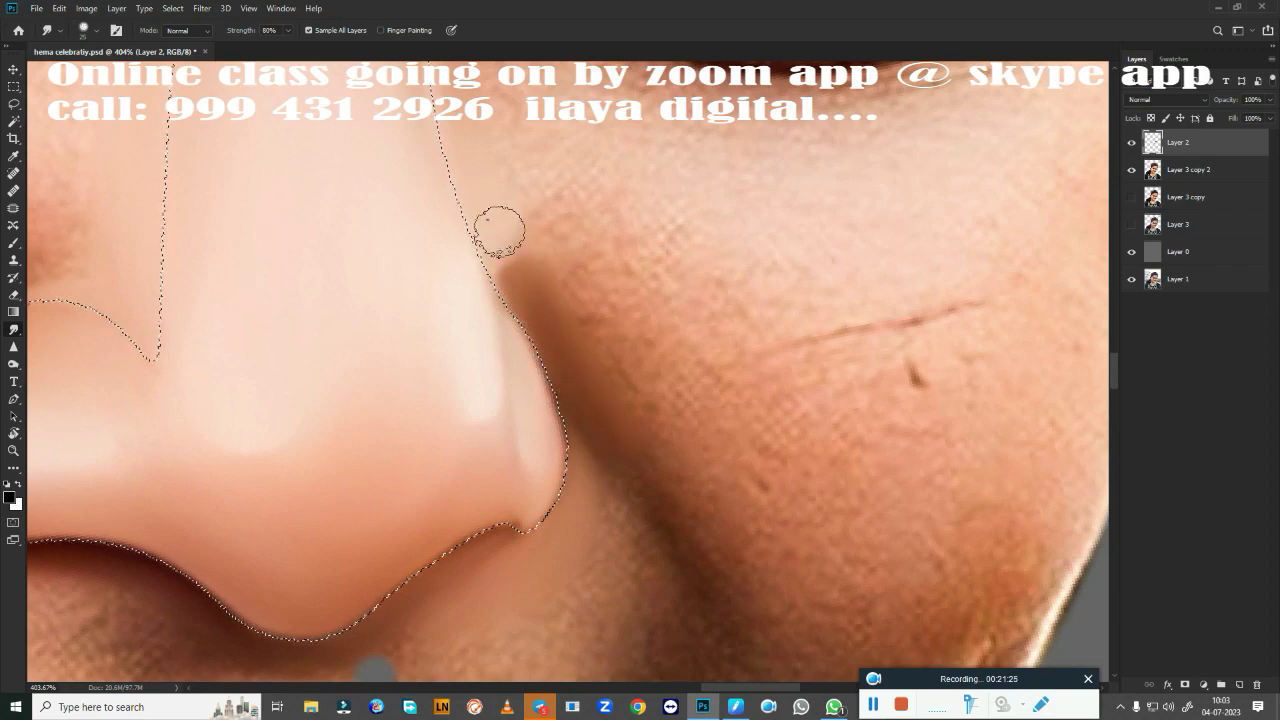
left_click_drag(503, 236, 507, 254)
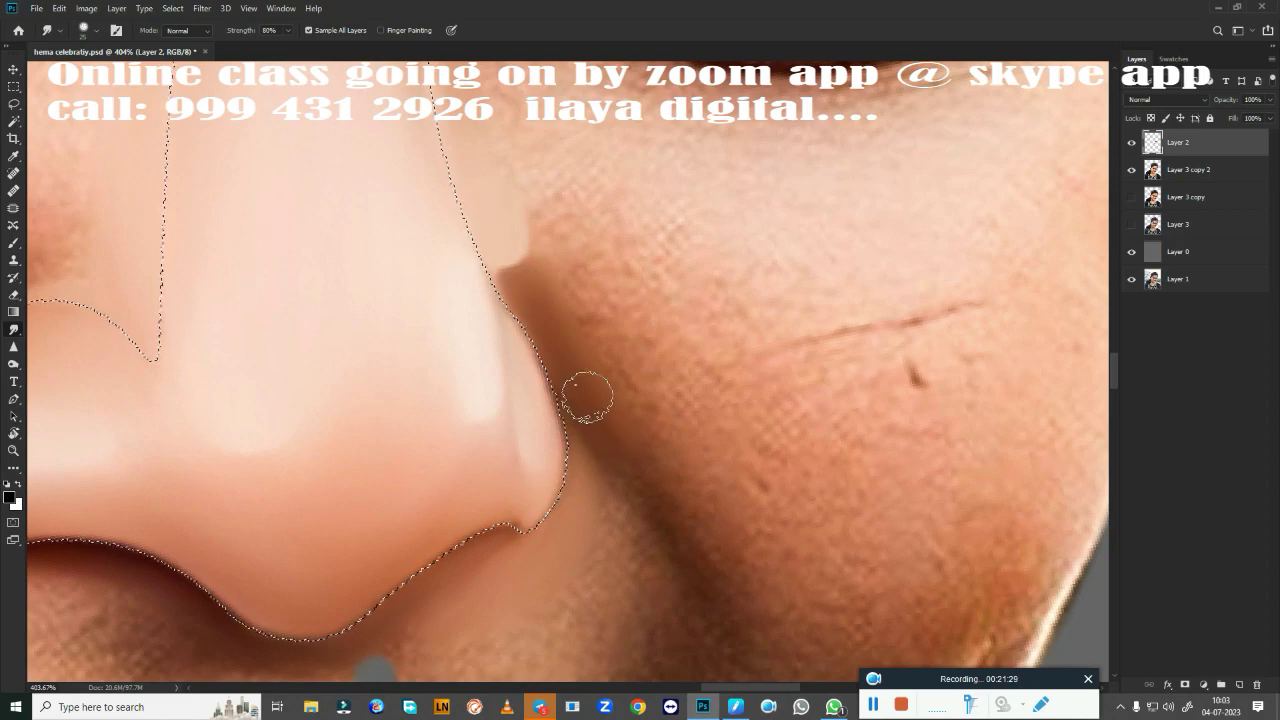
scroll(559, 437, "down", 3)
scroll(731, 343, "down", 3)
key("ctrl+shift+d")
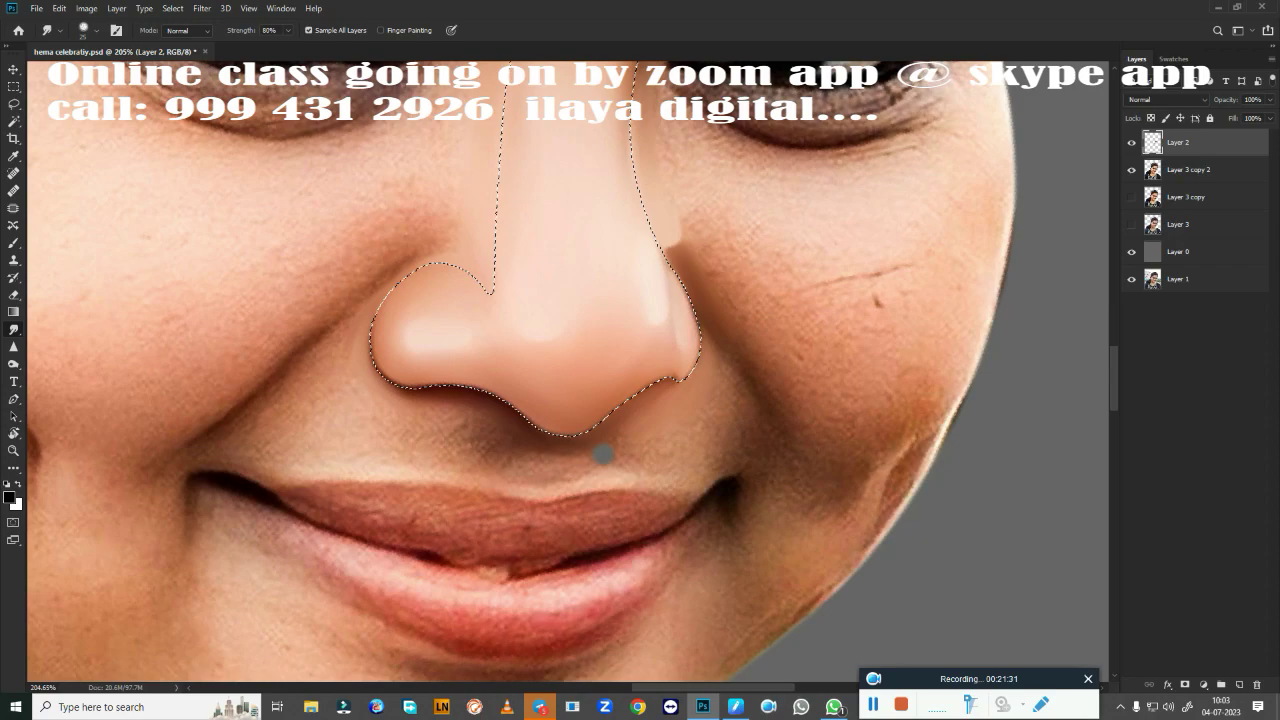
key("ctrl+d")
Compare the nose and lips with and without Layer 2 and Layer 3 copy 2.
left_click(1132, 144)
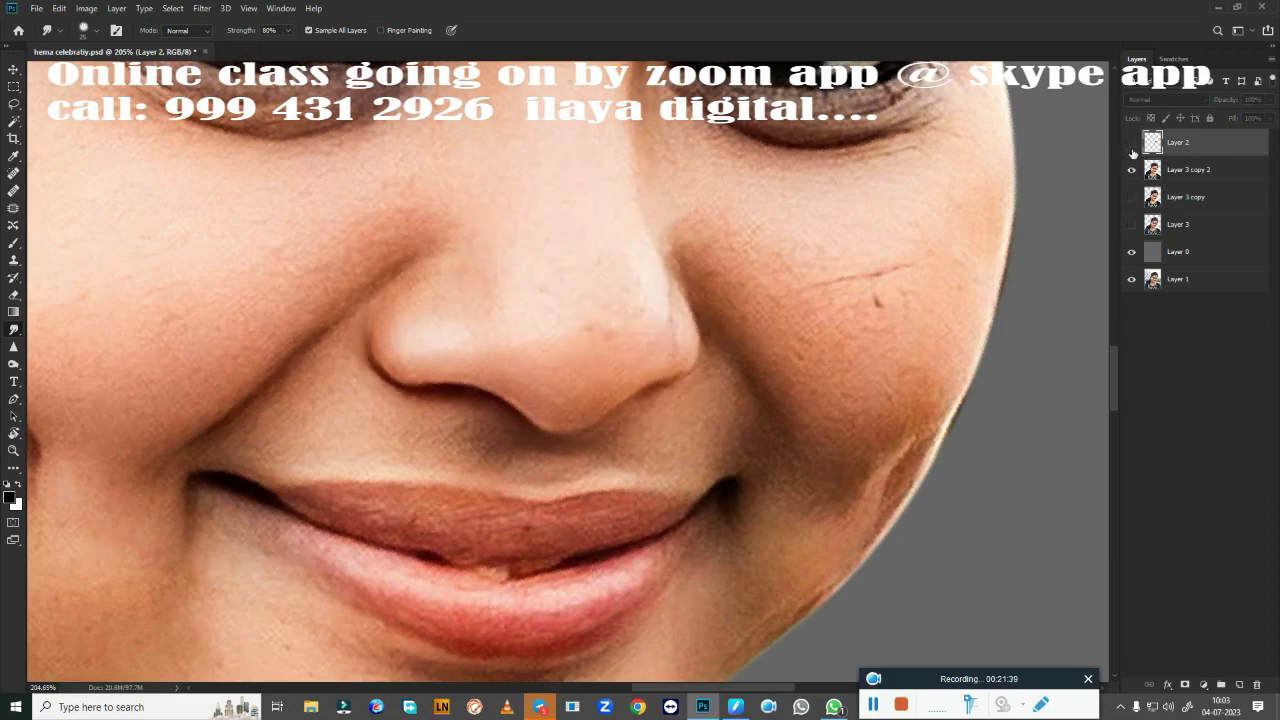
left_click(1132, 146)
left_click(1132, 170)
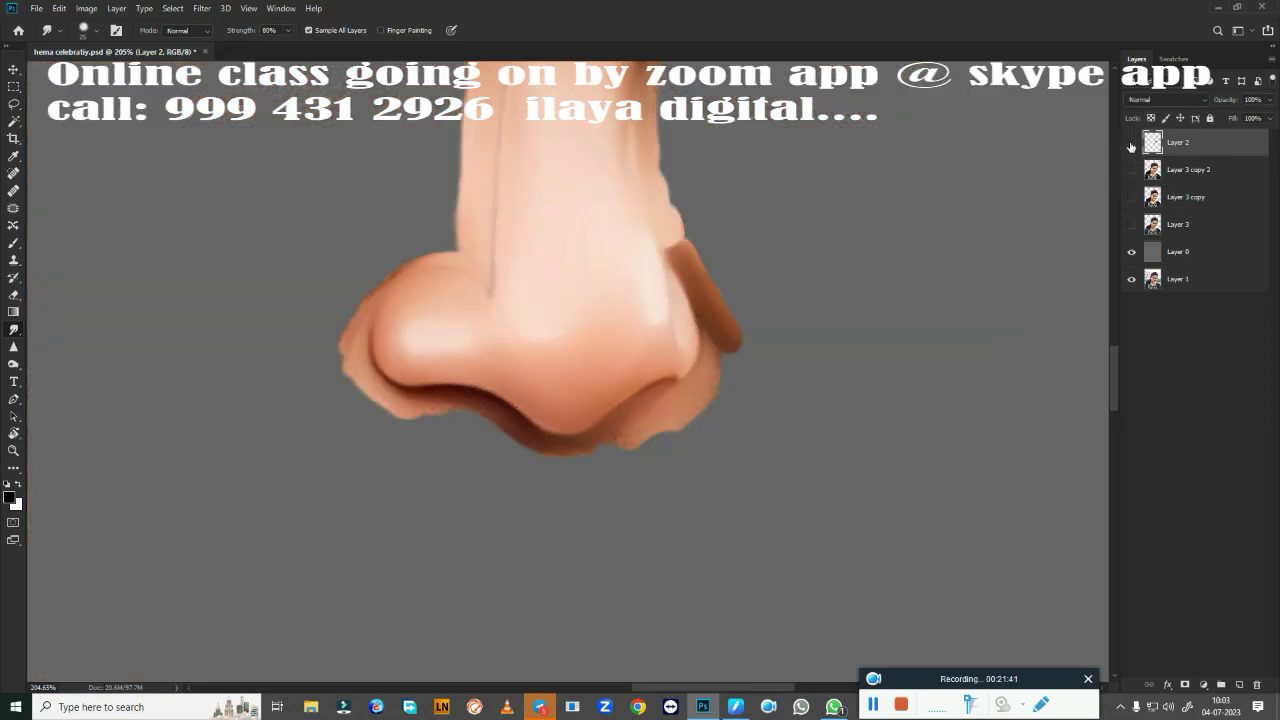
left_click(1132, 143)
left_click(1132, 199)
left_click(1132, 170)
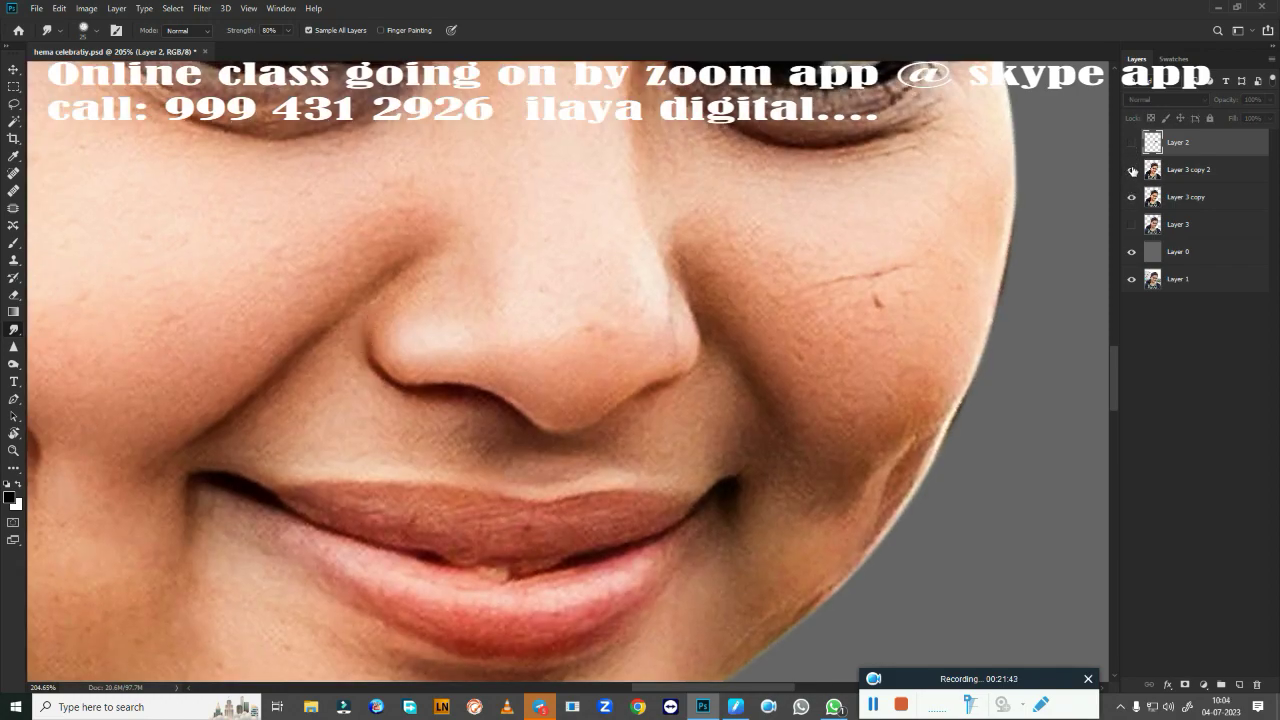
left_click(1133, 170)
left_click(1133, 170)
left_click(1133, 170)
left_click(1133, 170)
left_click(1130, 197)
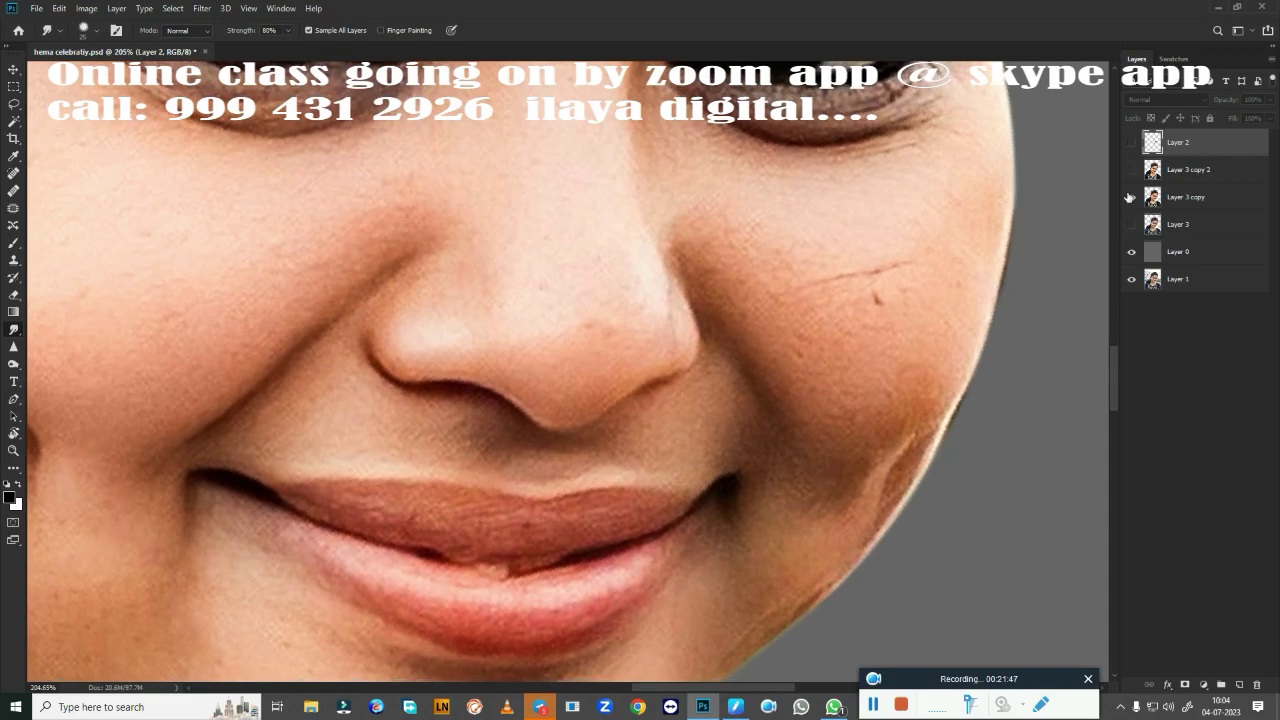
Duplicate Layer 3 copy 2 into Layer 3 copy 3 and delete the unneeded Layer 3 copy.
left_click(1186, 200)
left_click(1131, 170)
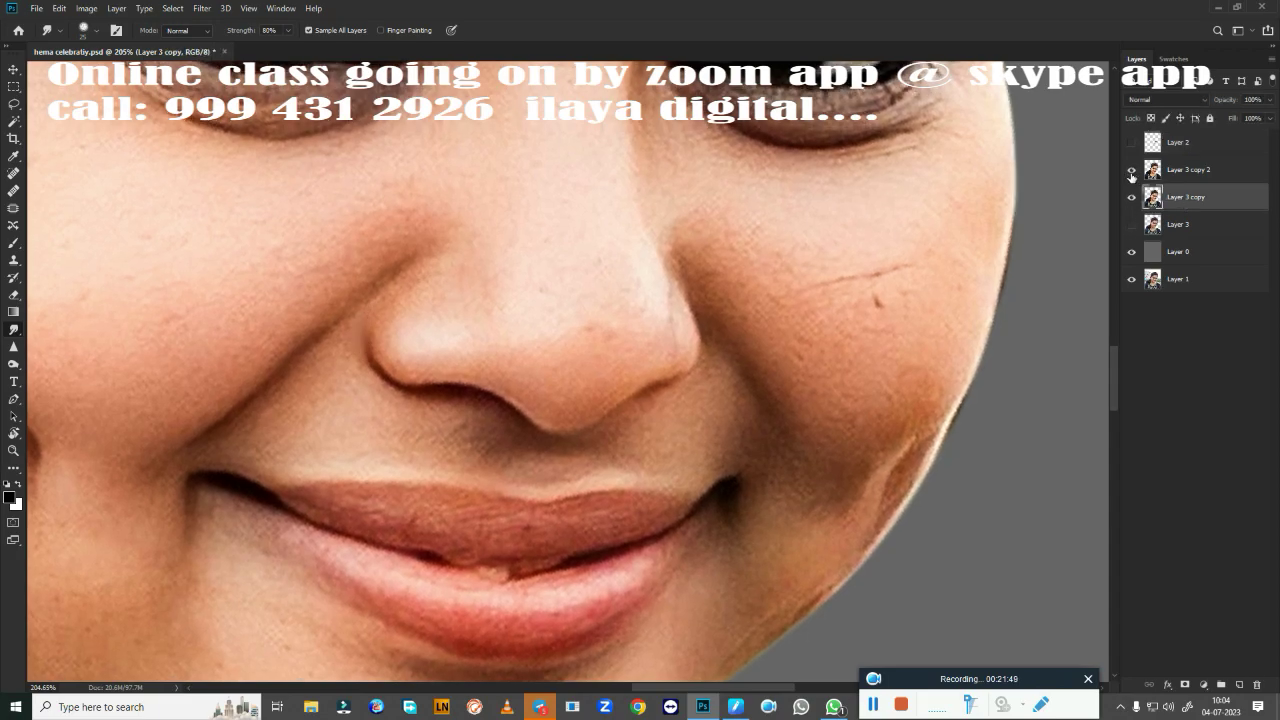
left_click(1131, 170)
left_click(1190, 172)
left_click(1131, 170)
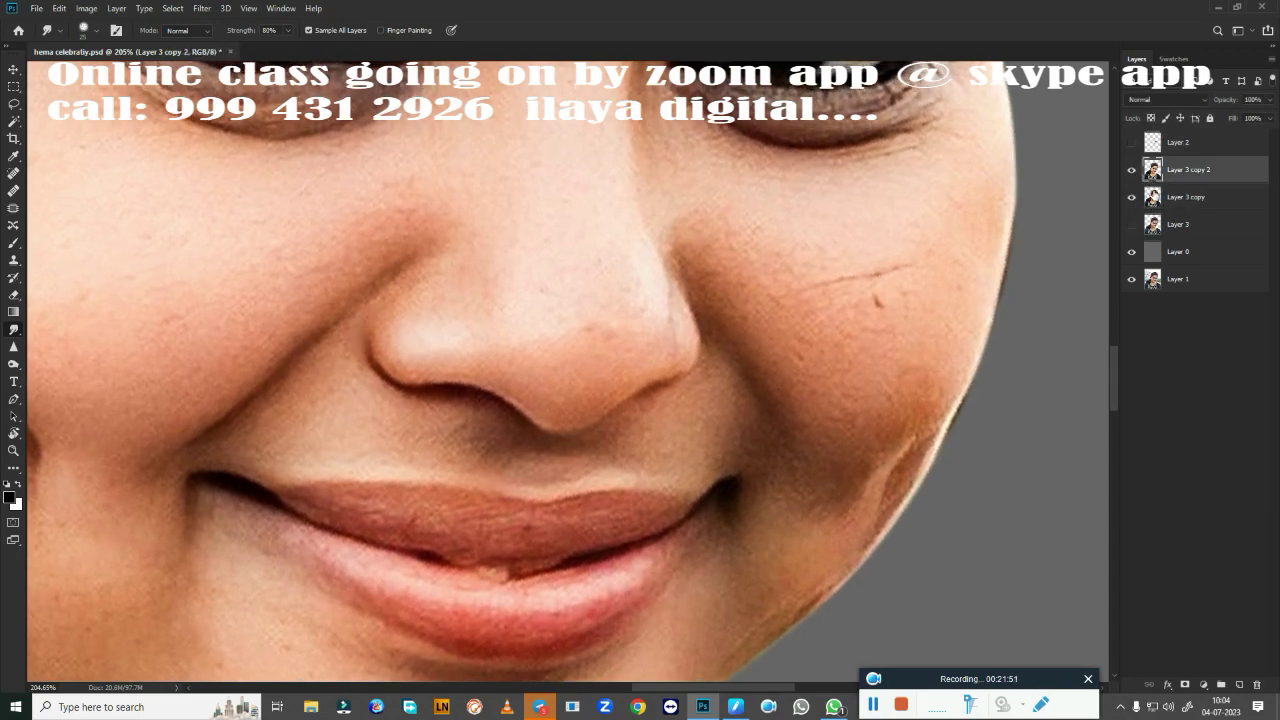
key("ctrl+j")
left_click(1131, 224)
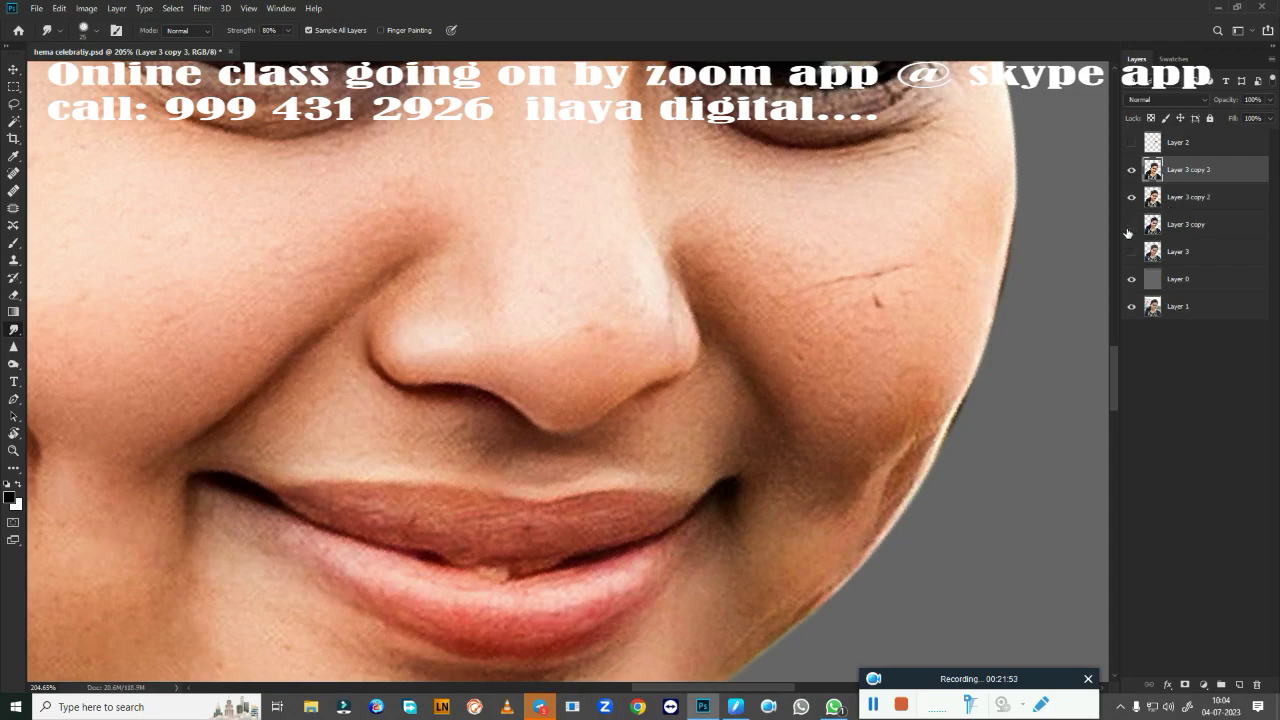
left_click(1212, 226)
key("Delete")
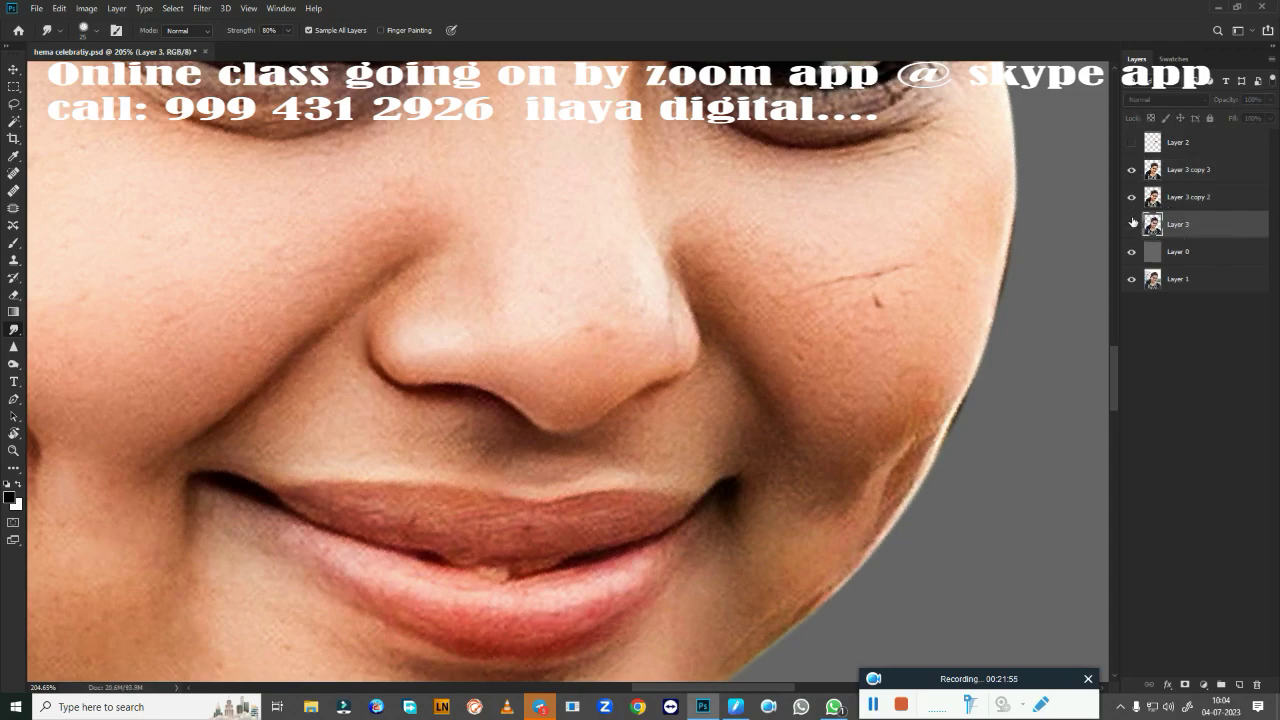
Compare Layer 3 copy 2's smoother skin against Layer 3, then hide Layer 3.
left_click(1131, 170)
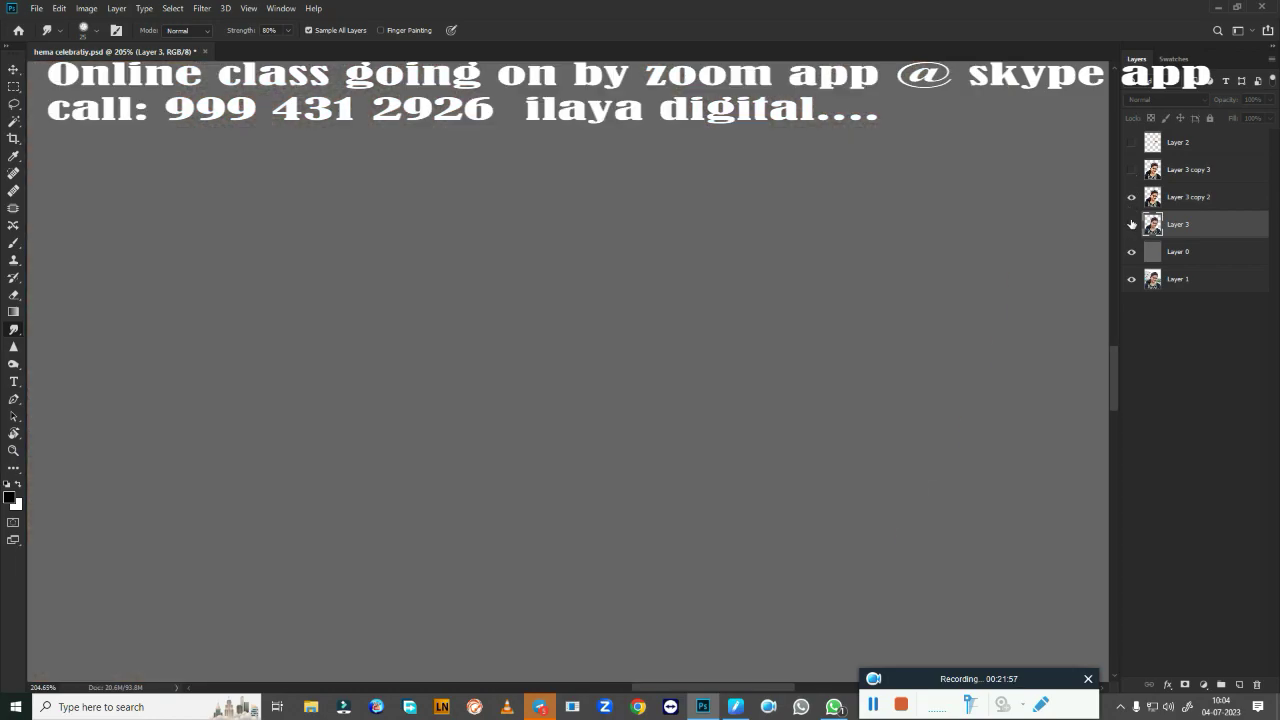
left_click(1131, 197)
left_click(1131, 197)
left_click(1131, 224)
left_click(1131, 224)
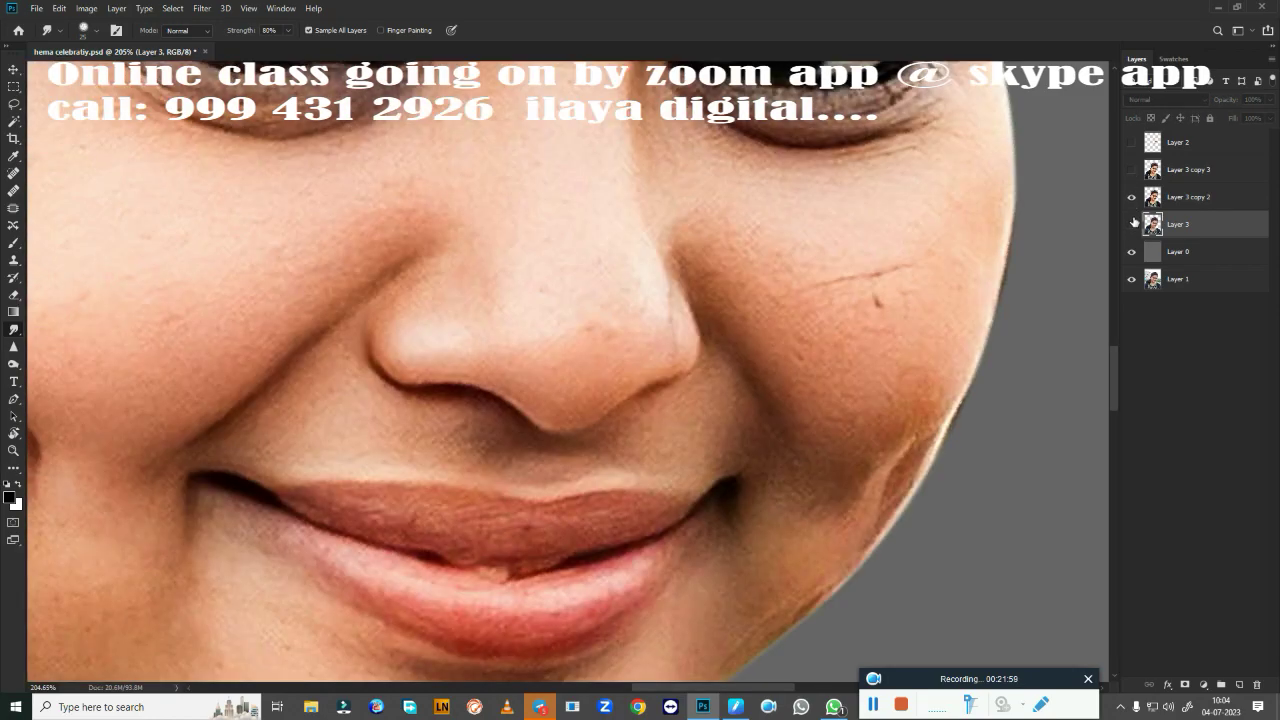
left_click(1131, 197)
left_click(1132, 198)
left_click(1131, 197)
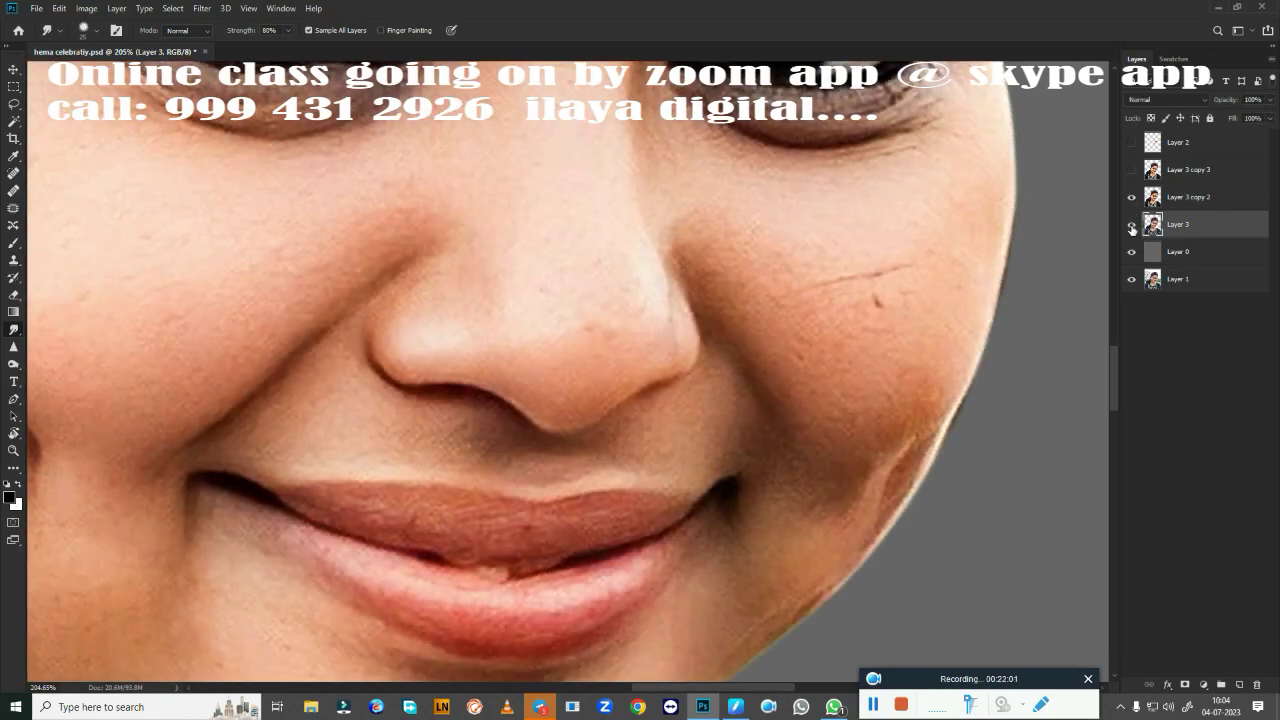
left_click(1131, 224)
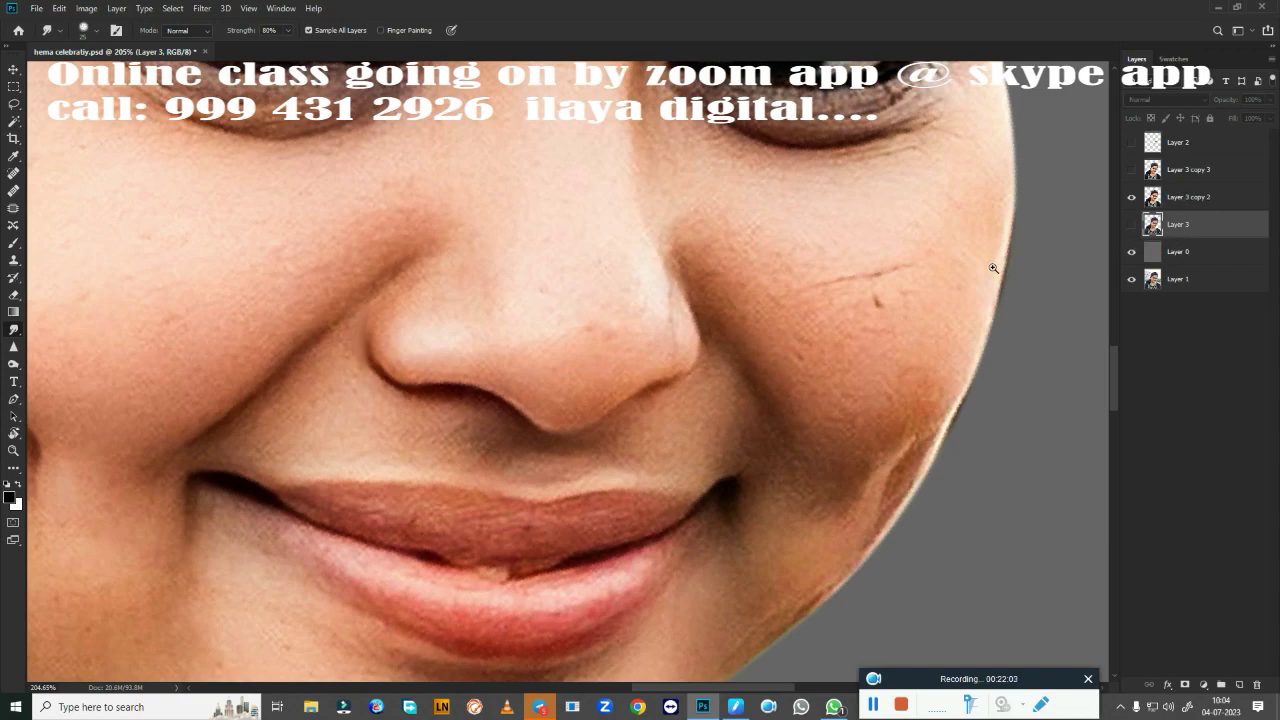
Briefly show Layer 3 copy 3, then make Layer 3 copy 2 and Layer 3 visible.
scroll(993, 268, "down", 2)
scroll(1000, 277, "down", 2)
scroll(1000, 277, "down", 2)
scroll(727, 318, "down", 1)
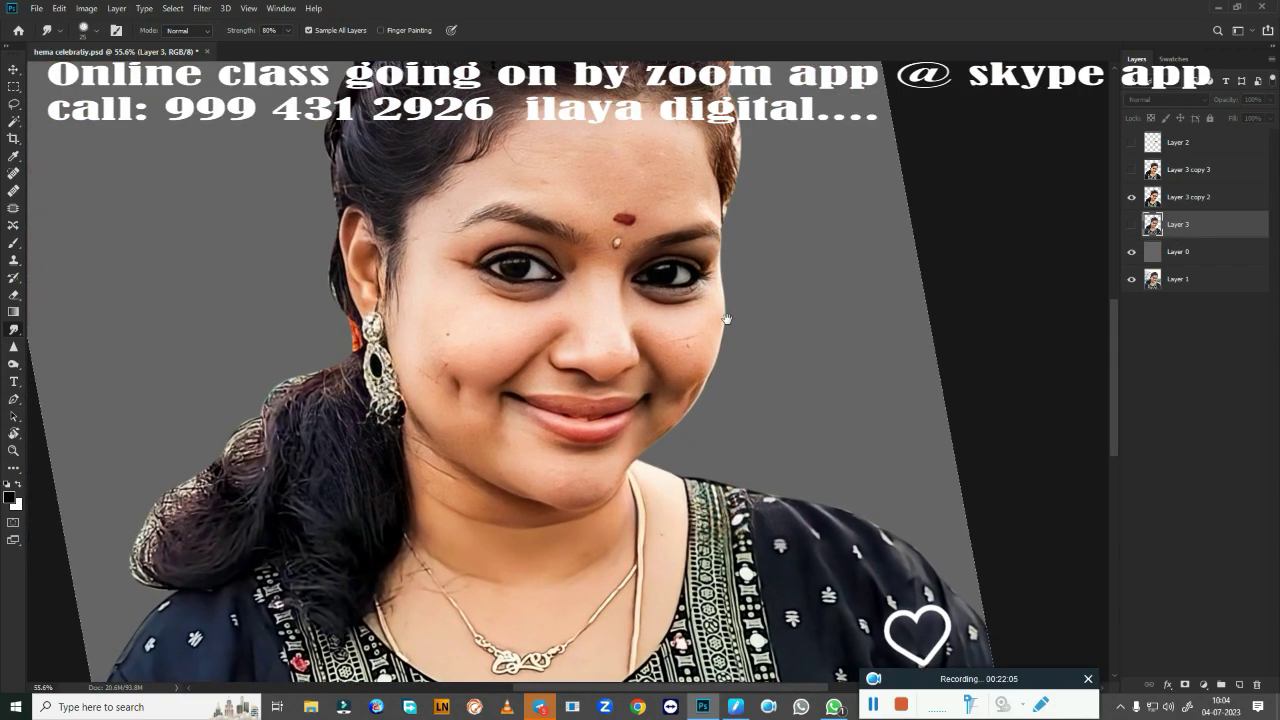
scroll(780, 320, "up", 1)
scroll(810, 338, "up", 1)
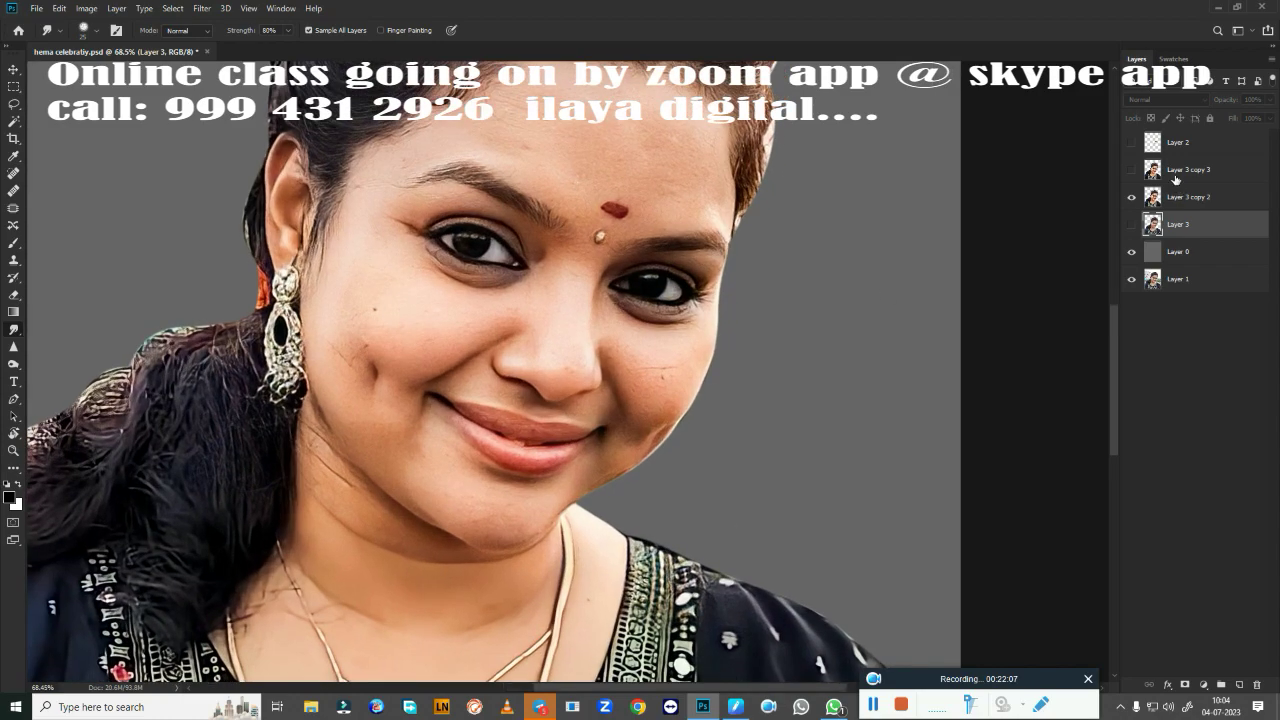
left_click(1131, 172)
left_click(1131, 170)
left_click_drag(1131, 197, 1131, 224)
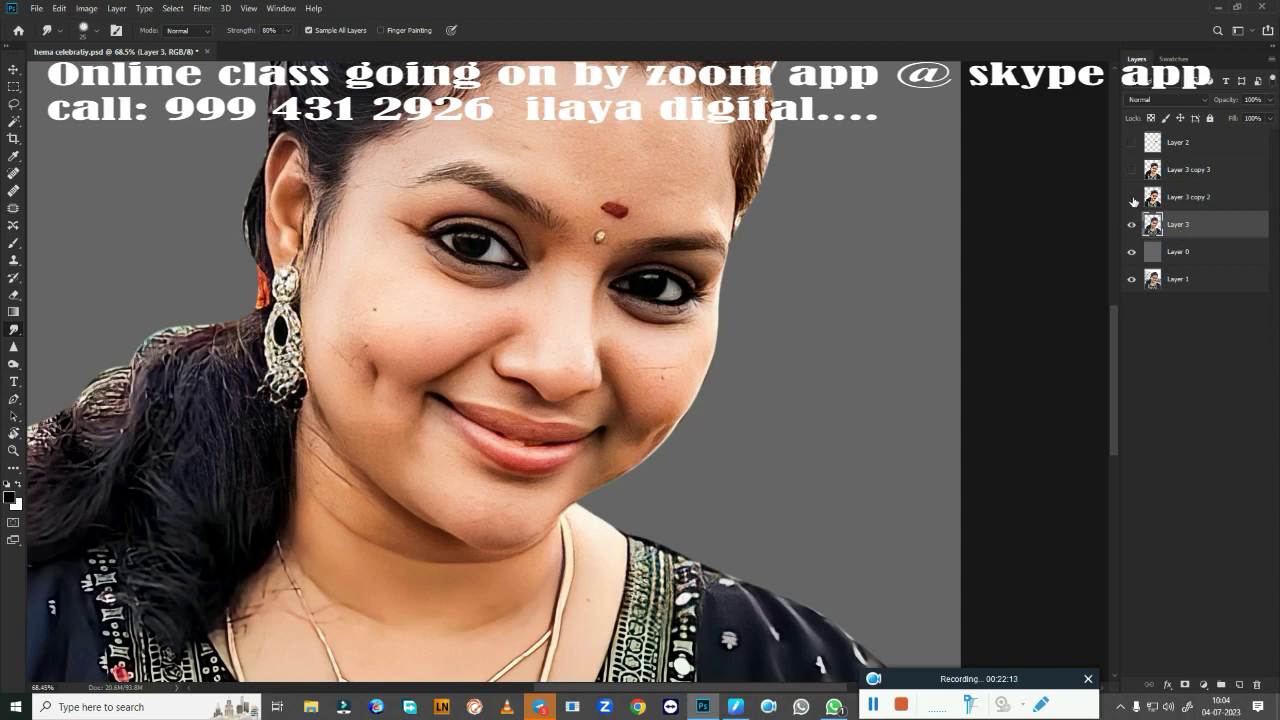
Flip the Layer 3 copy 2 retouch off and on to compare.
left_click(1132, 199)
left_click(1132, 199)
left_click(1132, 198)
left_click(1132, 197)
left_click(1131, 199)
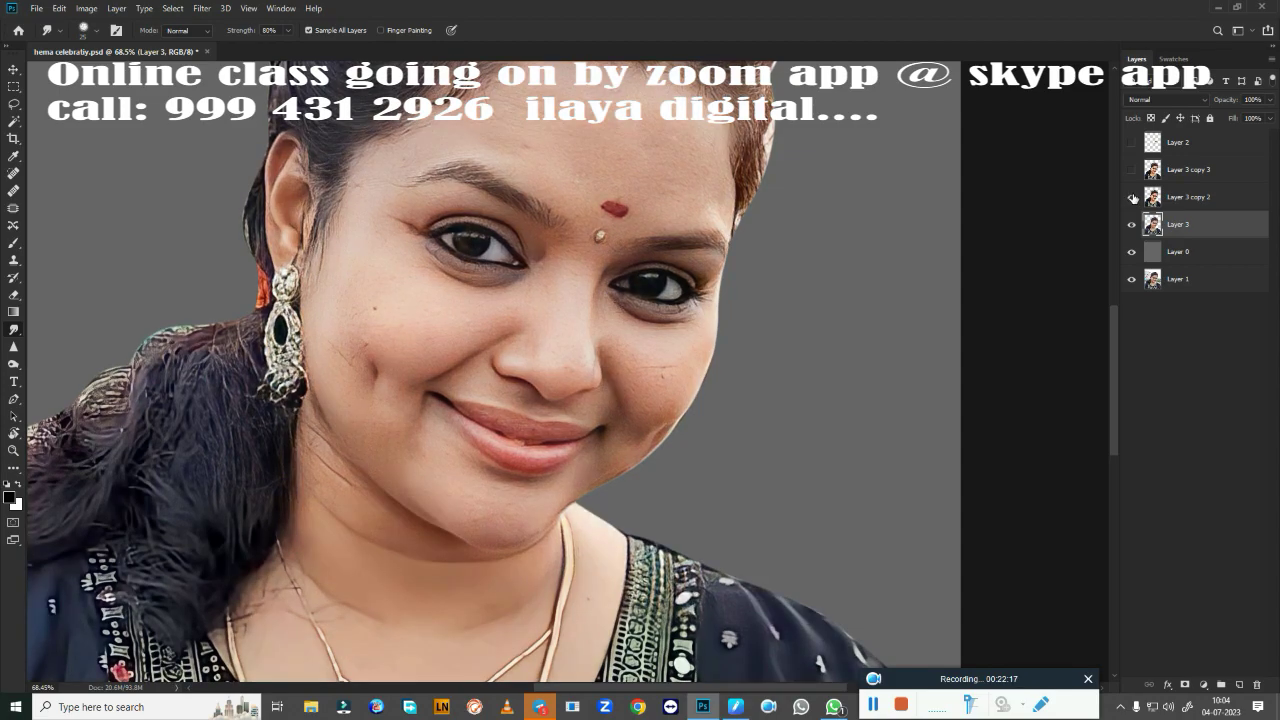
left_click(1132, 198)
Compare skin texture with and without Layer 3 copy 2, then hide Layer 3.
left_click(1132, 198)
left_click(1132, 198)
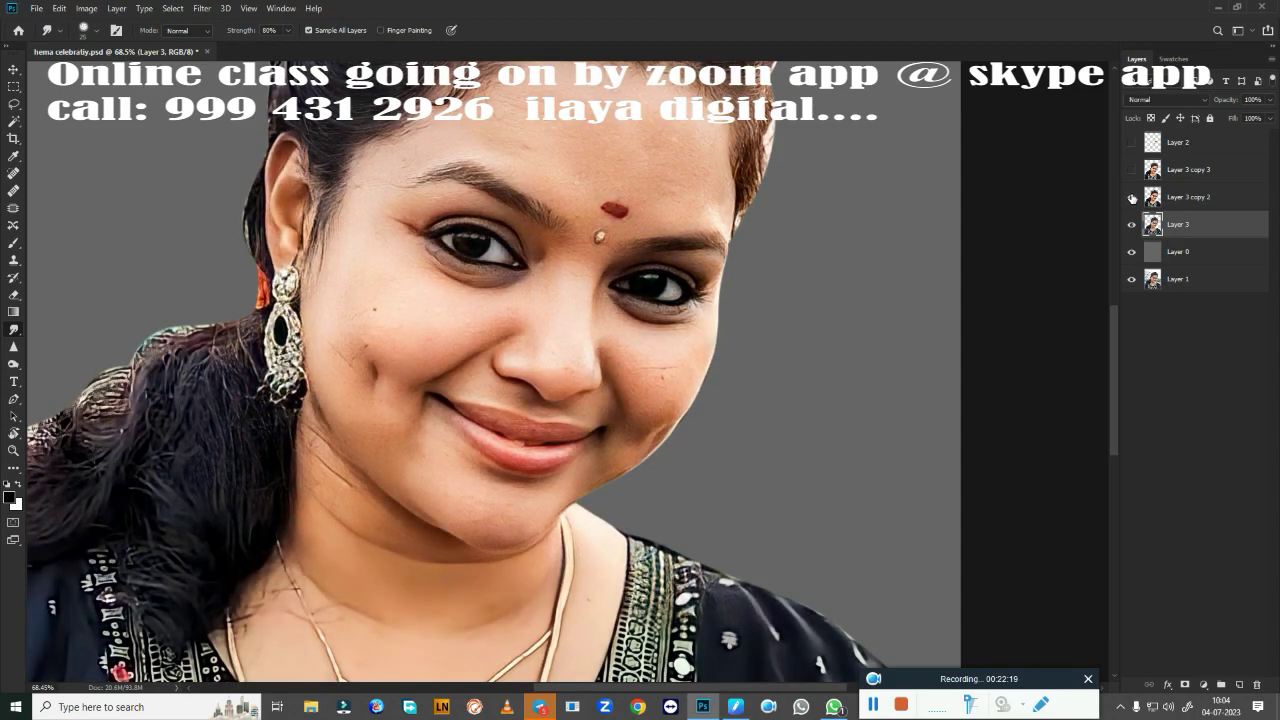
left_click(1132, 198)
left_click(1132, 198)
left_click(1133, 200)
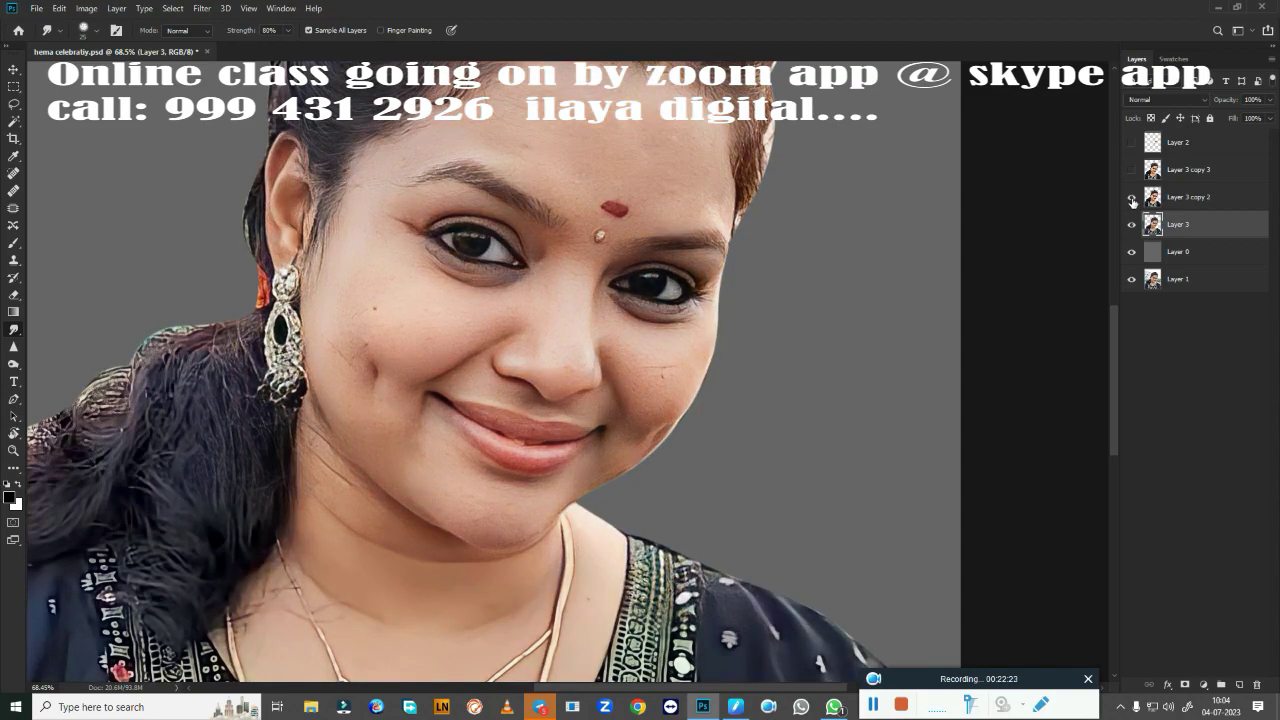
left_click(1132, 199)
left_click(1131, 201)
left_click(1131, 225)
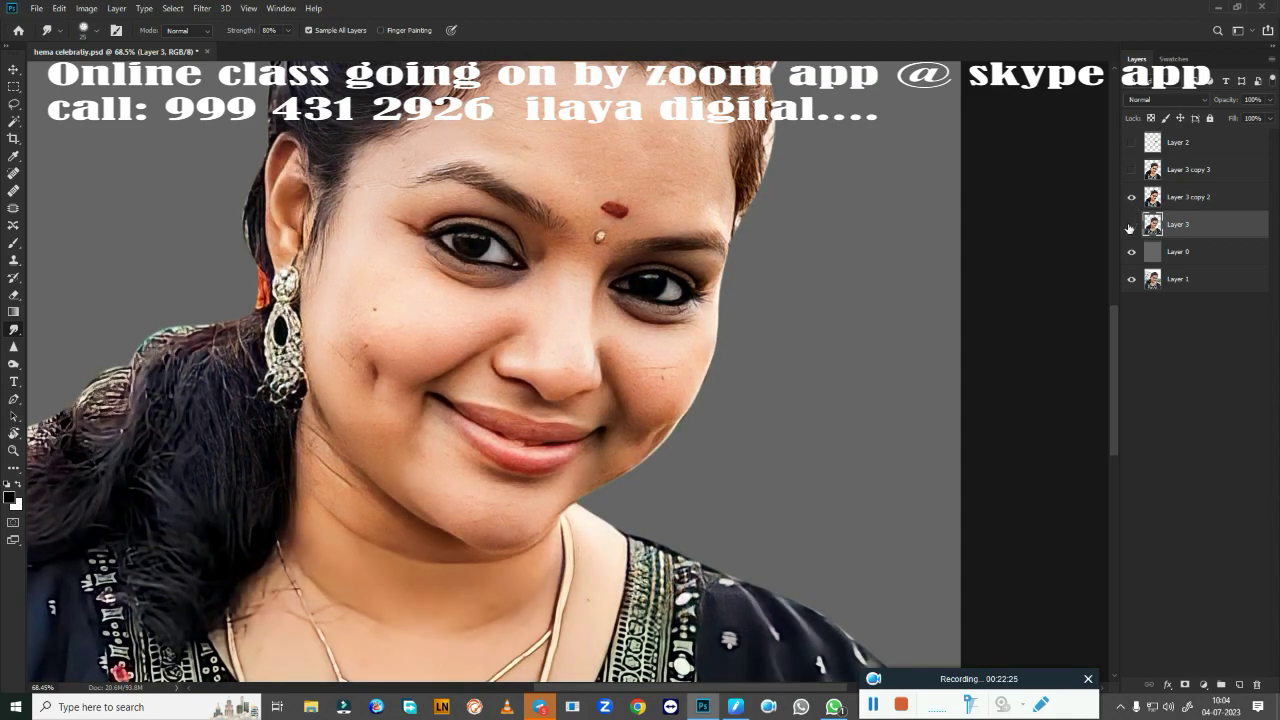
Check the face with only Layer 3 showing, then select Layer 1 and Layer 3.
left_click(1131, 170)
left_click(1131, 197)
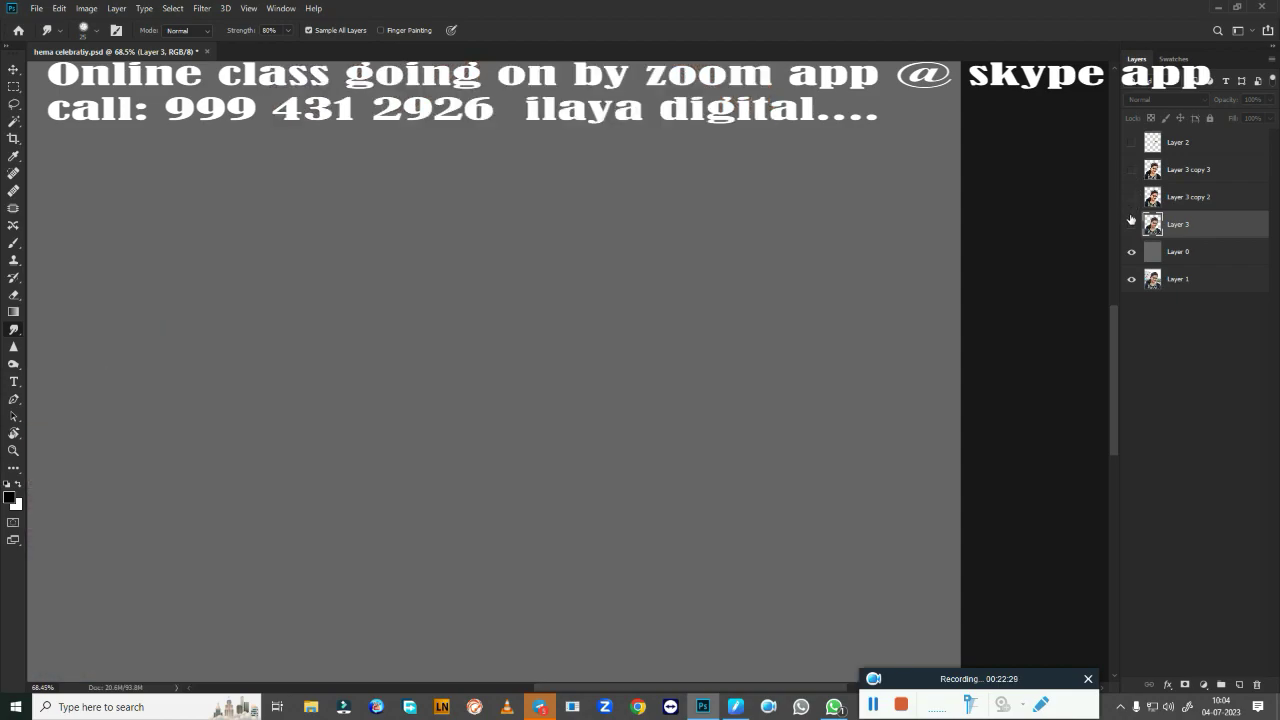
left_click(1131, 224)
left_click(1131, 197)
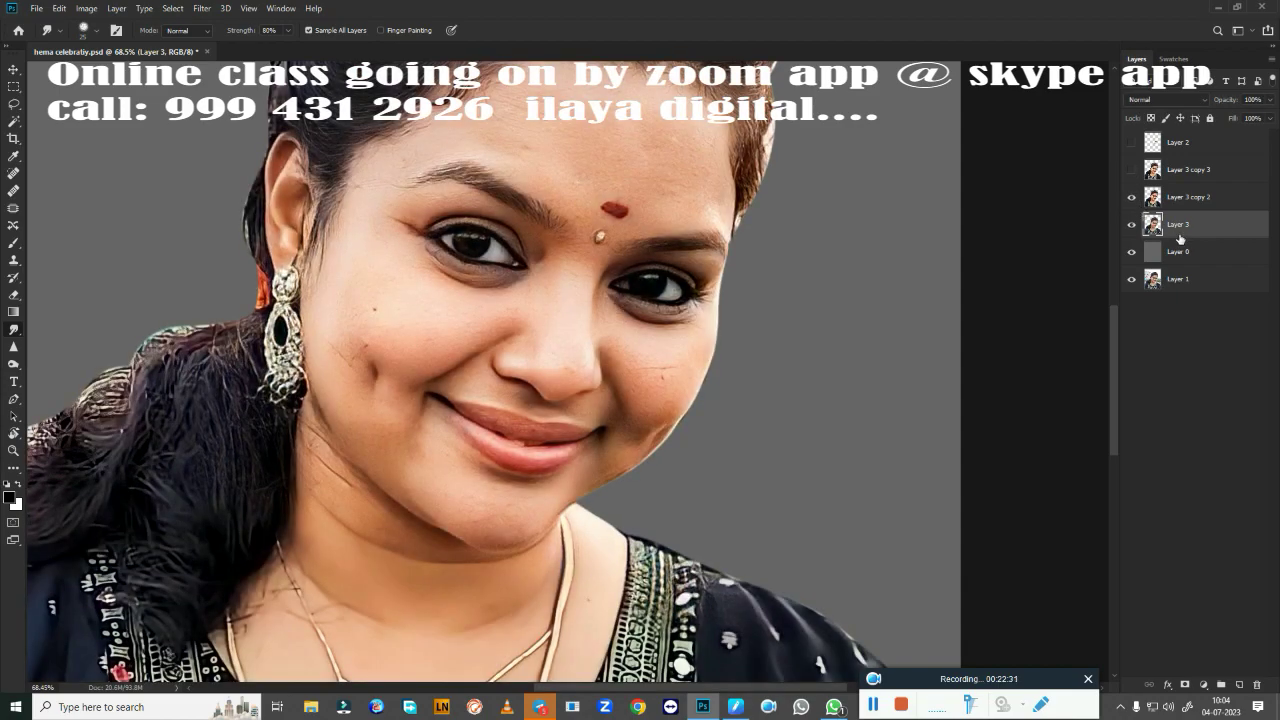
left_click(1196, 288)
left_click(1203, 230, "ctrl")
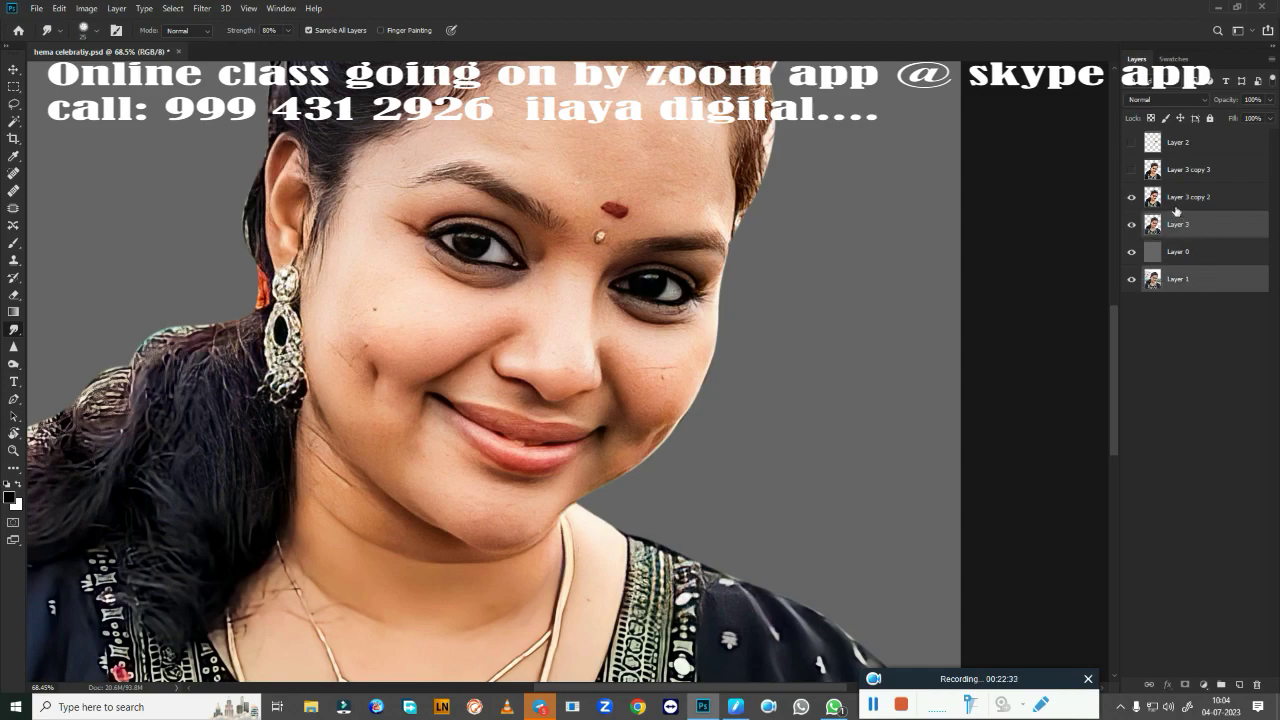
Toggle Layer 3 copy 2 repeatedly against Layer 3, leaving the retouch visible.
left_click(1133, 198)
left_click(1134, 198)
left_click(1133, 199)
left_click(1133, 199)
left_click(1133, 199)
left_click(1133, 200)
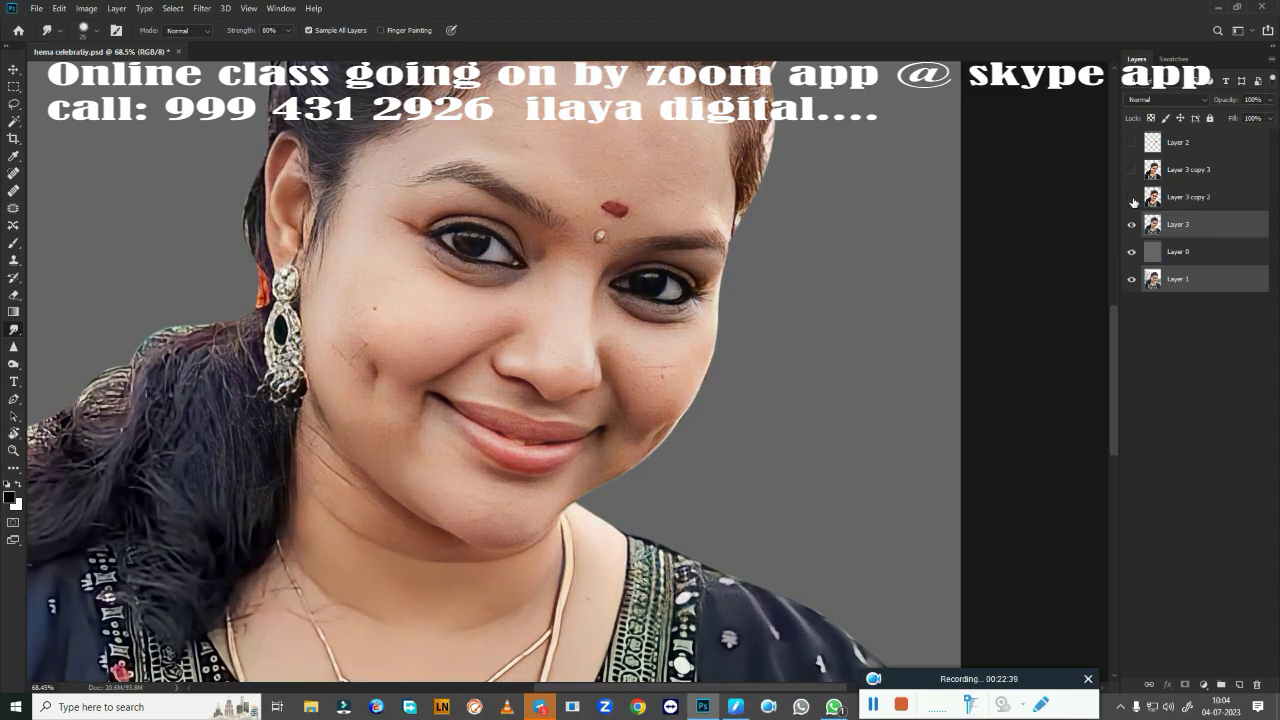
left_click(1133, 200)
left_click(1133, 200)
left_click(1133, 200)
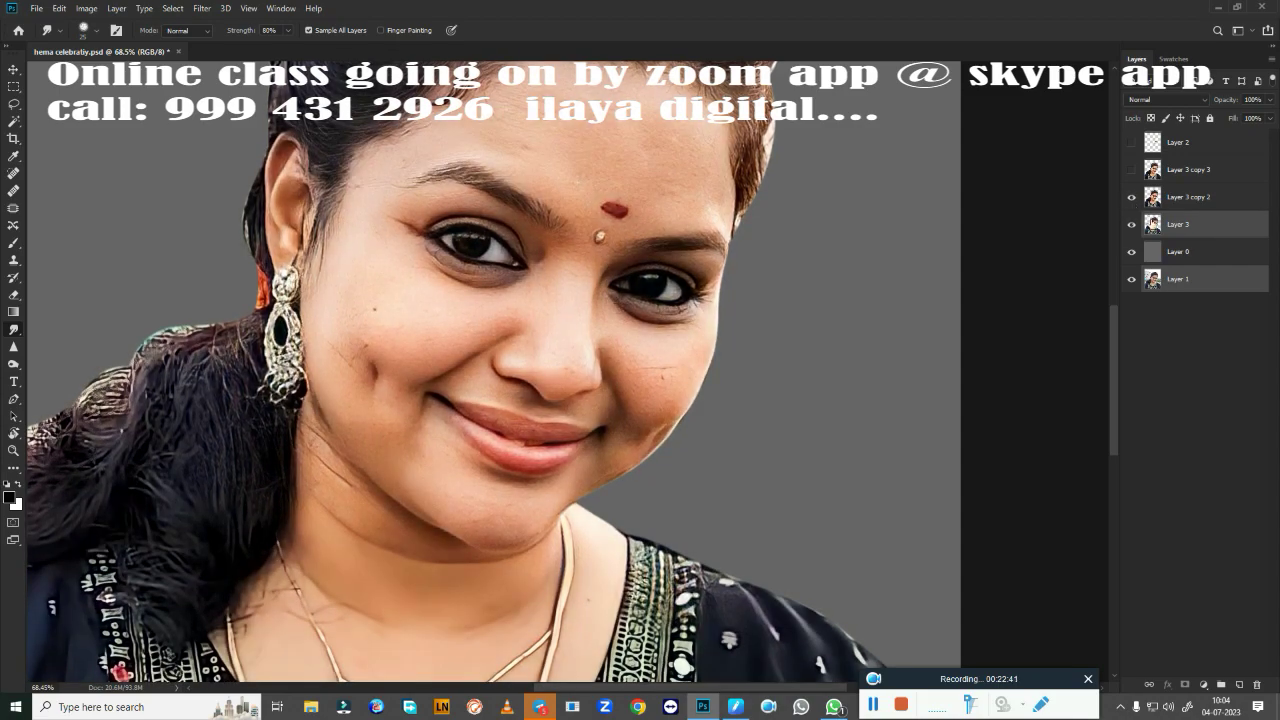
Free Transform the layer, shrinking it very slightly and nudging it up, then commit.
key("ctrl+t")
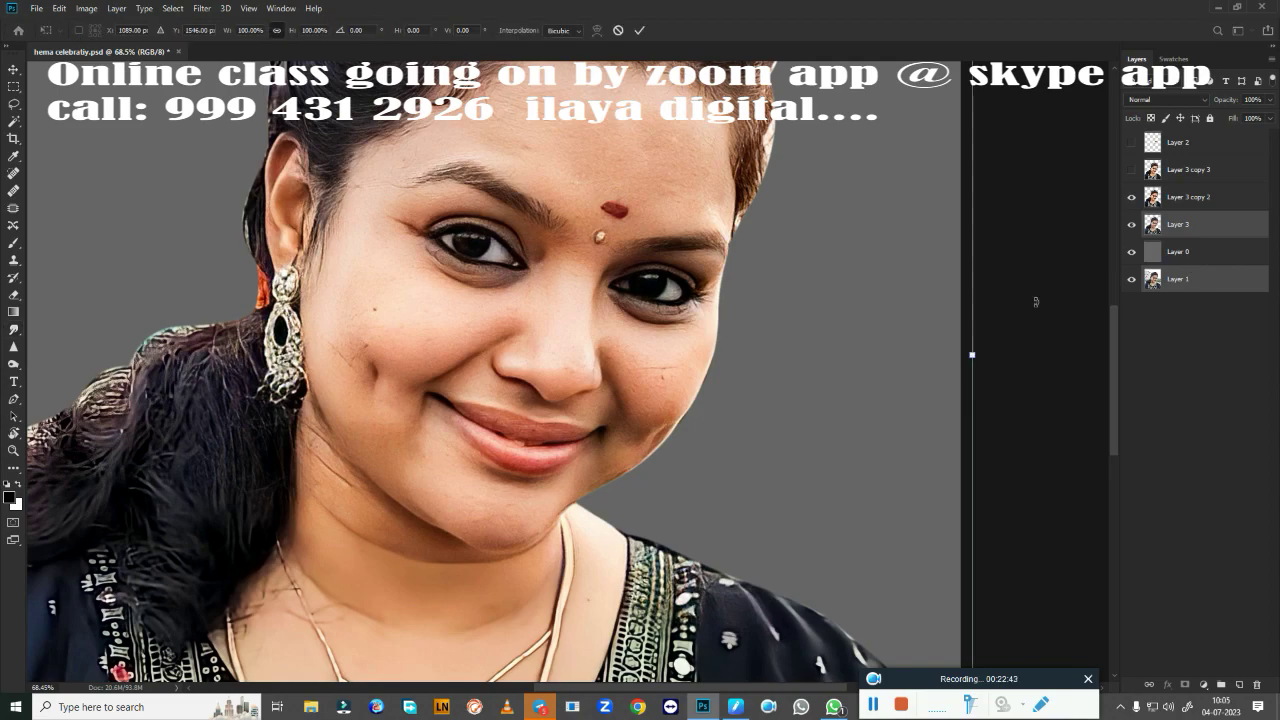
key("ctrl+0")
left_click_drag(1048, 265, 1014, 346)
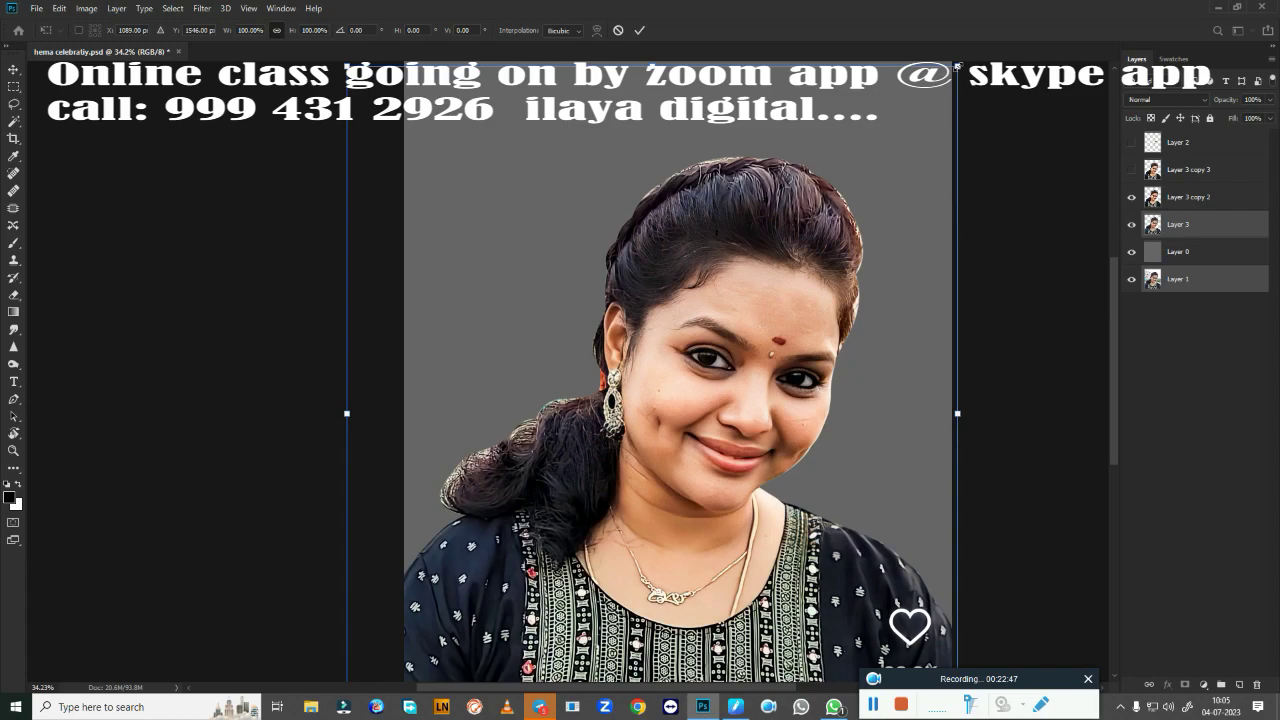
left_click_drag(958, 64, 955, 70)
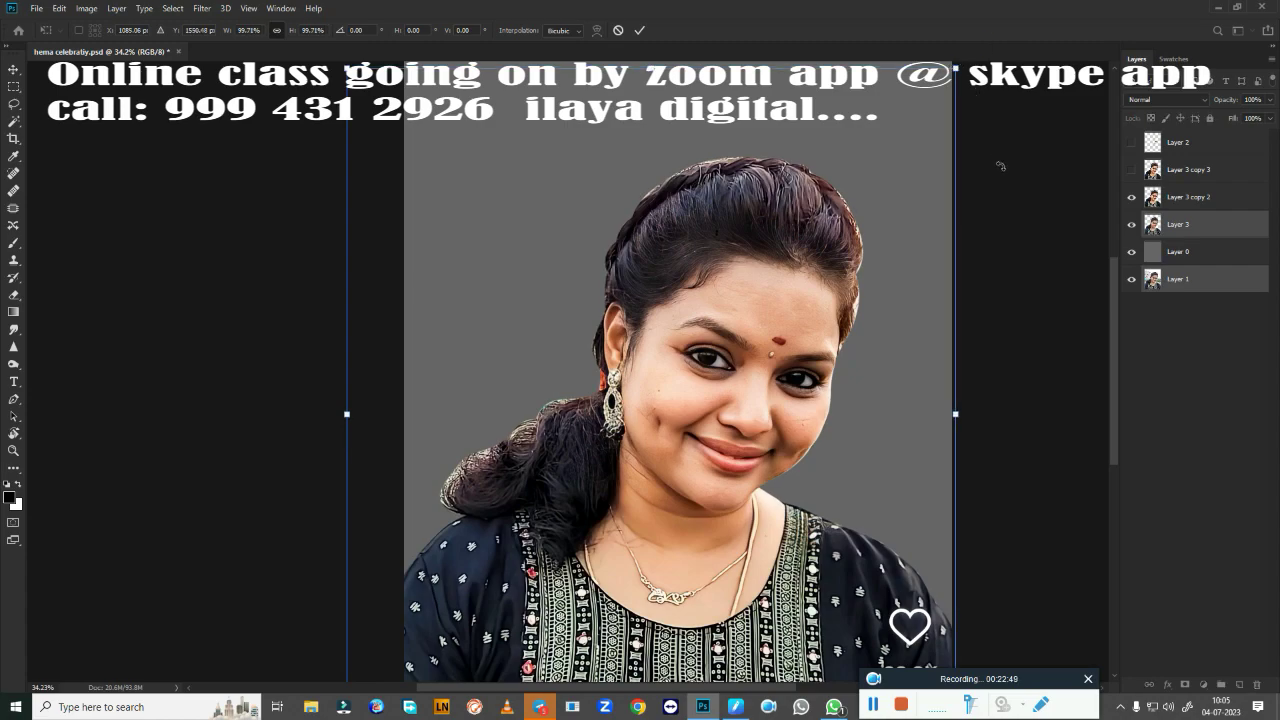
key("Up")
key("Return")
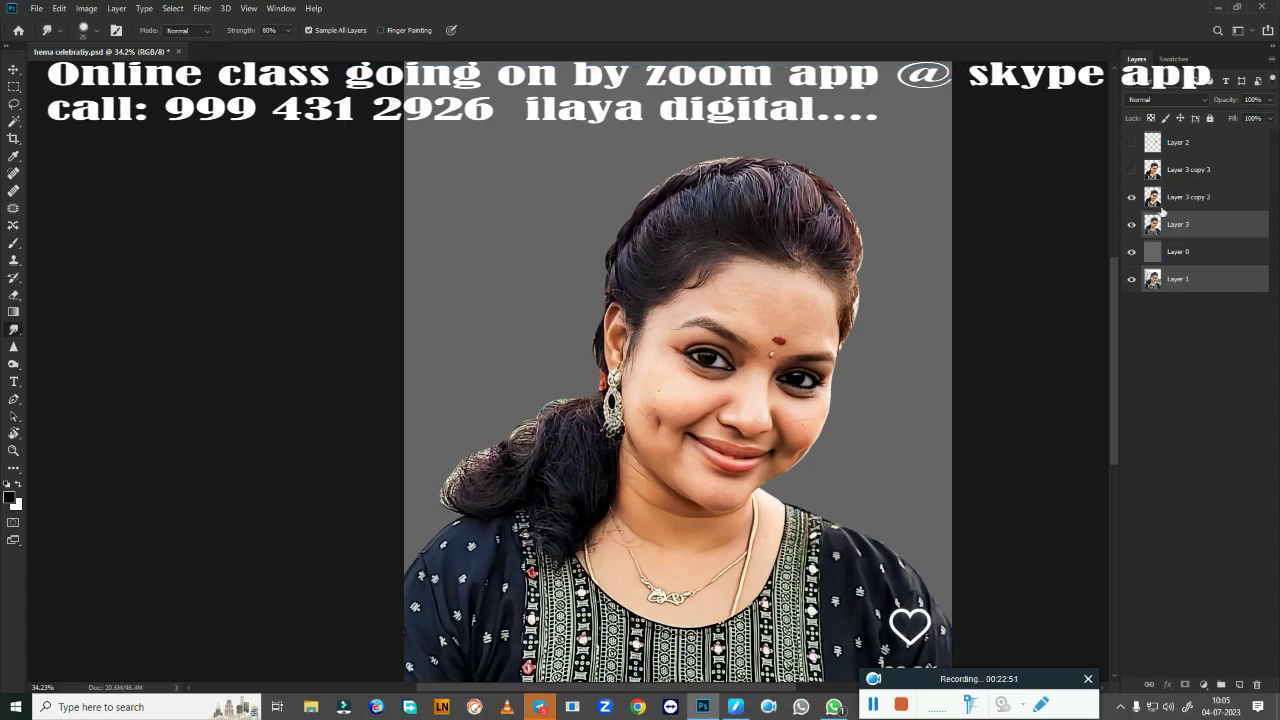
Check alignment against Layer 3 copy 2, then try a slight enlargement and undo it back to 100%.
left_click(1133, 198)
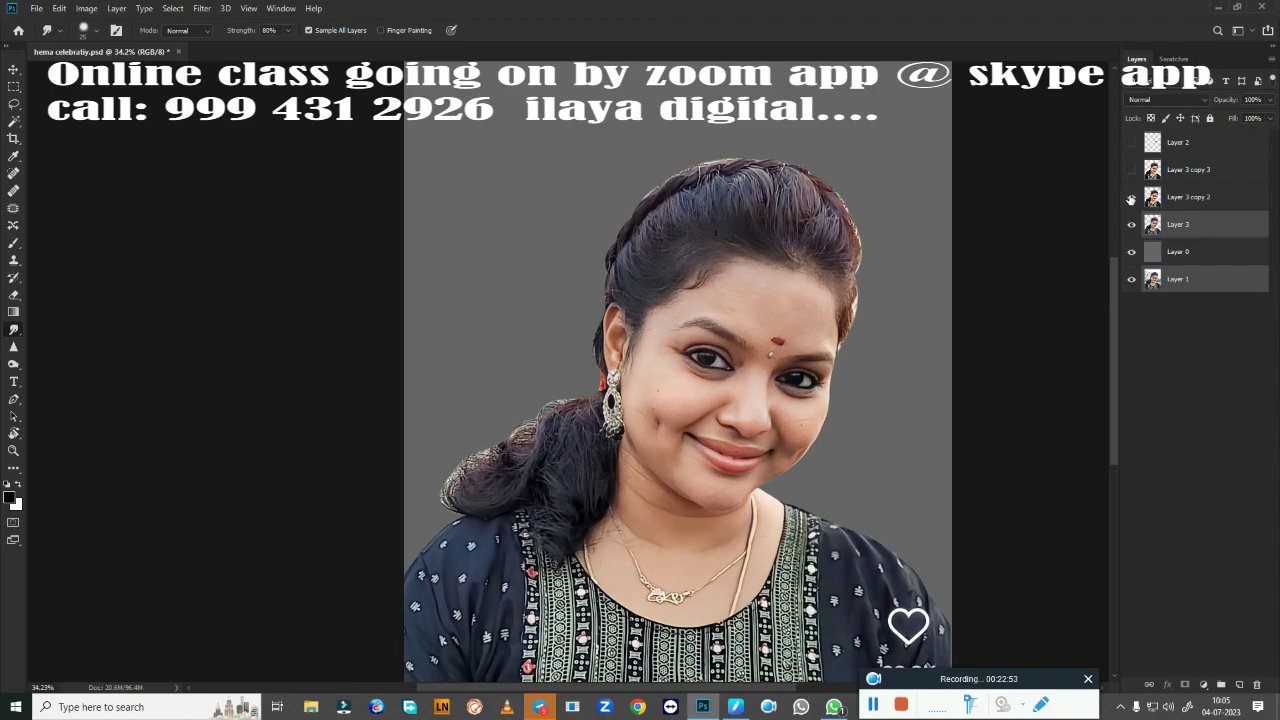
left_click(1131, 198)
left_click(1132, 199)
left_click(1133, 198)
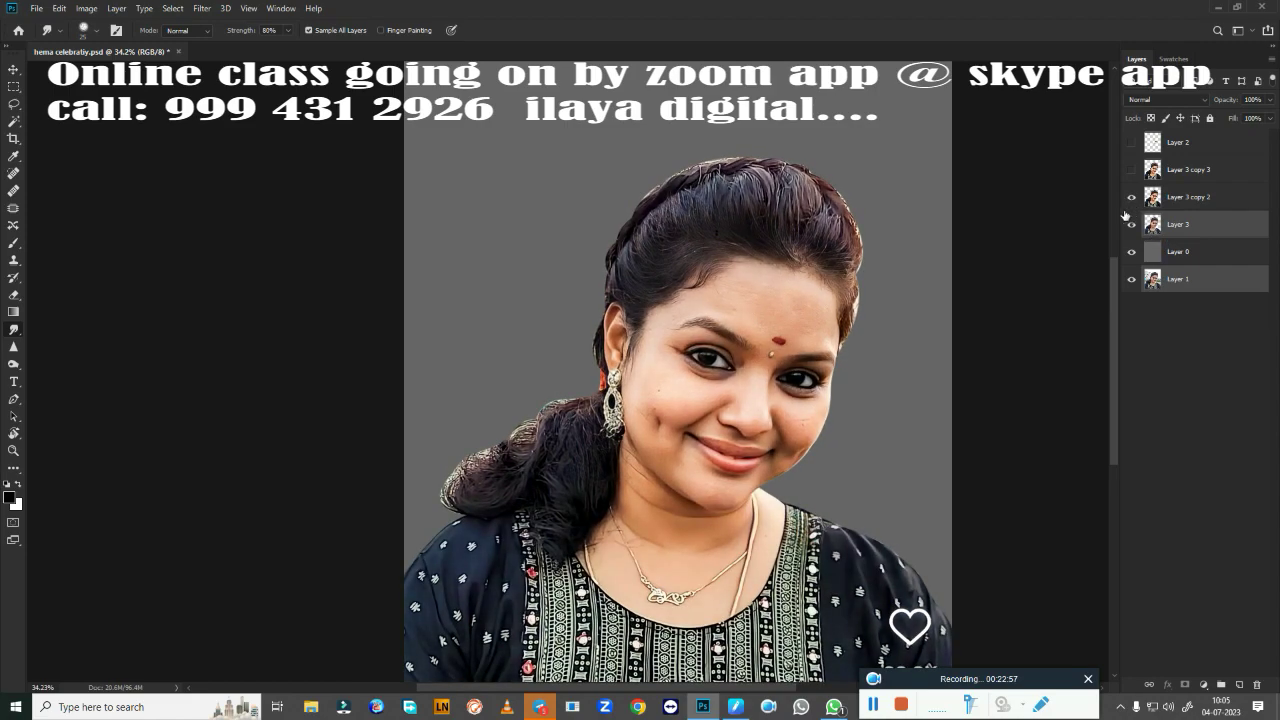
key("ctrl+t")
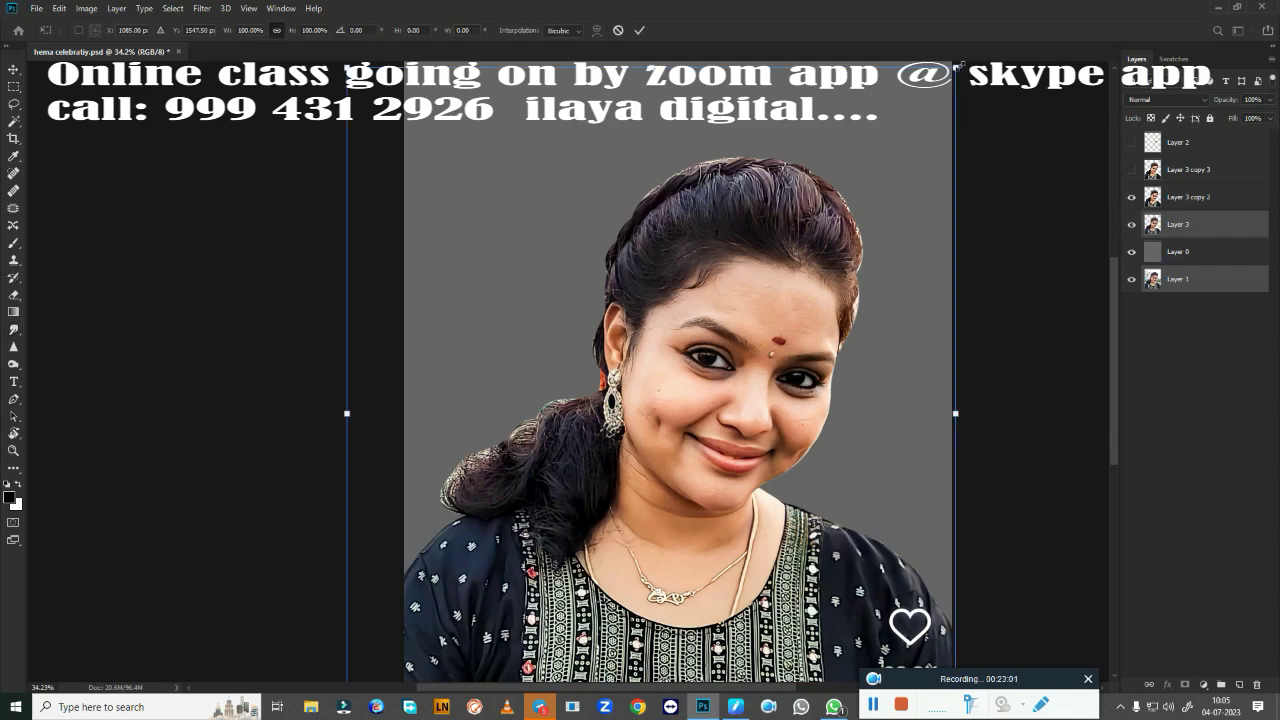
left_click_drag(955, 66, 959, 76)
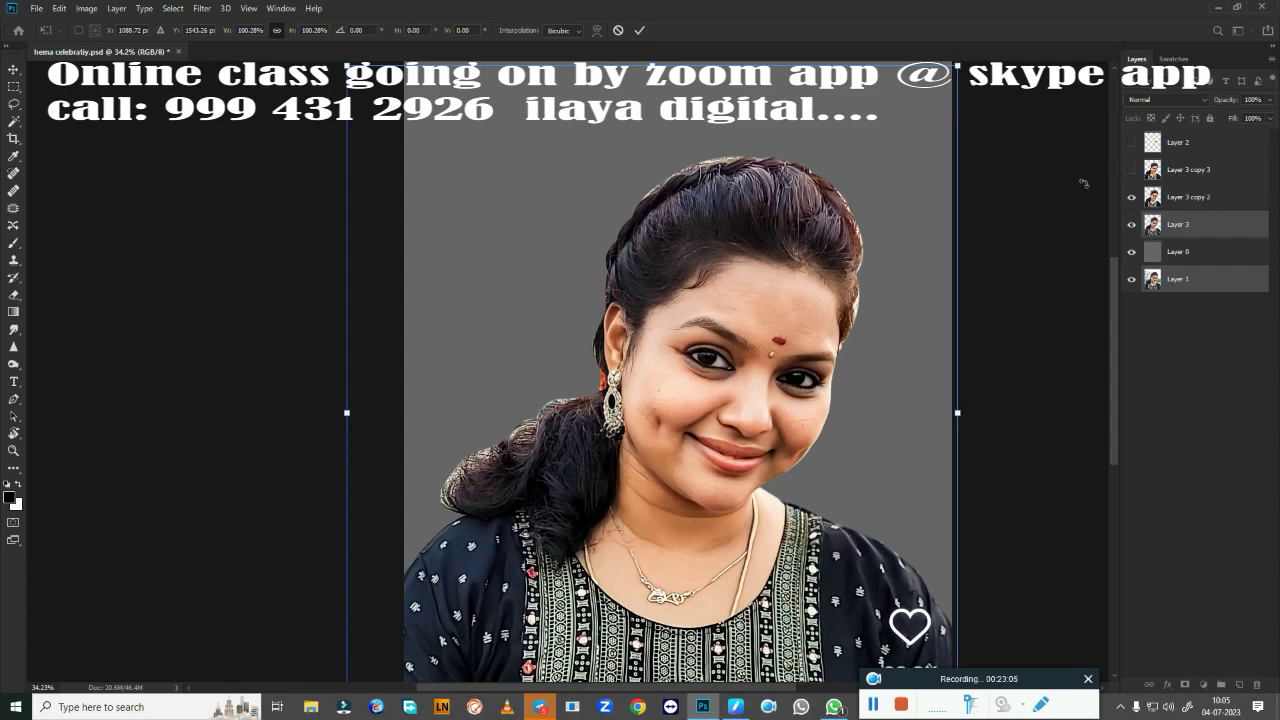
key("ctrl+z")
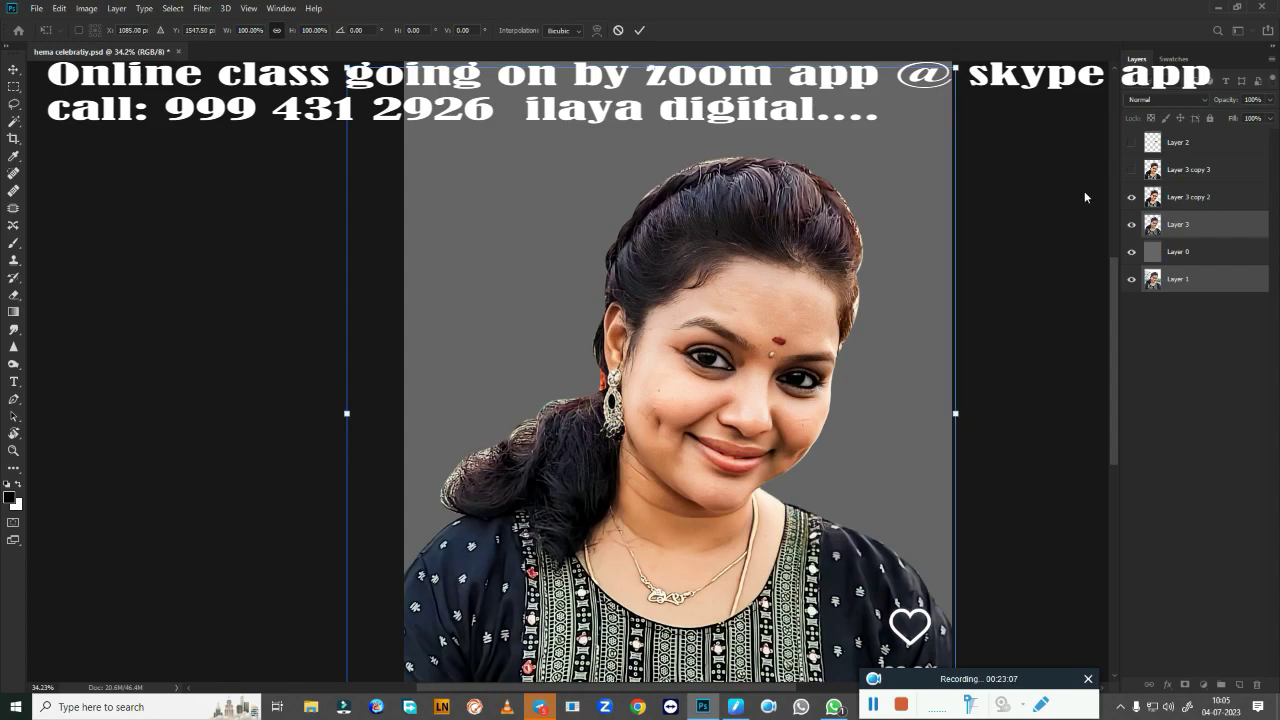
key("Escape")
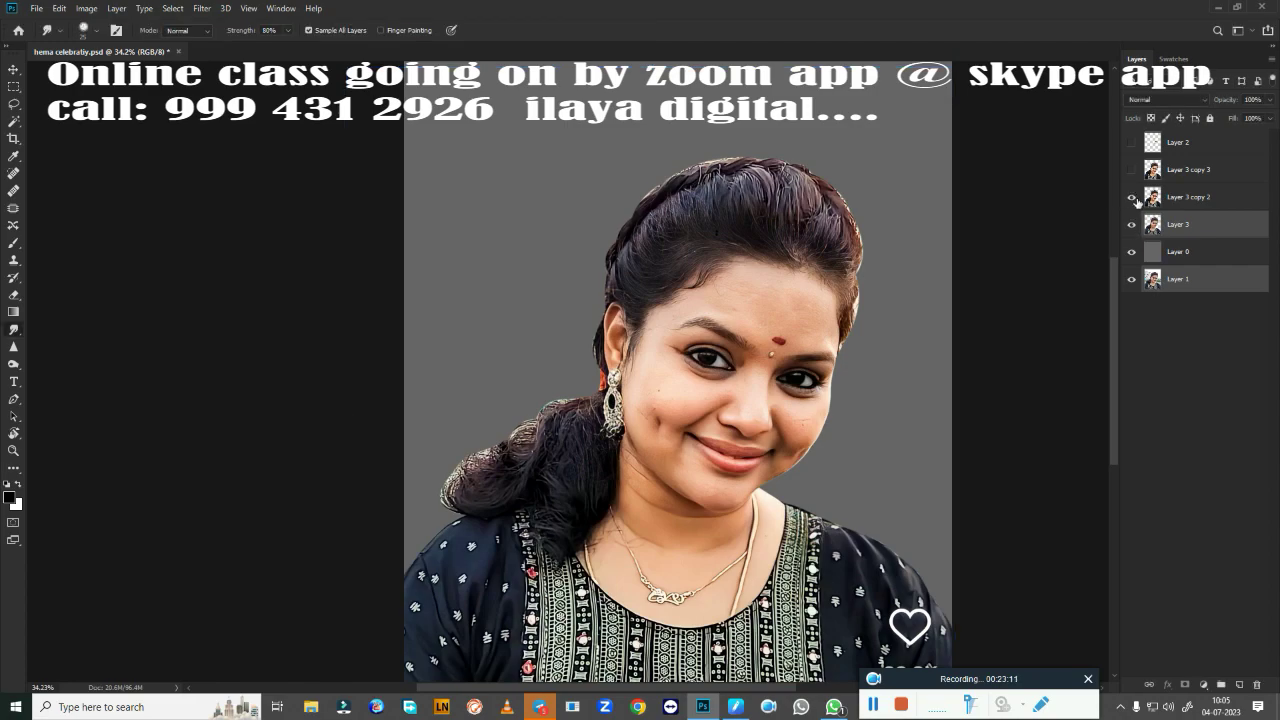
Compare the face with and without Layer 3 copy 2 to check the match.
left_click(1133, 200)
left_click(1132, 200)
left_click(1132, 201)
left_click(1131, 203)
left_click(1132, 203)
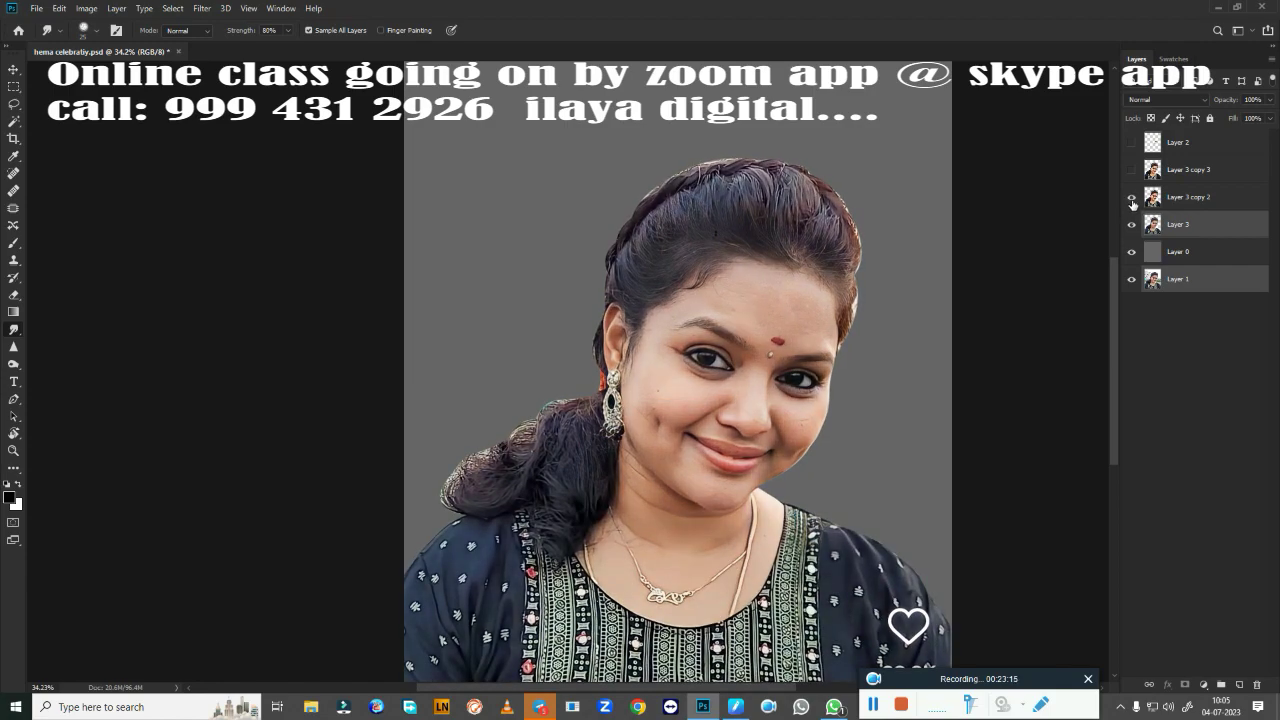
left_click(1132, 203)
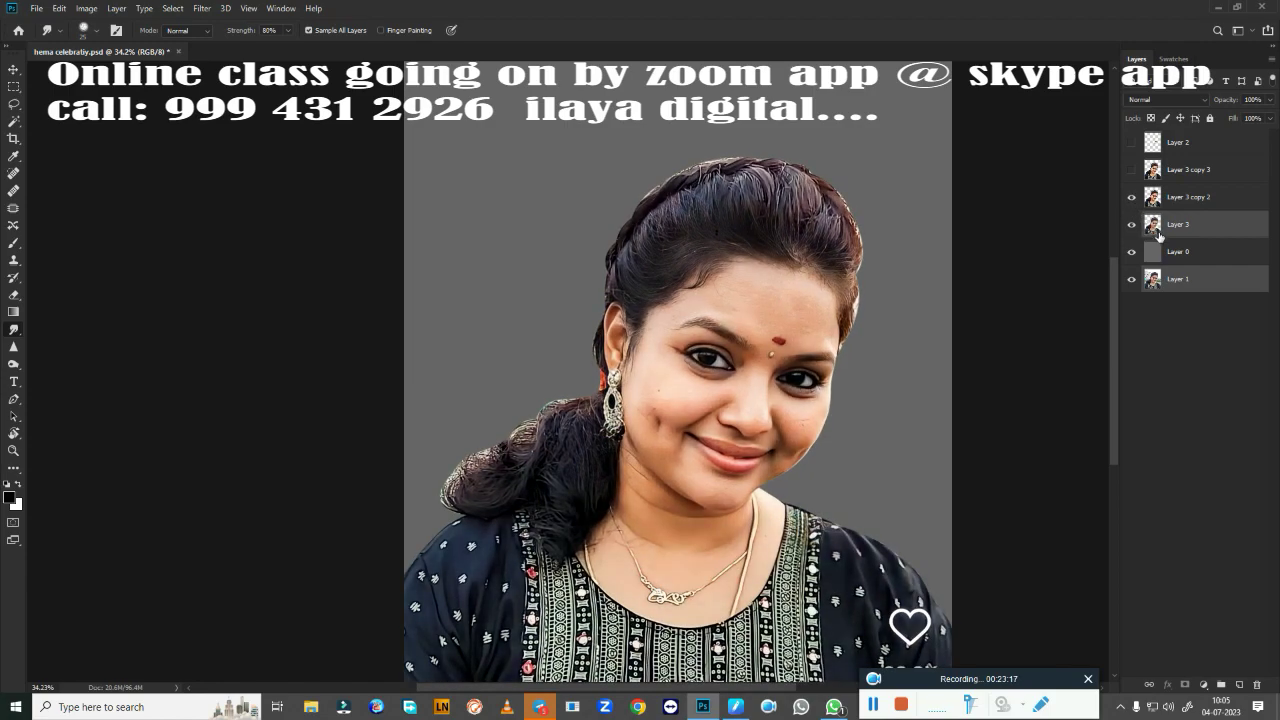
Apply a tiny resize, recheck it, then show Layer 3 copy 3 and hide Layer 3.
key("ctrl+t")
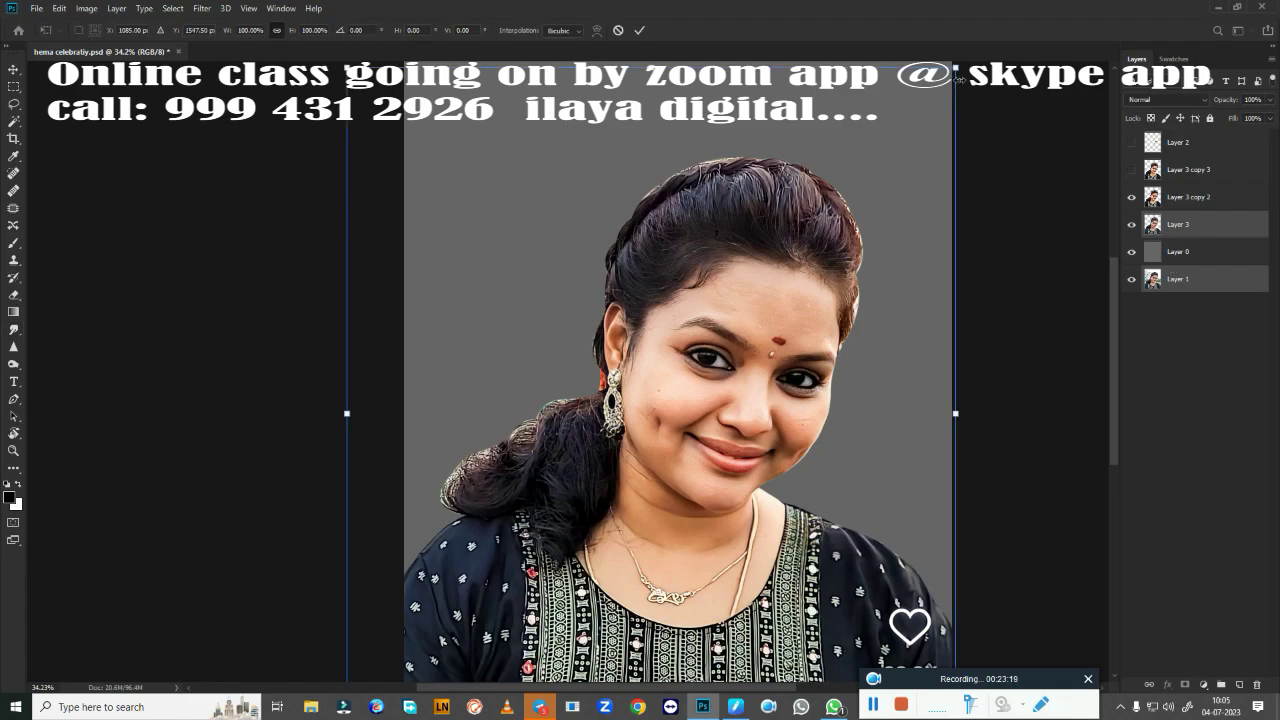
left_click_drag(956, 66, 957, 65)
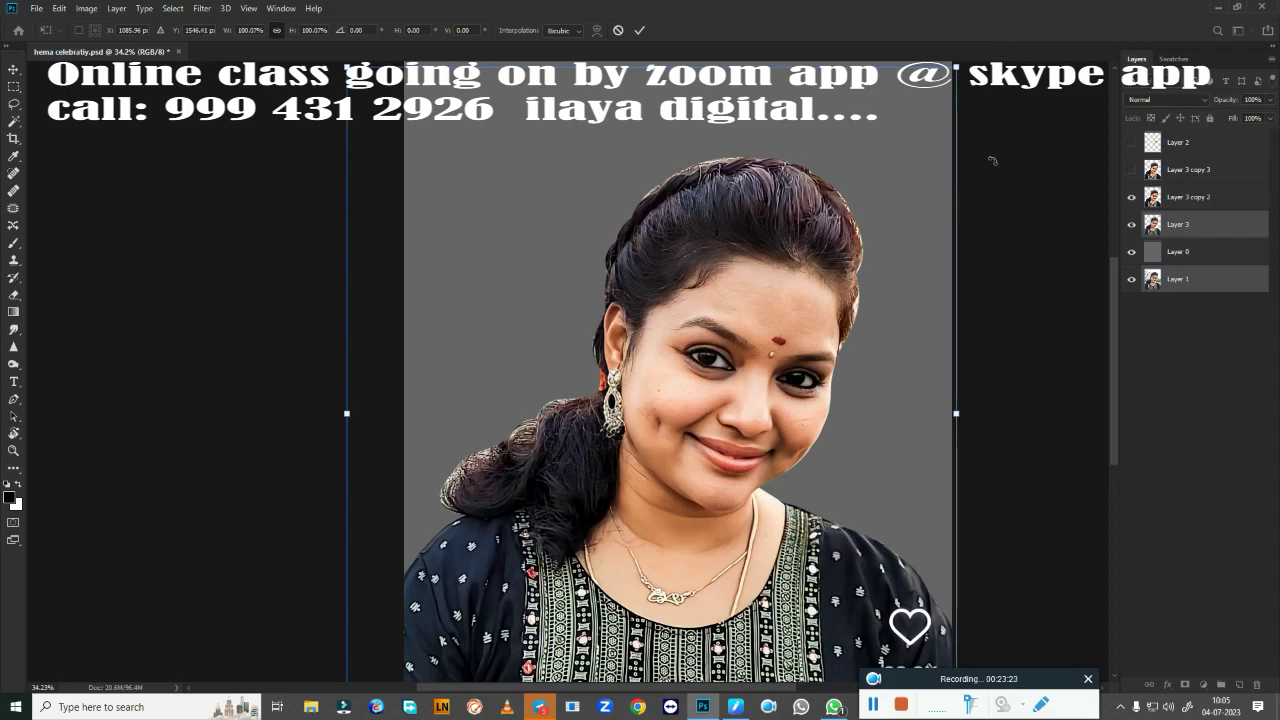
key("Return")
left_click(1132, 198)
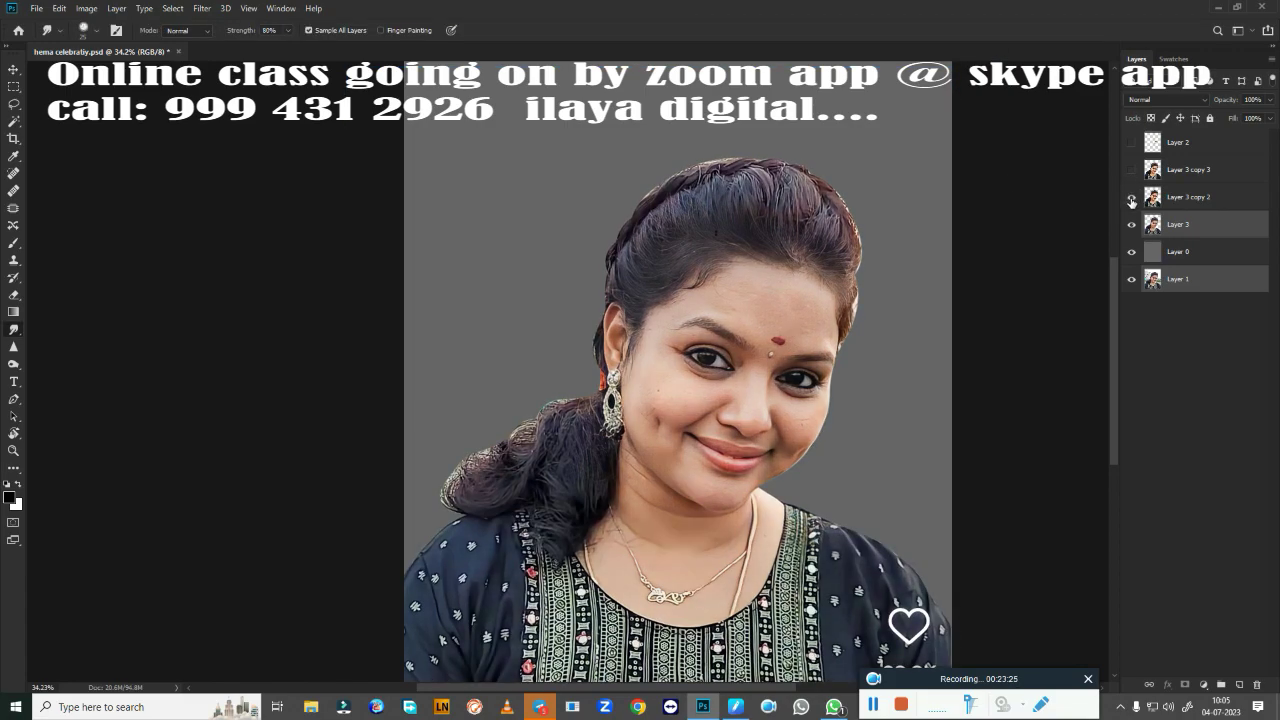
left_click(1132, 198)
left_click(1131, 198)
left_click(1134, 175)
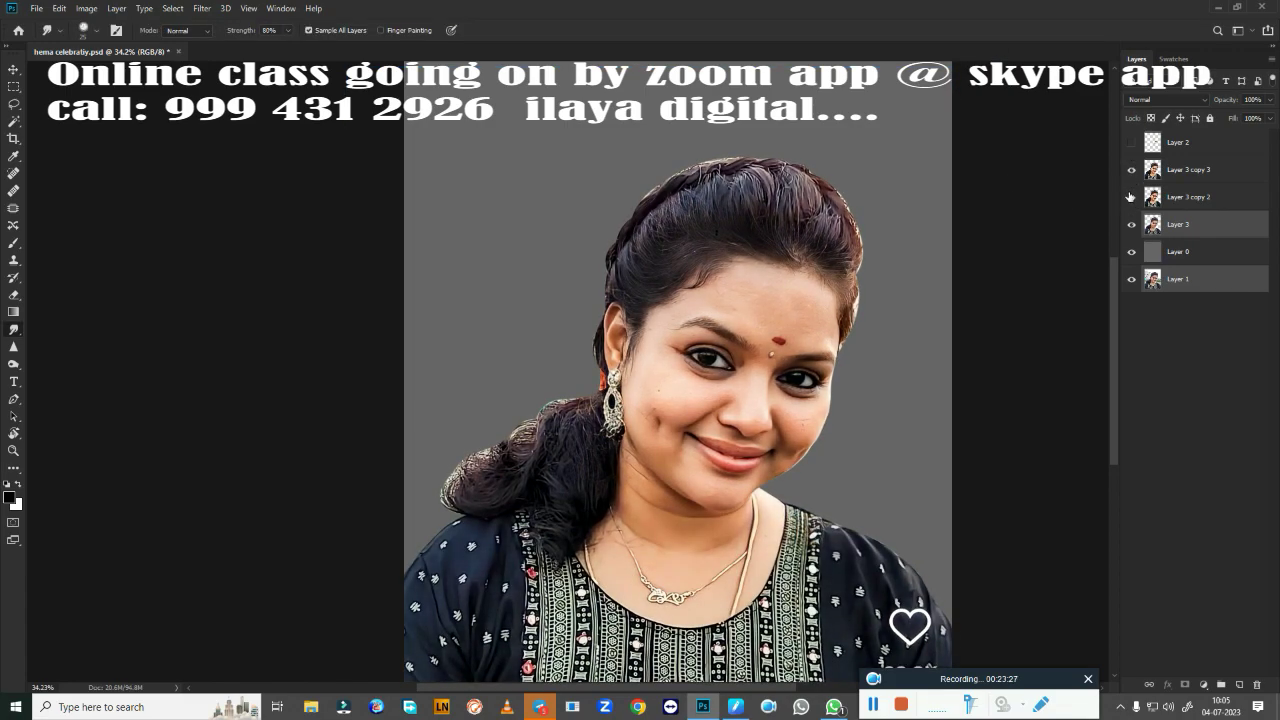
left_click(1132, 226)
Show Layer 2 and make it active, then rotate the canvas view to -10°.
left_click(1193, 175)
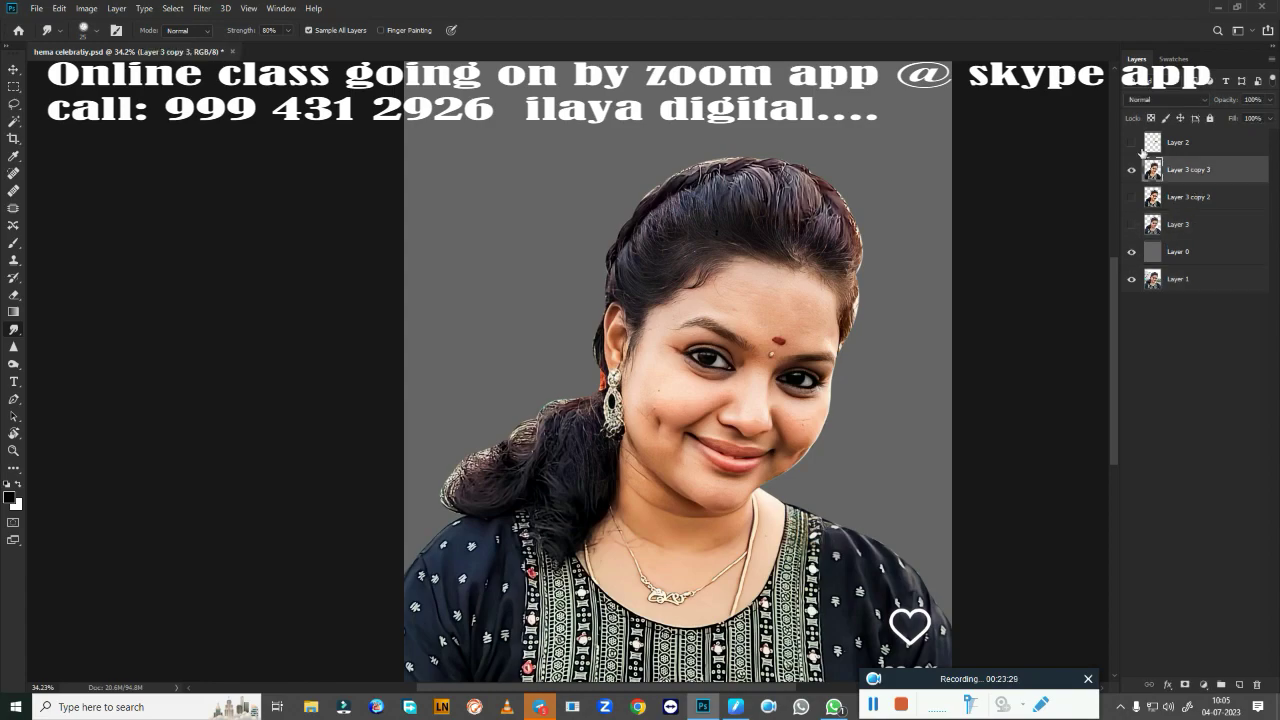
left_click(1132, 143)
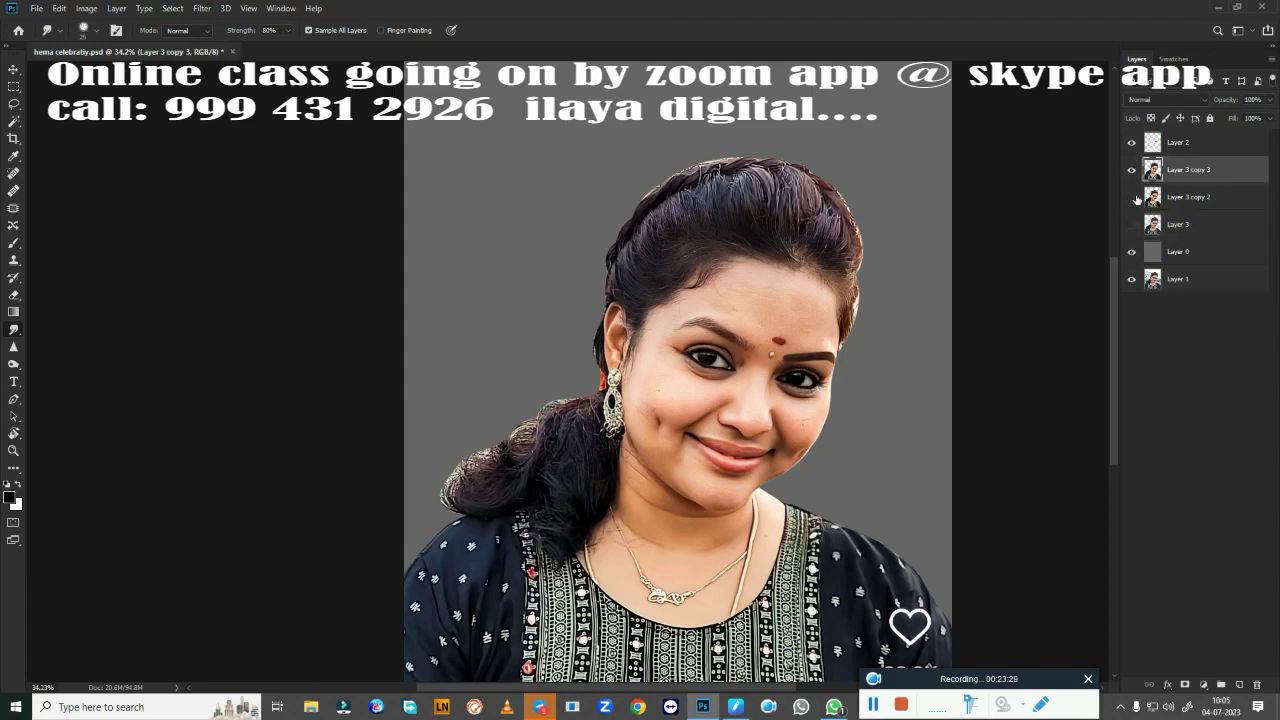
left_click(1183, 146)
scroll(753, 288, "up", 2)
scroll(753, 288, "up", 4)
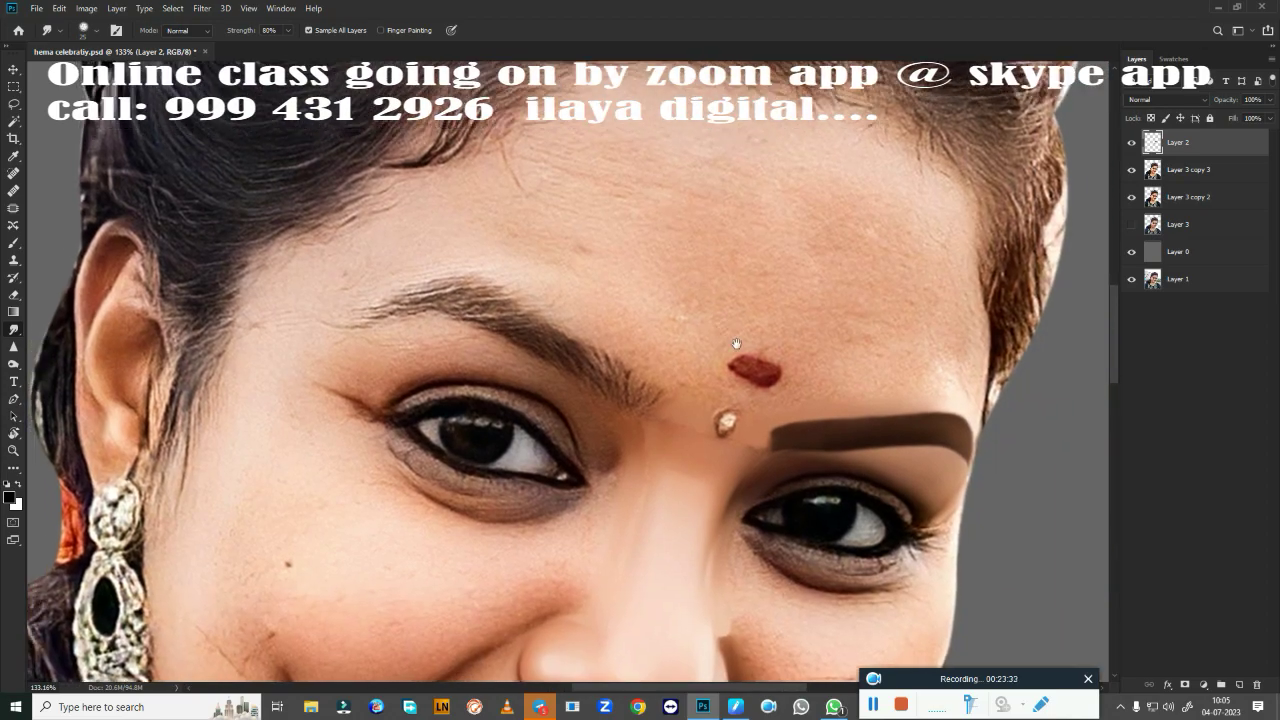
key("r")
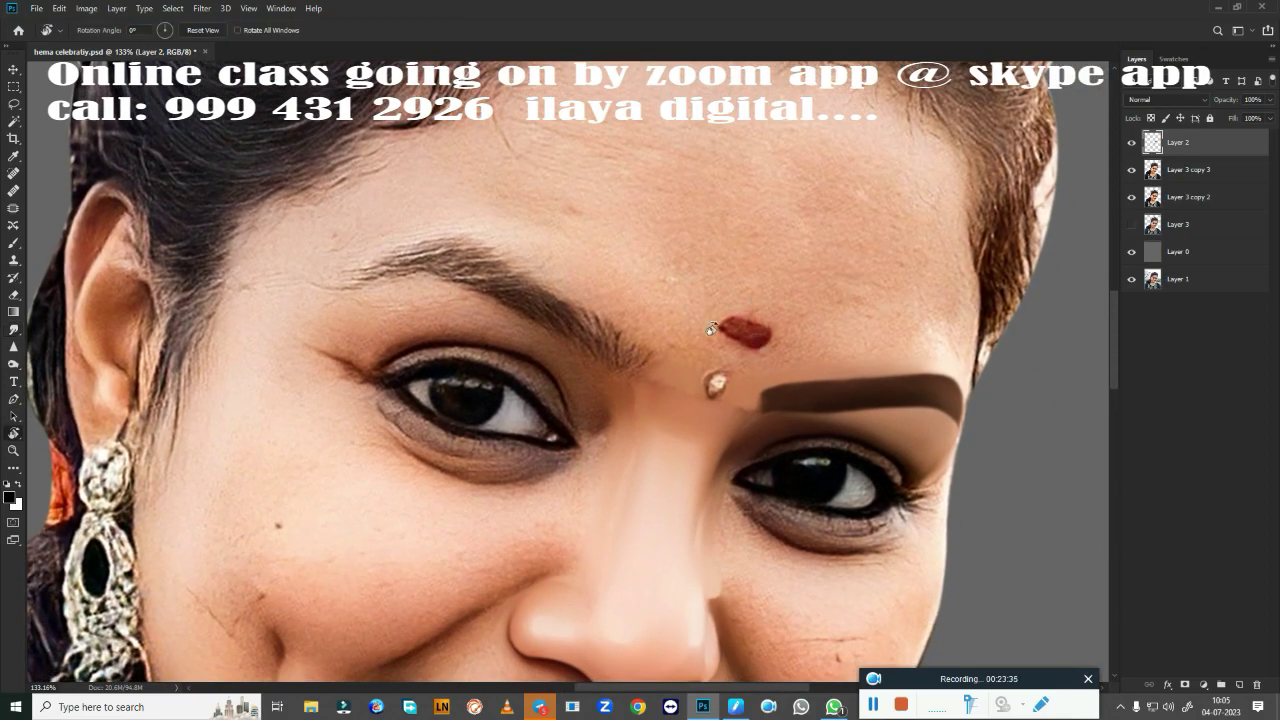
left_click_drag(735, 298, 625, 345)
scroll(684, 371, "up", 3)
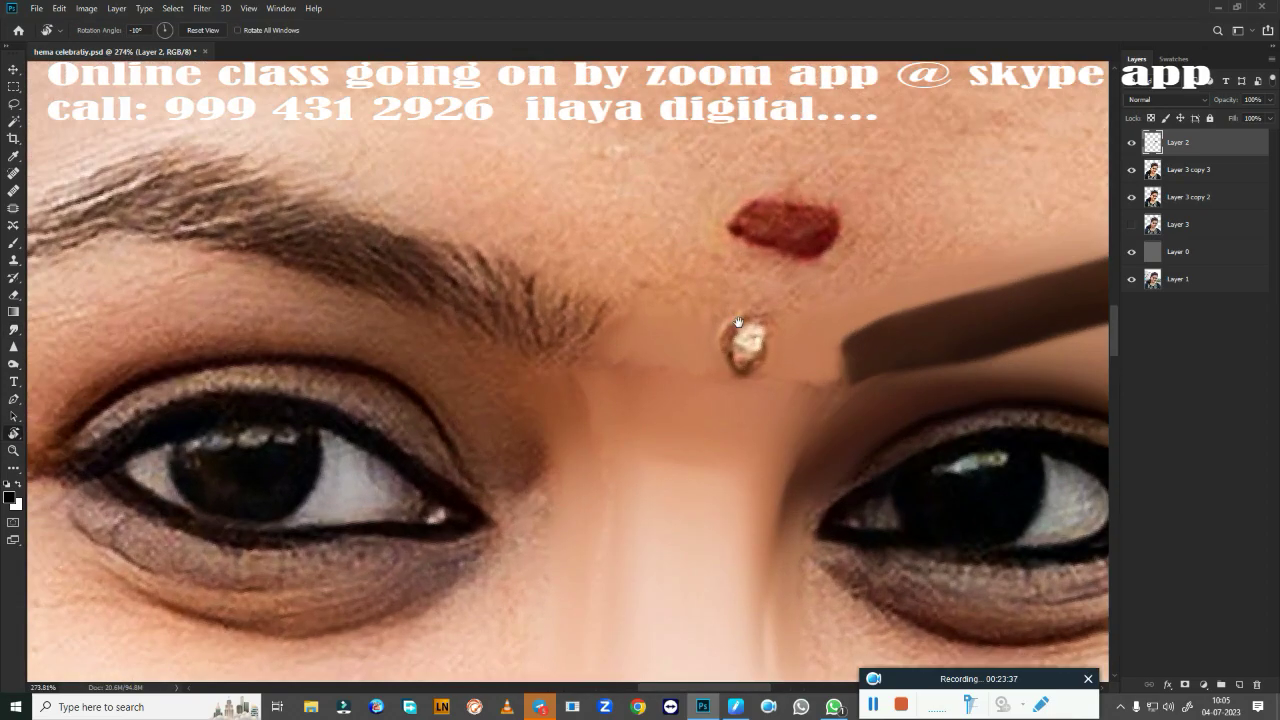
left_click_drag(684, 220, 684, 371)
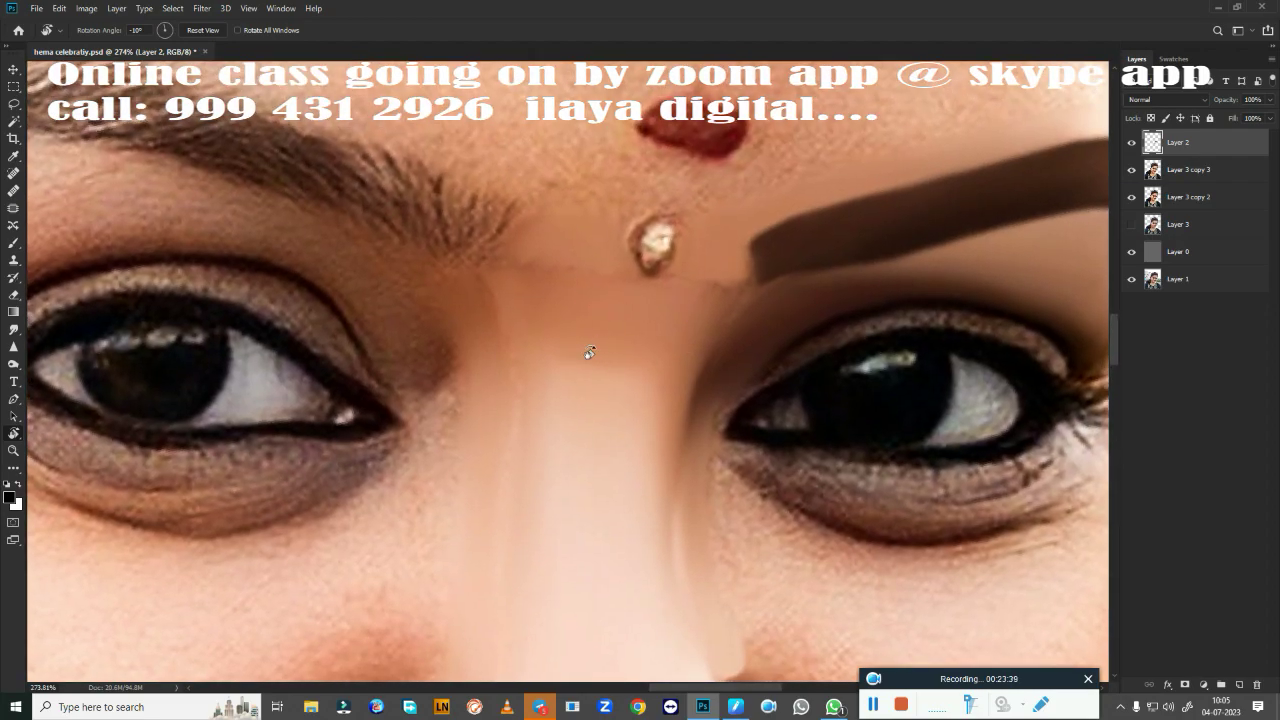
Smudge the hard light-patch edges along the nose bridge at 80% strength.
key("r")
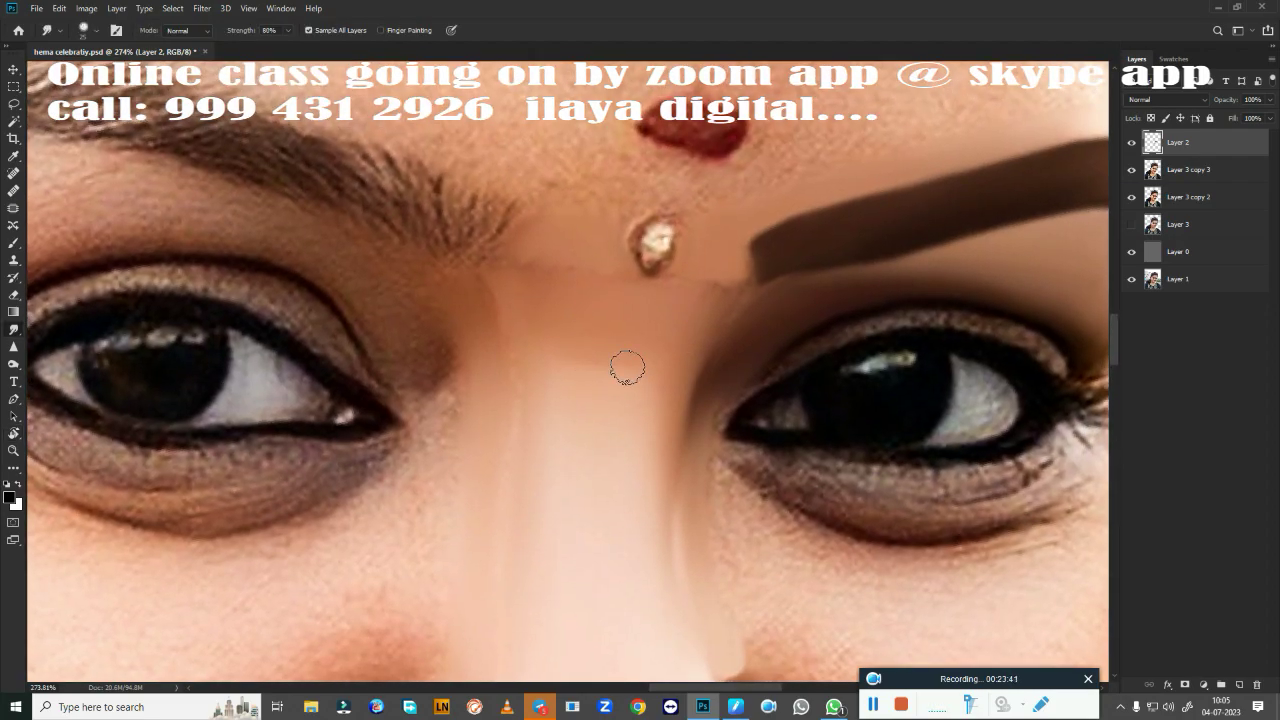
mouse_move(505, 262)
left_mouse_down()
mouse_move(534, 280)
mouse_move(577, 270)
mouse_move(557, 277)
left_mouse_up()
left_click_drag(480, 323, 488, 412)
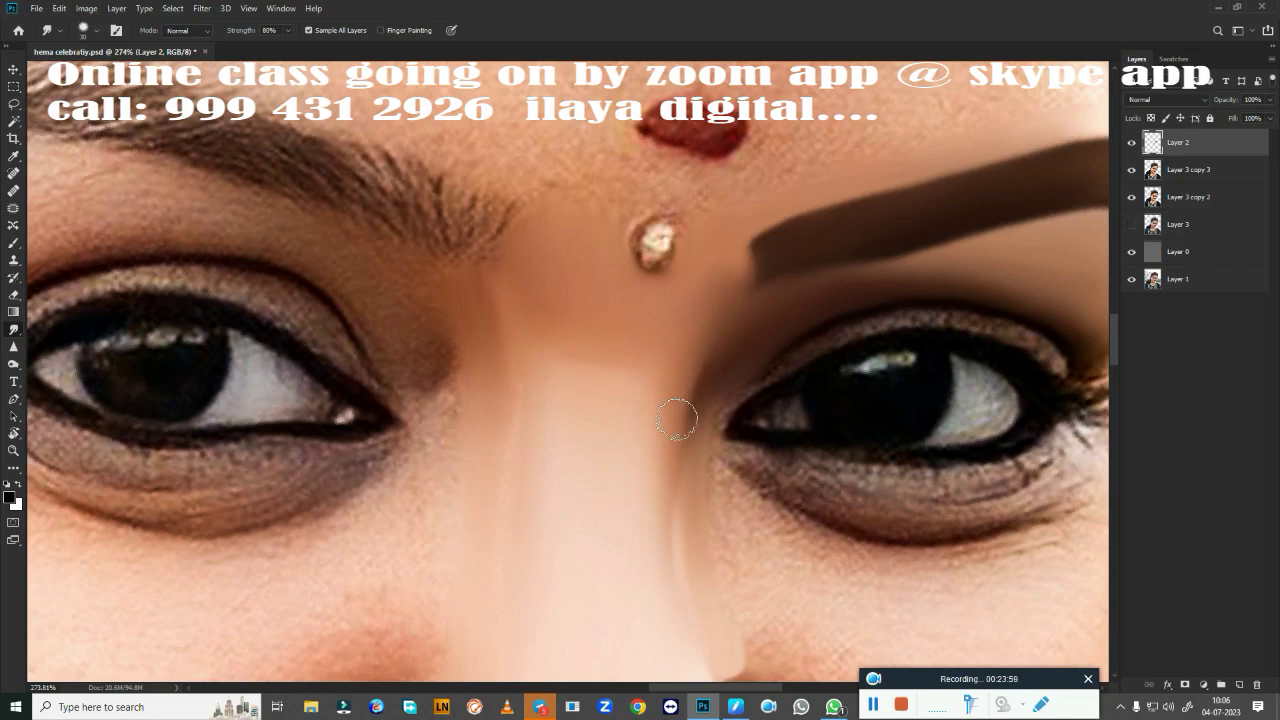
left_click_drag(710, 428, 586, 290)
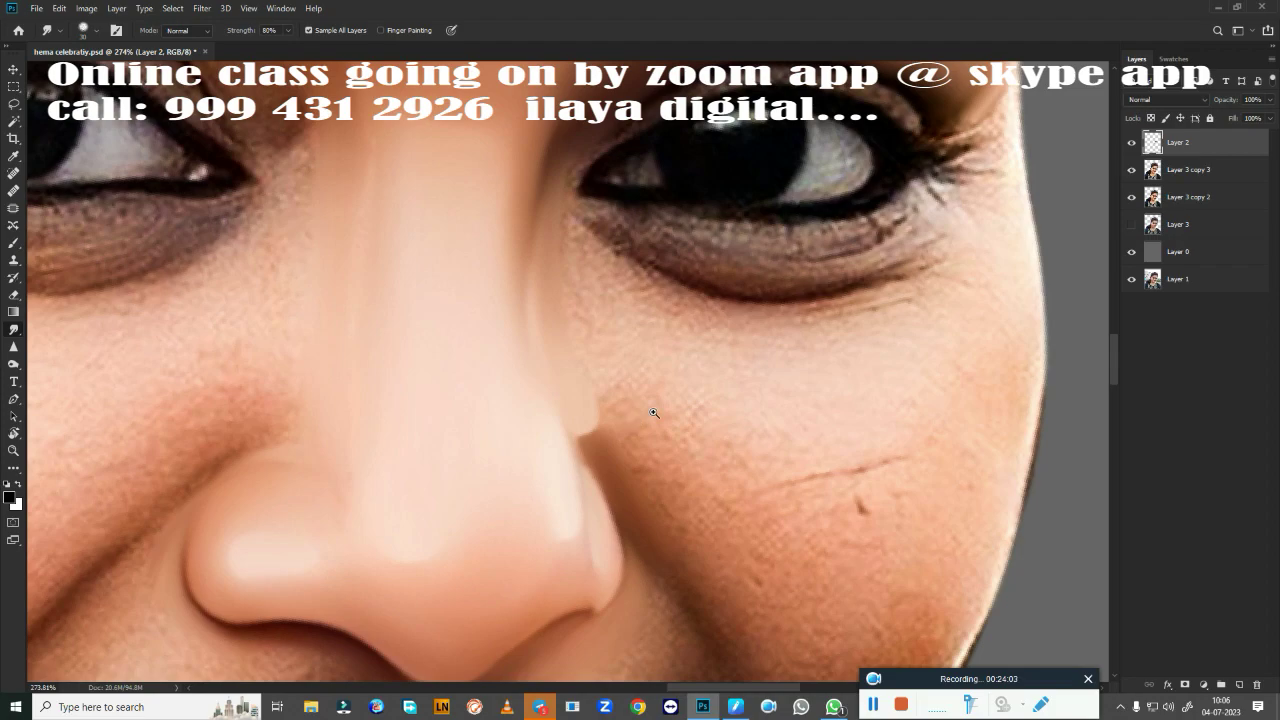
left_click_drag(653, 412, 620, 333)
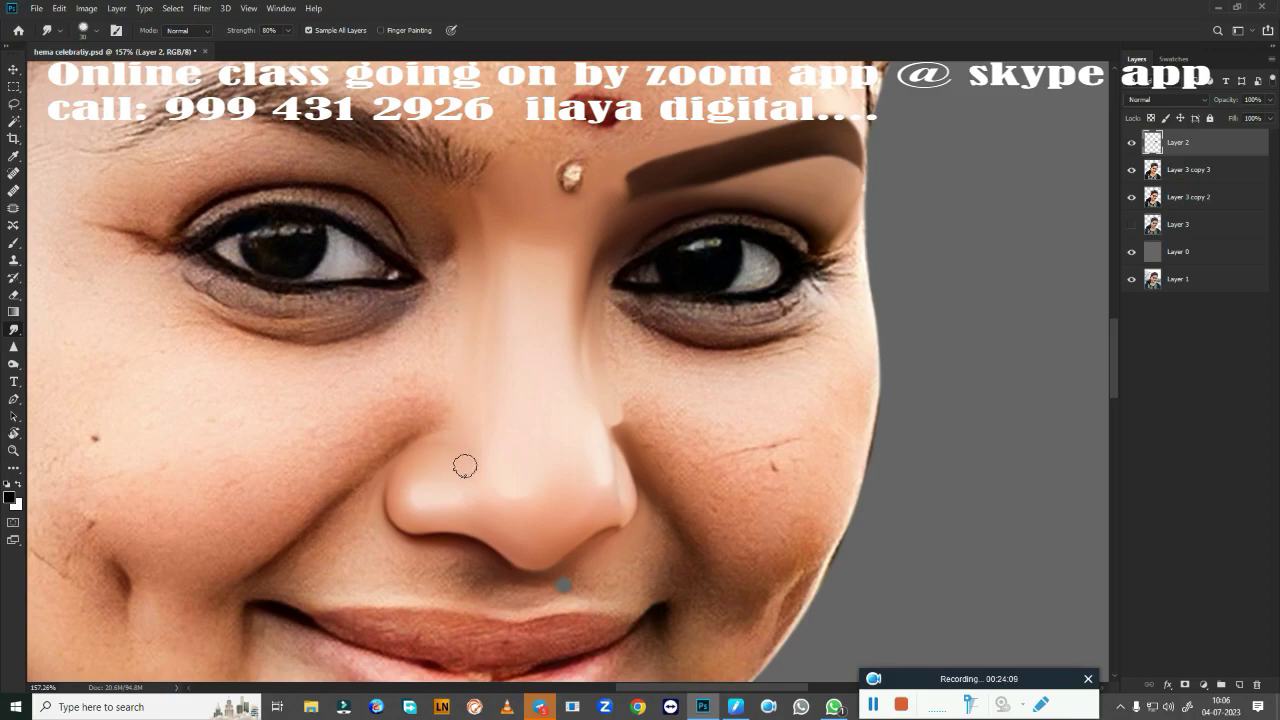
Smudge away the grey patch above the upper lip.
mouse_move(580, 524)
left_mouse_down()
mouse_move(653, 279)
mouse_move(723, 375)
left_mouse_up()
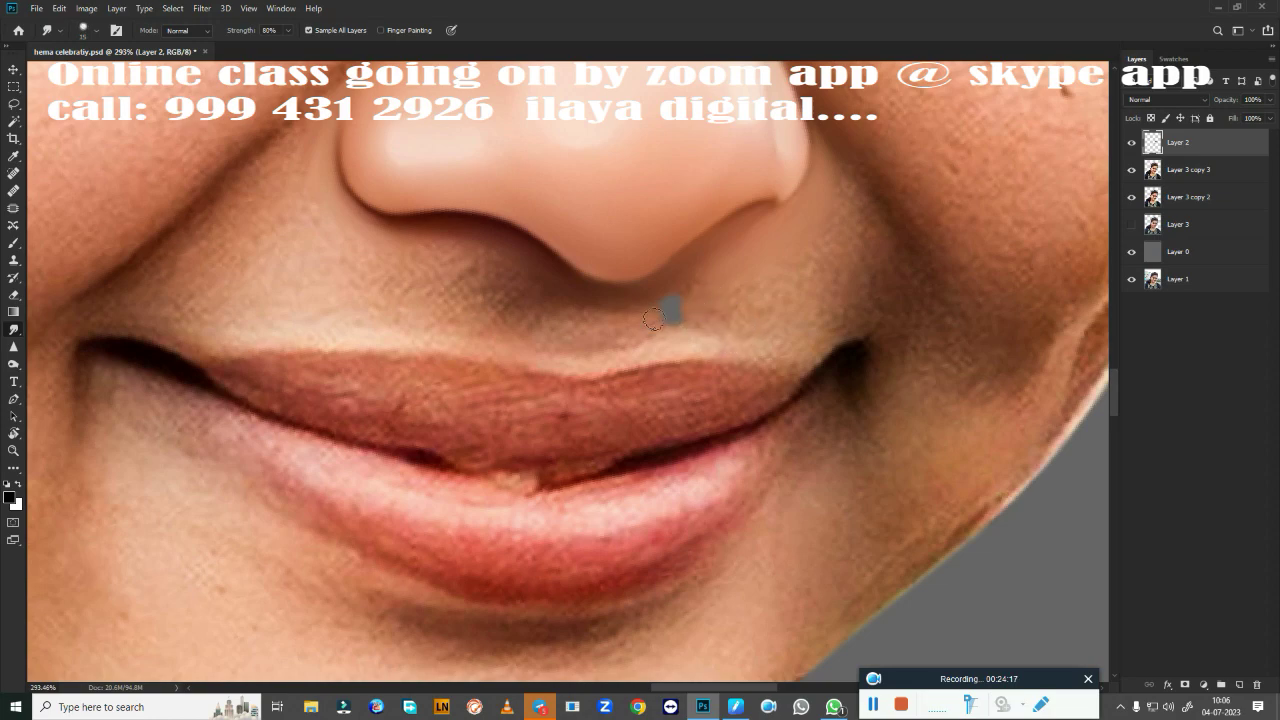
left_click_drag(652, 319, 672, 308)
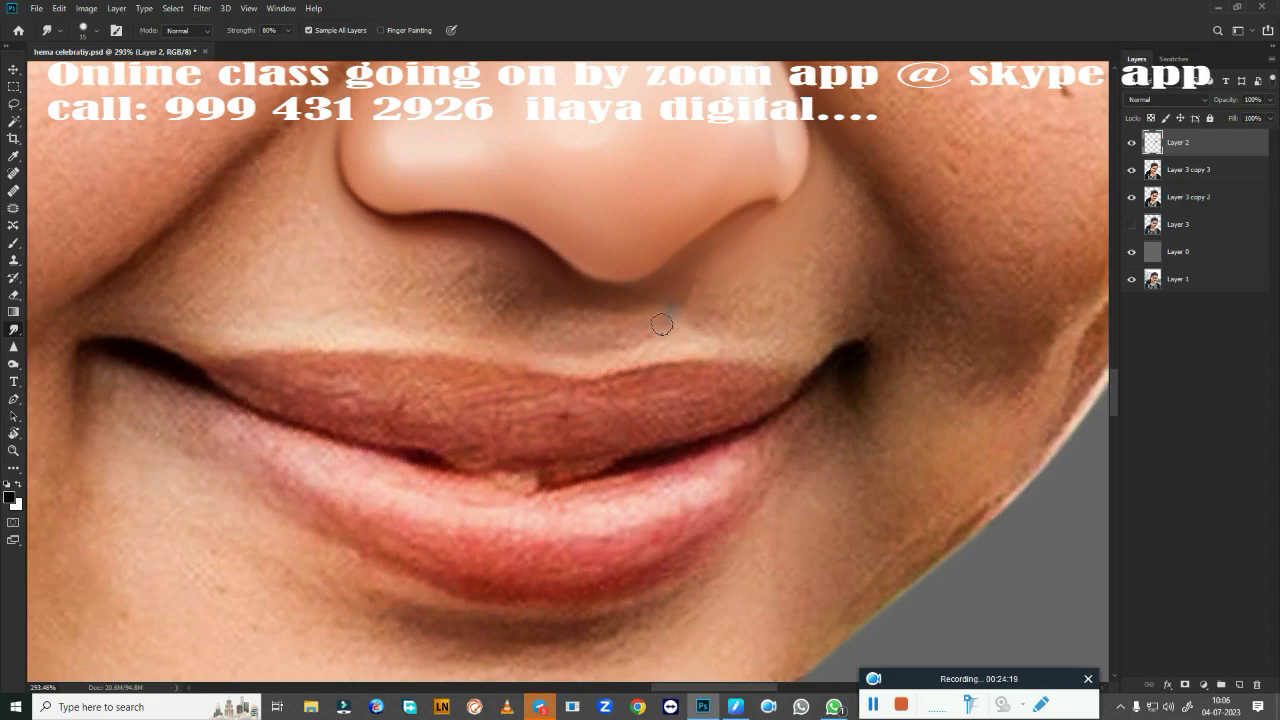
scroll(740, 312, "down", 5)
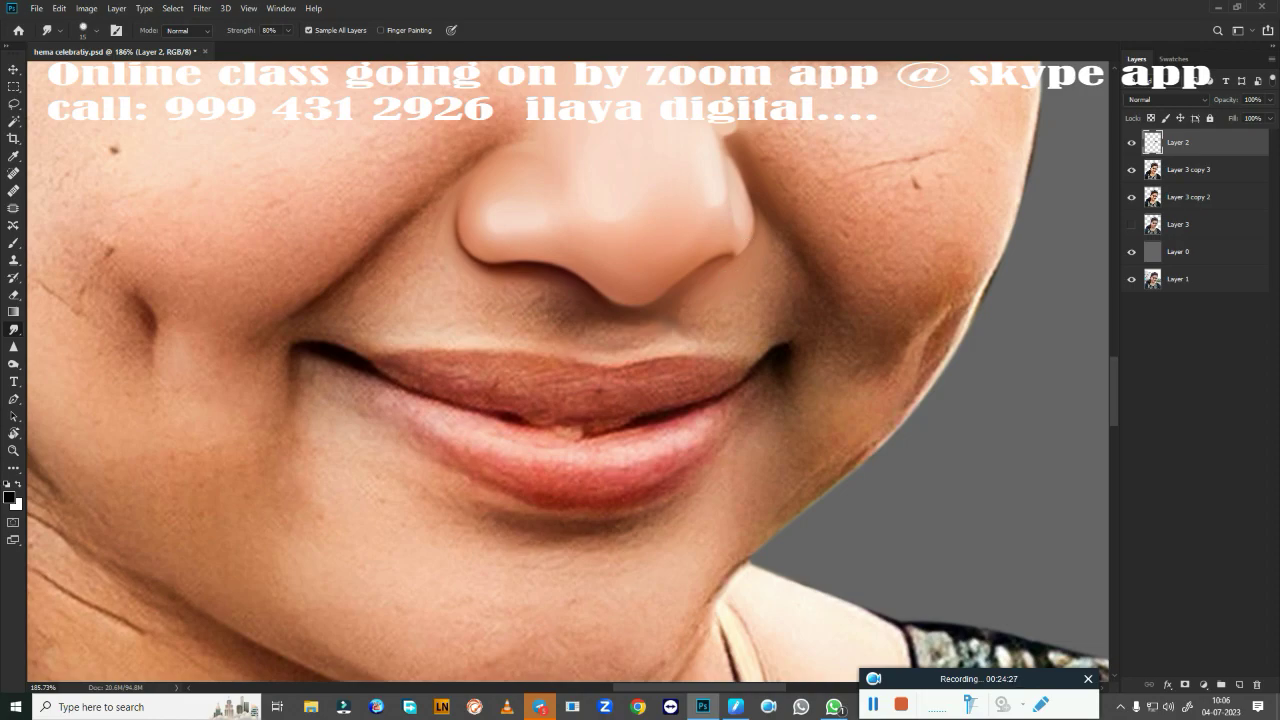
scroll(672, 375, "up", 1)
scroll(705, 300, "up", 1)
Set up the Mixer Brush with a soft preset: Very Wet, Light Mix, sampling all layers.
scroll(537, 229, "up", 1)
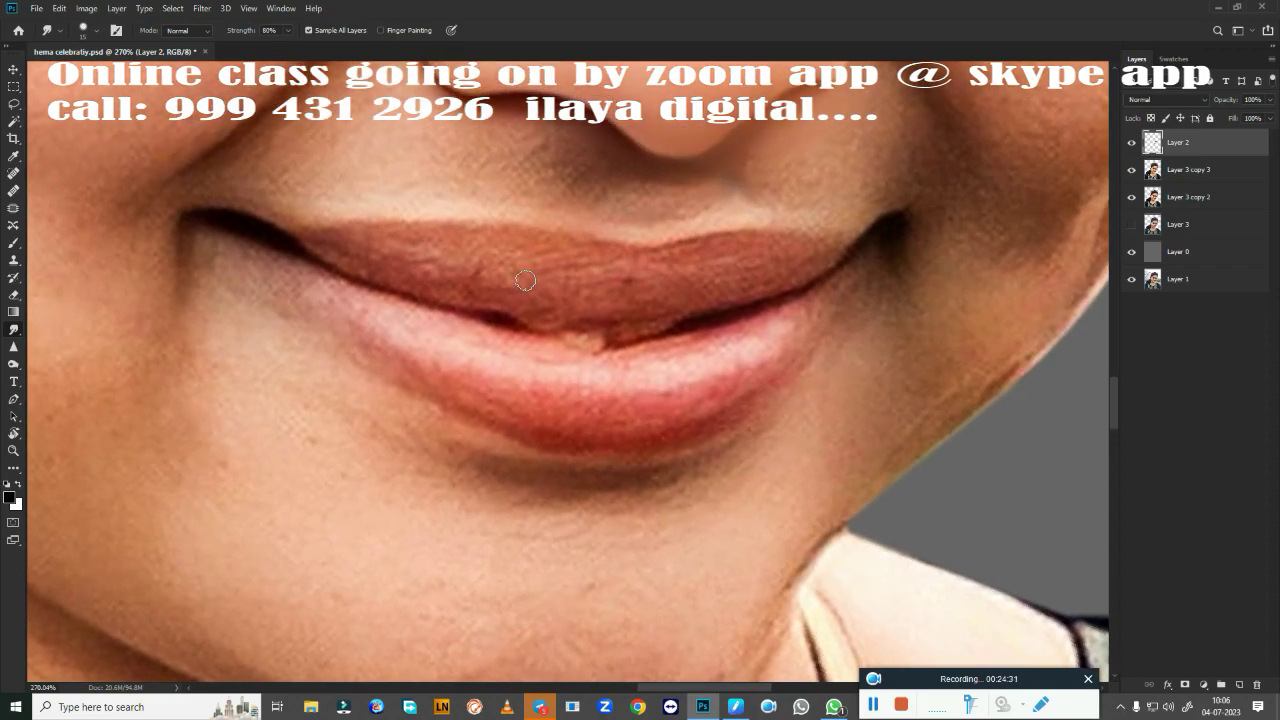
key("b")
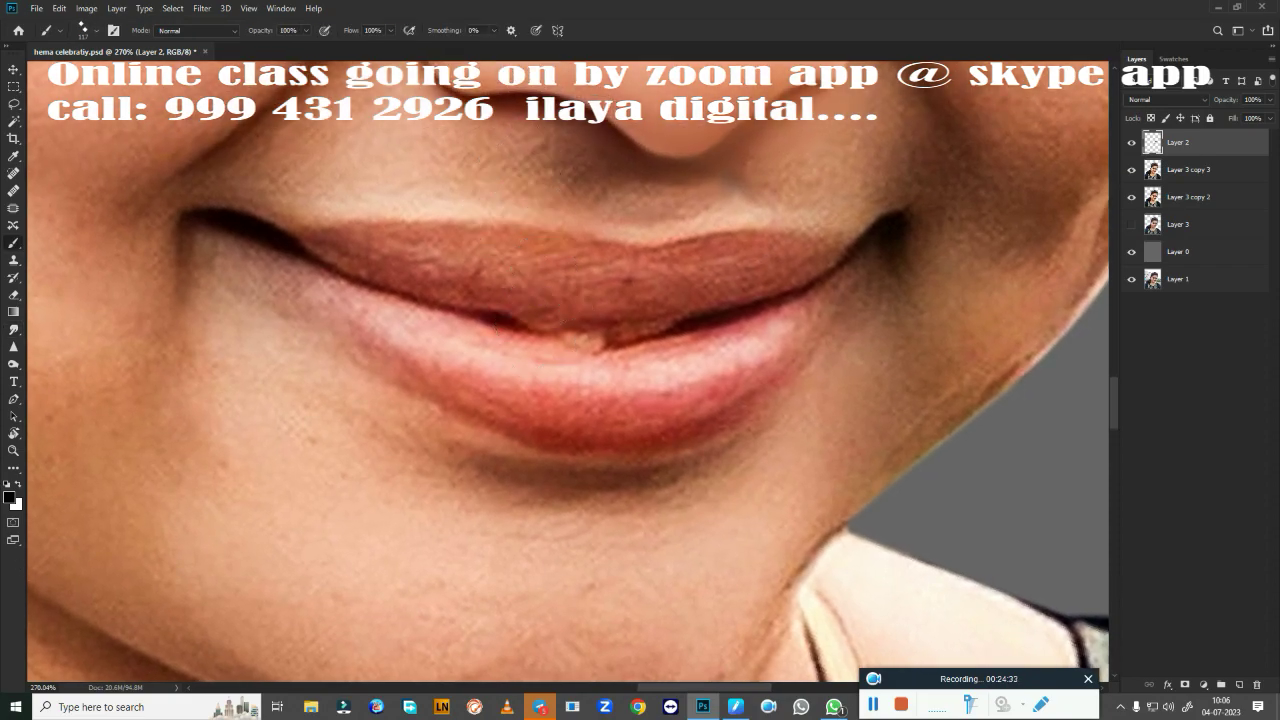
right_click(566, 192)
key("shift+b")
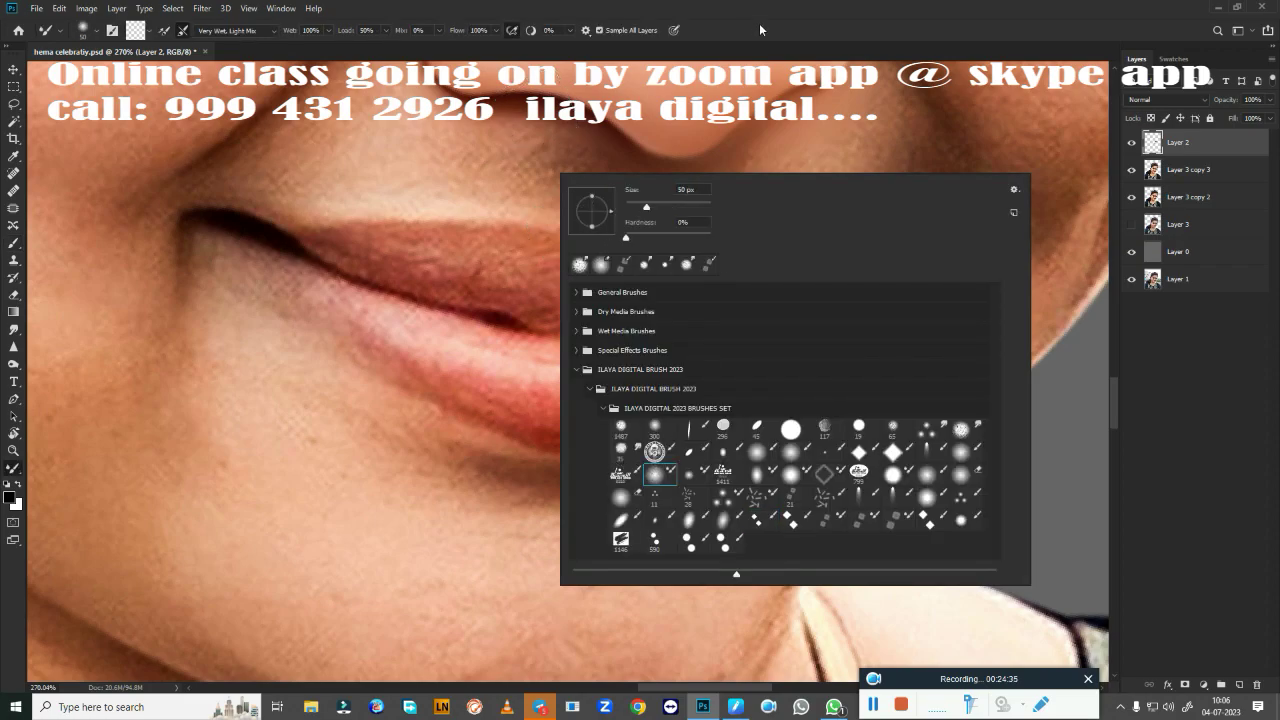
key("Escape")
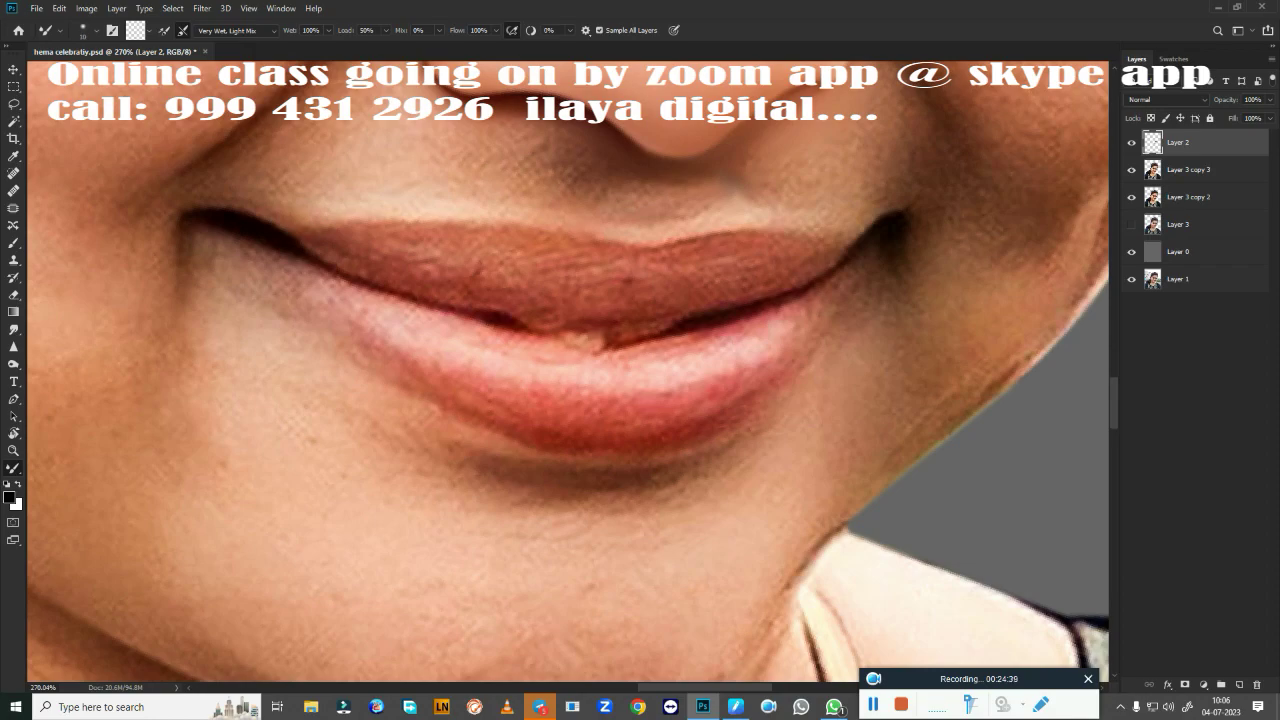
right_click(700, 374)
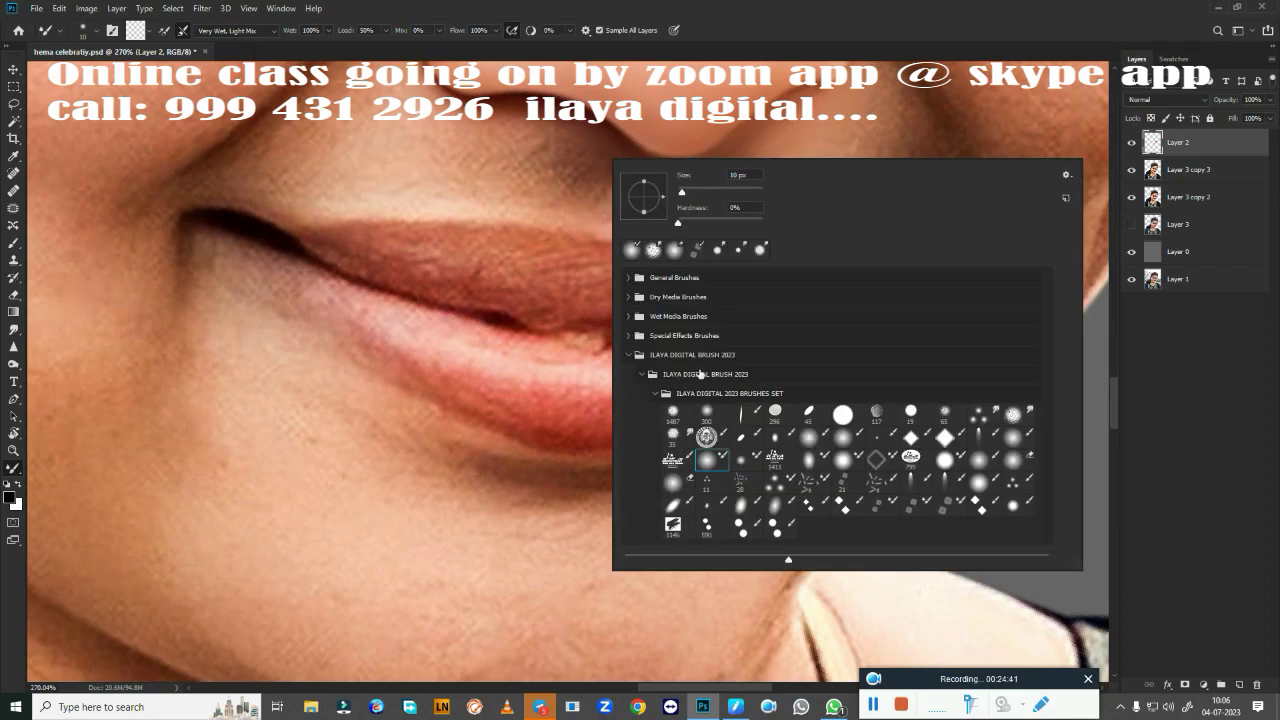
left_click(709, 462)
left_click(764, 36)
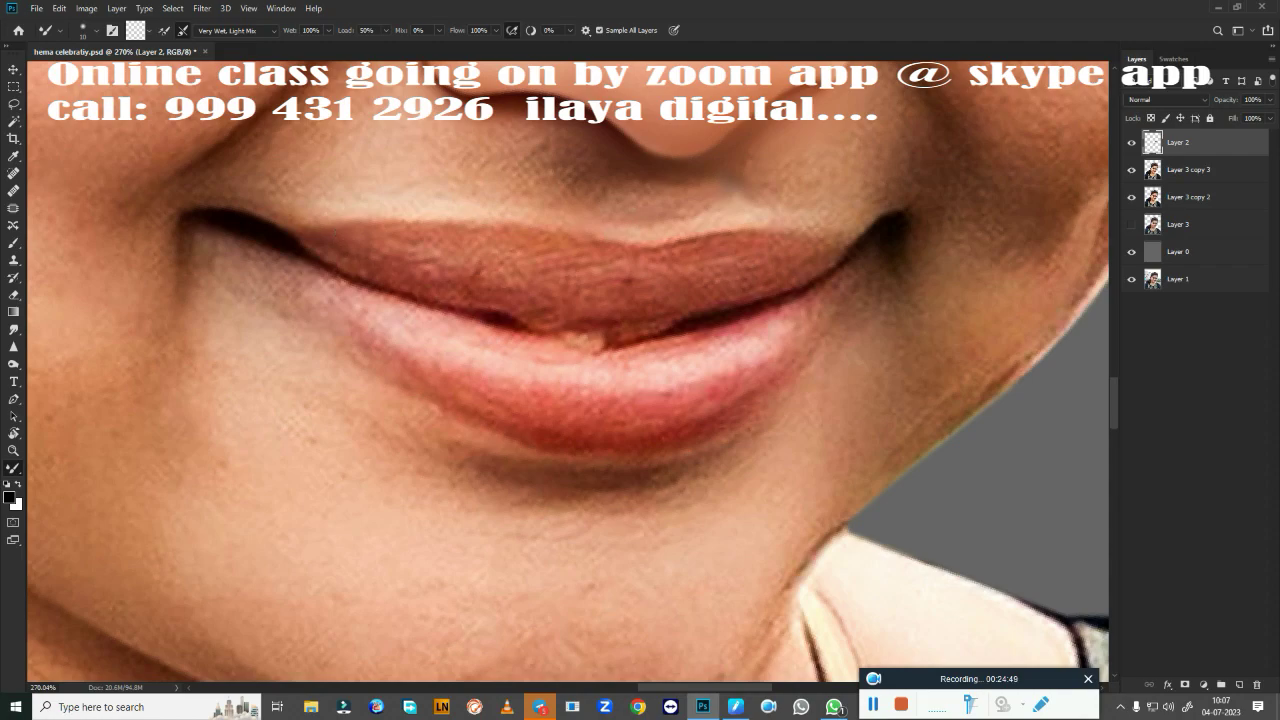
Paint along the upper-lip edge and both mouth corners to smooth and darken them.
left_click_drag(350, 226, 530, 226)
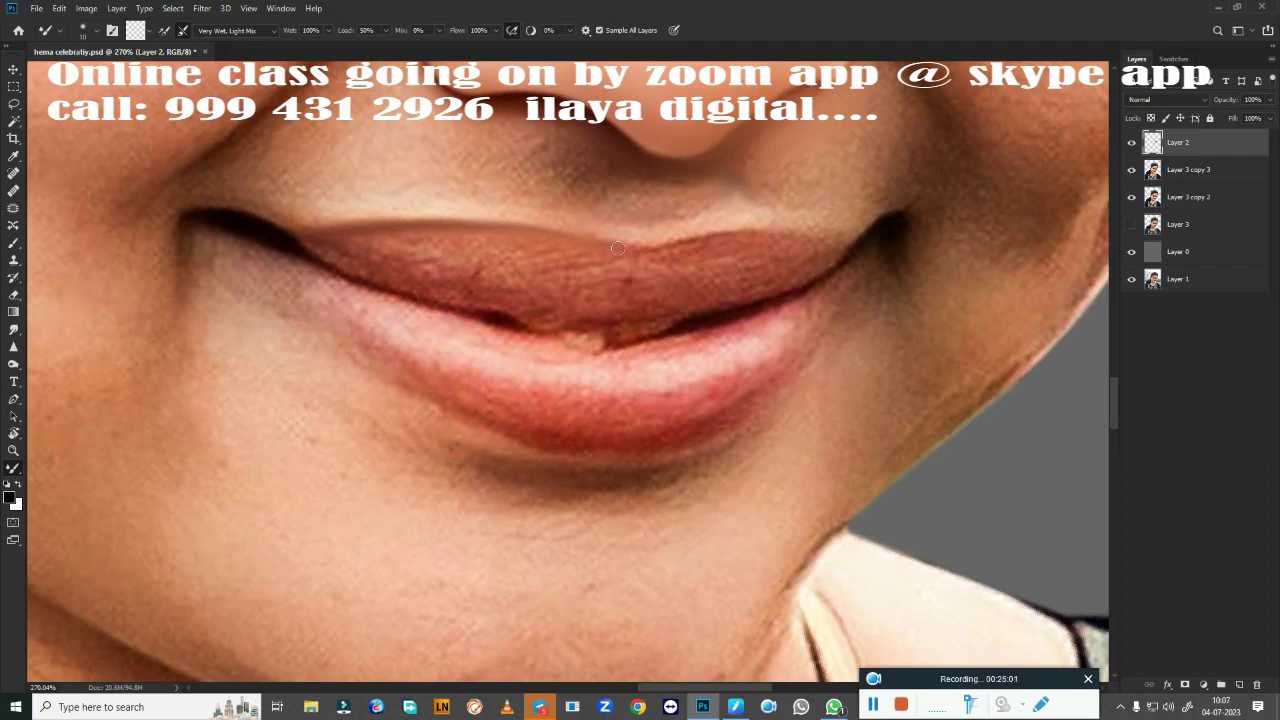
left_click_drag(710, 236, 703, 238)
left_click_drag(876, 260, 840, 305)
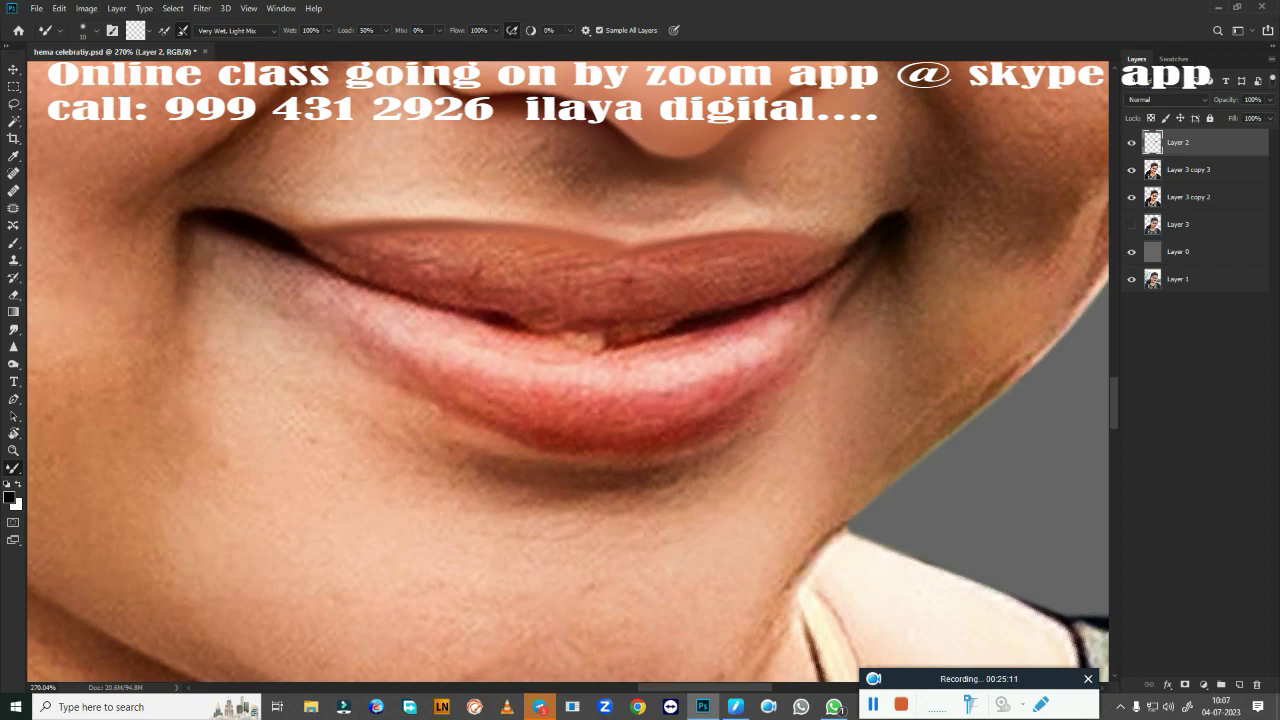
mouse_move(257, 265)
left_mouse_down()
mouse_move(235, 245)
mouse_move(318, 308)
left_mouse_up()
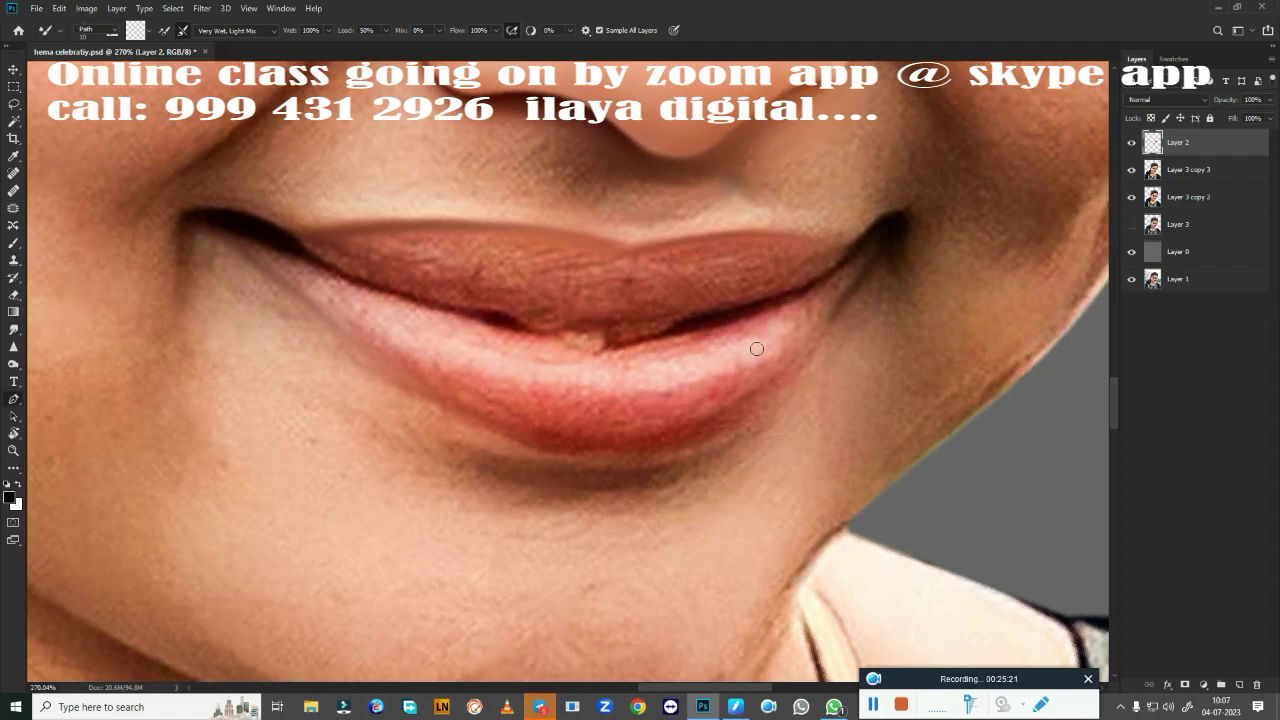
Trace a Pen path from the left mouth corner along the upper lip toward the right corner.
key("p")
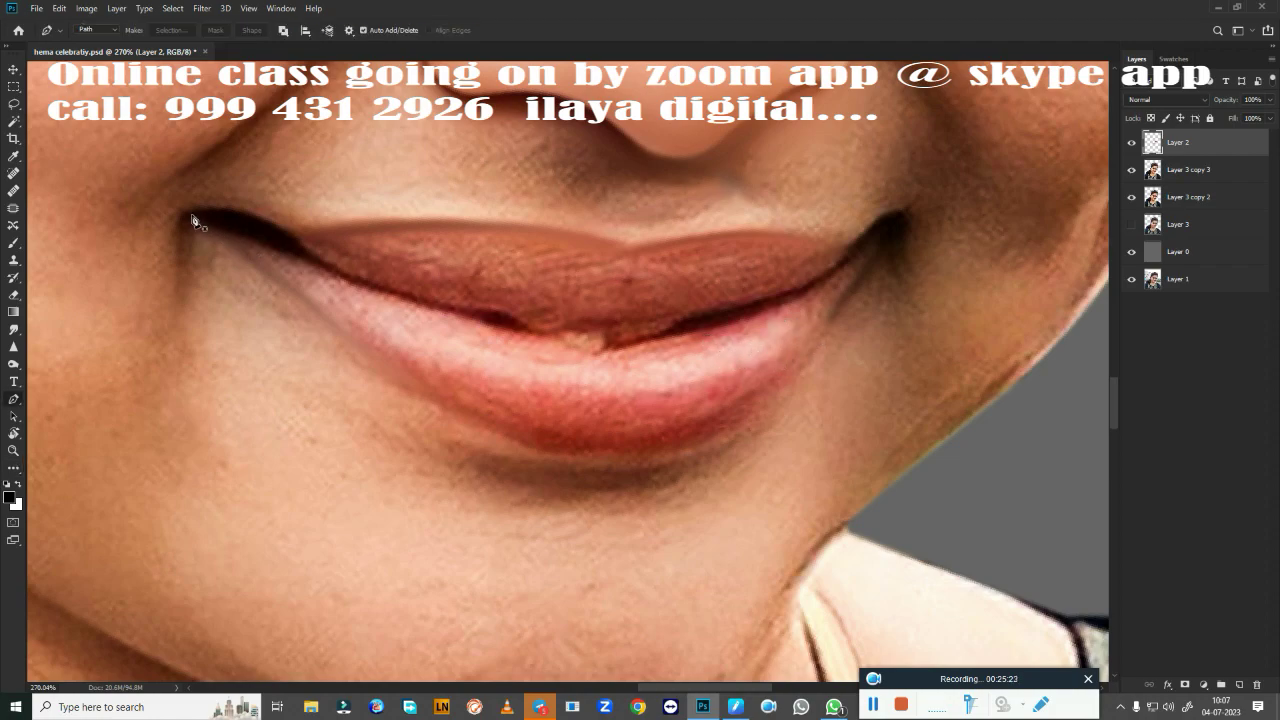
left_click(190, 212)
left_click_drag(254, 215, 370, 222)
left_click_drag(622, 242, 693, 275)
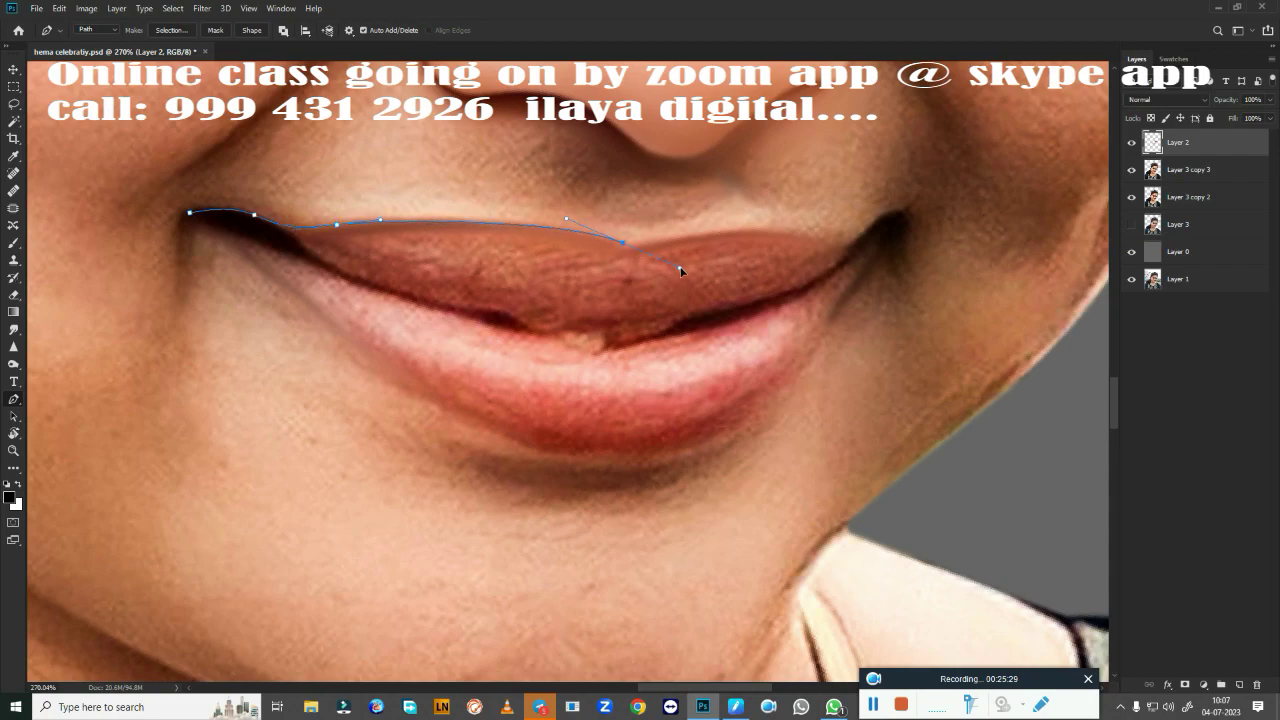
left_click(624, 243, "alt")
mouse_move(695, 283)
left_mouse_down()
mouse_move(717, 291)
mouse_move(678, 268)
left_mouse_up()
left_click_drag(581, 210, 596, 209)
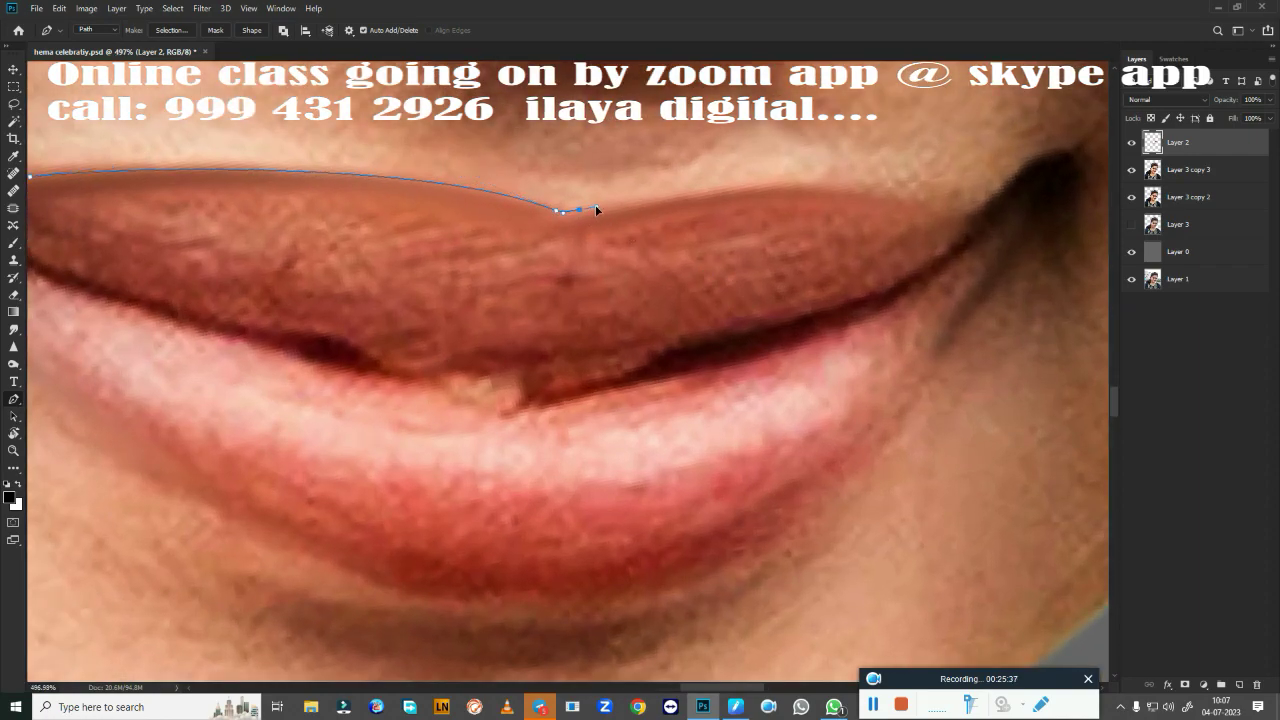
left_click_drag(842, 189, 893, 204)
left_click_drag(978, 214, 994, 210)
scroll(993, 215, "down", 3)
scroll(971, 251, "down", 2)
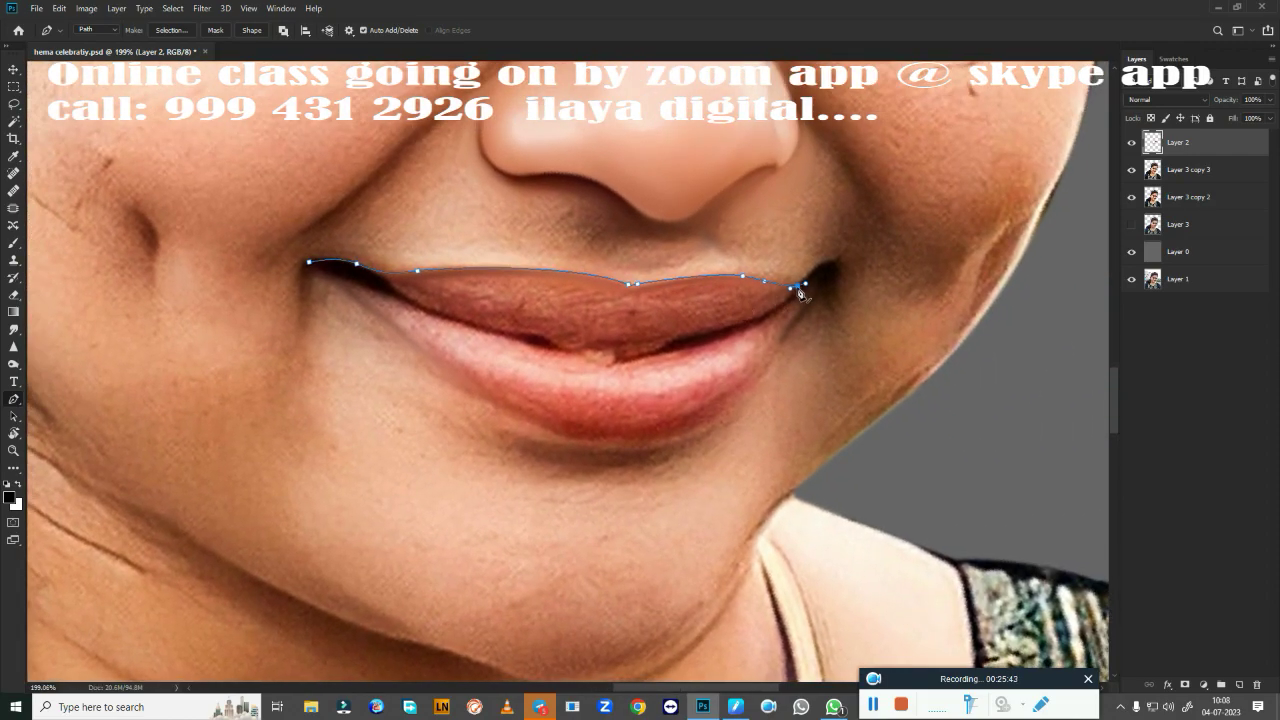
scroll(829, 293, "up", 3)
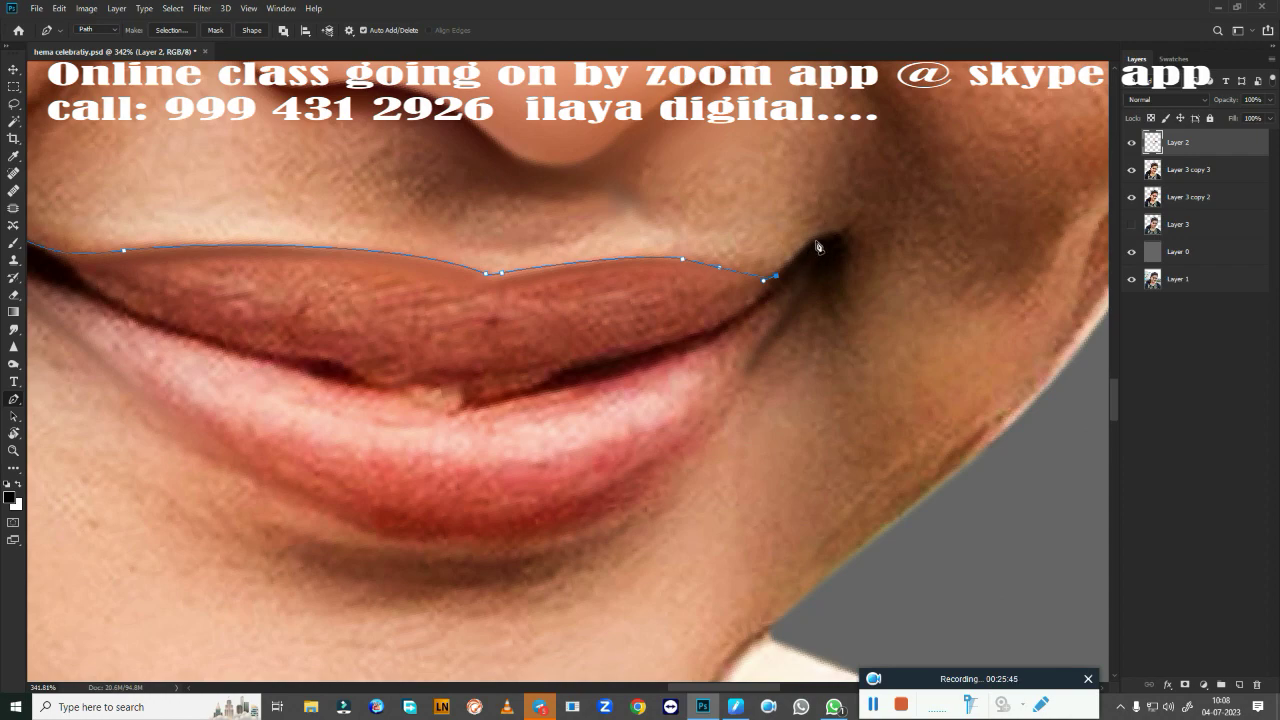
Continue the path around the right corner and under the lower lip, closing at the left corner.
mouse_move(806, 250)
left_mouse_down()
mouse_move(824, 236)
mouse_move(810, 286)
left_mouse_up()
left_click_drag(731, 403, 705, 440)
scroll(705, 440, "down", 3)
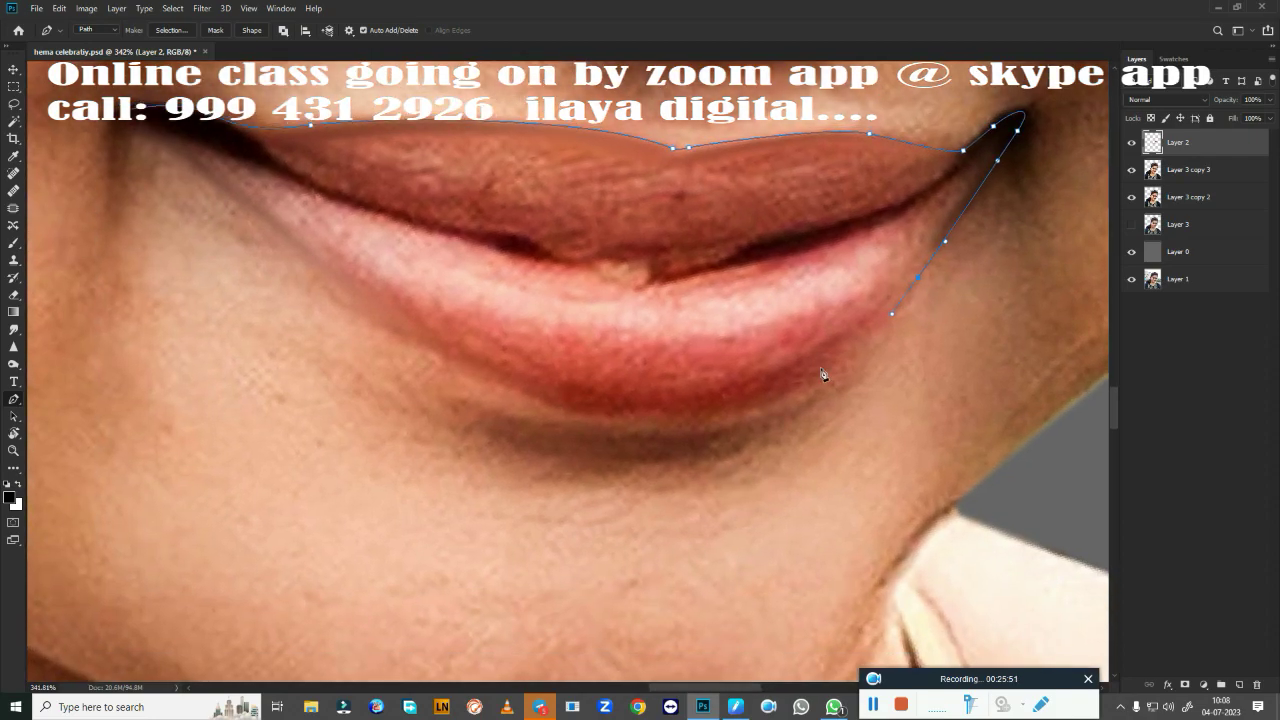
left_click_drag(582, 415, 371, 382)
left_click(582, 416, "alt")
left_click_drag(299, 259, 146, 131)
left_click(300, 259, "alt")
left_click_drag(160, 137, 133, 121)
Convert the lip path into a selection and feather its edges.
key("ctrl+Return")
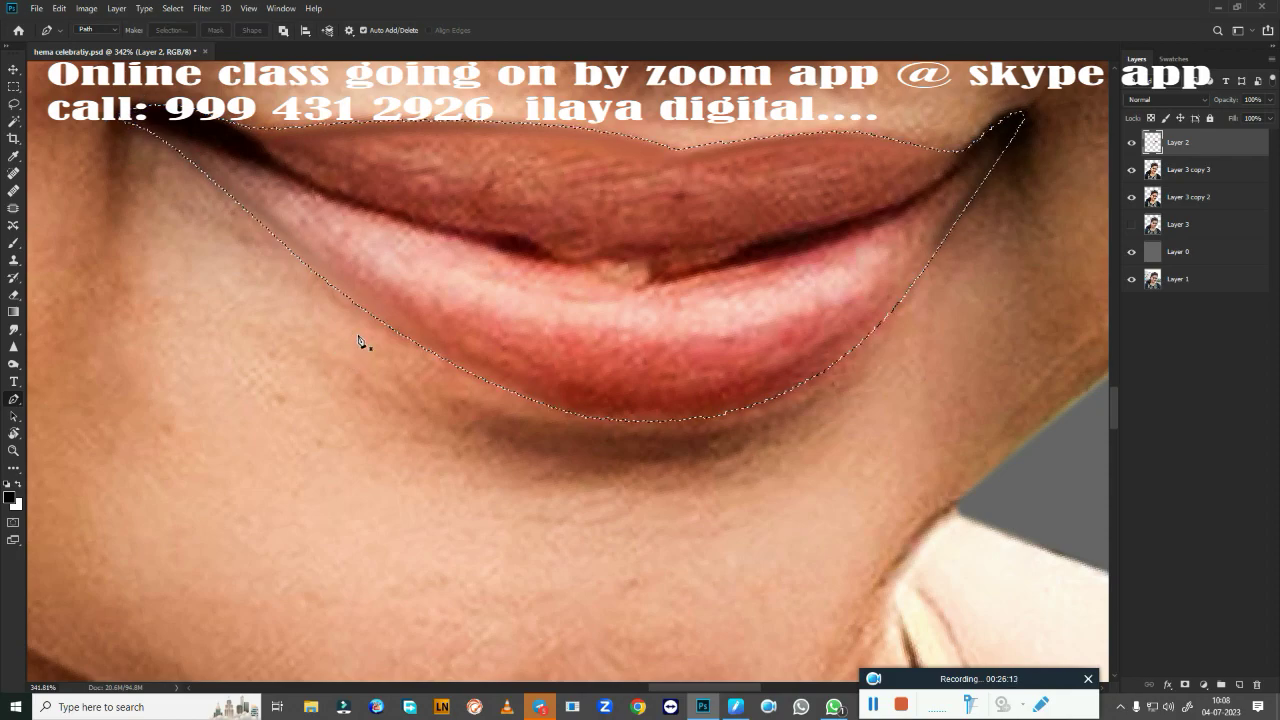
key("shift+F6")
key("Return")
Smudge-blend across the upper lip and the lower lip's right side and middle at 80% strength.
key("r")
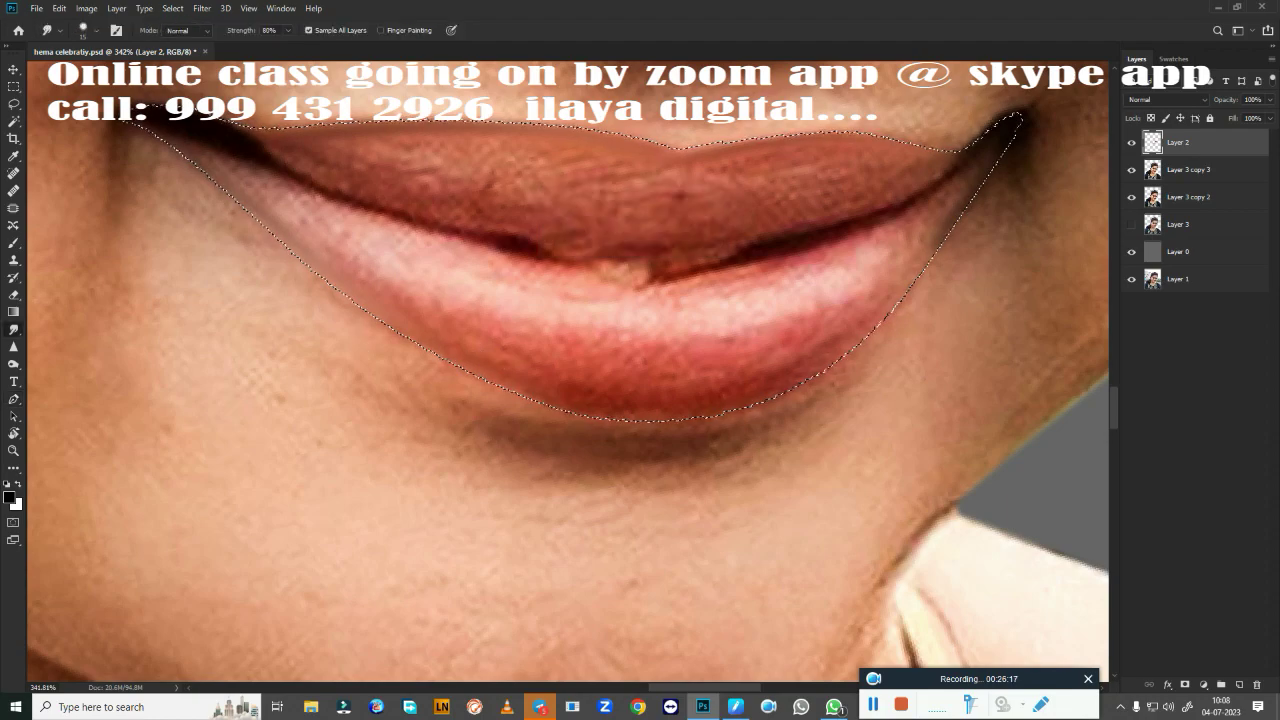
key("bracketright")
key("bracketright")
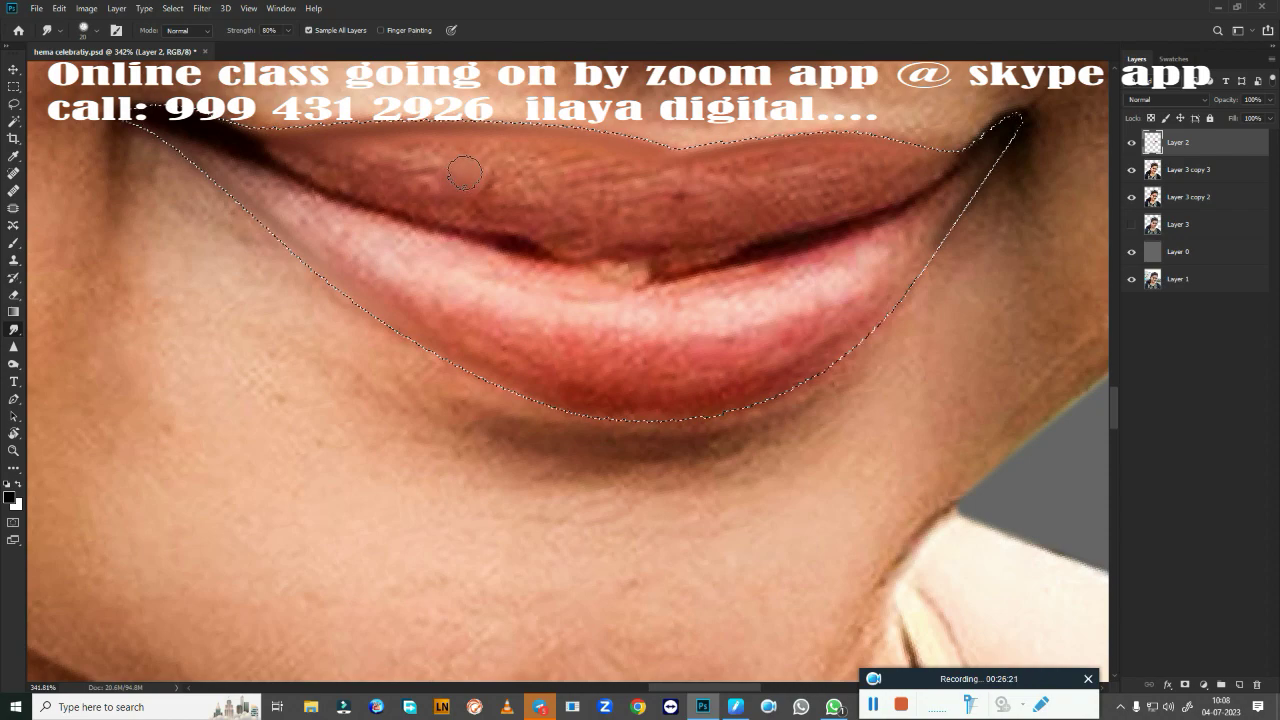
left_click_drag(464, 174, 608, 199)
key("bracketleft")
key("bracketleft")
key("bracketright")
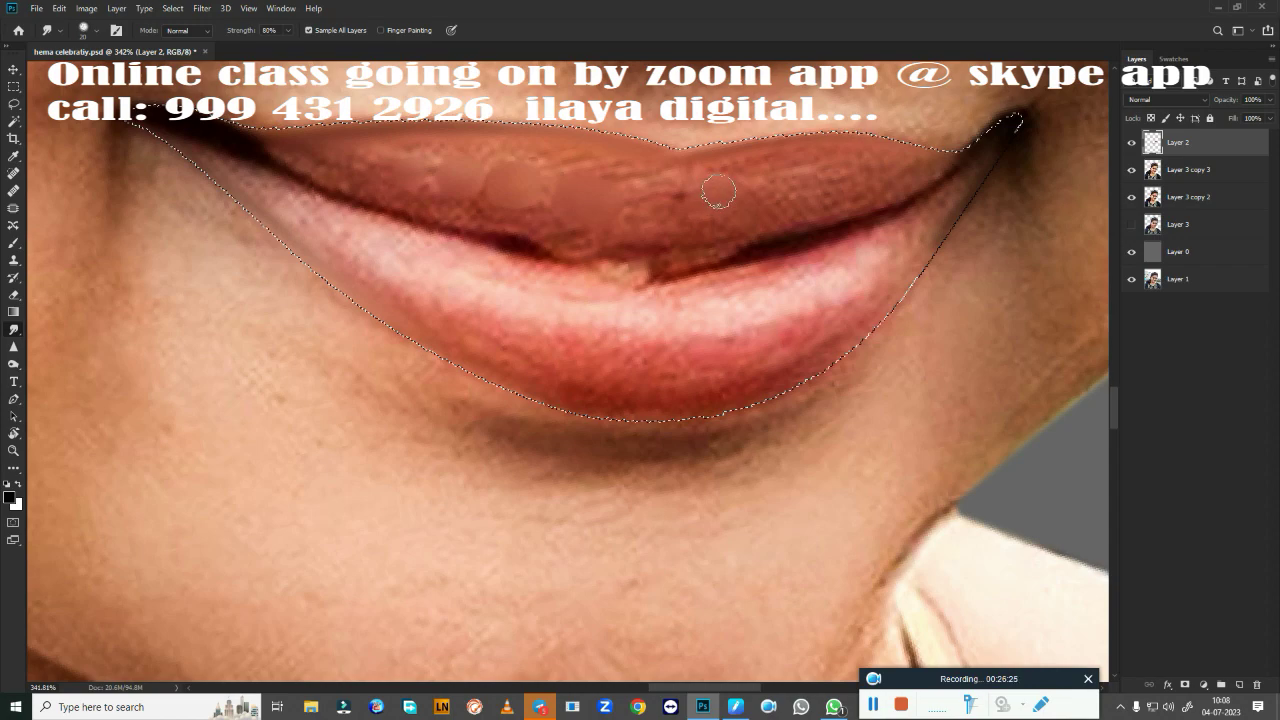
left_click_drag(718, 191, 815, 185)
key("bracketleft")
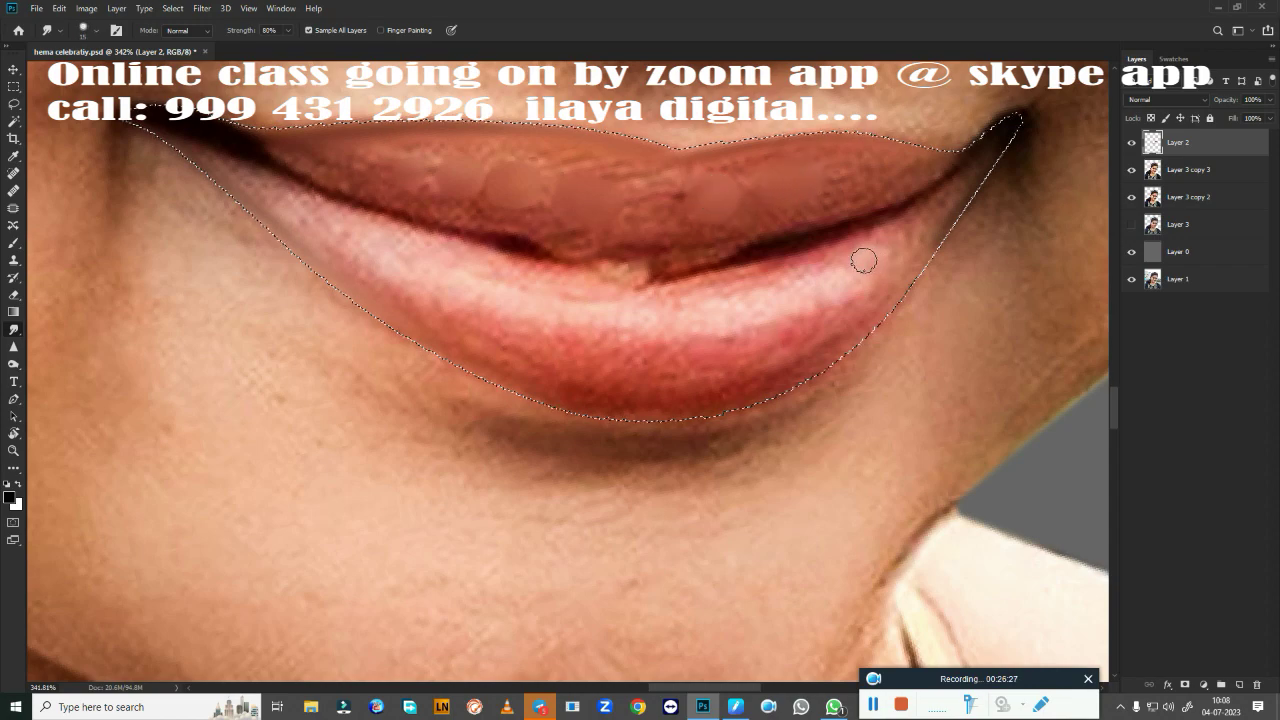
mouse_move(863, 260)
left_mouse_down()
mouse_move(698, 330)
mouse_move(545, 318)
left_mouse_up()
key("bracketright")
left_click_drag(463, 294, 468, 294)
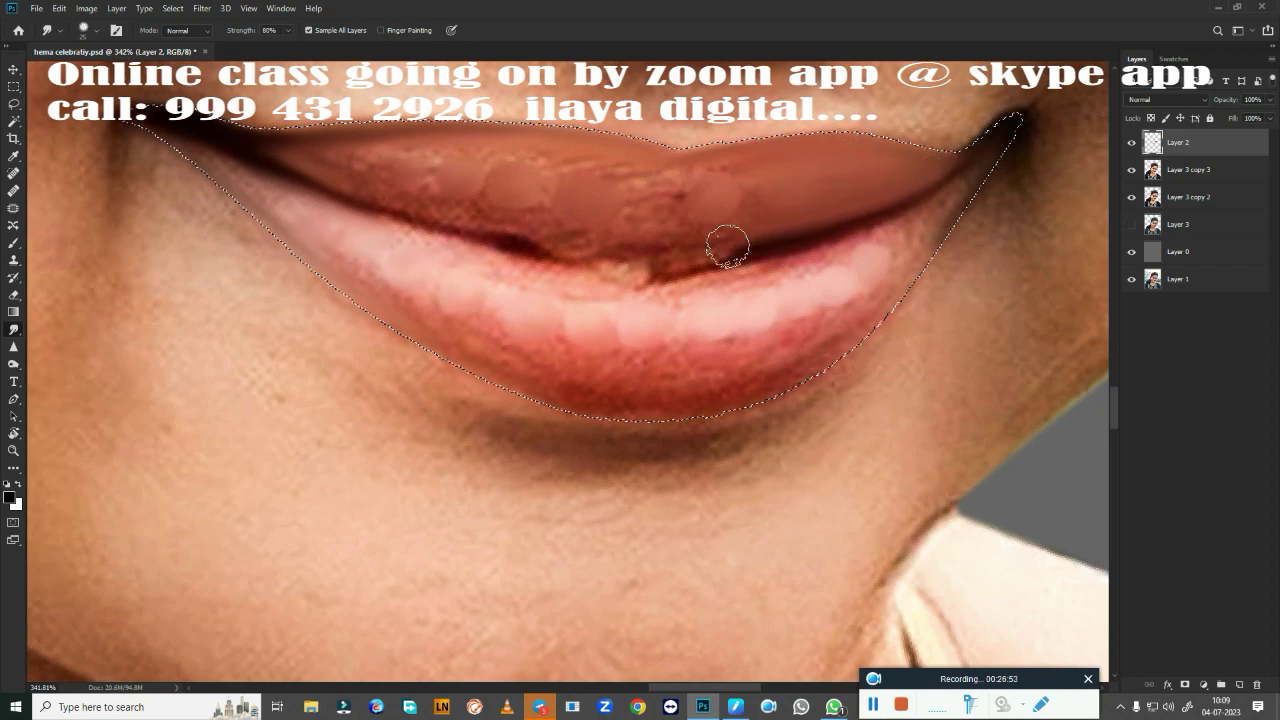
With a larger brush, smooth away the dark blemish and rough texture on the upper lip.
key("bracketleft")
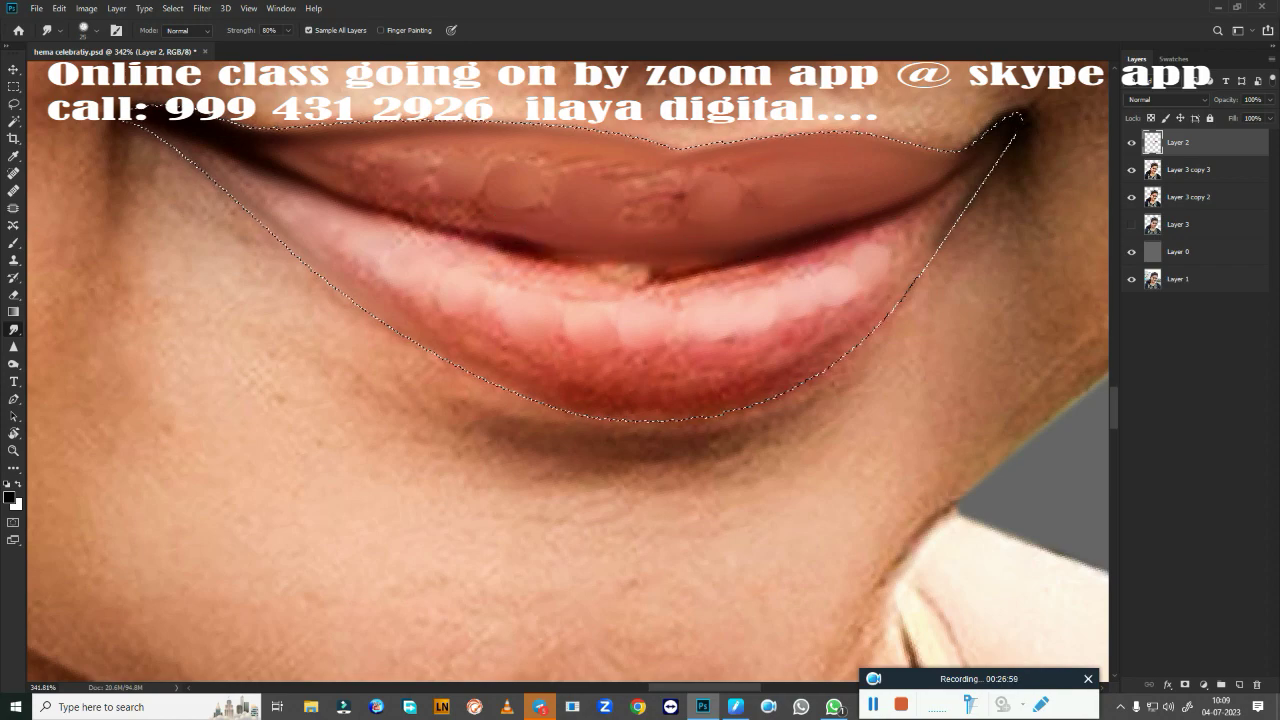
key("bracketright")
key("bracketleft")
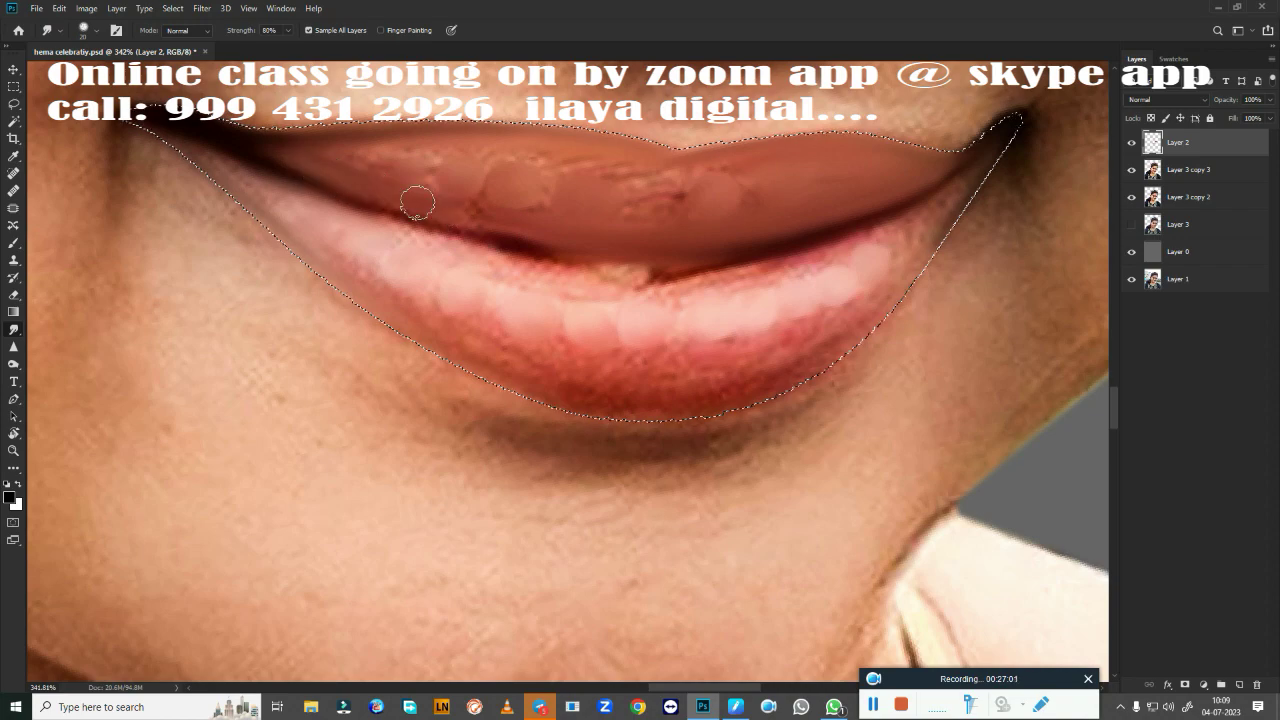
key("bracketright")
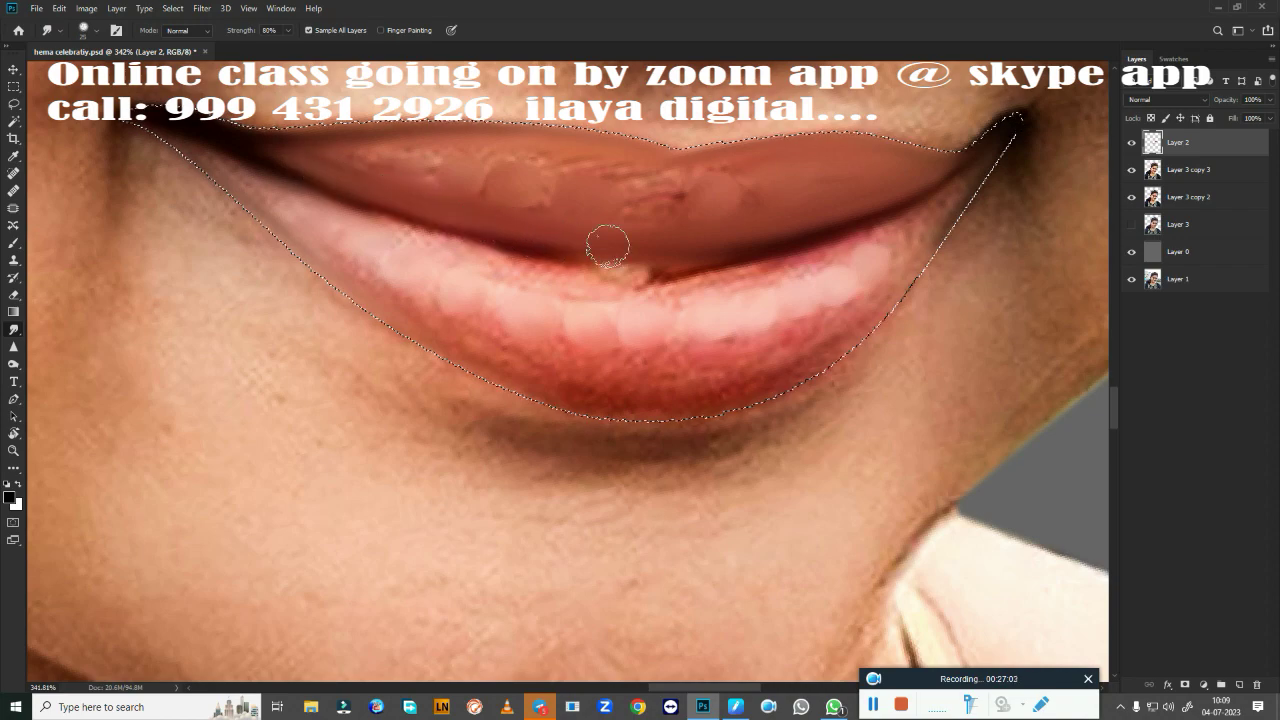
key("bracketright")
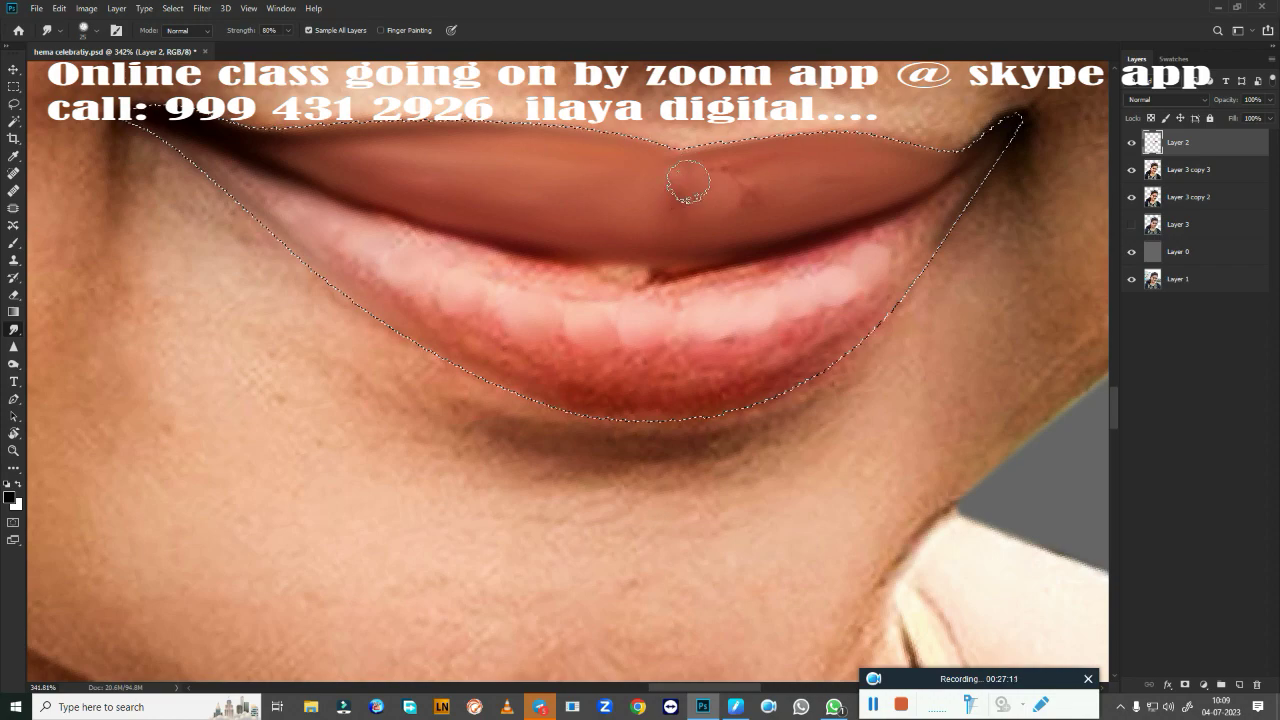
left_click_drag(686, 186, 730, 170)
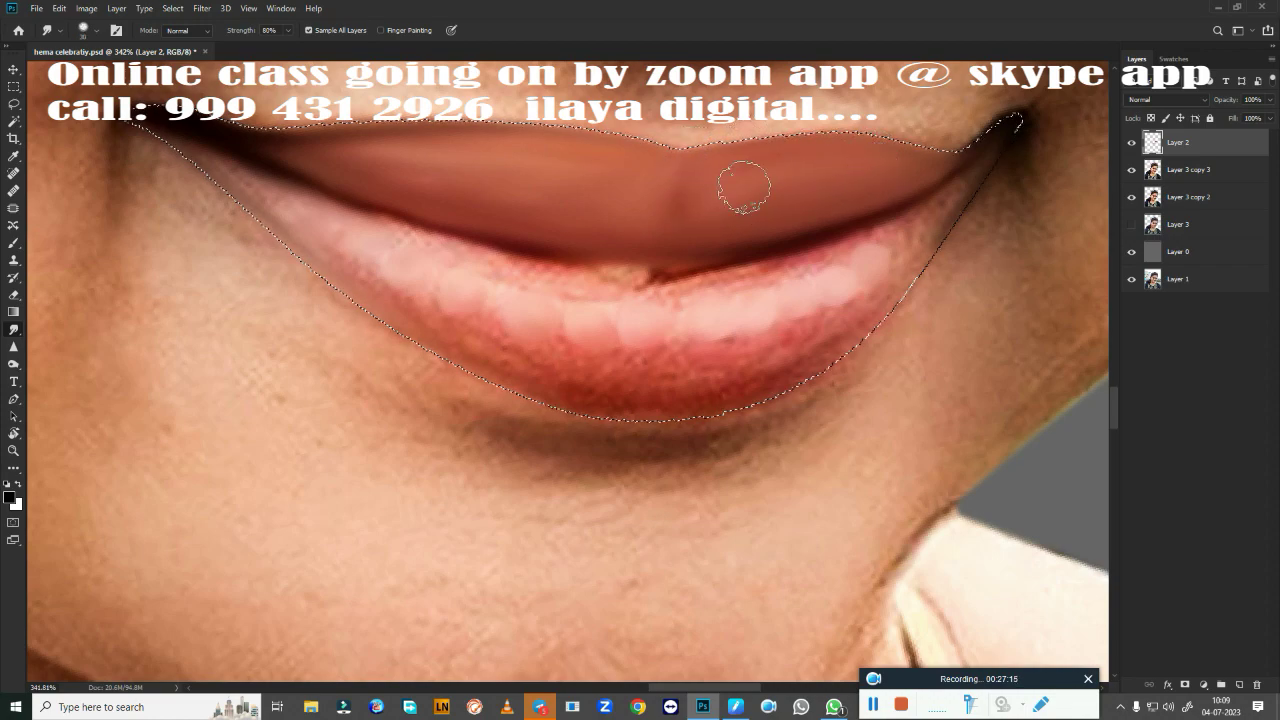
left_click_drag(695, 211, 686, 206)
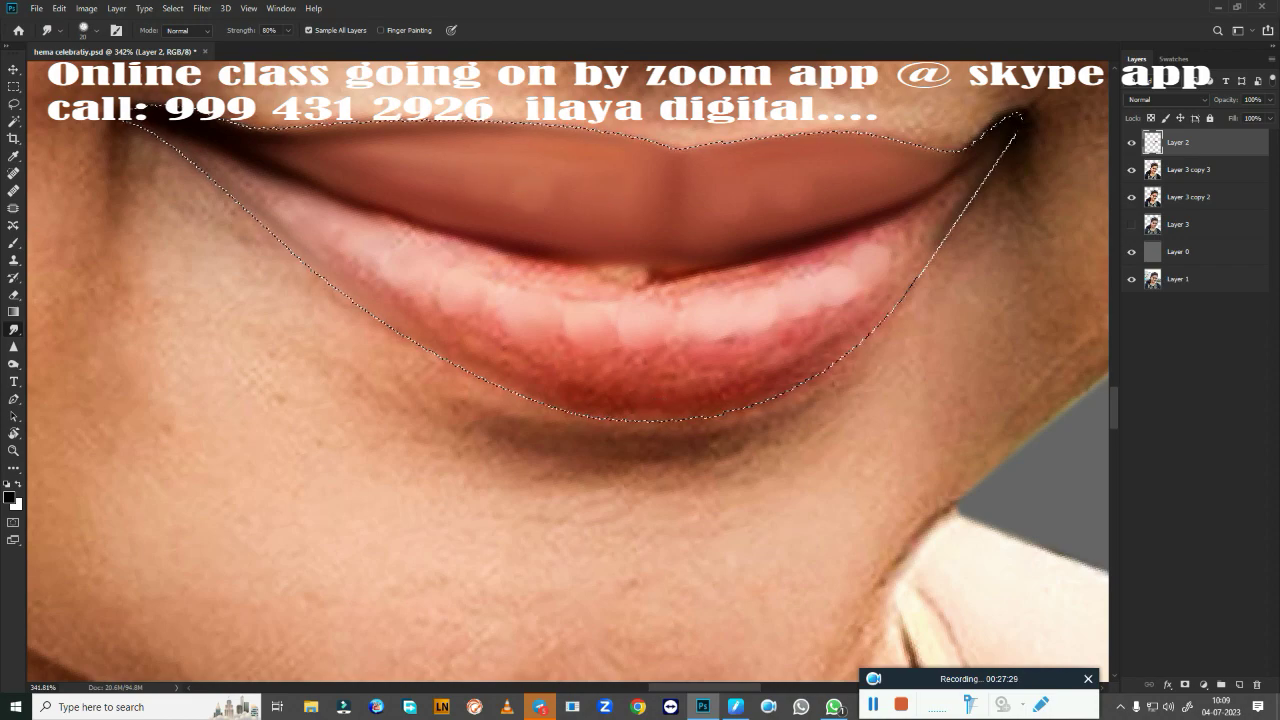
Smudge the lower lip's inner, bottom and right edges toward the mouth corner.
key("bracketright")
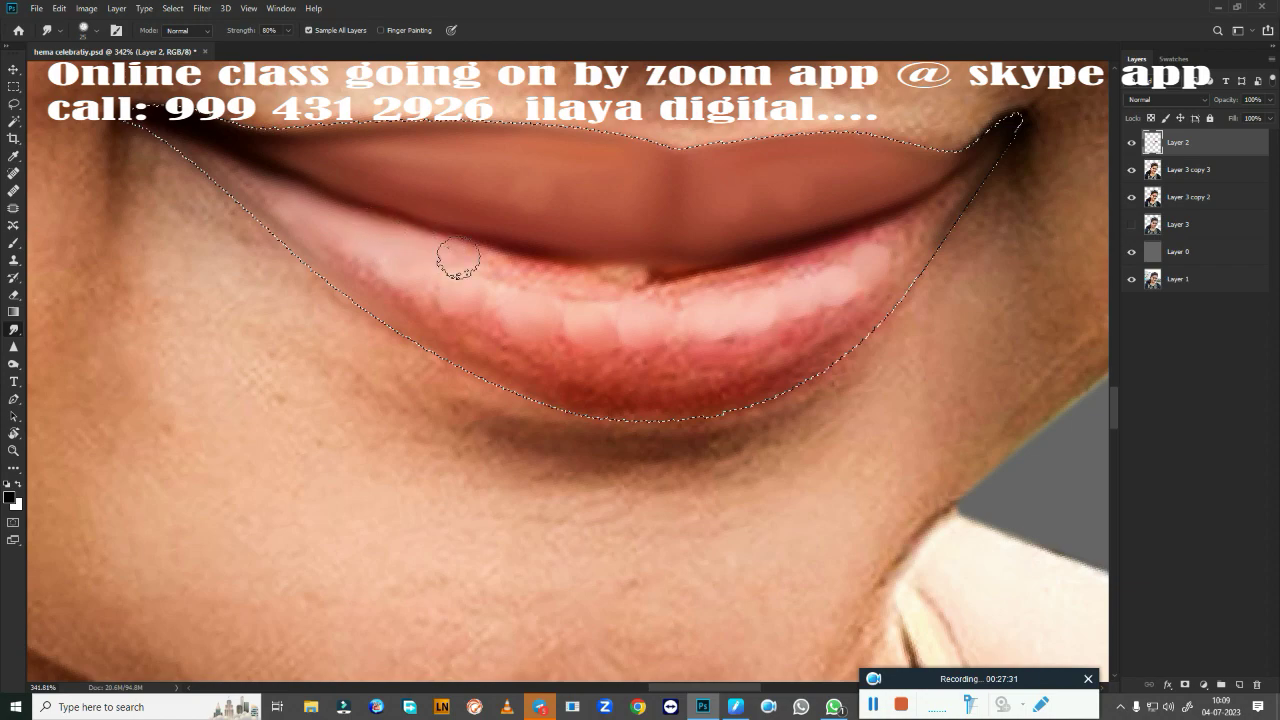
mouse_move(457, 257)
left_mouse_down()
mouse_move(342, 218)
mouse_move(600, 272)
mouse_move(571, 283)
mouse_move(567, 268)
left_mouse_up()
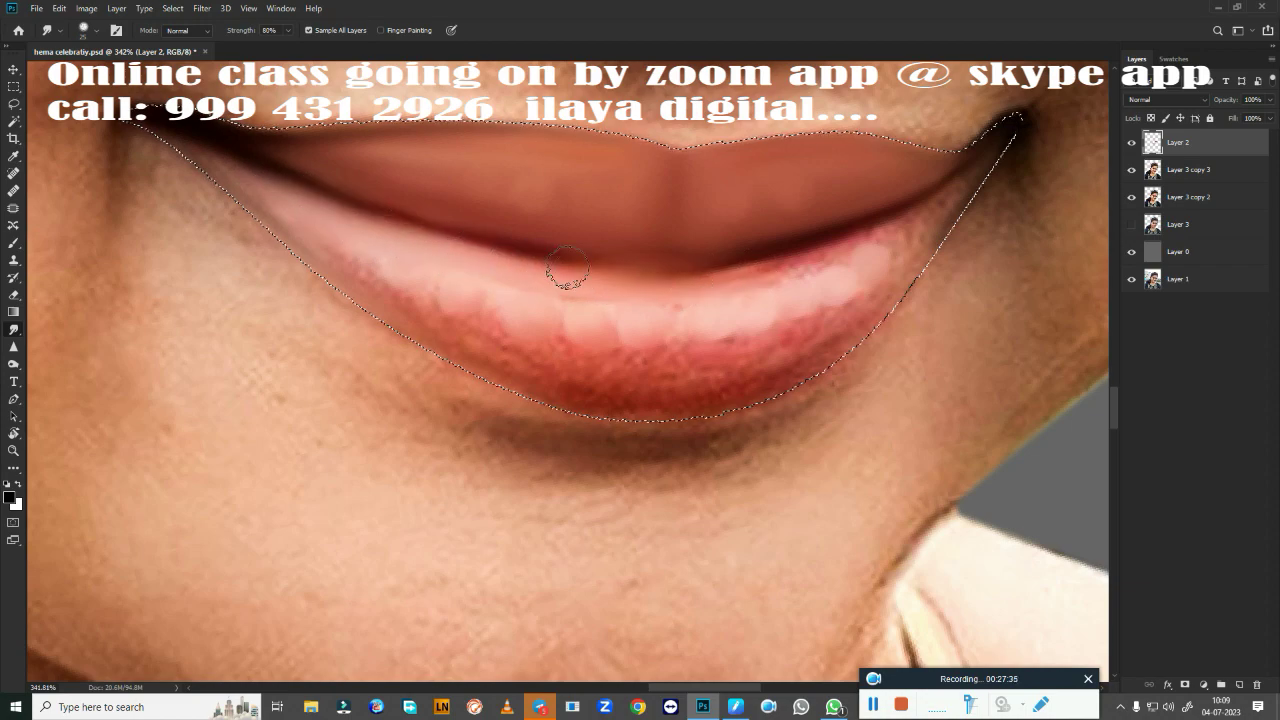
mouse_move(657, 268)
left_mouse_down()
mouse_move(686, 266)
mouse_move(571, 263)
mouse_move(588, 262)
left_mouse_up()
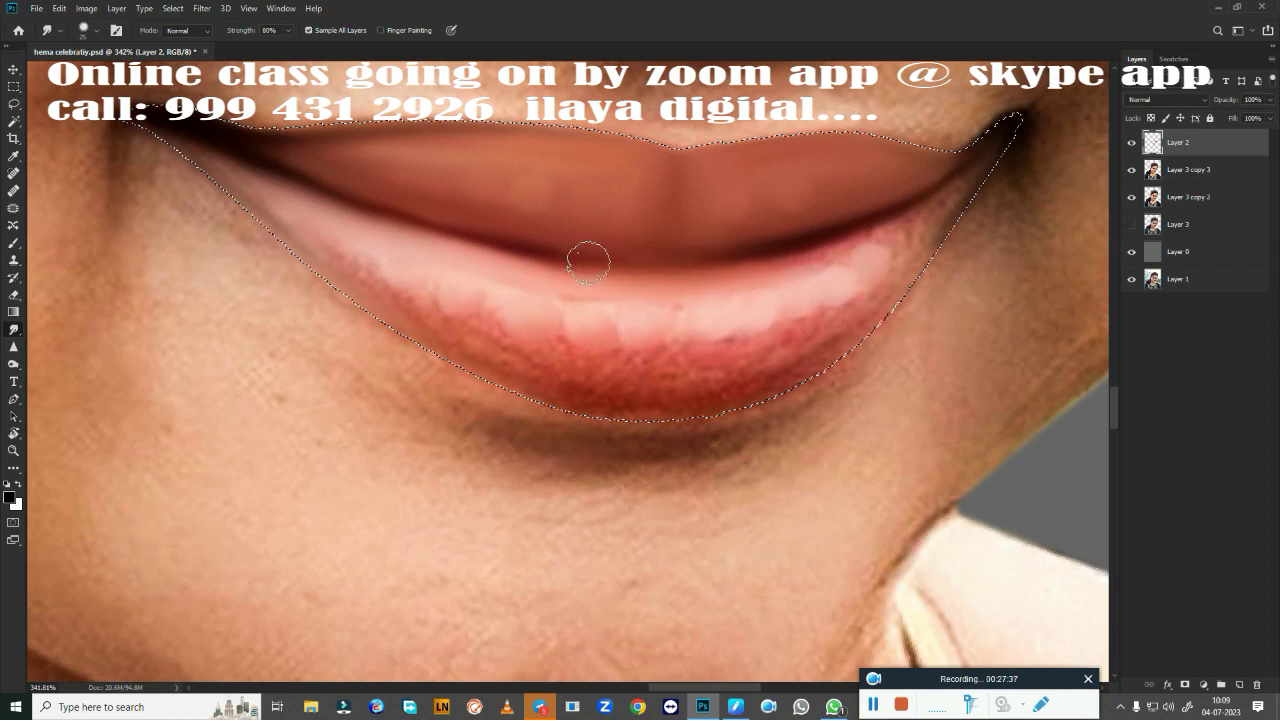
left_click_drag(756, 266, 957, 172)
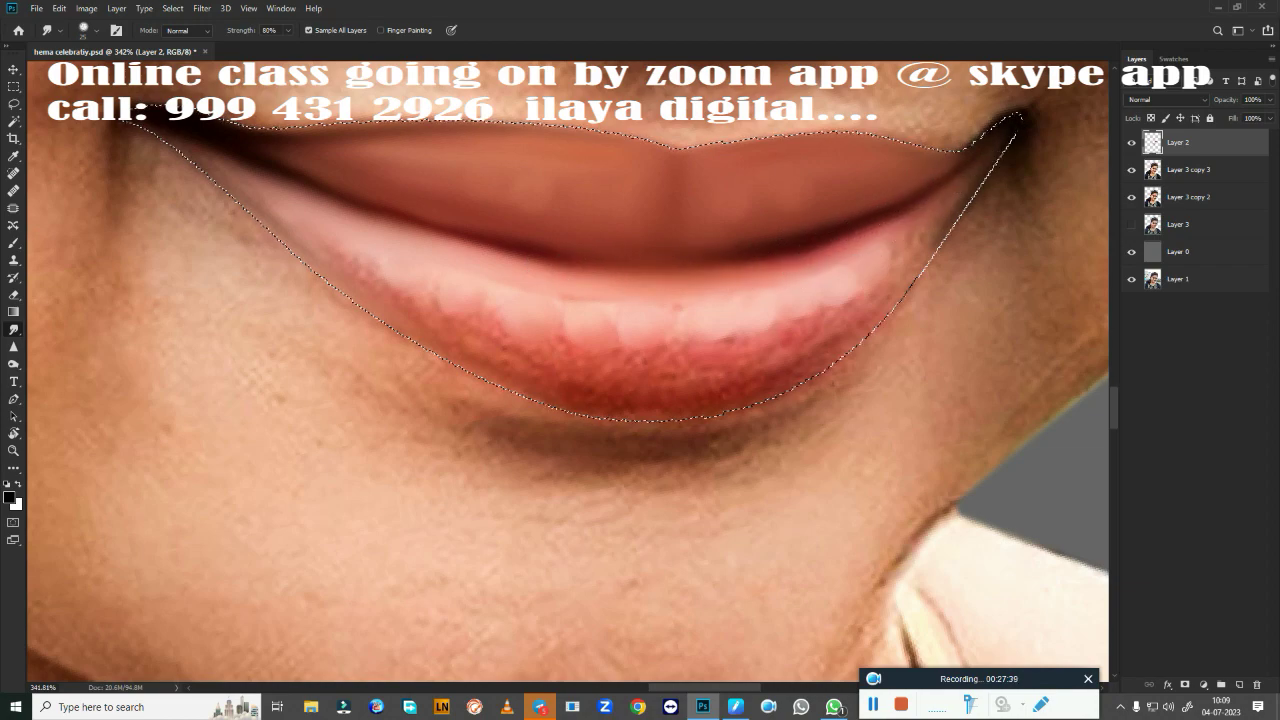
mouse_move(763, 265)
left_mouse_down()
mouse_move(843, 251)
mouse_move(786, 234)
mouse_move(728, 253)
left_mouse_up()
left_click_drag(640, 257, 586, 256)
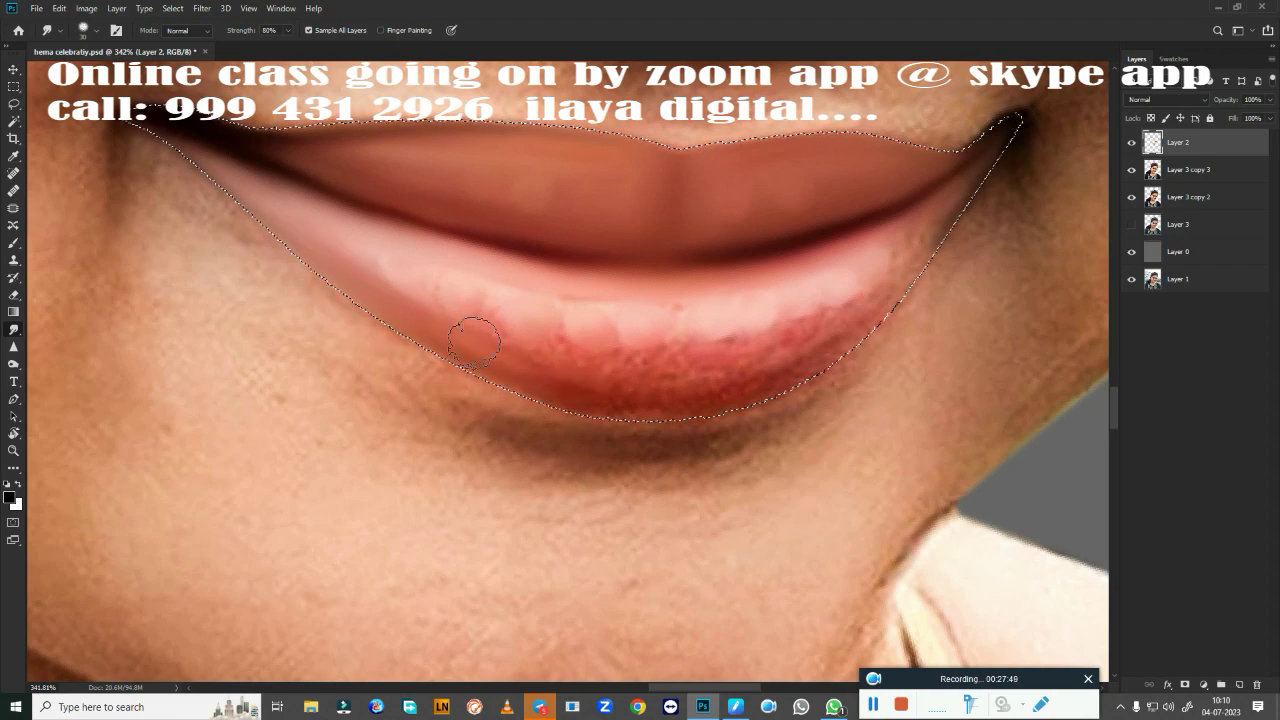
left_click_drag(474, 342, 553, 378)
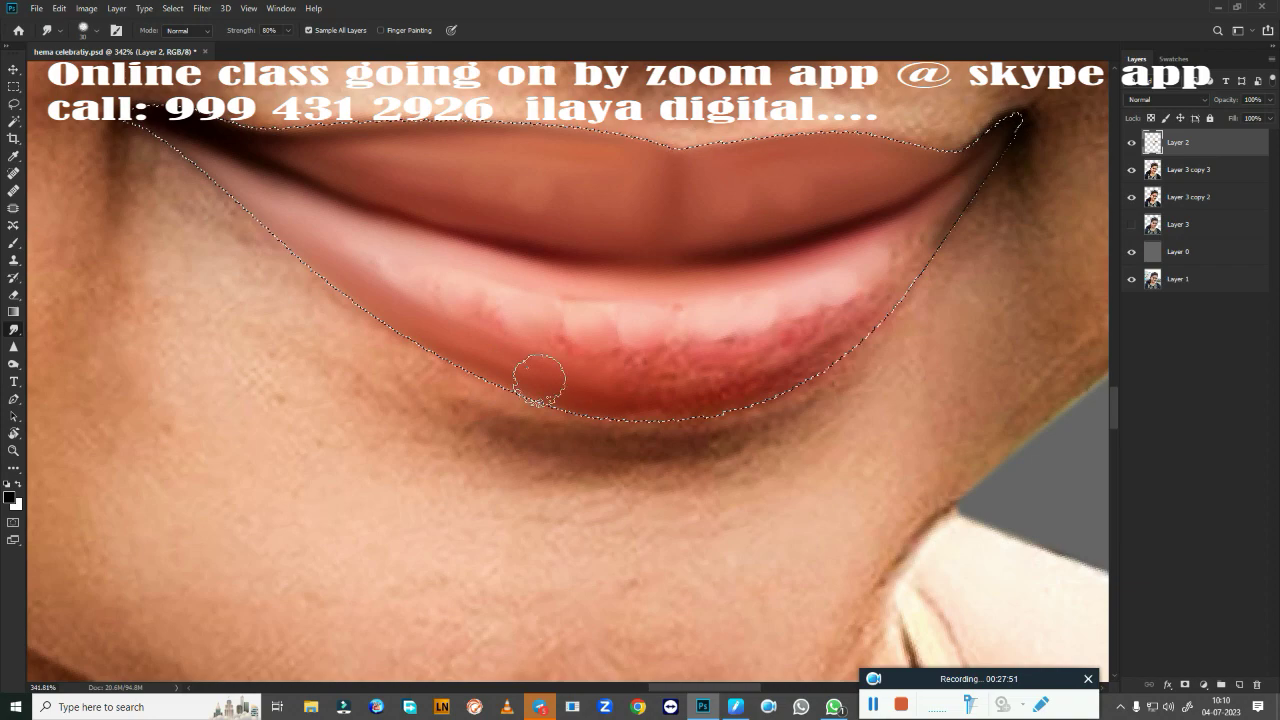
left_click_drag(690, 387, 748, 387)
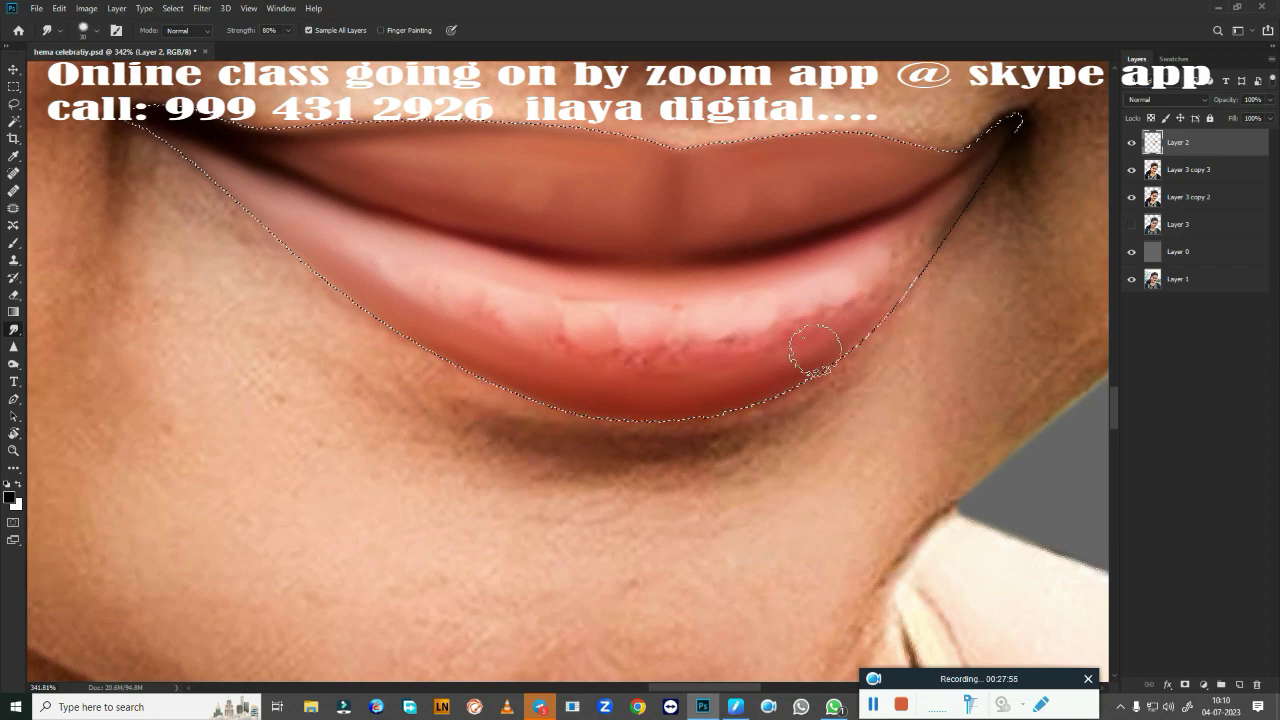
left_click_drag(885, 322, 968, 205)
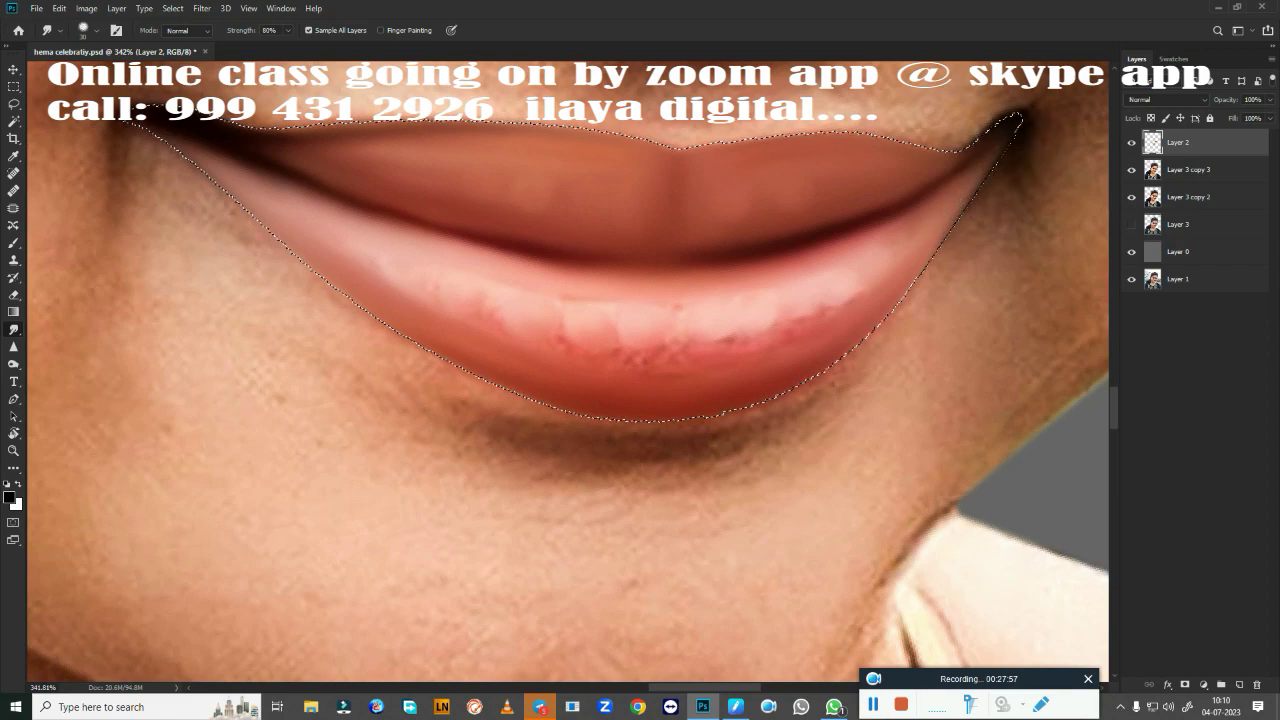
Smear the lower lip's white textured patches and highlight bumps into a smooth band.
mouse_move(743, 344)
left_mouse_down()
mouse_move(486, 329)
mouse_move(837, 309)
left_mouse_up()
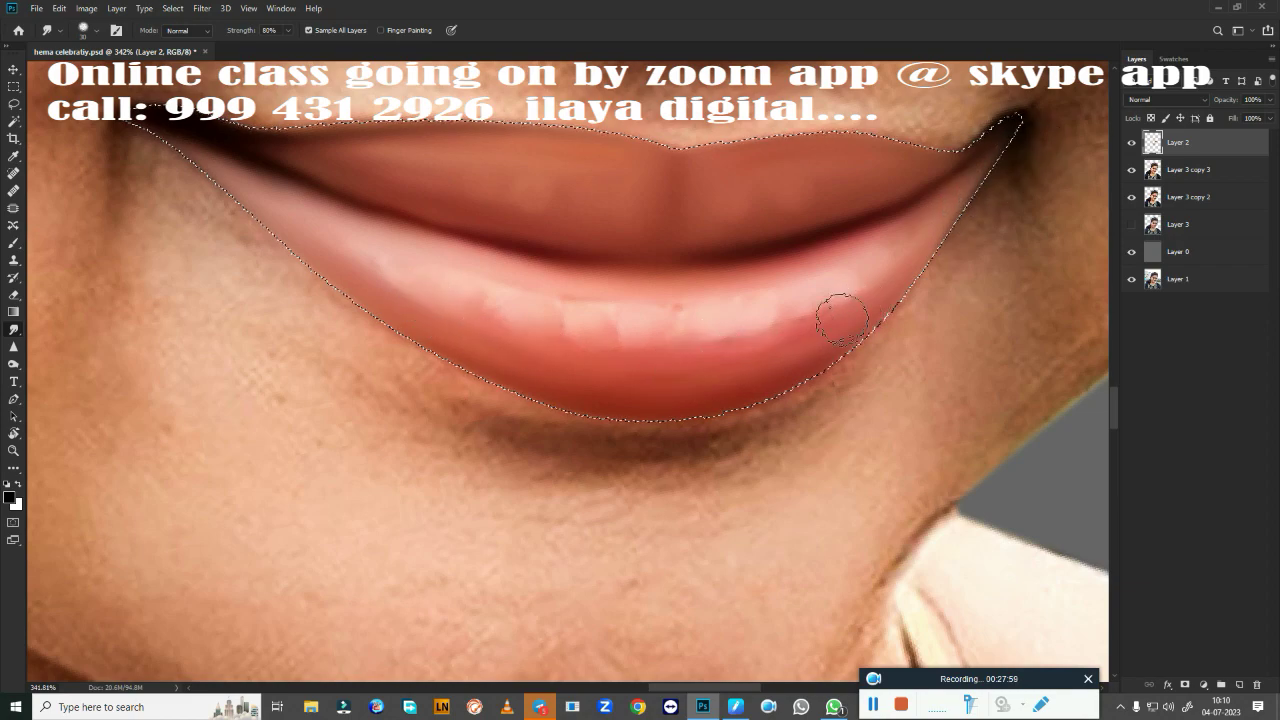
left_click_drag(450, 265, 714, 286)
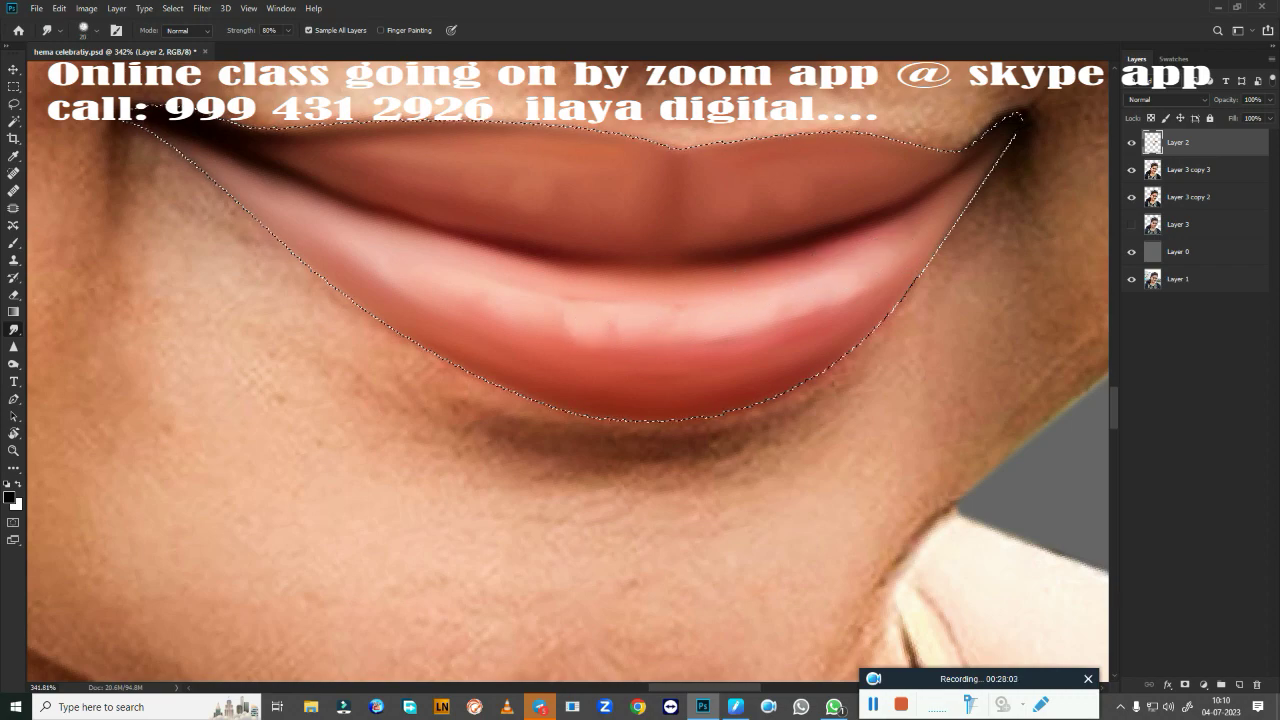
mouse_move(706, 326)
left_mouse_down()
mouse_move(825, 302)
mouse_move(863, 268)
left_mouse_up()
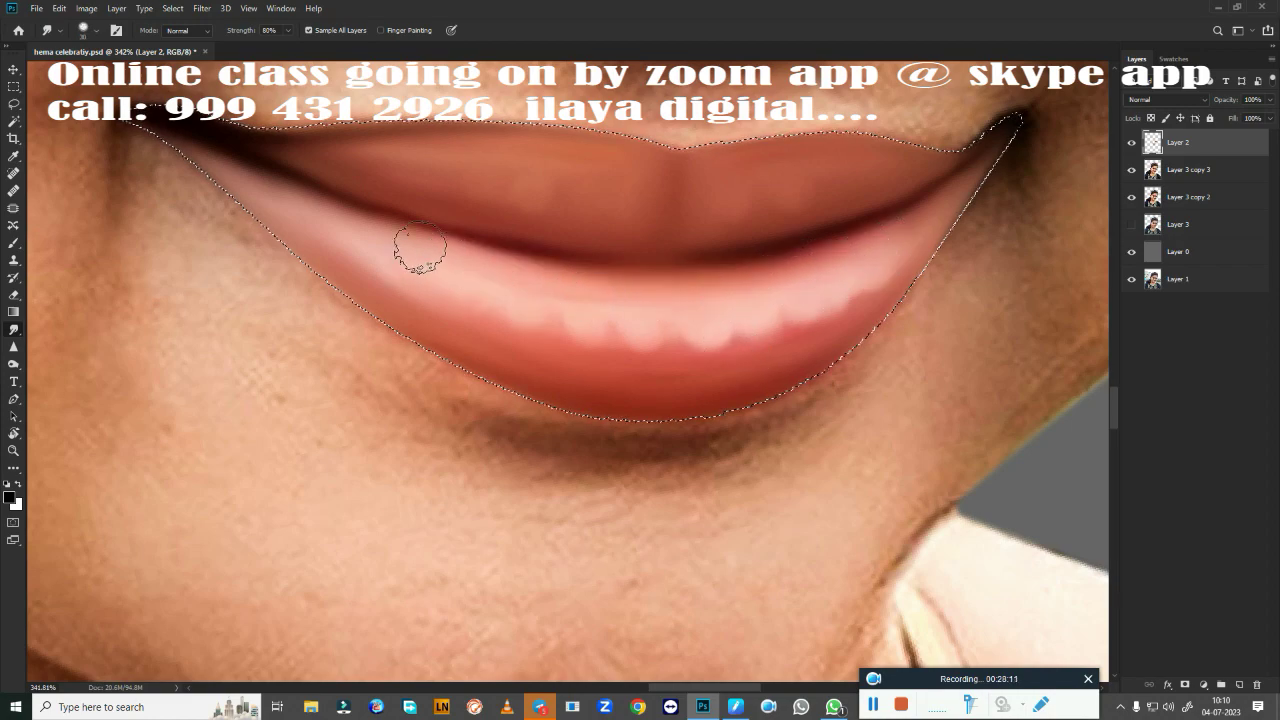
left_click_drag(835, 318, 500, 320)
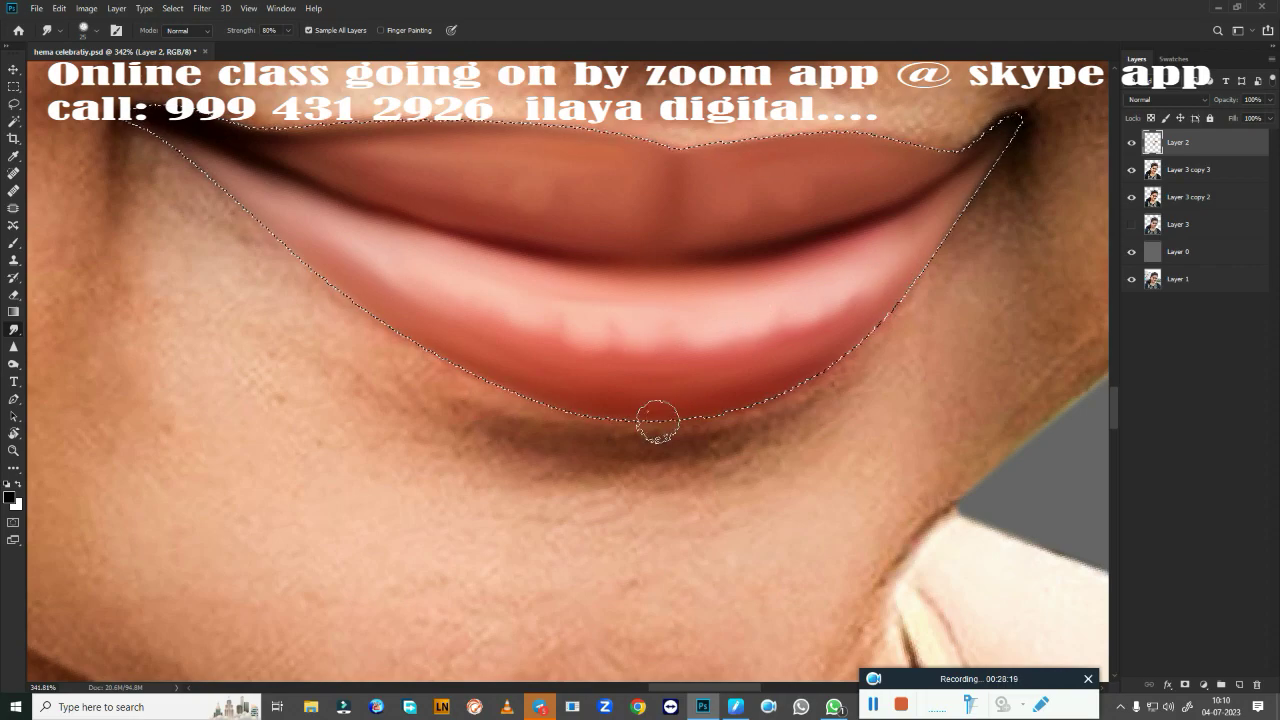
scroll(604, 422, "down", 5)
scroll(604, 422, "down", 1)
scroll(660, 440, "up", 4)
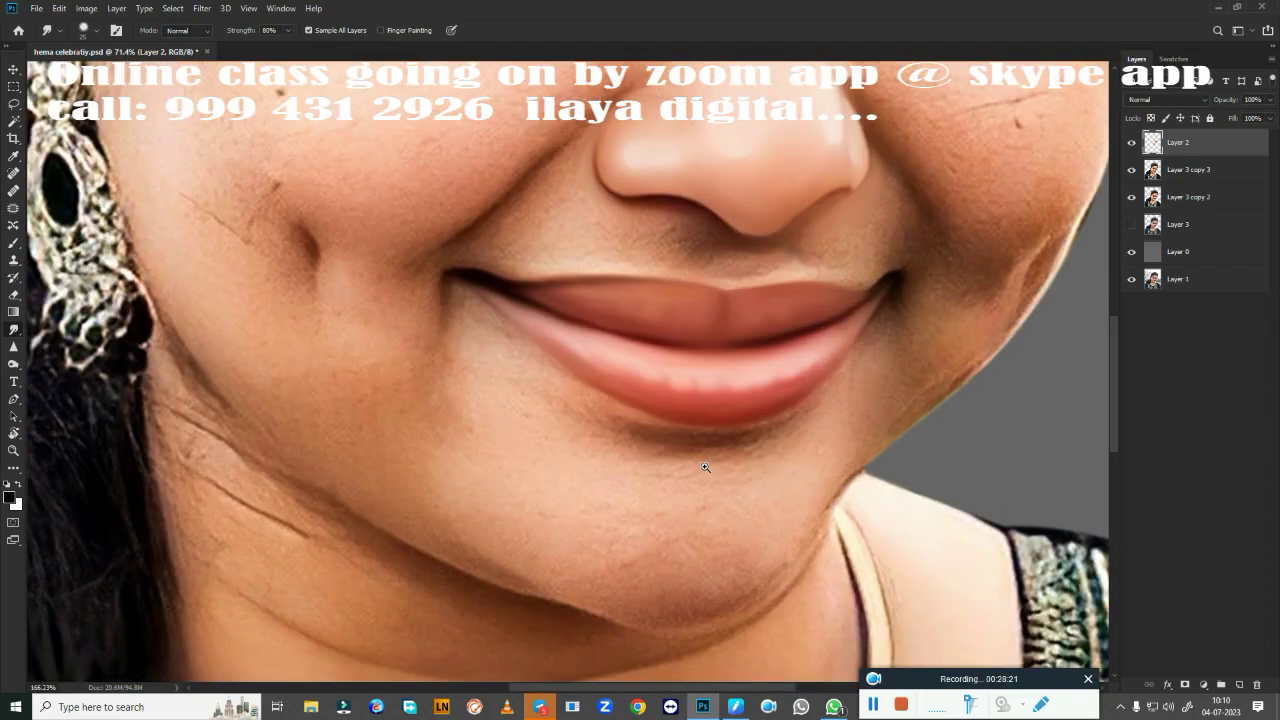
scroll(660, 440, "up", 2)
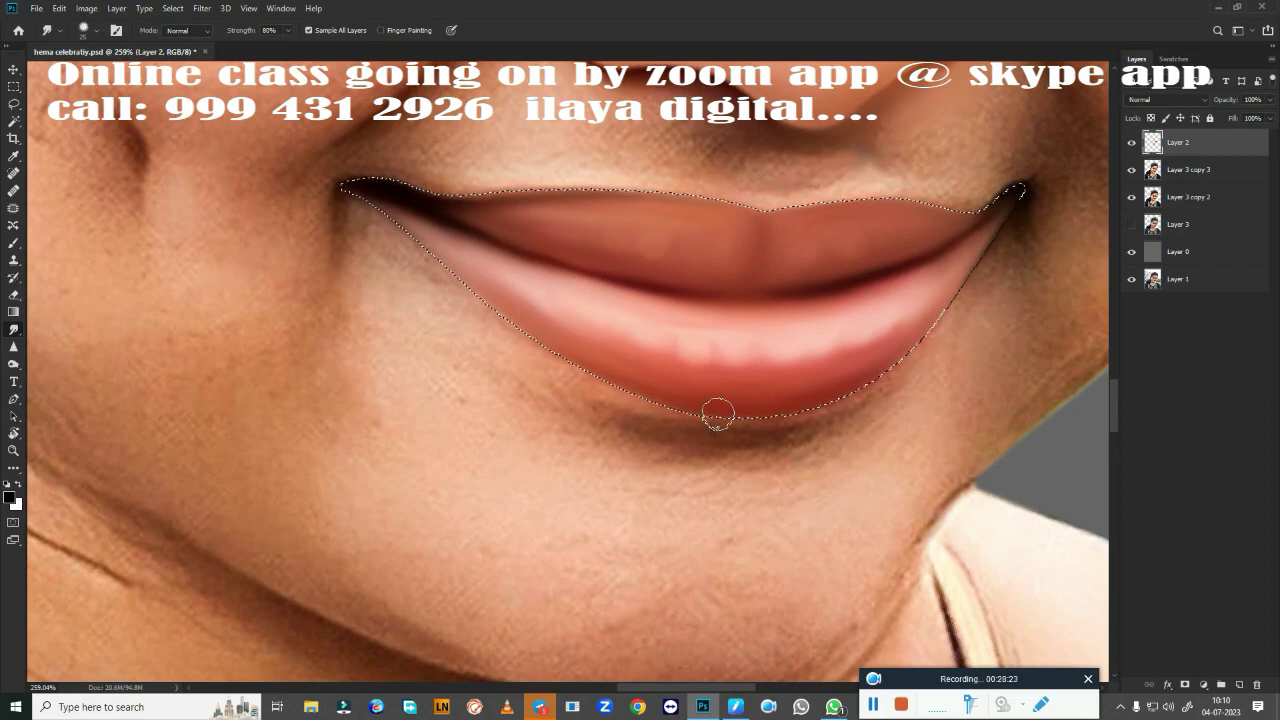
Re-feather the lip selection, then soften the lower-lip shadow and right mouth-corner skin with a larger brush.
key("shift+F6")
key("Return")
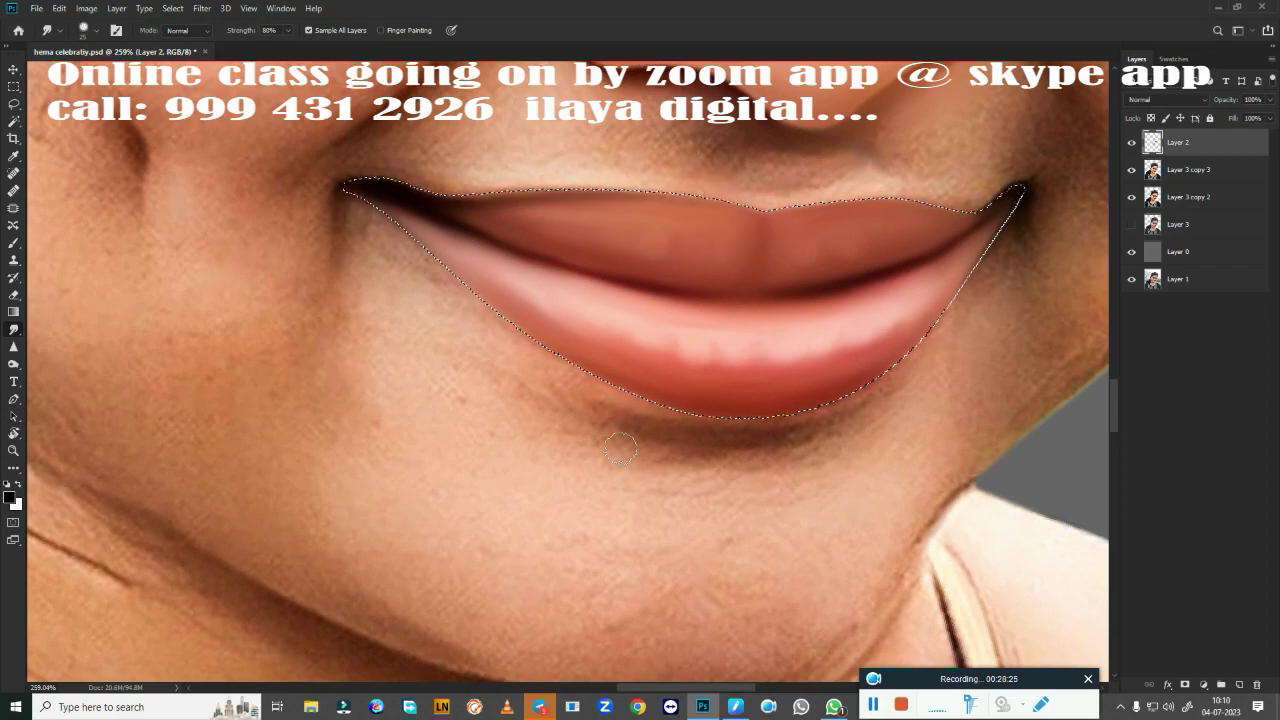
mouse_move(717, 418)
left_mouse_down()
mouse_move(480, 266)
mouse_move(531, 280)
left_mouse_up()
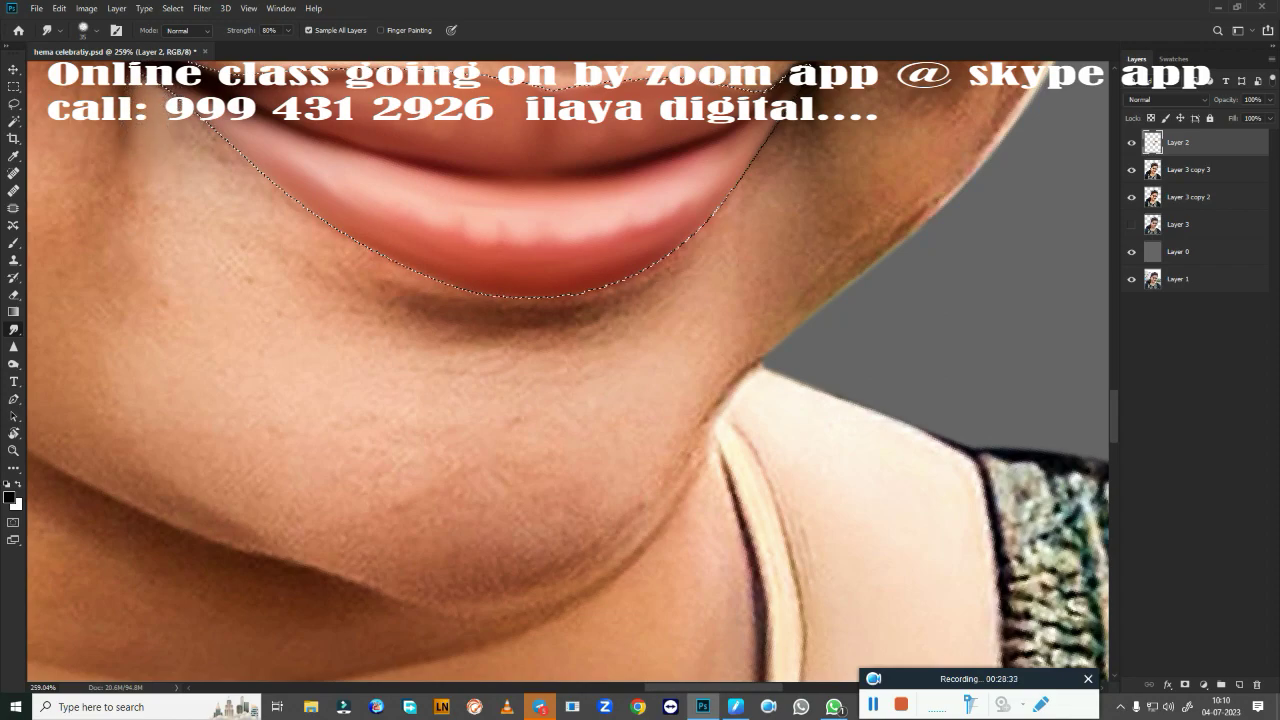
key("bracketright")
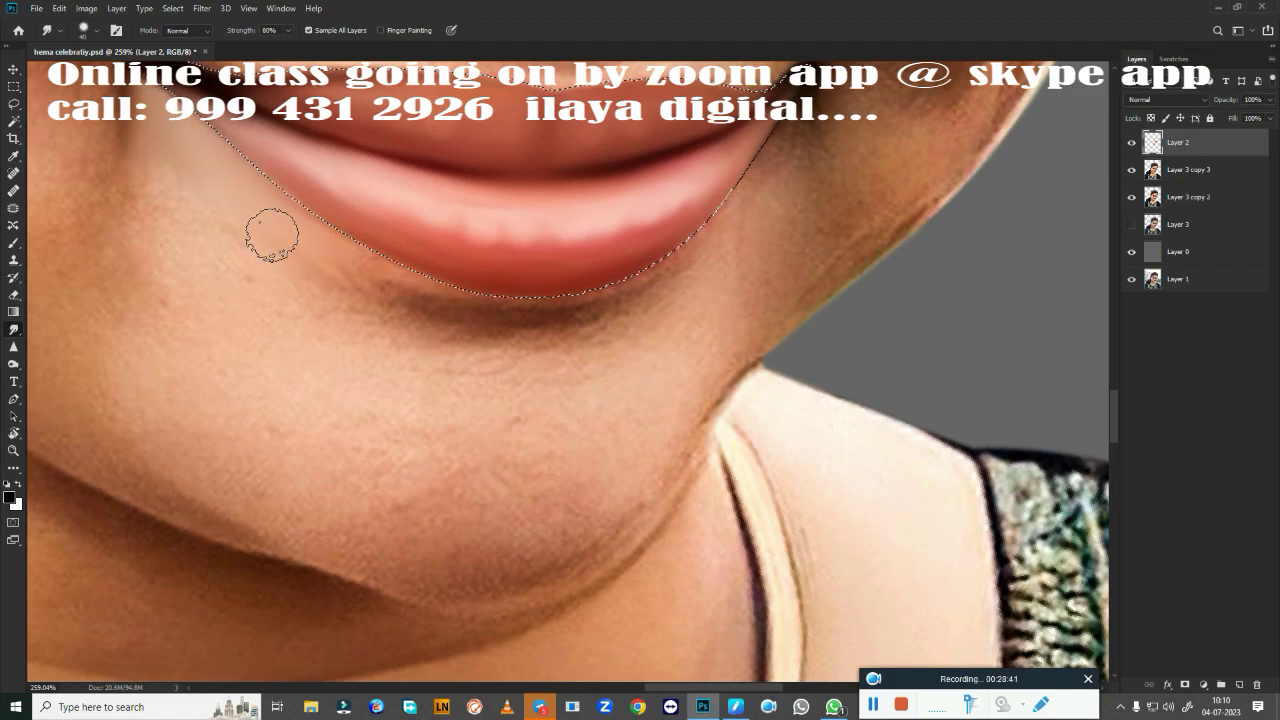
scroll(578, 331, "down", 5)
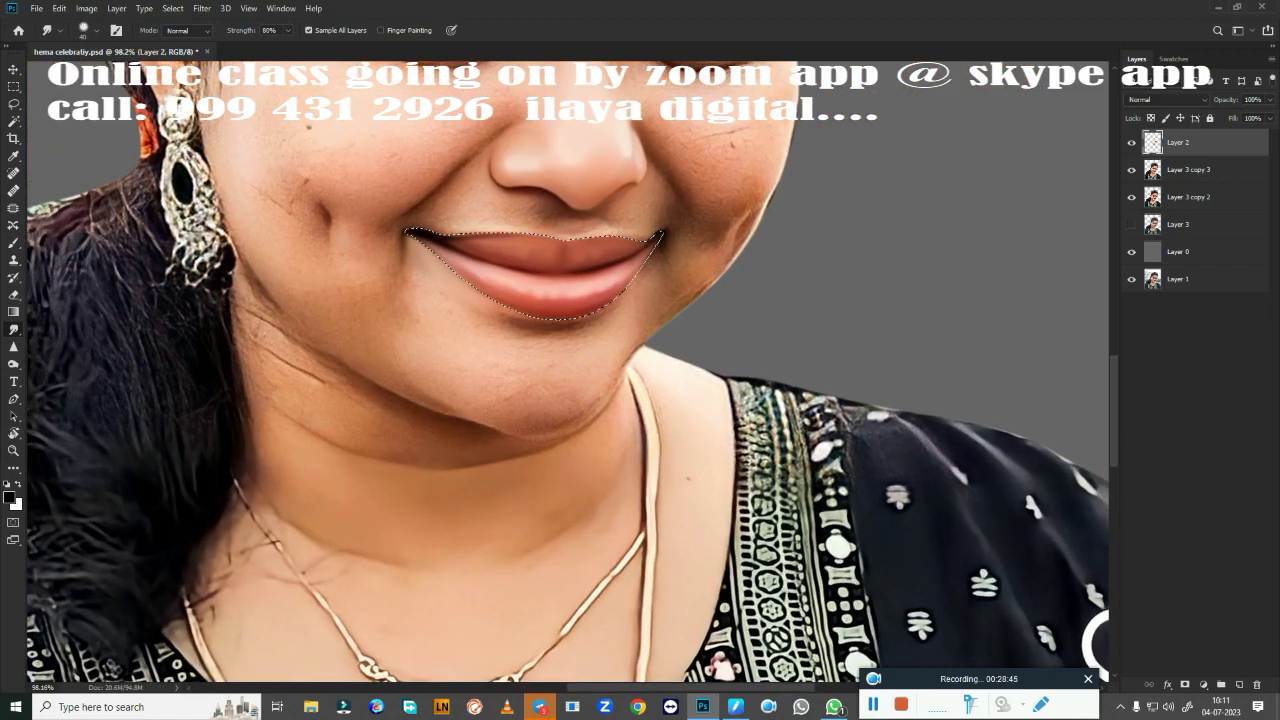
scroll(502, 307, "up", 3)
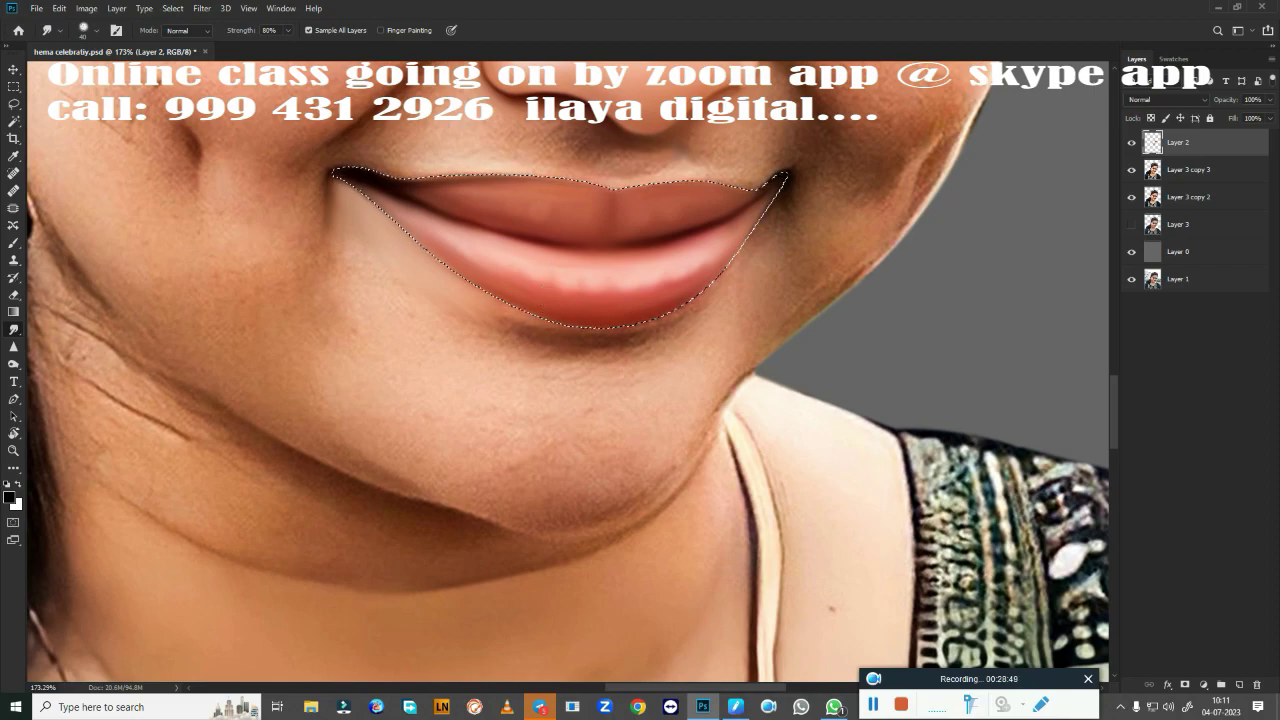
scroll(514, 349, "up", 3)
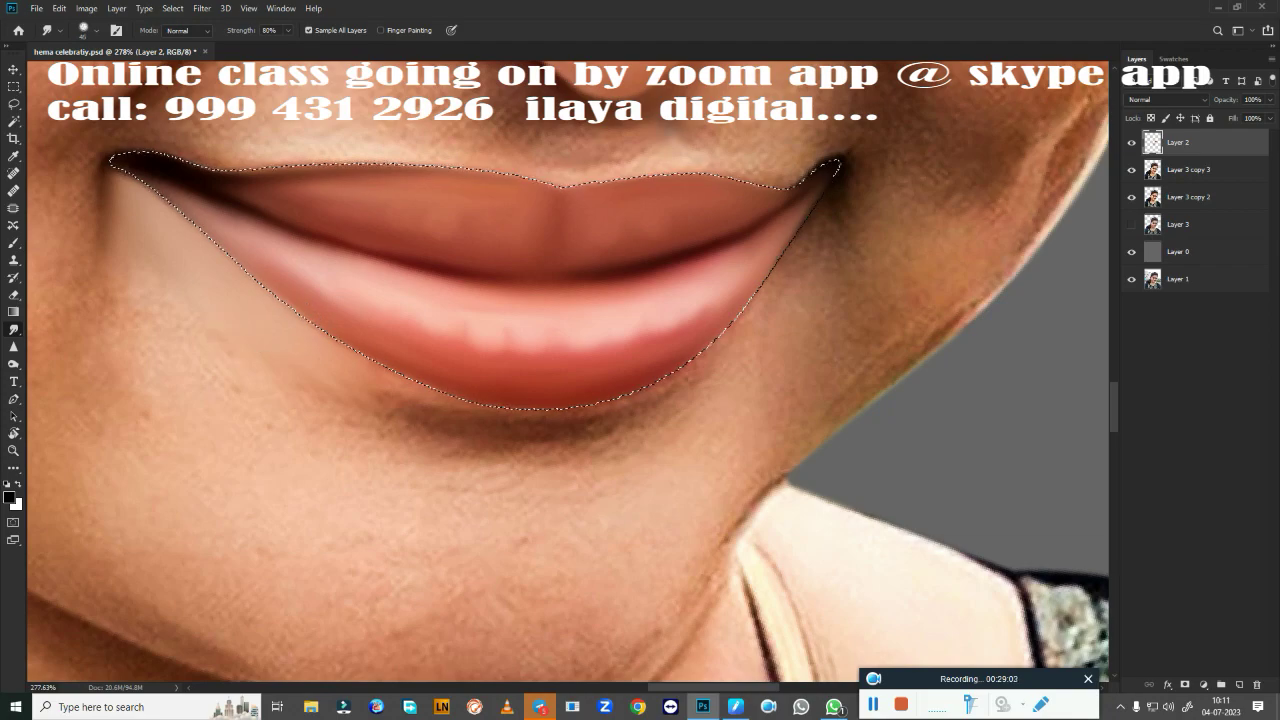
mouse_move(396, 398)
left_mouse_down()
mouse_move(443, 400)
mouse_move(349, 371)
mouse_move(410, 410)
mouse_move(286, 349)
mouse_move(343, 366)
left_mouse_up()
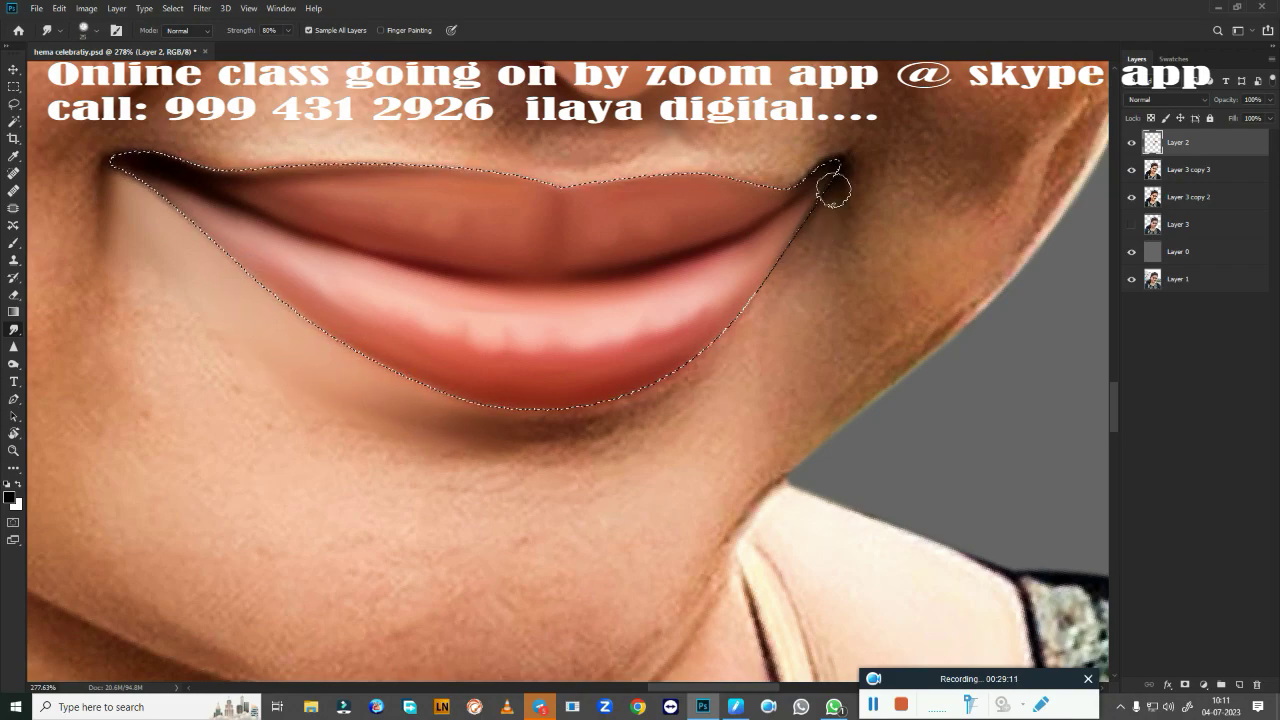
left_click_drag(826, 217, 828, 200)
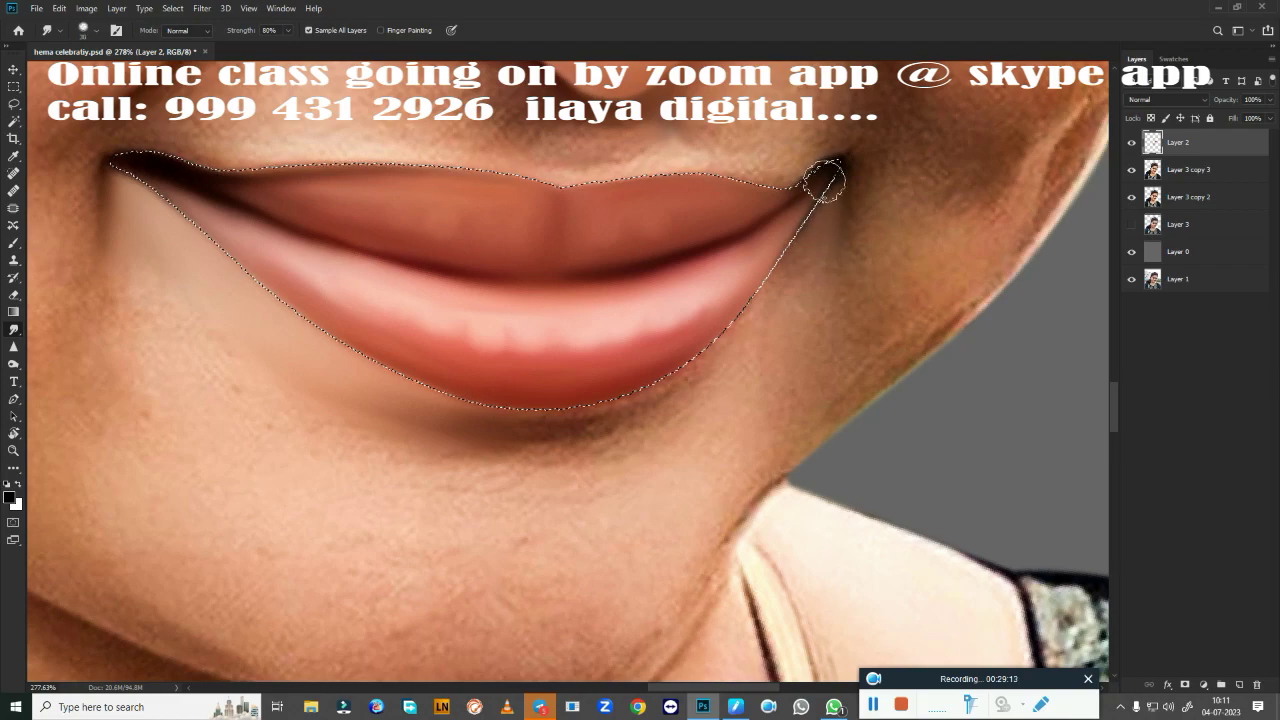
left_click_drag(802, 292, 812, 261)
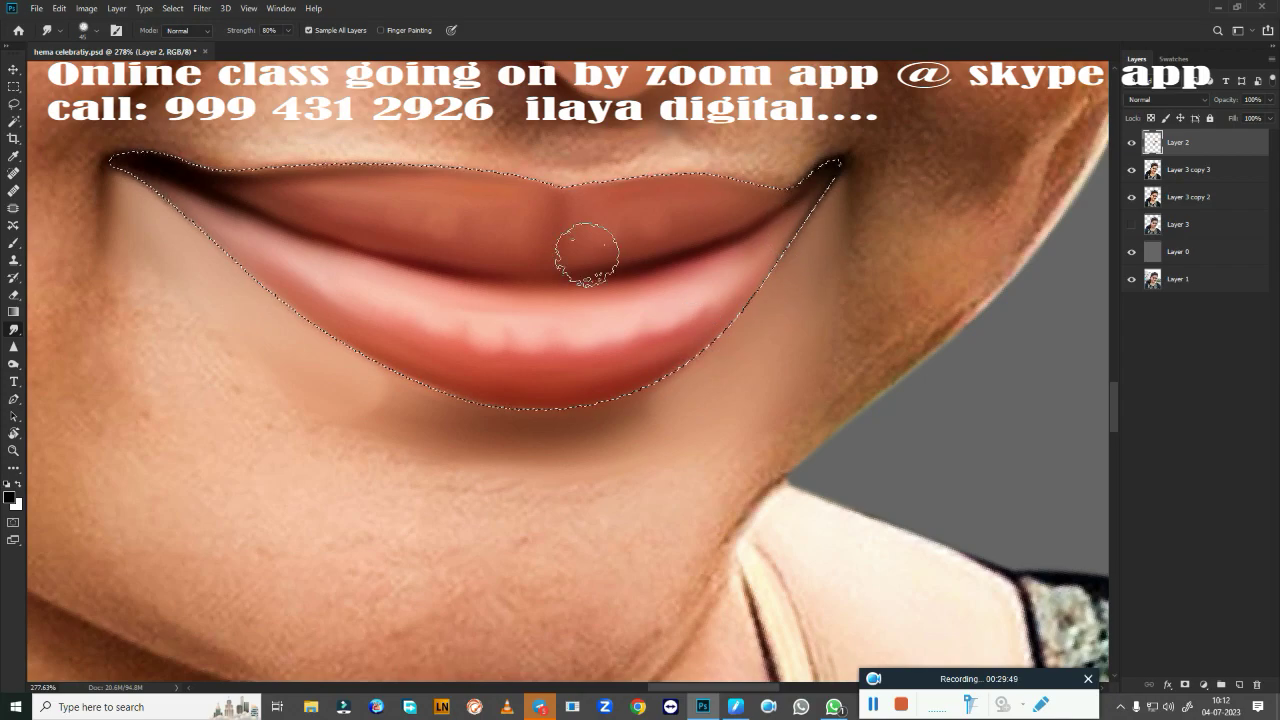
Zoom and pan to the upper lip's edge, resizing the smudge brush smaller then slightly larger.
scroll(663, 480, "down", 4)
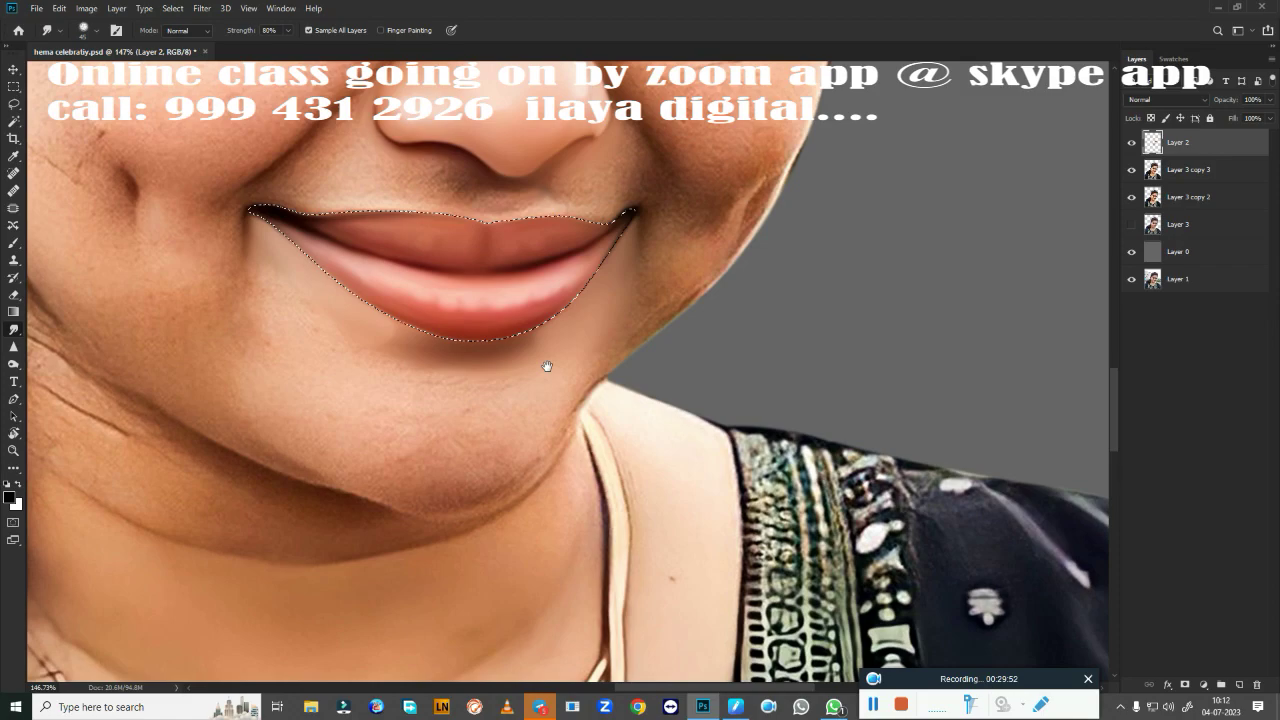
mouse_move(543, 366)
left_mouse_down()
mouse_move(543, 434)
mouse_move(570, 416)
left_mouse_up()
scroll(585, 418, "up", 2)
scroll(650, 440, "up", 2)
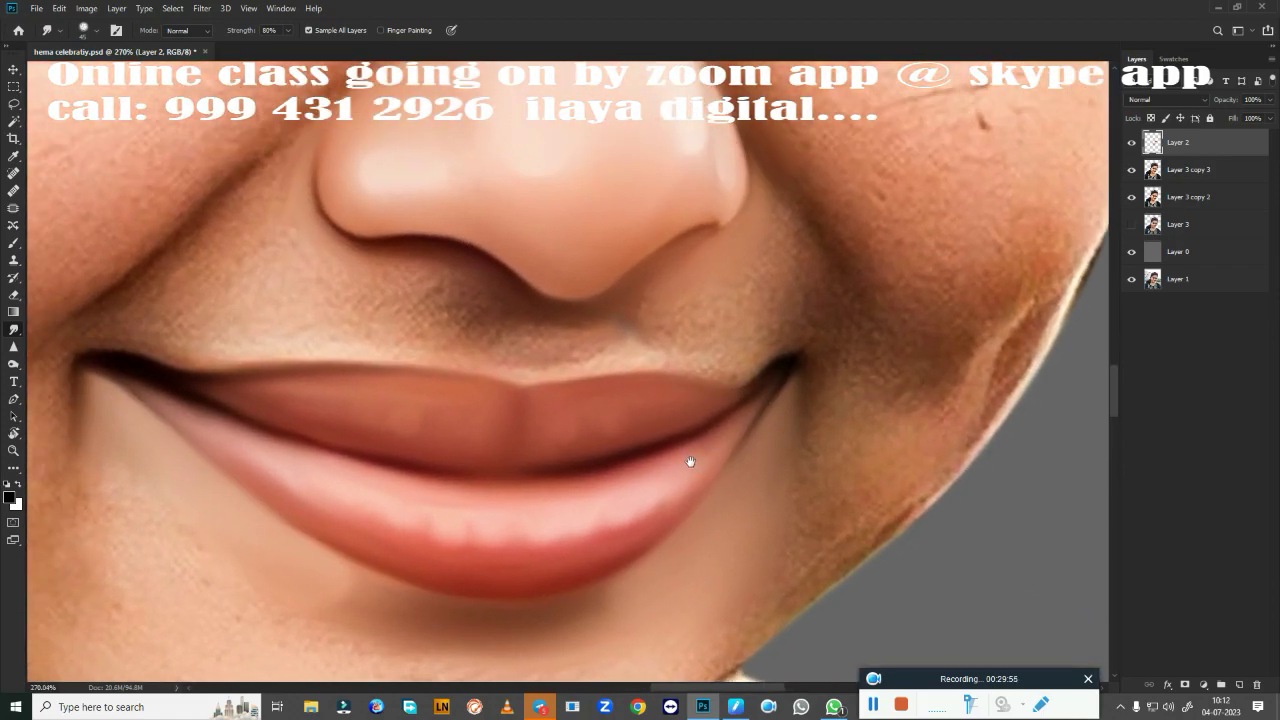
scroll(693, 455, "up", 1)
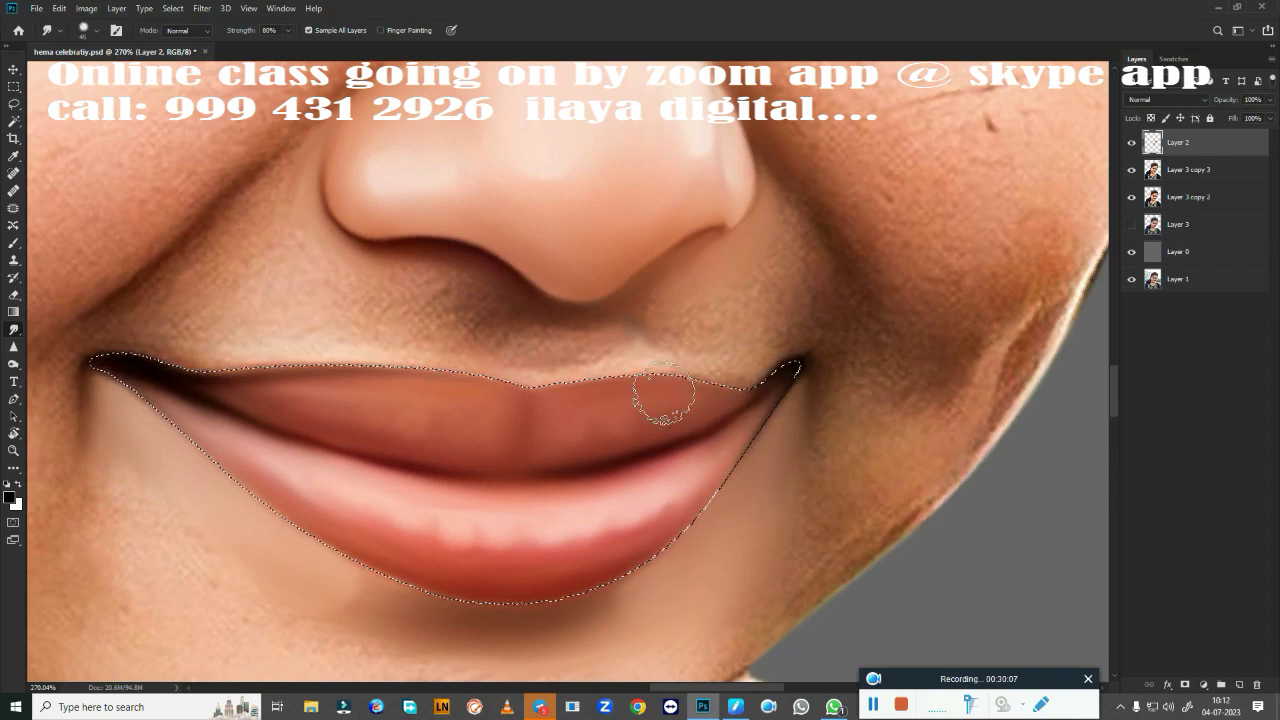
scroll(682, 471, "up", 1)
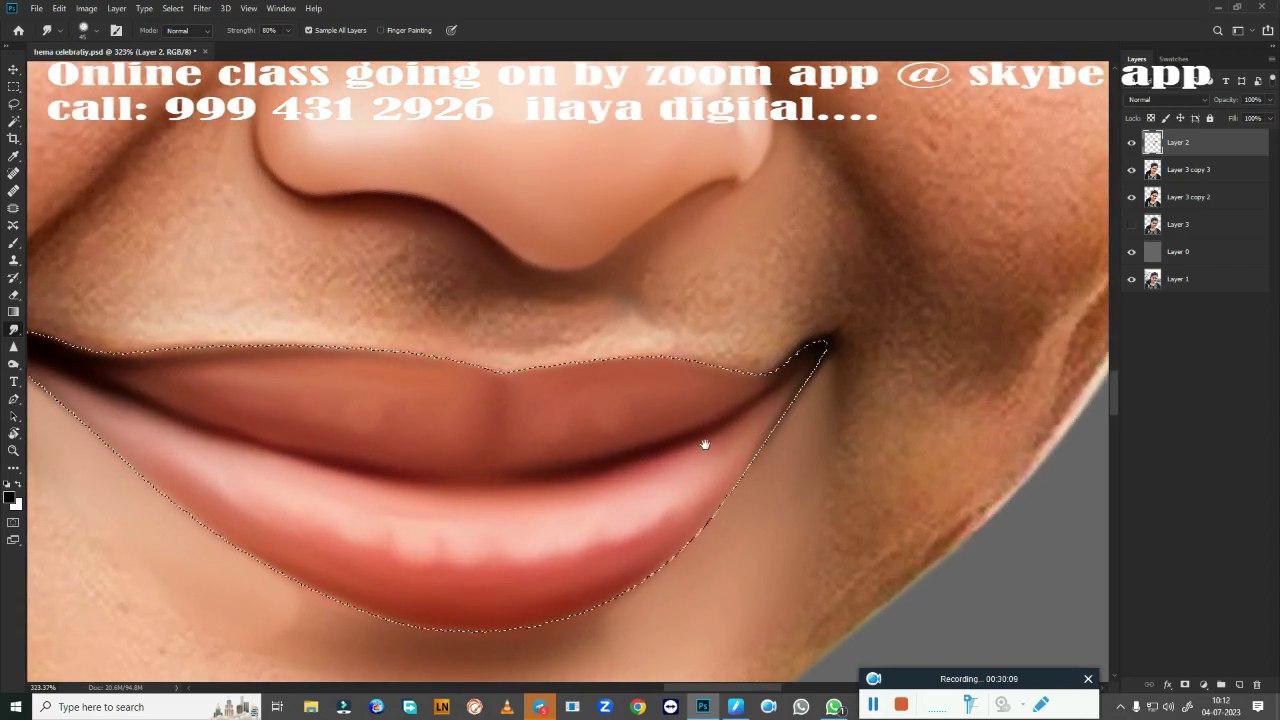
scroll(703, 443, "up", 1)
scroll(734, 463, "up", 1)
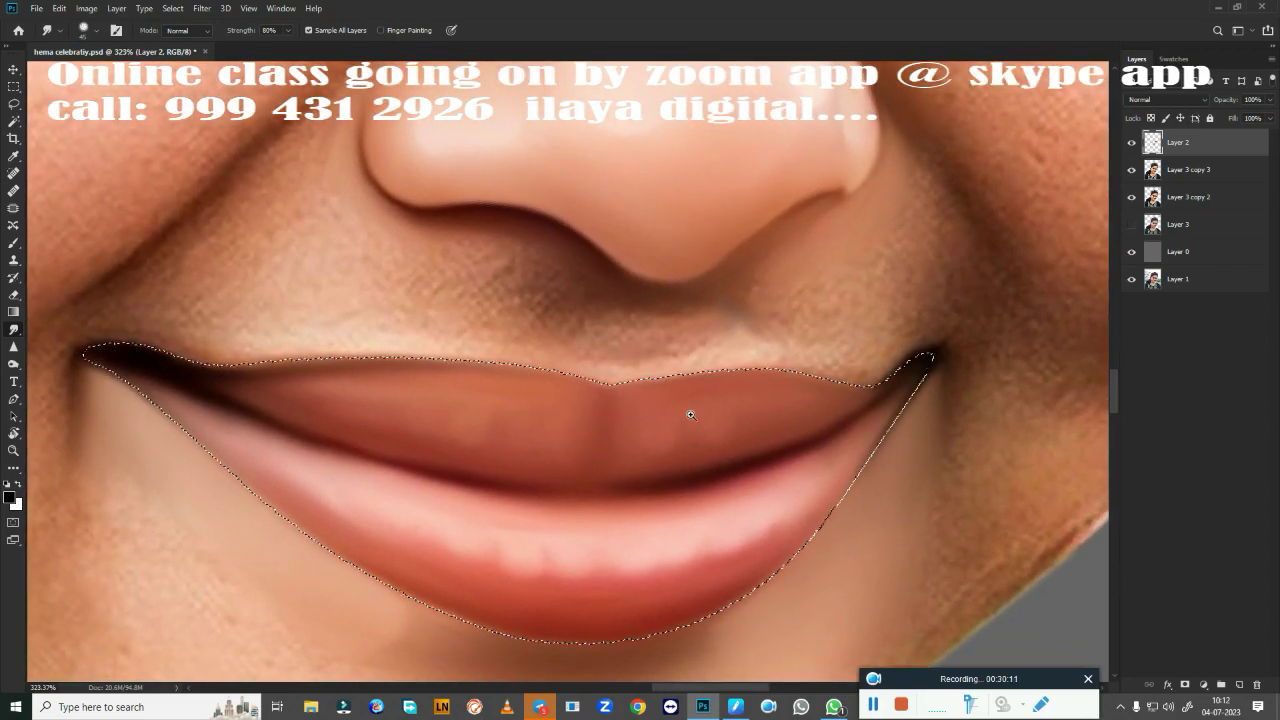
scroll(694, 414, "up", 1)
key("bracketleft")
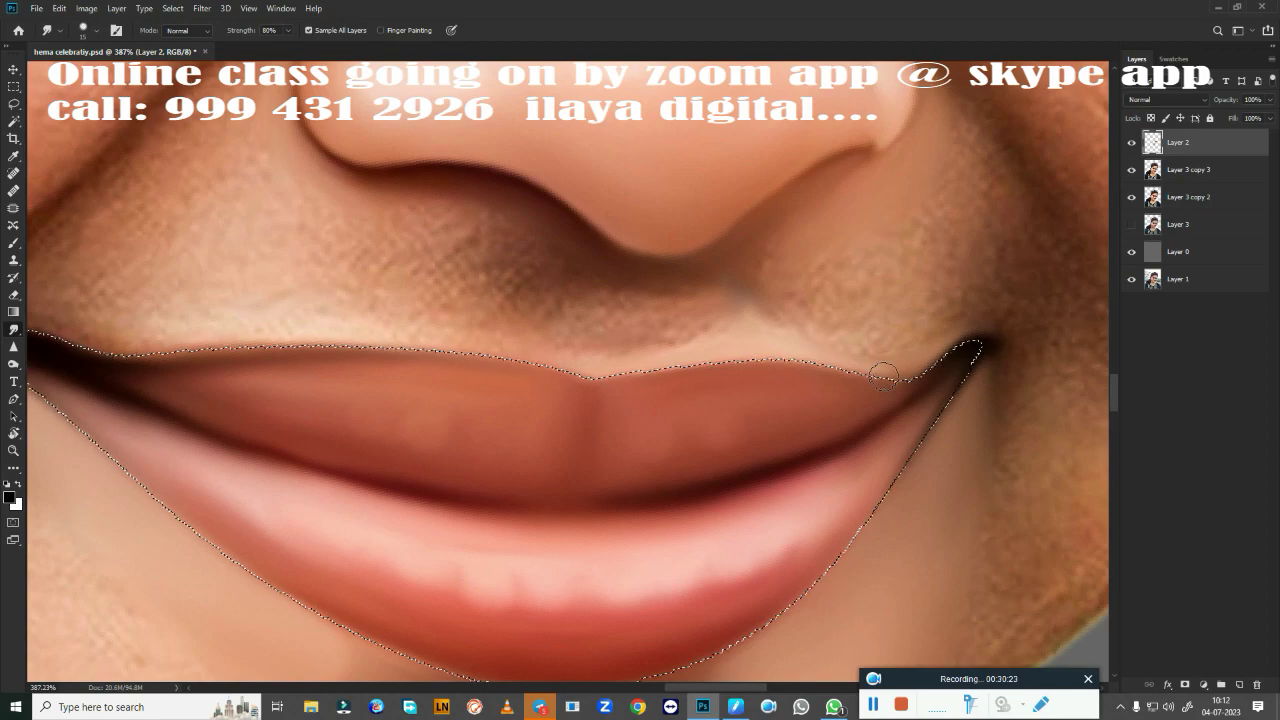
key("bracketright")
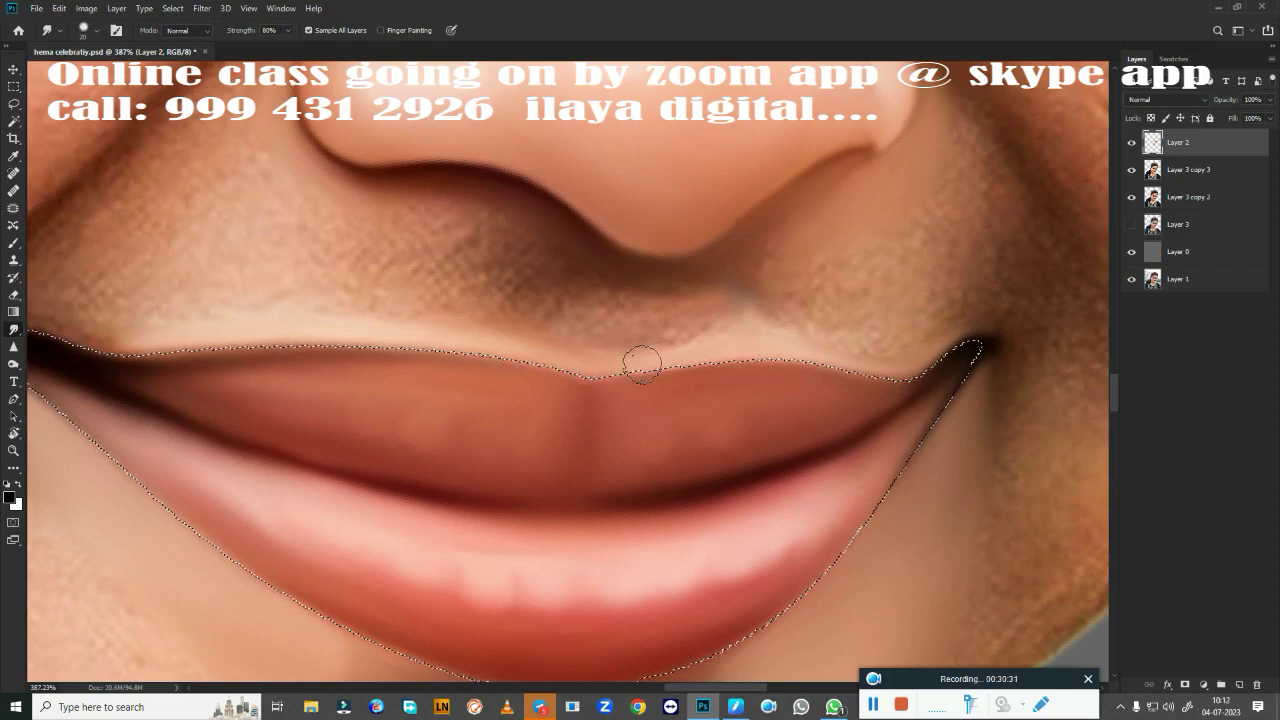
scroll(566, 400, "left", 5)
scroll(540, 350, "left", 1)
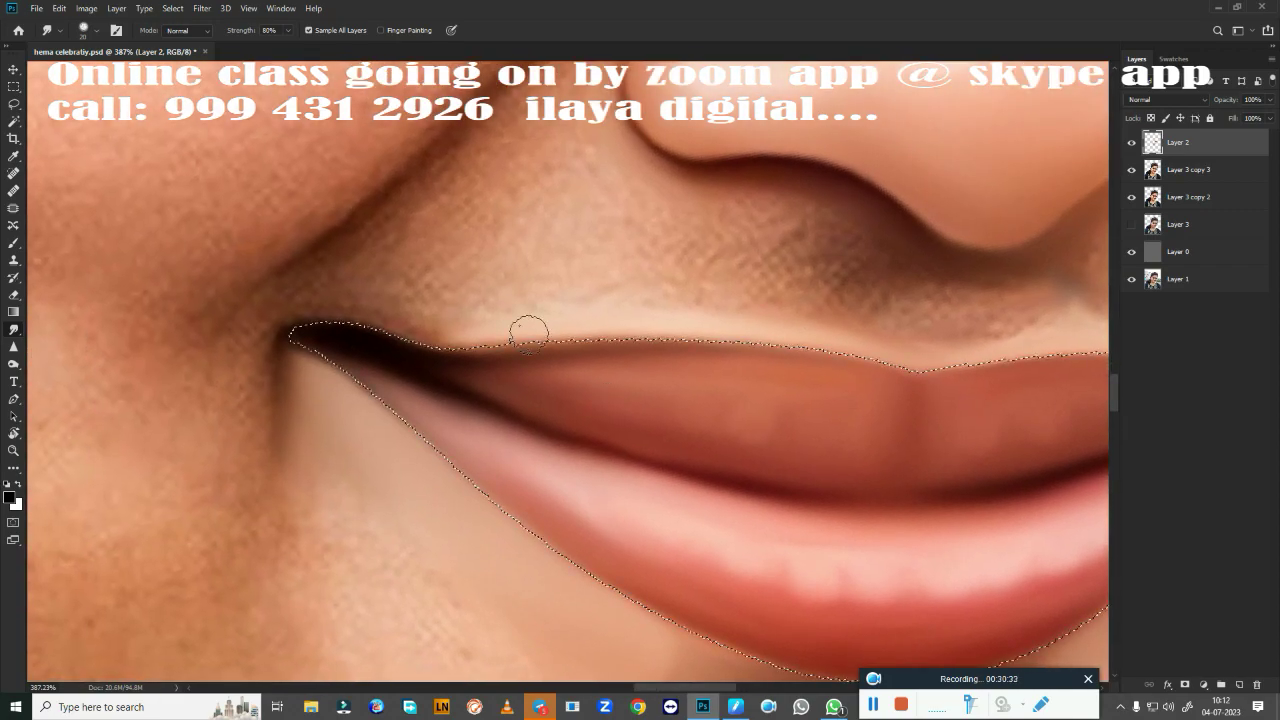
Center the view on the nose and mouth and hide Layer 2 to see the original skin.
left_click_drag(549, 354, 342, 415)
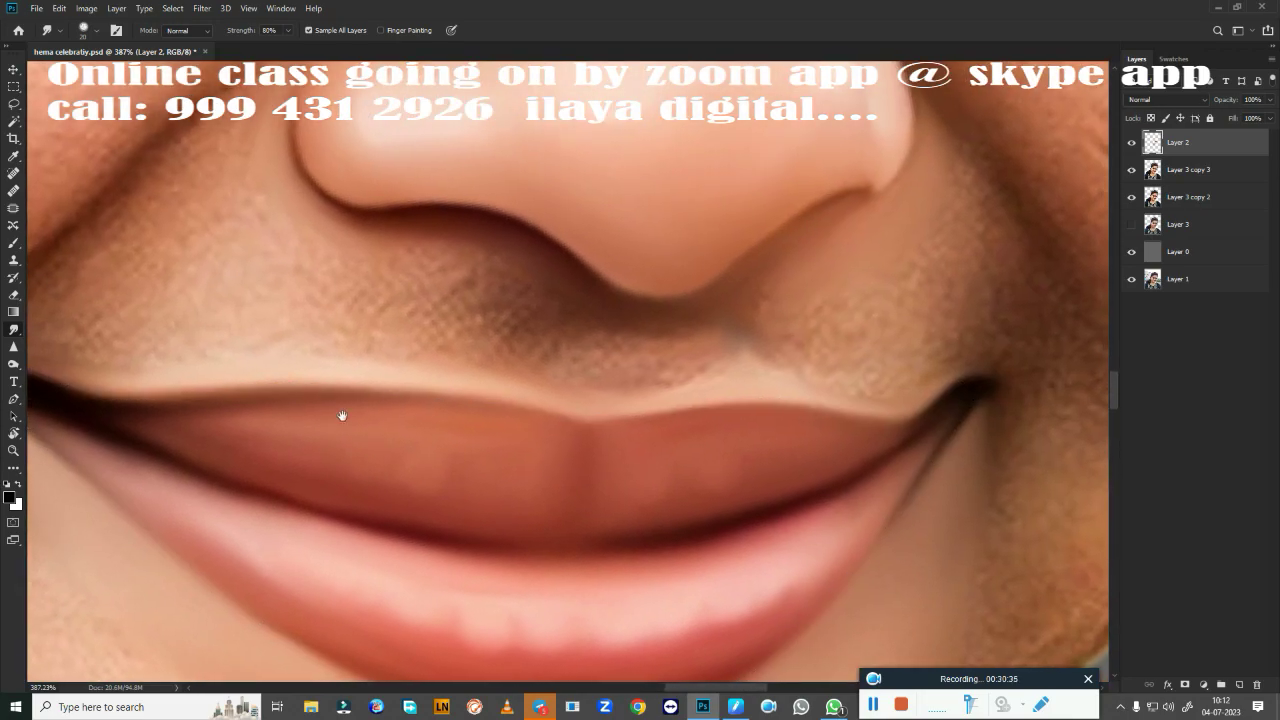
scroll(640, 368, "down", 1)
scroll(603, 374, "down", 3)
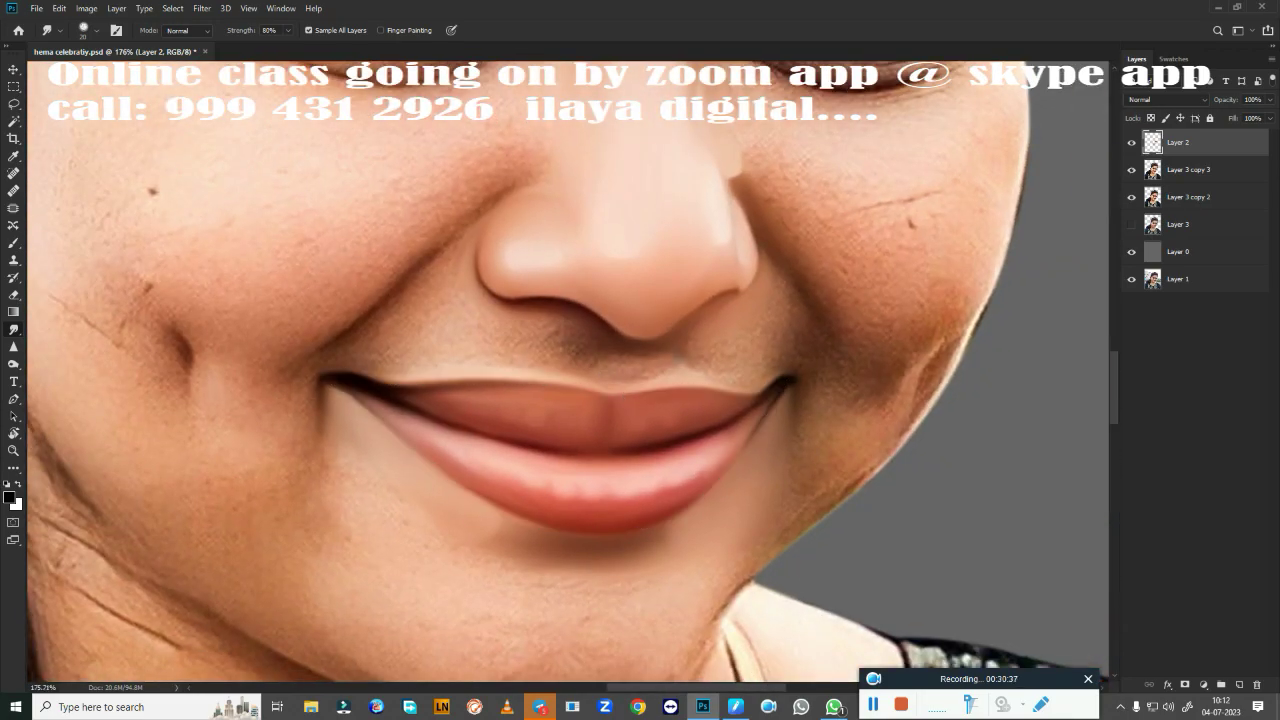
scroll(544, 444, "down", 4)
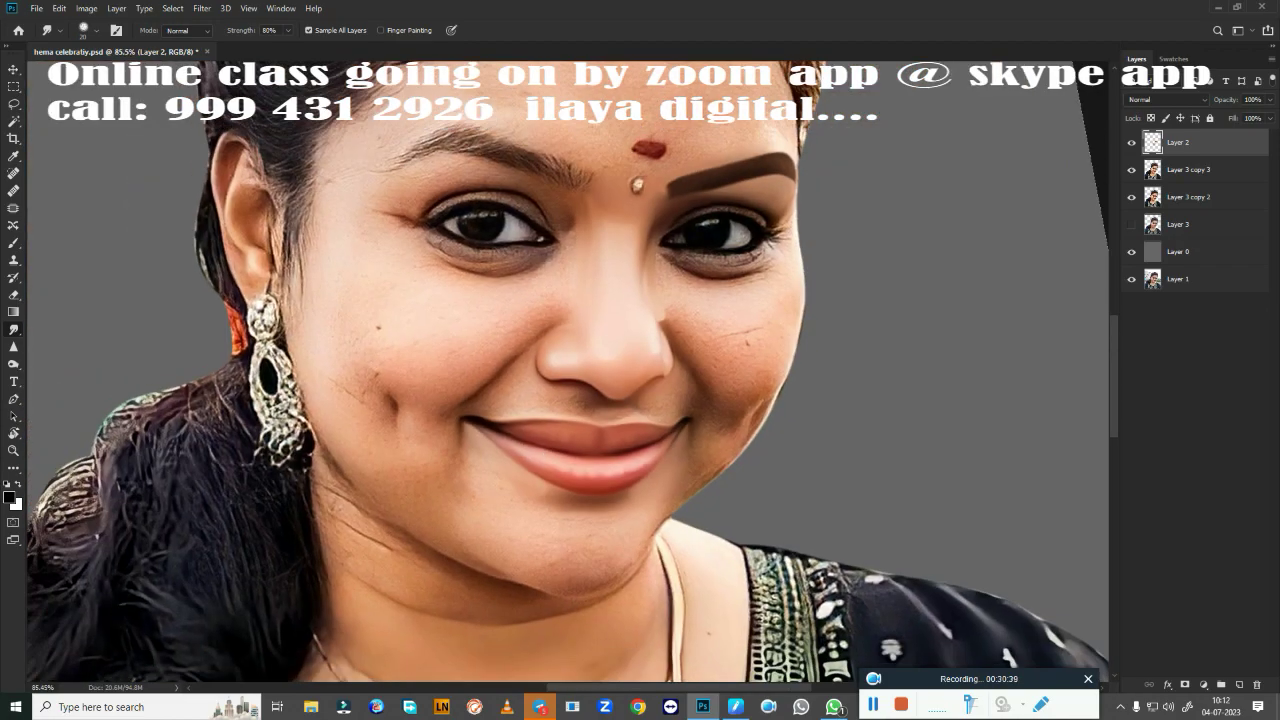
scroll(651, 457, "up", 4)
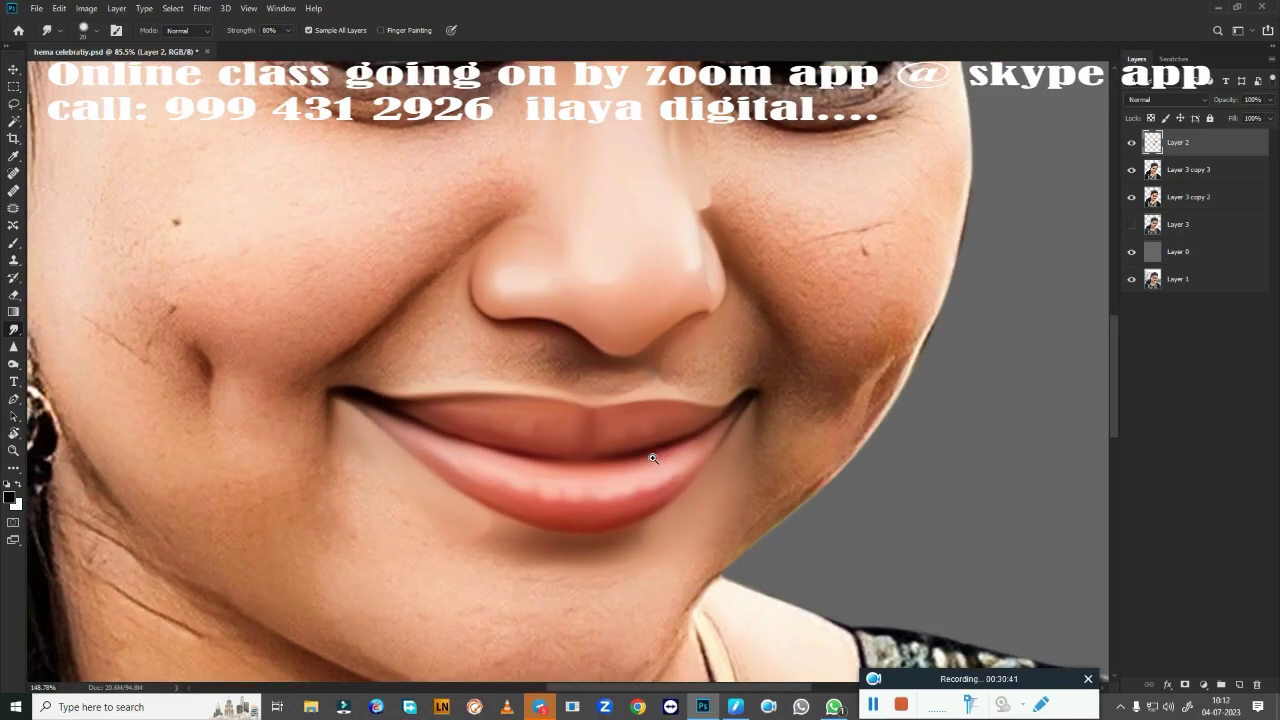
scroll(546, 329, "up", 2)
scroll(686, 509, "up", 1)
scroll(497, 422, "up", 1)
scroll(497, 422, "down", 3)
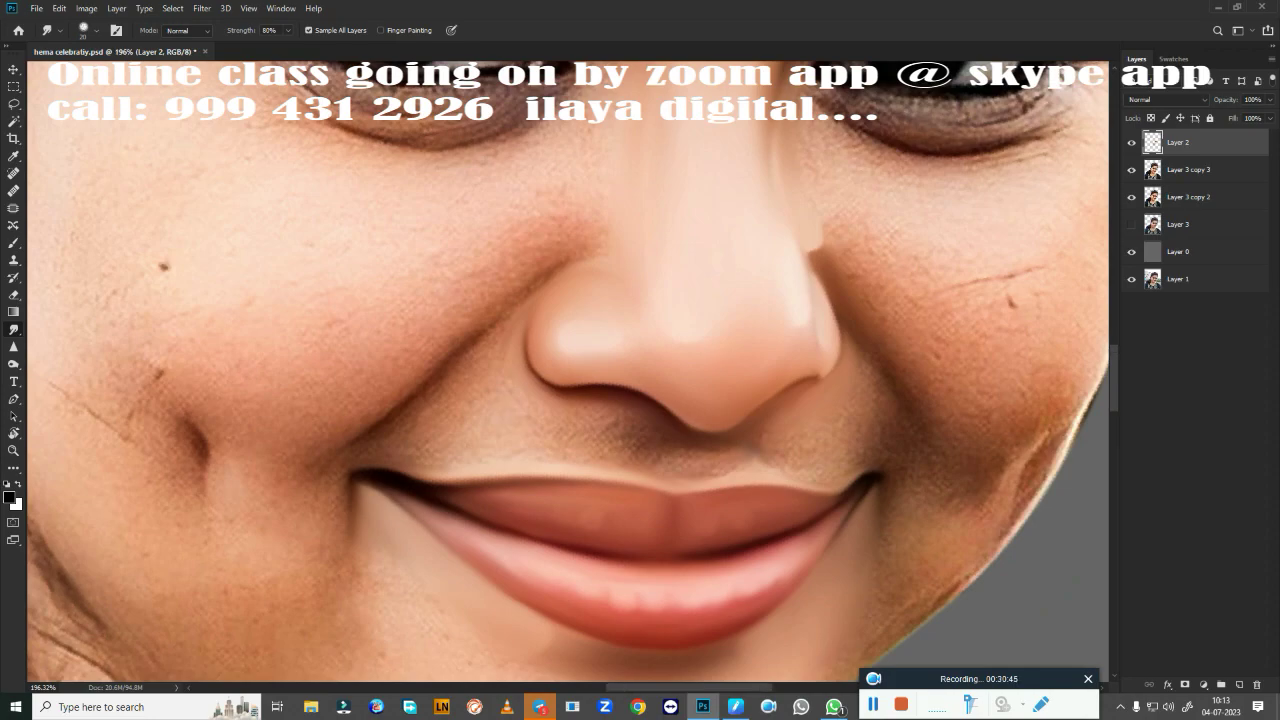
key("p")
left_click(1132, 143)
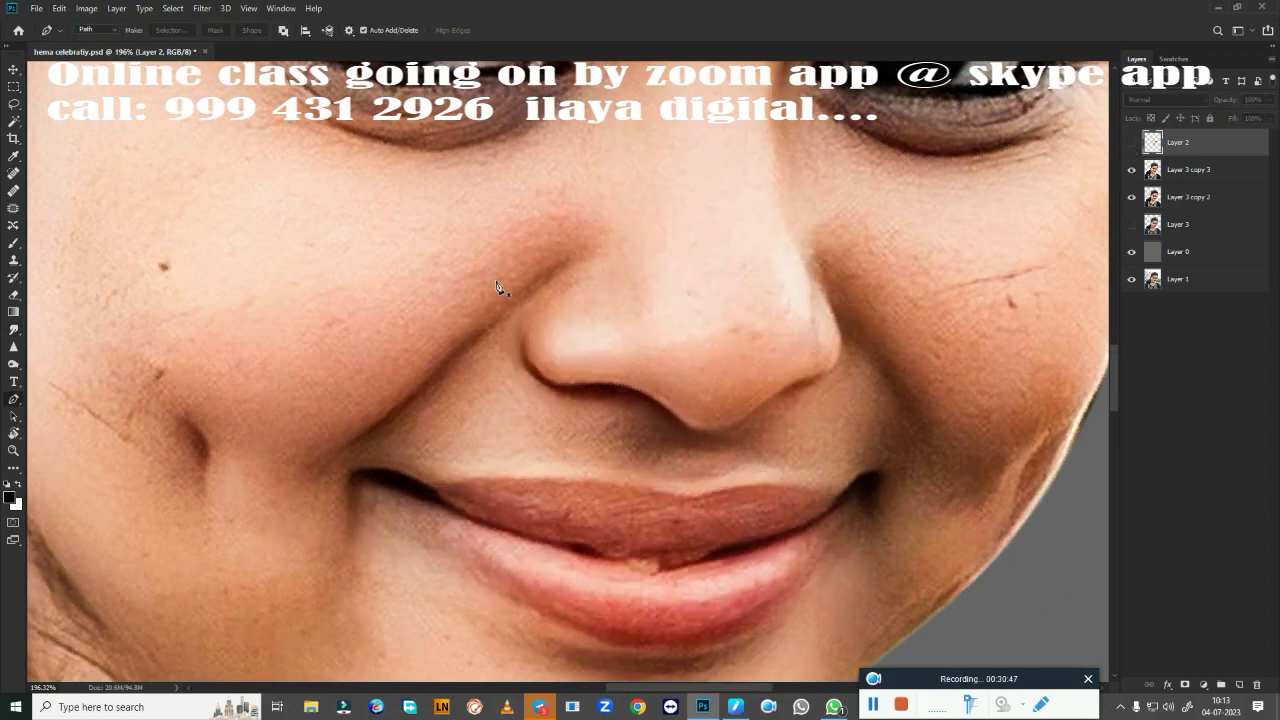
Outline the skin from the left nostril, around the mouth below the lower lip, to the right nostril as a selection.
left_click(564, 268)
left_click_drag(374, 430, 357, 442)
left_click_drag(472, 607, 481, 609)
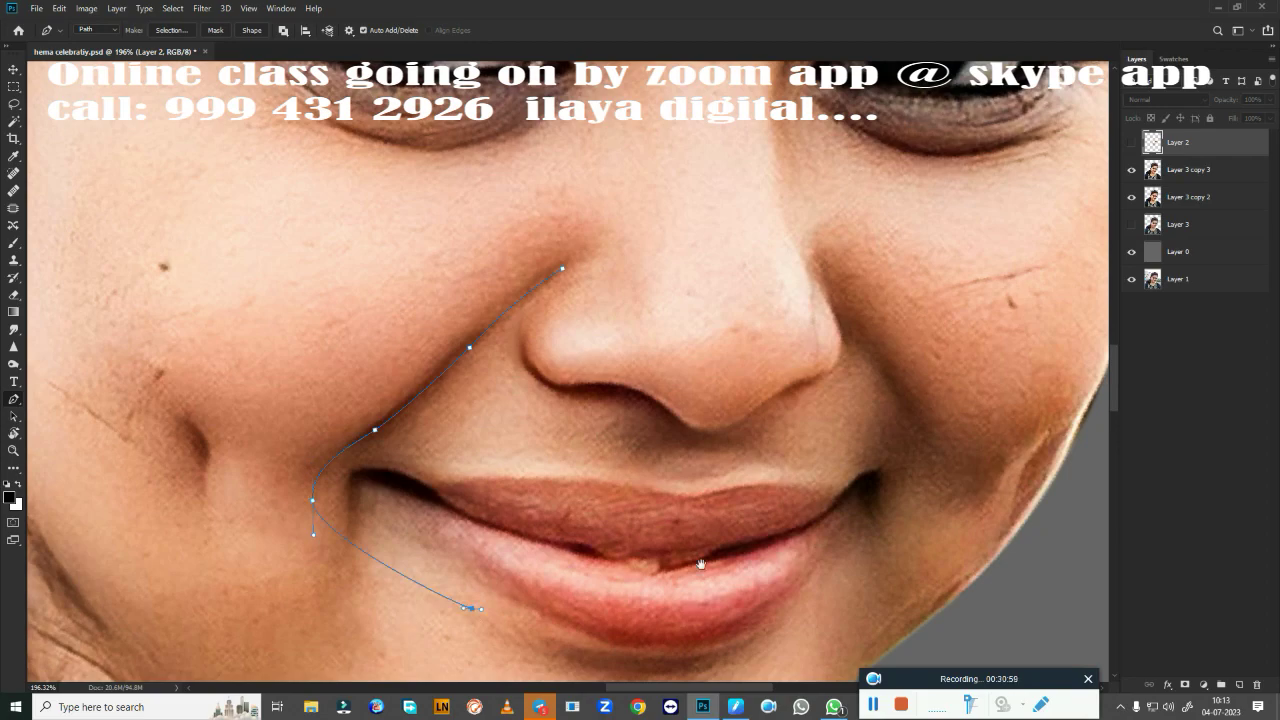
left_click_drag(729, 565, 500, 556)
left_click(653, 560)
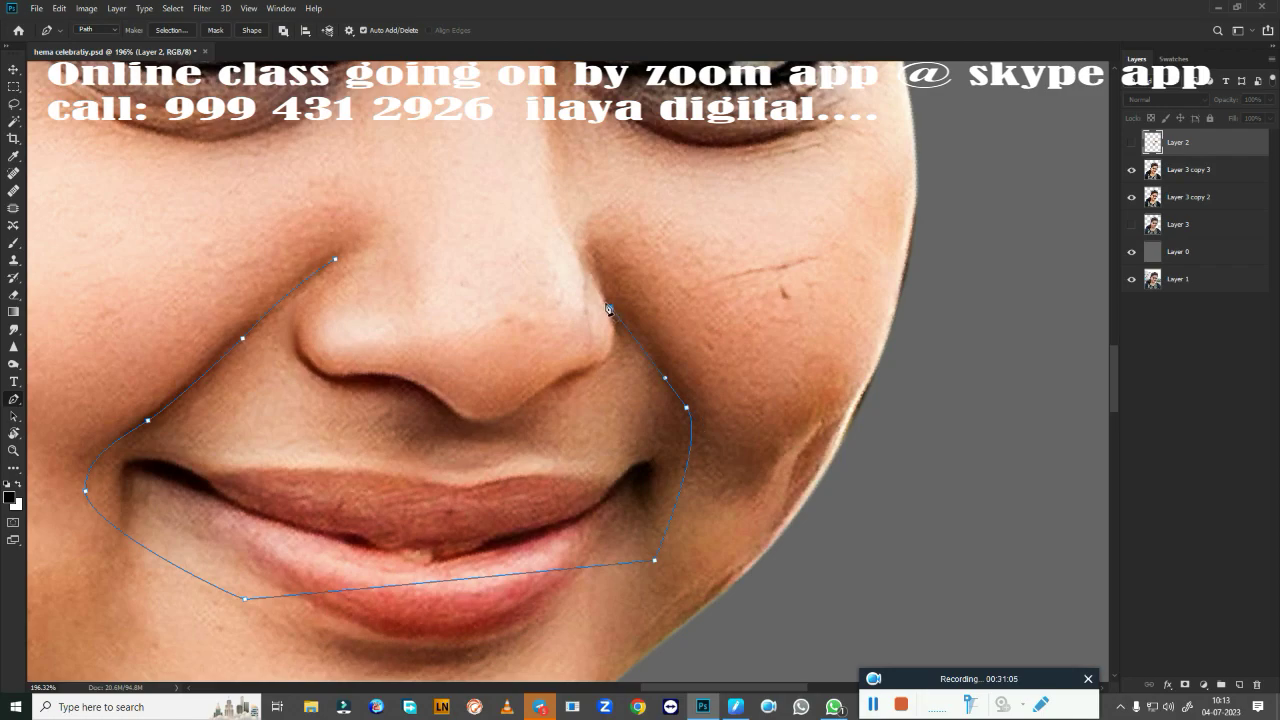
left_click(369, 272)
key("ctrl+Return")
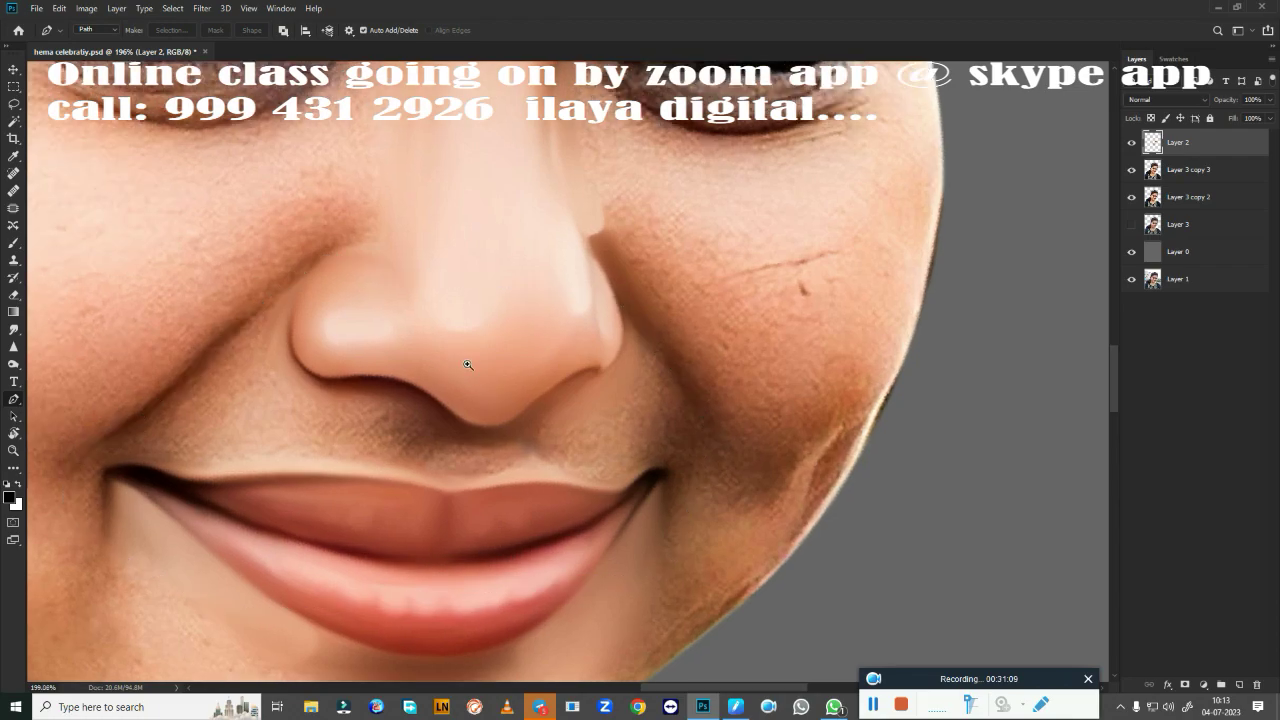
left_click_drag(467, 365, 523, 363)
Feather the nose-to-mouth selection by 2 pixels and select the Smudge tool.
key("ctrl+z")
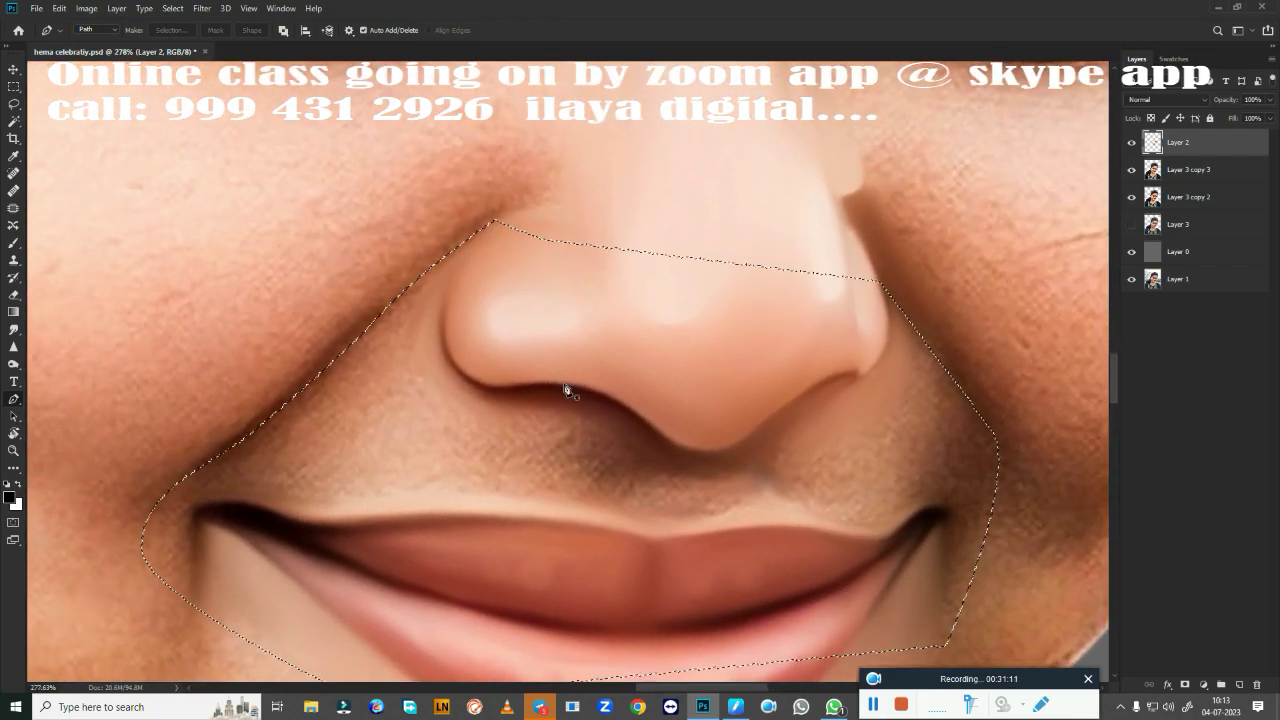
key("shift+F6")
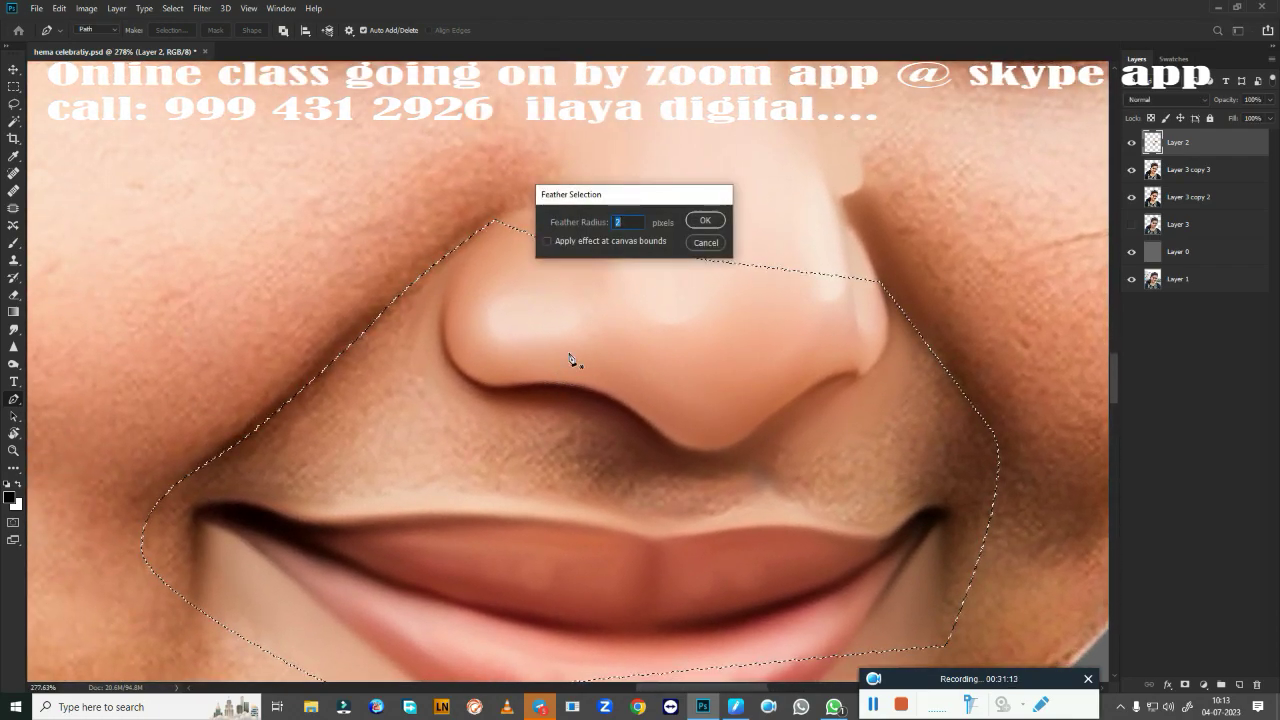
key("Return")
key("r")
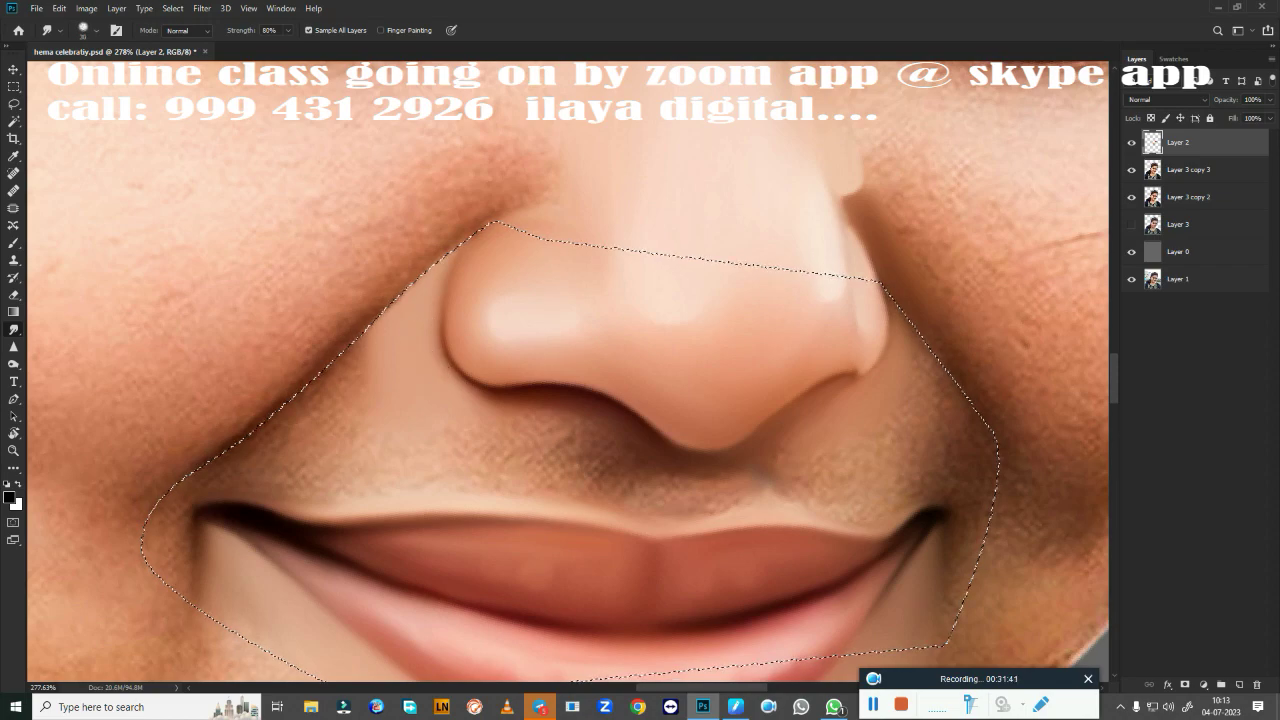
Smudge the skin beside the nose near the mouth, then toggle Layer 2 to compare with the original.
left_click_drag(386, 409, 277, 439)
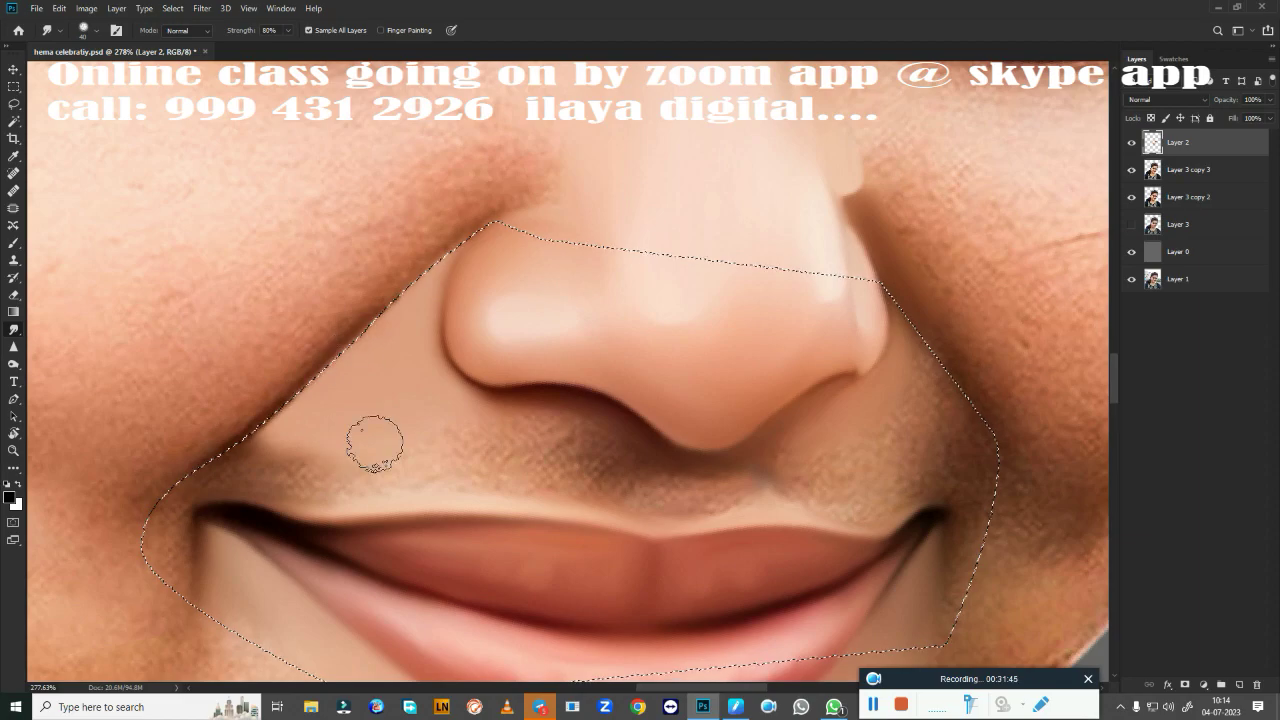
left_click_drag(371, 437, 215, 463)
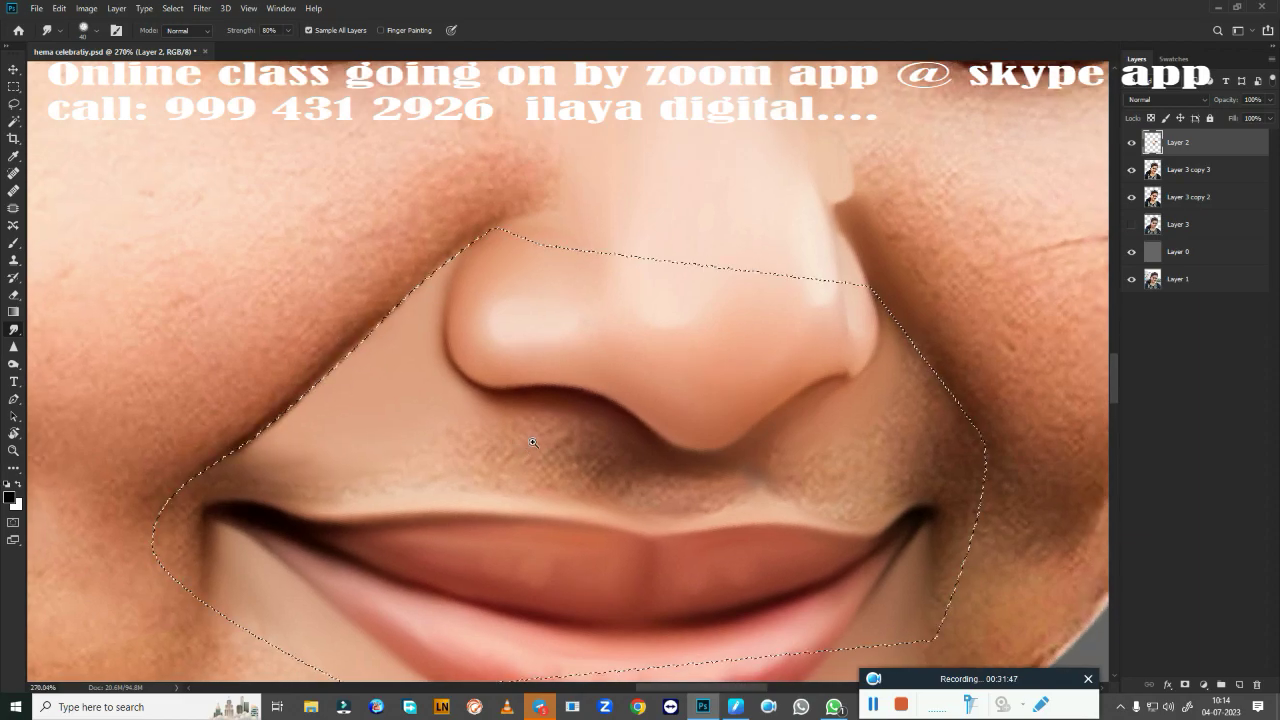
scroll(786, 263, "up", 2)
scroll(543, 334, "down", 2)
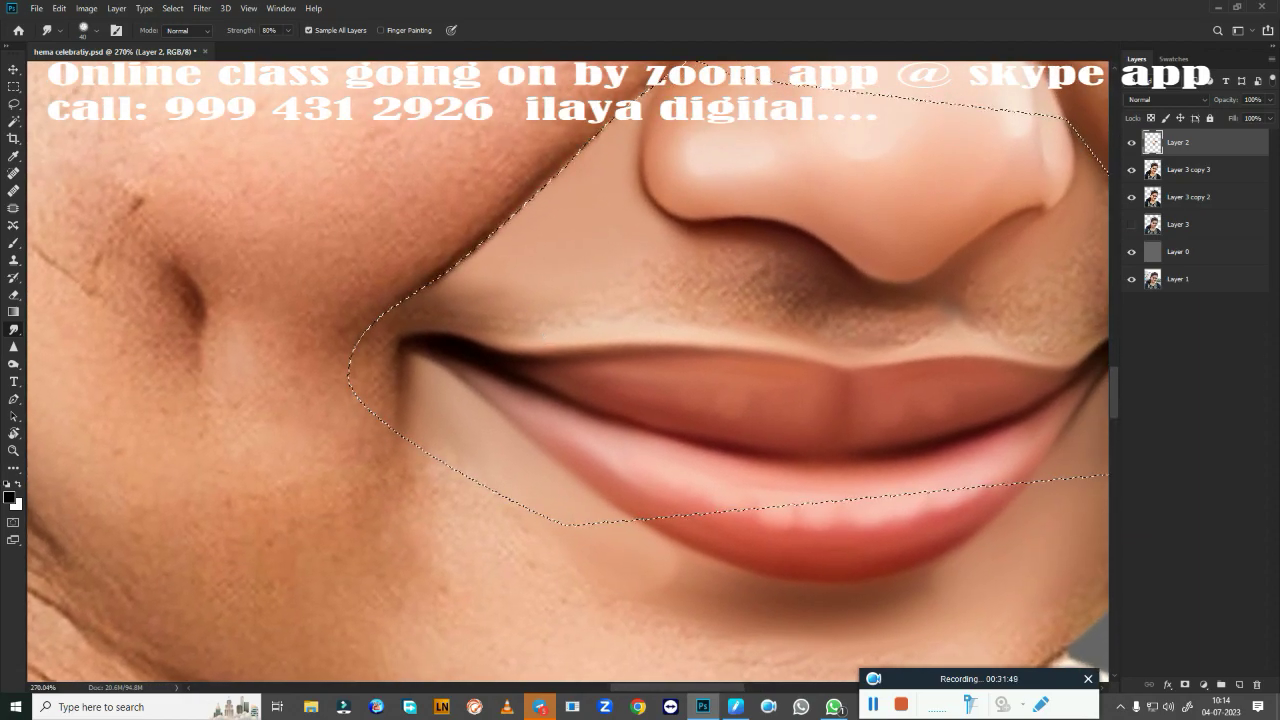
key("bracketleft")
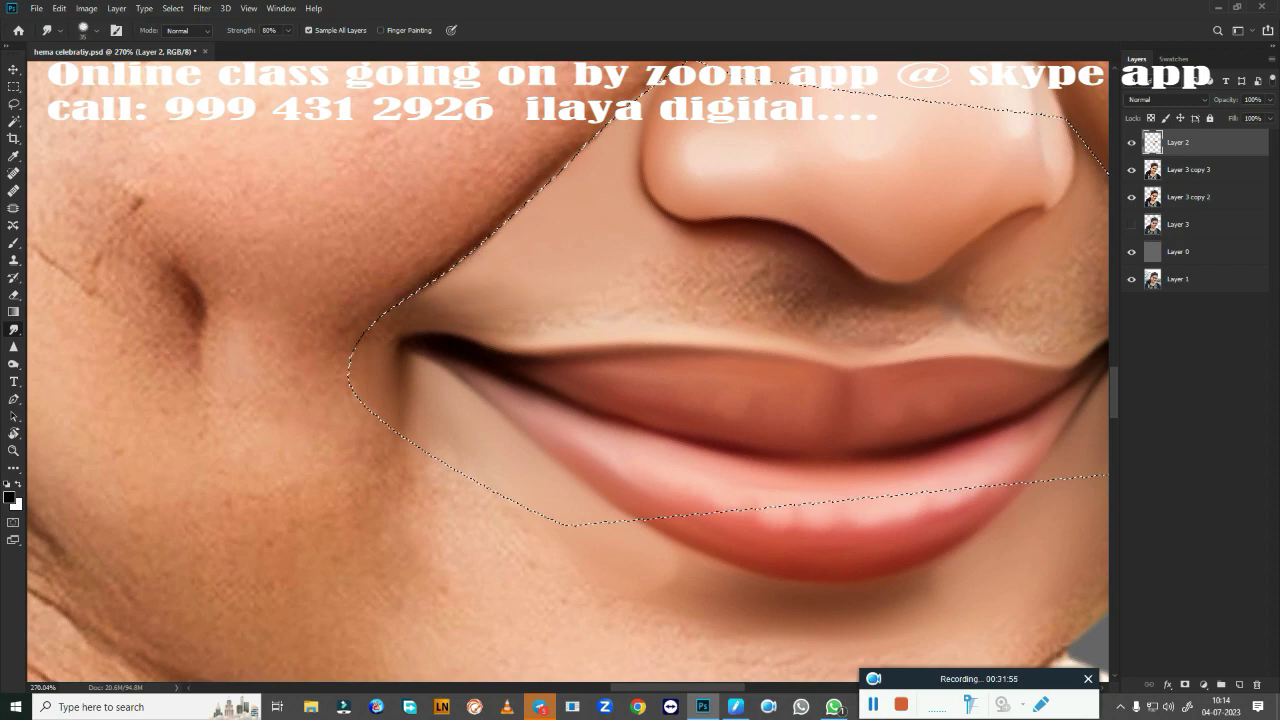
left_click(1131, 143)
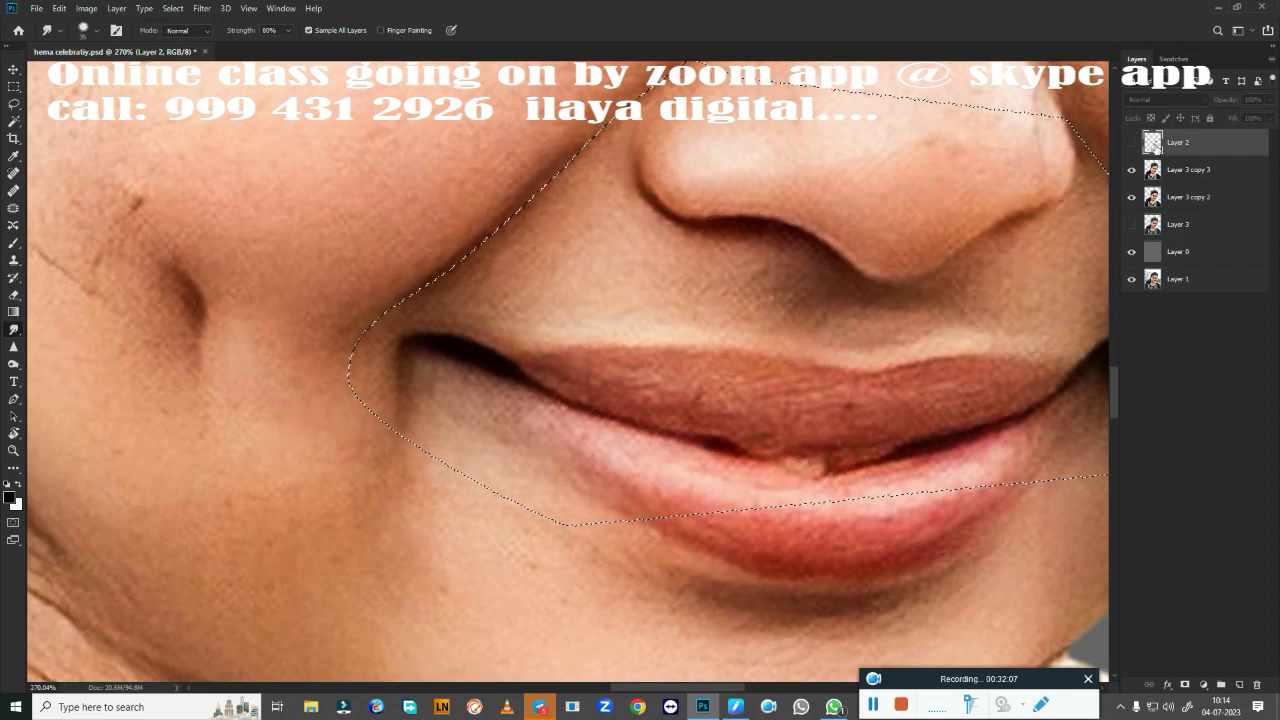
left_click(1131, 143)
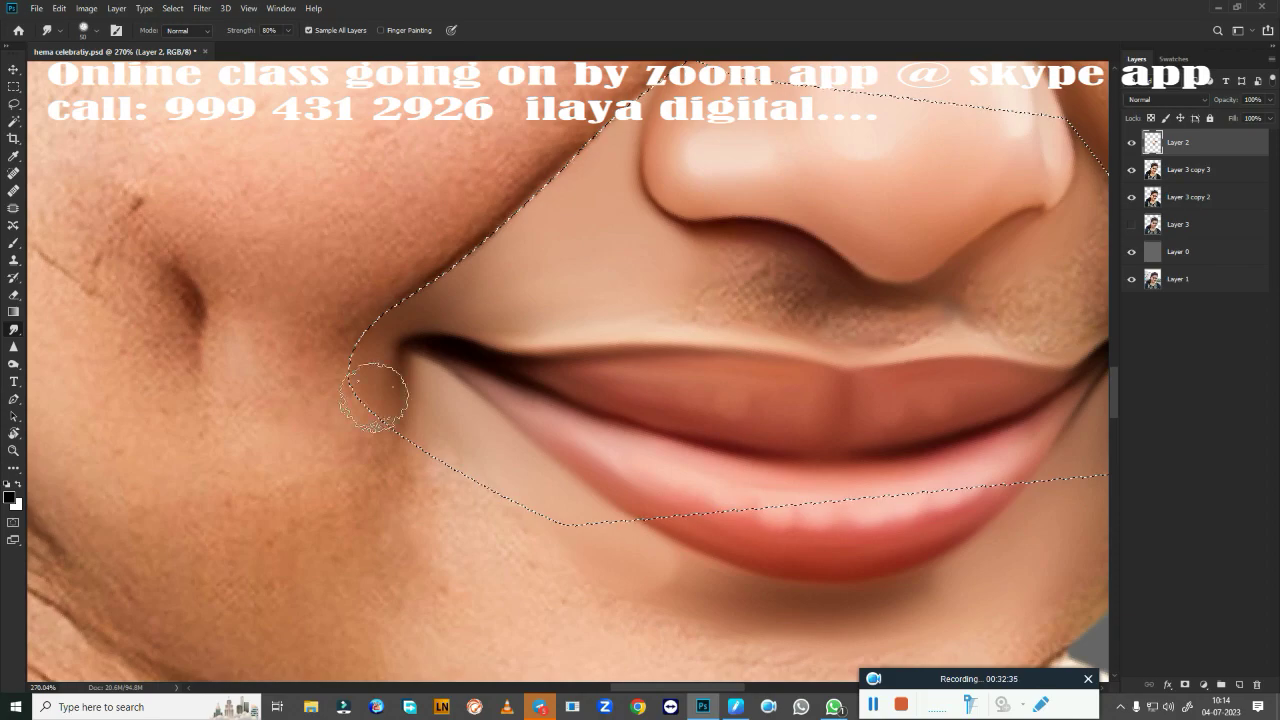
Smooth the skin between the nose and upper lip, under the nose, and along the right smile line.
left_click_drag(620, 432, 308, 431)
left_click_drag(636, 349, 566, 349)
left_click_drag(671, 326, 577, 366)
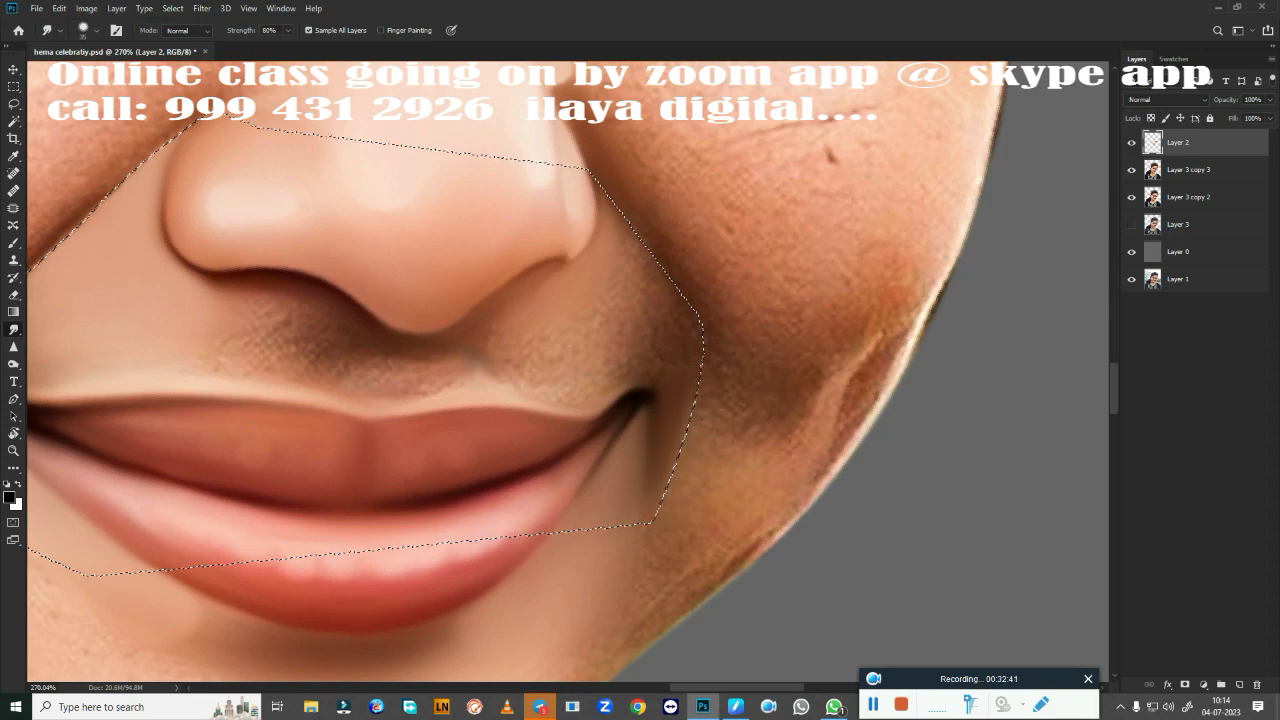
mouse_move(500, 334)
left_mouse_down()
mouse_move(508, 354)
mouse_move(509, 331)
left_mouse_up()
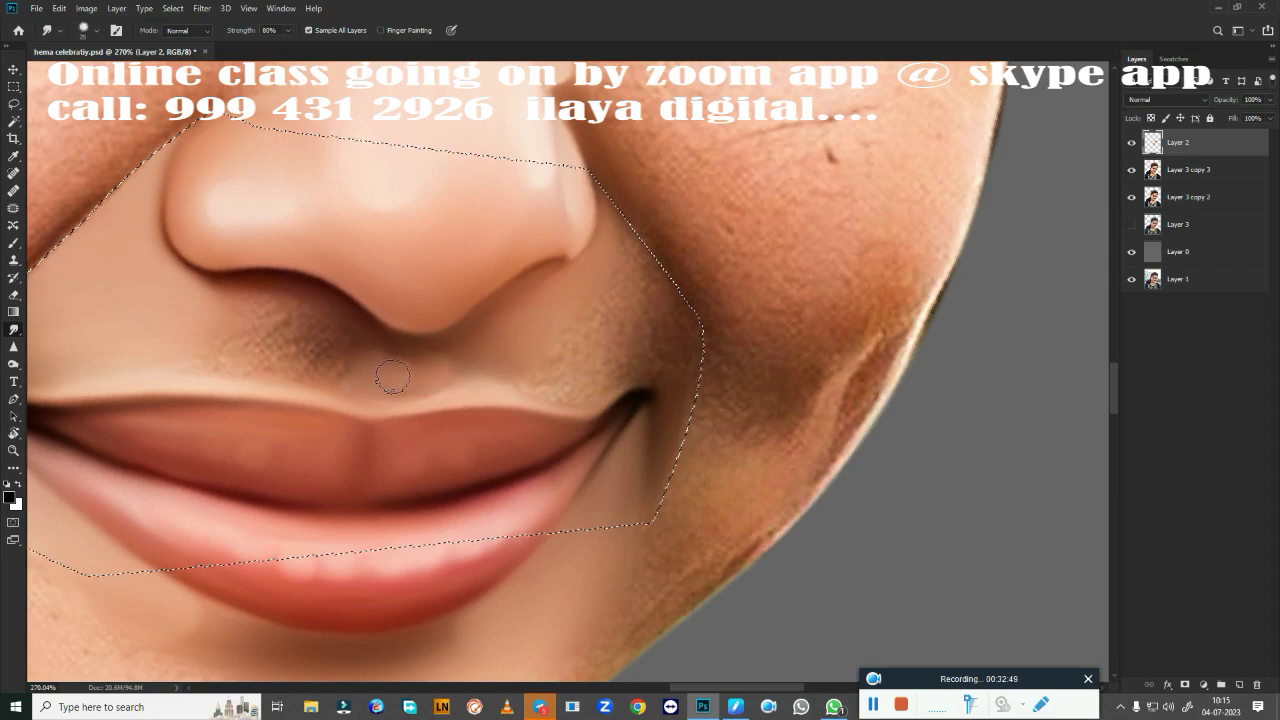
left_click_drag(388, 368, 392, 373)
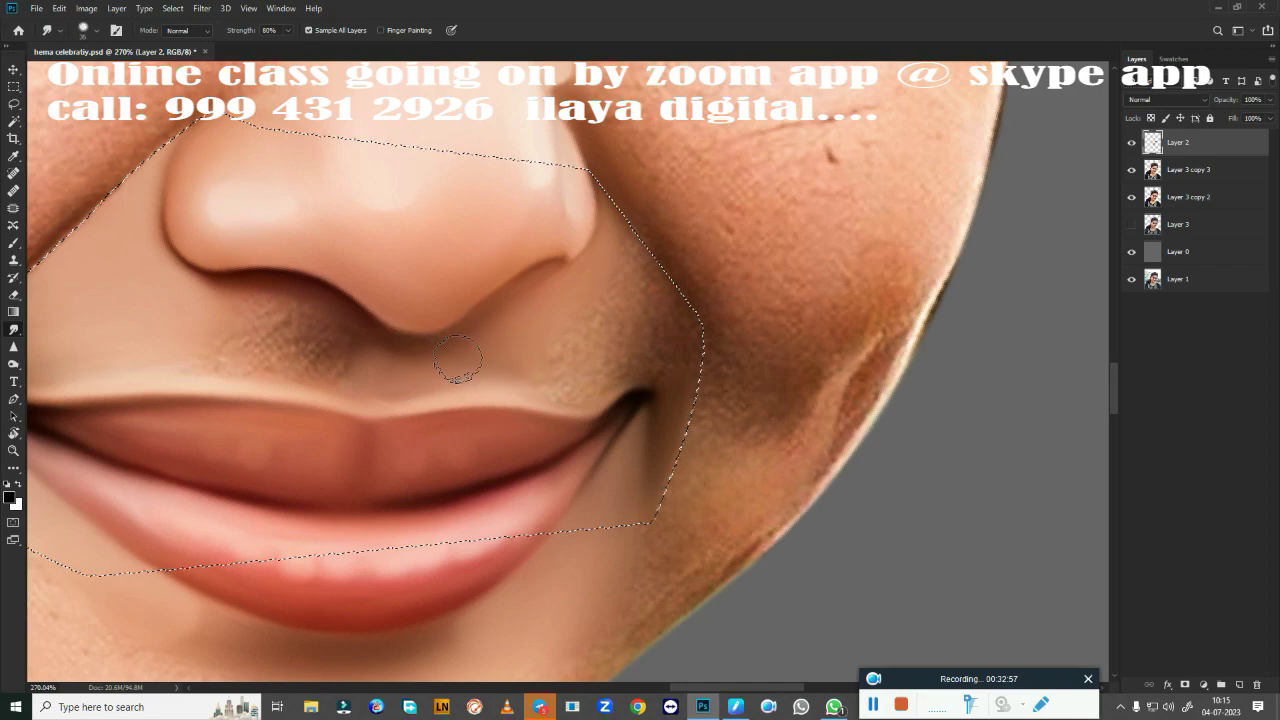
key("bracketright")
left_click_drag(578, 335, 632, 242)
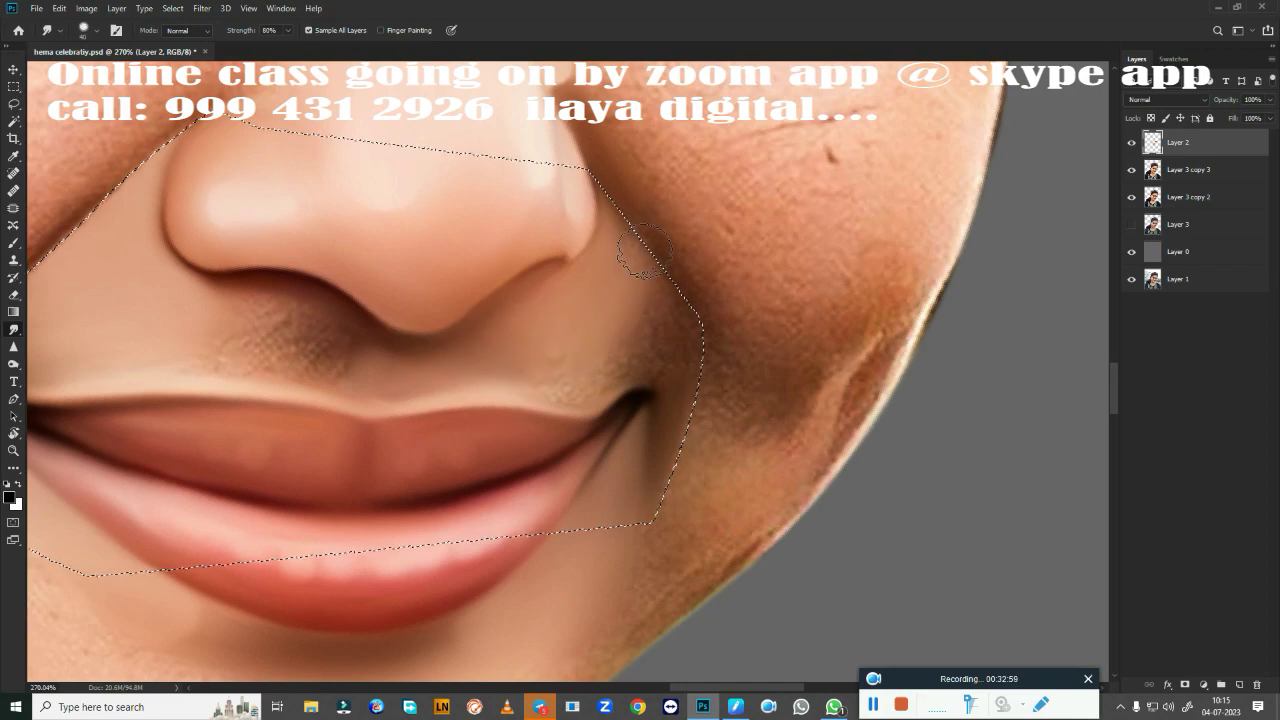
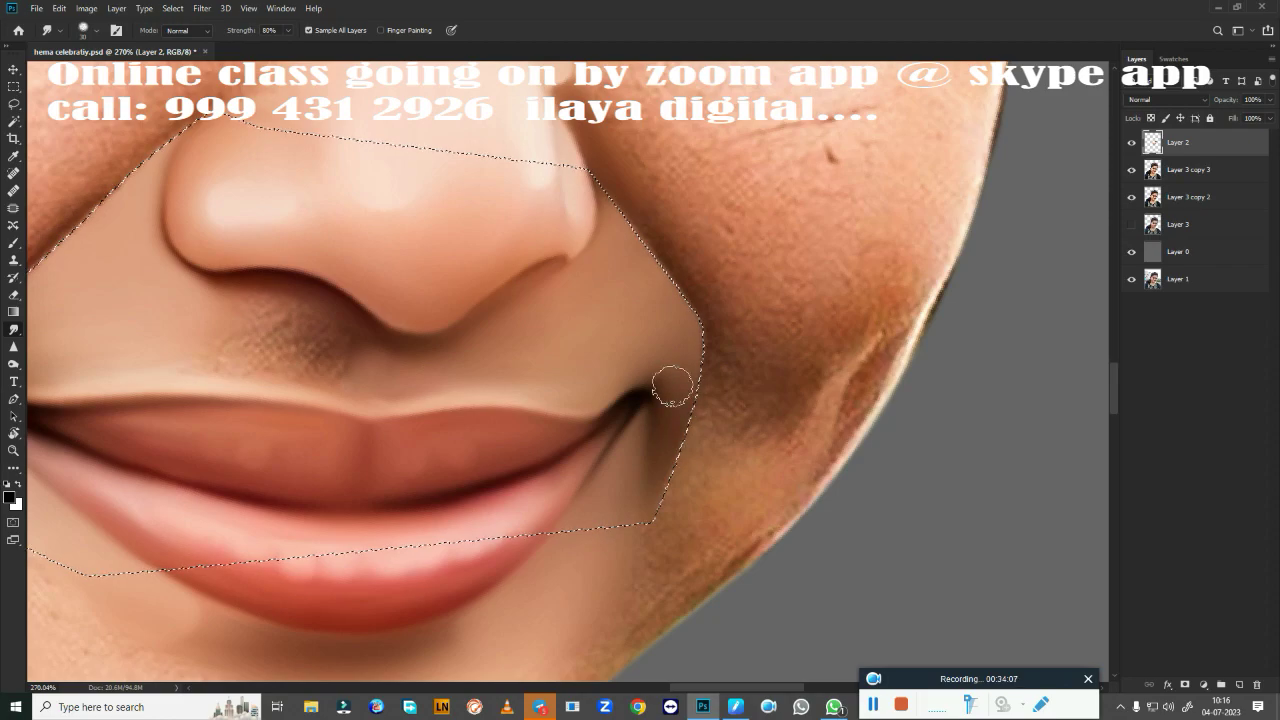
Zoom in on the upper lip and smudge away the shadow under the nostril.
key("ctrl+0")
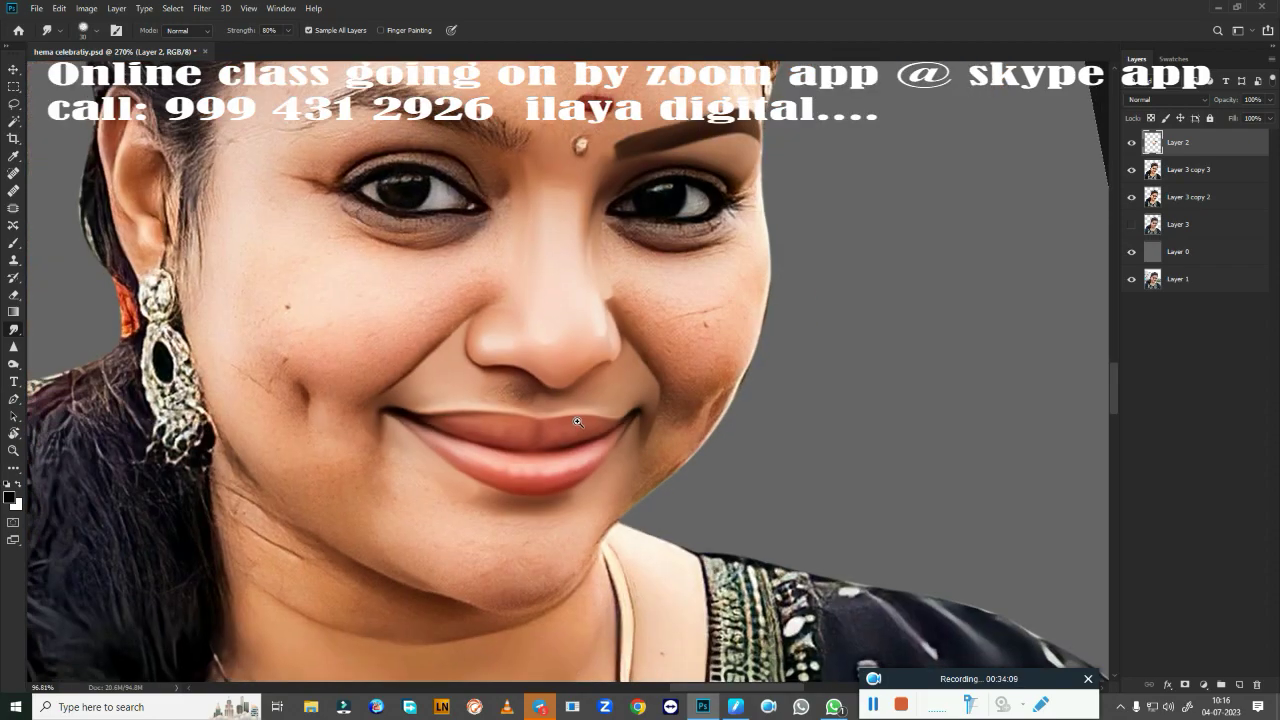
left_click(542, 425, "ctrl")
left_click(542, 425, "ctrl")
left_click(542, 425, "ctrl")
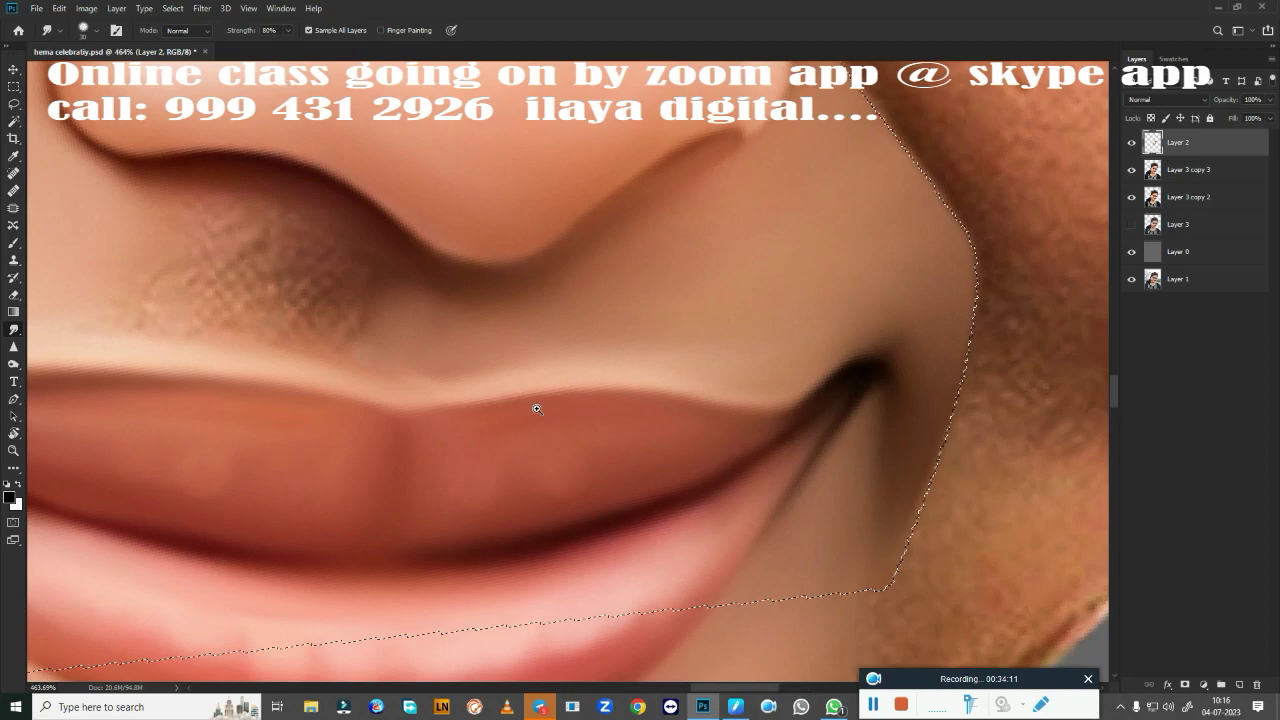
left_click(537, 408, "ctrl")
left_click(663, 397, "ctrl")
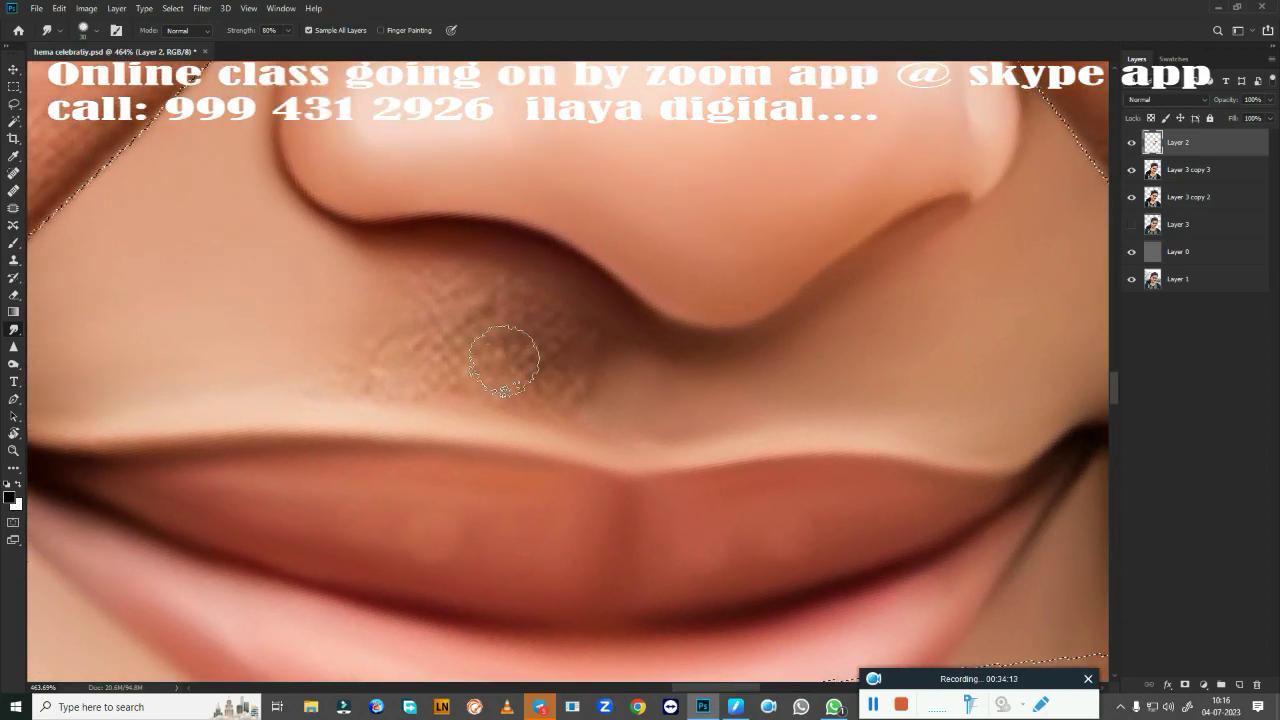
left_click_drag(336, 277, 428, 286)
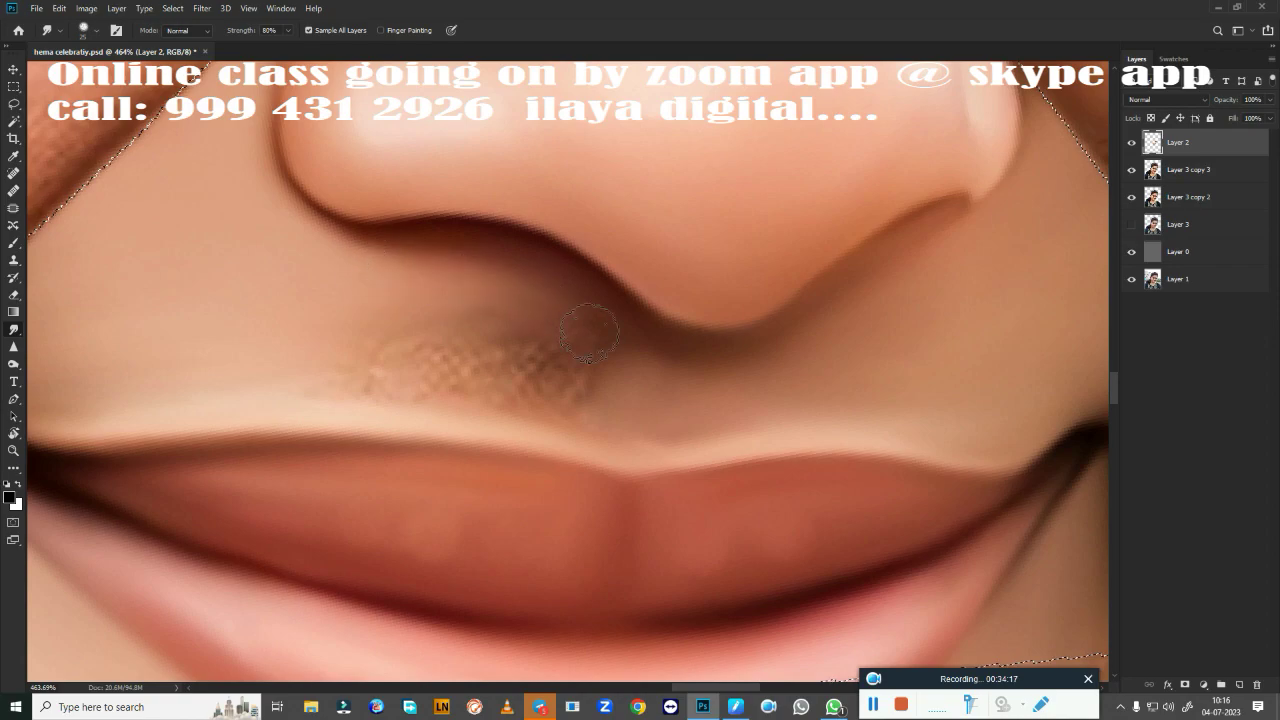
left_click_drag(534, 300, 476, 294)
Smudge the speckled dark patch on the upper lip into smooth skin.
left_click_drag(338, 361, 528, 386)
mouse_move(421, 337)
left_mouse_down()
mouse_move(514, 350)
mouse_move(564, 395)
left_mouse_up()
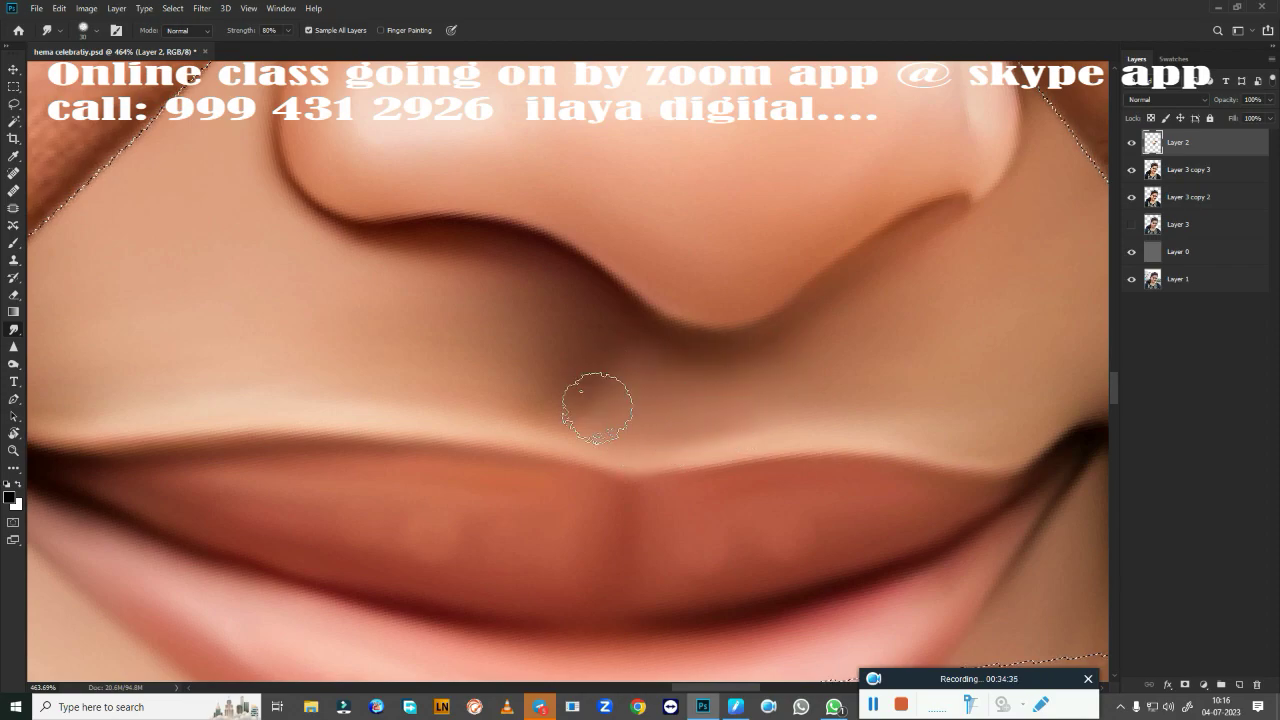
scroll(572, 471, "down", 5)
scroll(572, 471, "up", 5)
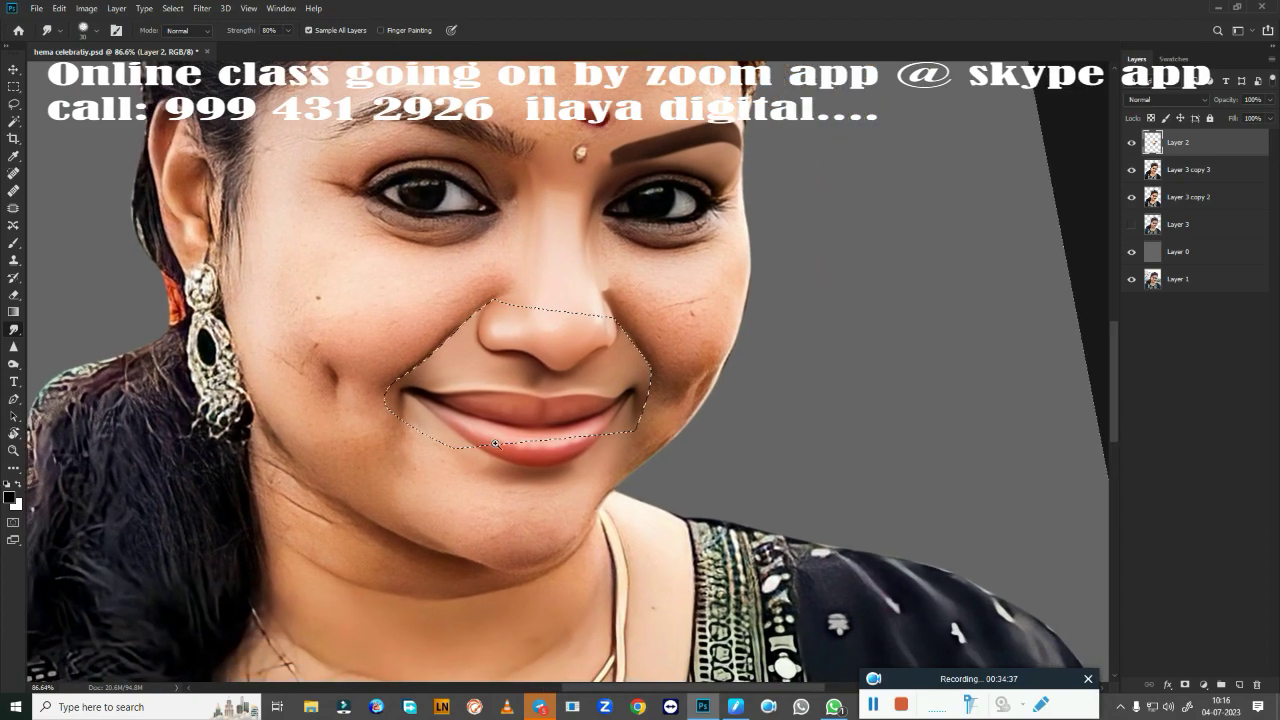
scroll(572, 471, "up", 2)
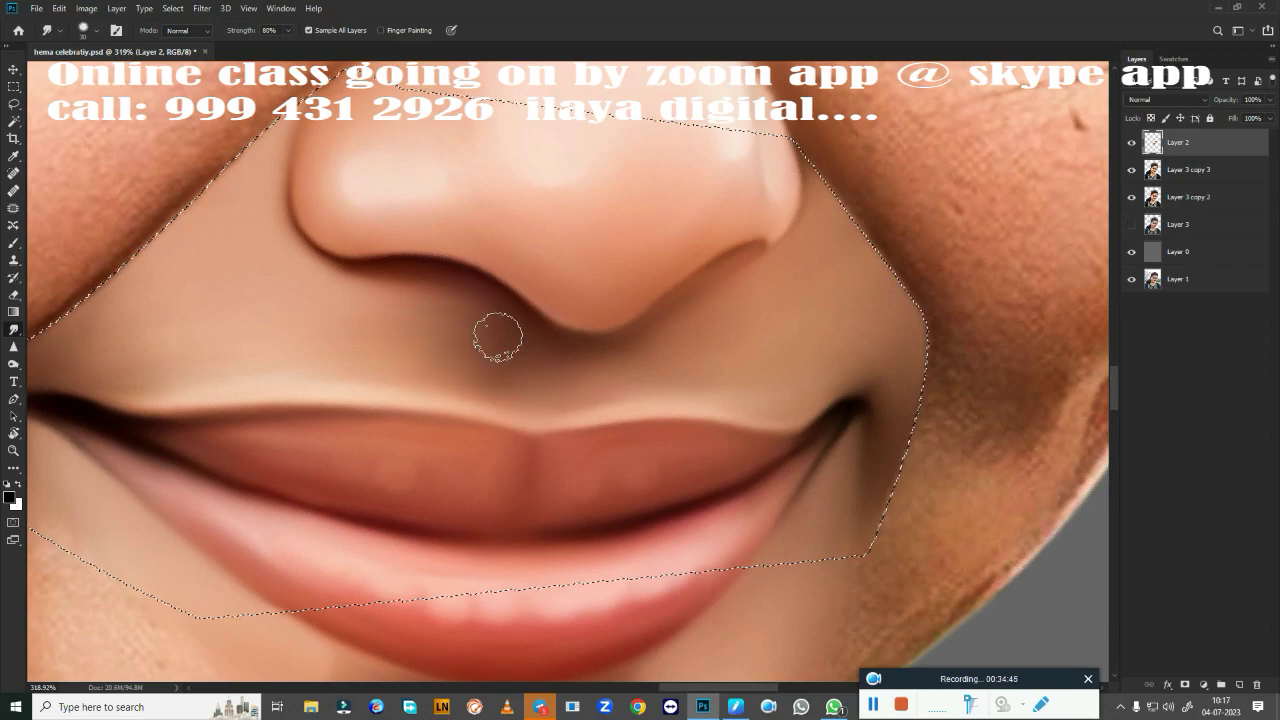
scroll(640, 508, "down", 10)
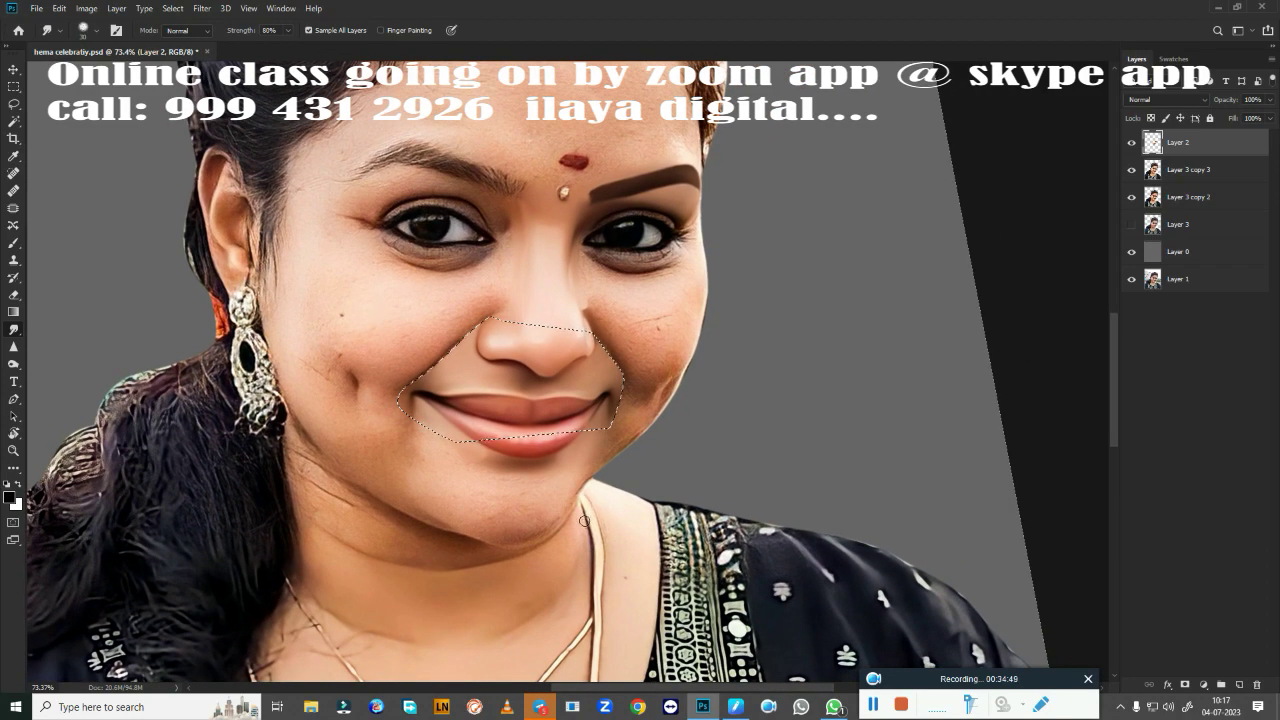
Feather the inverted selection so edits stay outside the mouth area.
key("shift+F6")
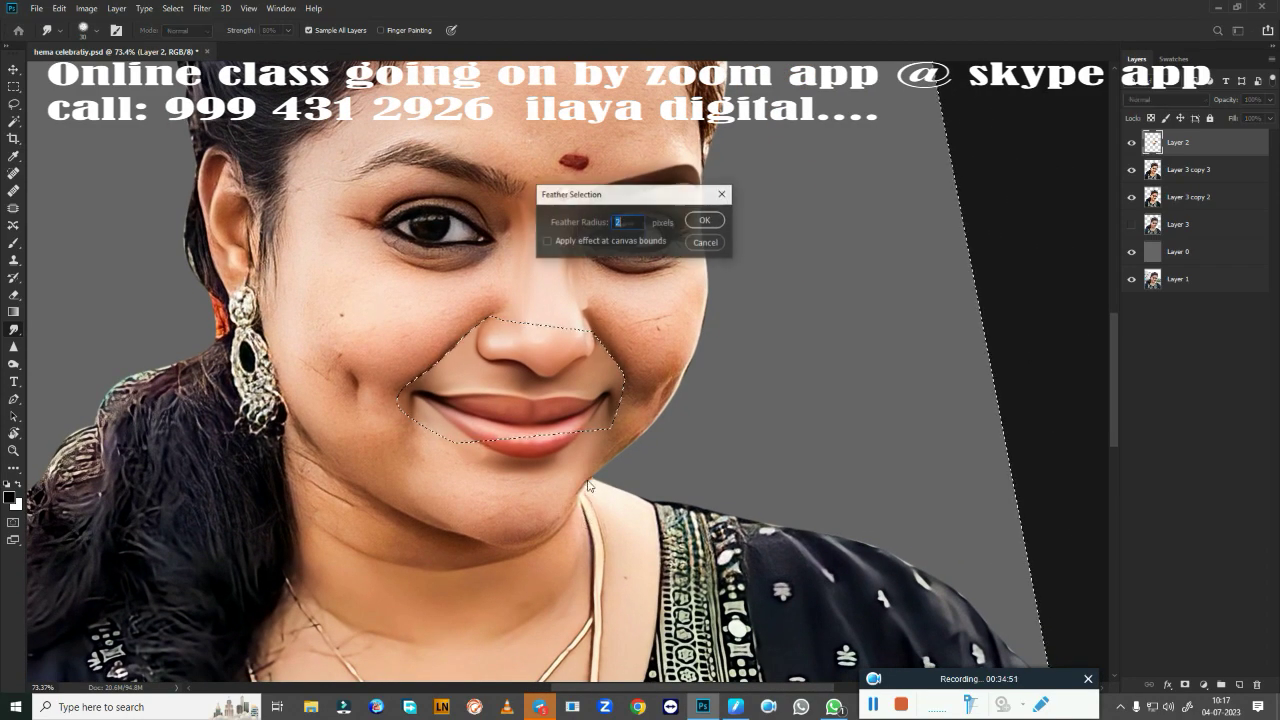
key("Return")
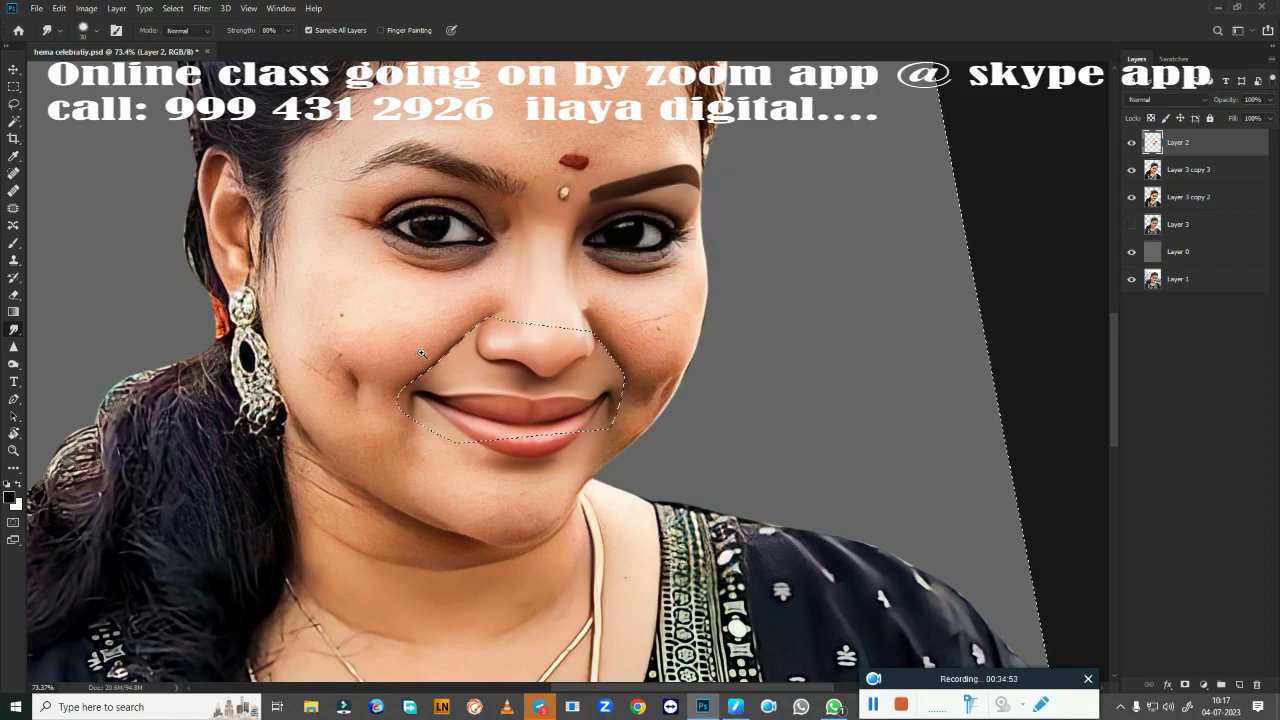
scroll(433, 359, "up", 5)
Tilt the canvas view and smudge the dark smile crease on the left cheek.
key("r")
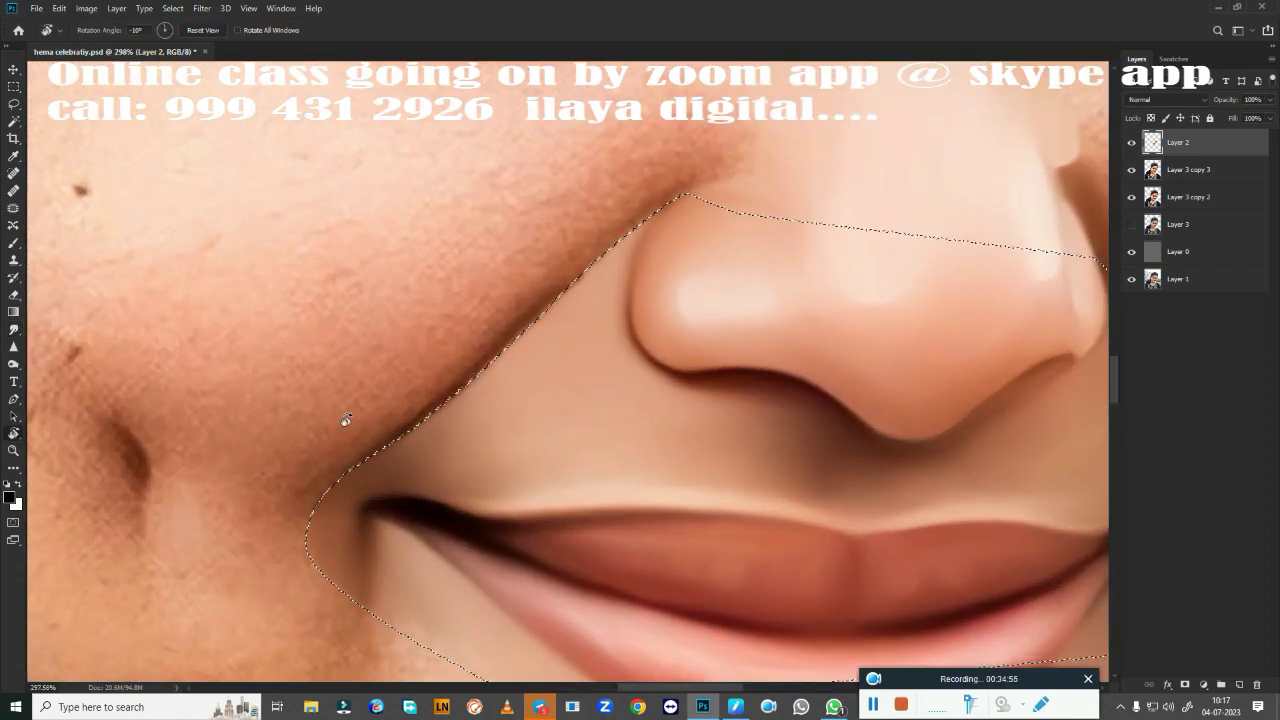
left_click_drag(343, 420, 375, 333)
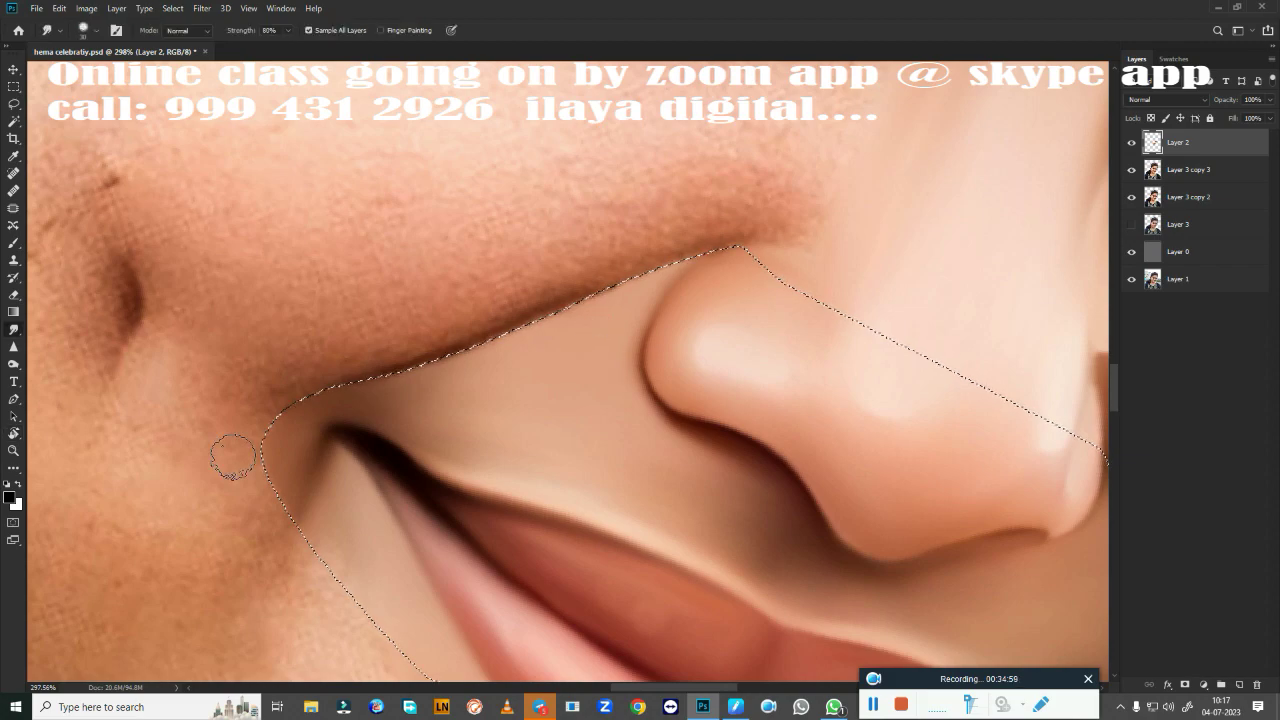
key("r")
left_click_drag(355, 450, 330, 400)
left_click_drag(571, 457, 757, 277)
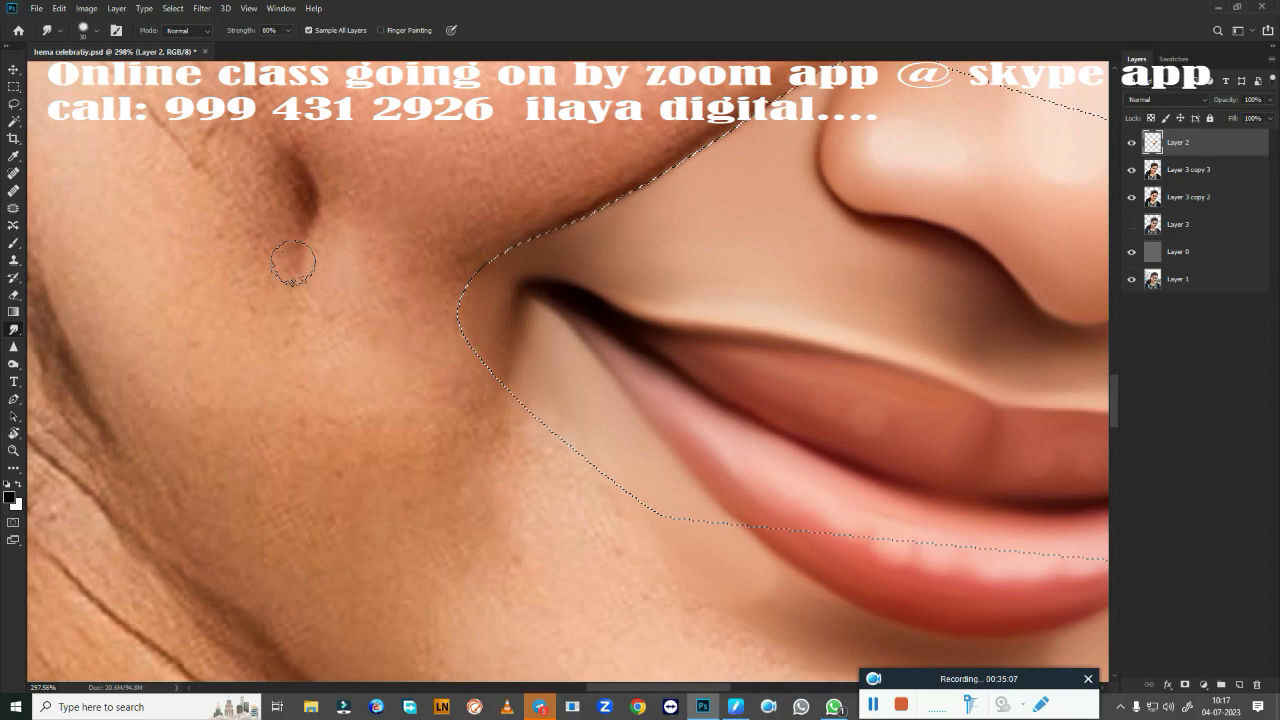
mouse_move(340, 320)
left_mouse_down()
mouse_move(349, 269)
mouse_move(340, 310)
left_mouse_up()
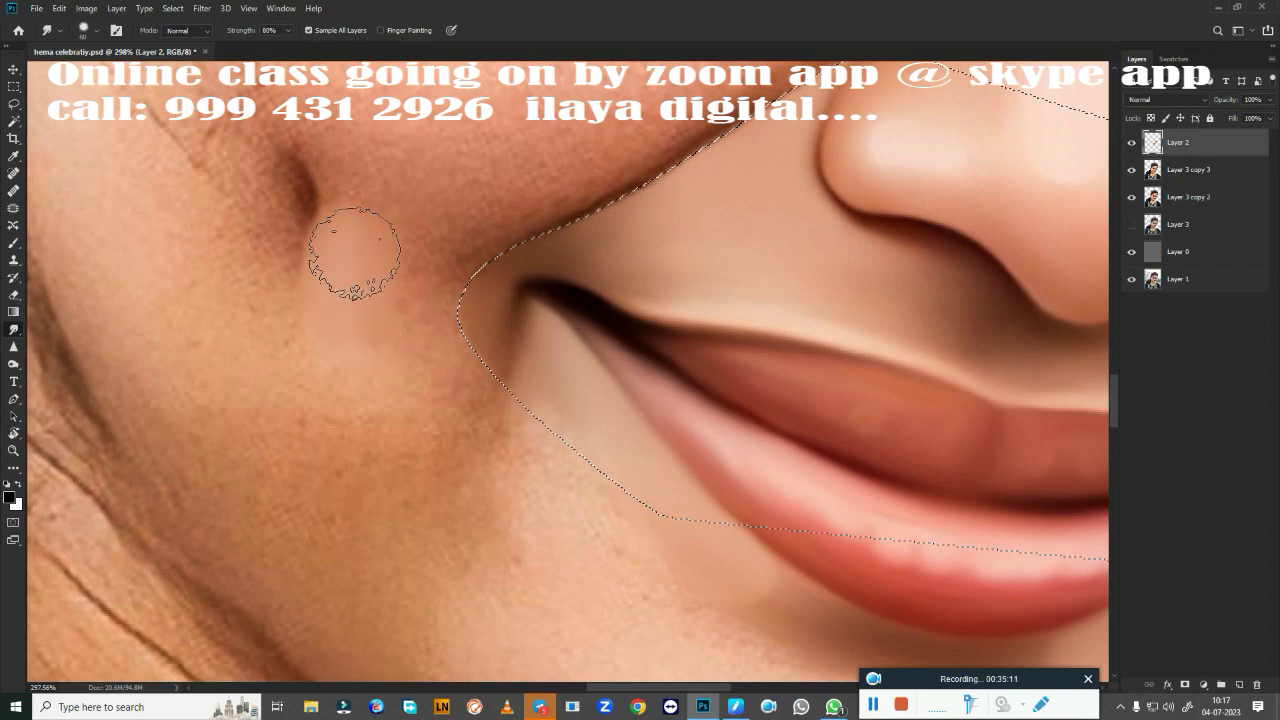
mouse_move(349, 257)
left_mouse_down()
mouse_move(357, 286)
mouse_move(410, 270)
mouse_move(449, 366)
mouse_move(471, 329)
mouse_move(574, 301)
left_mouse_up()
Rotate the canvas view back closer to level.
key("r")
scroll(574, 301, "down", 2, "alt")
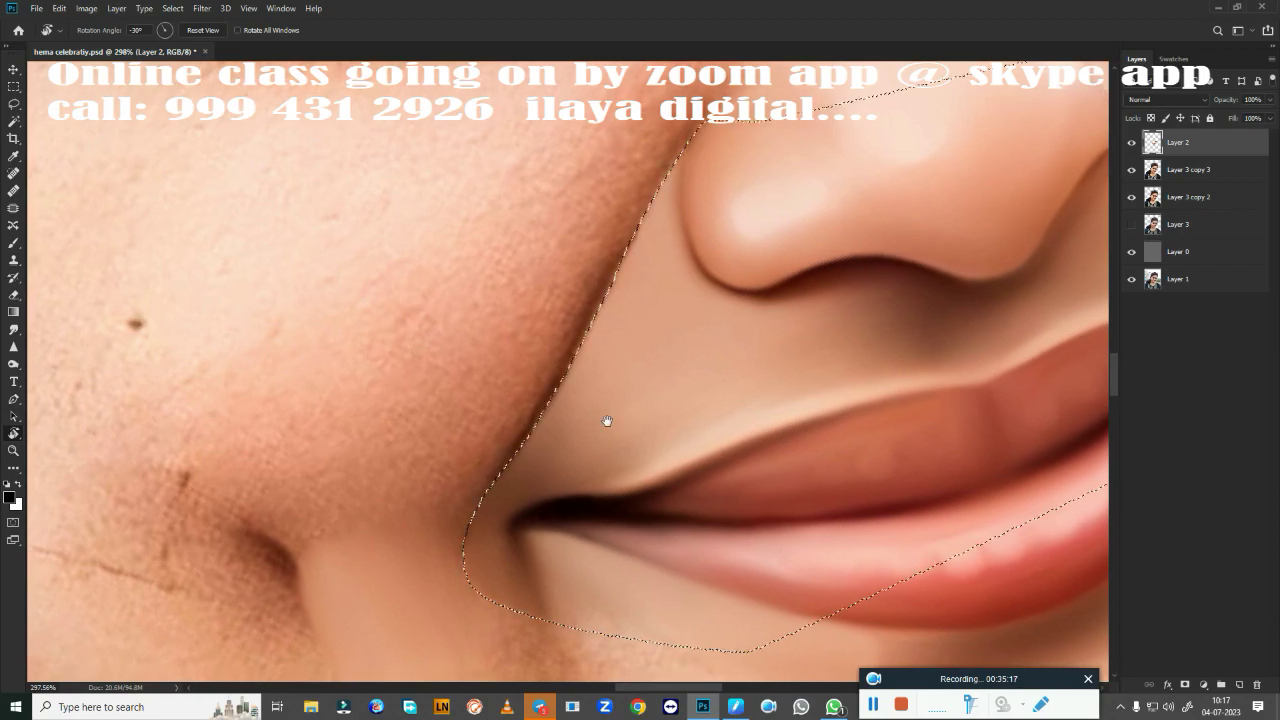
scroll(617, 320, "down", 2, "alt")
left_click_drag(594, 343, 631, 341)
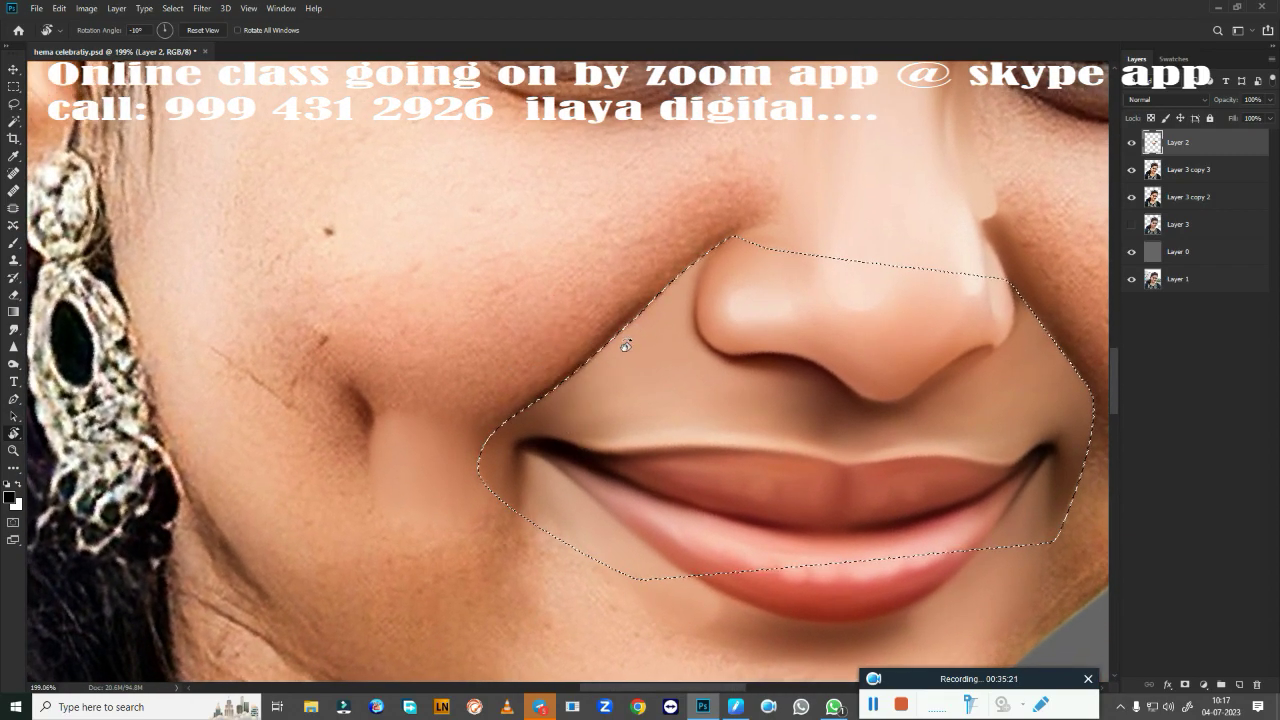
Smudge the cheek crease, dark mole and cheek edge beside the nose using smaller brushes.
key("r")
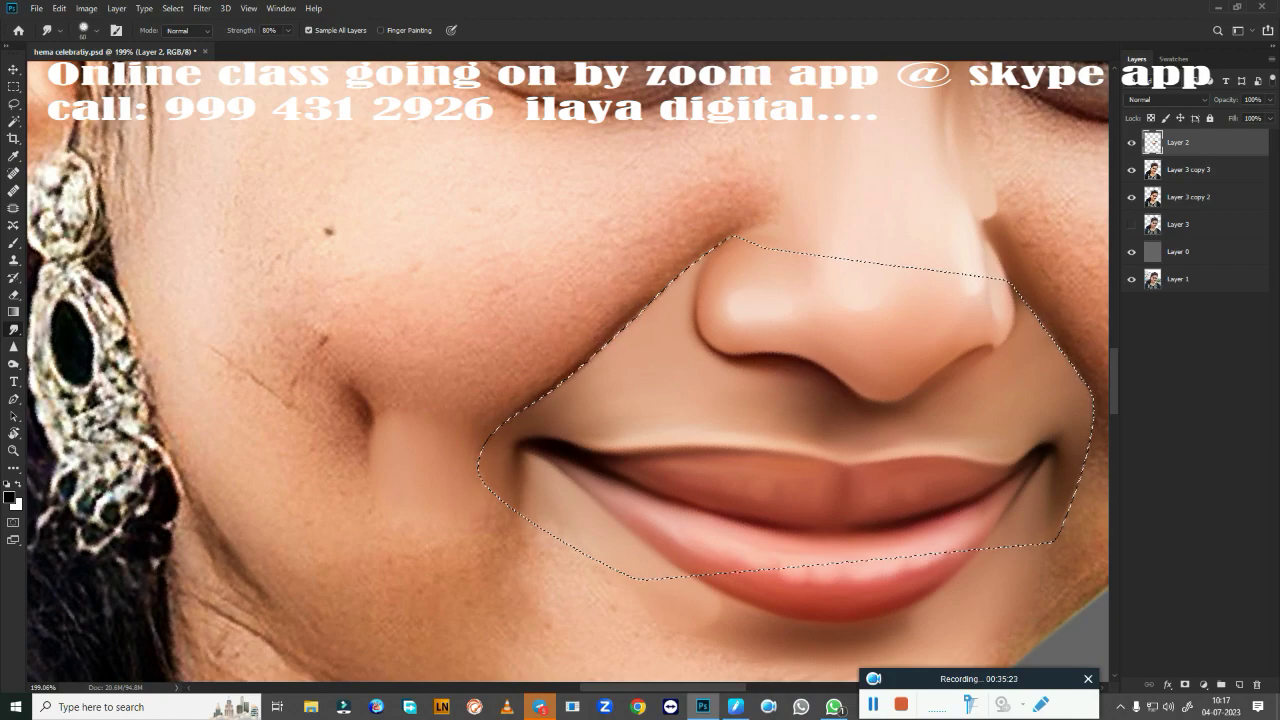
mouse_move(408, 364)
left_mouse_down()
mouse_move(431, 398)
mouse_move(427, 370)
mouse_move(540, 334)
mouse_move(403, 306)
mouse_move(463, 334)
mouse_move(545, 290)
mouse_move(431, 274)
mouse_move(429, 349)
mouse_move(533, 334)
mouse_move(414, 386)
mouse_move(423, 391)
mouse_move(409, 374)
mouse_move(420, 480)
mouse_move(525, 430)
left_mouse_up()
key("bracketleft")
key("bracketleft")
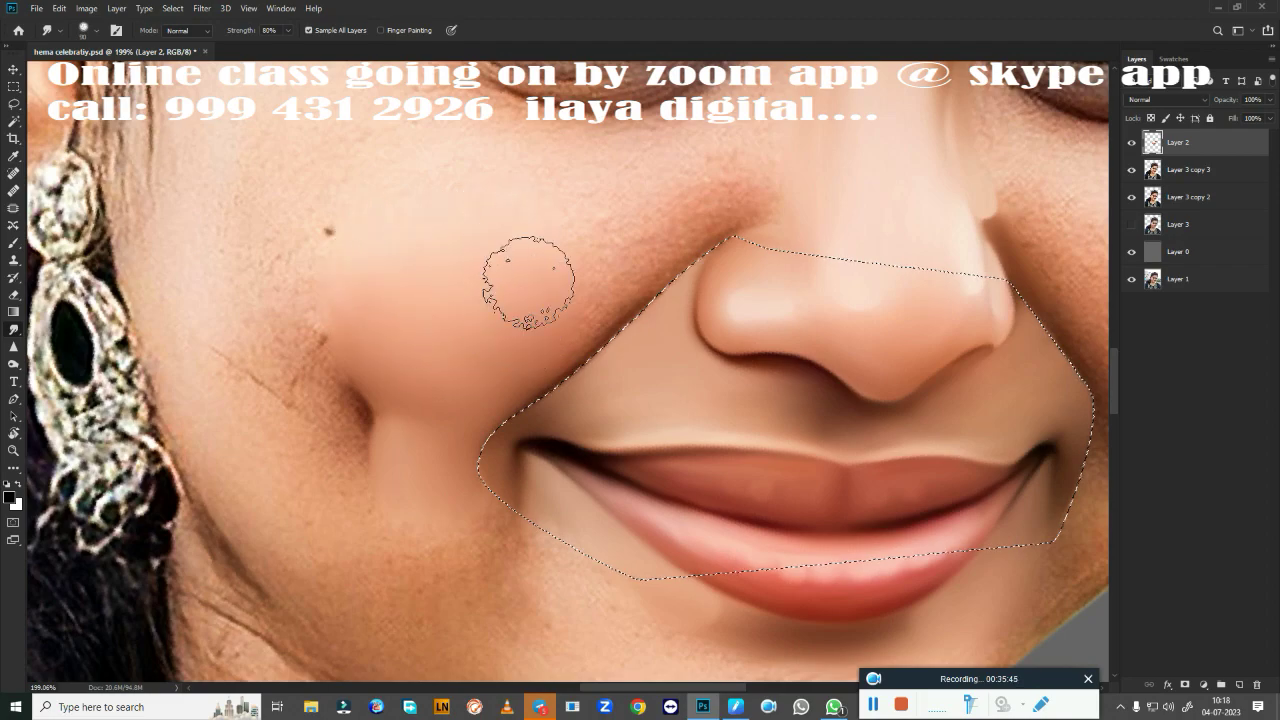
left_click_drag(330, 234, 414, 343)
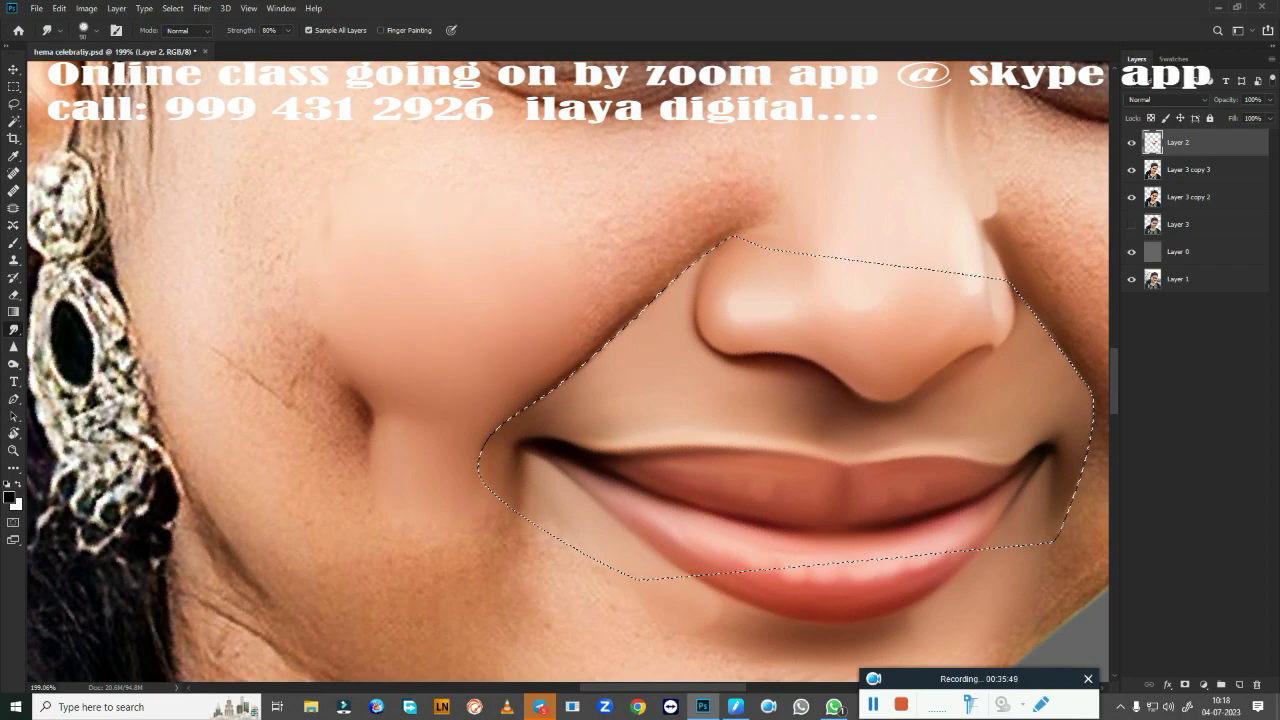
key("bracketleft")
key("bracketleft")
key("bracketleft")
mouse_move(634, 310)
left_mouse_down()
mouse_move(522, 405)
mouse_move(580, 350)
left_mouse_up()
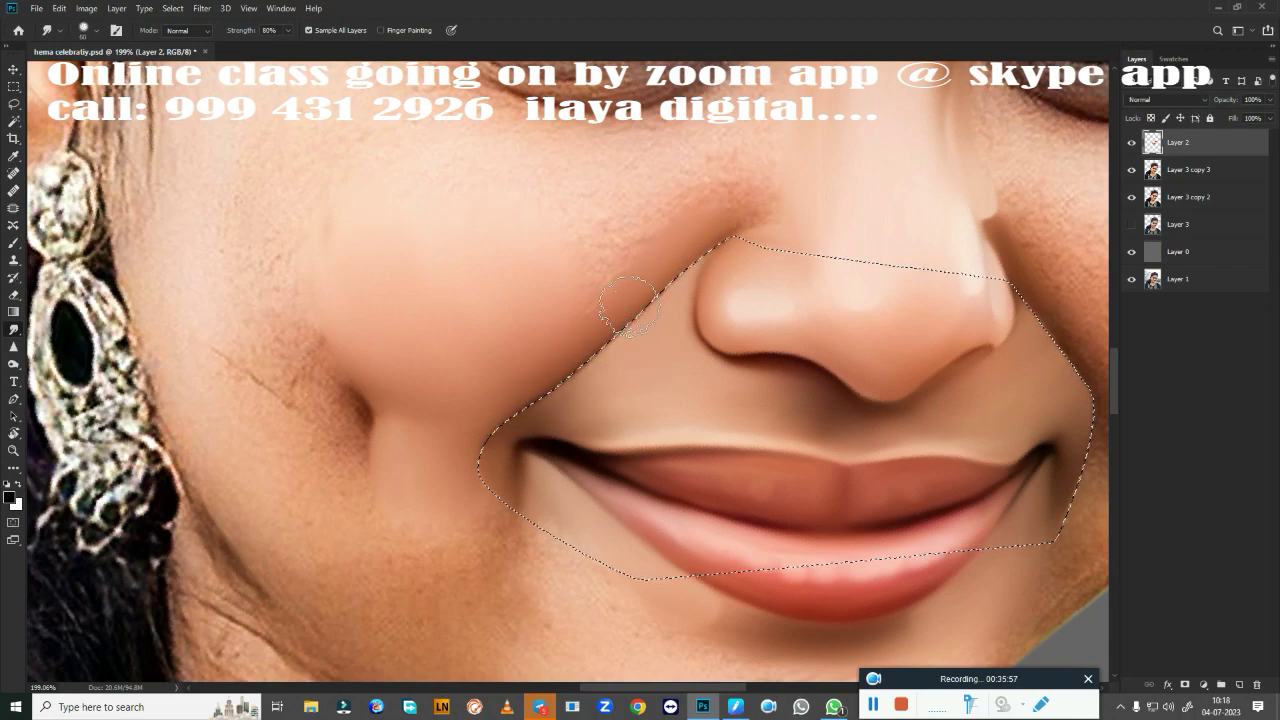
left_click_drag(628, 305, 706, 203)
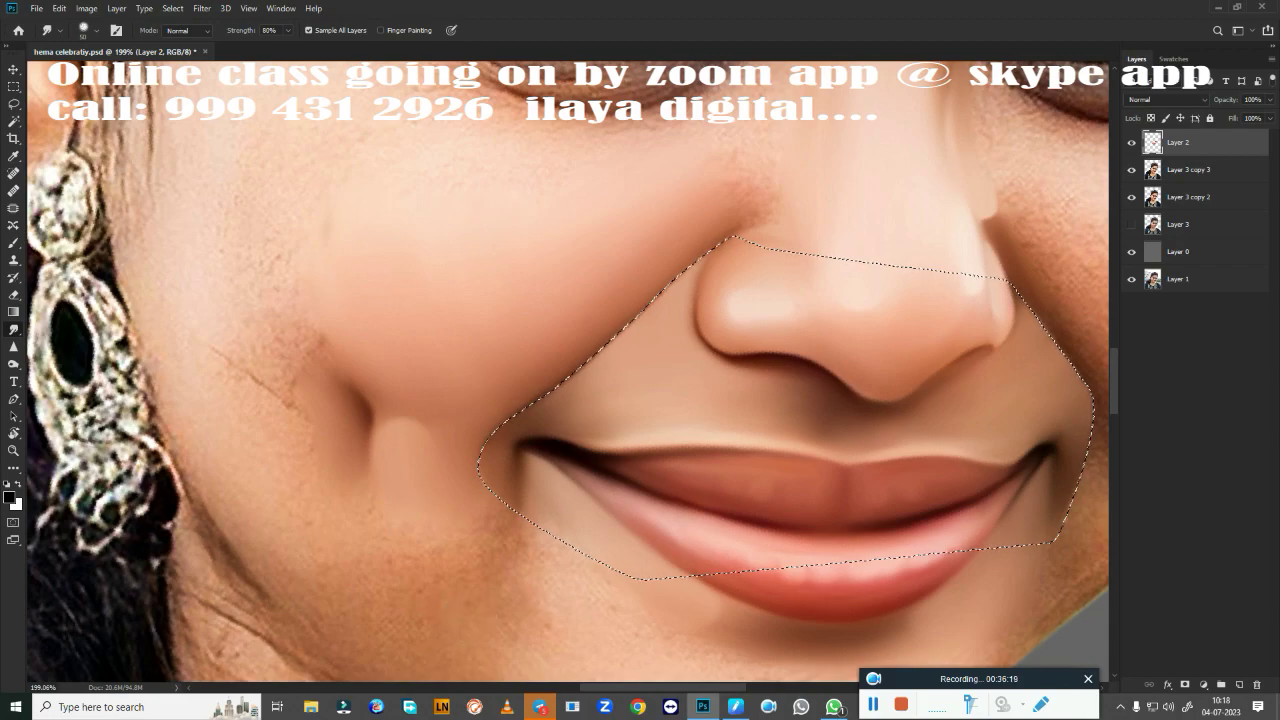
scroll(470, 550, "down", 5)
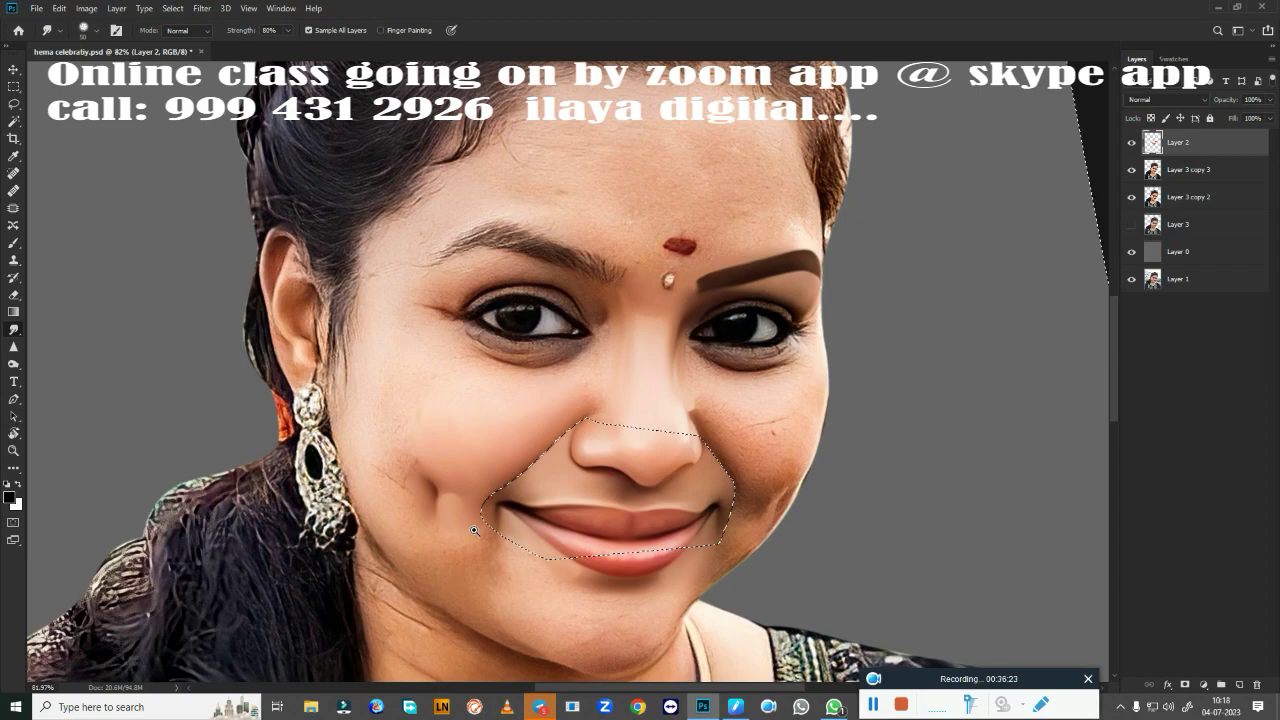
Soften the lower smile-crease shadow and fine lines near the earring, then fit the image on screen.
scroll(470, 545, "up", 5)
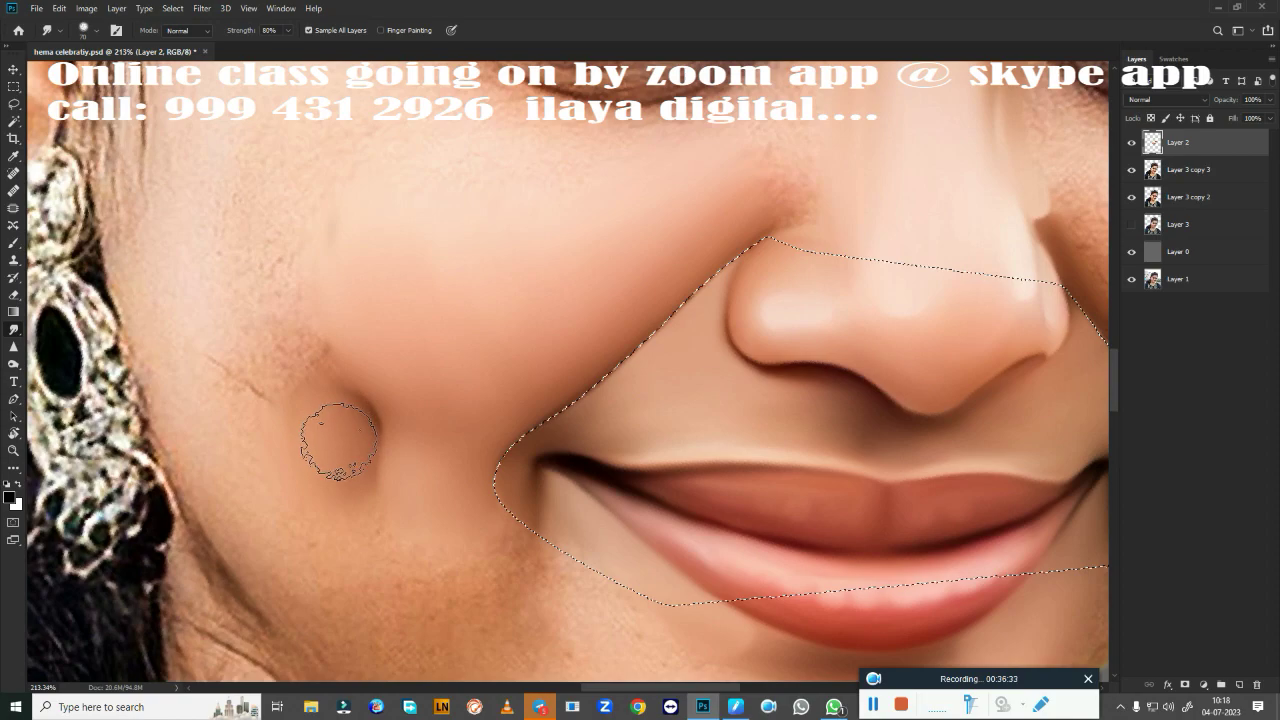
left_click_drag(334, 428, 349, 514)
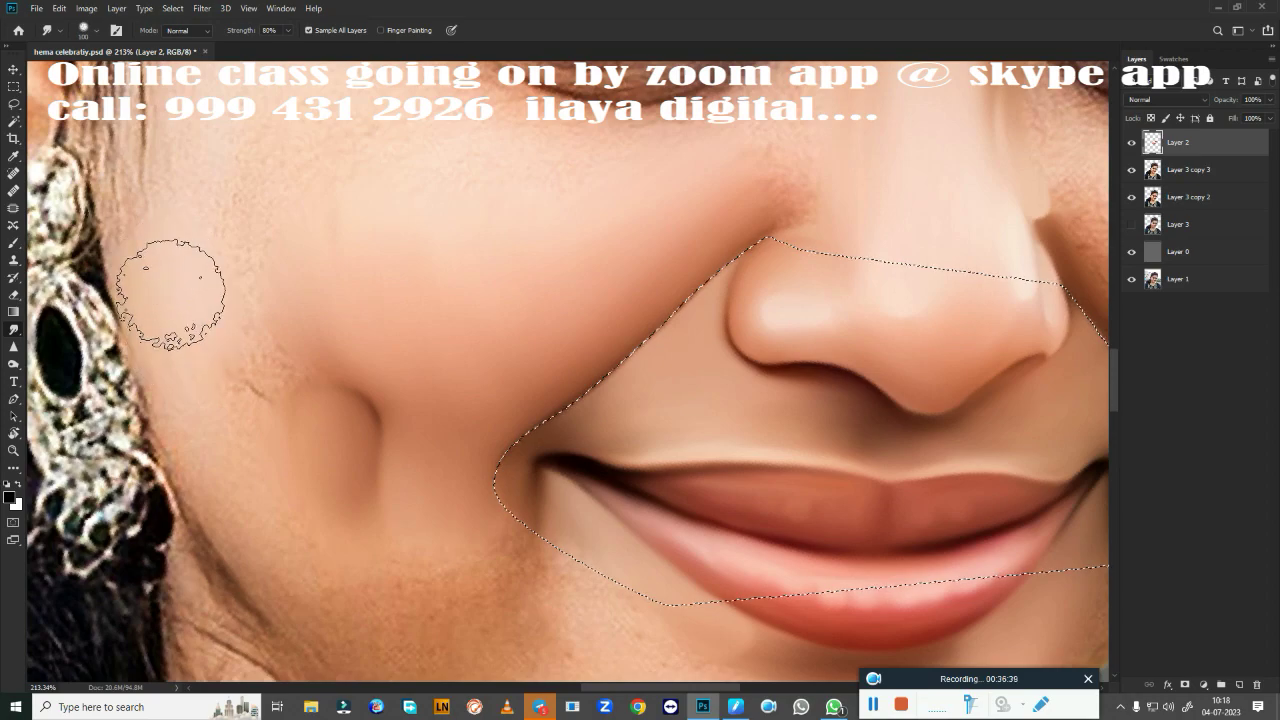
left_click_drag(166, 286, 251, 486)
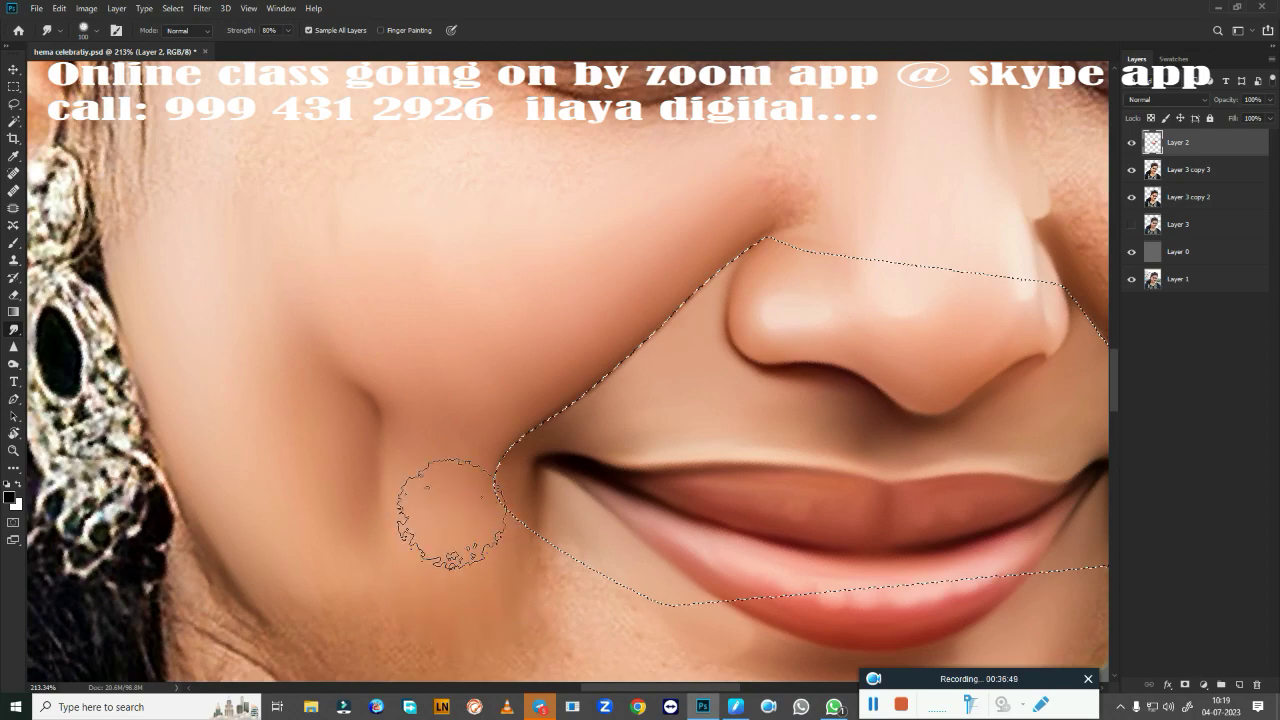
key("ctrl+0")
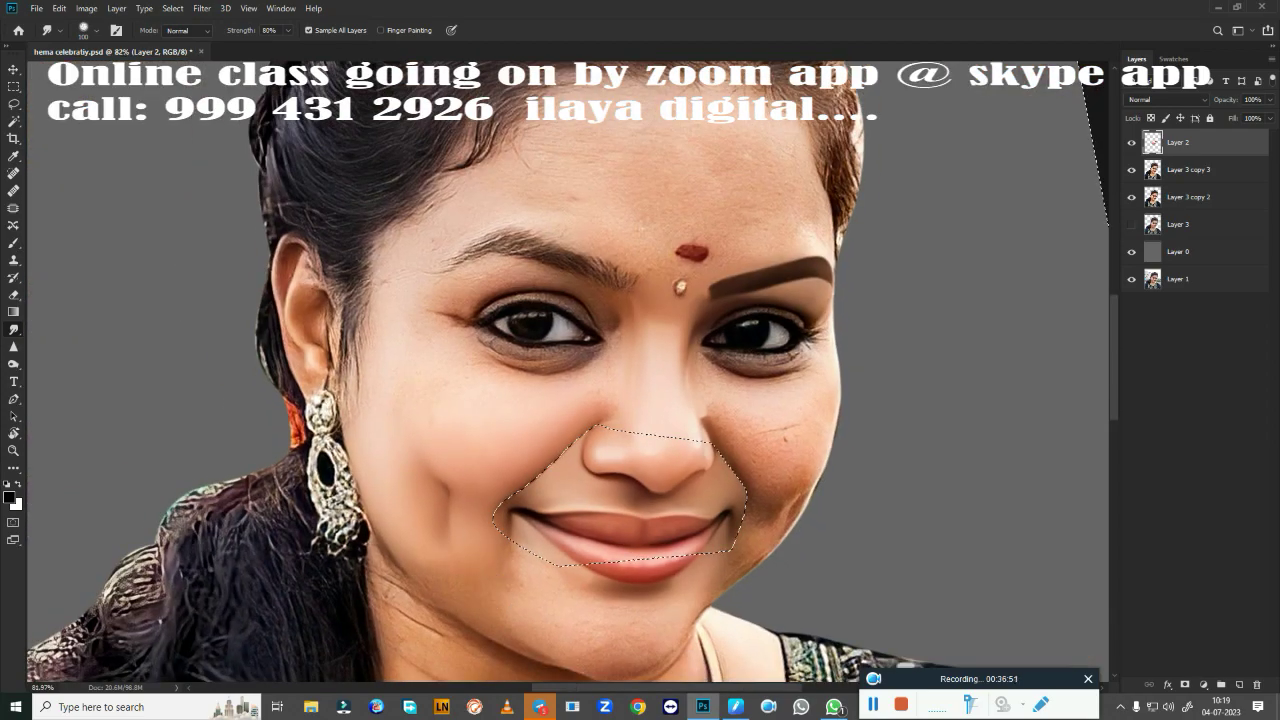
Smudge away the scar marks on the cheek beside the nose, brush set to 125.
scroll(505, 580, "up", 2)
scroll(505, 580, "up", 2)
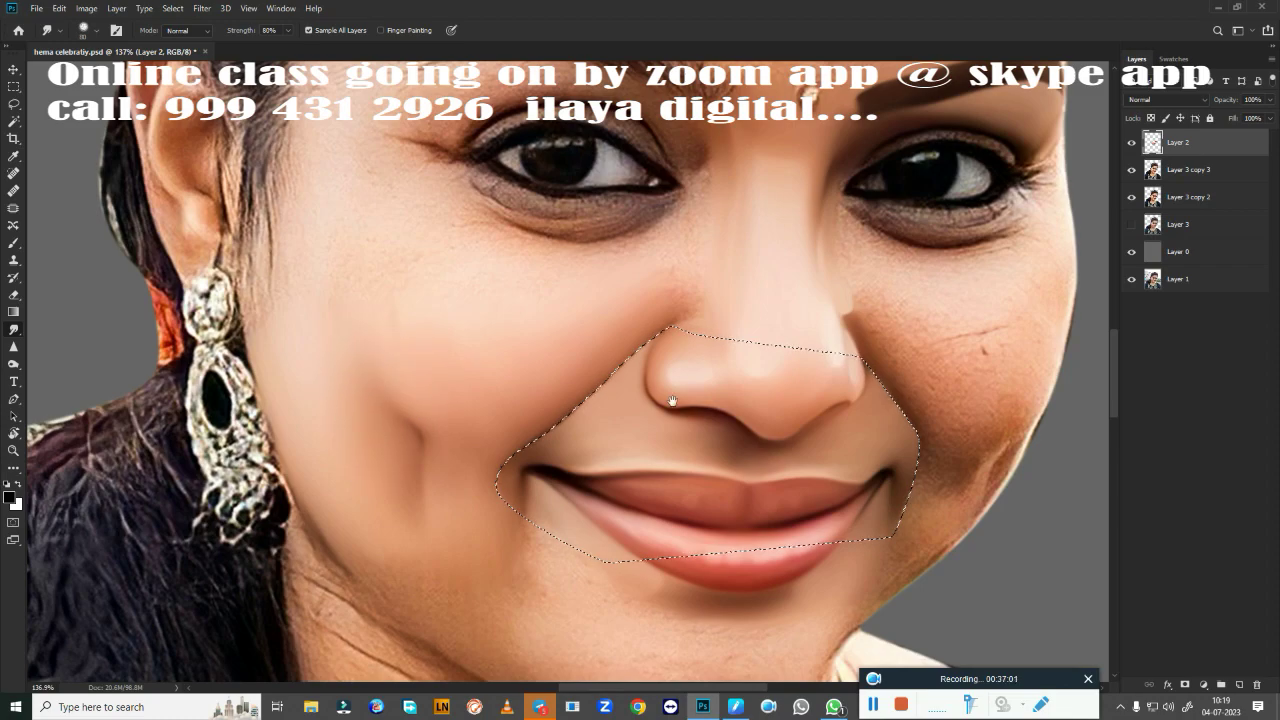
scroll(661, 428, "up", 5)
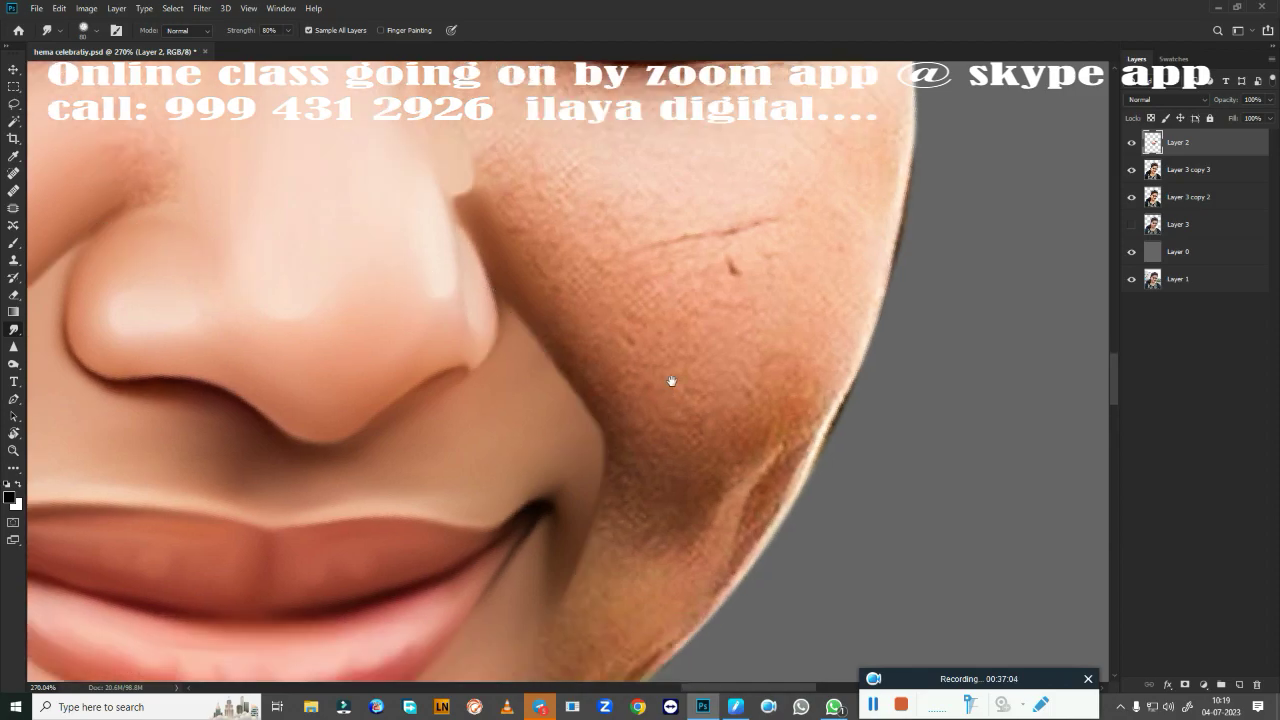
left_click_drag(661, 428, 686, 293)
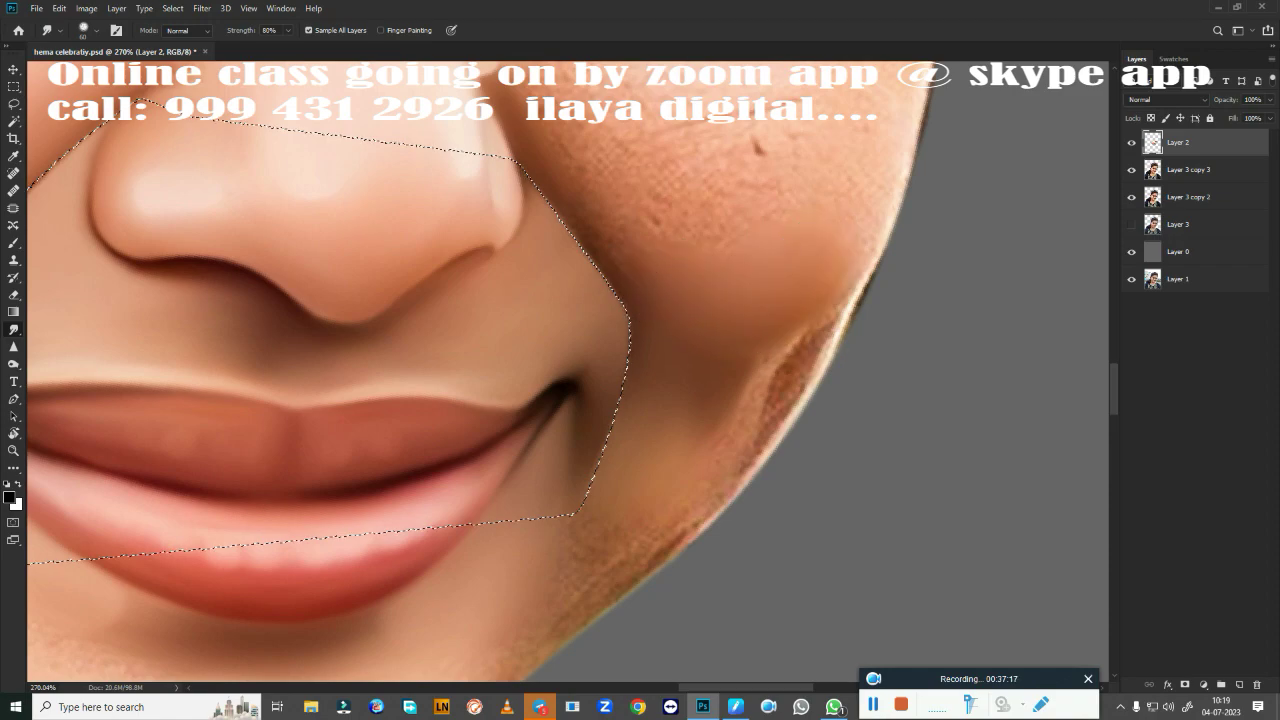
scroll(677, 281, "up", 5)
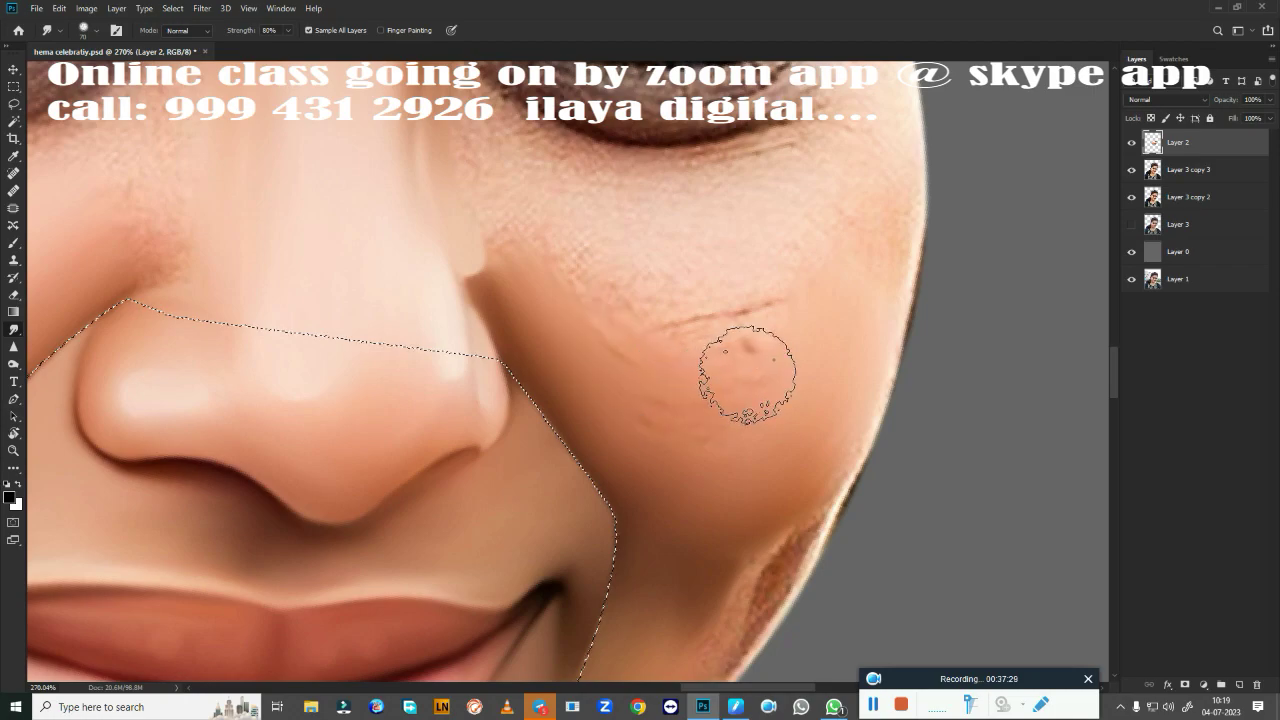
left_click_drag(743, 371, 680, 340)
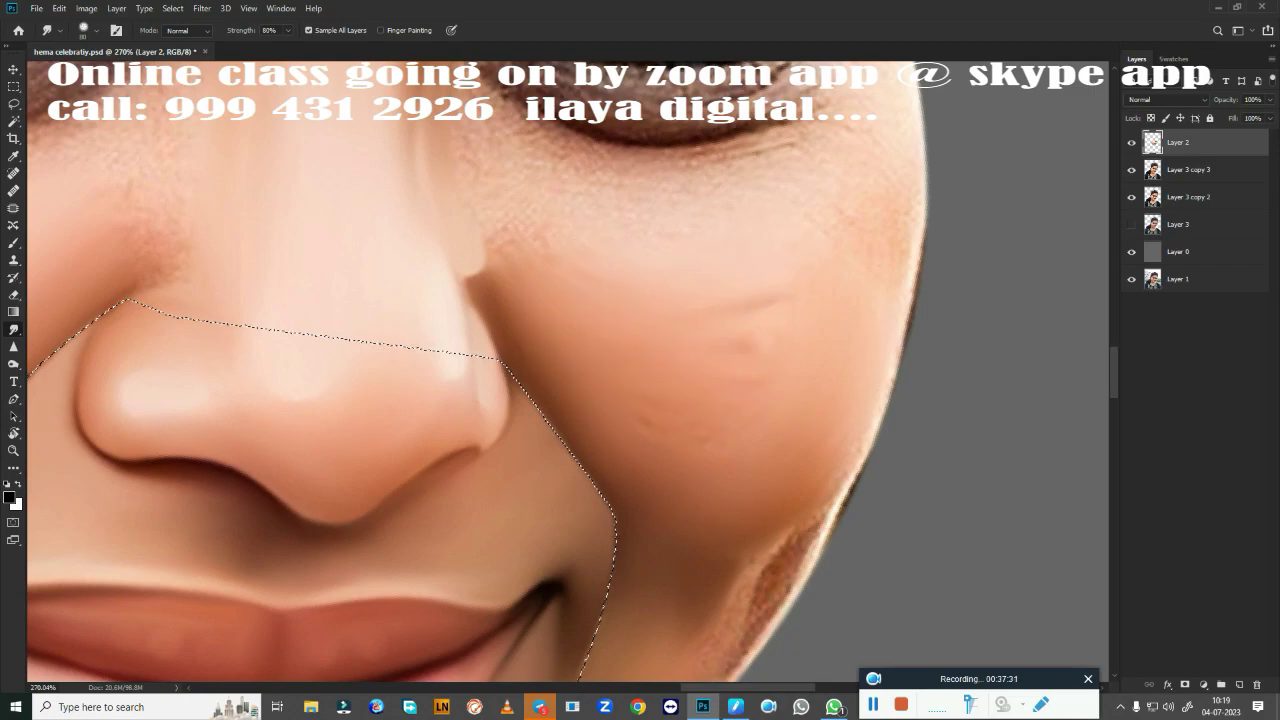
left_click_drag(765, 300, 707, 320)
key("bracketright")
key("bracketright")
key("bracketright")
key("bracketleft")
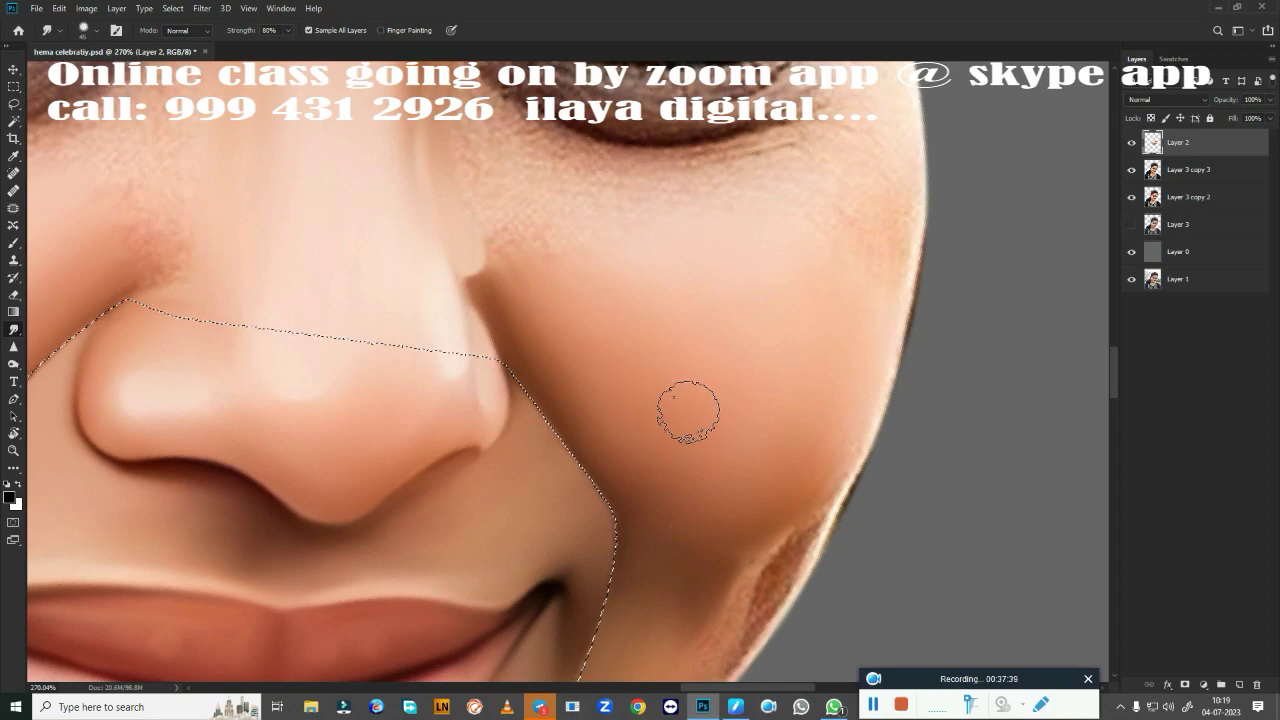
scroll(684, 402, "down", 2)
scroll(684, 402, "down", 1)
Drop the nose-and-lips selection and smooth the pore texture on the nose bridge.
key("ctrl+shift+d")
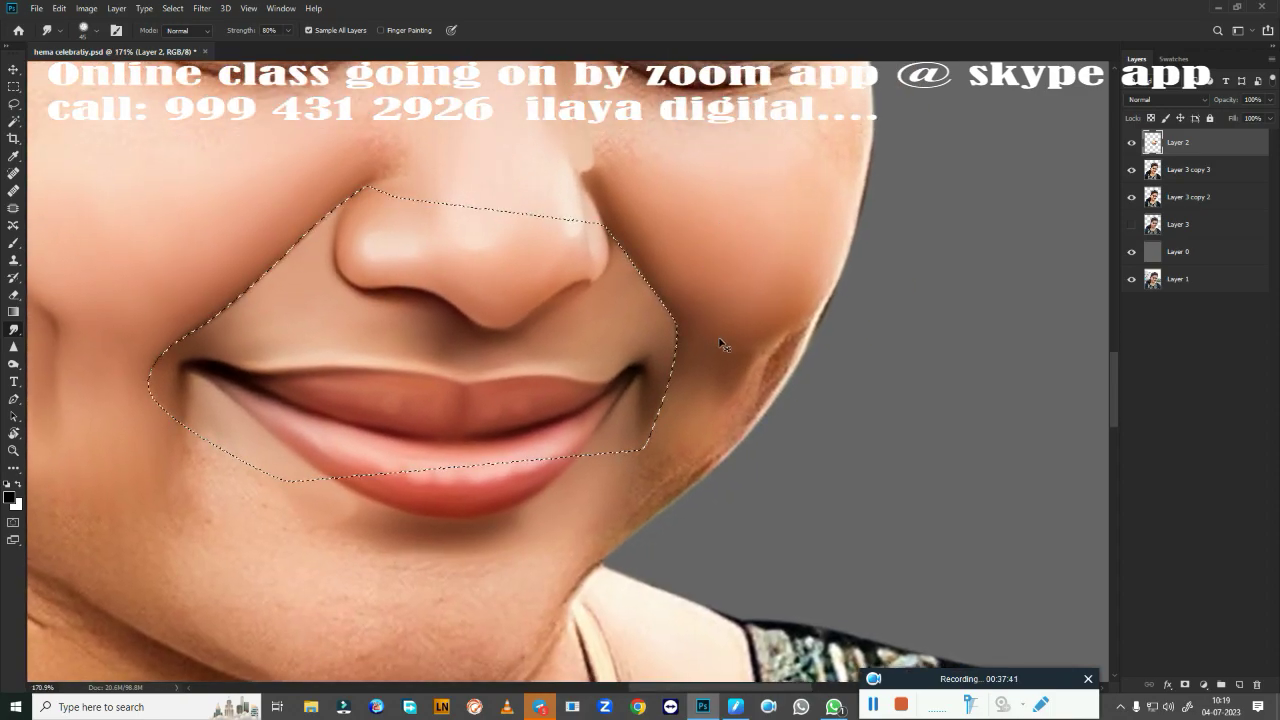
key("ctrl+d")
scroll(688, 397, "down", 2)
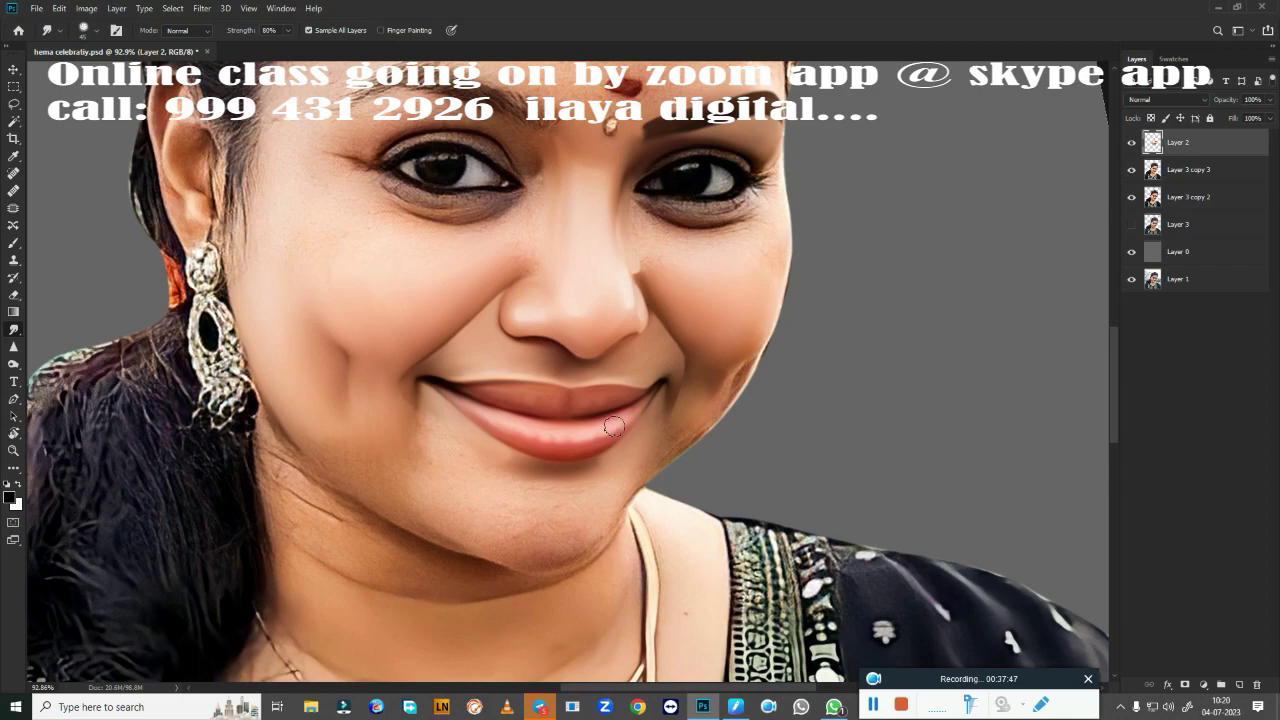
left_click_drag(613, 426, 597, 369)
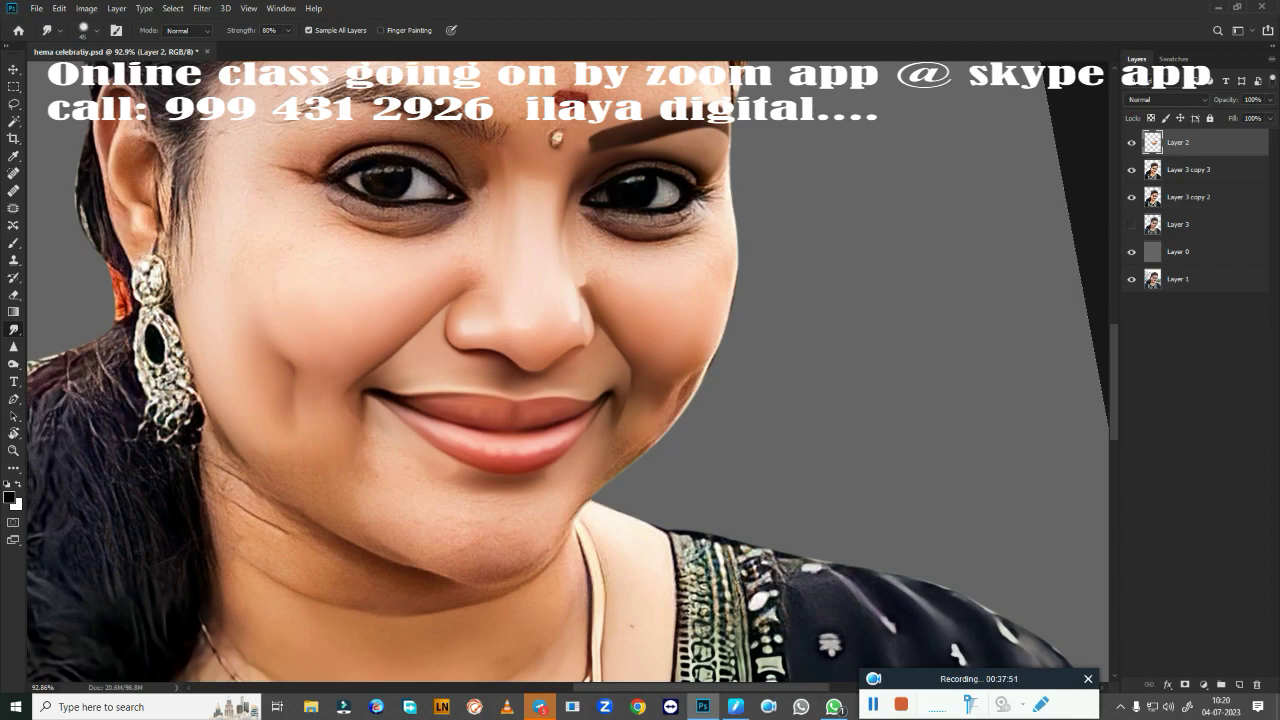
scroll(403, 442, "up", 5)
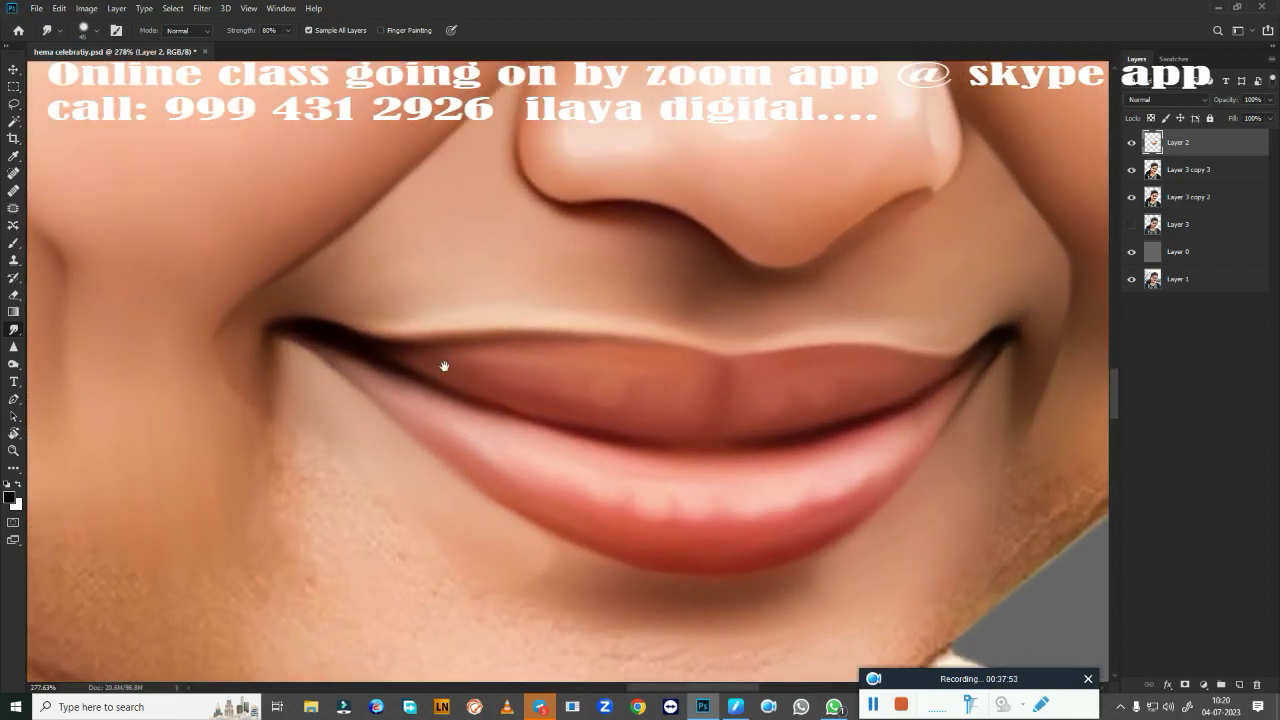
scroll(443, 366, "up", 3)
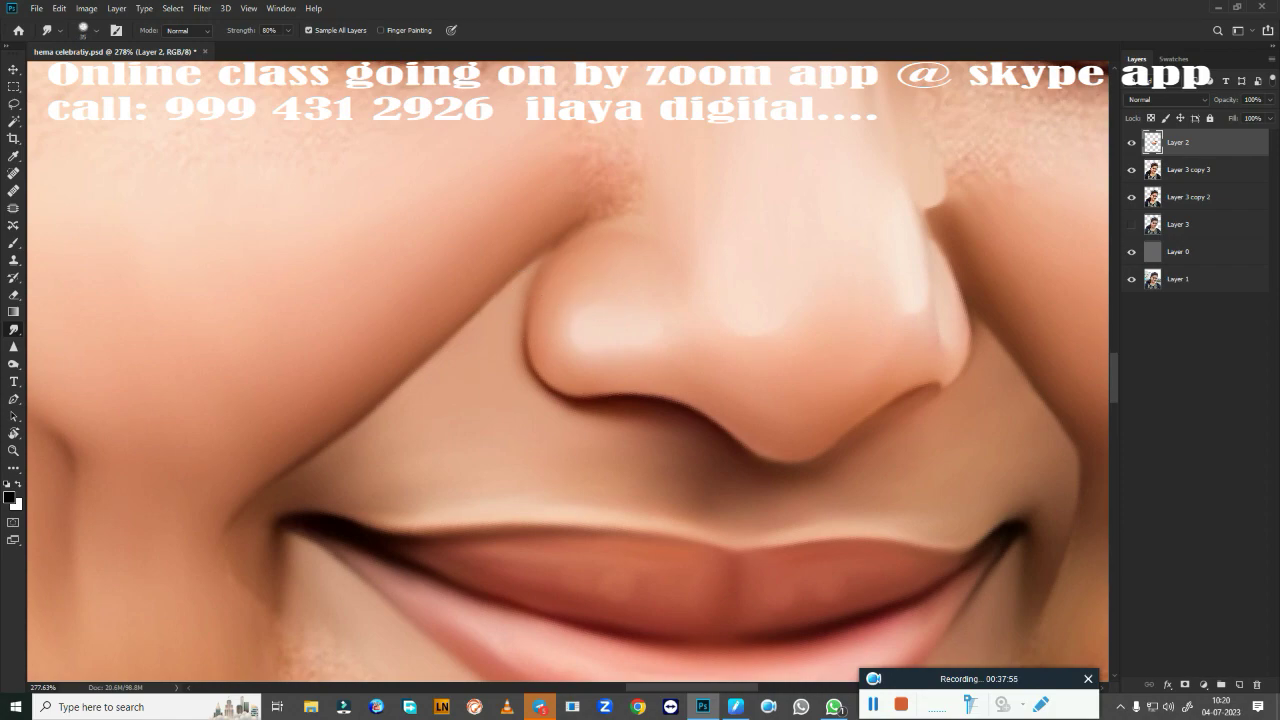
mouse_move(618, 144)
left_mouse_down()
mouse_move(623, 177)
mouse_move(566, 208)
left_mouse_up()
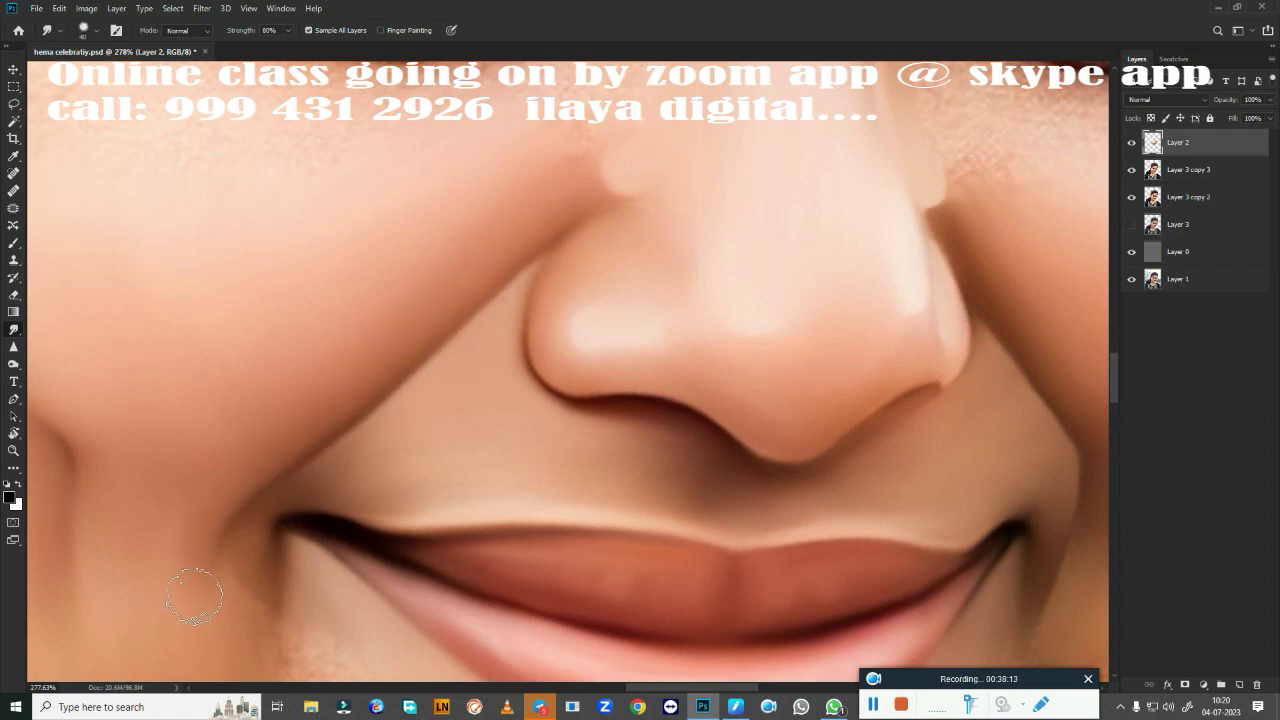
left_click_drag(474, 485, 555, 258)
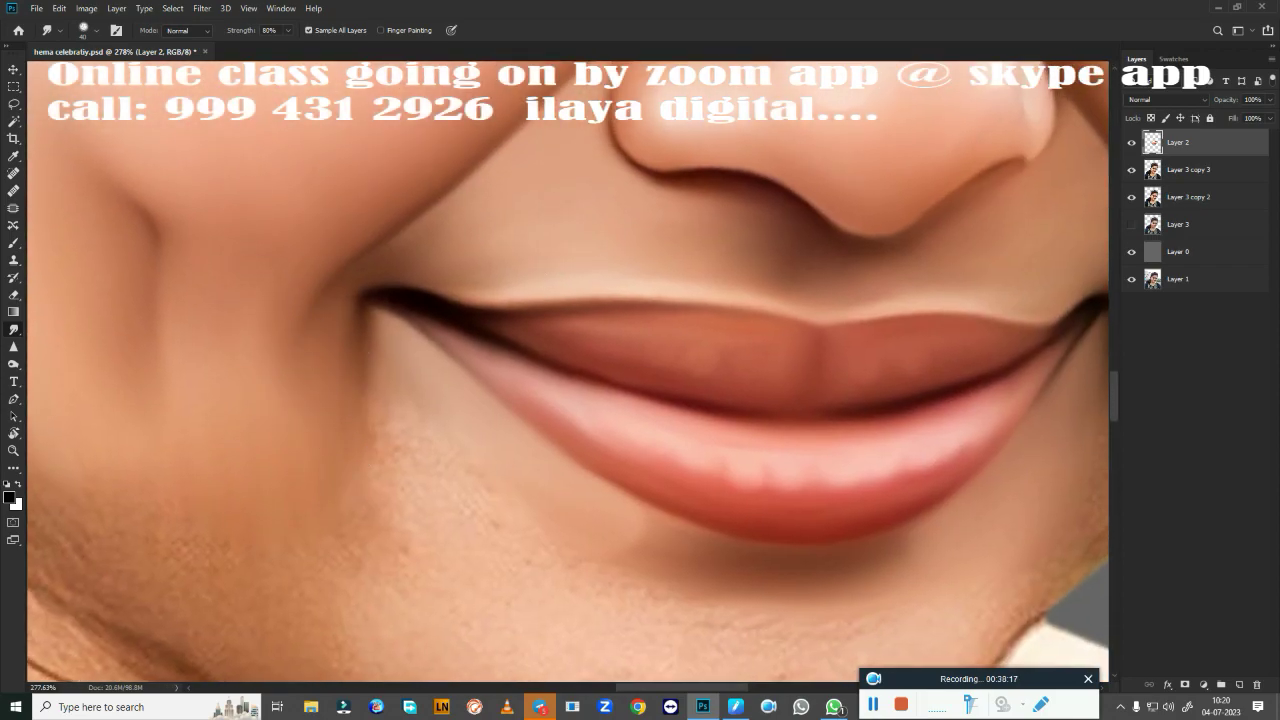
left_click(527, 524, "alt")
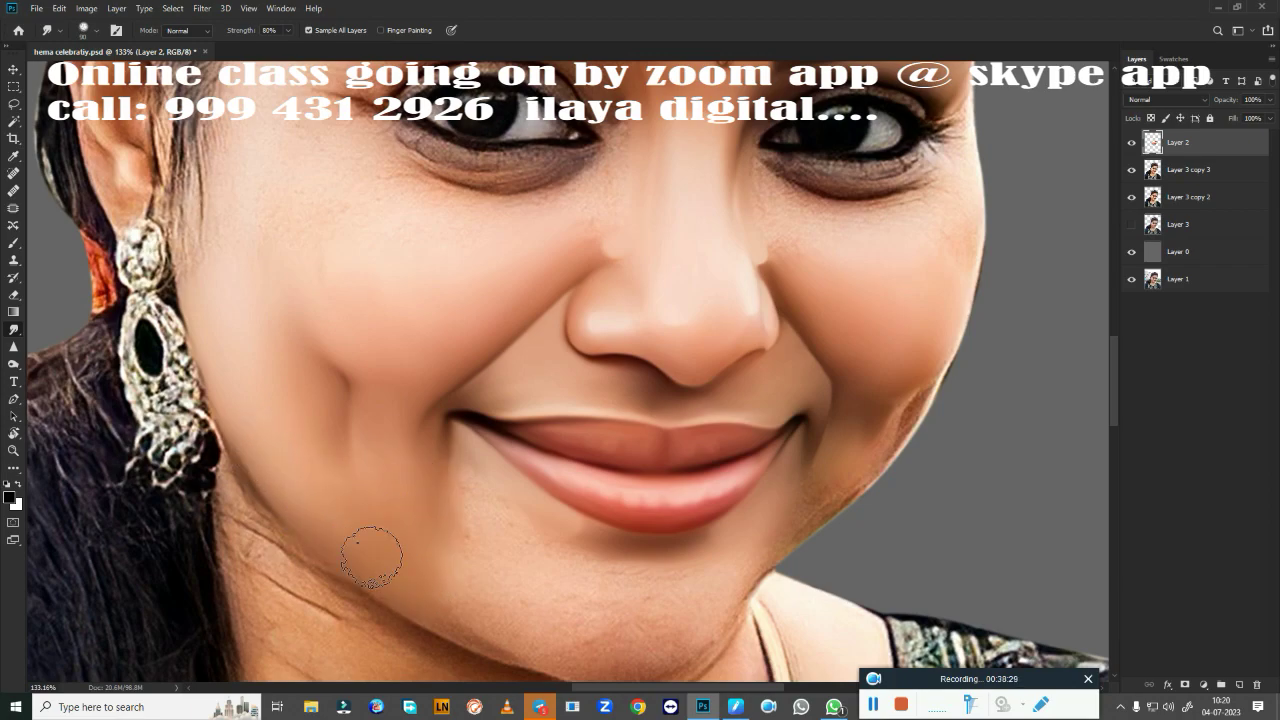
scroll(586, 449, "right", 5)
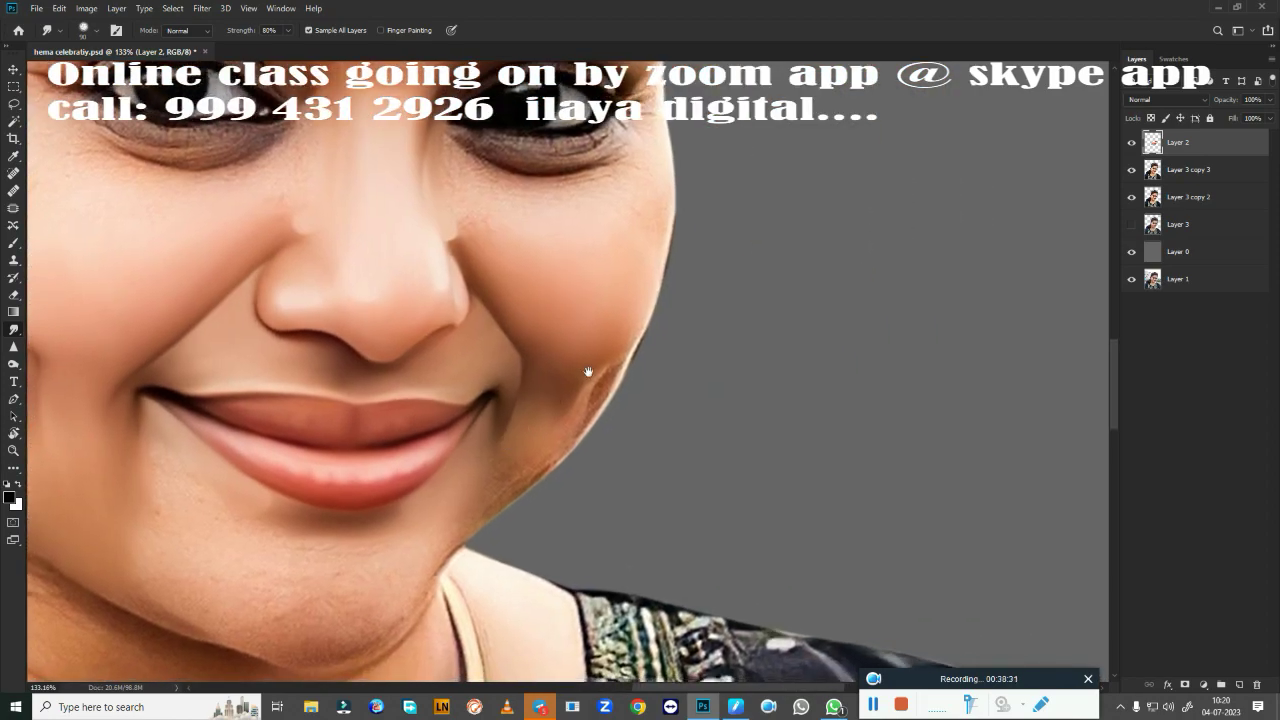
scroll(568, 376, "down", 1)
scroll(568, 376, "left", 1)
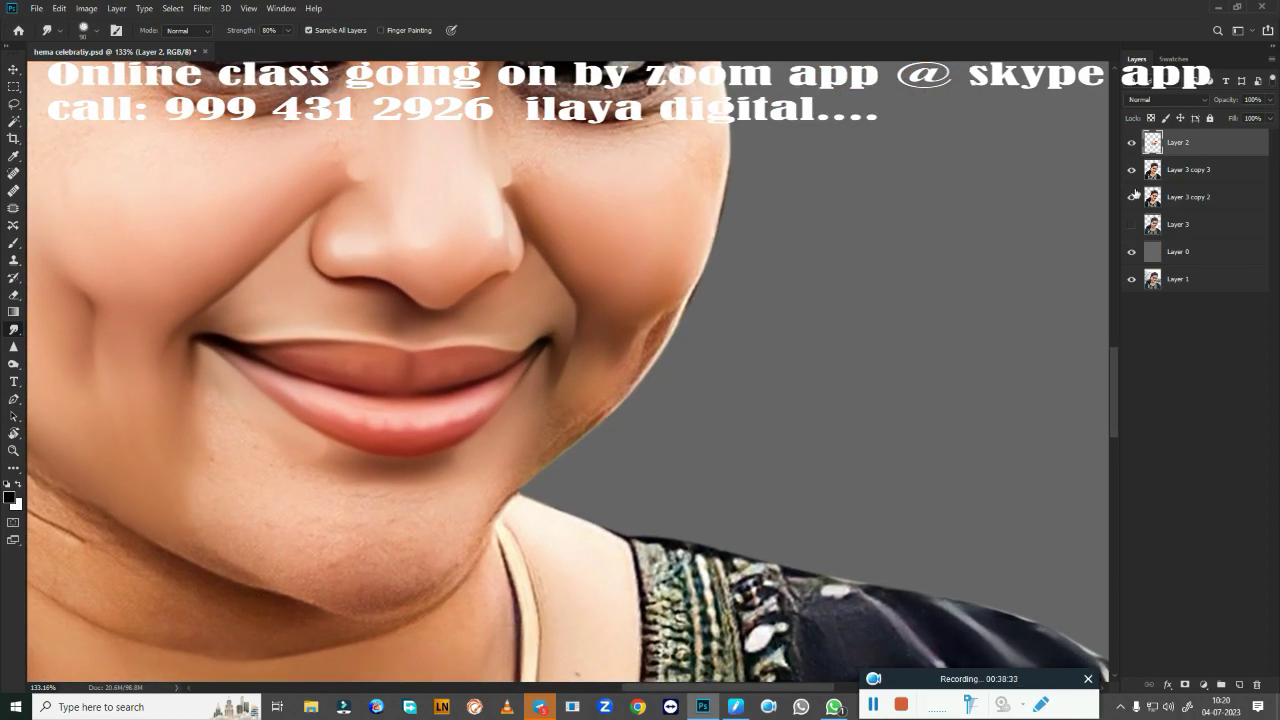
Load the woman's outline from her layer thumbnail and smudge the jawline shadow smooth.
left_click(1153, 174, "ctrl")
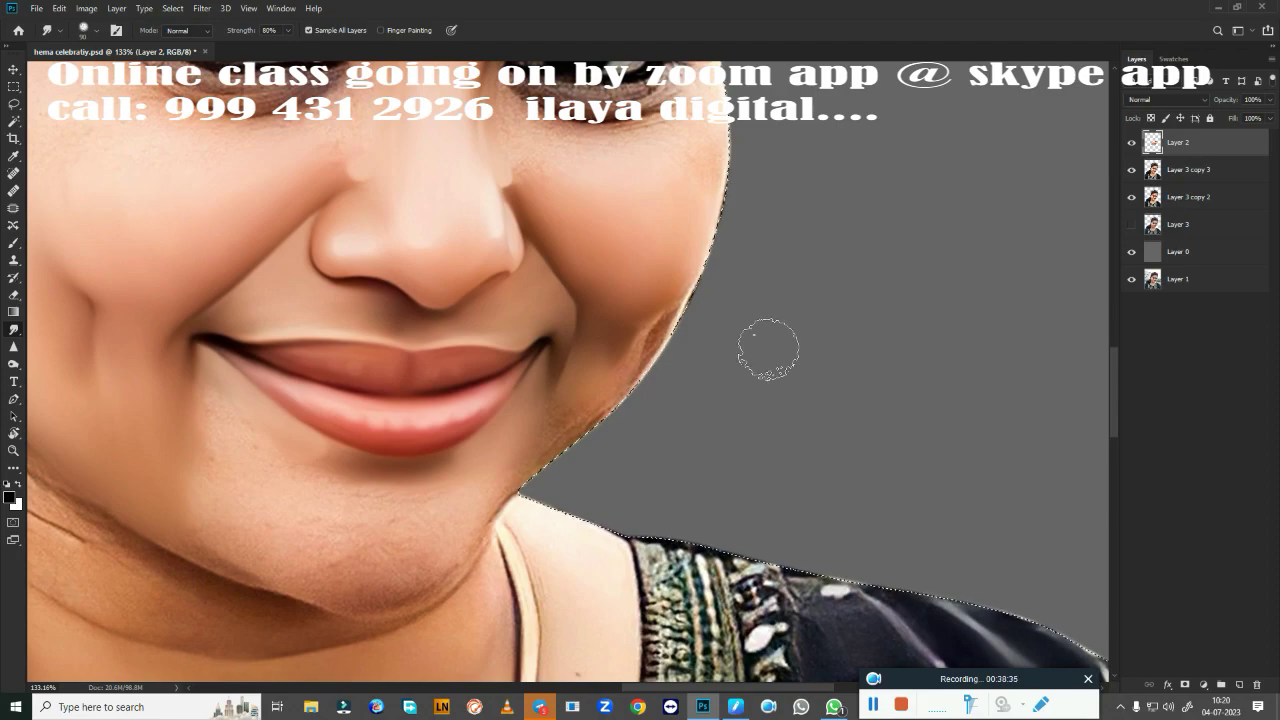
scroll(686, 367, "up", 3)
scroll(651, 343, "up", 3)
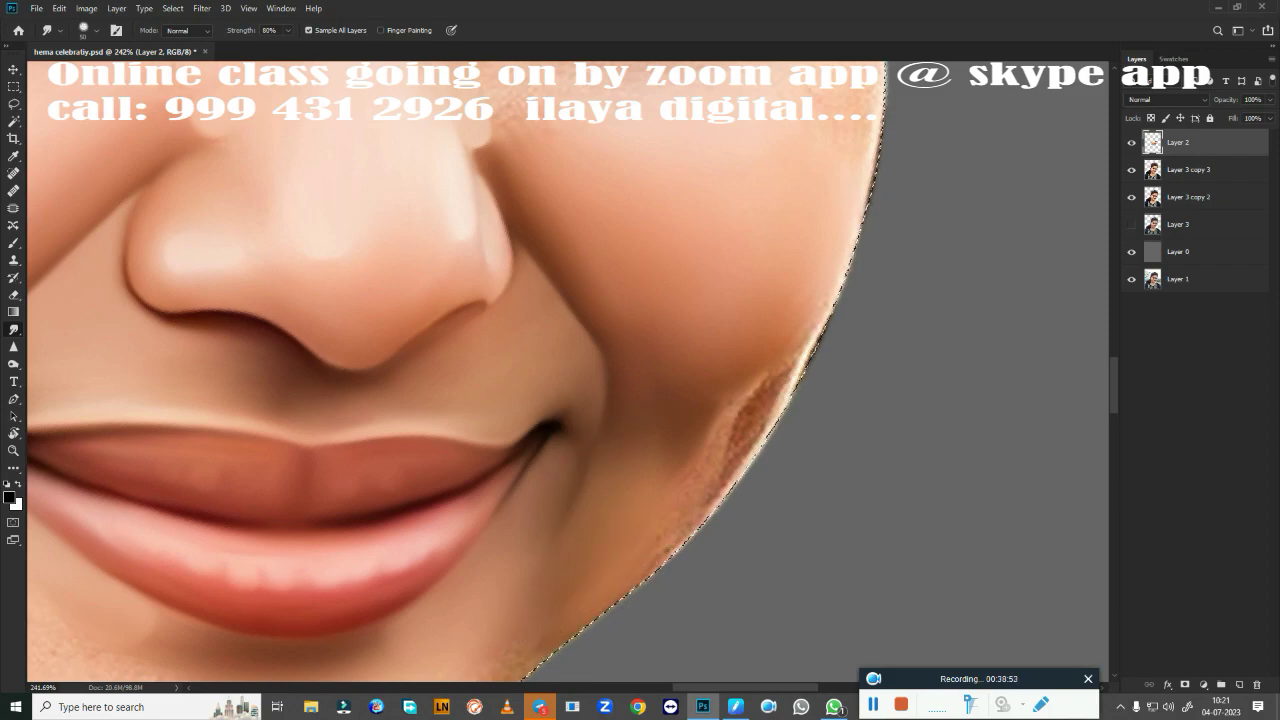
left_click_drag(726, 511, 871, 264)
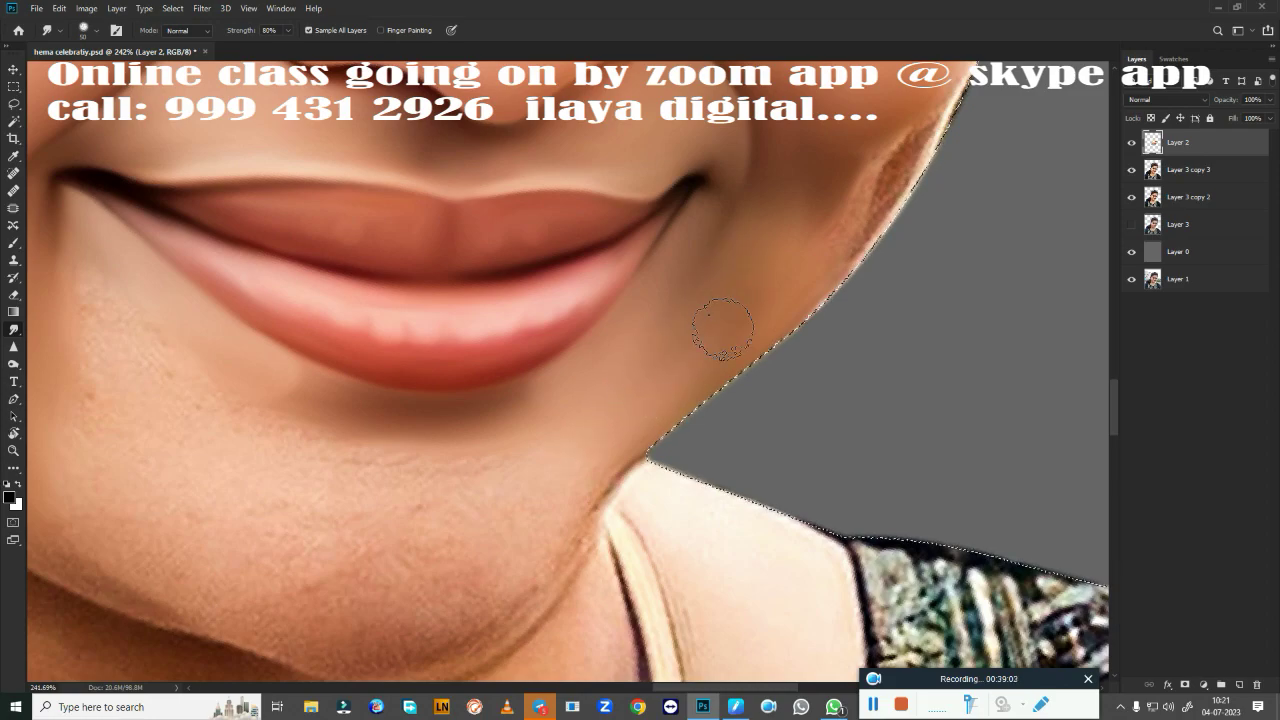
scroll(700, 400, "down", 5)
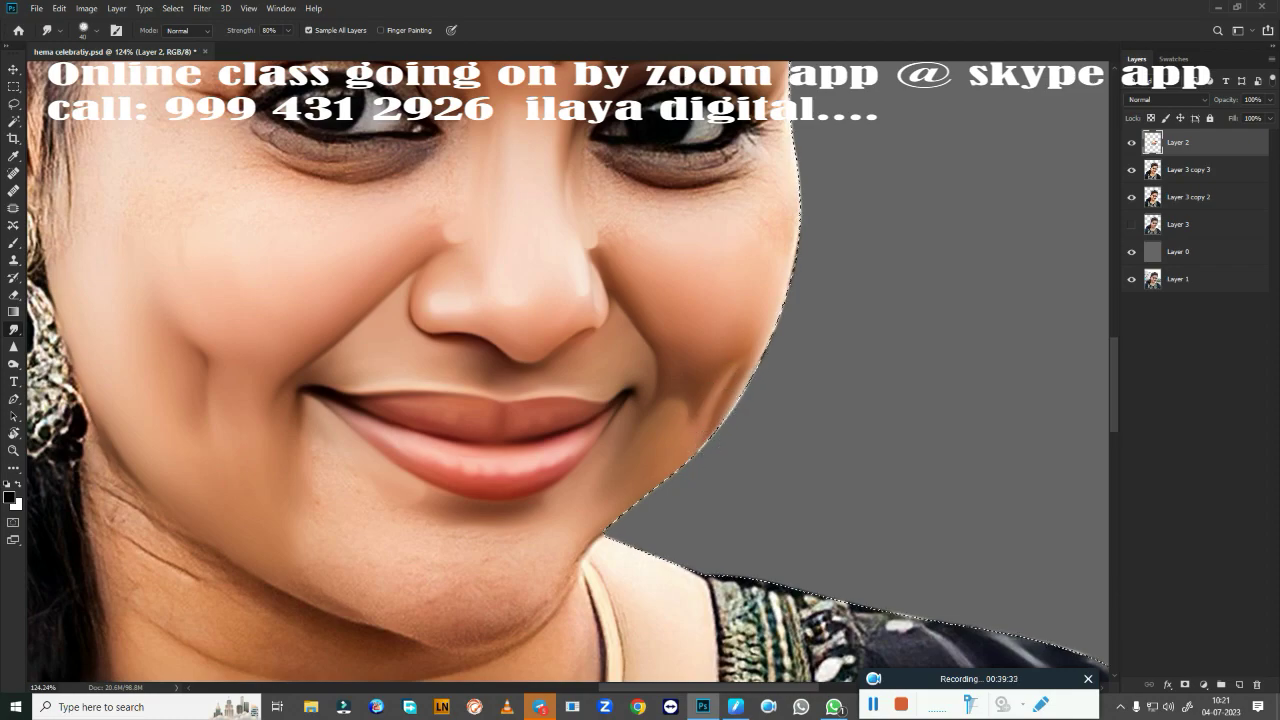
left_click_drag(697, 398, 700, 424)
scroll(648, 435, "down", 3)
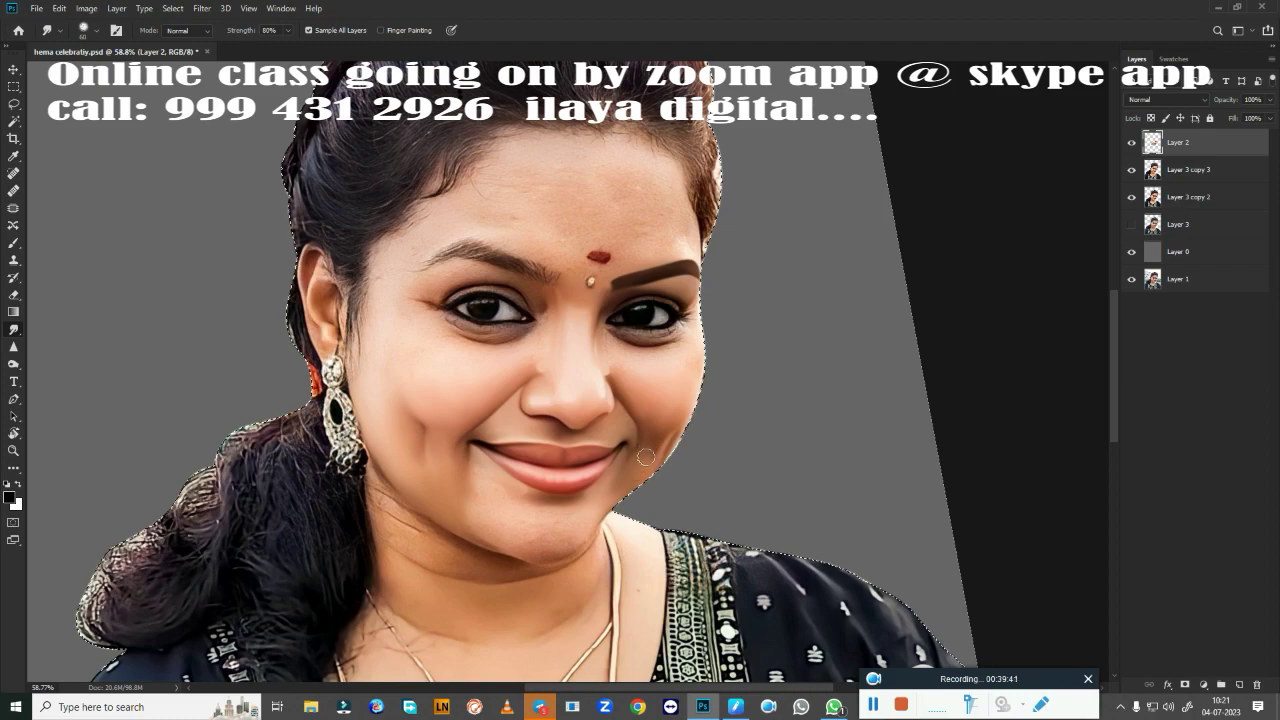
scroll(648, 472, "up", 2)
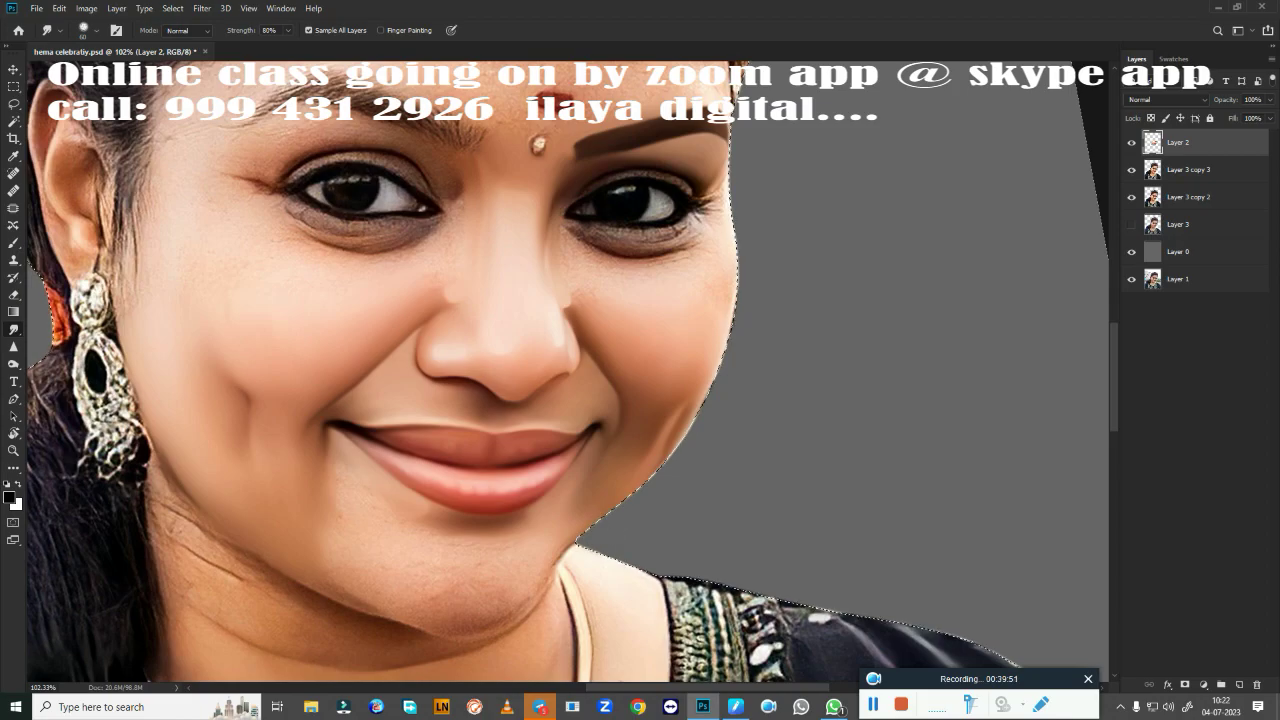
Smudge the shadow under the chin and its faint crease into smooth skin.
left_click_drag(573, 488, 703, 238)
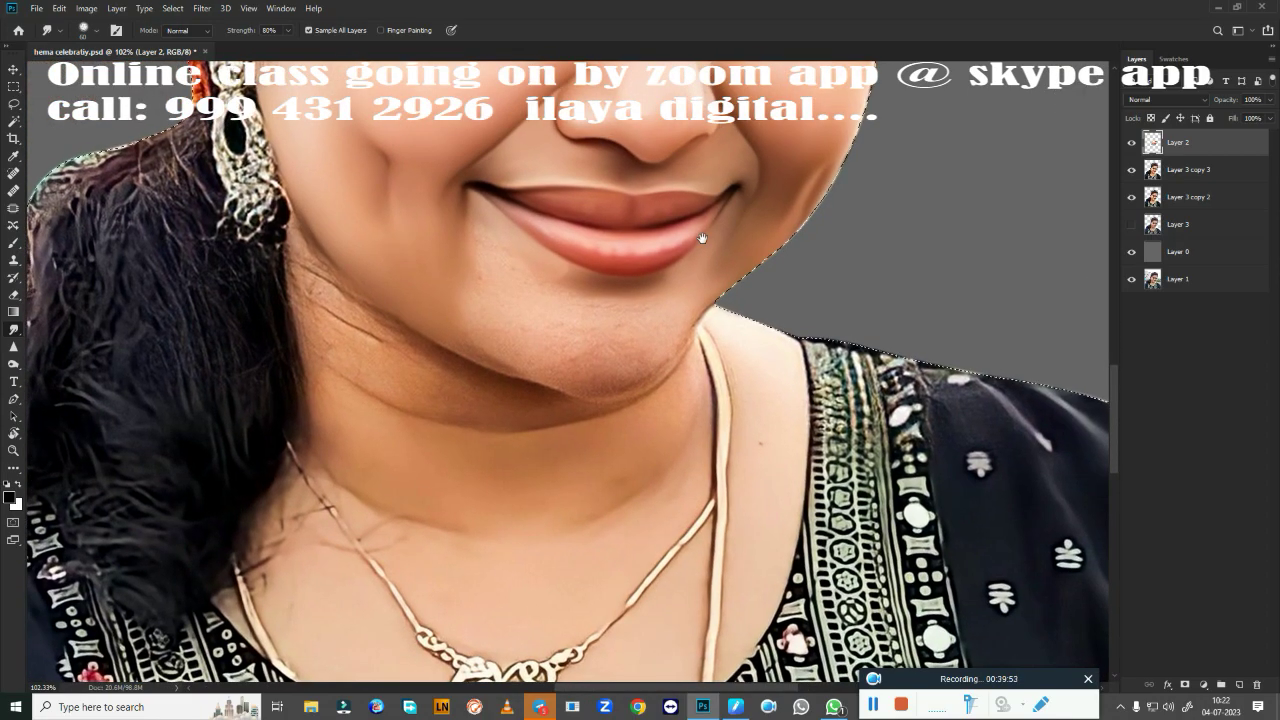
scroll(703, 238, "up", 3)
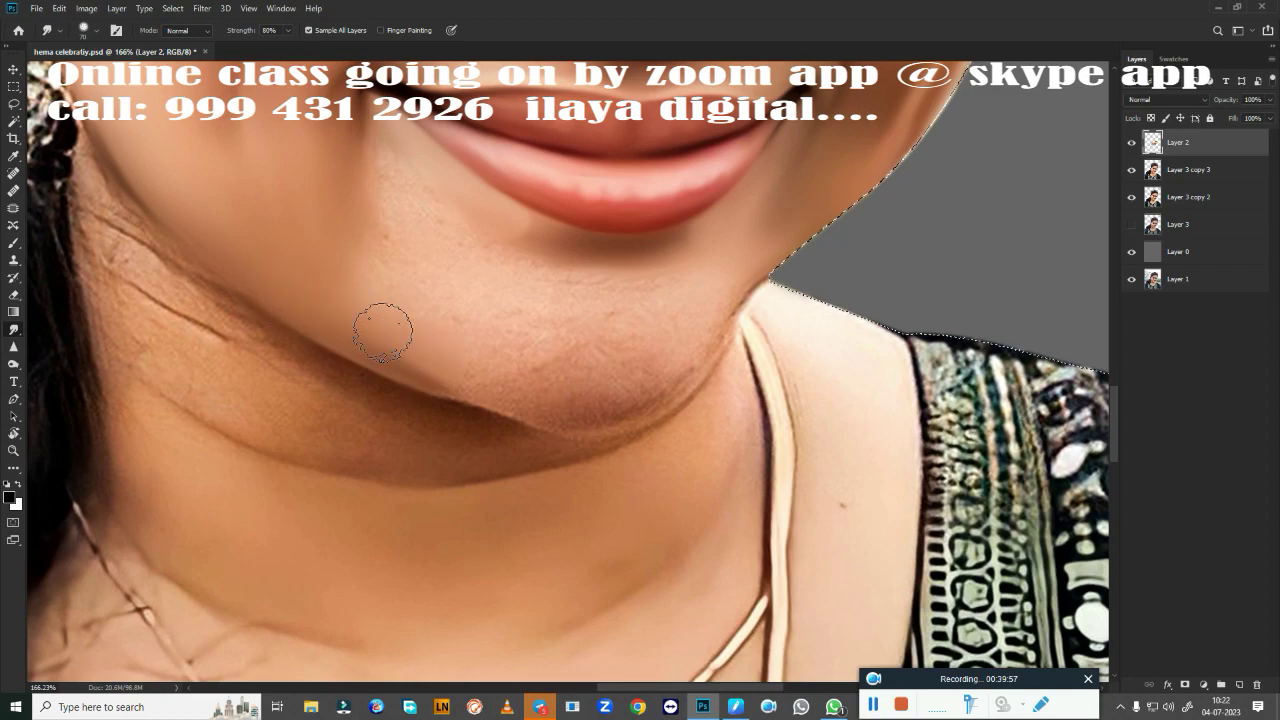
mouse_move(408, 352)
left_mouse_down()
mouse_move(586, 400)
mouse_move(506, 374)
mouse_move(674, 354)
mouse_move(737, 271)
mouse_move(705, 307)
mouse_move(560, 390)
left_mouse_up()
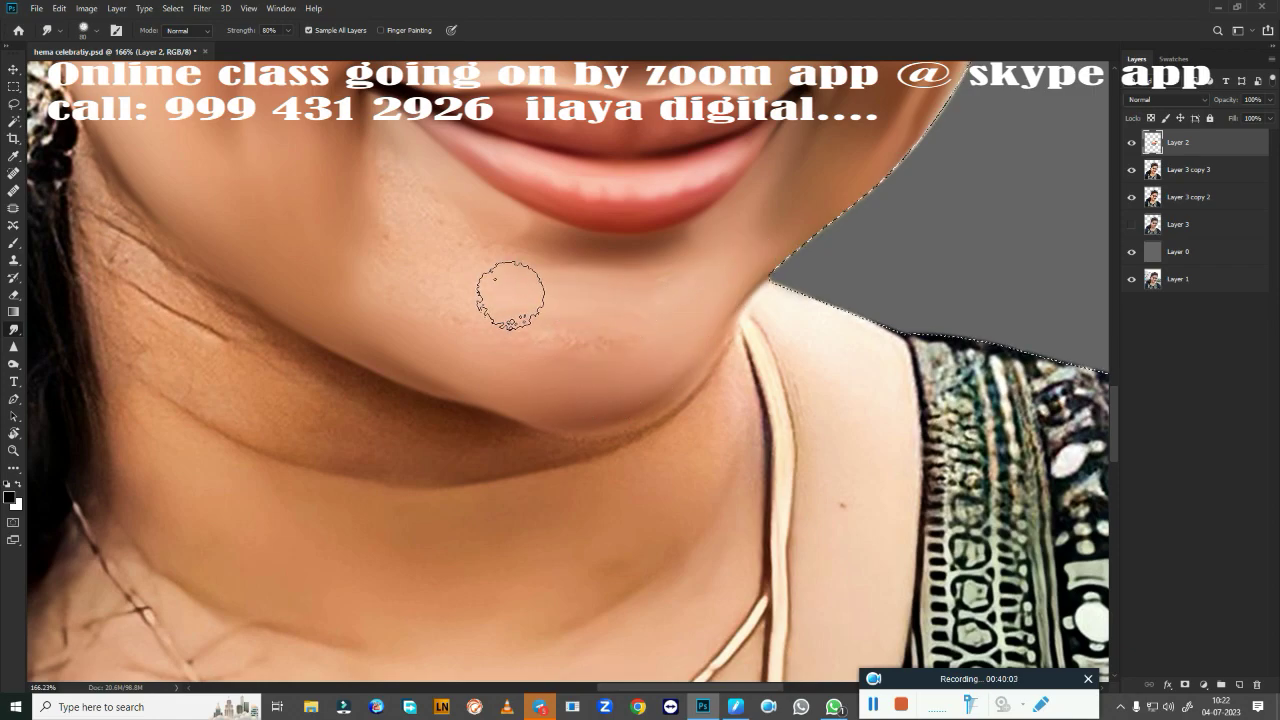
left_click_drag(627, 323, 557, 343)
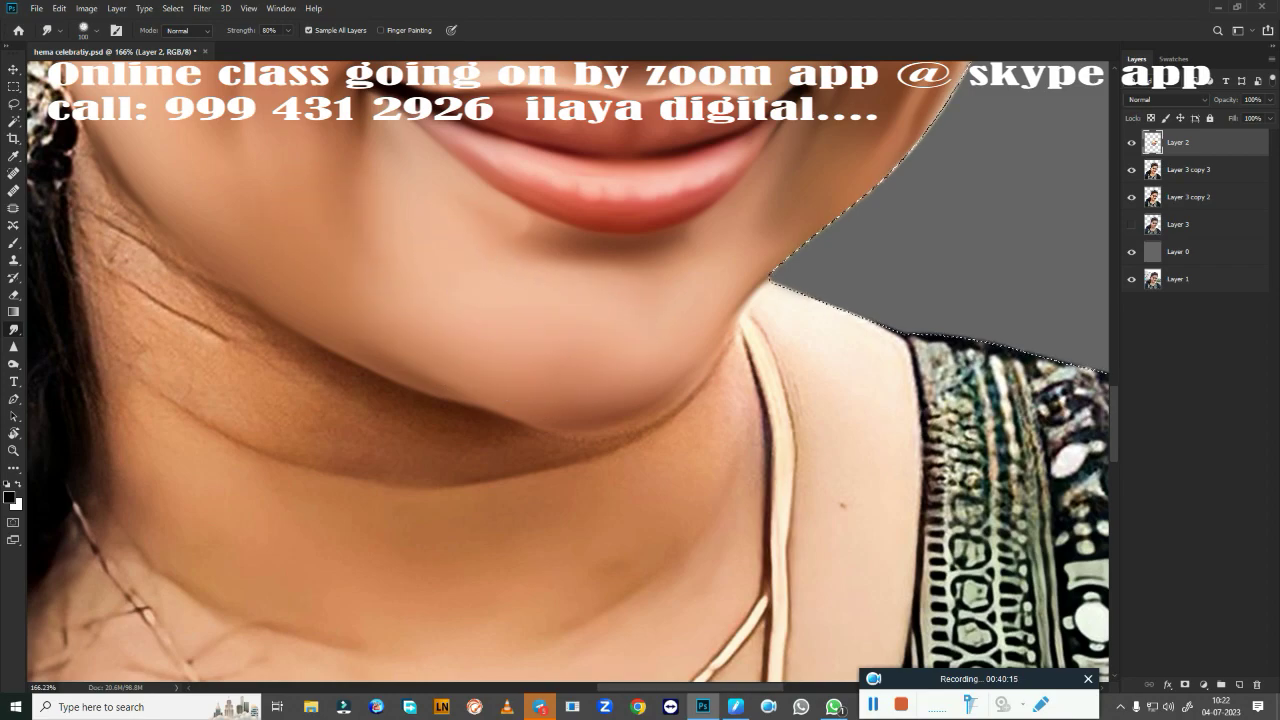
scroll(586, 380, "down", 5)
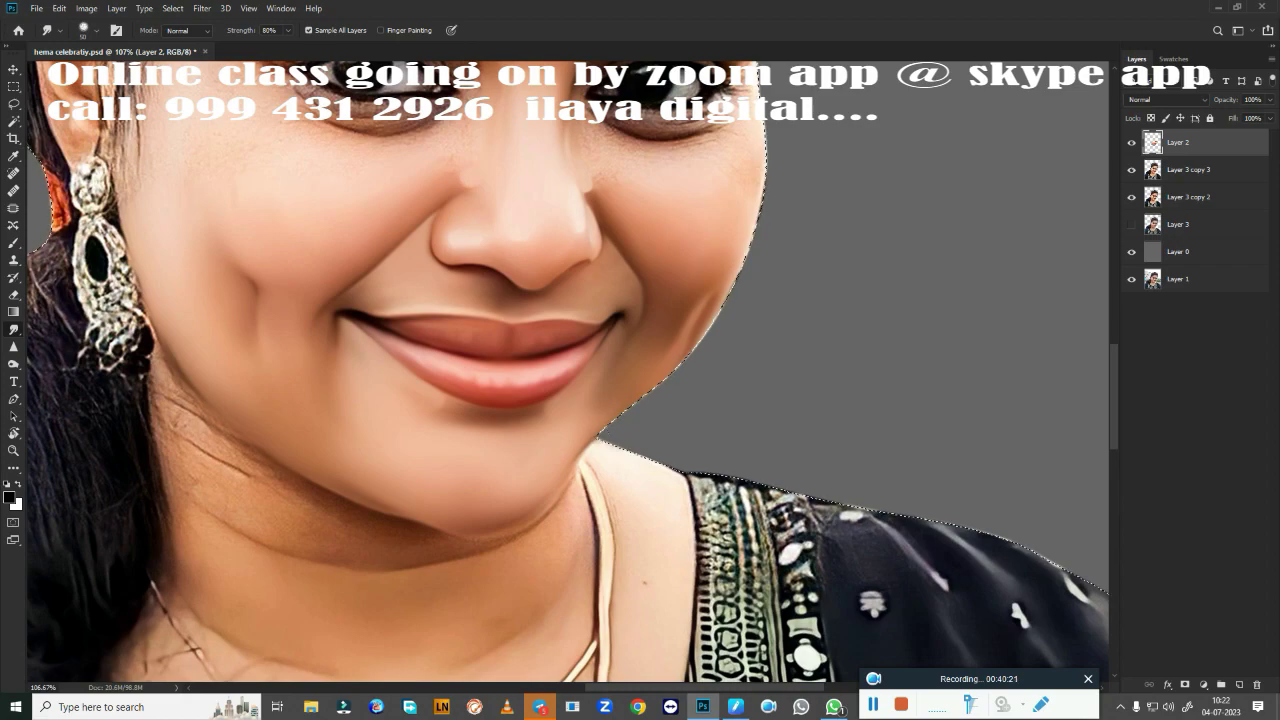
Save the caricature document with Ctrl+S.
left_click_drag(614, 185, 597, 375)
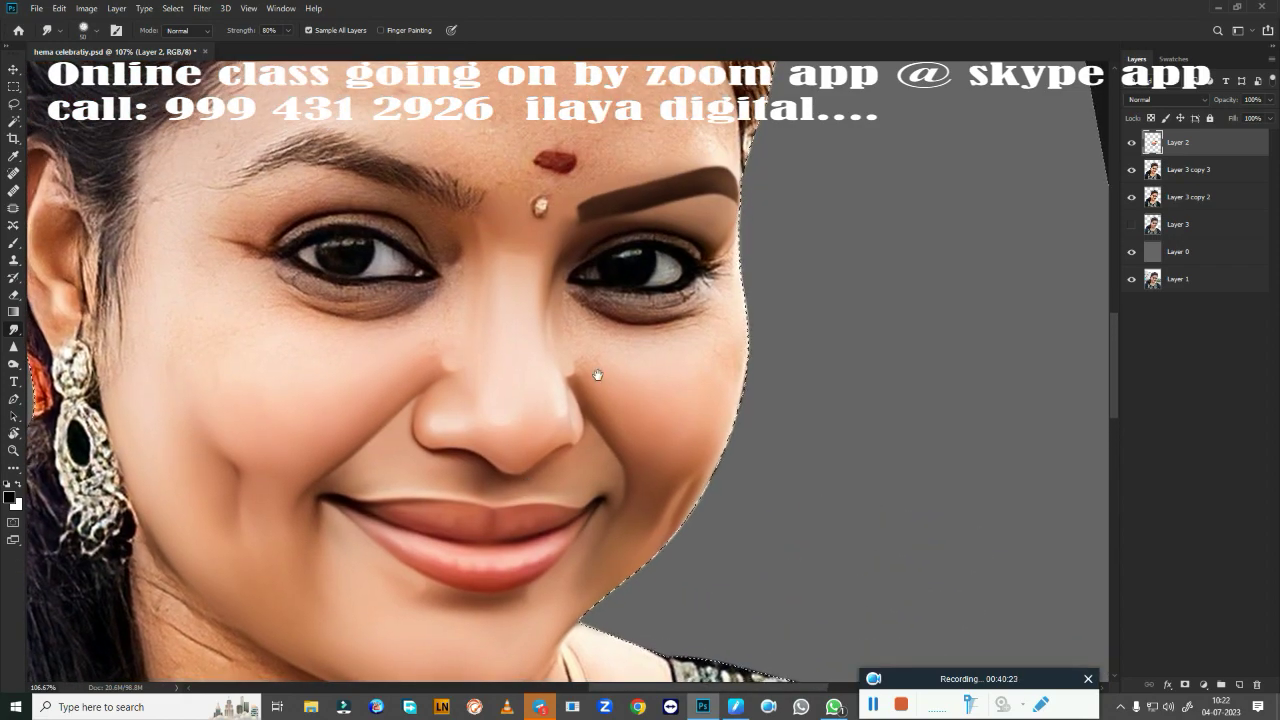
scroll(597, 375, "up", 2)
scroll(629, 380, "down", 4)
scroll(653, 345, "up", 1)
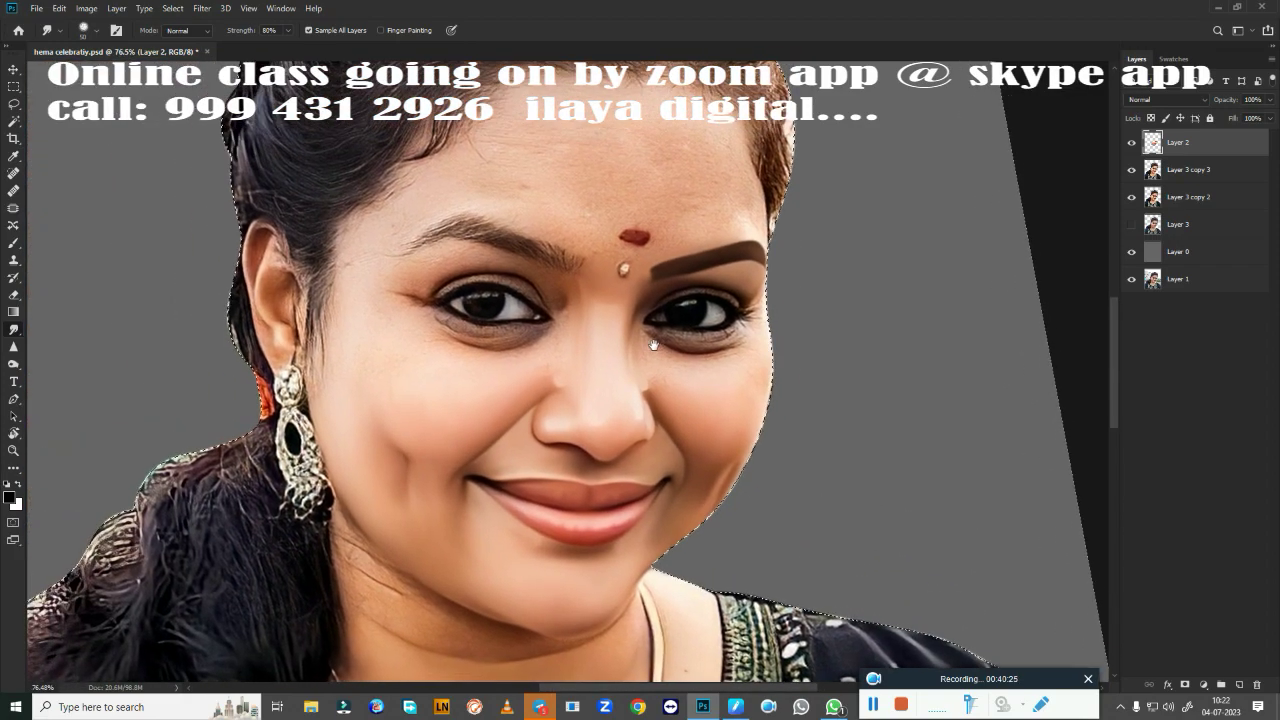
scroll(653, 345, "up", 2)
scroll(623, 294, "up", 2)
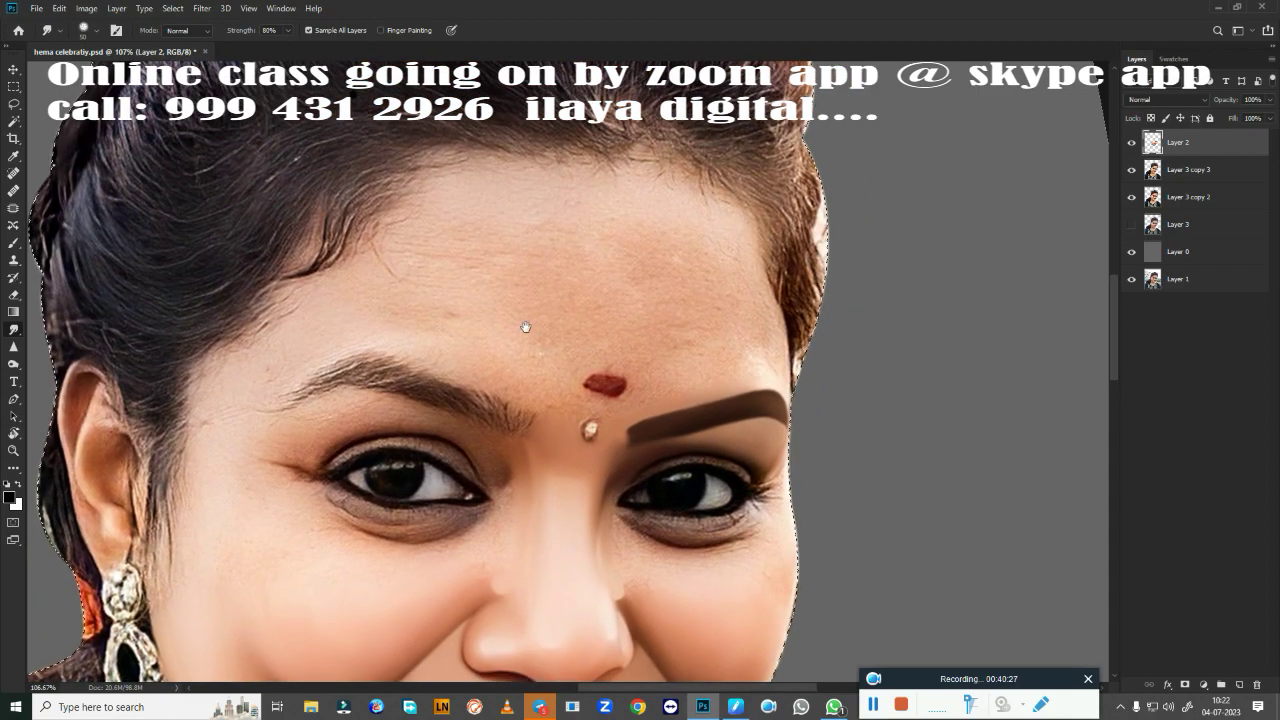
left_click_drag(525, 327, 515, 42)
key("ctrl+s")
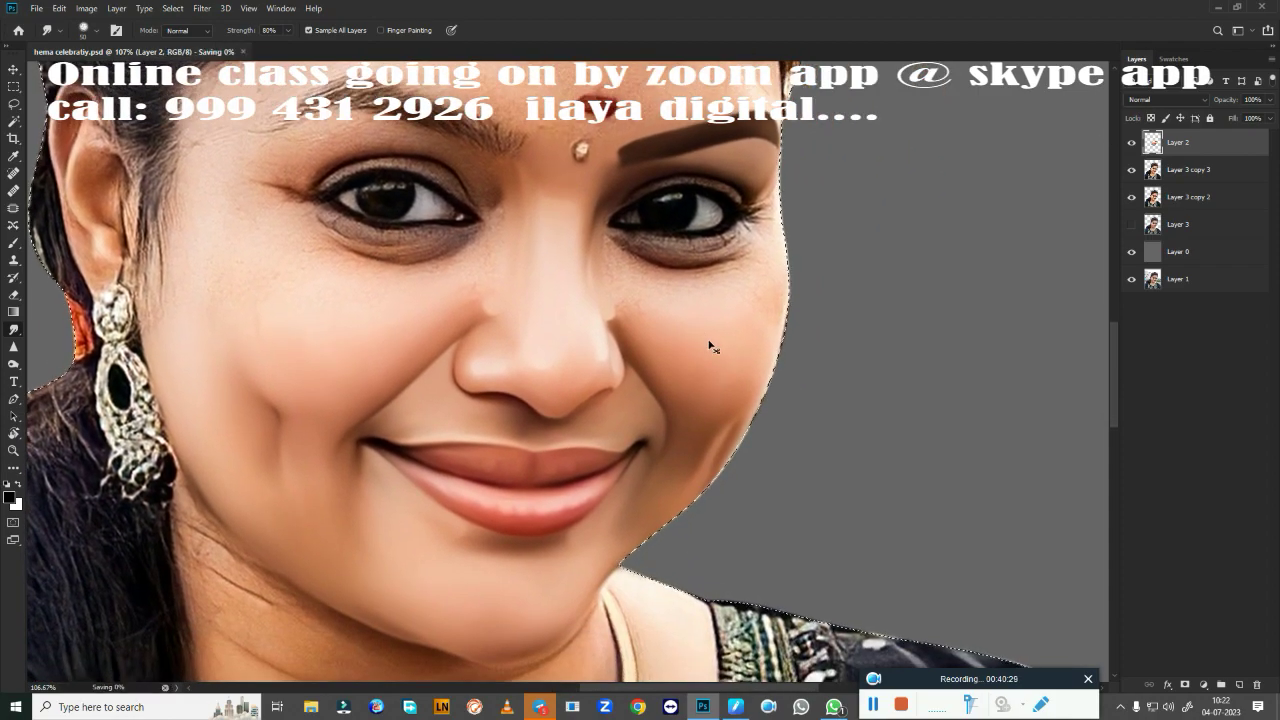
Hide Layer 3 copy 3 to preview the retouched face areas alone.
left_click(1132, 172)
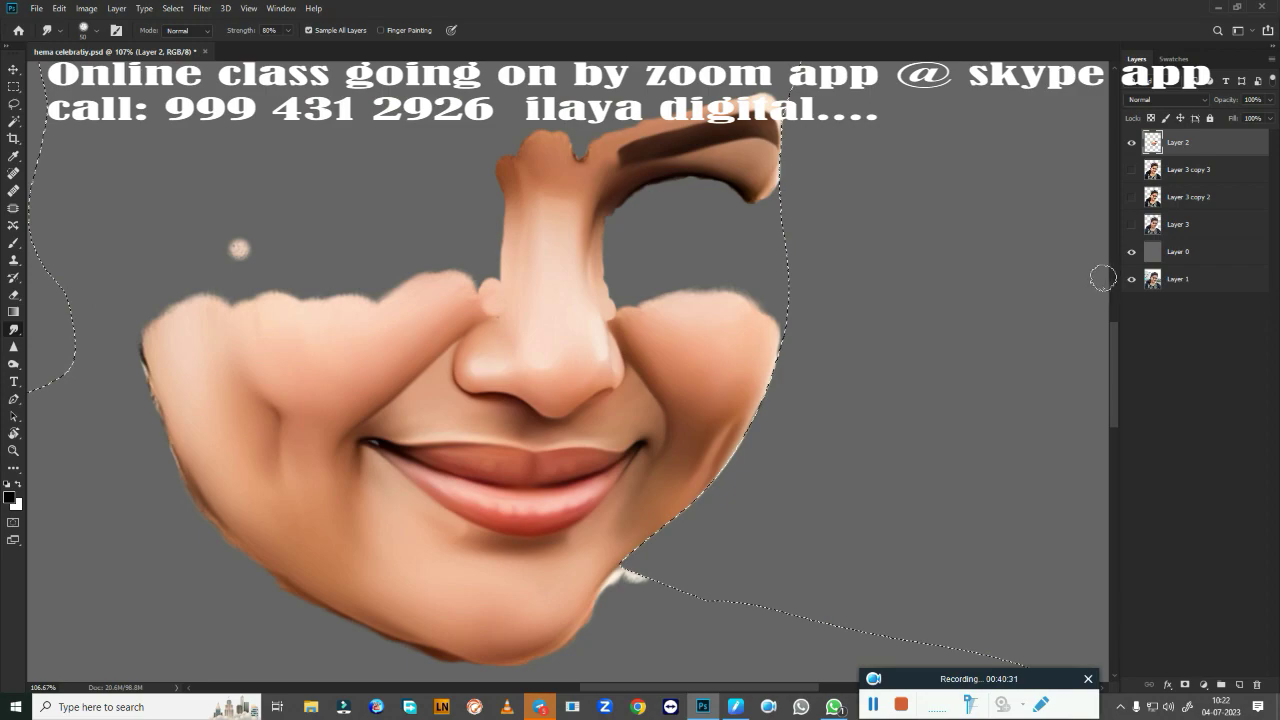
scroll(831, 357, "up", 2)
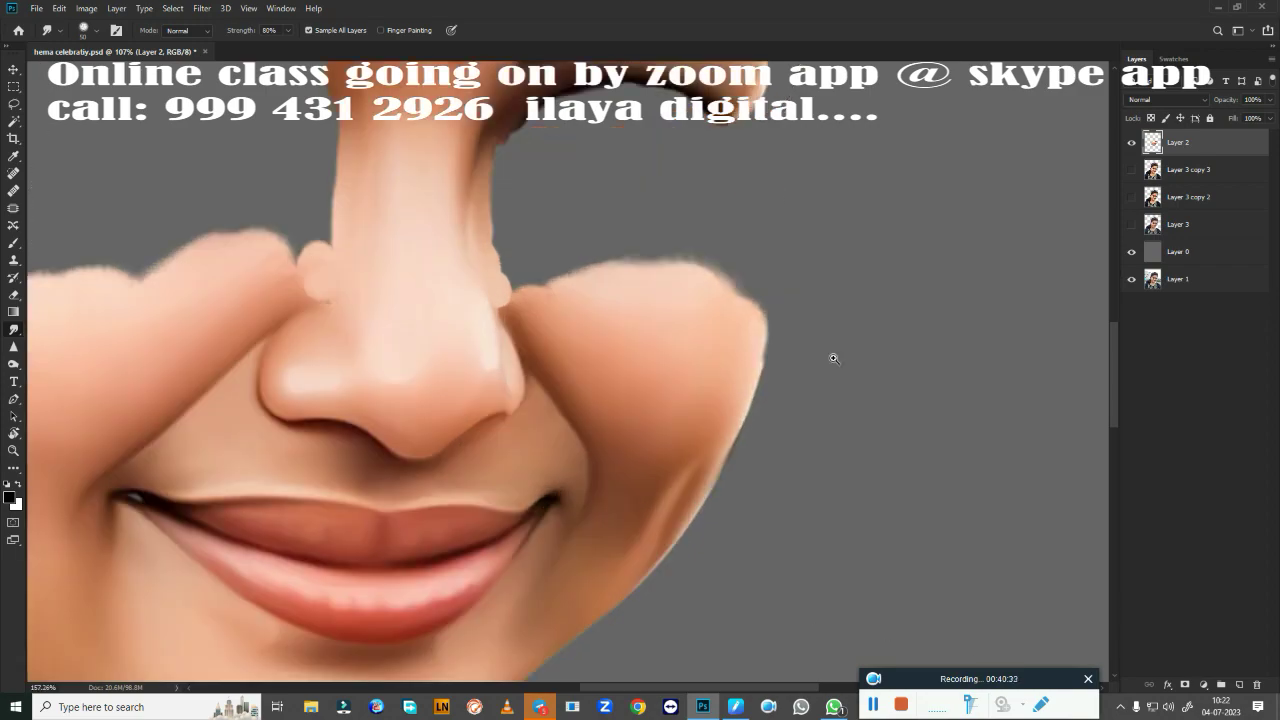
scroll(934, 260, "up", 2)
scroll(874, 329, "up", 1)
scroll(951, 346, "down", 1)
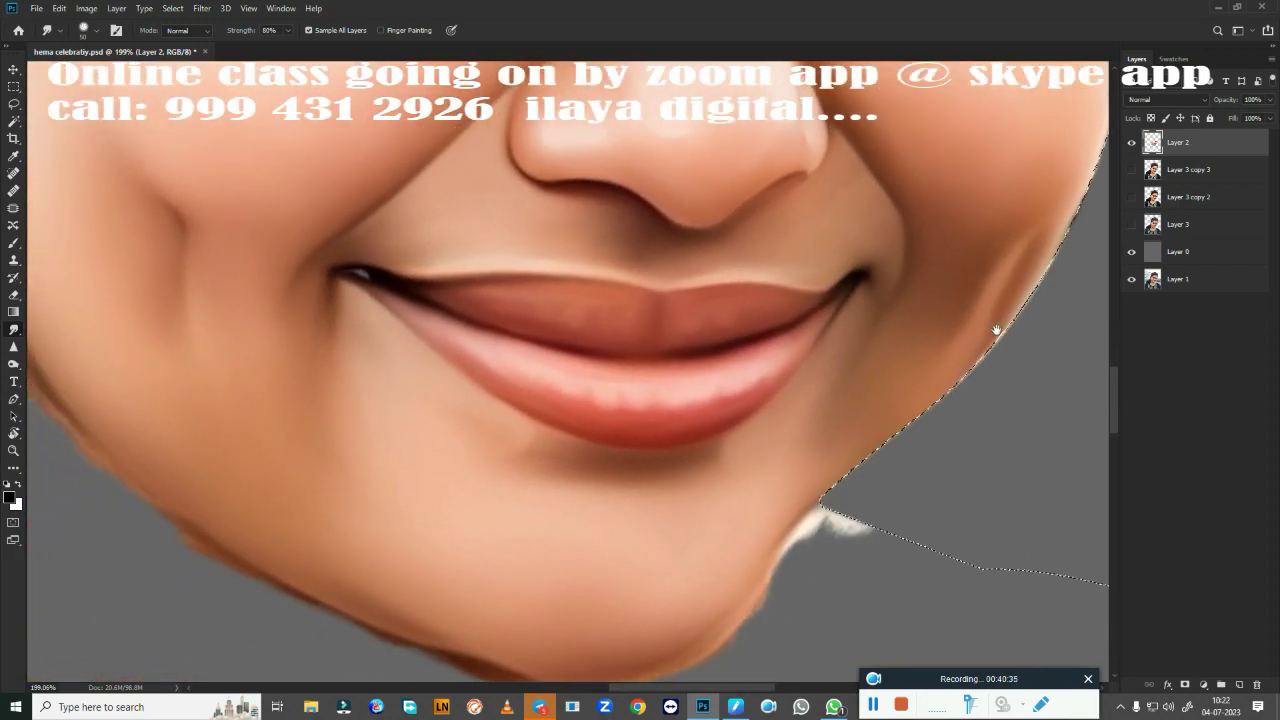
scroll(994, 331, "down", 2)
scroll(960, 346, "down", 2)
Load the Layer 3 copy 2 face selection and show Layer 3 copy 3 again.
left_click_drag(861, 352, 796, 387)
left_click(1152, 197, "ctrl")
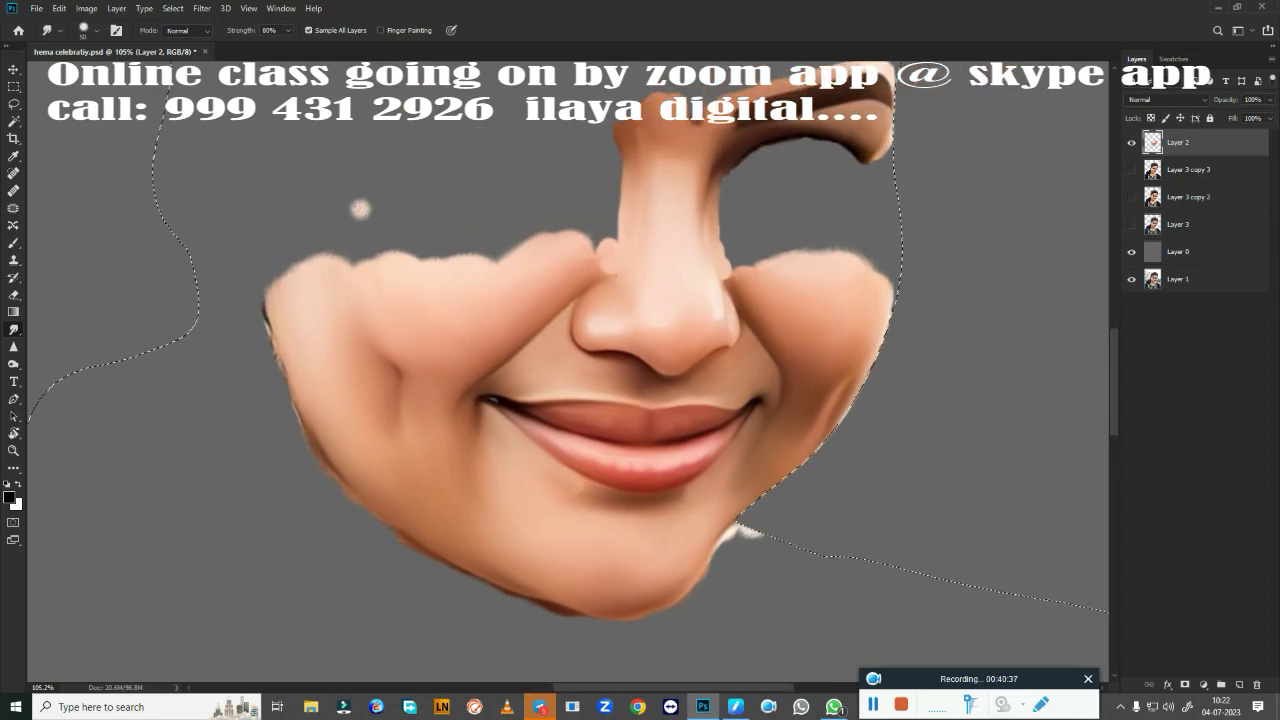
left_click(1131, 170)
scroll(800, 290, "up", 2)
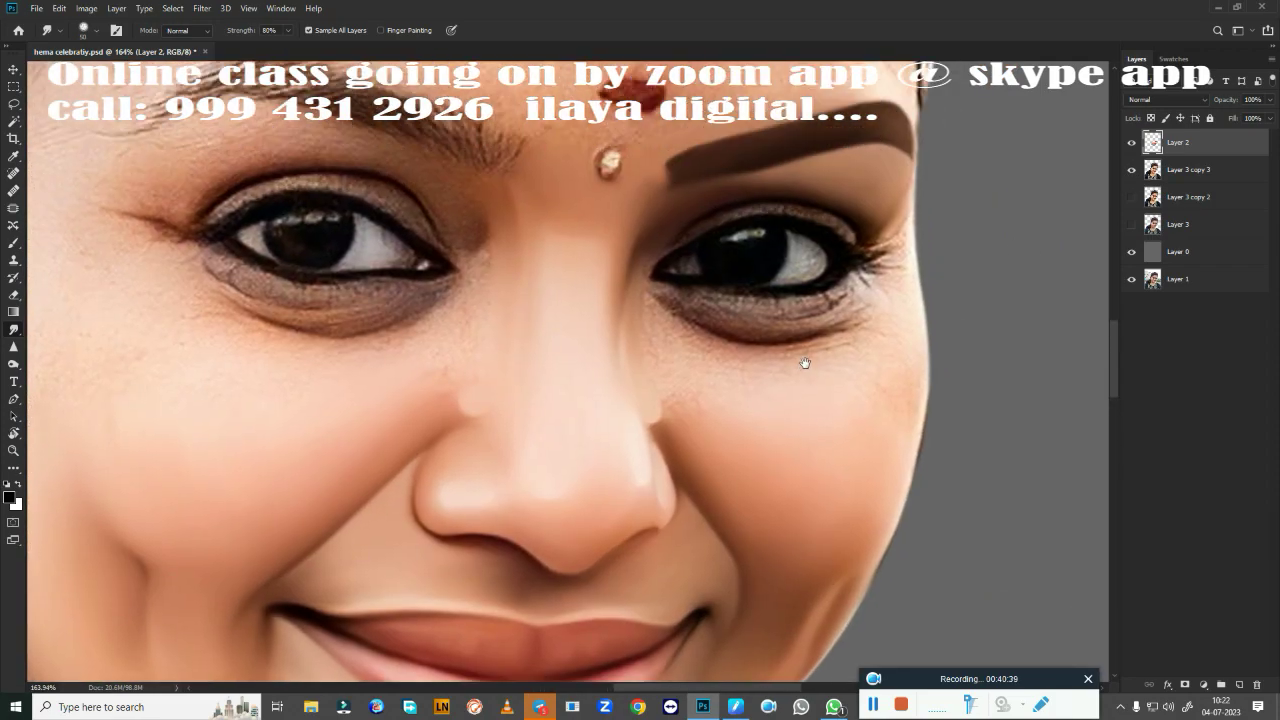
left_click_drag(808, 300, 781, 375)
scroll(781, 375, "down", 1)
left_click_drag(701, 66, 732, 374)
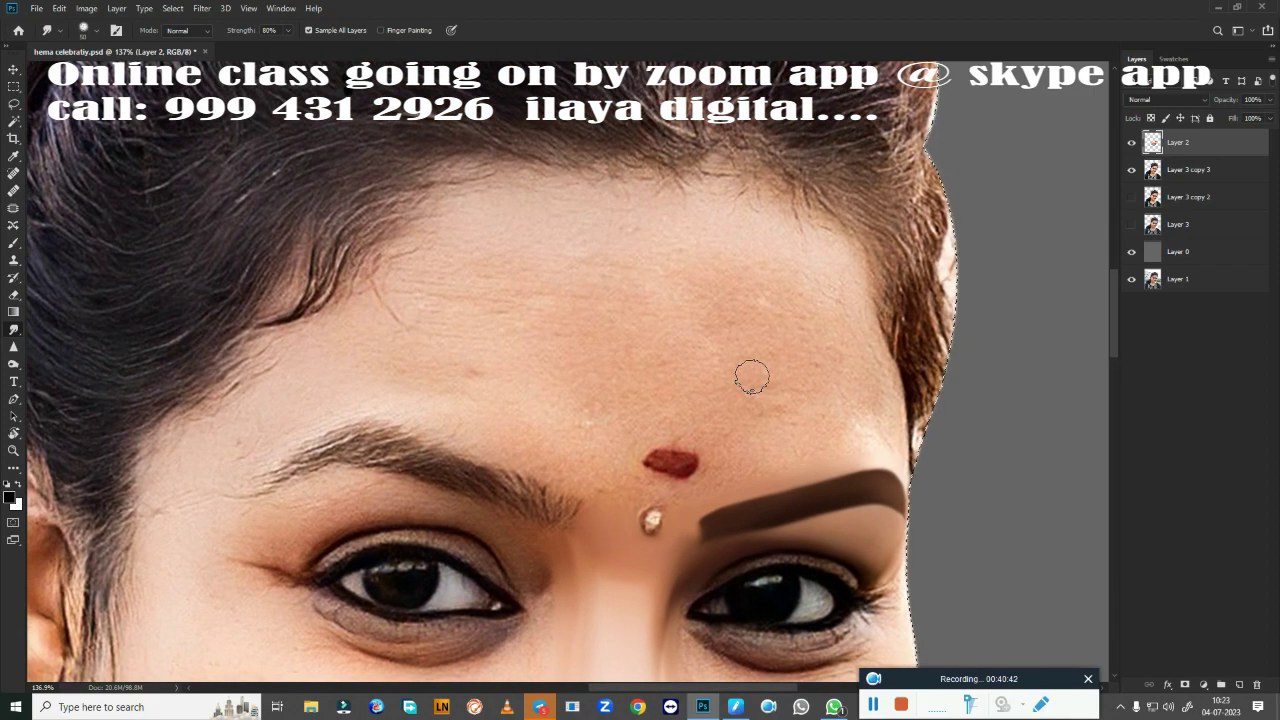
Lasso the right face edge and smudge the hairline and mid-forehead wrinkles.
key("l")
left_click_drag(930, 130, 917, 450)
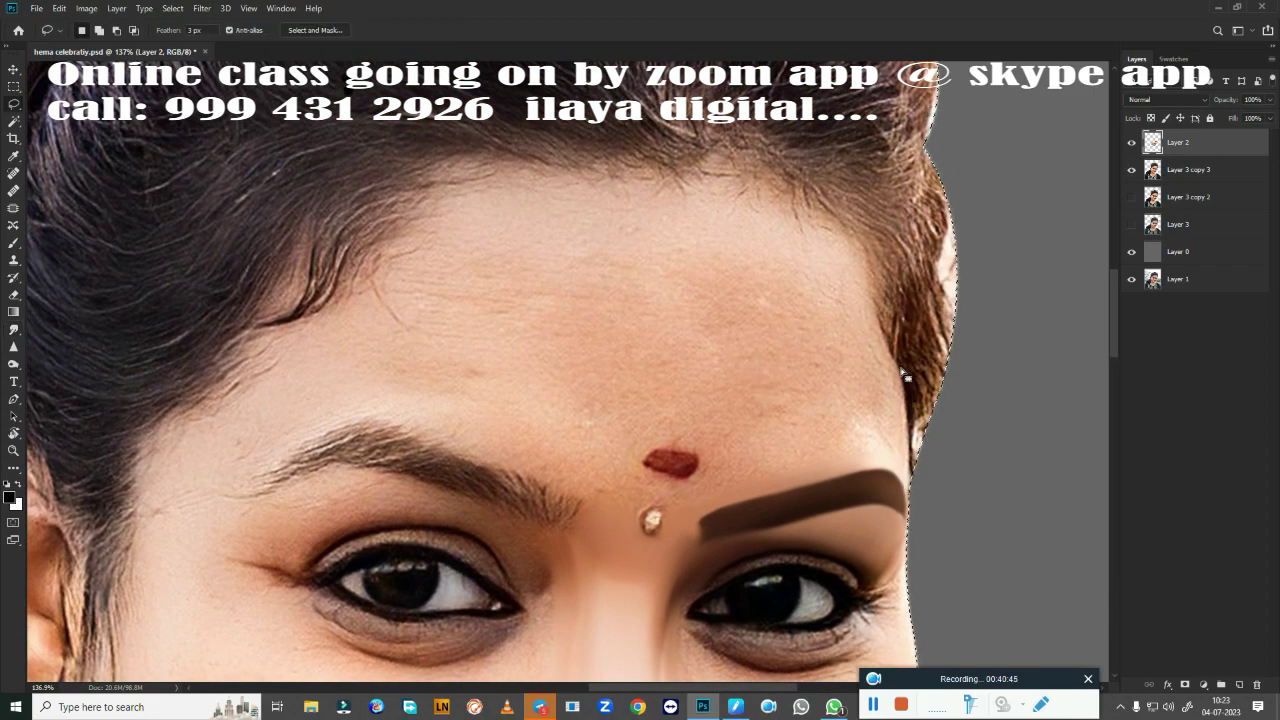
key("r")
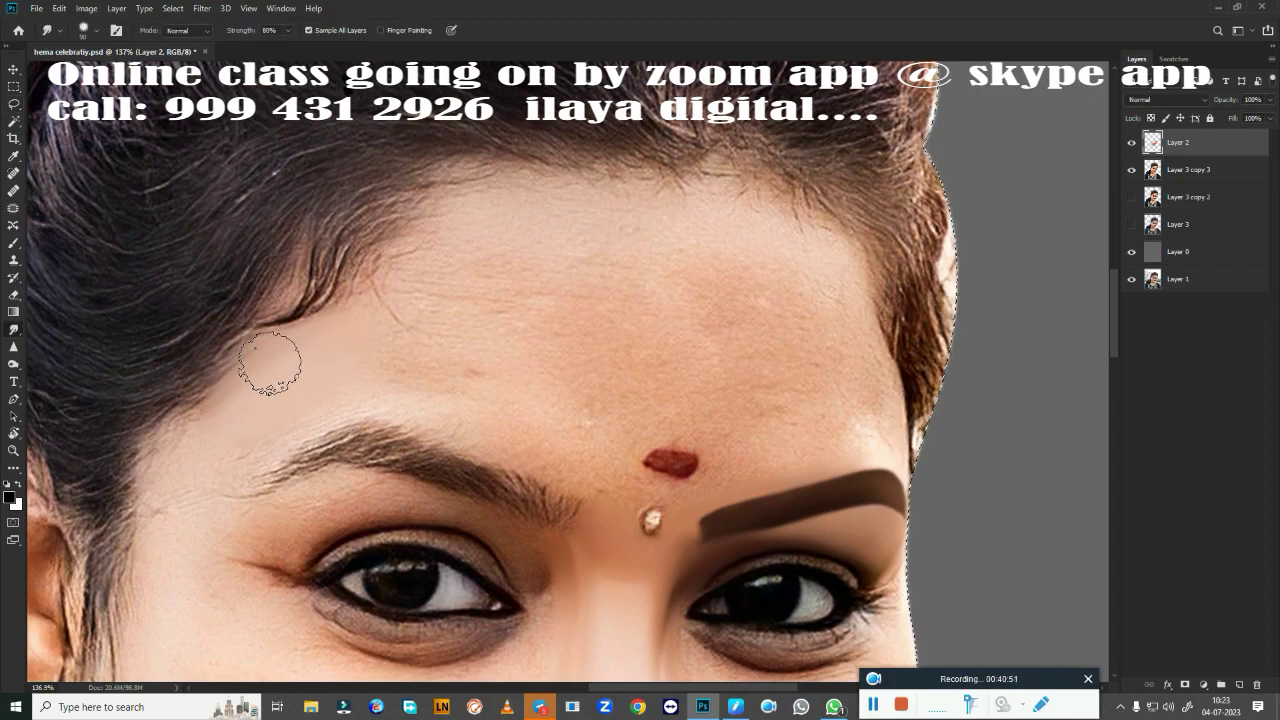
mouse_move(270, 362)
left_mouse_down()
mouse_move(237, 423)
mouse_move(309, 406)
mouse_move(297, 414)
mouse_move(382, 350)
mouse_move(394, 271)
mouse_move(377, 277)
mouse_move(429, 251)
mouse_move(560, 225)
mouse_move(749, 223)
mouse_move(828, 292)
left_mouse_up()
mouse_move(451, 286)
left_mouse_down()
mouse_move(615, 311)
mouse_move(543, 329)
mouse_move(737, 343)
mouse_move(629, 286)
mouse_move(705, 320)
mouse_move(566, 323)
mouse_move(743, 291)
mouse_move(777, 337)
mouse_move(706, 349)
mouse_move(609, 320)
mouse_move(765, 308)
left_mouse_up()
Smooth the grainy skin beside the bindi and between the eyebrows, adjusting brush size.
scroll(657, 386, "up", 2)
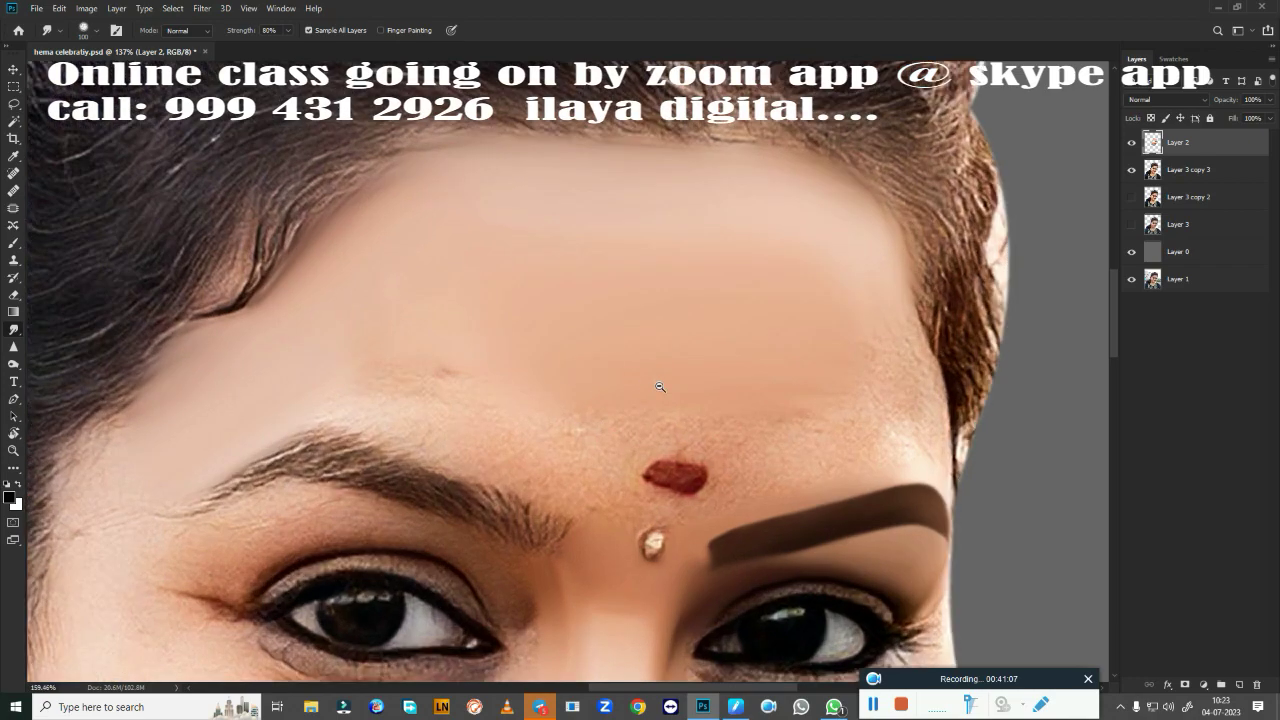
mouse_move(657, 386)
left_mouse_down()
mouse_move(641, 181)
mouse_move(620, 231)
left_mouse_up()
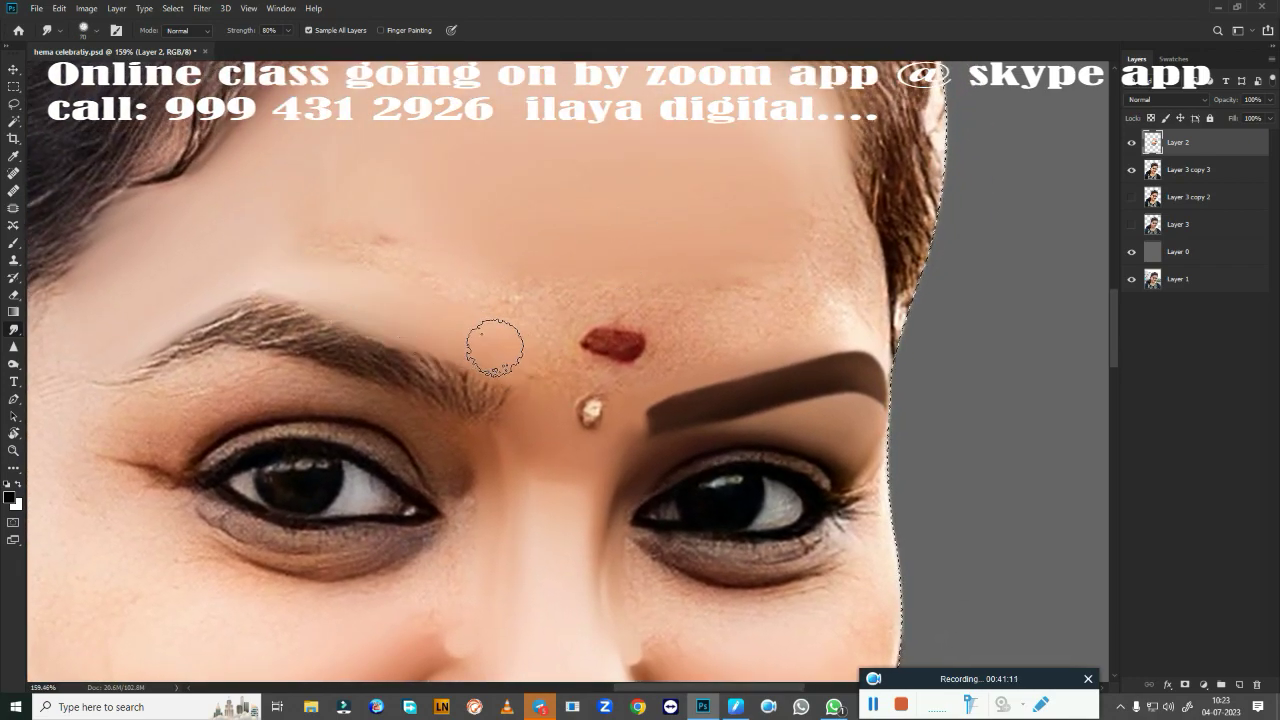
key("bracketright")
key("bracketright")
key("bracketright")
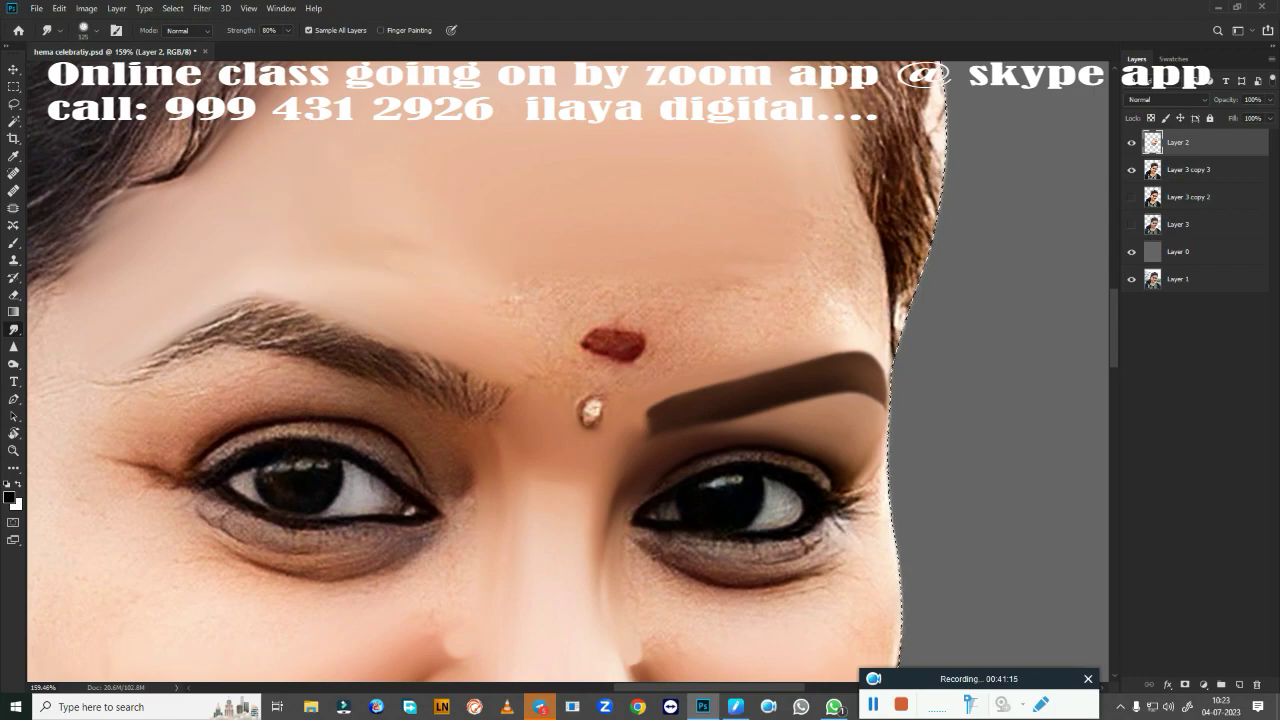
key("bracketleft")
key("bracketleft")
key("bracketright")
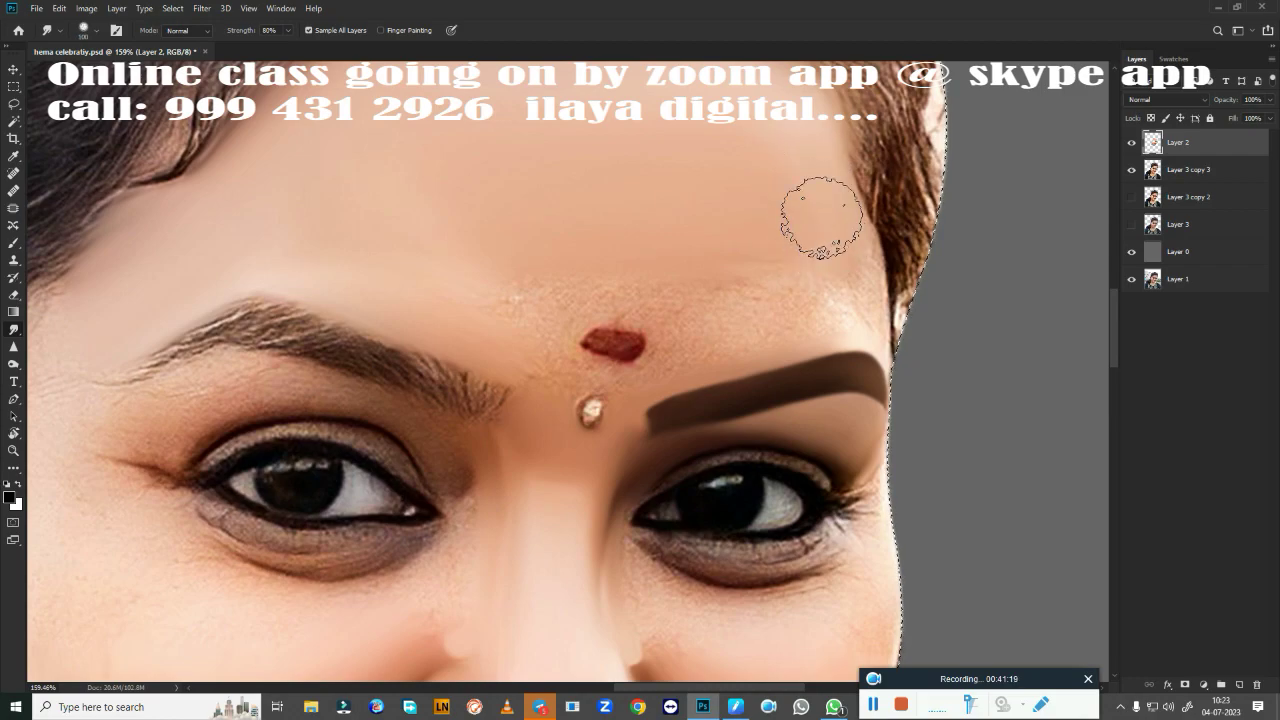
key("bracketleft")
key("bracketleft")
key("bracketleft")
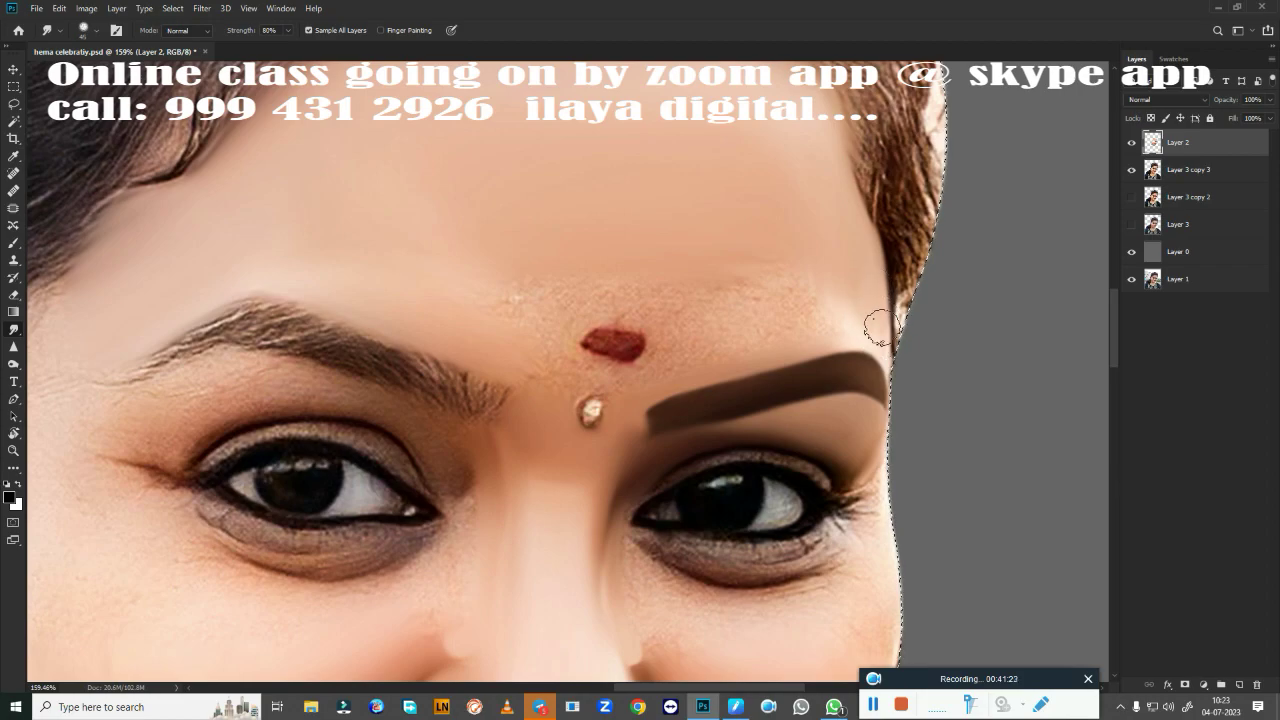
key("bracketright")
key("bracketright")
key("bracketright")
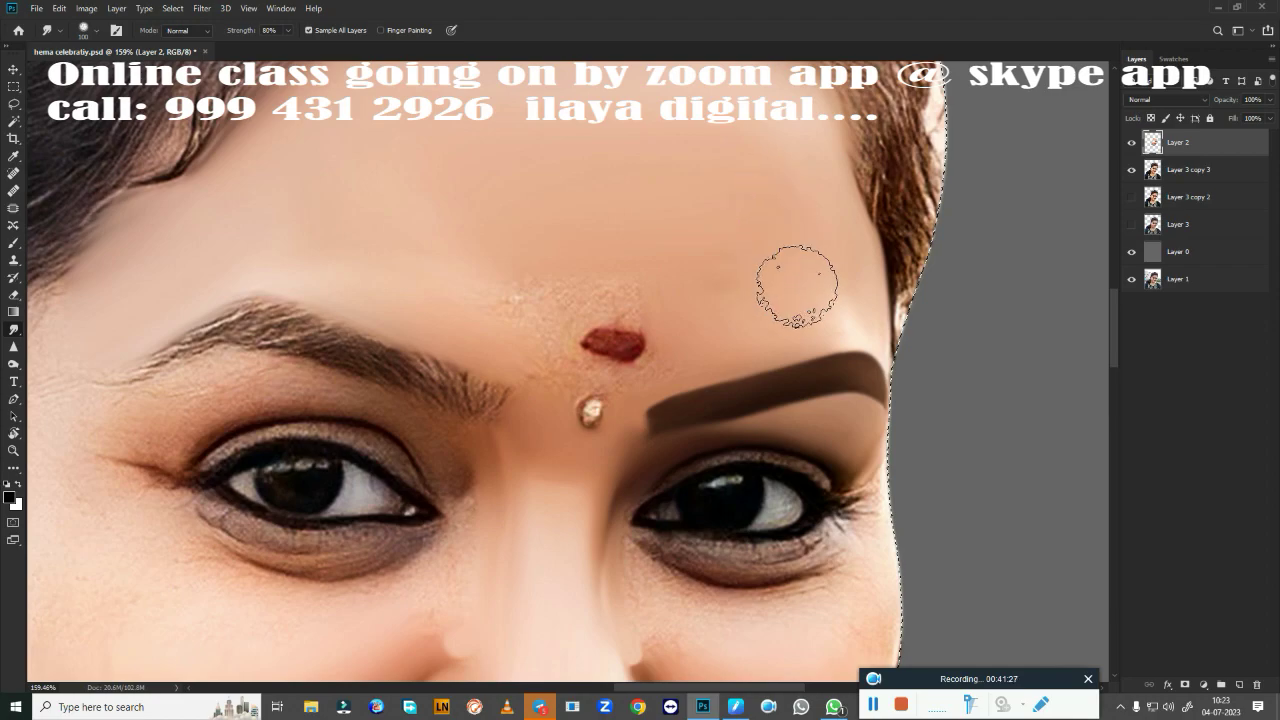
key("bracketright")
left_click_drag(651, 277, 528, 323)
key("bracketleft")
key("bracketleft")
key("bracketleft")
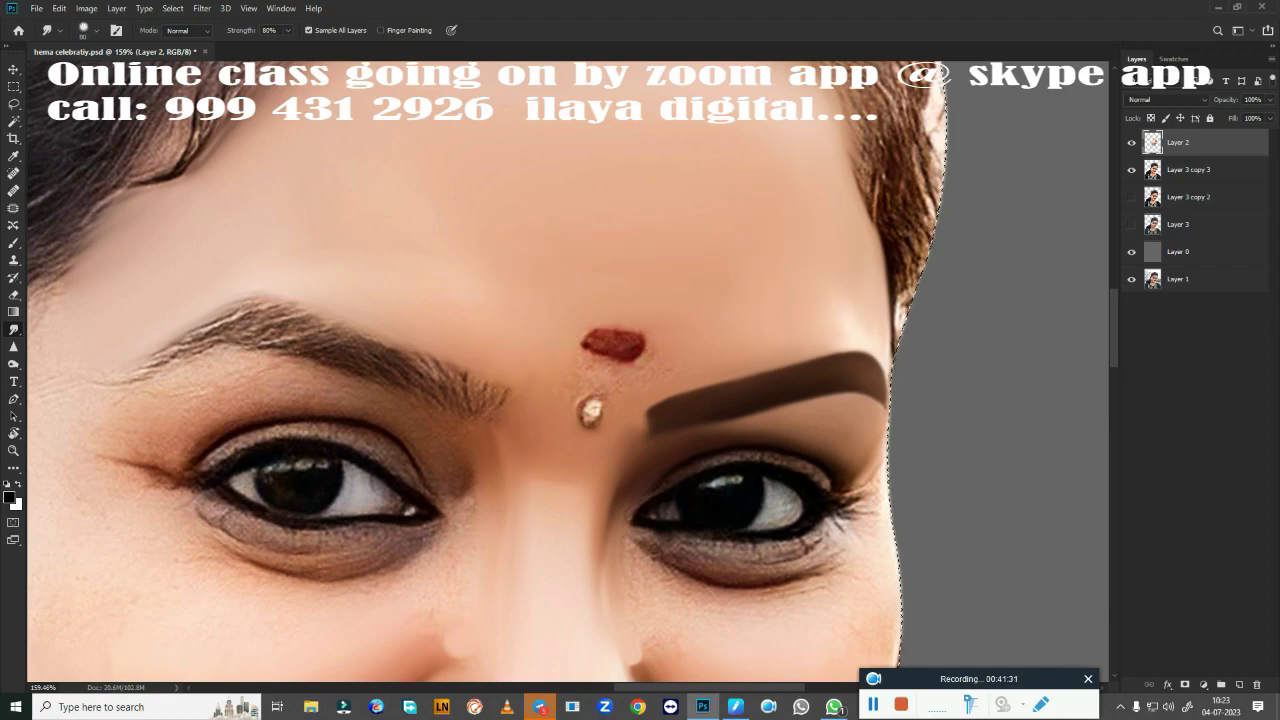
left_click_drag(530, 389, 535, 425)
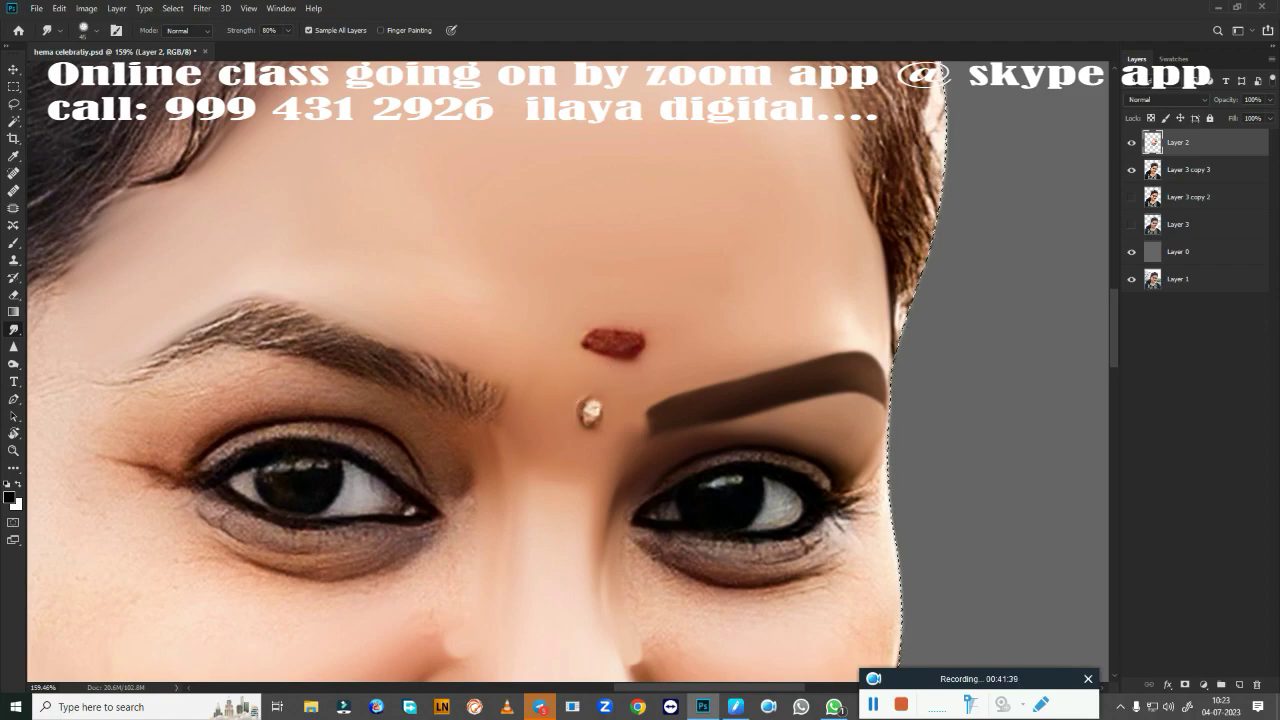
Smooth toward the right face edge with a larger brush, then clear the selection.
scroll(428, 351, "down", 5)
scroll(393, 452, "up", 2)
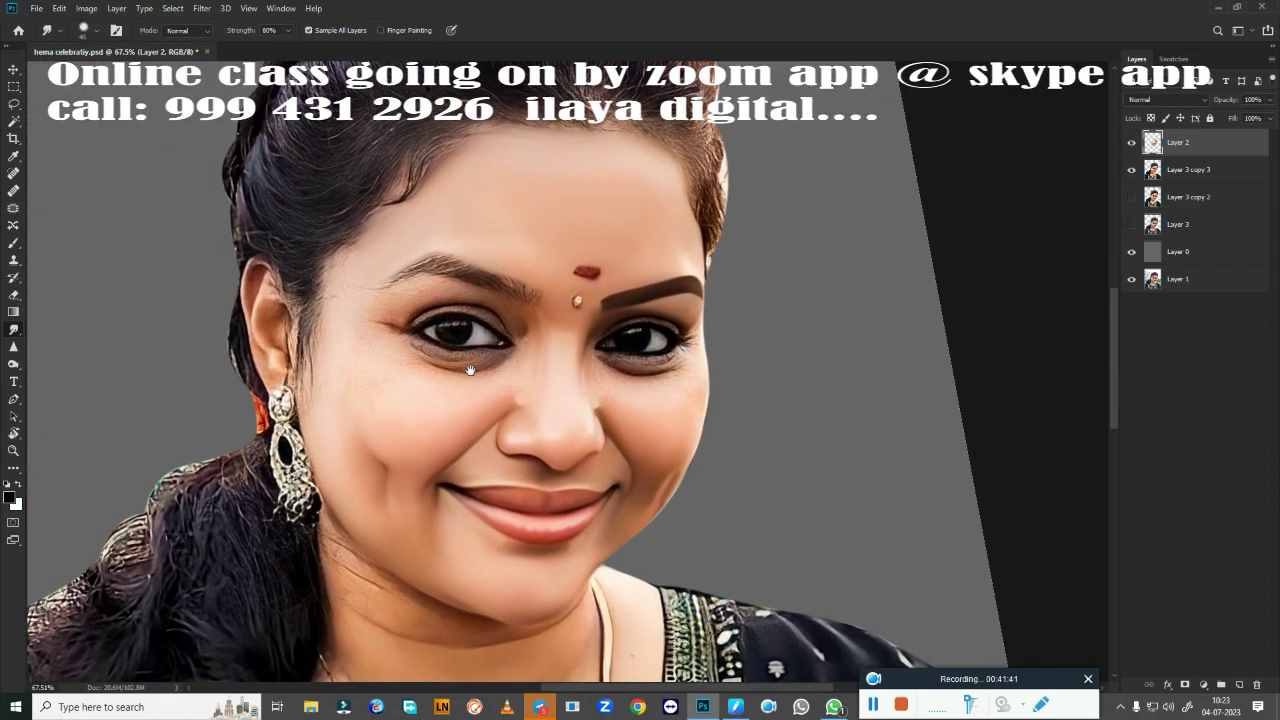
scroll(393, 452, "up", 2)
scroll(393, 452, "up", 1)
left_click_drag(390, 390, 461, 349)
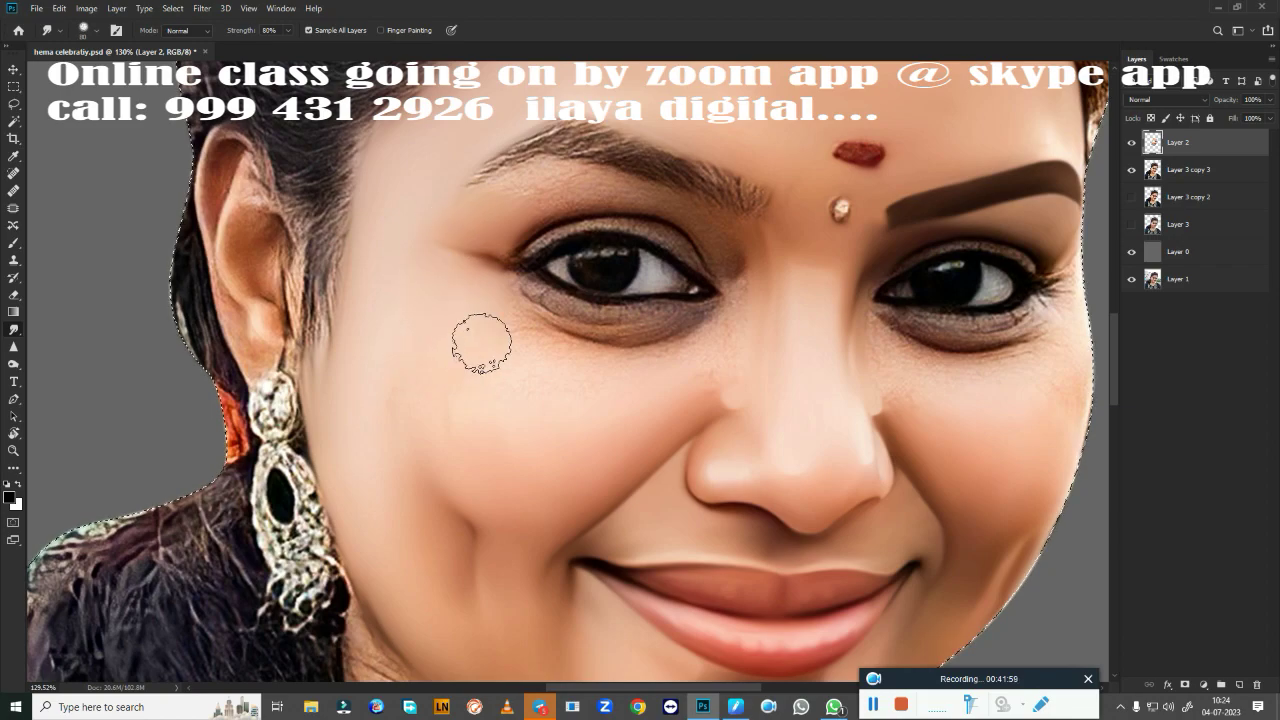
key("bracketright")
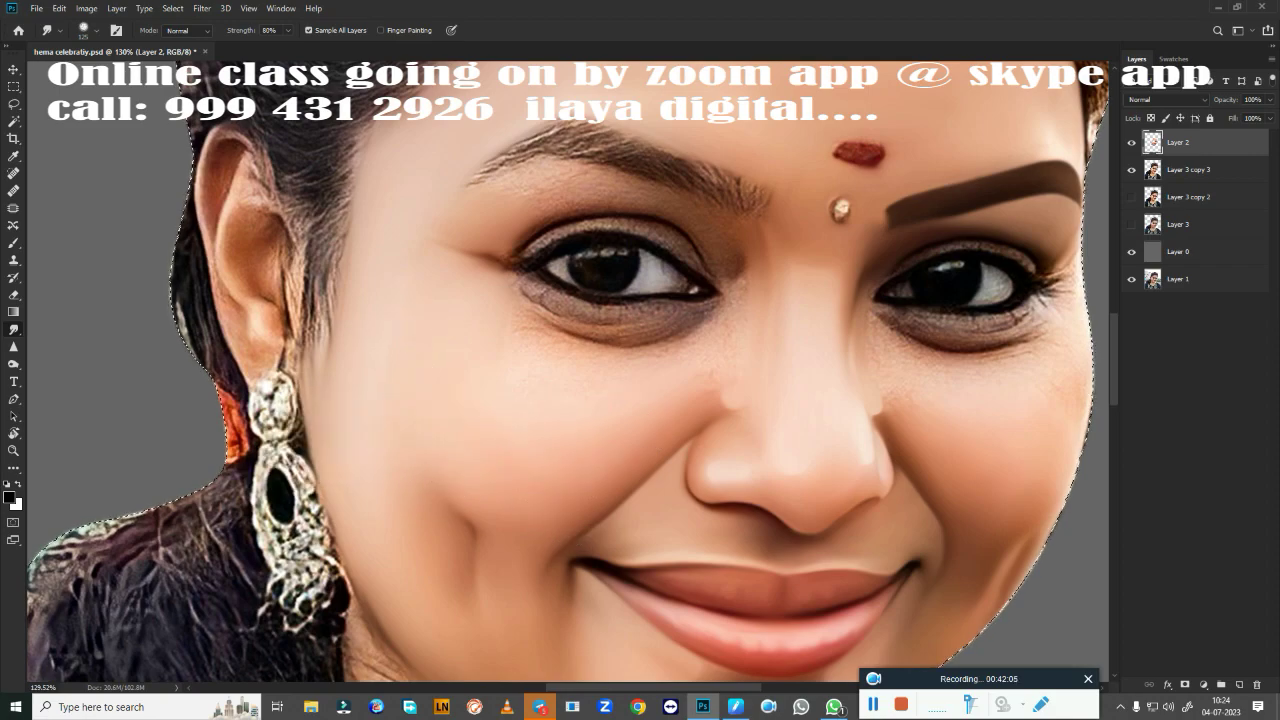
mouse_move(650, 433)
left_mouse_down()
mouse_move(480, 418)
mouse_move(343, 429)
left_mouse_up()
left_click_drag(670, 380, 543, 357)
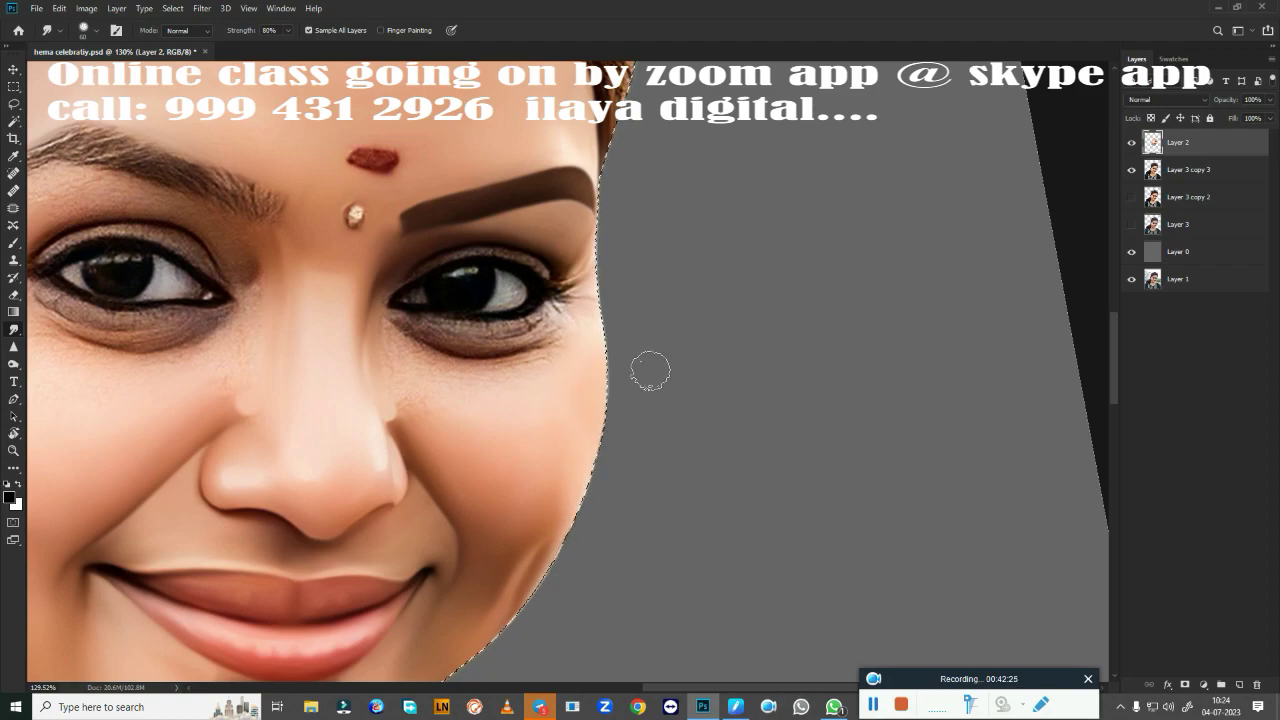
scroll(650, 371, "down", 2)
scroll(674, 377, "down", 3)
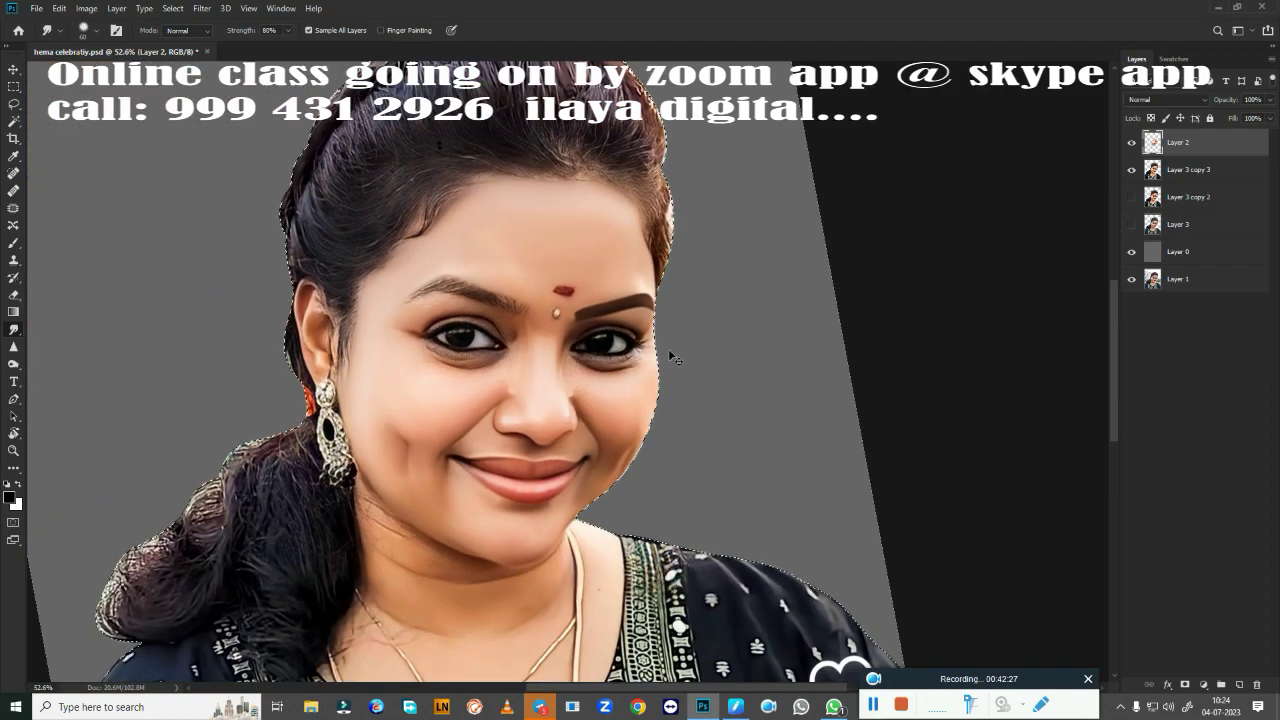
key("ctrl+d")
scroll(592, 350, "up", 3)
scroll(640, 360, "up", 2)
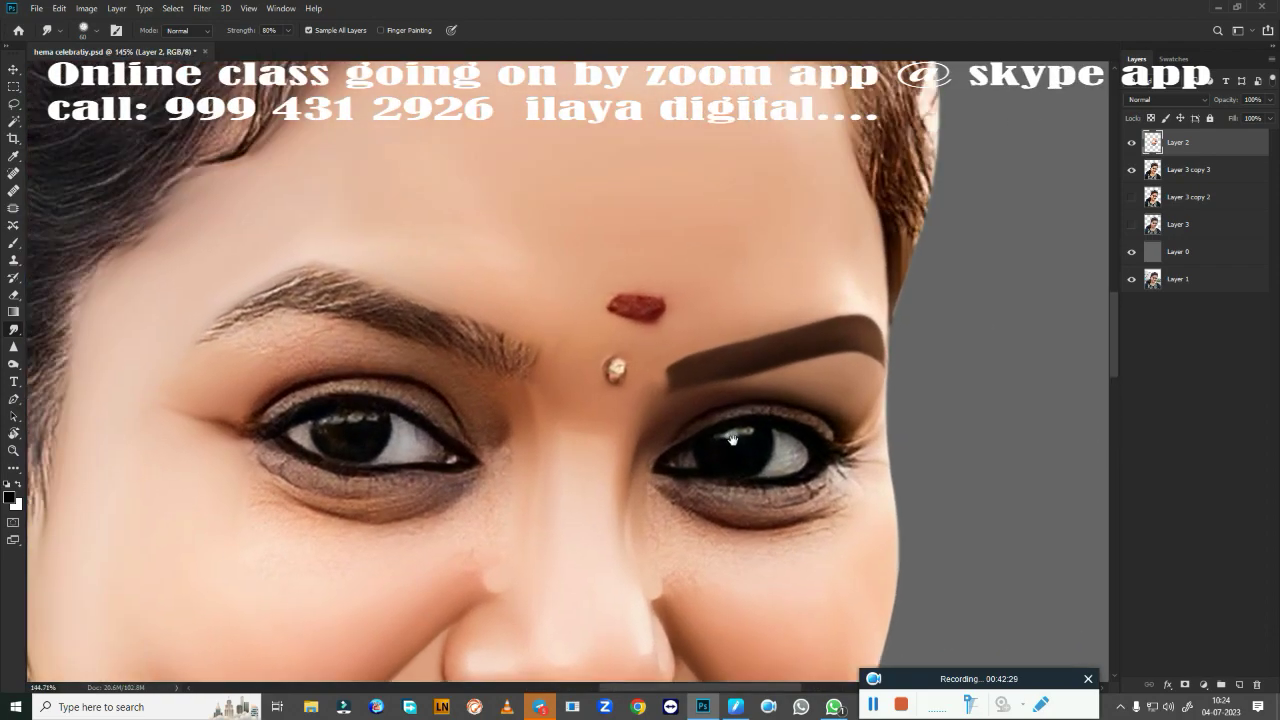
left_click_drag(700, 307, 720, 356)
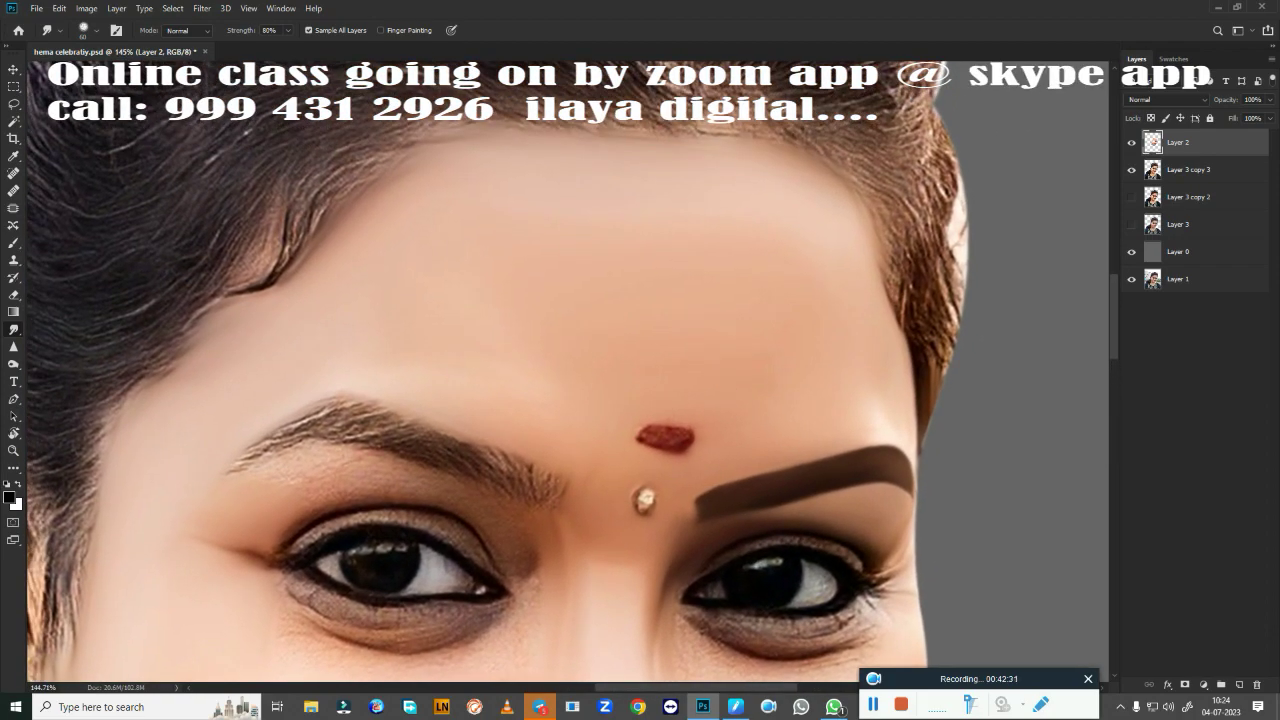
Pan the view to the left ear, earring and eyebrow, ready to smudge the ear.
key("e")
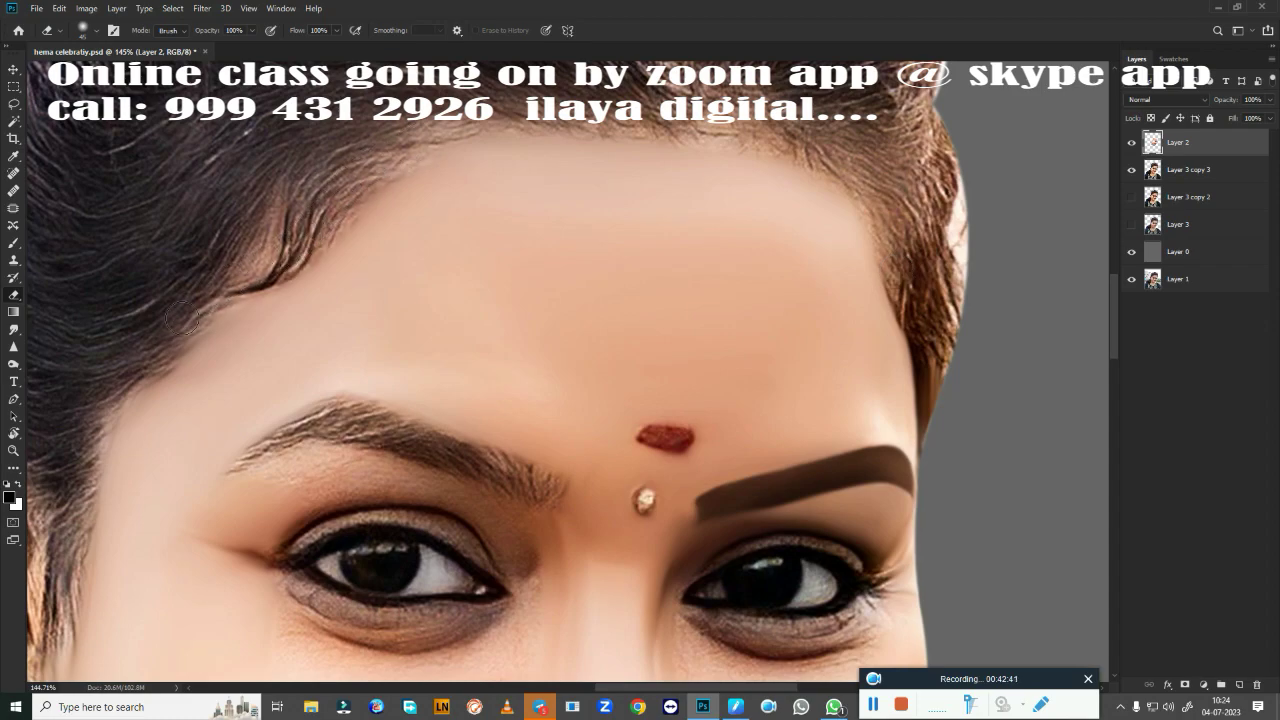
left_click_drag(182, 318, 512, 158)
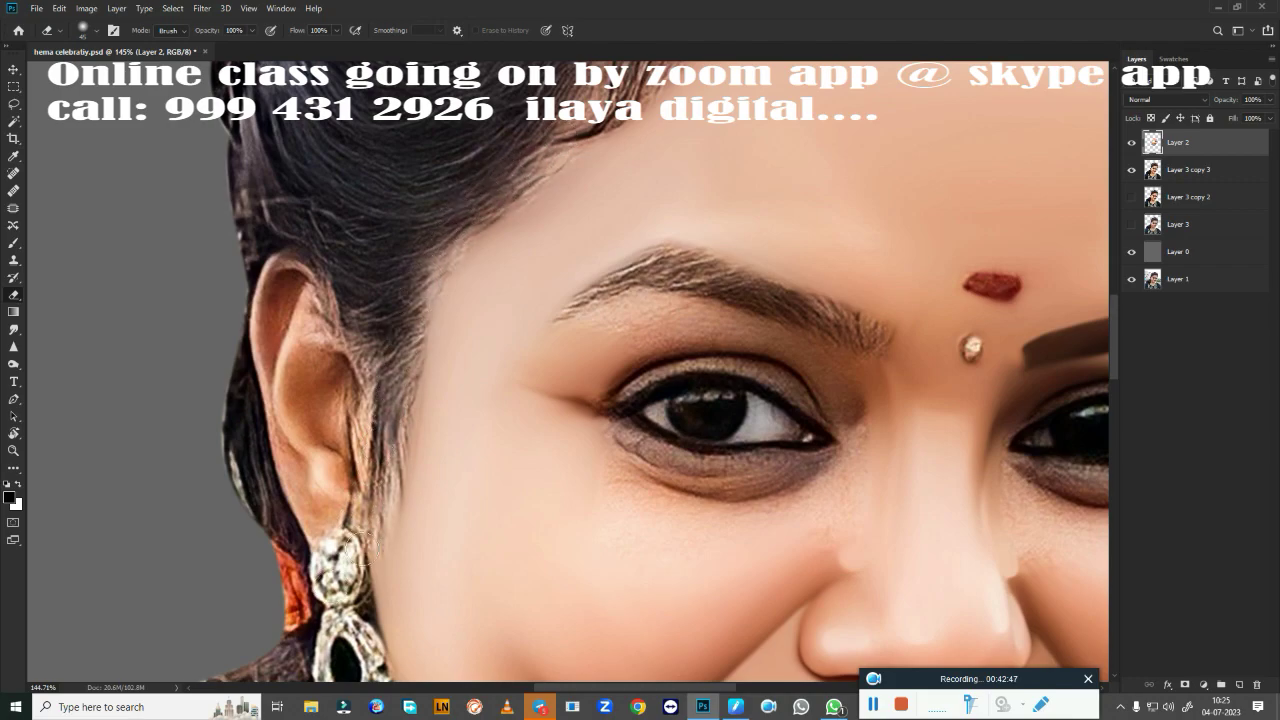
scroll(507, 397, "down", 3)
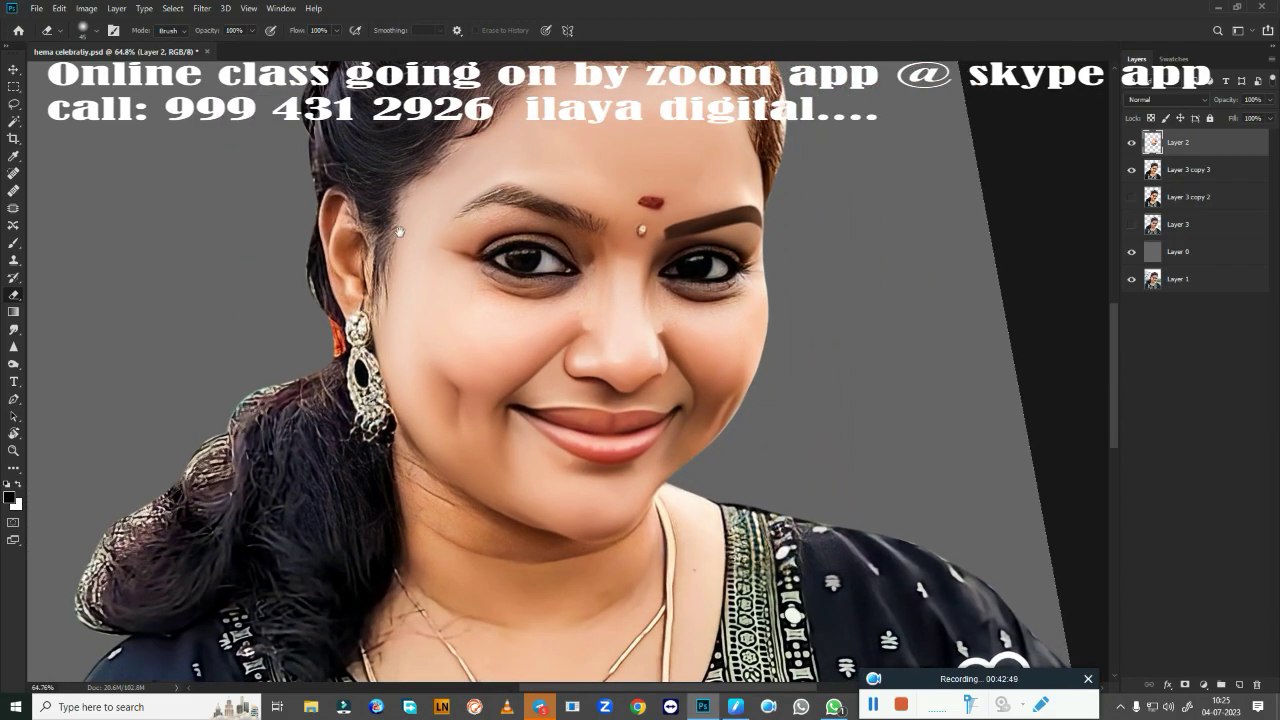
scroll(443, 286, "up", 5)
left_click_drag(449, 230, 532, 386)
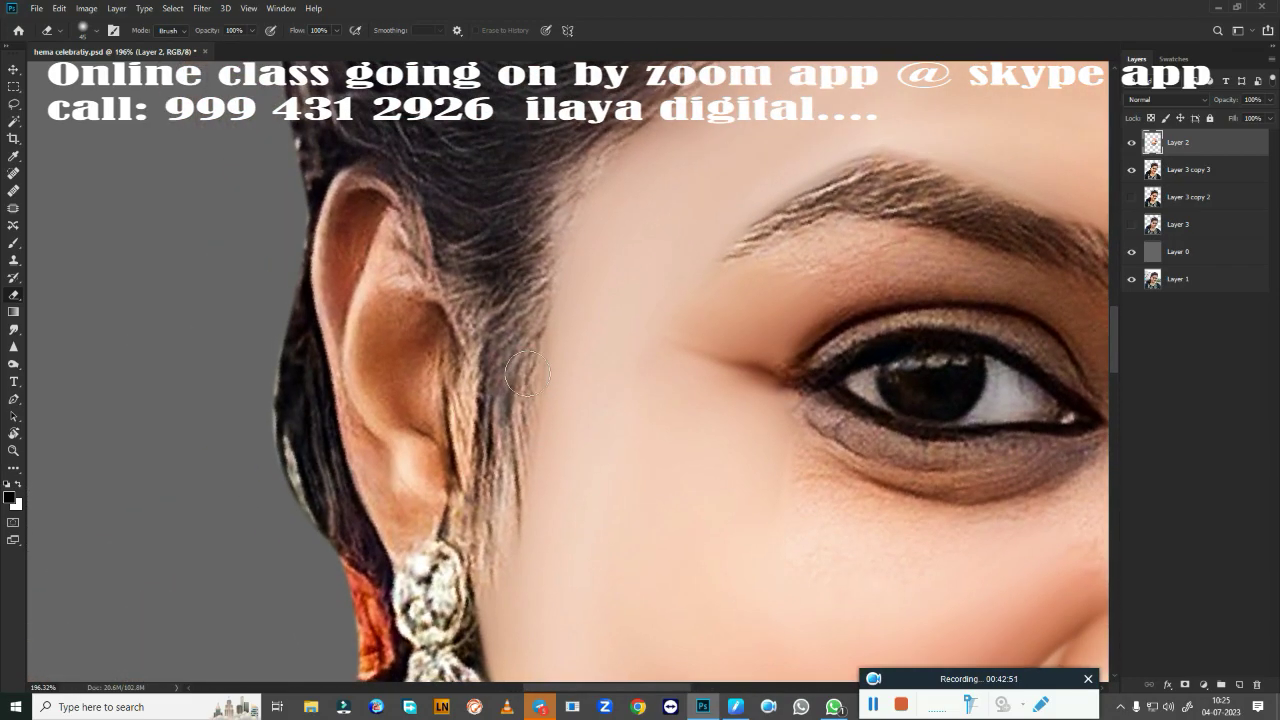
key("r")
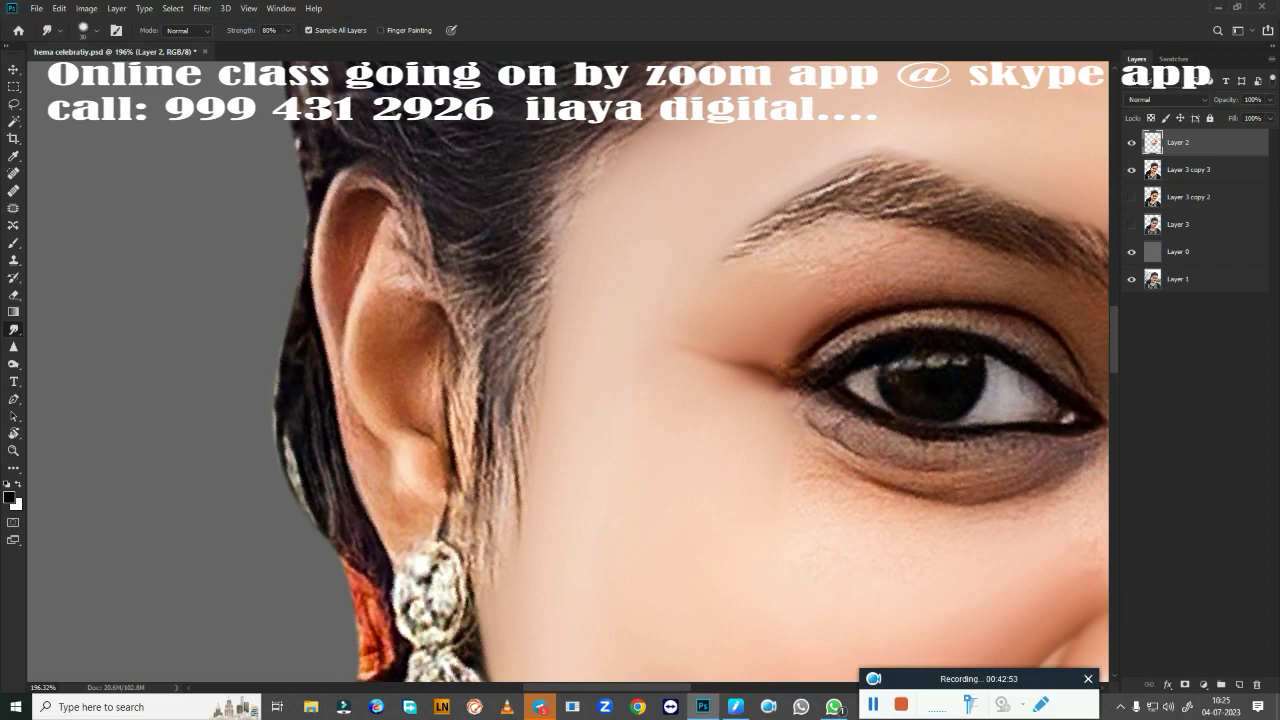
Smudge the ear's edge, upper rim, inner hollow and the area above the lobe smooth.
left_click_drag(325, 290, 322, 345)
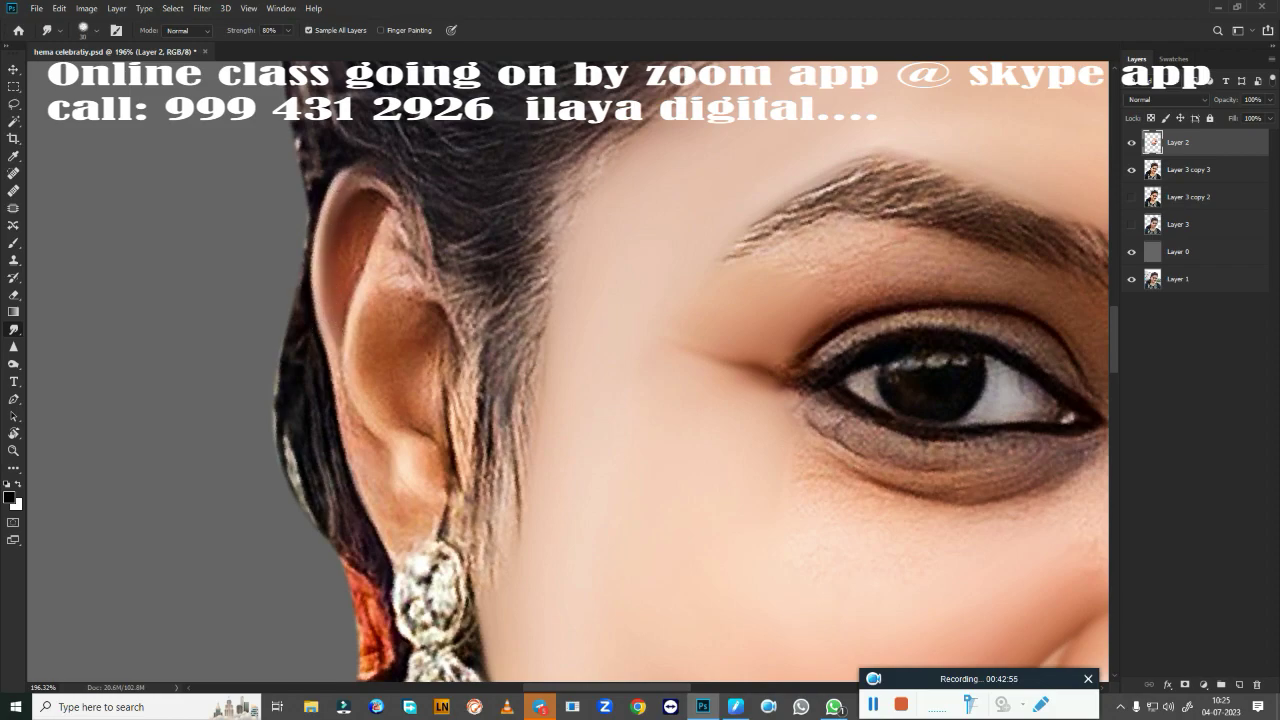
left_click_drag(369, 209, 344, 293)
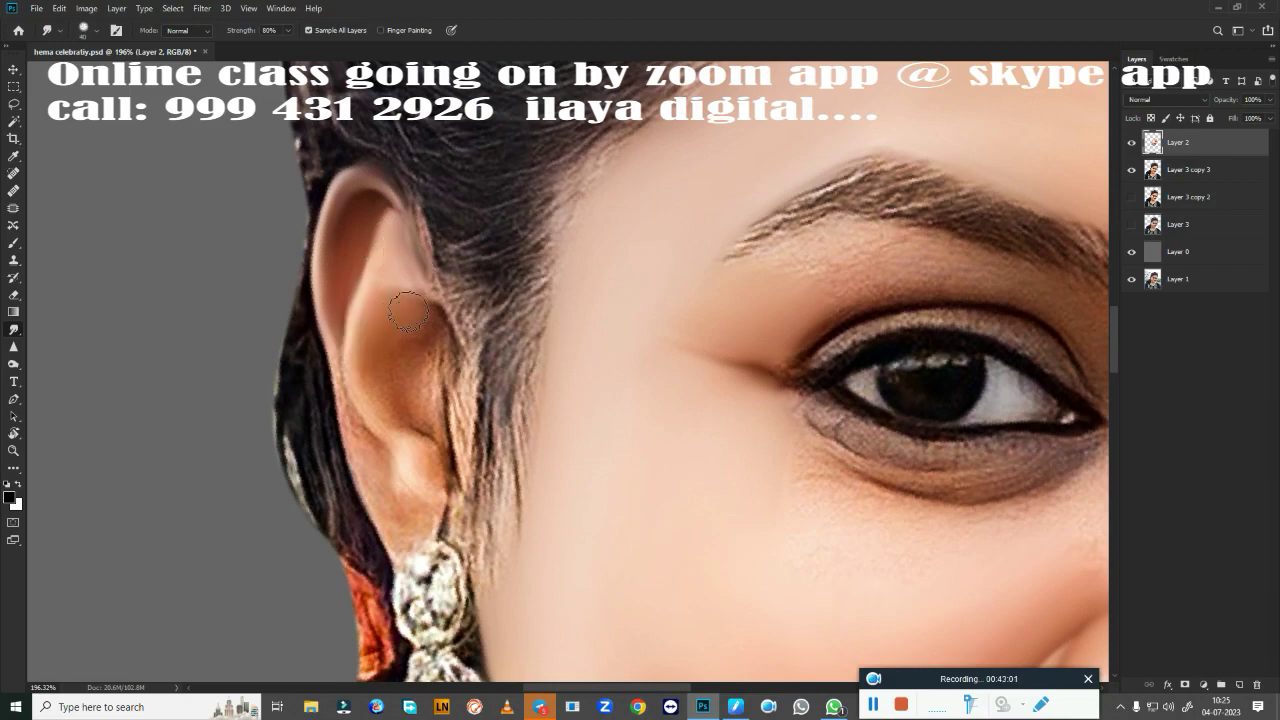
left_click_drag(376, 388, 345, 352)
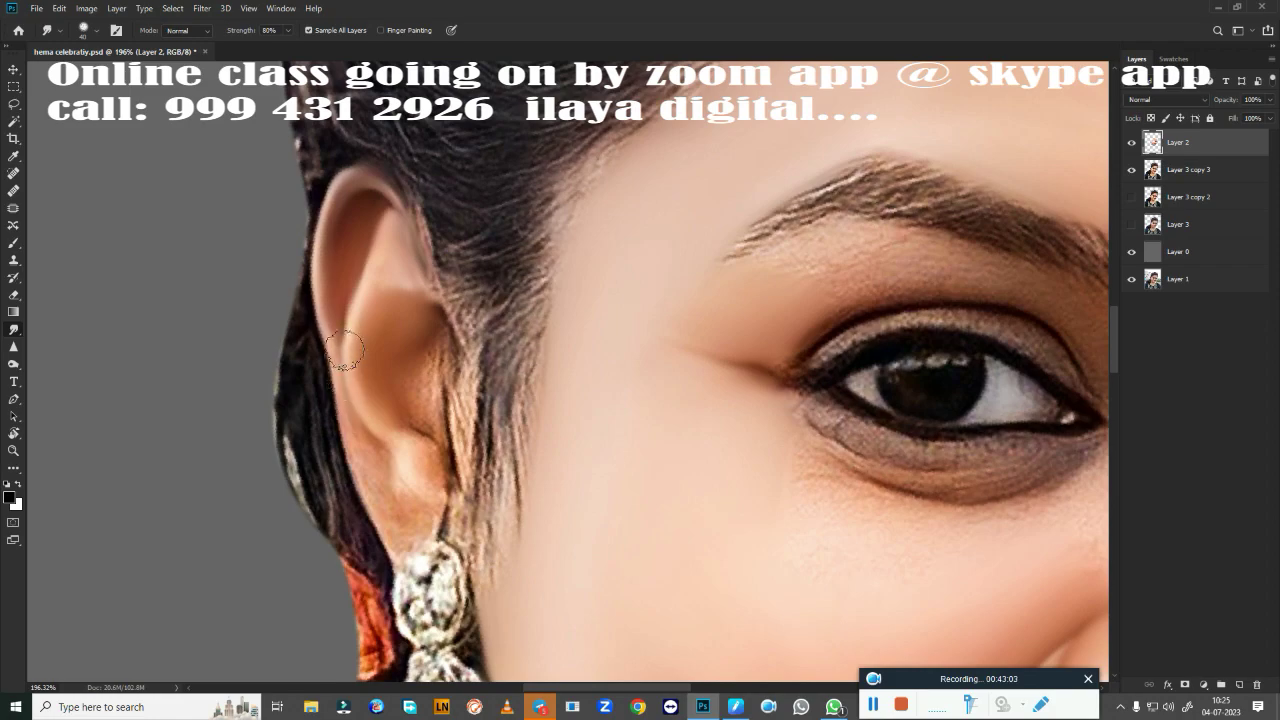
left_click_drag(421, 400, 425, 436)
mouse_move(370, 474)
left_mouse_down()
mouse_move(390, 518)
mouse_move(416, 505)
left_mouse_up()
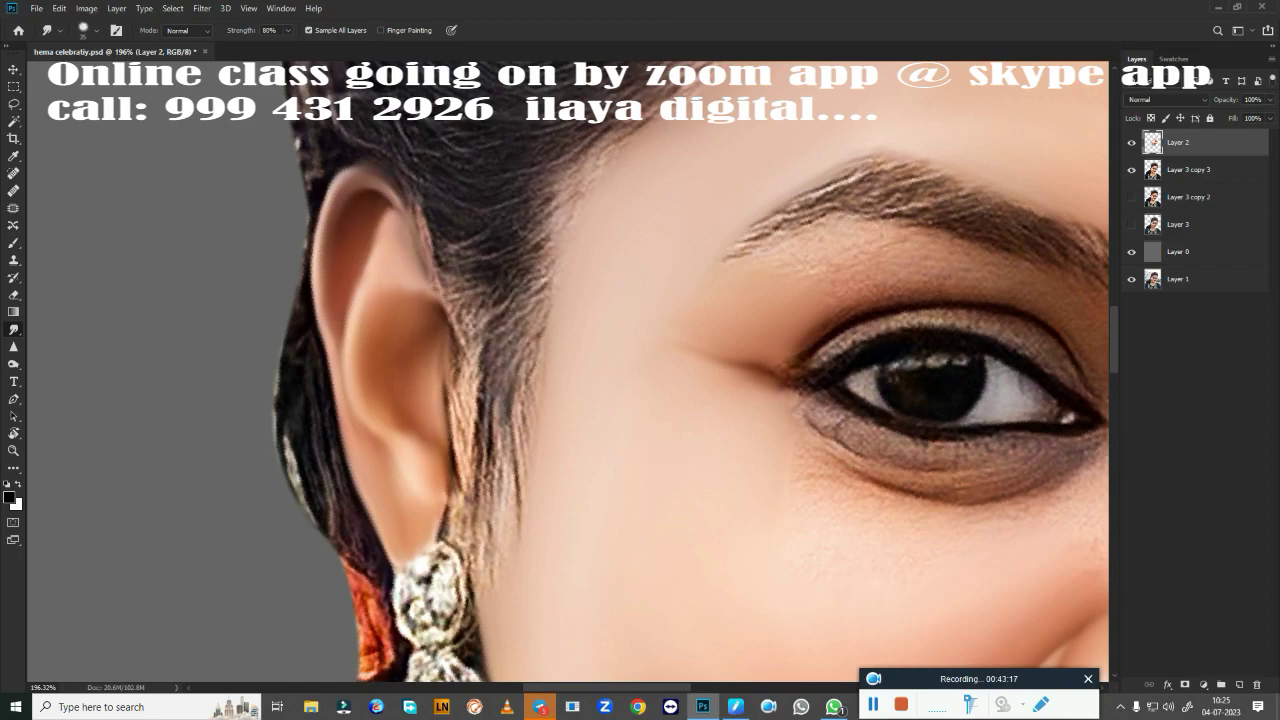
Zoom out to the whole face and save the caricature file.
scroll(607, 412, "down", 3)
scroll(463, 351, "down", 2)
key("ctrl+s")
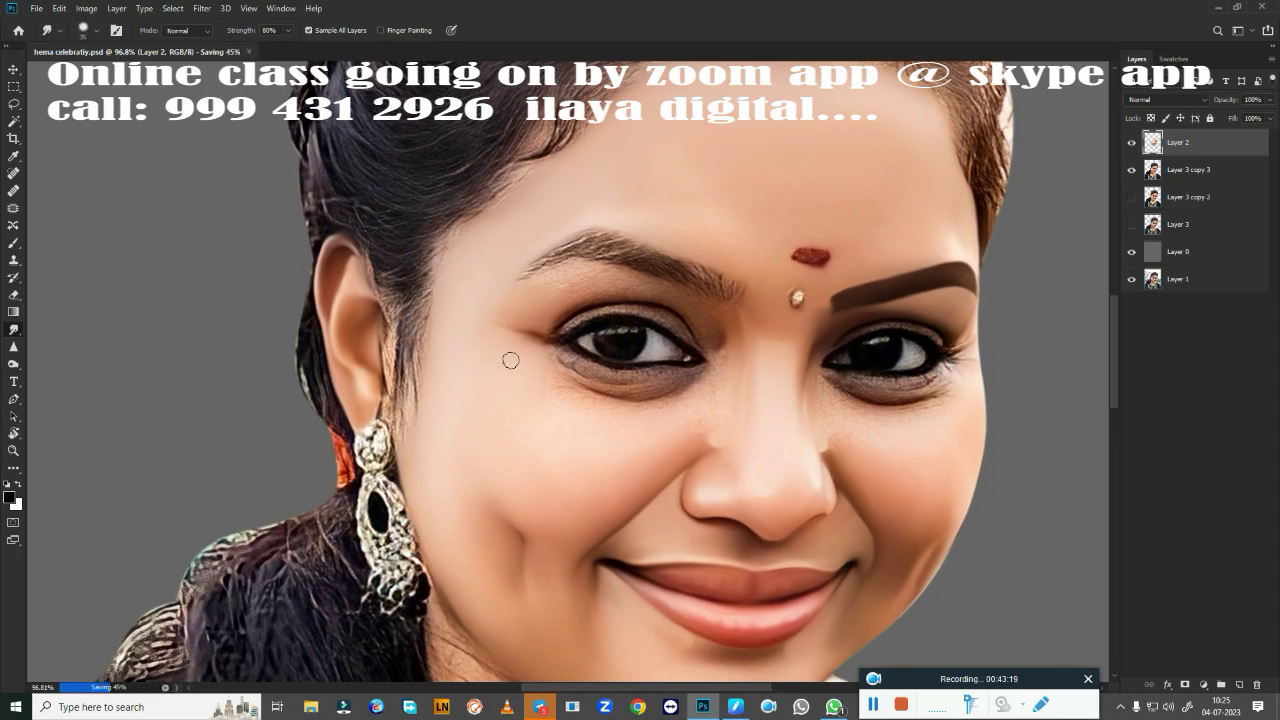
left_click_drag(608, 449, 440, 509)
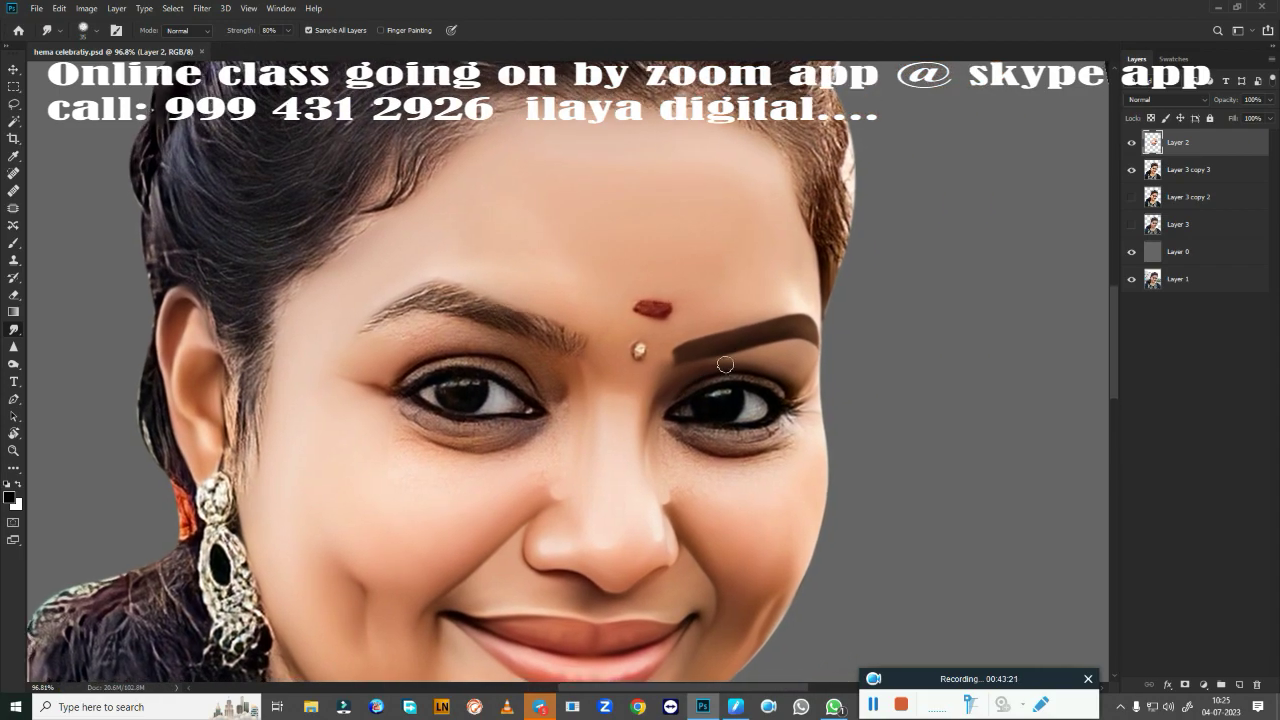
Rotate the canvas view to -16° and zoom in on the right-hand eye.
key("r")
mouse_move(725, 365)
left_mouse_down()
mouse_move(797, 370)
mouse_move(745, 296)
left_mouse_up()
scroll(835, 402, "up", 2)
scroll(835, 402, "up", 2)
scroll(731, 324, "up", 5)
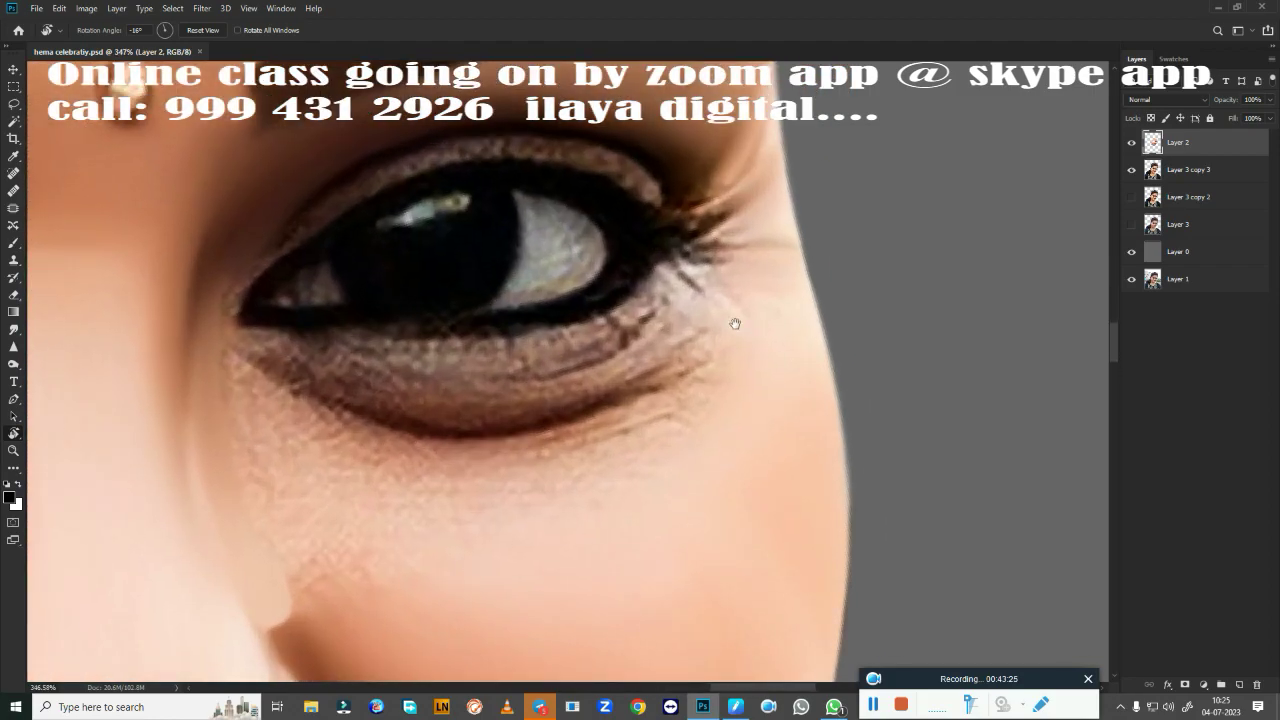
left_click_drag(737, 323, 797, 374)
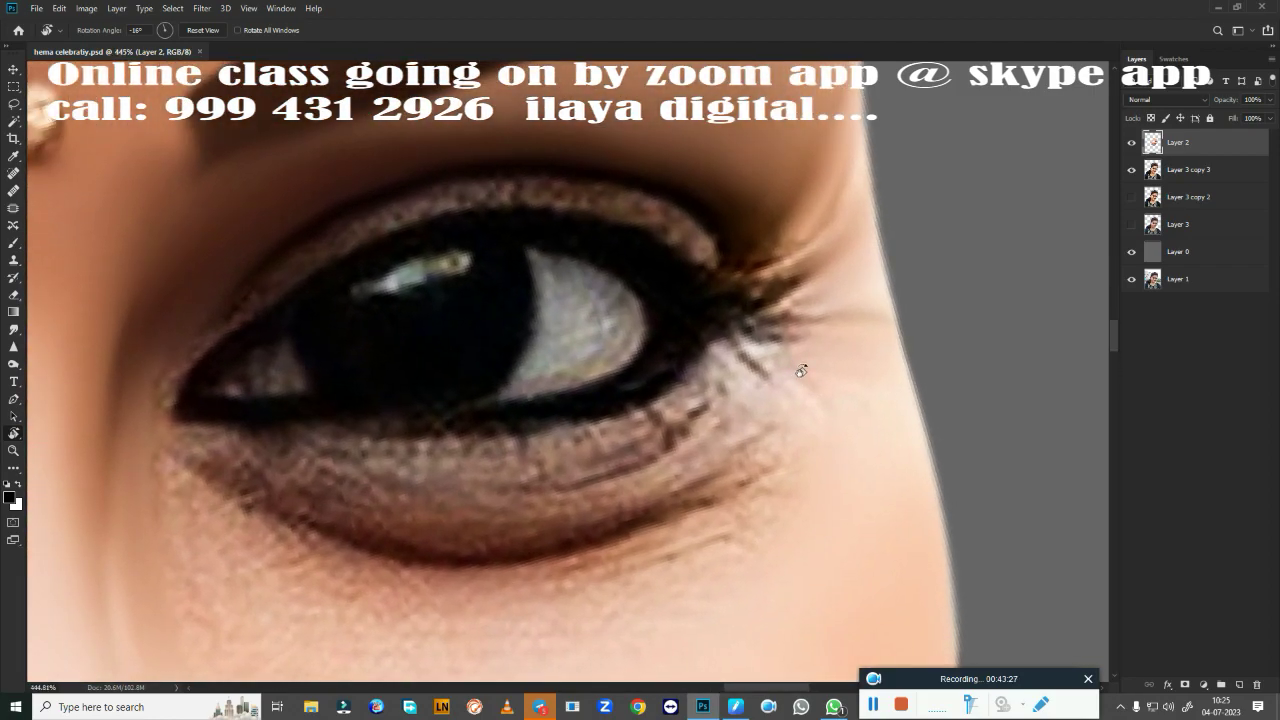
Reposition the eye in view and toggle Layer 2 off and on to compare edits.
key("p")
scroll(763, 383, "down", 3)
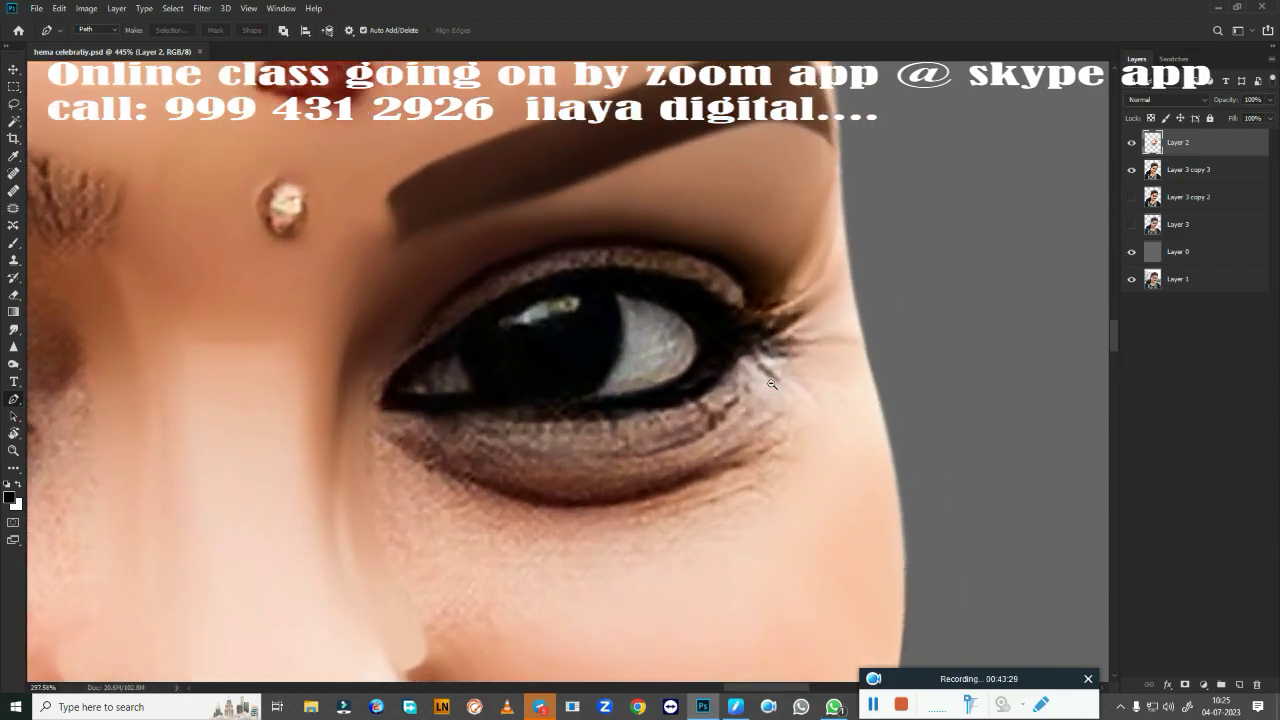
scroll(763, 383, "down", 5)
scroll(770, 380, "up", 6)
left_click_drag(783, 375, 802, 293)
left_click(1131, 143)
left_click(1131, 143)
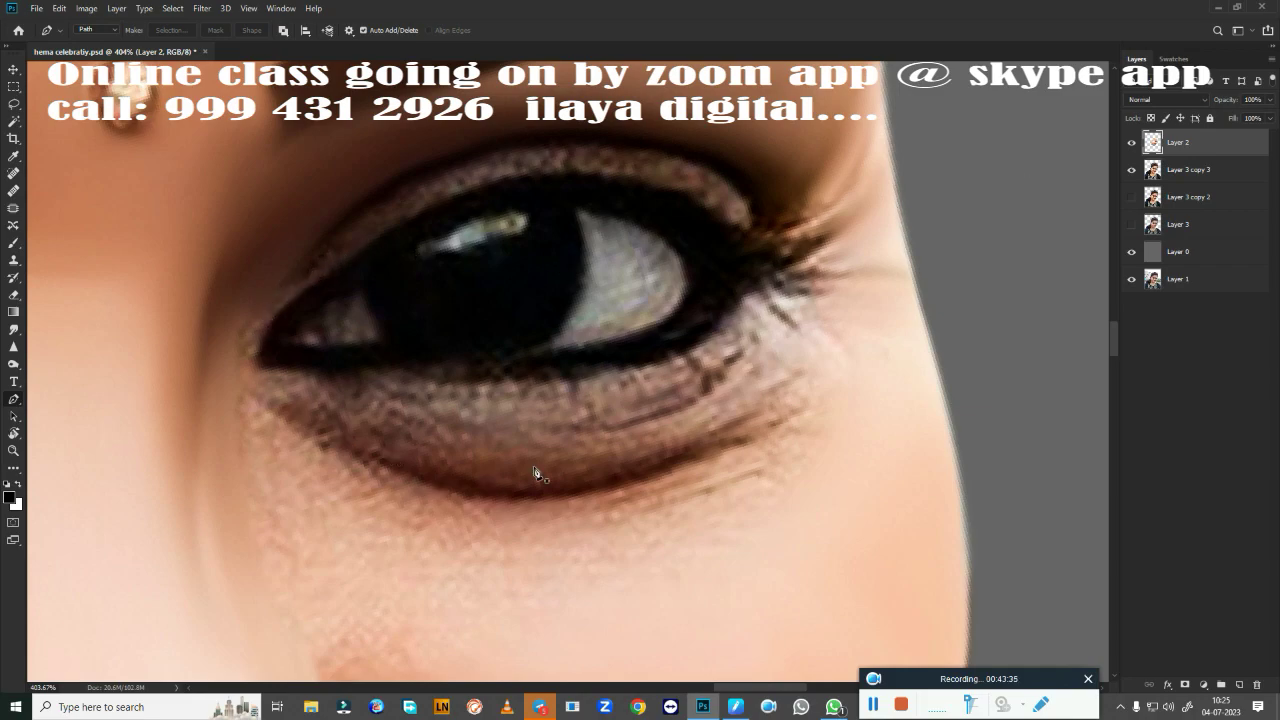
Trace a pen outline along the under-eye bag out past the outer corner.
left_click(243, 391)
left_click_drag(612, 487, 781, 433)
left_click(836, 412)
key("ctrl+z")
left_click_drag(845, 412, 891, 413)
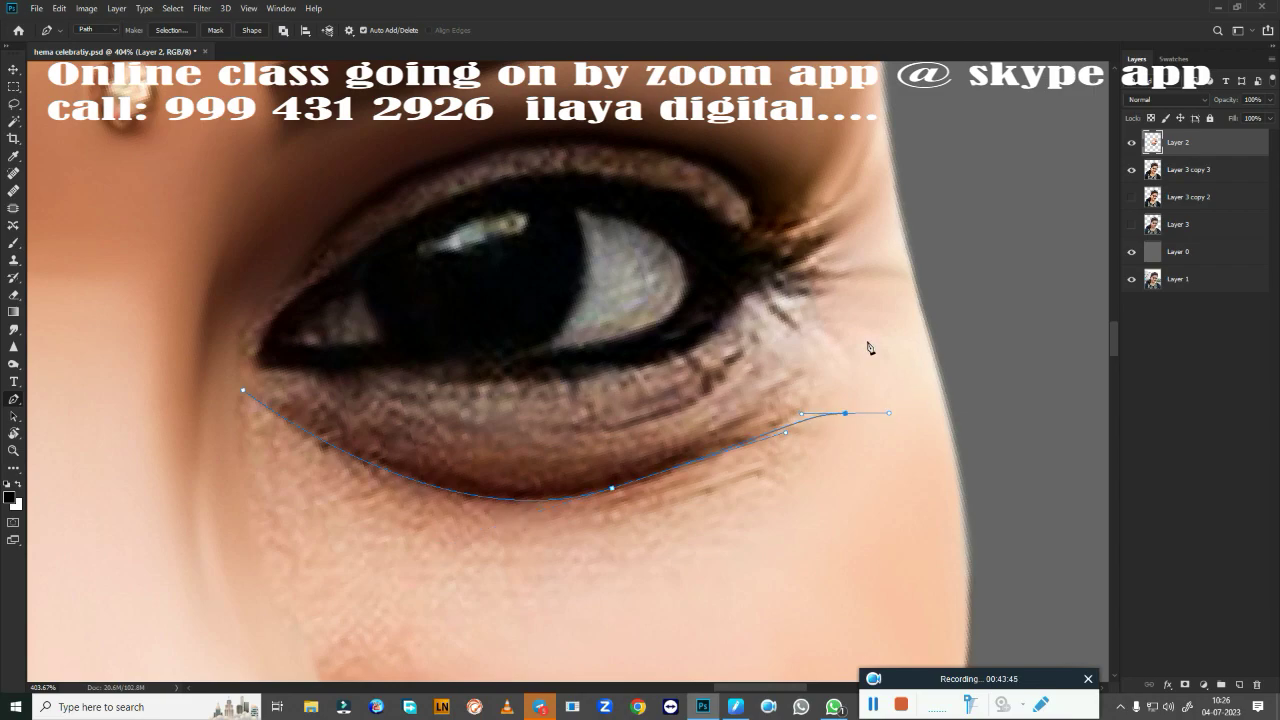
left_click(919, 397)
Close the outline over the upper eyelid to the inner corner and load it as a selection.
left_click(866, 285)
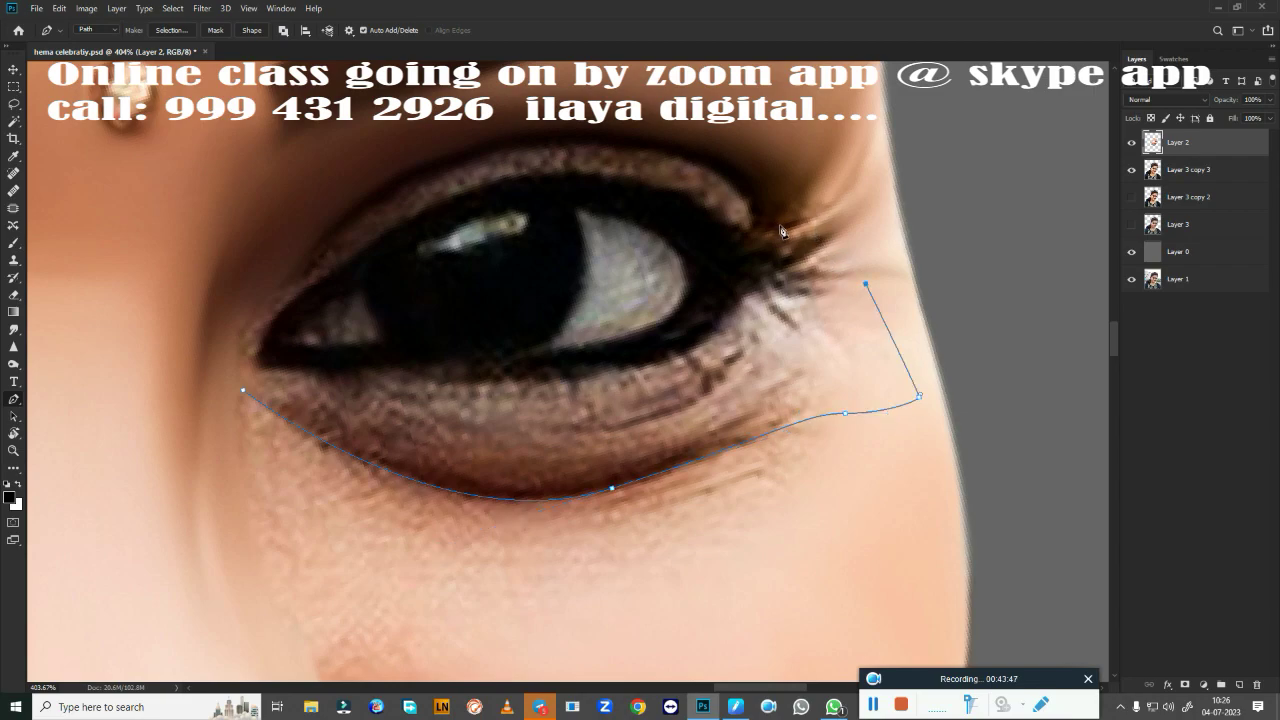
mouse_move(824, 218)
left_mouse_down()
mouse_move(778, 232)
mouse_move(731, 186)
left_mouse_up()
key("ctrl+z")
left_click_drag(321, 245, 90, 448)
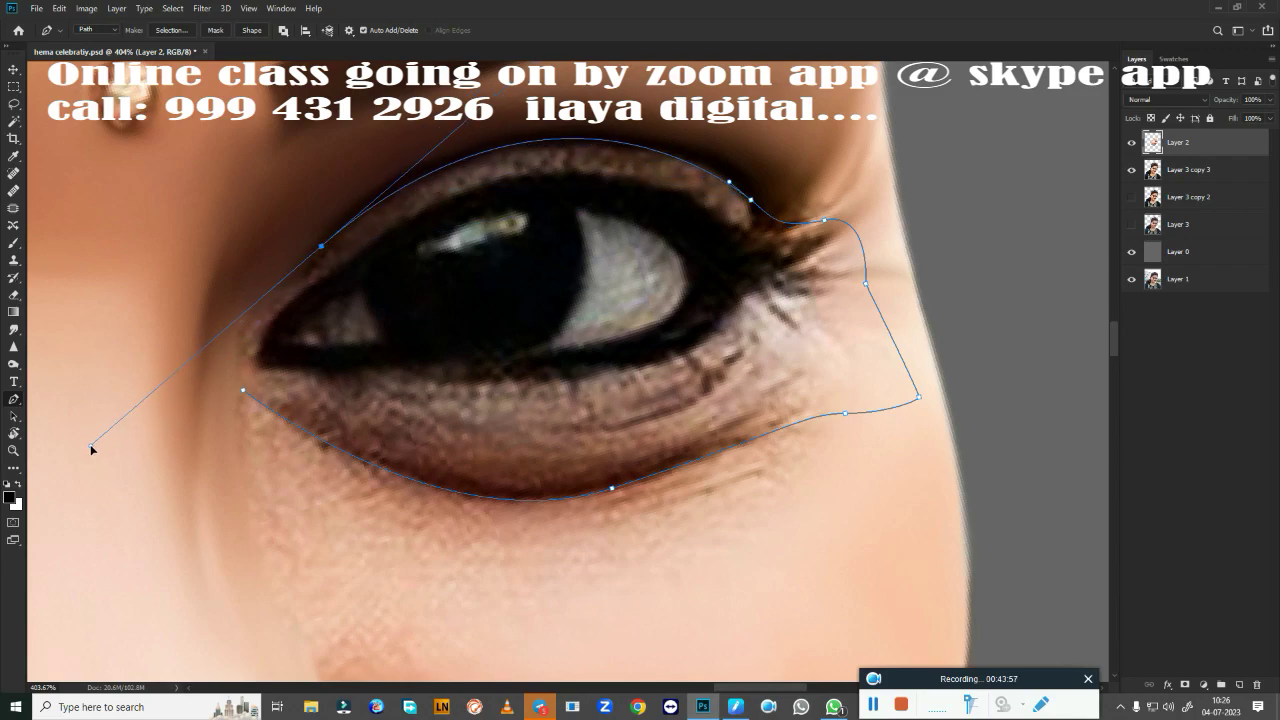
left_click(322, 247, "alt")
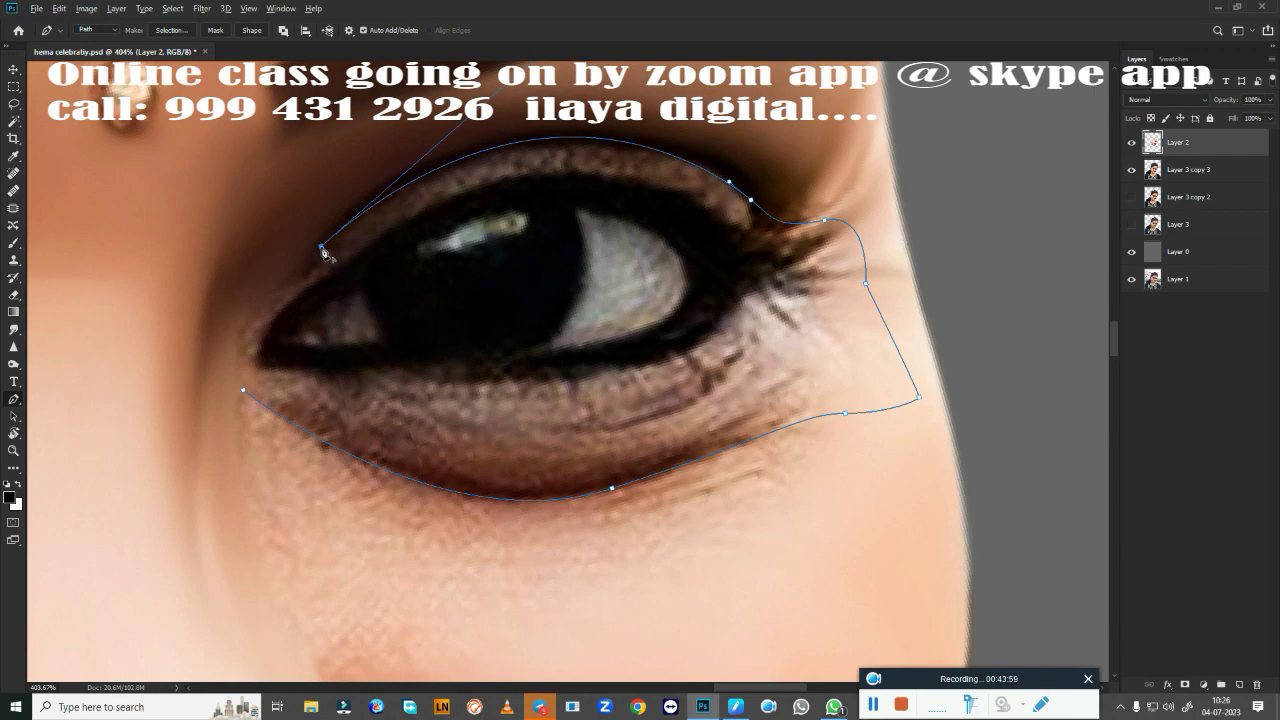
left_click(231, 332)
key("ctrl+Return")
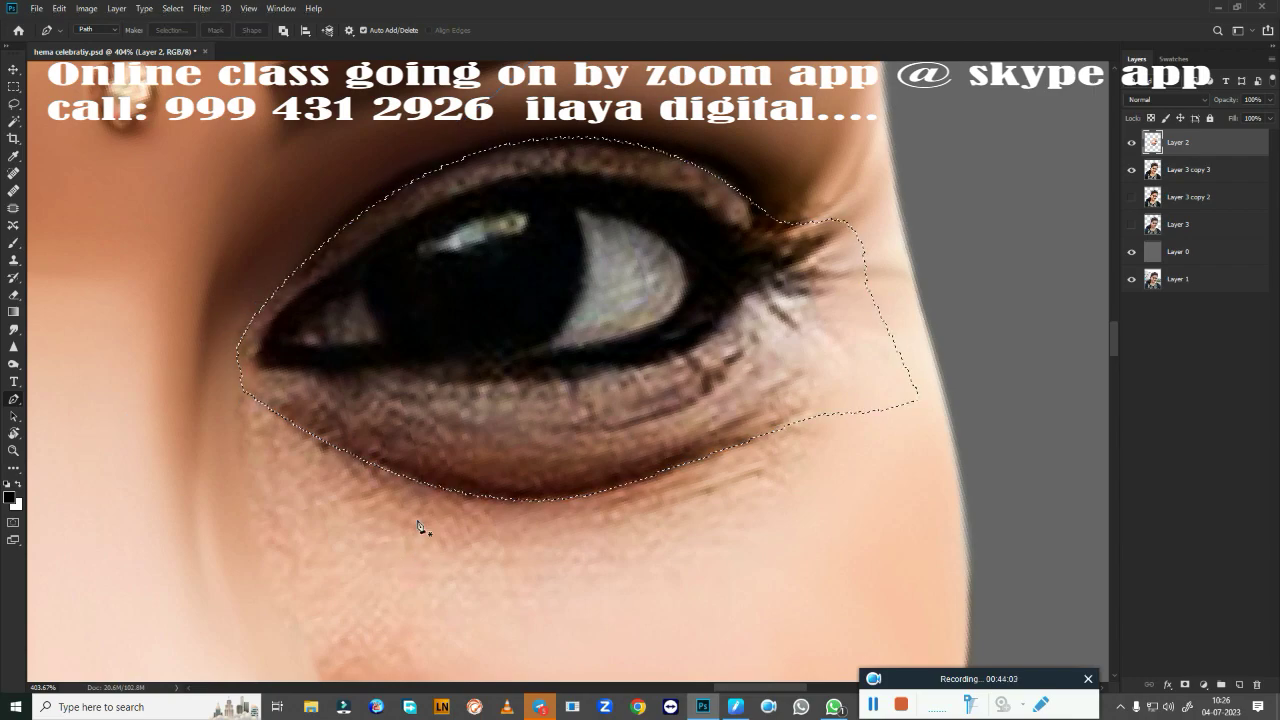
Feather the eye selection by 2 pixels.
key("shift+F6")
key("Return")
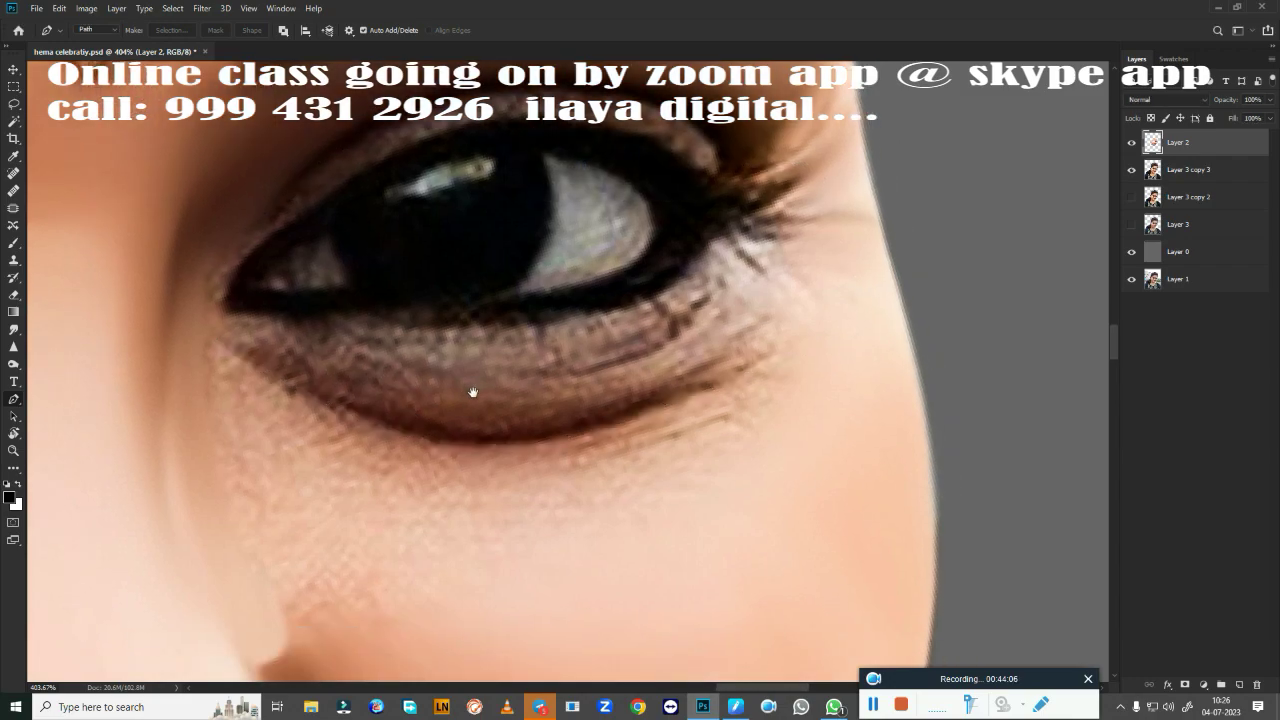
left_click_drag(511, 446, 471, 391)
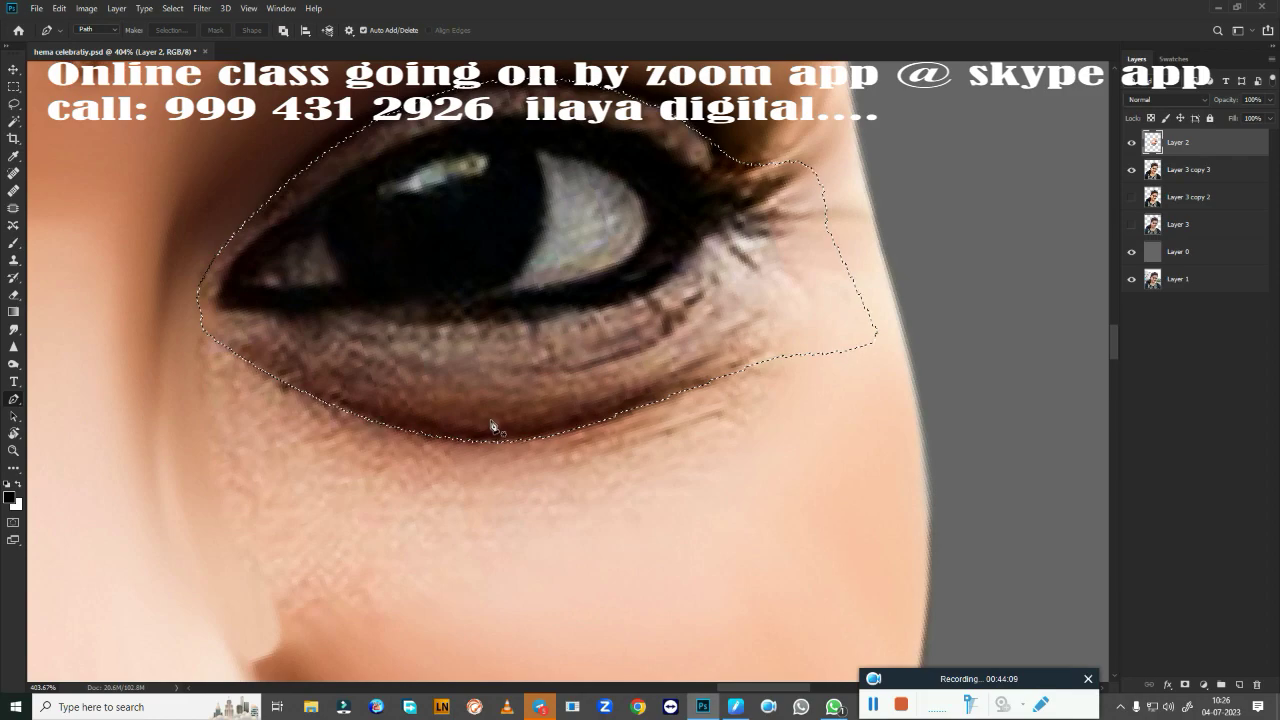
Paint the outer lashes and upper eyelid smooth with the Very Wet, Light Mix Mixer Brush.
key("b")
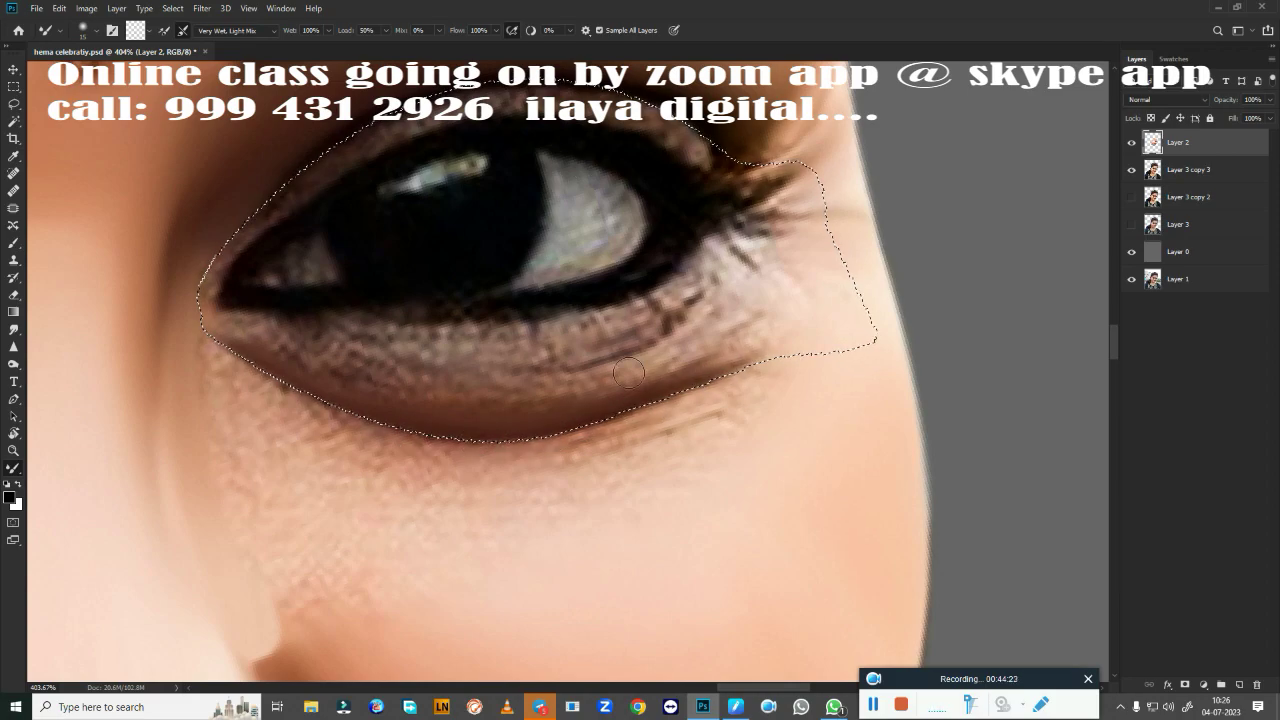
key("ctrl+d")
left_click_drag(560, 360, 535, 457)
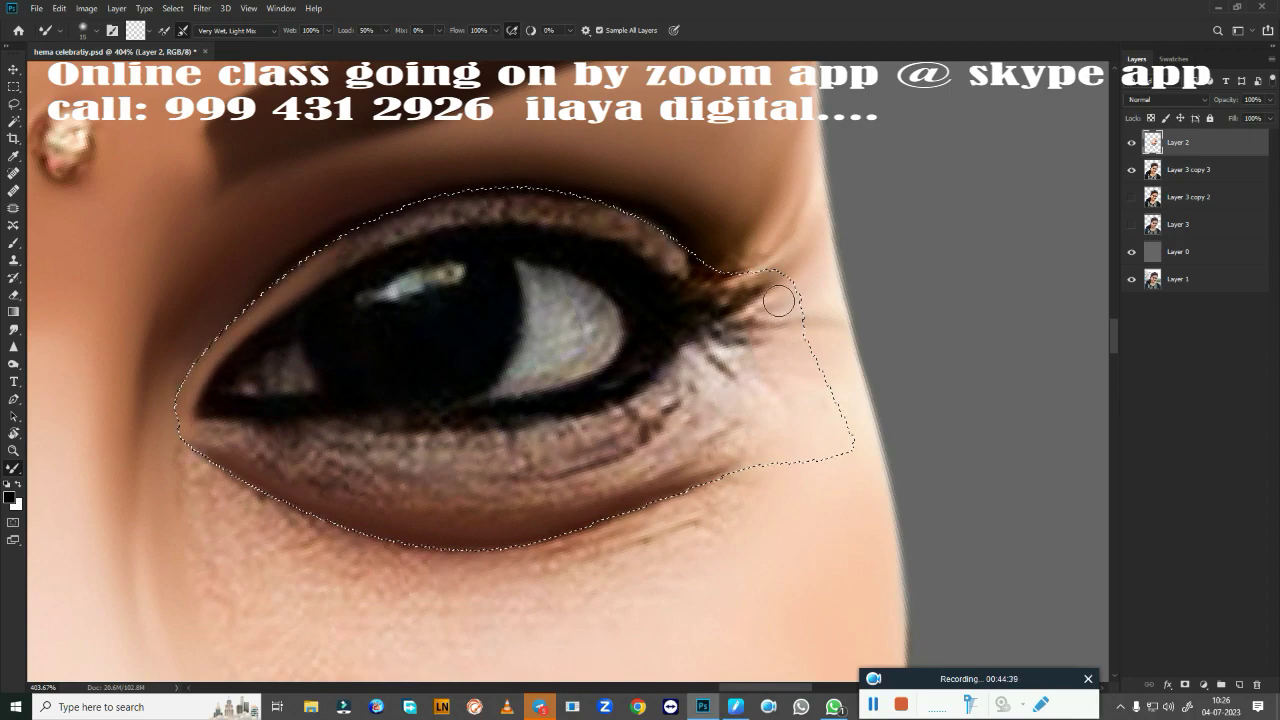
left_click_drag(779, 300, 690, 300)
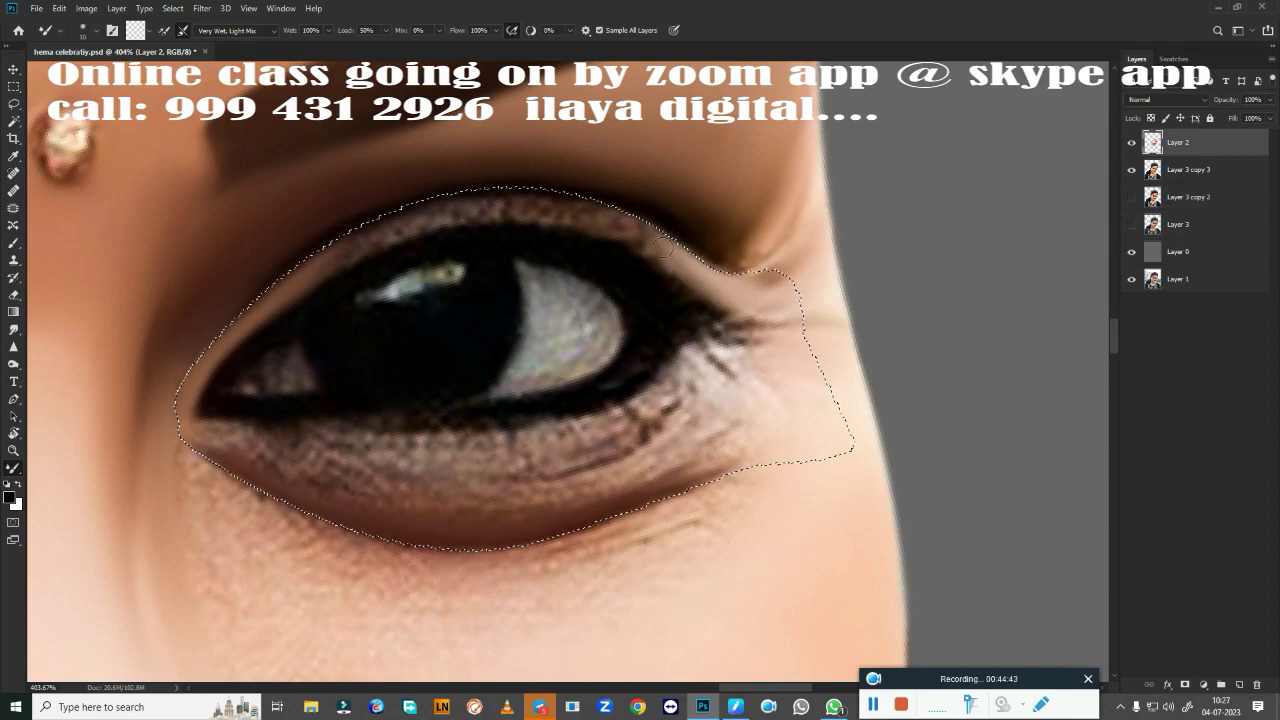
mouse_move(648, 246)
left_mouse_down()
mouse_move(690, 278)
mouse_move(515, 205)
left_mouse_up()
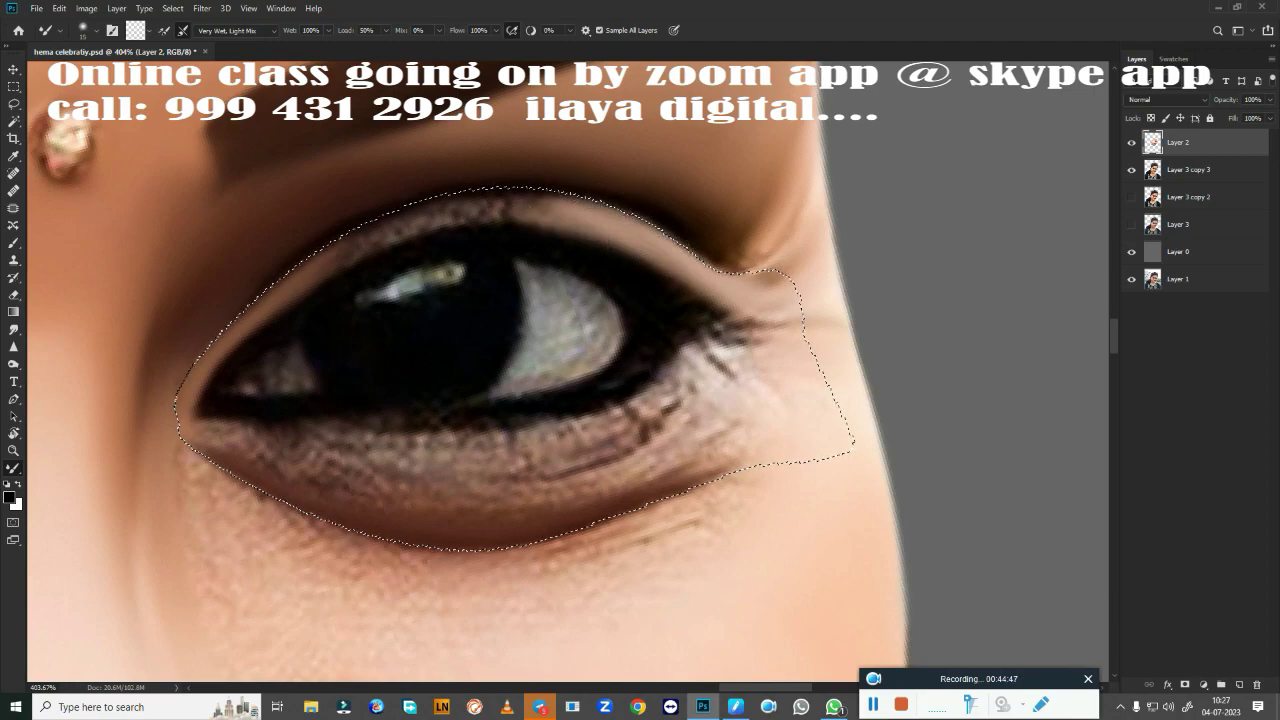
left_click_drag(643, 236, 490, 198)
mouse_move(590, 227)
left_mouse_down()
mouse_move(500, 200)
mouse_move(460, 228)
mouse_move(311, 265)
left_mouse_up()
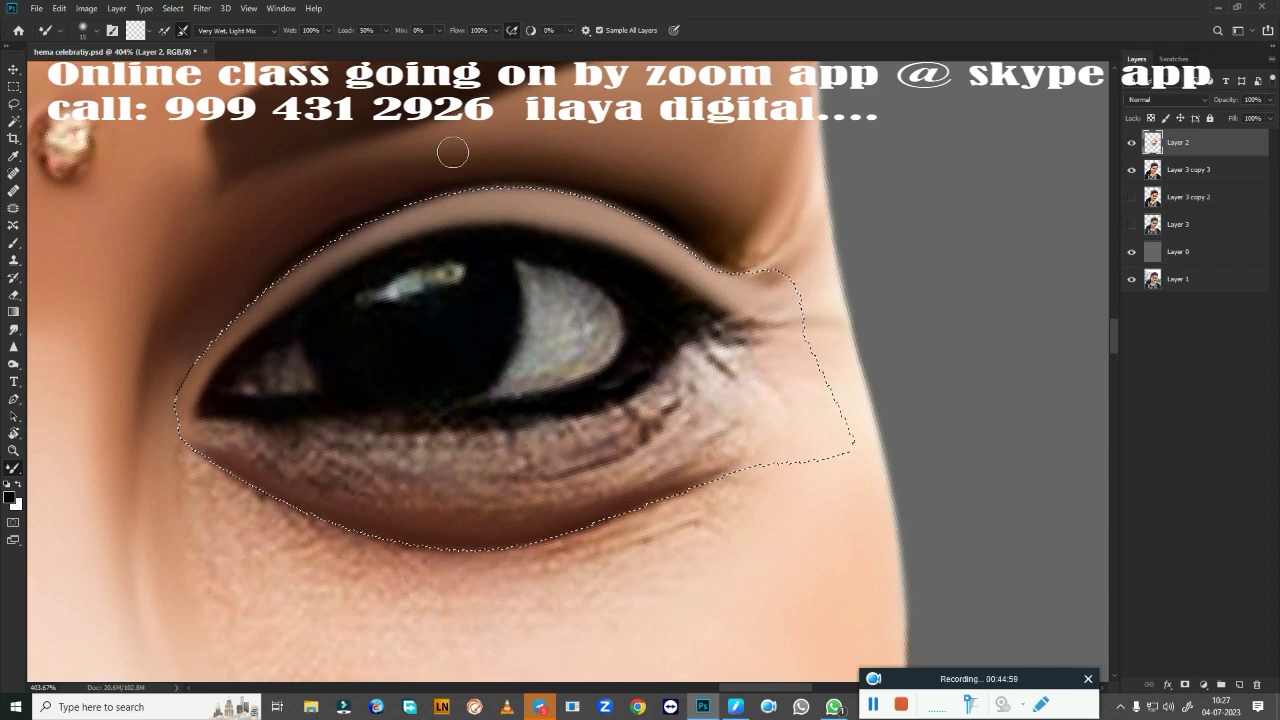
Pick a soft 15 px wet Mixer Brush preset and blend the outer eye corner skin lighter.
right_click(524, 170)
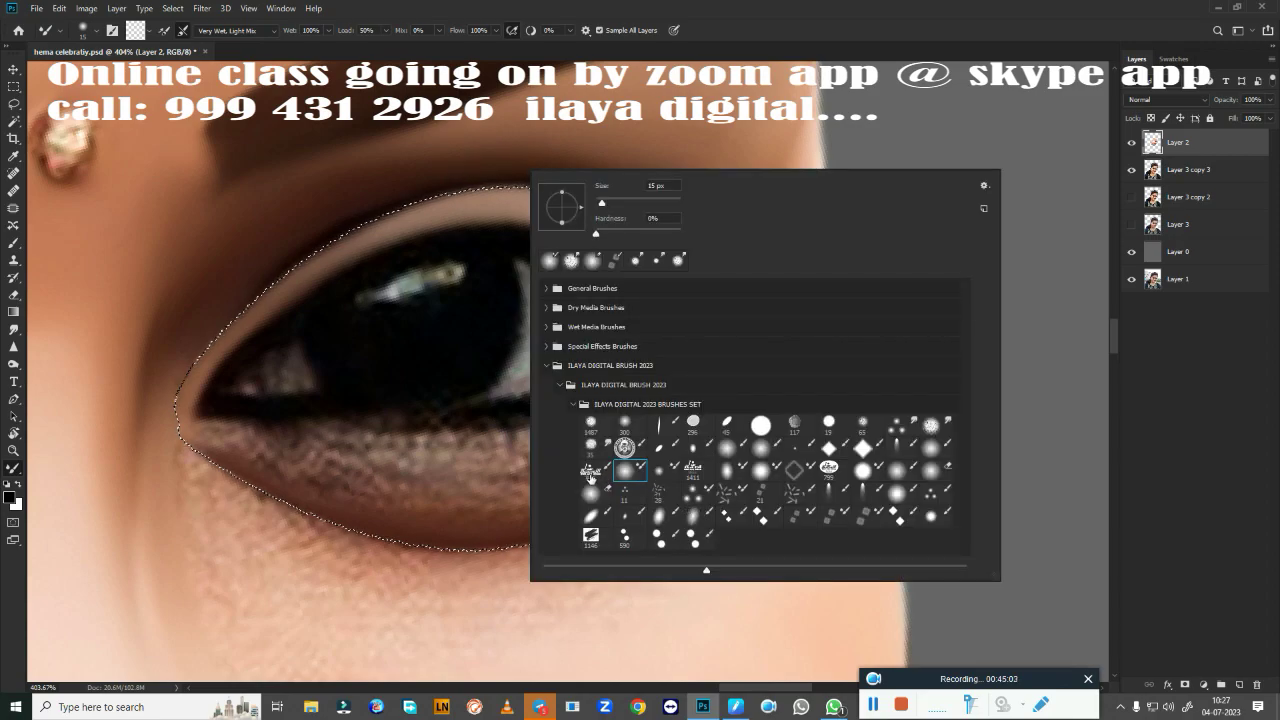
left_click(590, 473)
key("Return")
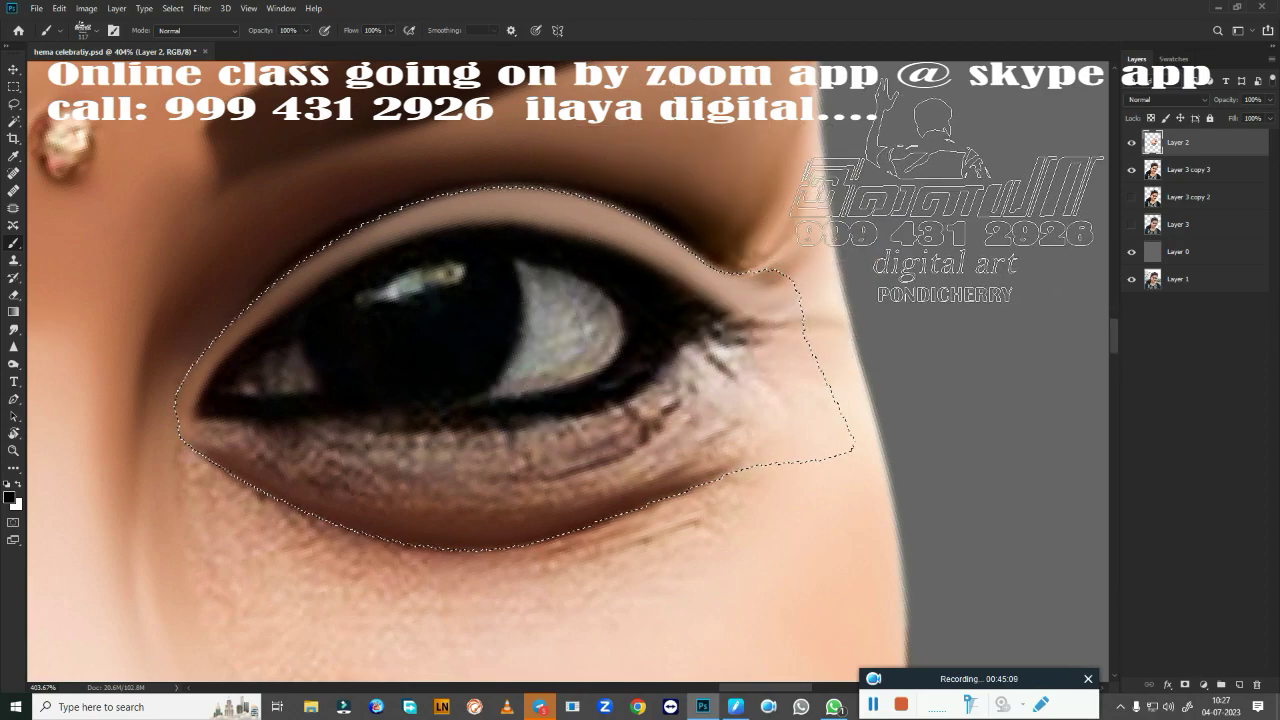
right_click(595, 215)
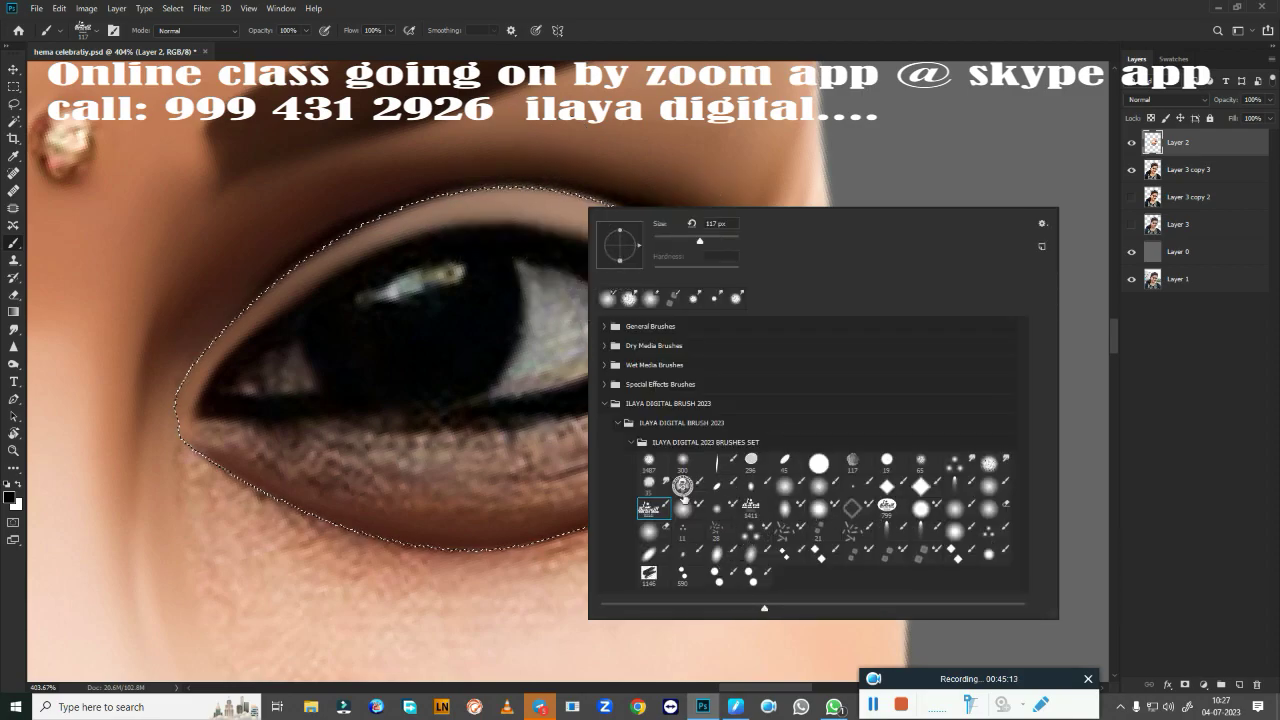
key("Return")
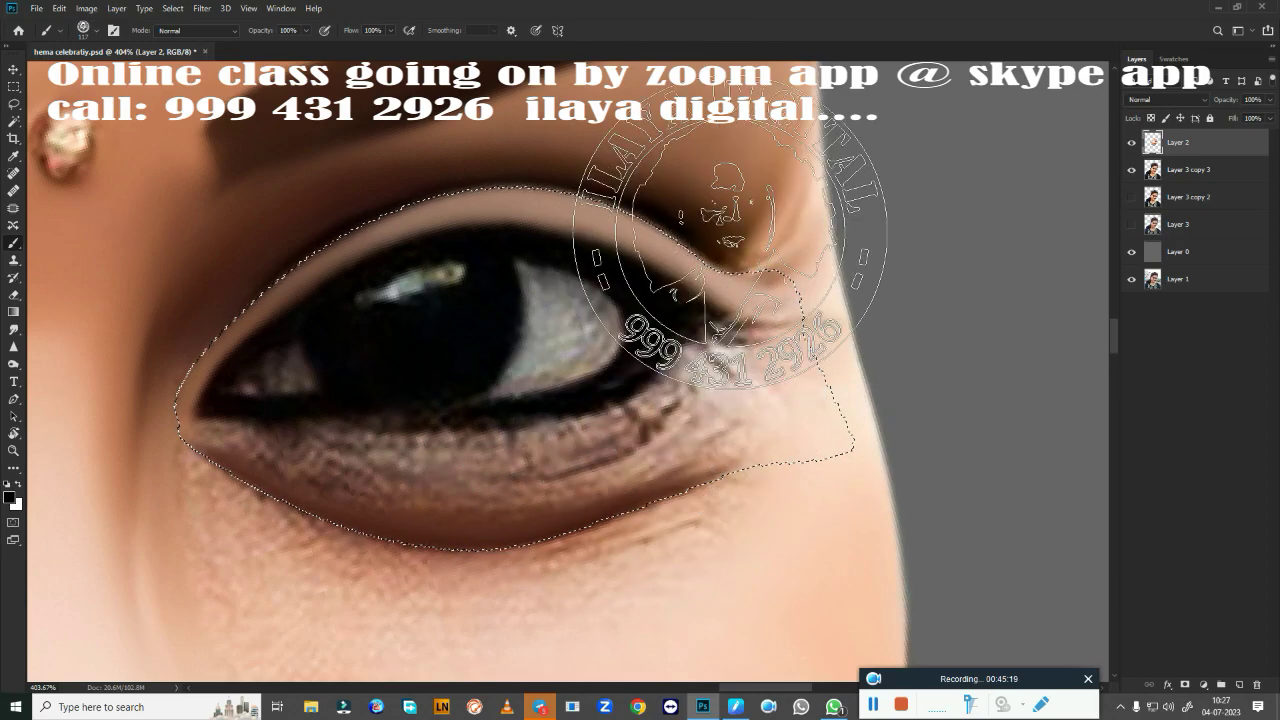
right_click(556, 249)
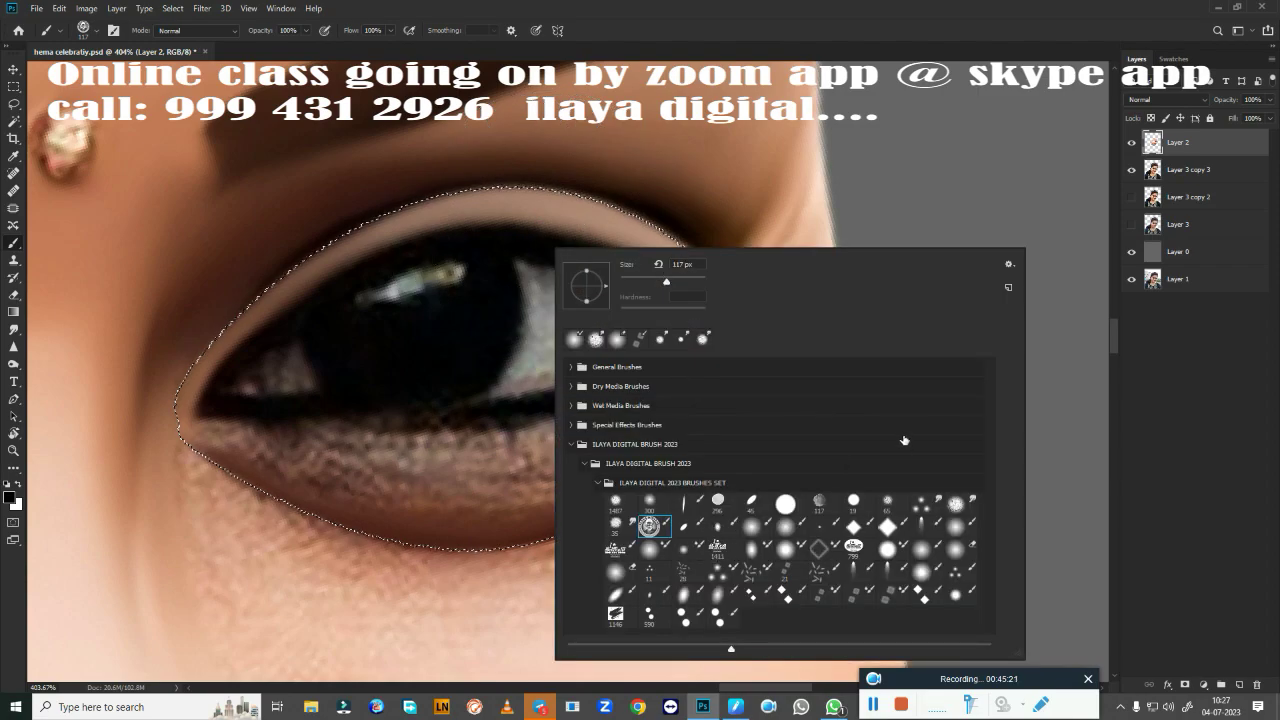
left_click(665, 554)
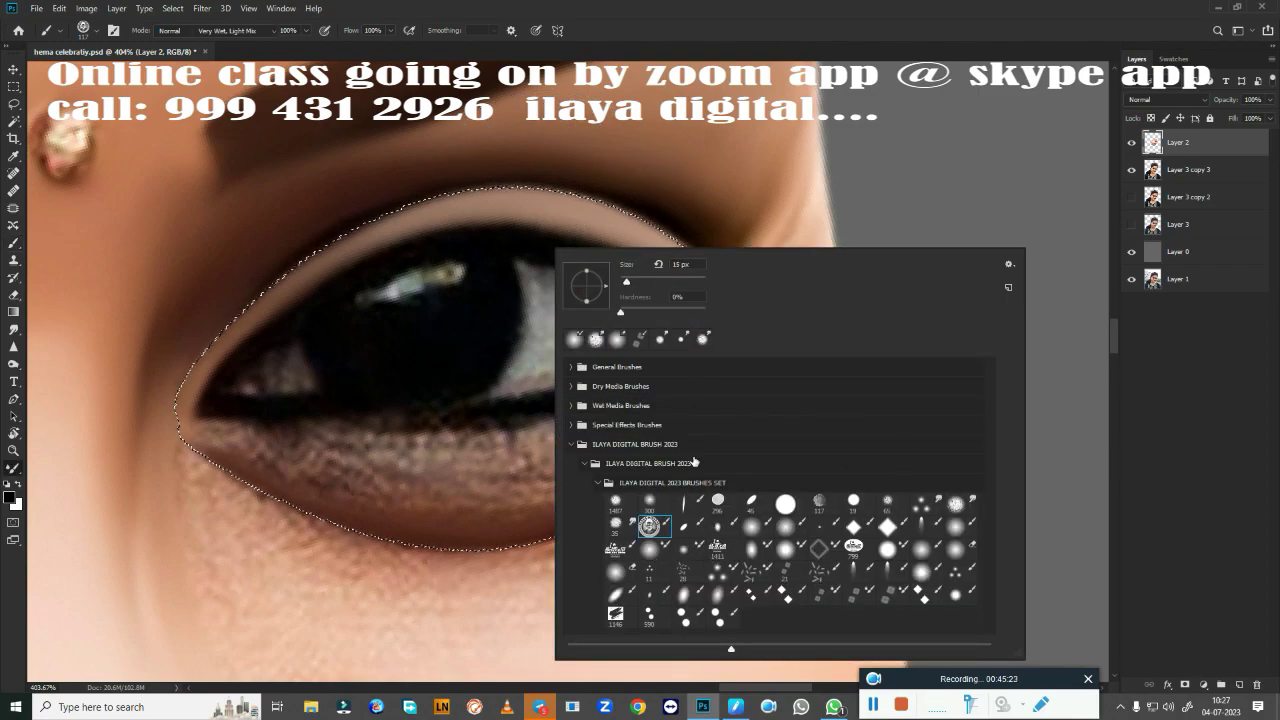
left_click(804, 35)
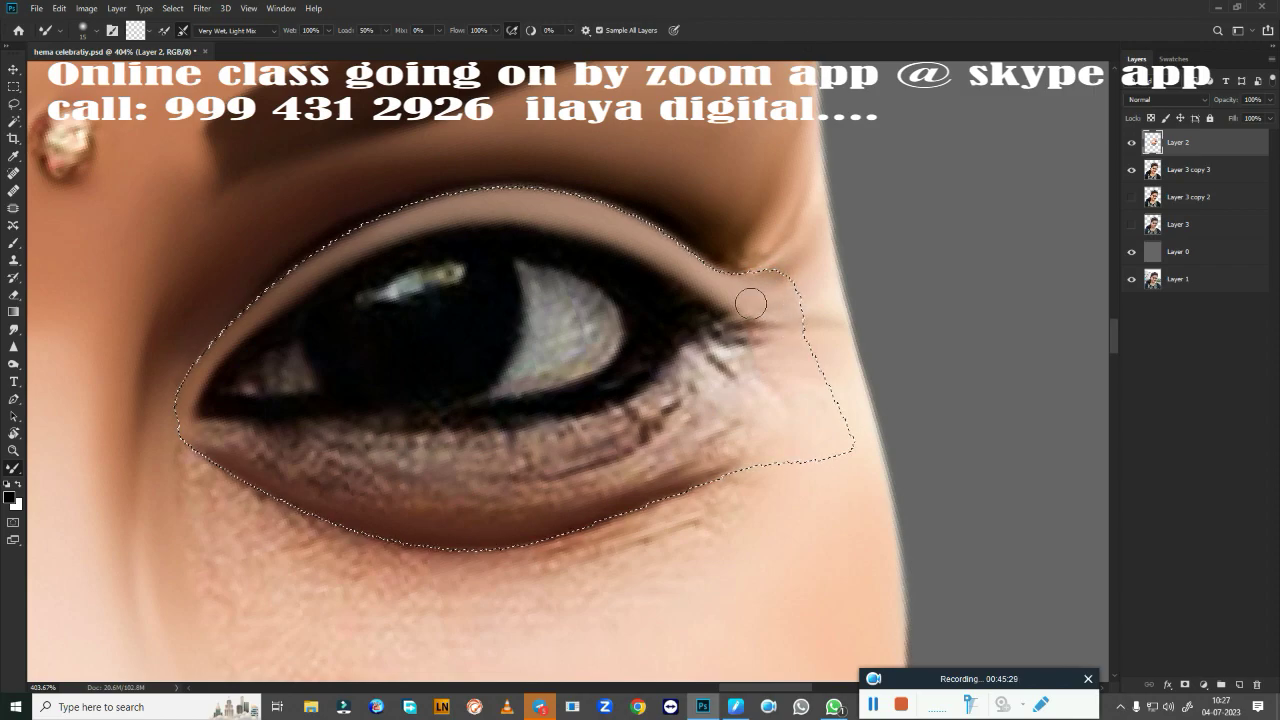
left_click_drag(751, 304, 772, 330)
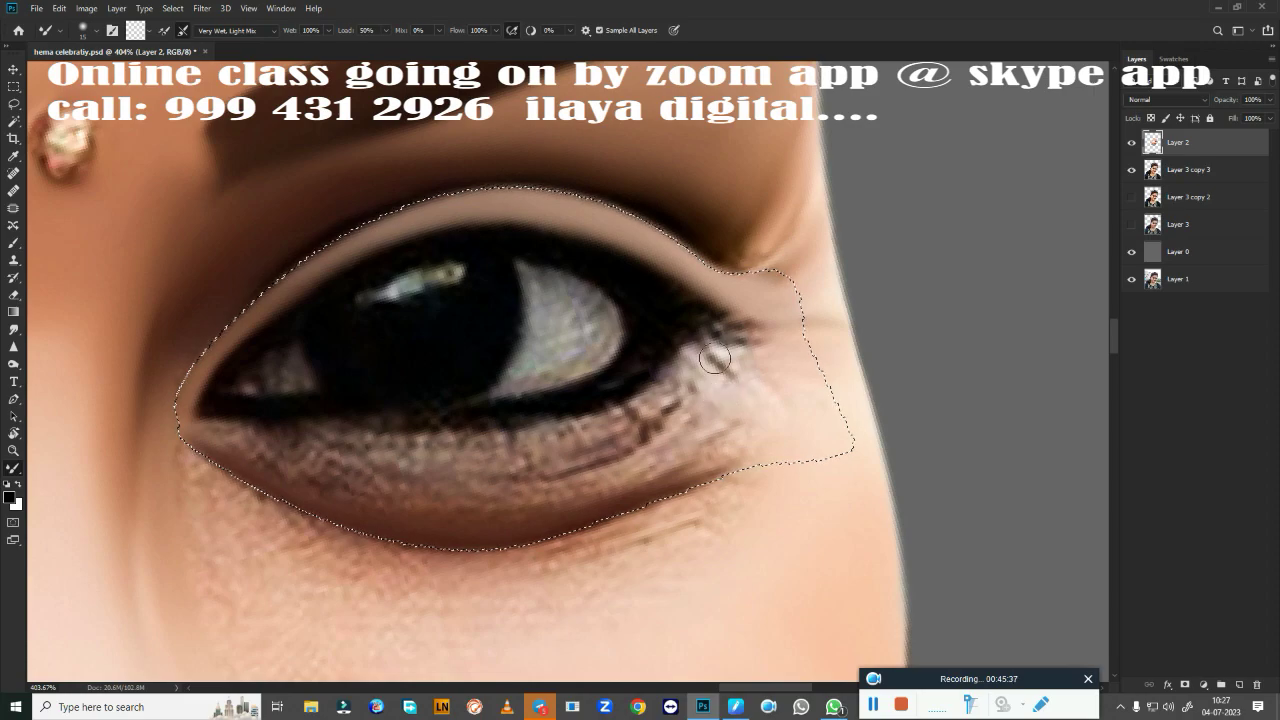
Smudge the under-eye skin, crease and lower eyelid at 80% strength.
key("r")
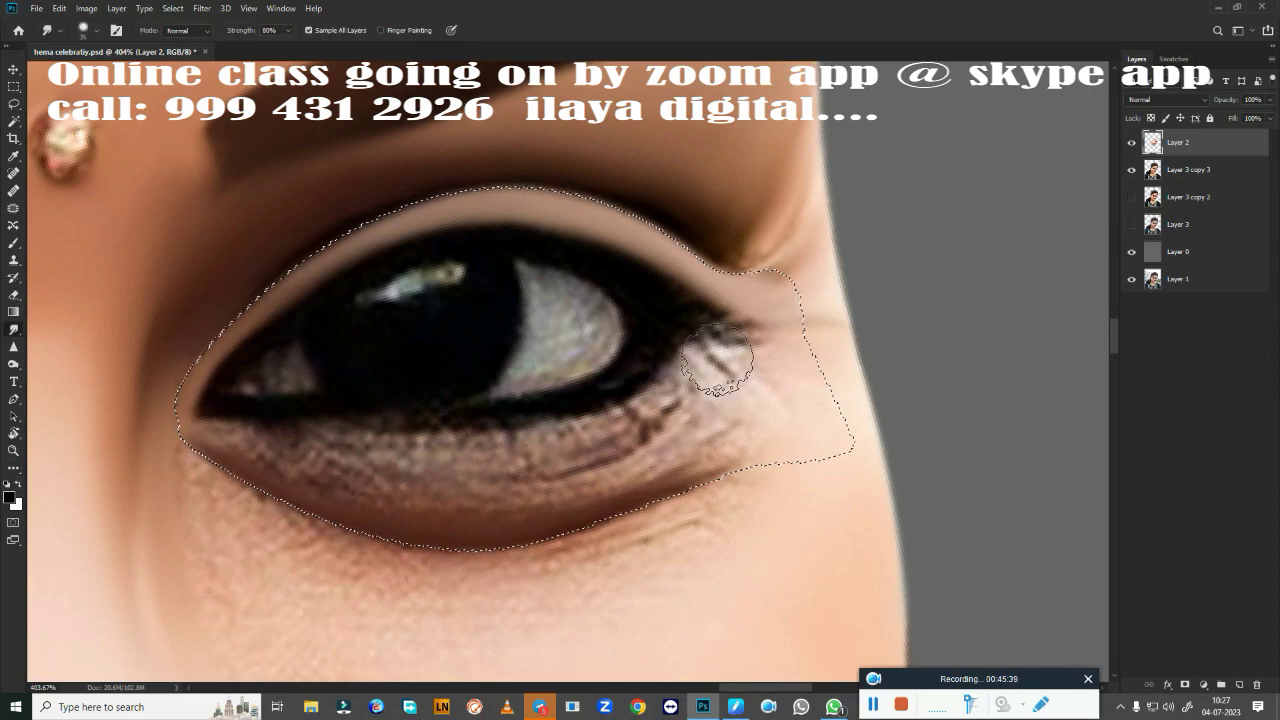
scroll(559, 472, "down", 3)
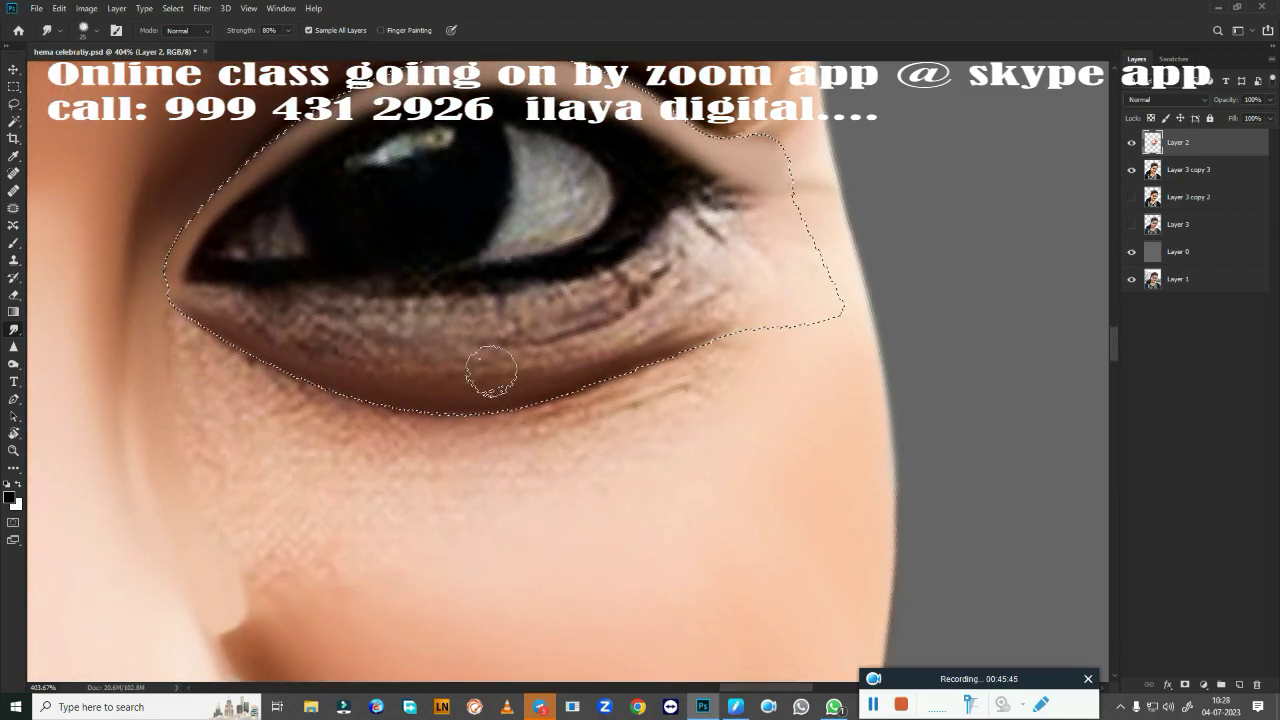
mouse_move(491, 366)
left_mouse_down()
mouse_move(565, 357)
mouse_move(741, 299)
mouse_move(702, 313)
left_mouse_up()
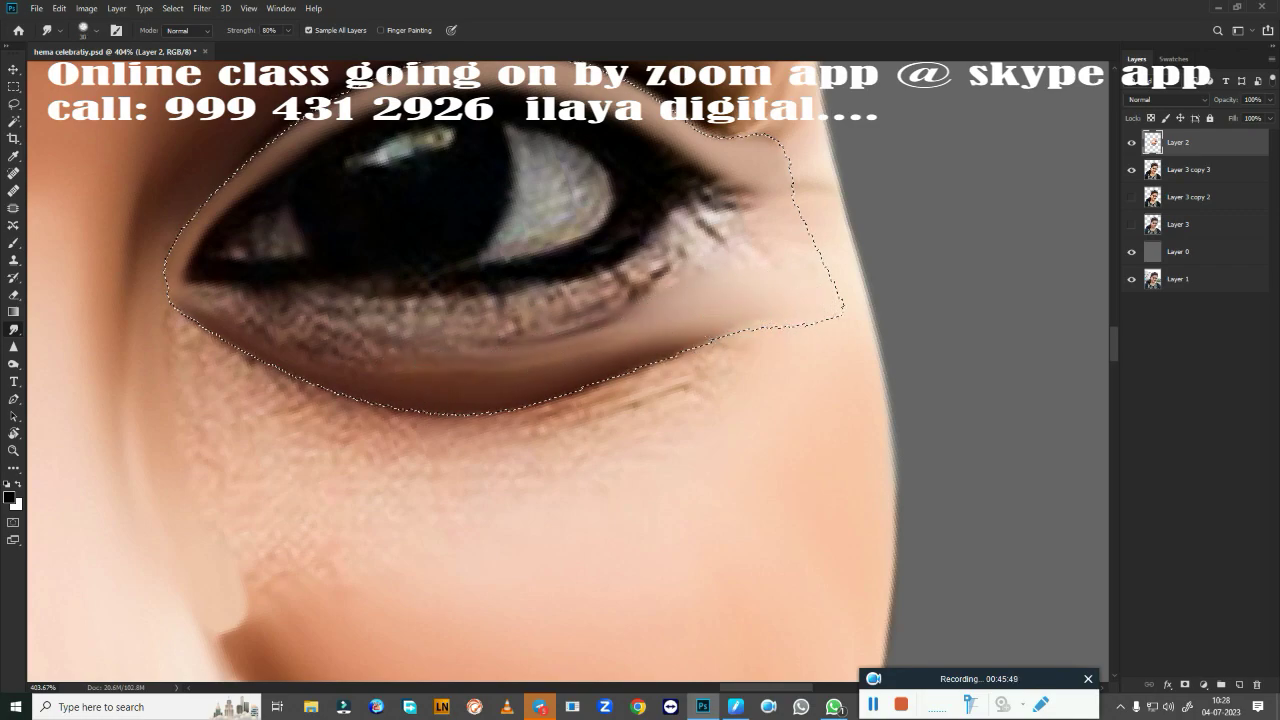
left_click_drag(800, 329, 508, 370)
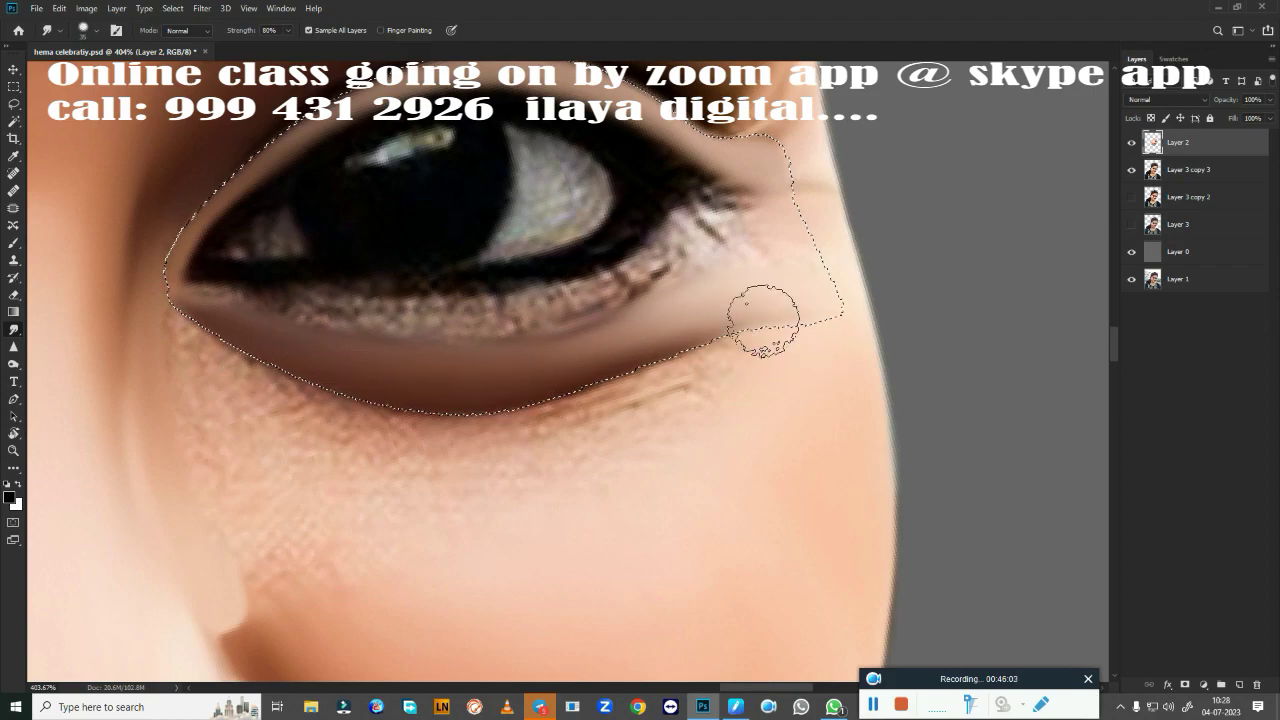
mouse_move(771, 323)
left_mouse_down()
mouse_move(613, 360)
mouse_move(406, 368)
mouse_move(175, 285)
left_mouse_up()
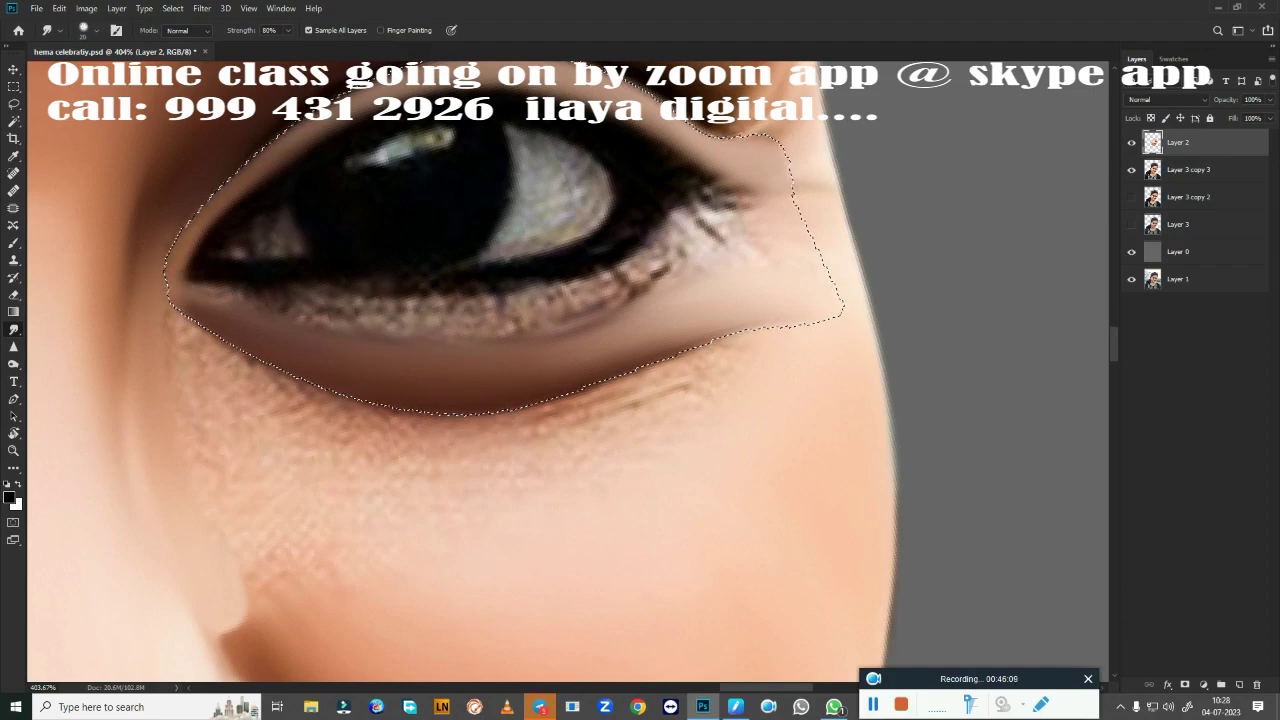
Enlarge the smudge brush to 20 and smooth the lash band, lower-lid streak and outer lash tip.
key("bracketright")
mouse_move(214, 303)
left_mouse_down()
mouse_move(300, 294)
mouse_move(220, 297)
mouse_move(307, 312)
mouse_move(420, 309)
mouse_move(257, 303)
mouse_move(598, 297)
mouse_move(705, 222)
mouse_move(613, 290)
mouse_move(530, 315)
mouse_move(655, 250)
mouse_move(485, 326)
mouse_move(709, 250)
mouse_move(634, 294)
mouse_move(677, 266)
mouse_move(611, 286)
mouse_move(620, 298)
mouse_move(669, 277)
mouse_move(589, 309)
mouse_move(600, 300)
left_mouse_up()
mouse_move(412, 324)
left_mouse_down()
mouse_move(260, 309)
mouse_move(380, 328)
left_mouse_up()
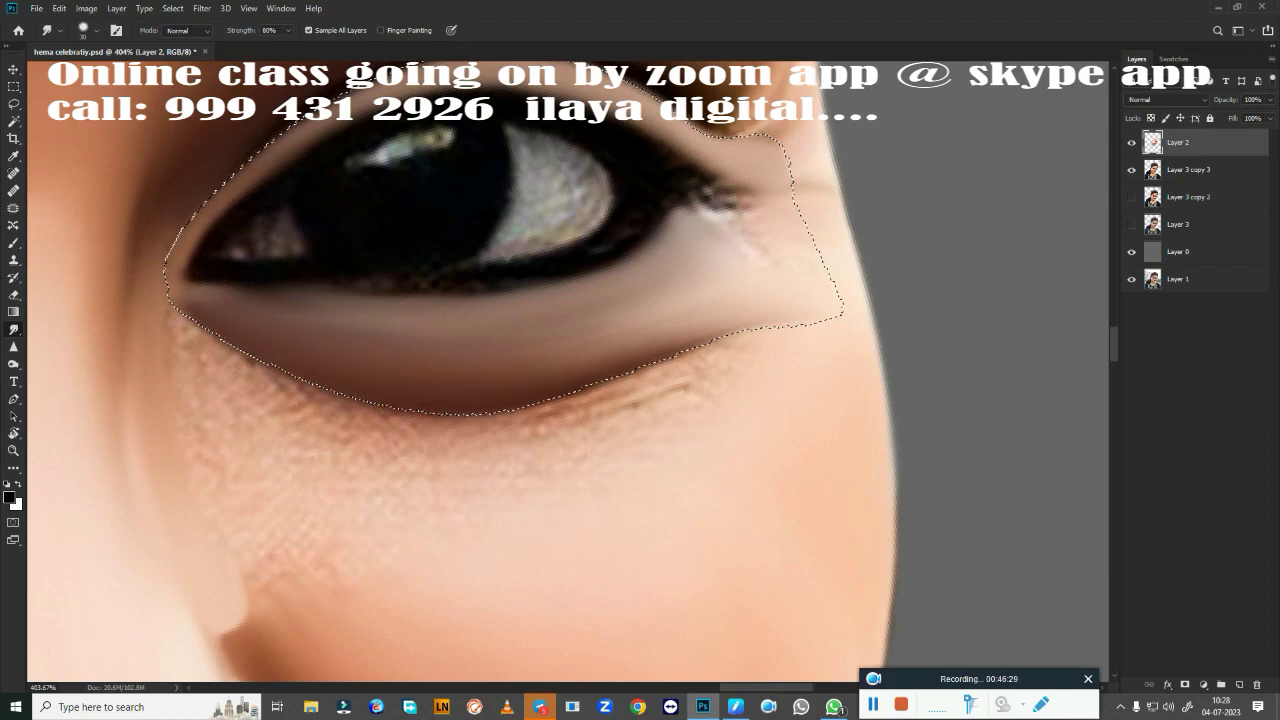
mouse_move(757, 233)
left_mouse_down()
mouse_move(718, 202)
mouse_move(693, 210)
mouse_move(749, 233)
mouse_move(575, 285)
left_mouse_up()
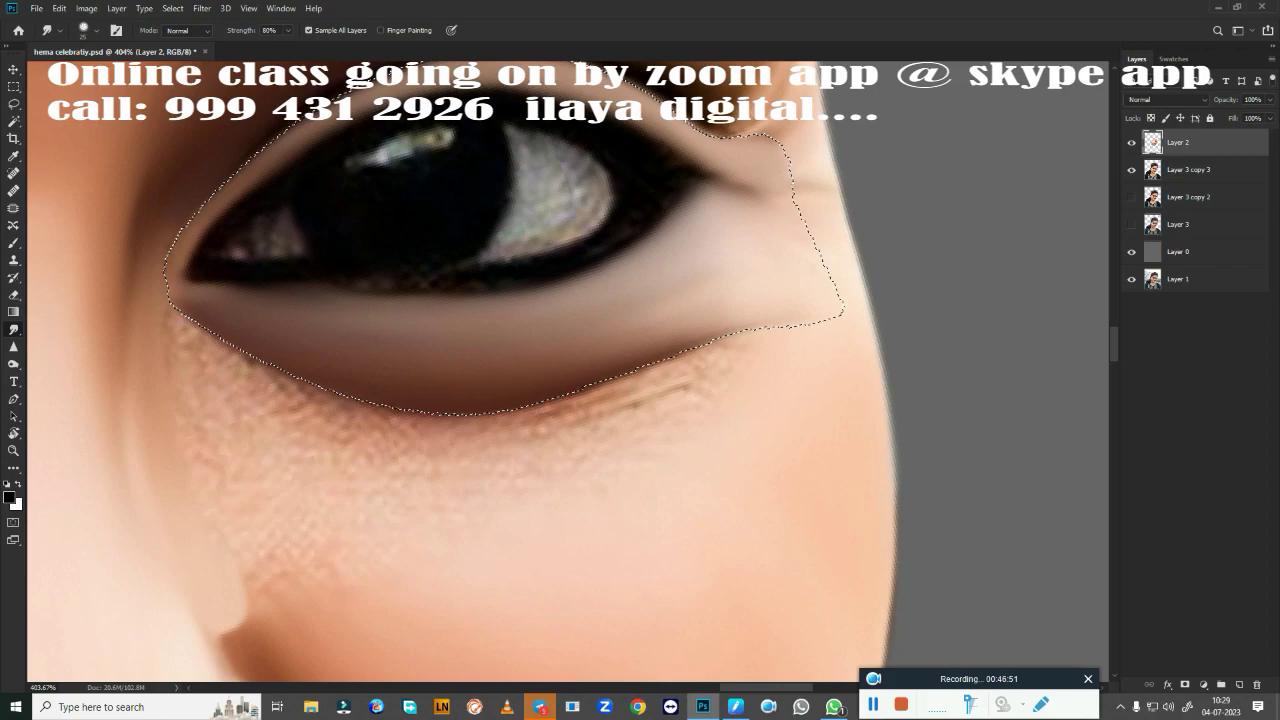
left_click_drag(580, 351, 586, 417)
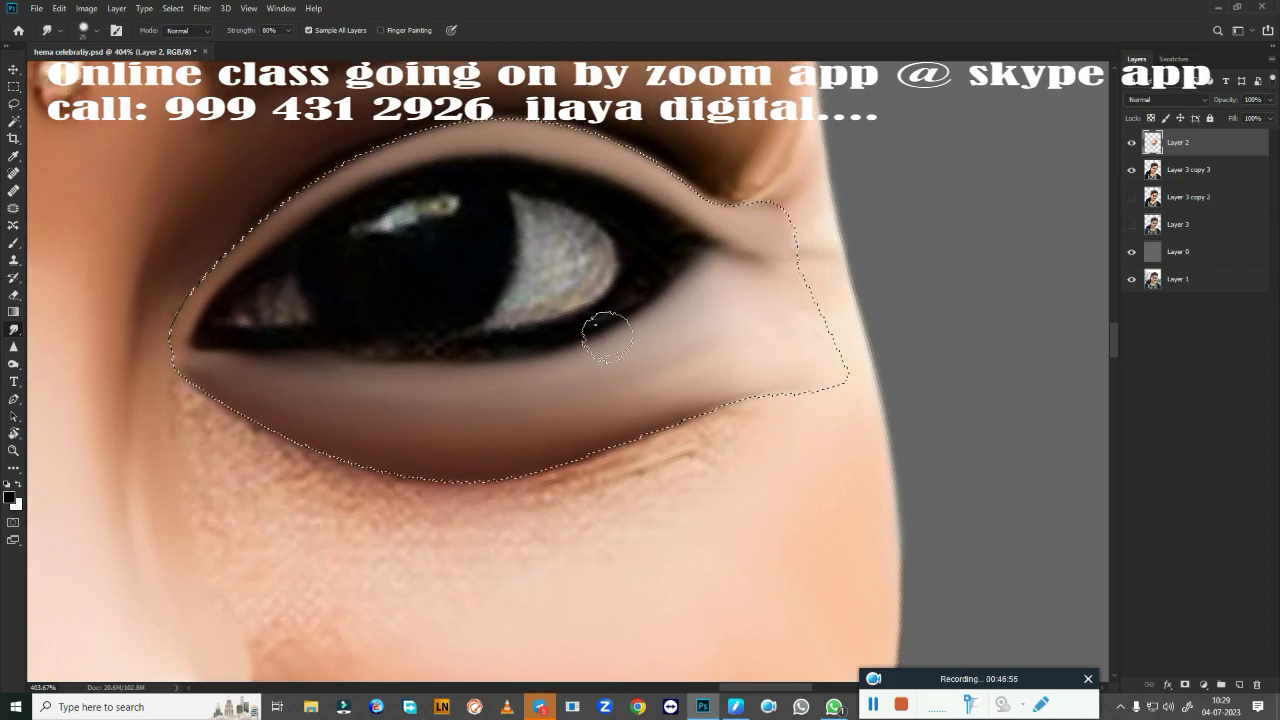
Feather the eye selection by 2 pixels, keeping the selection active.
key("shift+F6")
key("Return")
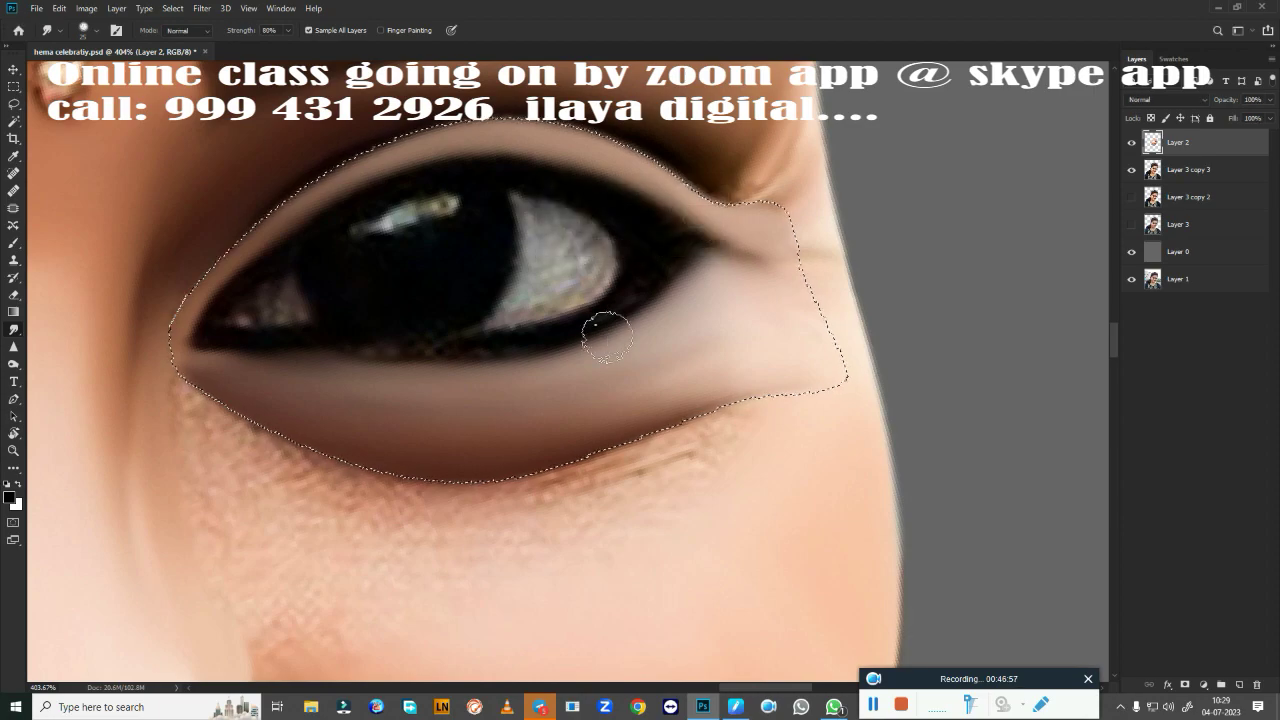
key("ctrl+d")
left_click_drag(486, 349, 506, 417)
key("ctrl+z")
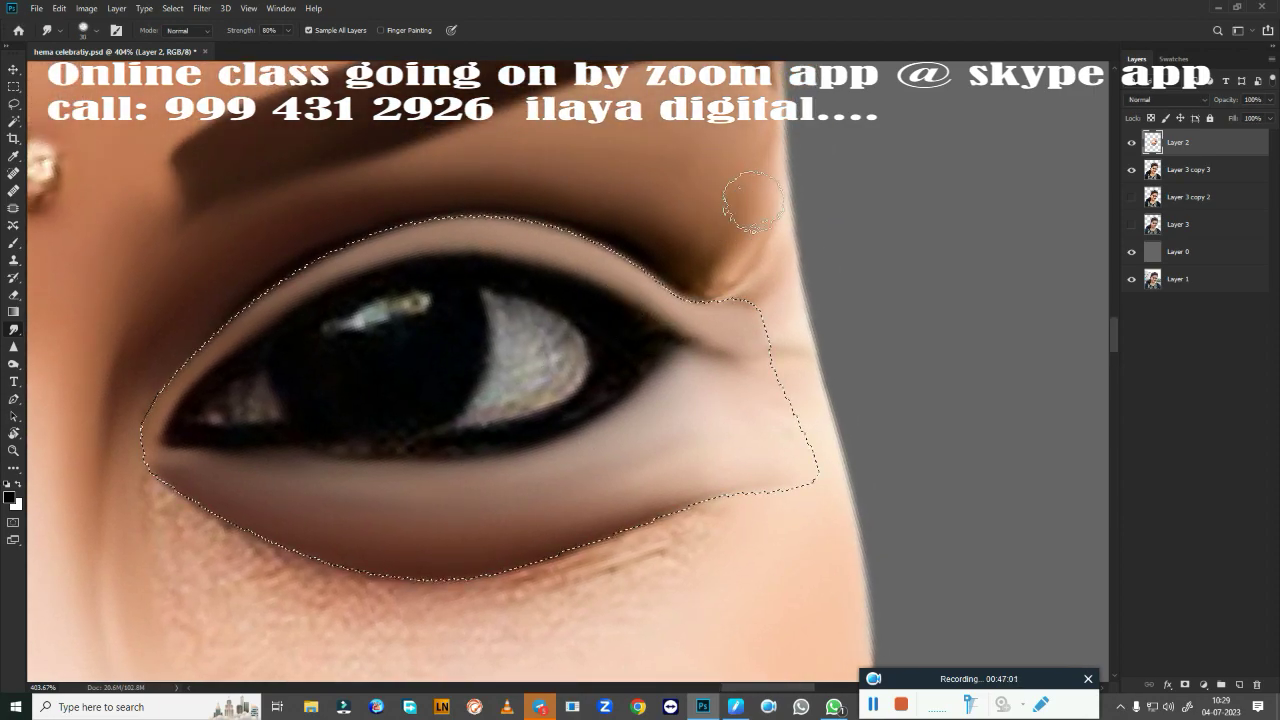
Smudge the crease above the outer corner and the lower-lid crease lines and edge.
left_click_drag(737, 200, 730, 268)
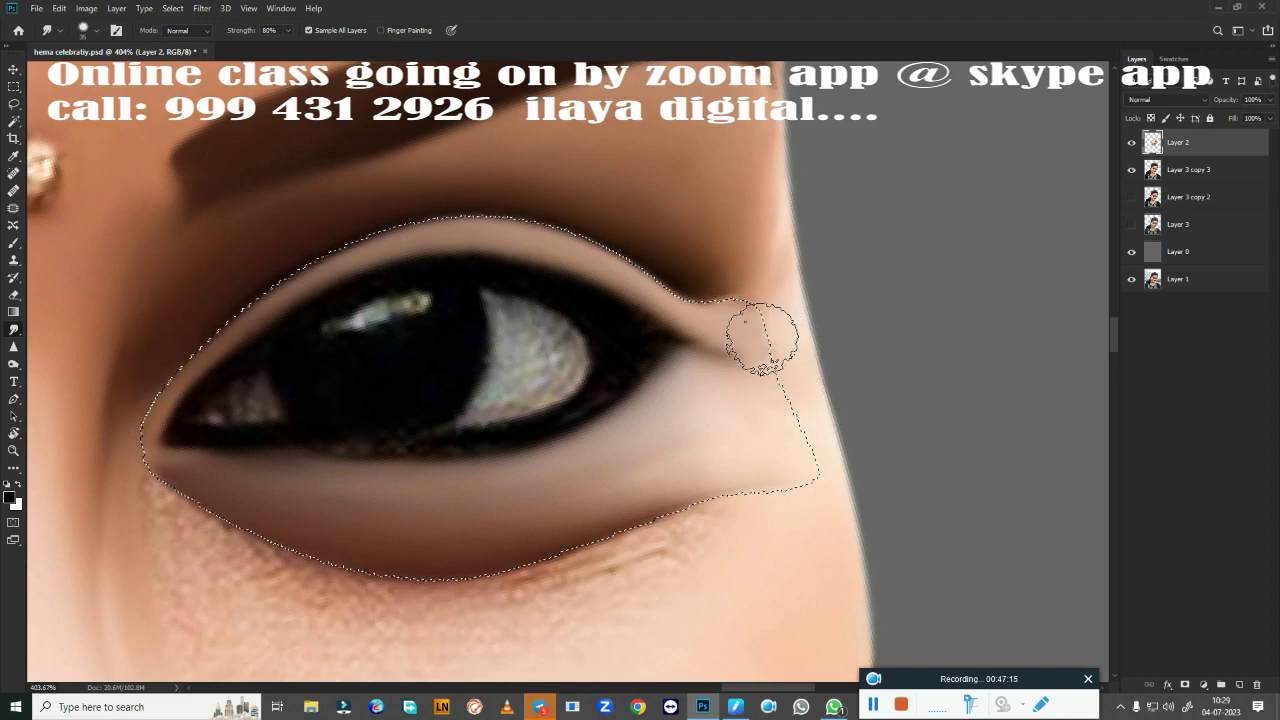
scroll(795, 310, "down", 5)
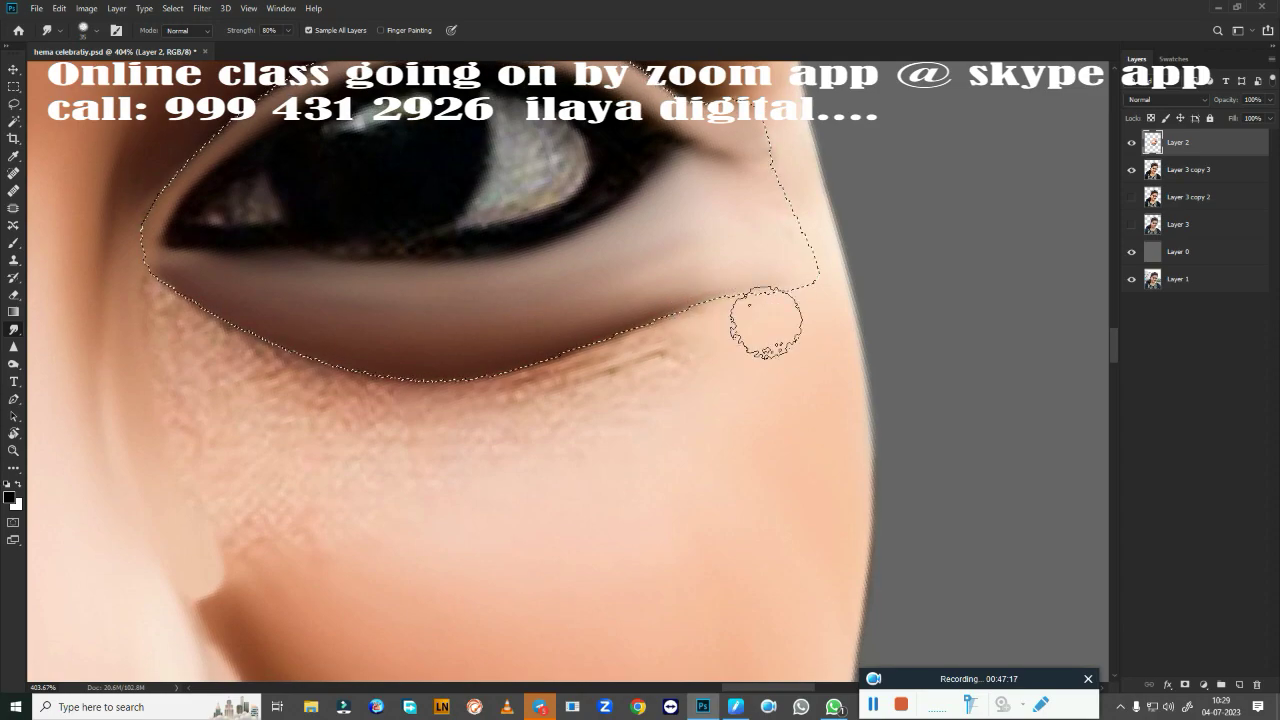
mouse_move(657, 330)
left_mouse_down()
mouse_move(586, 357)
mouse_move(660, 343)
mouse_move(586, 362)
left_mouse_up()
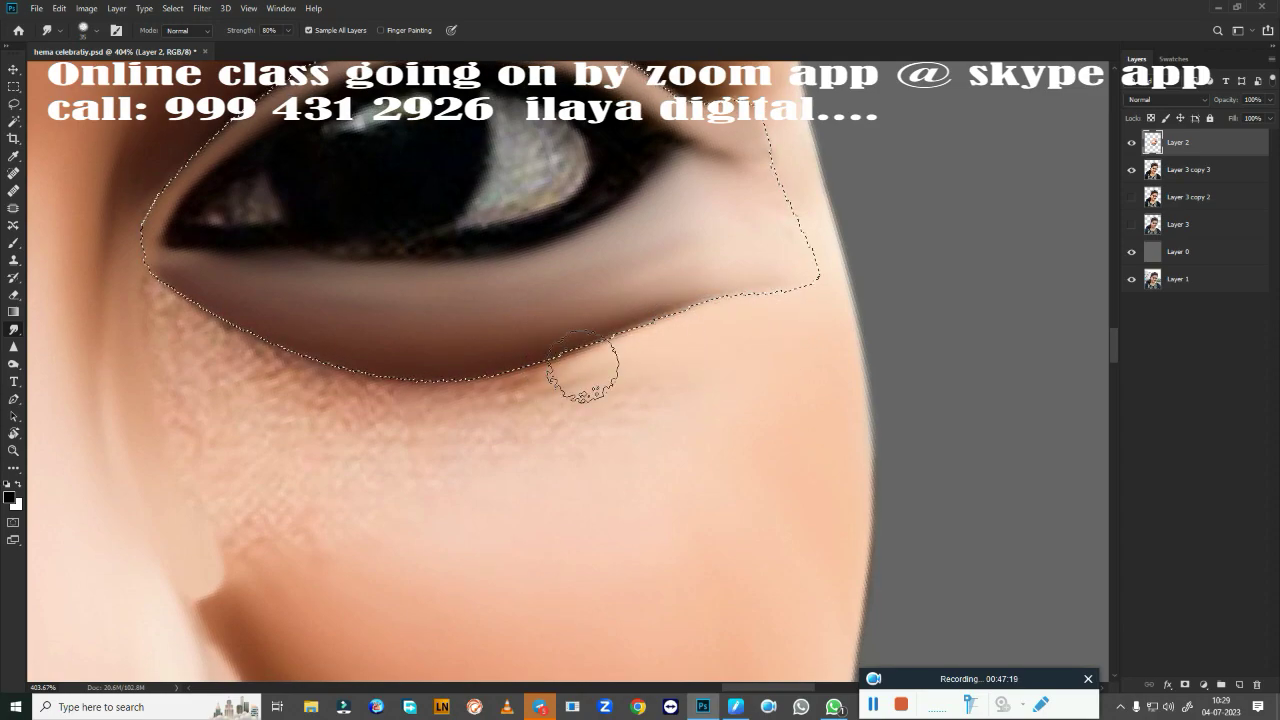
mouse_move(172, 310)
left_mouse_down()
mouse_move(420, 395)
mouse_move(523, 386)
mouse_move(528, 357)
mouse_move(549, 382)
mouse_move(634, 343)
mouse_move(663, 349)
left_mouse_up()
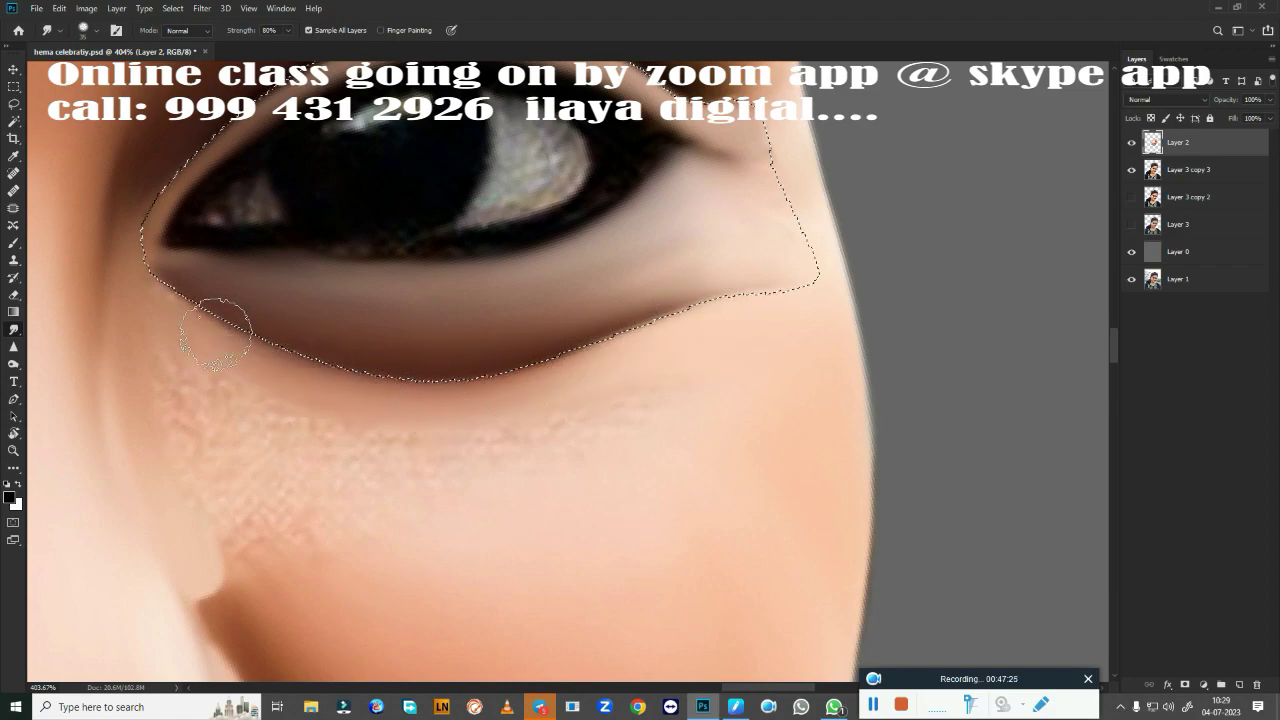
mouse_move(220, 320)
left_mouse_down()
mouse_move(314, 357)
mouse_move(522, 362)
mouse_move(714, 320)
mouse_move(357, 406)
mouse_move(743, 329)
mouse_move(278, 372)
left_mouse_up()
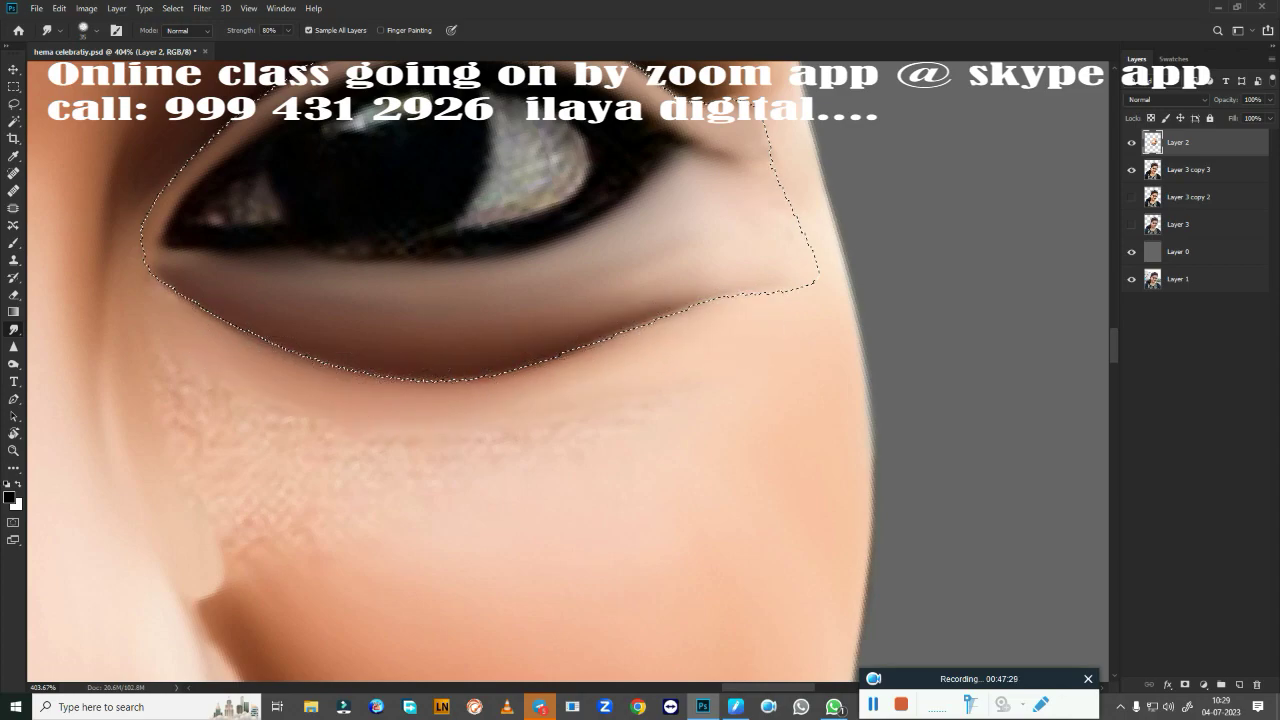
Smudge the textured band below the lower lid, the patch beside the nose and the inner lower lid.
scroll(560, 500, "down", 3)
left_click_drag(587, 350, 583, 342)
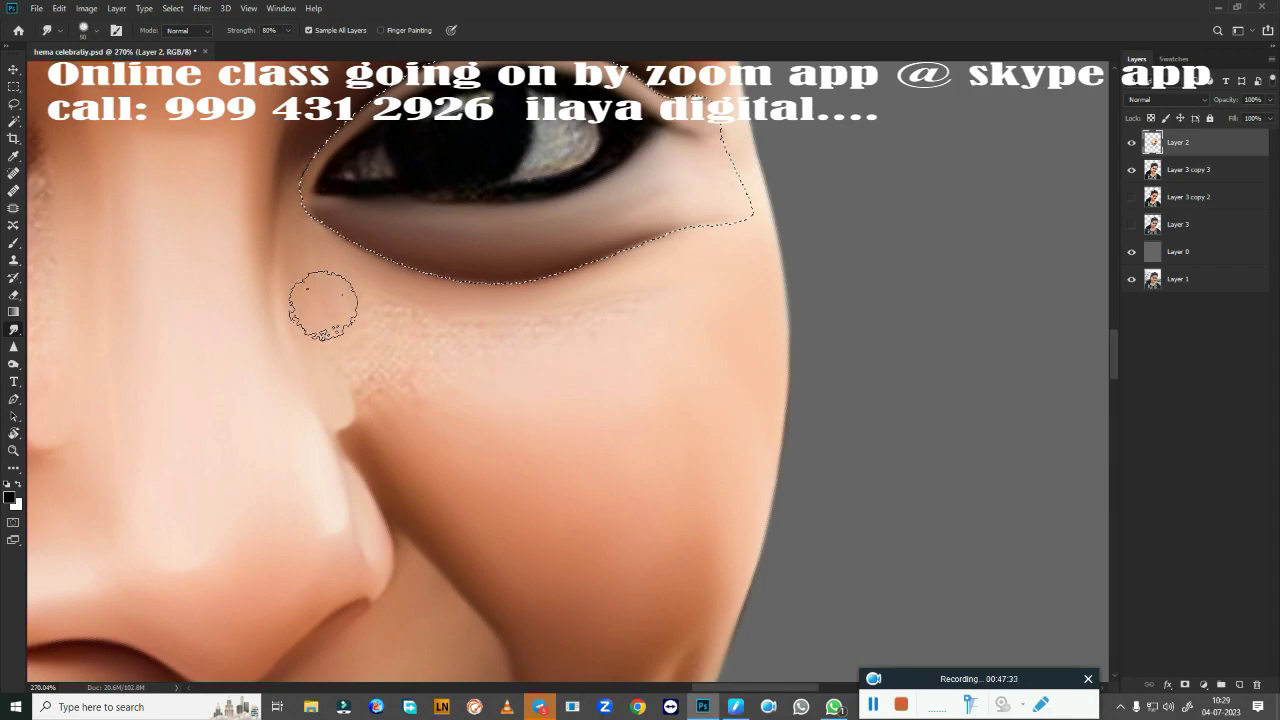
mouse_move(320, 294)
left_mouse_down()
mouse_move(449, 340)
mouse_move(649, 311)
left_mouse_up()
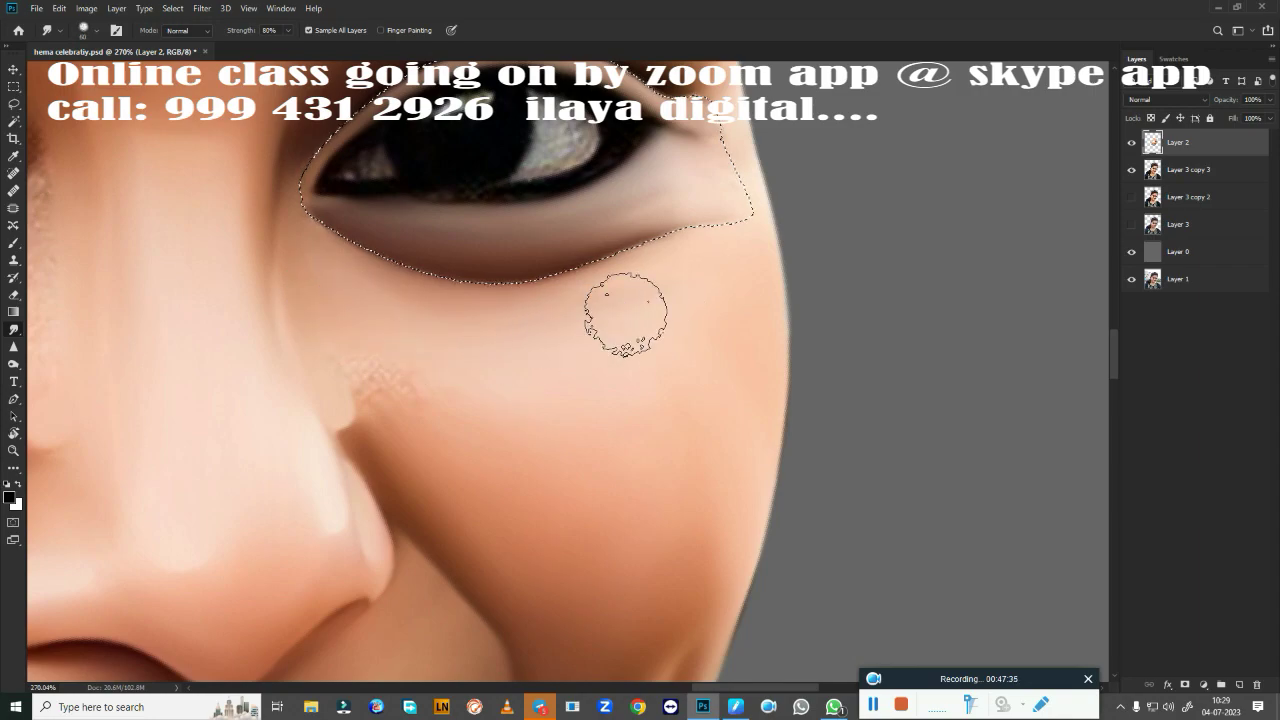
mouse_move(394, 386)
left_mouse_down()
mouse_move(356, 342)
mouse_move(491, 386)
mouse_move(469, 383)
mouse_move(609, 343)
mouse_move(578, 344)
mouse_move(600, 271)
mouse_move(543, 286)
left_mouse_up()
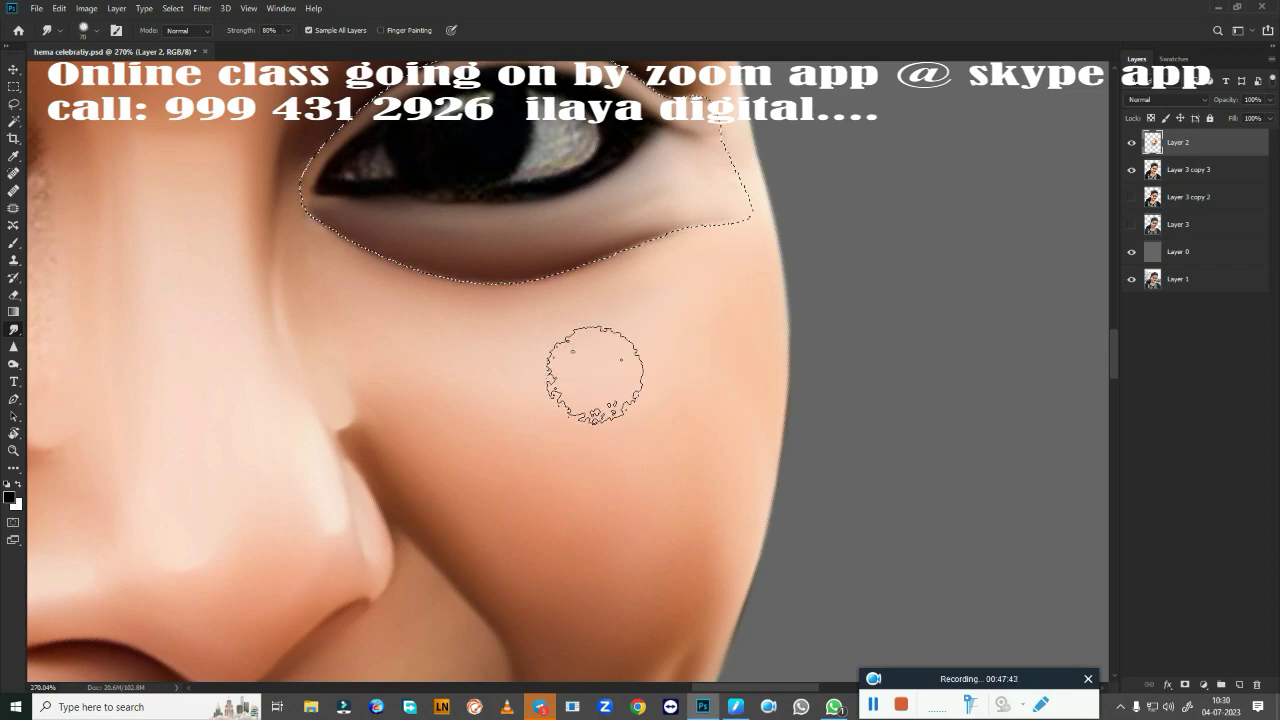
key("ctrl+d")
key("ctrl+z")
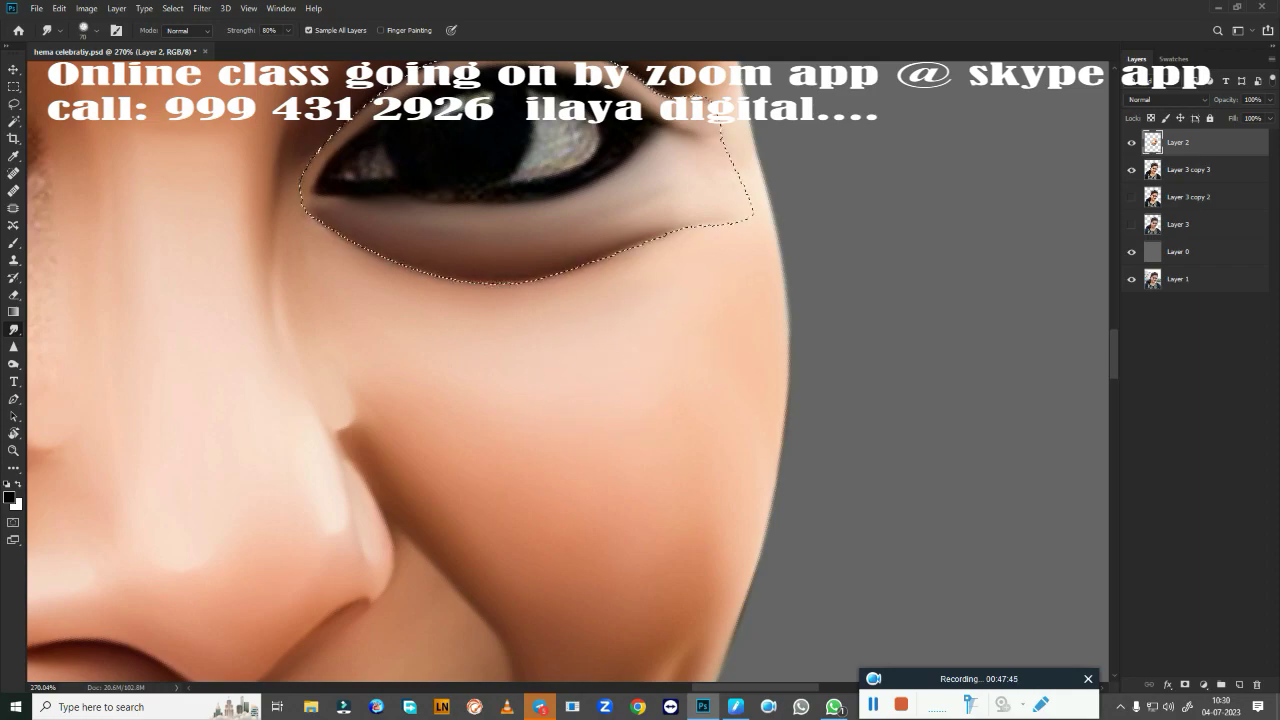
scroll(581, 396, "up", 5)
left_click_drag(452, 380, 317, 362)
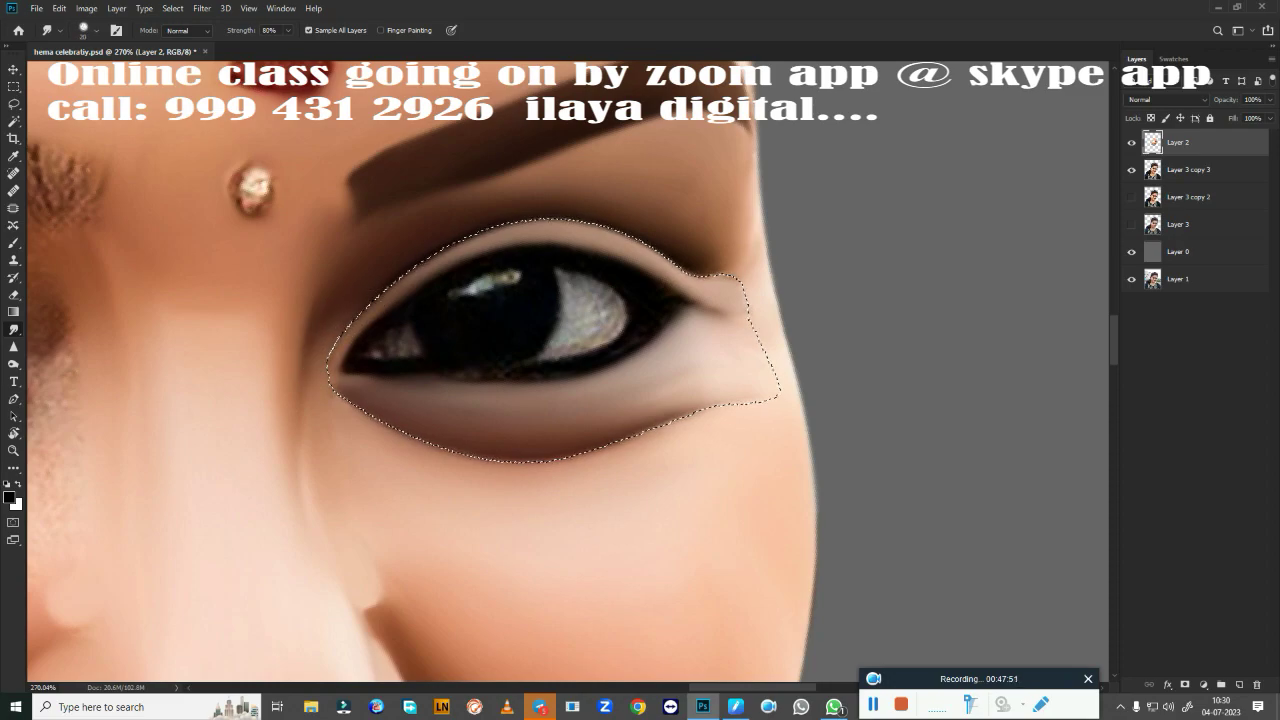
Zoom to about 415% and pan to bring the selected eye and cheek into view.
scroll(597, 351, "up", 2)
scroll(597, 351, "up", 1)
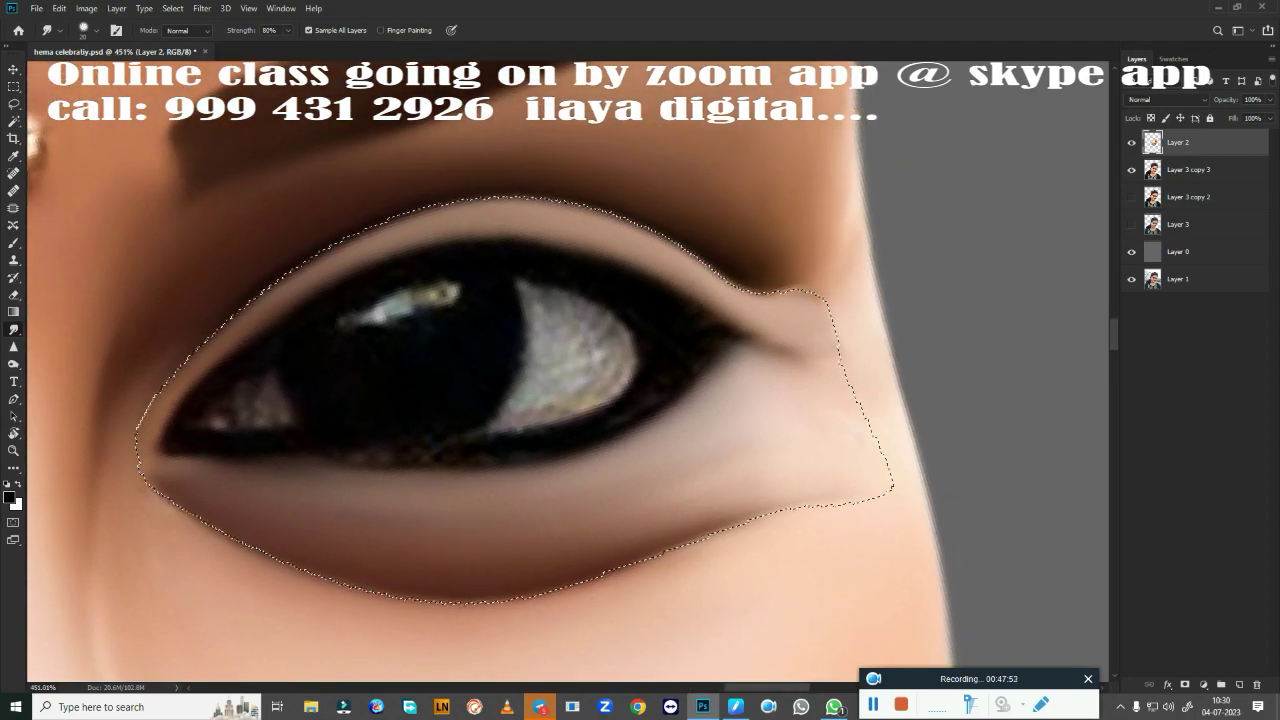
scroll(240, 420, "up", 1)
scroll(560, 205, "down", 1)
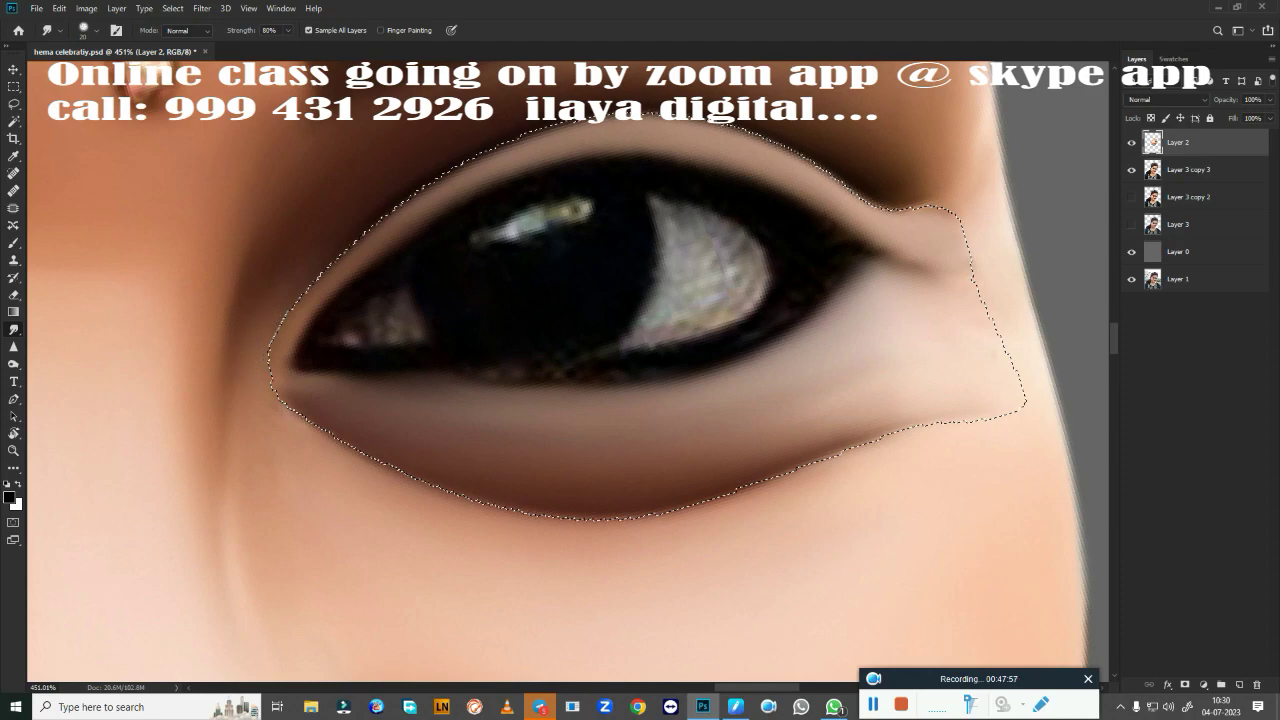
left_click_drag(286, 557, 346, 244)
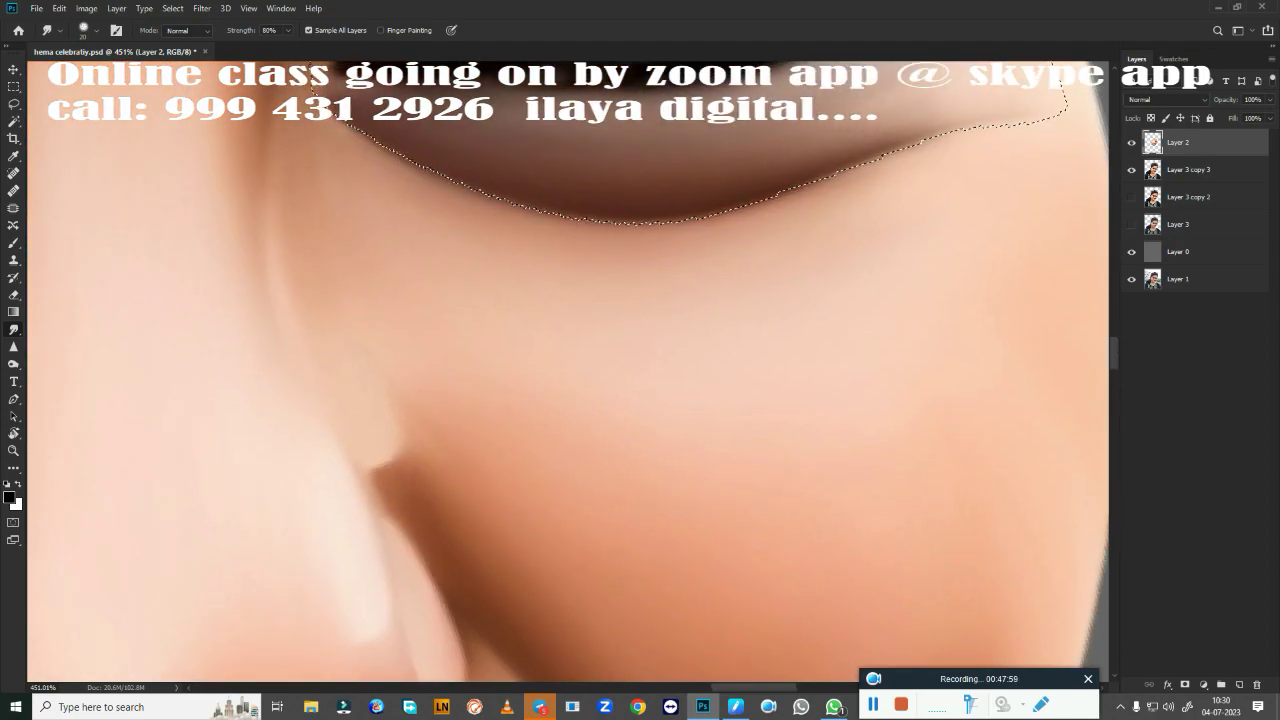
scroll(590, 455, "down", 5)
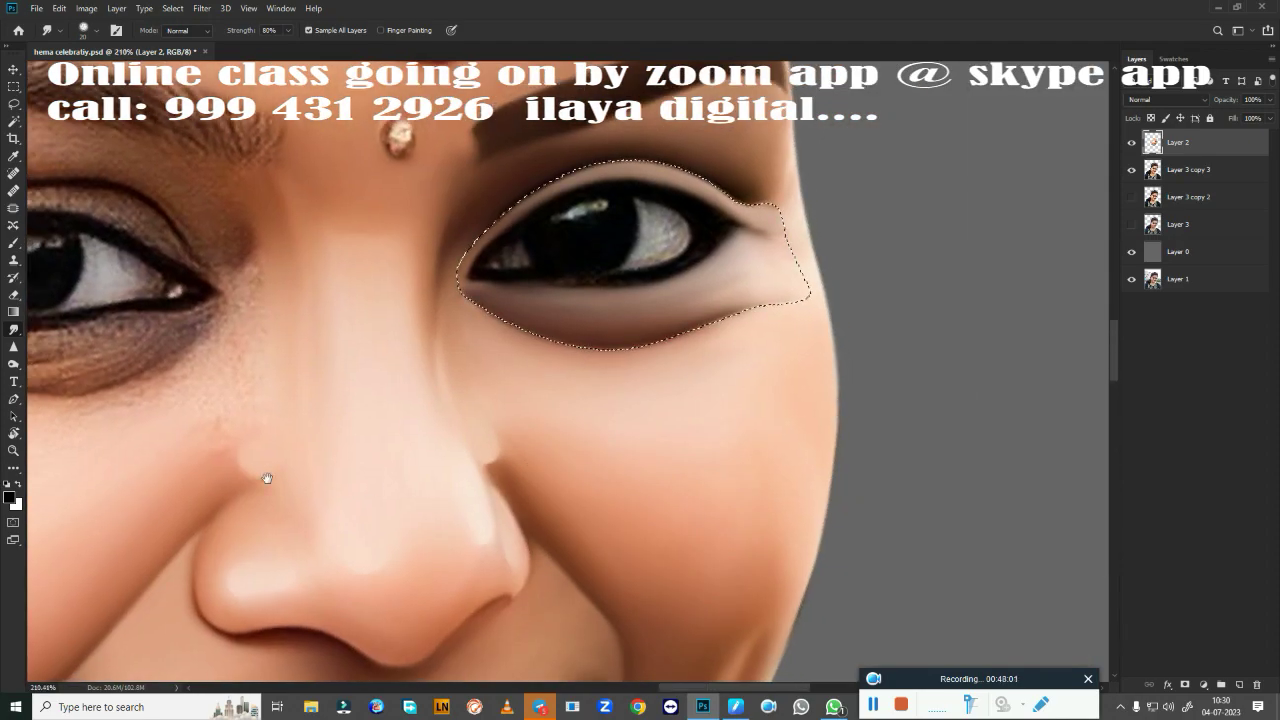
scroll(464, 450, "down", 5)
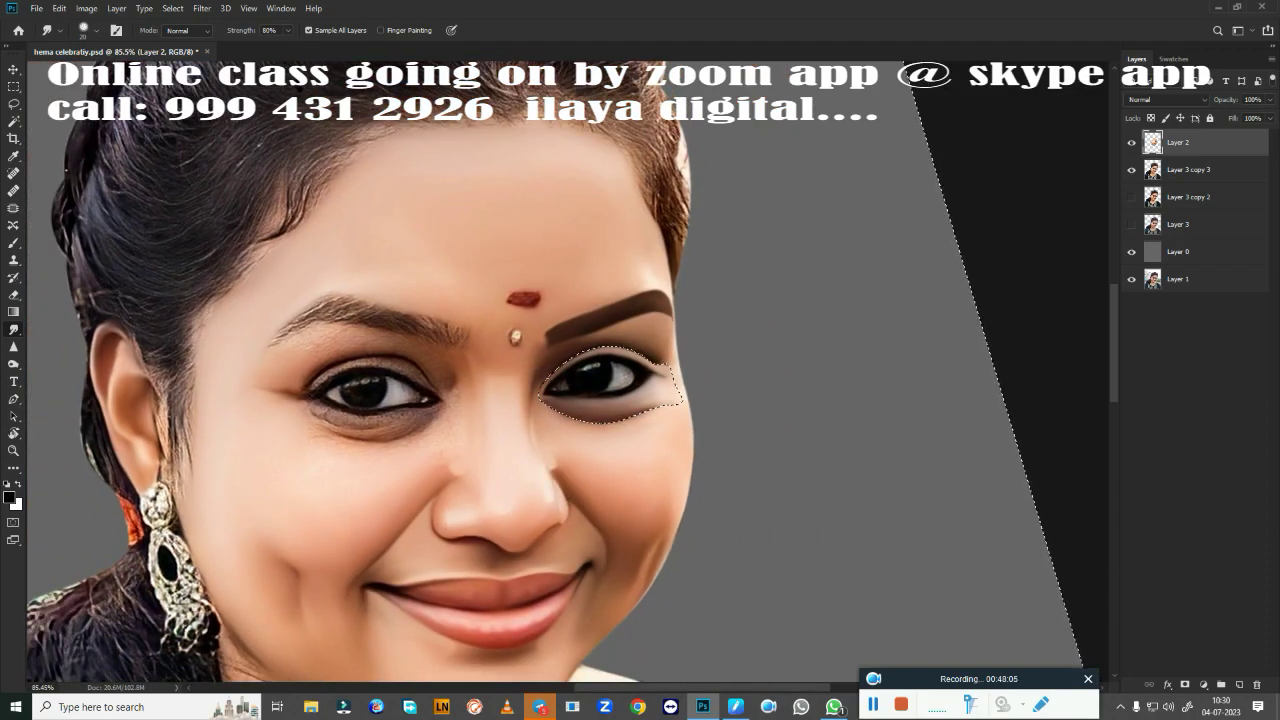
scroll(584, 459, "up", 5)
scroll(620, 520, "down", 2)
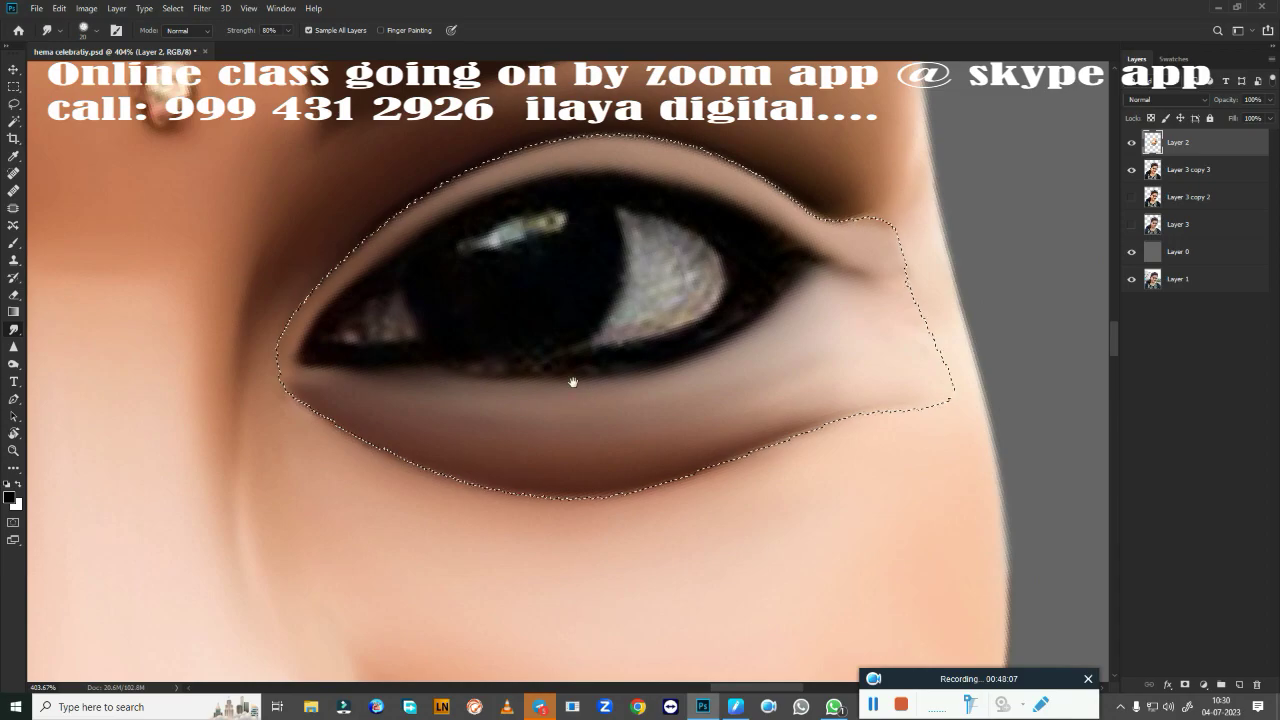
left_click_drag(571, 380, 545, 469)
scroll(600, 420, "up", 3)
scroll(629, 366, "down", 3)
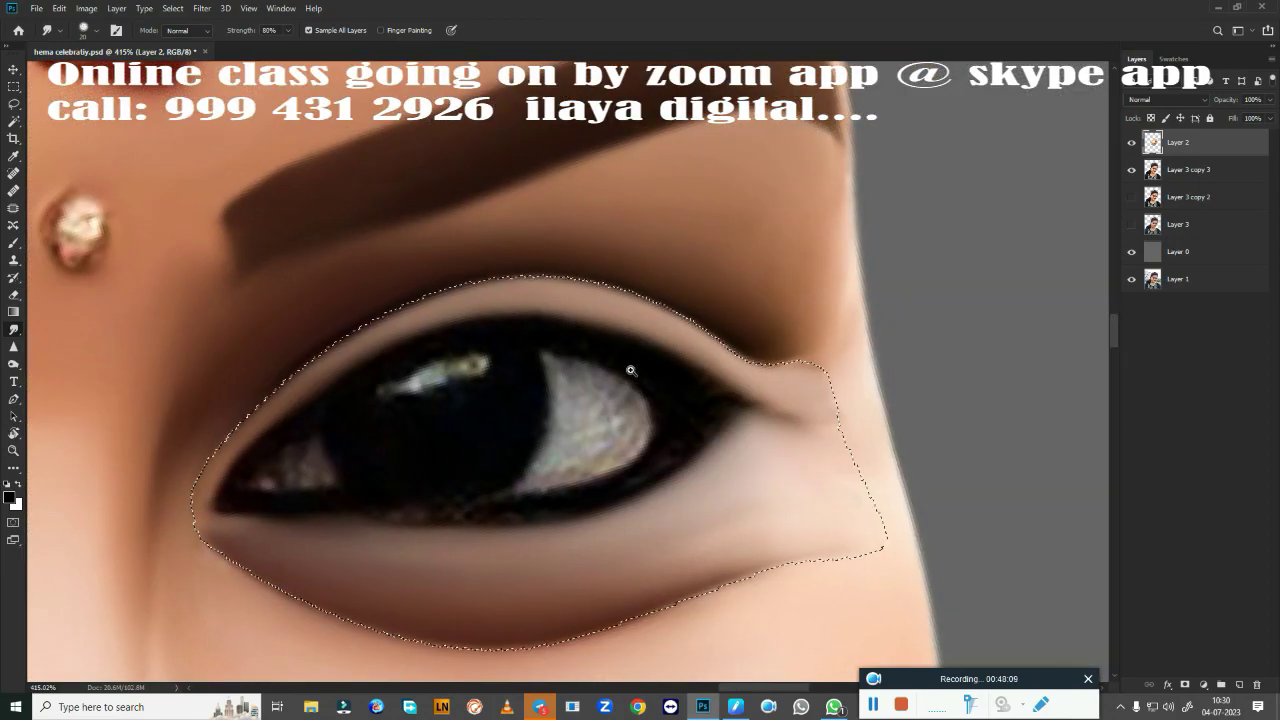
Blend around the eye with the wet Mixer Brush, then deselect and zoom back onto the eye.
key("b")
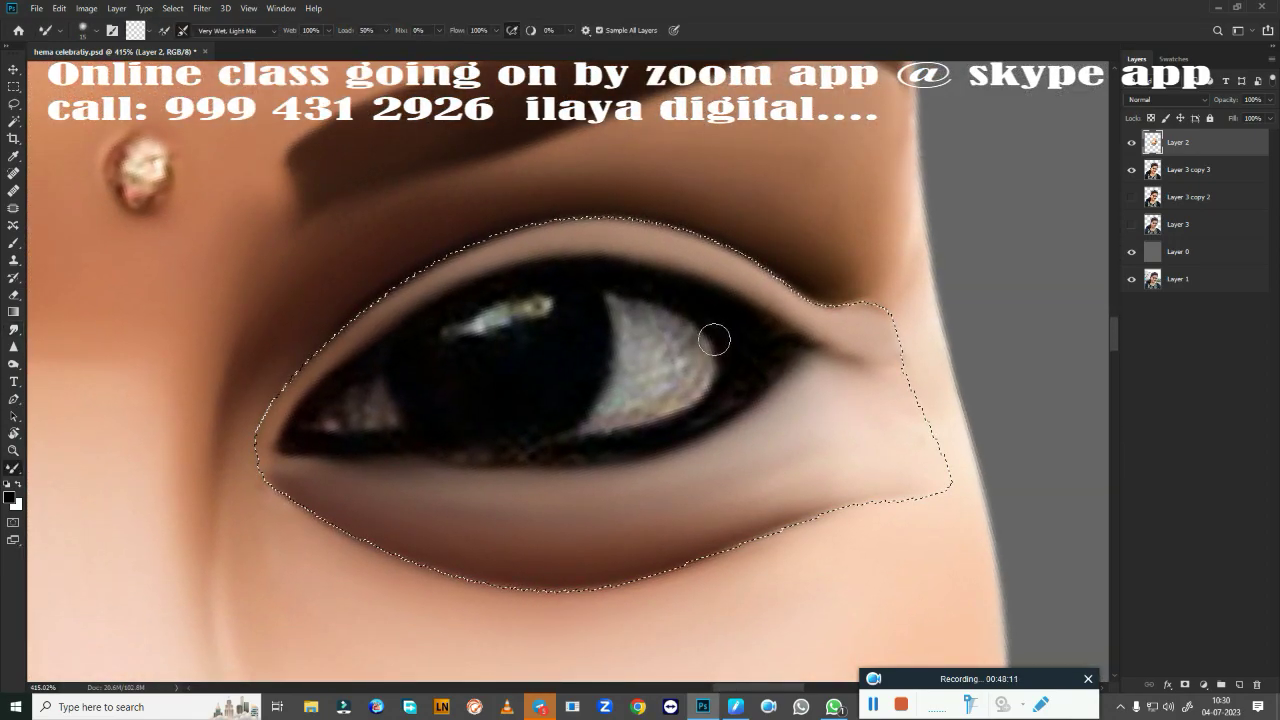
scroll(527, 359, "up", 3)
scroll(527, 359, "down", 2)
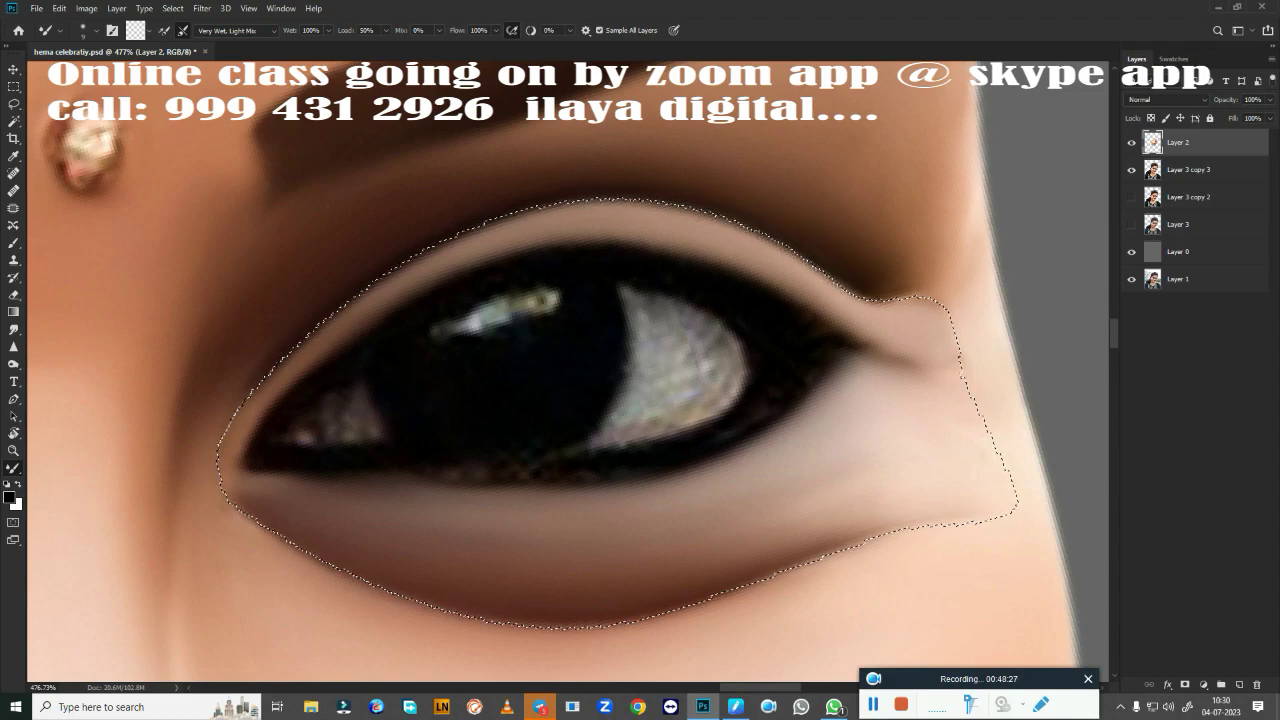
key("ctrl+d")
scroll(718, 378, "down", 5)
scroll(719, 382, "up", 2)
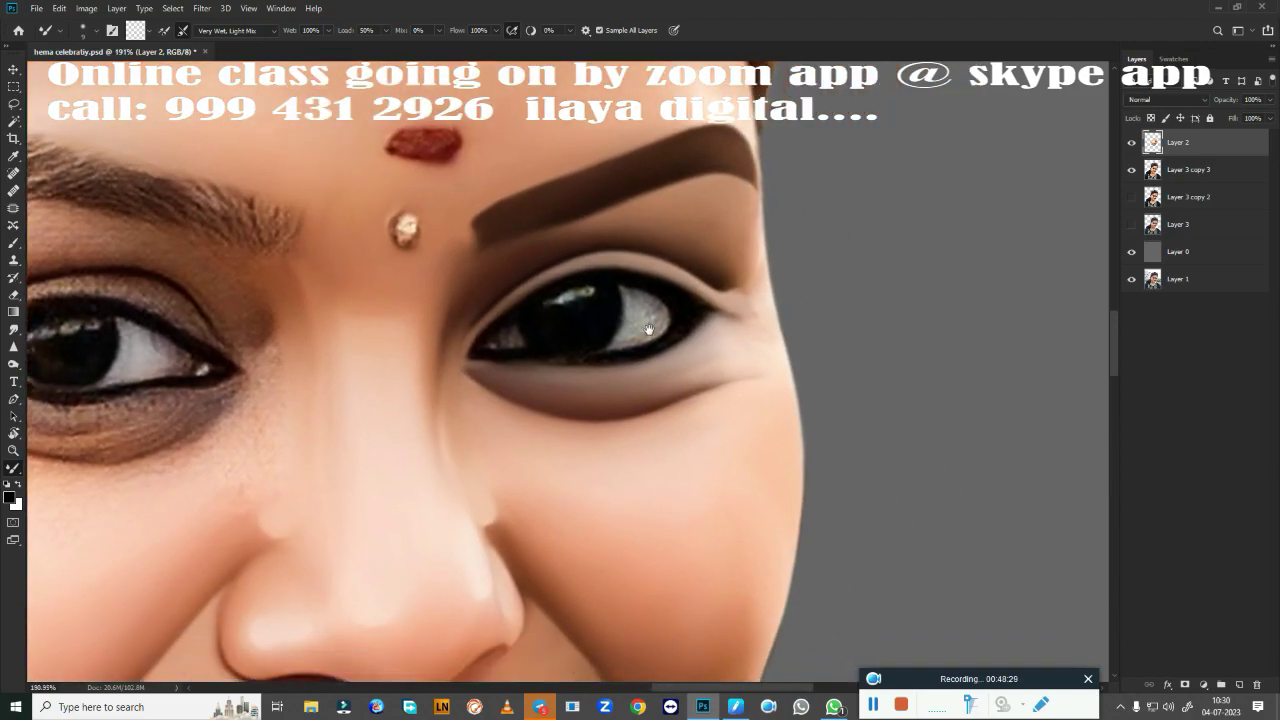
scroll(719, 382, "up", 2)
Smudge the dark skin at the outer eye corner at 80% strength.
key("r")
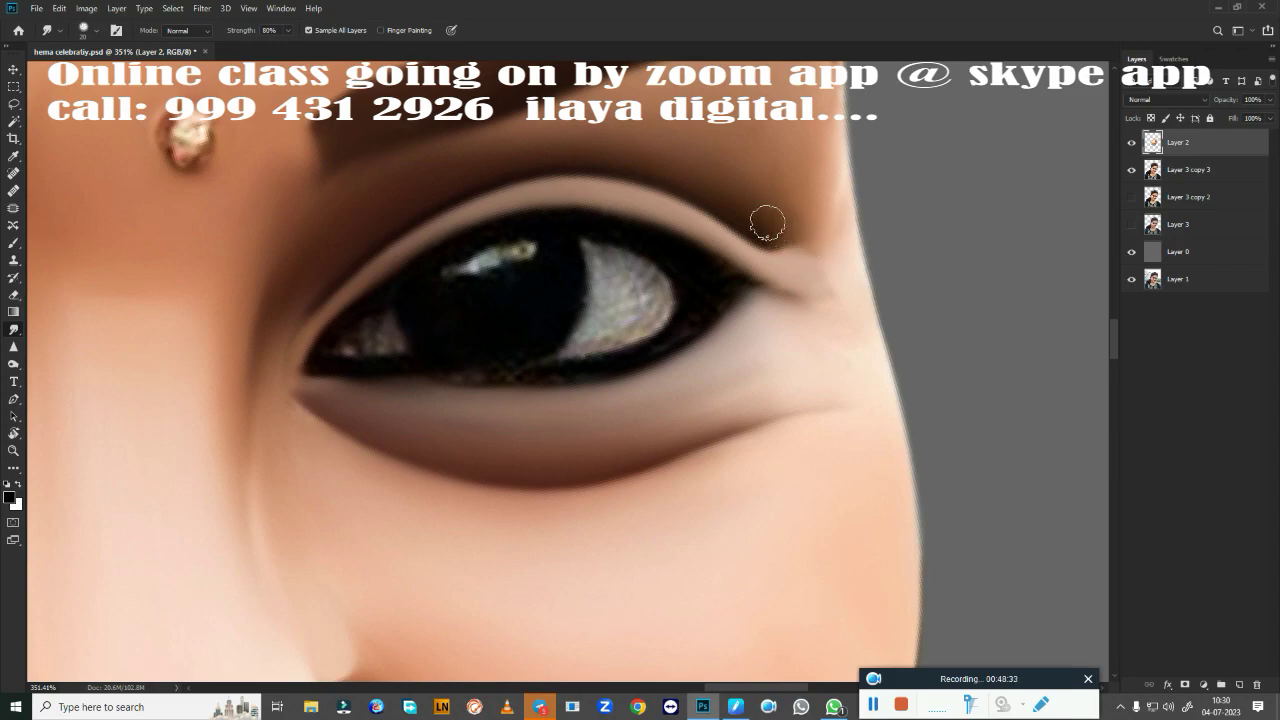
left_click_drag(775, 230, 818, 312)
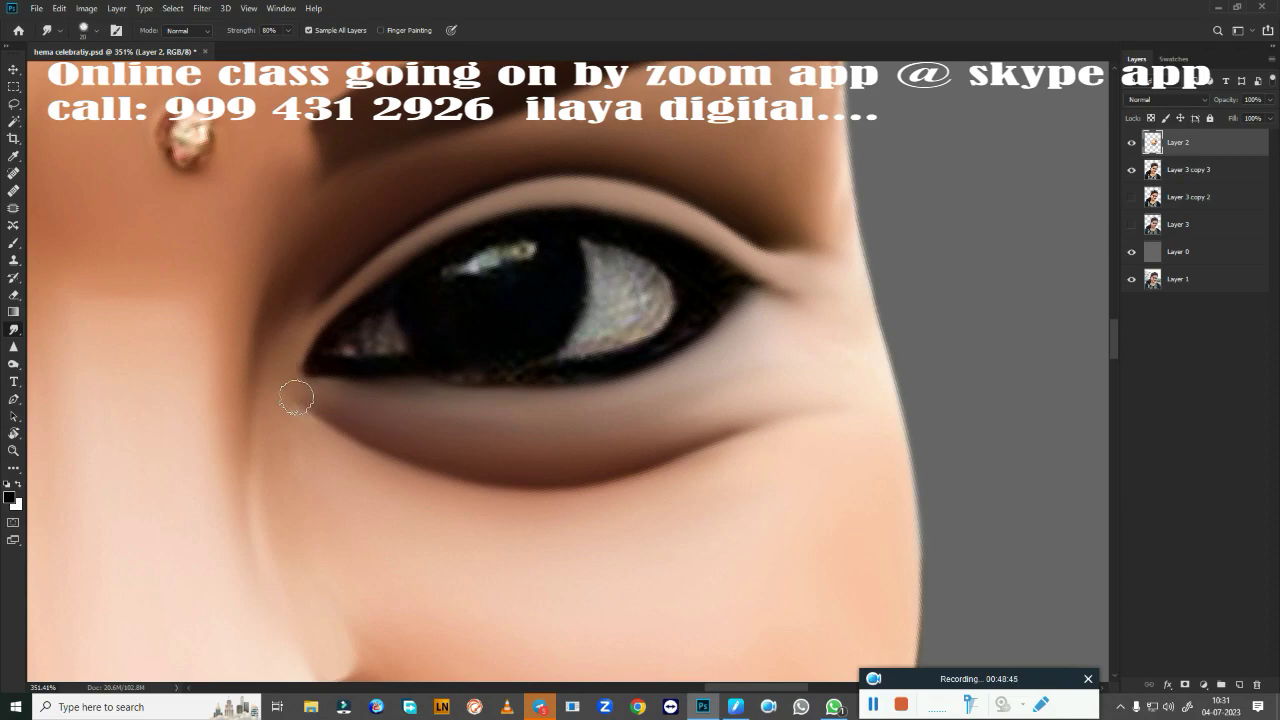
scroll(630, 478, "down", 5)
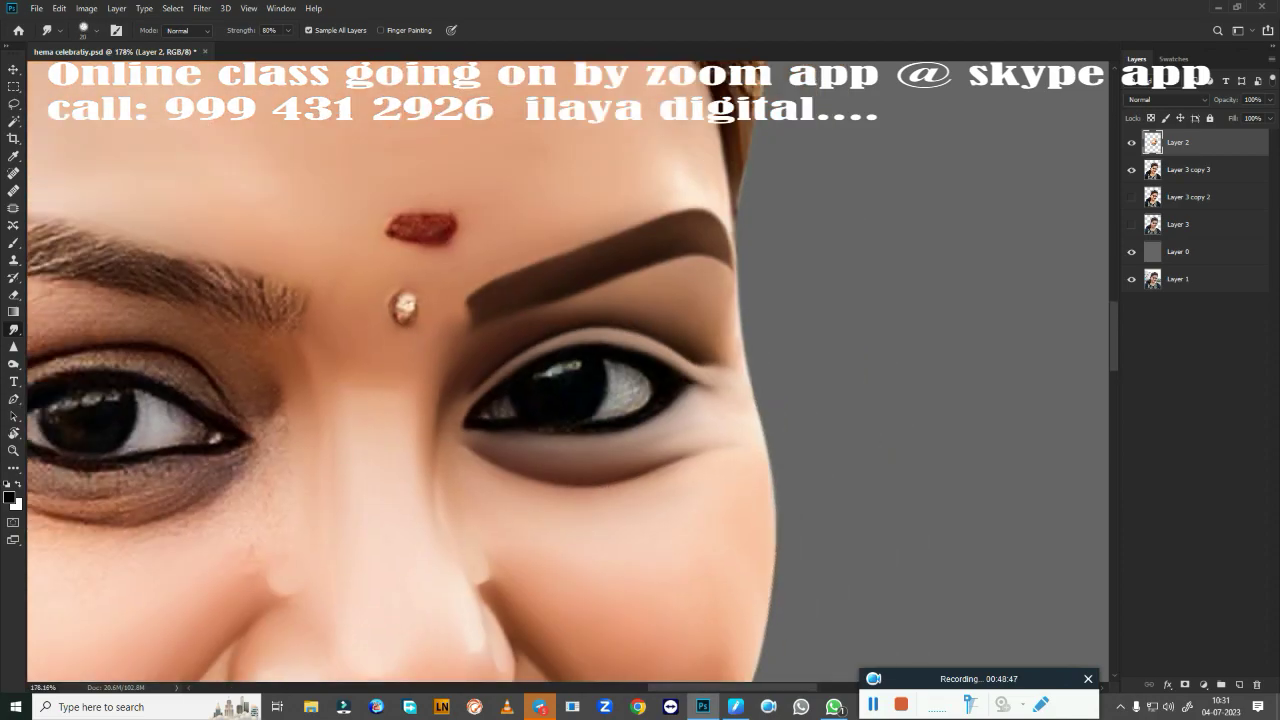
scroll(647, 425, "up", 5)
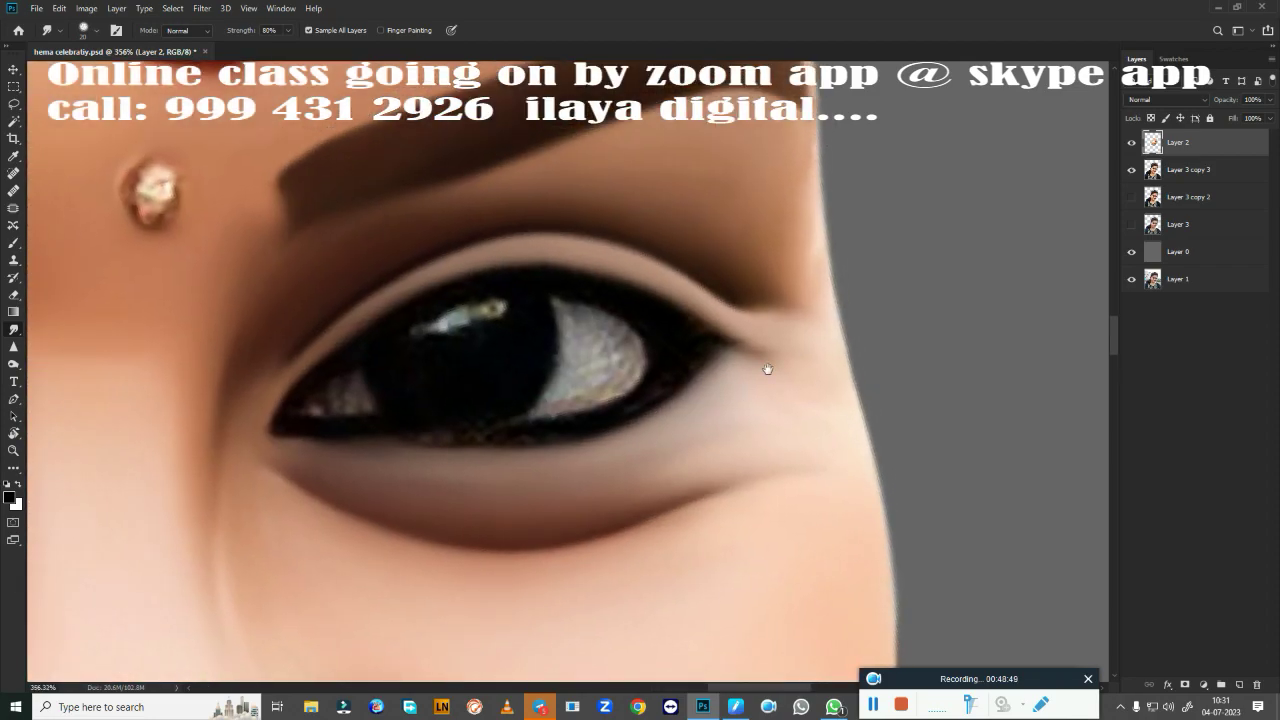
Hide Layer 2 to reveal the original eye, comparing it with the retouched version.
key("p")
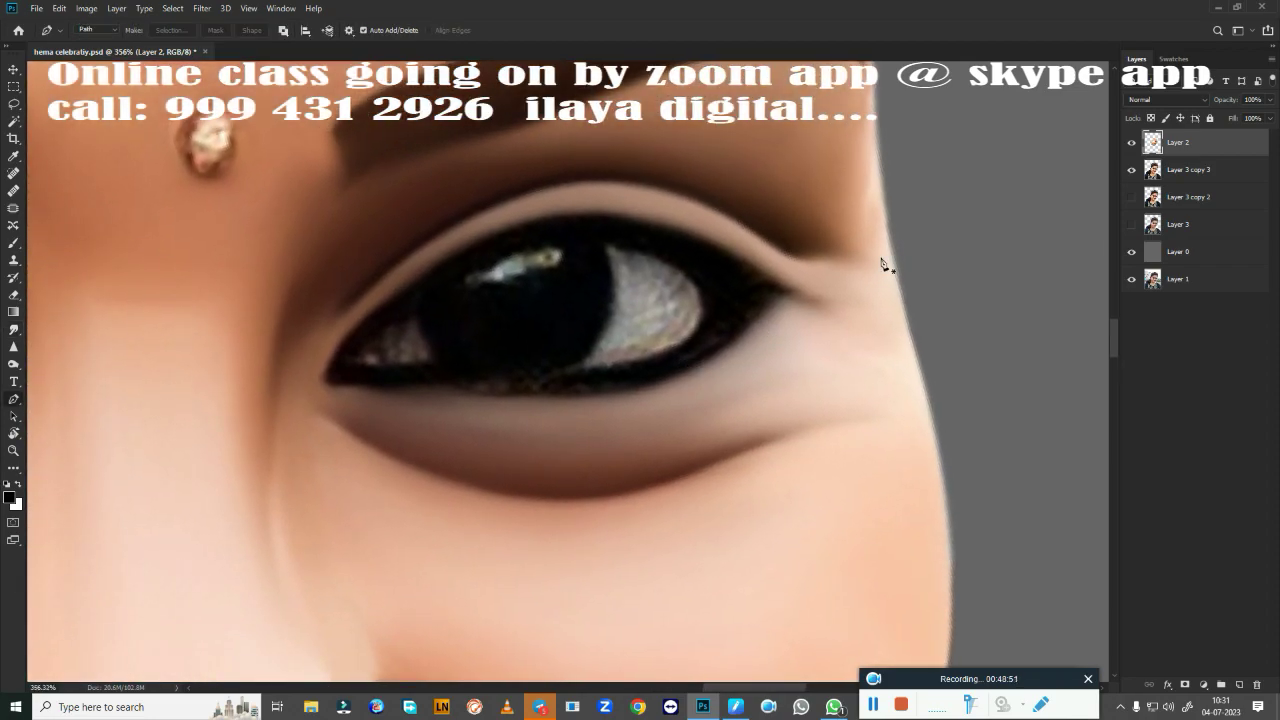
left_click(1131, 144)
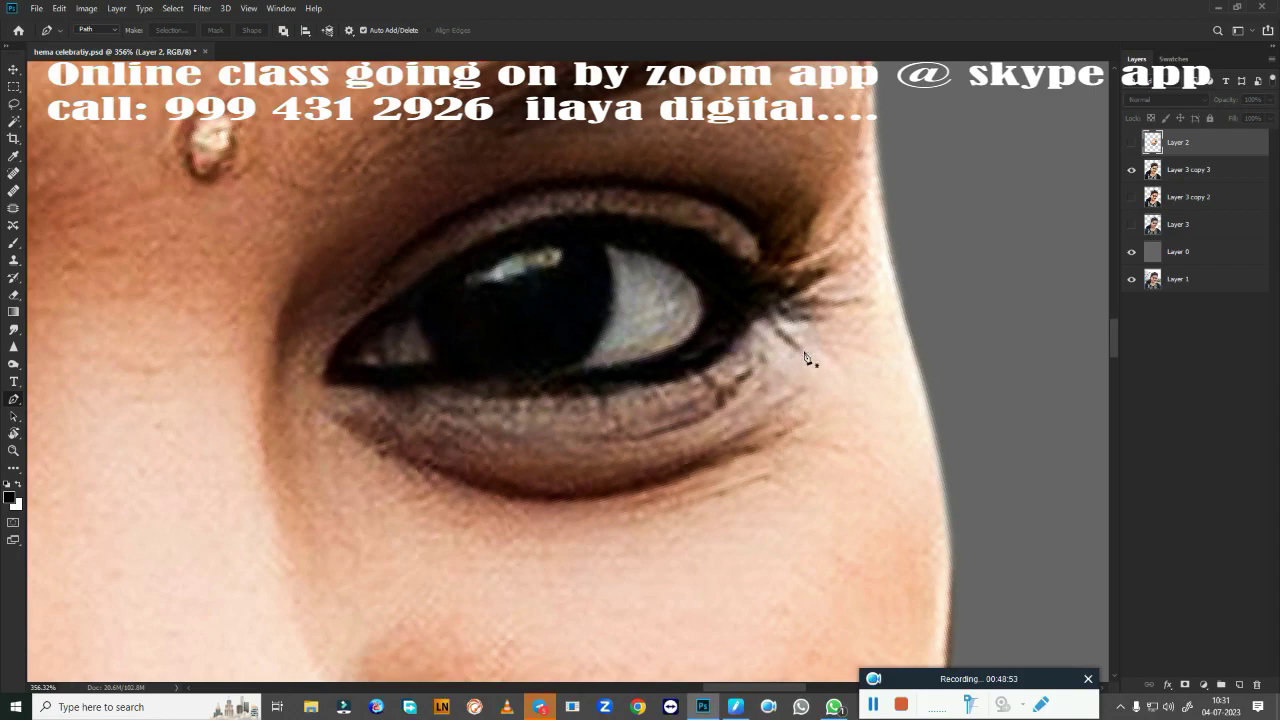
left_click(1131, 144)
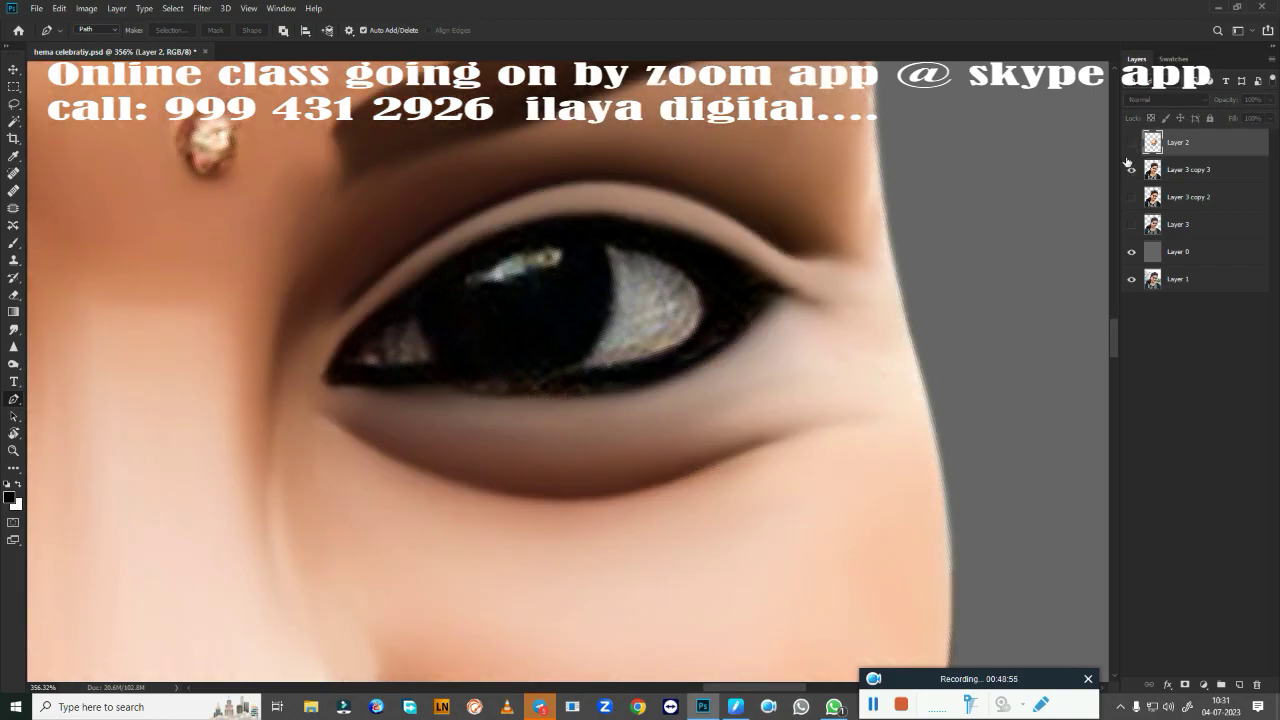
left_click(1131, 144)
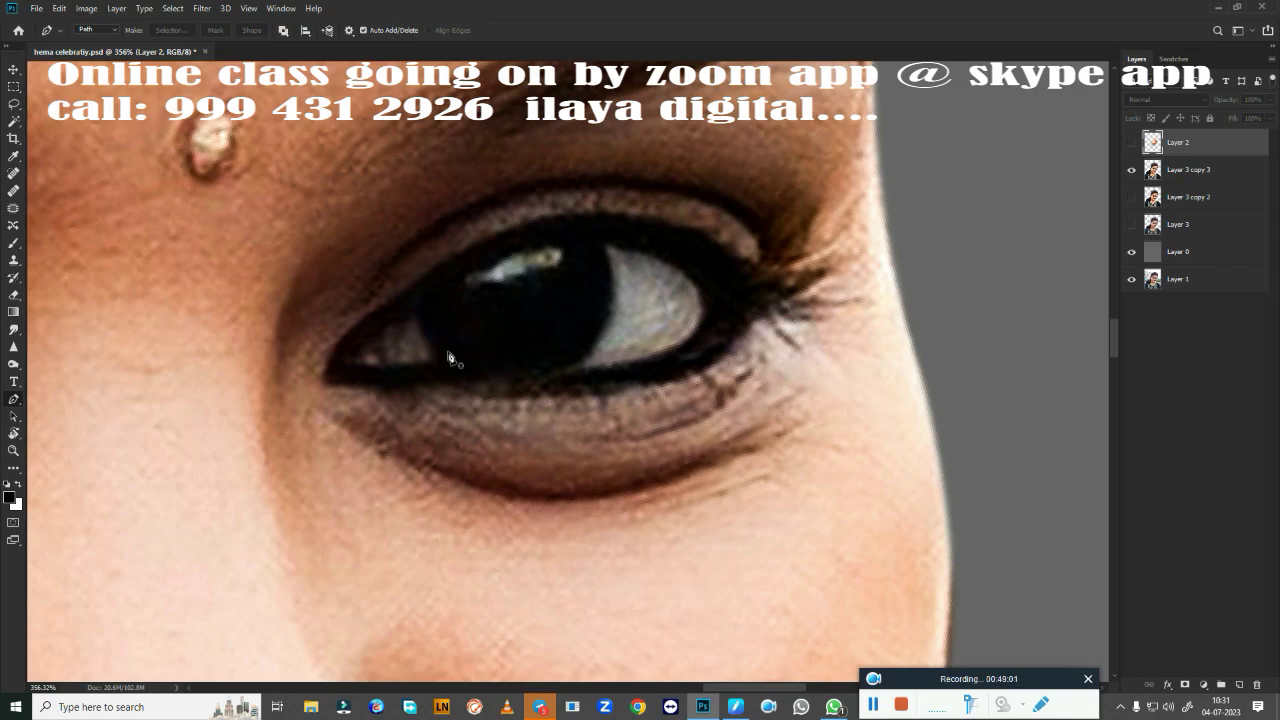
Trace a Pen path around the eye opening along both eyelids and corners.
left_click(338, 341)
left_click_drag(717, 244, 909, 351)
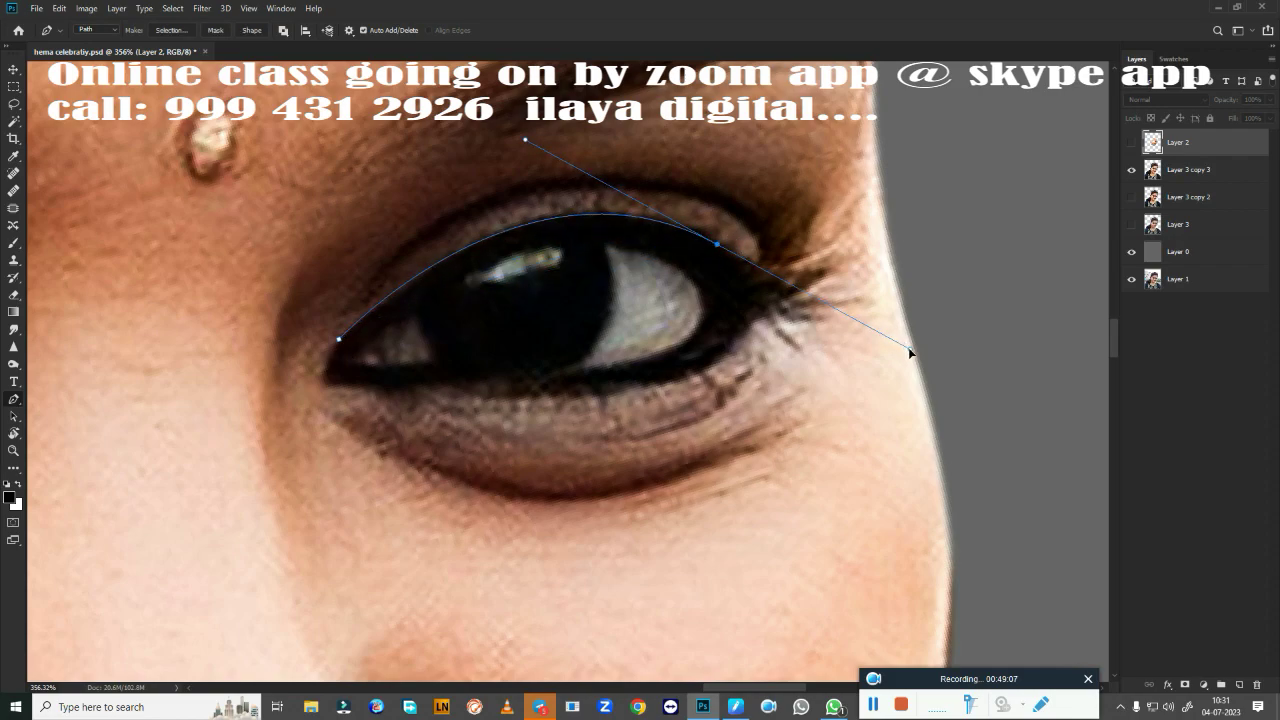
left_click(716, 245, "alt")
left_click_drag(749, 325, 708, 381)
left_click_drag(522, 399, 316, 392)
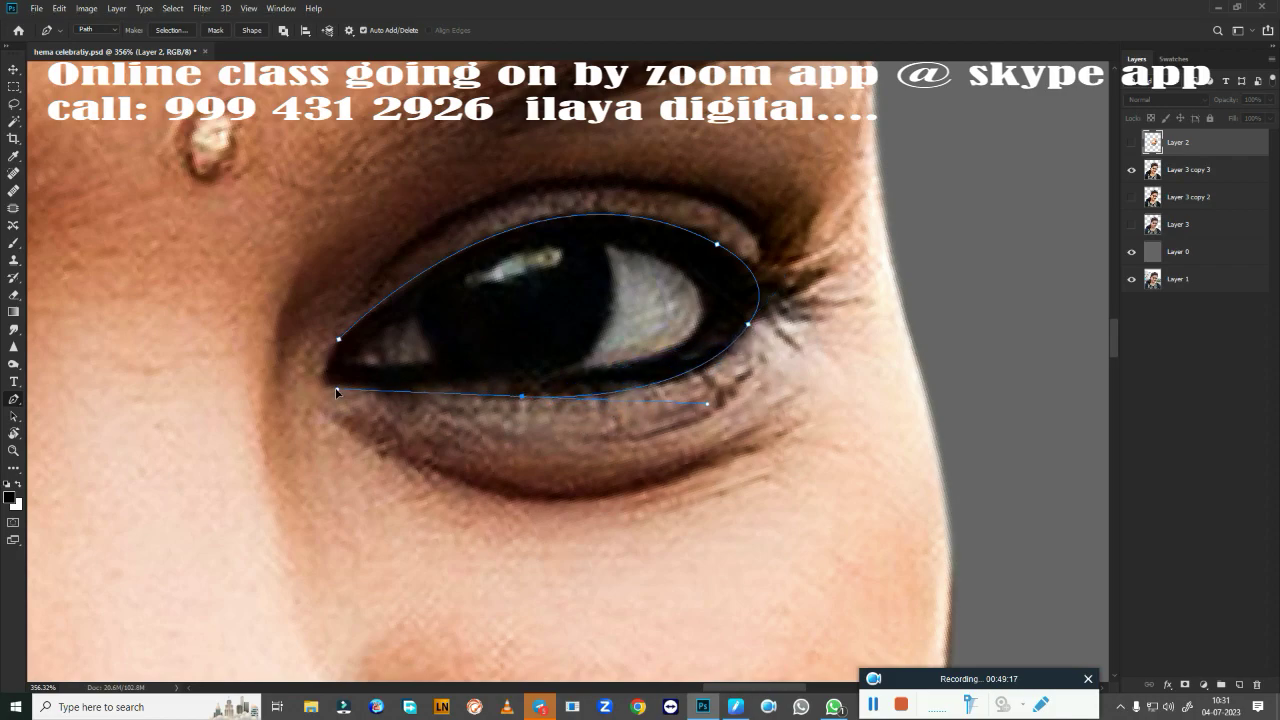
key("ctrl+z")
left_click_drag(482, 397, 241, 377)
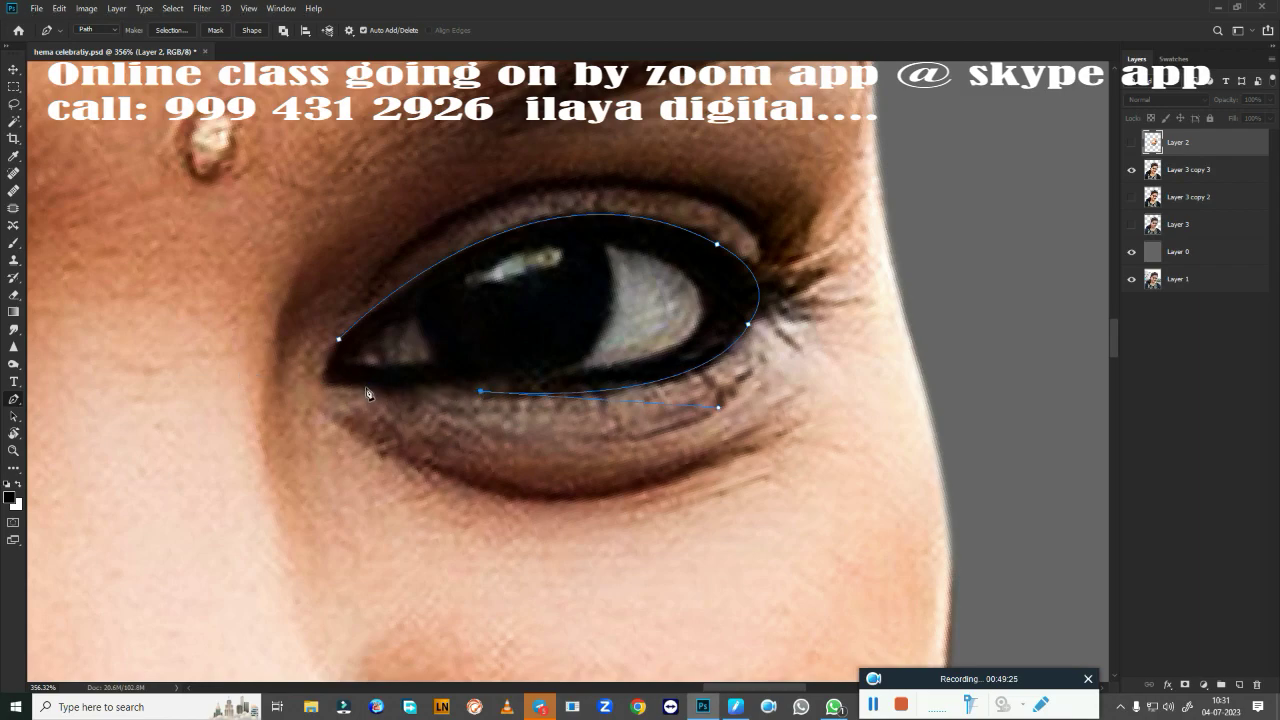
left_click_drag(365, 387, 321, 392)
Load the eye path as a selection and feather it softly.
key("ctrl+Return")
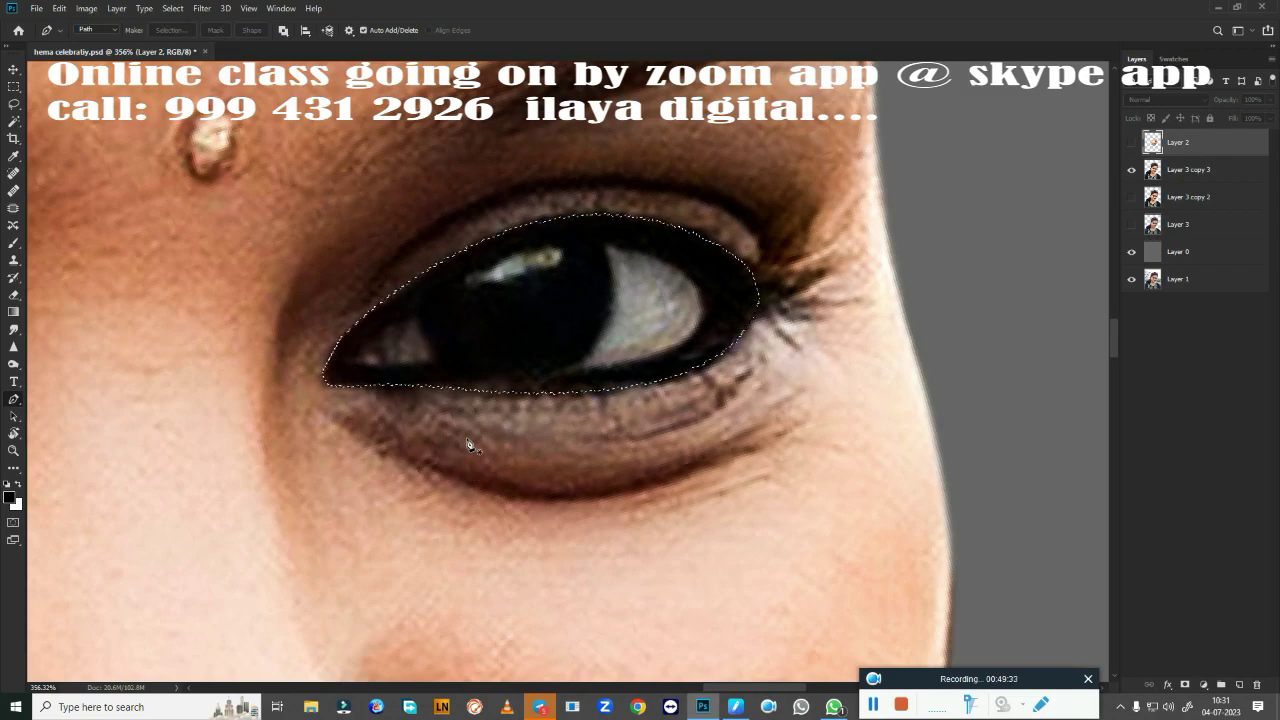
key("shift+F6")
key("Return")
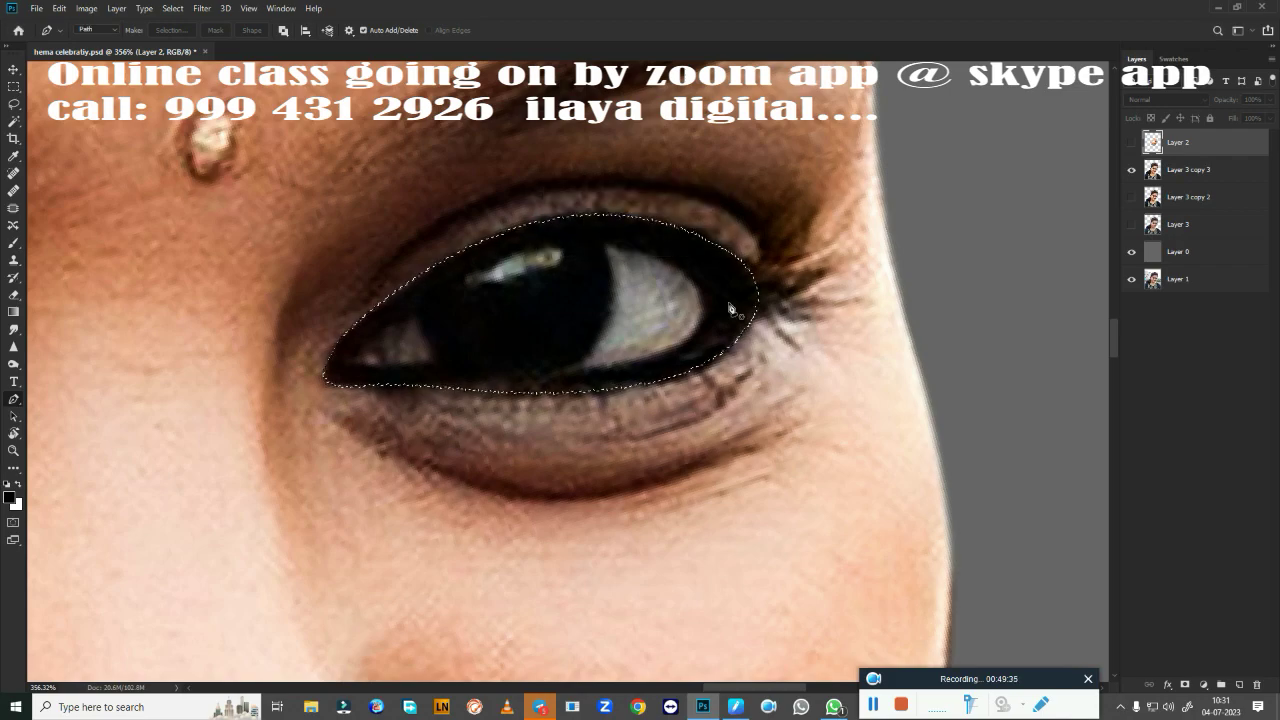
Redisplay Layer 2's painted eye inside the still-active eye-opening selection, zoomed in for blending.
key("ctrl+shift+i")
key("ctrl+f")
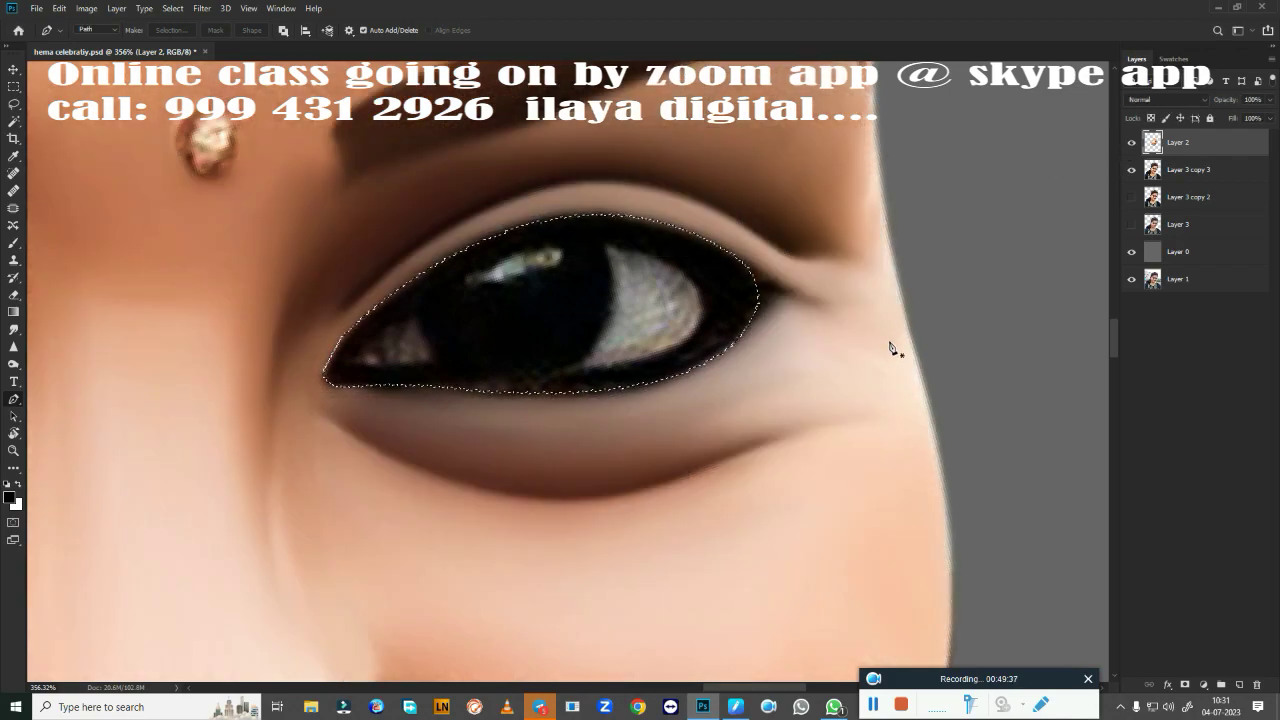
key("ctrl+d")
scroll(684, 386, "up", 1)
key("ctrl+shift+d")
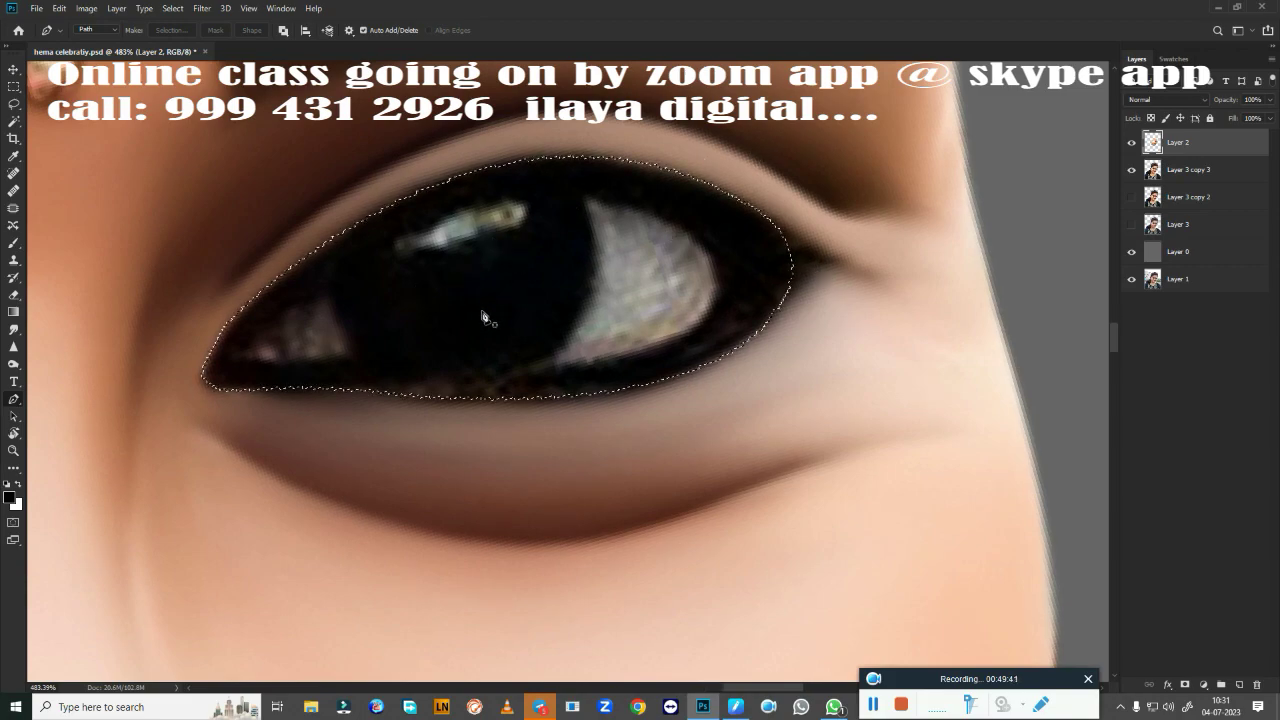
key("b")
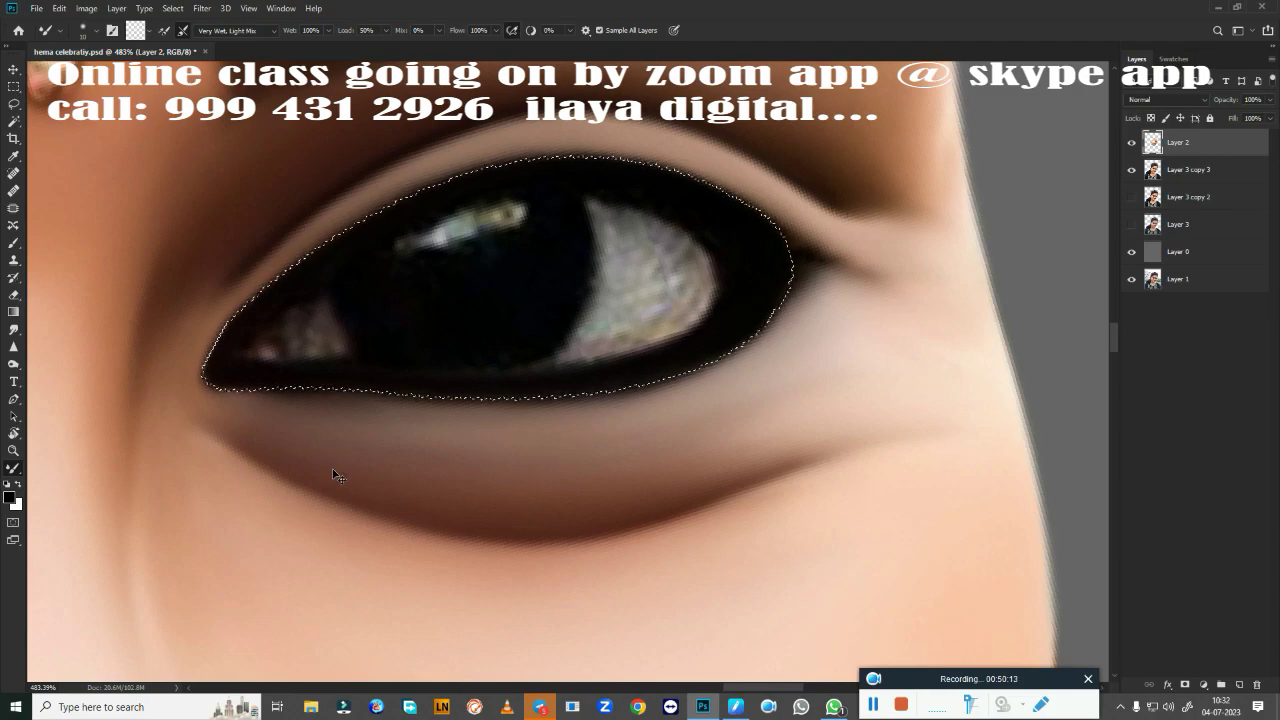
Check the colour settings in the colour chooser, then close it.
key("F6")
key("Return")
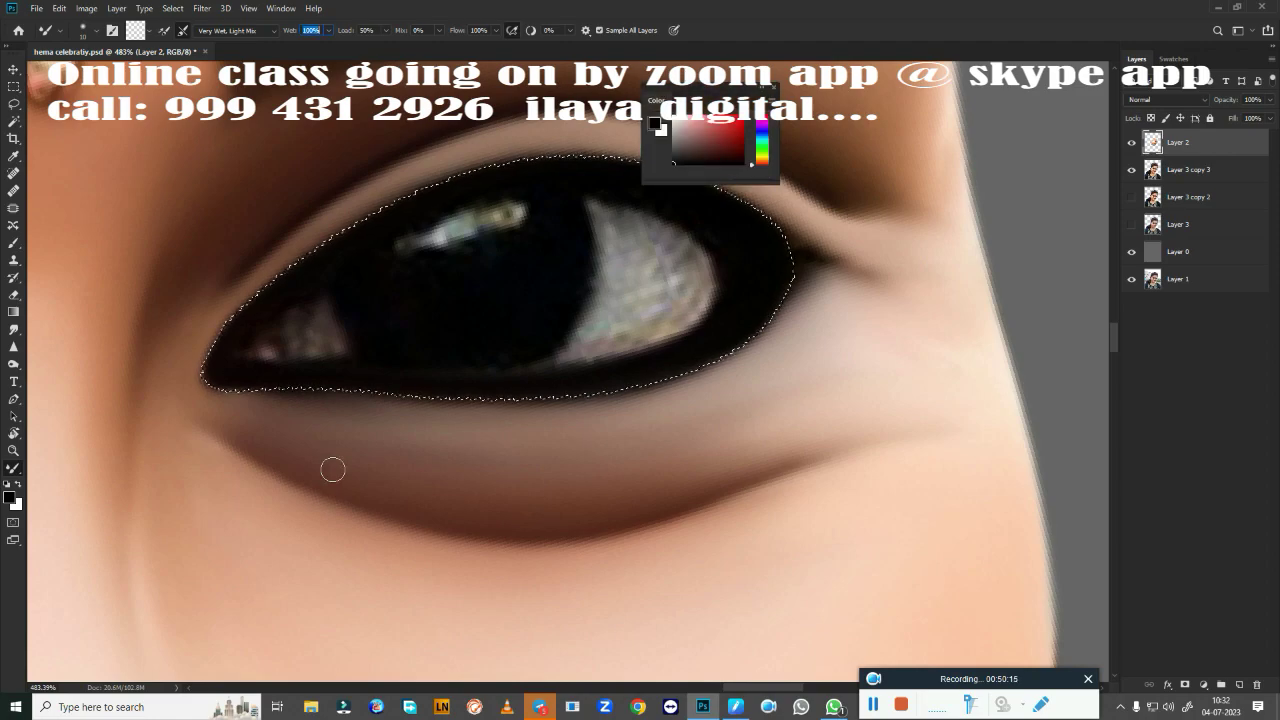
left_click(783, 92)
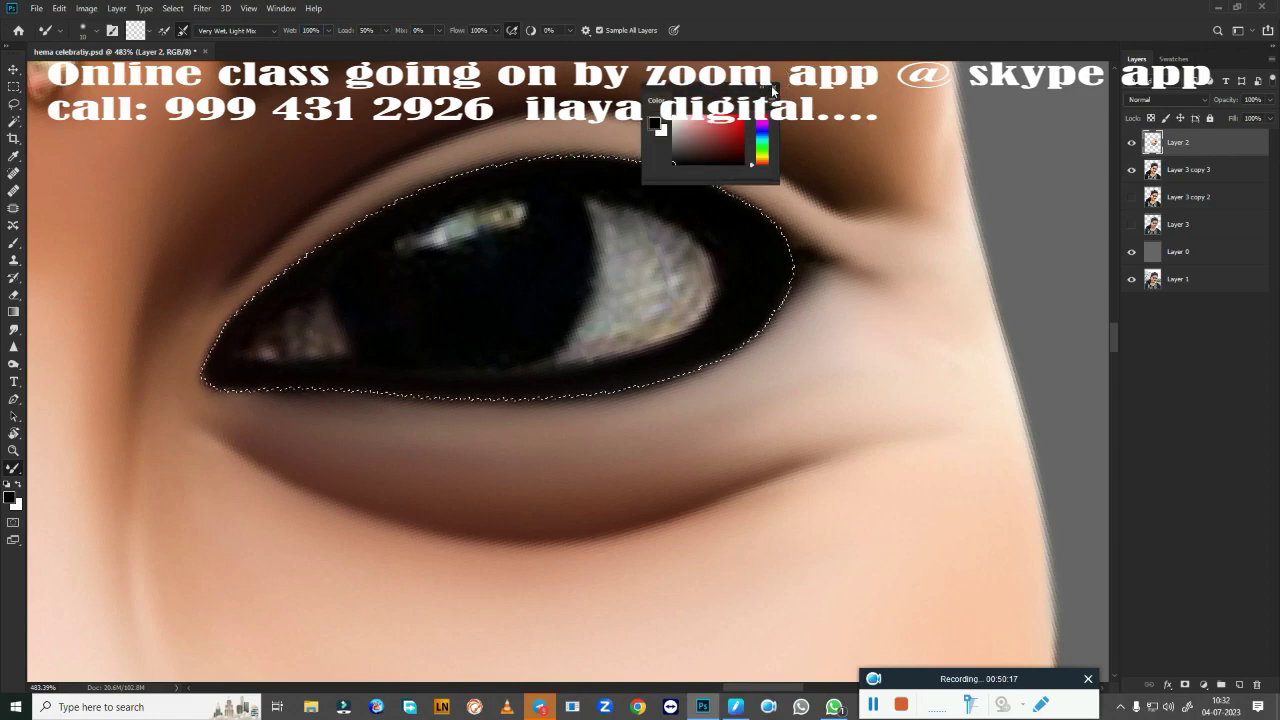
left_click(772, 91)
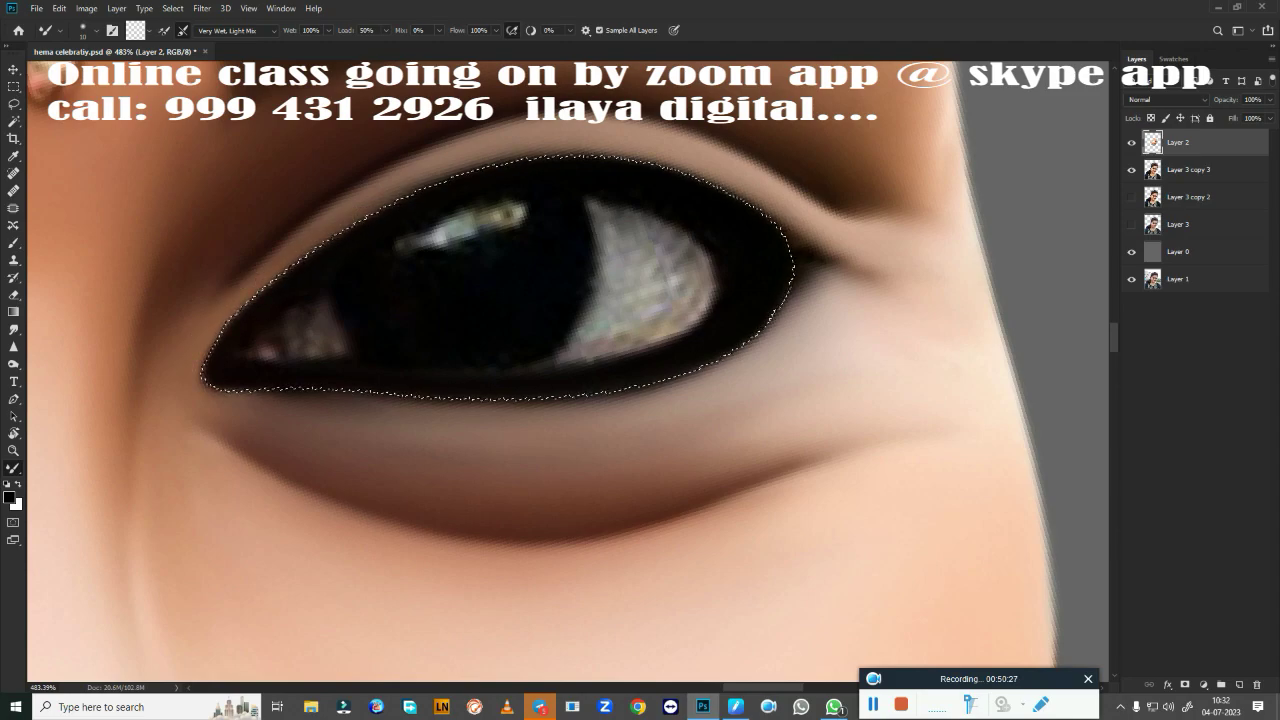
Blend the outer corner, upper lid and skin under the lower lid with the Mixer Brush.
left_click_drag(894, 268, 881, 279)
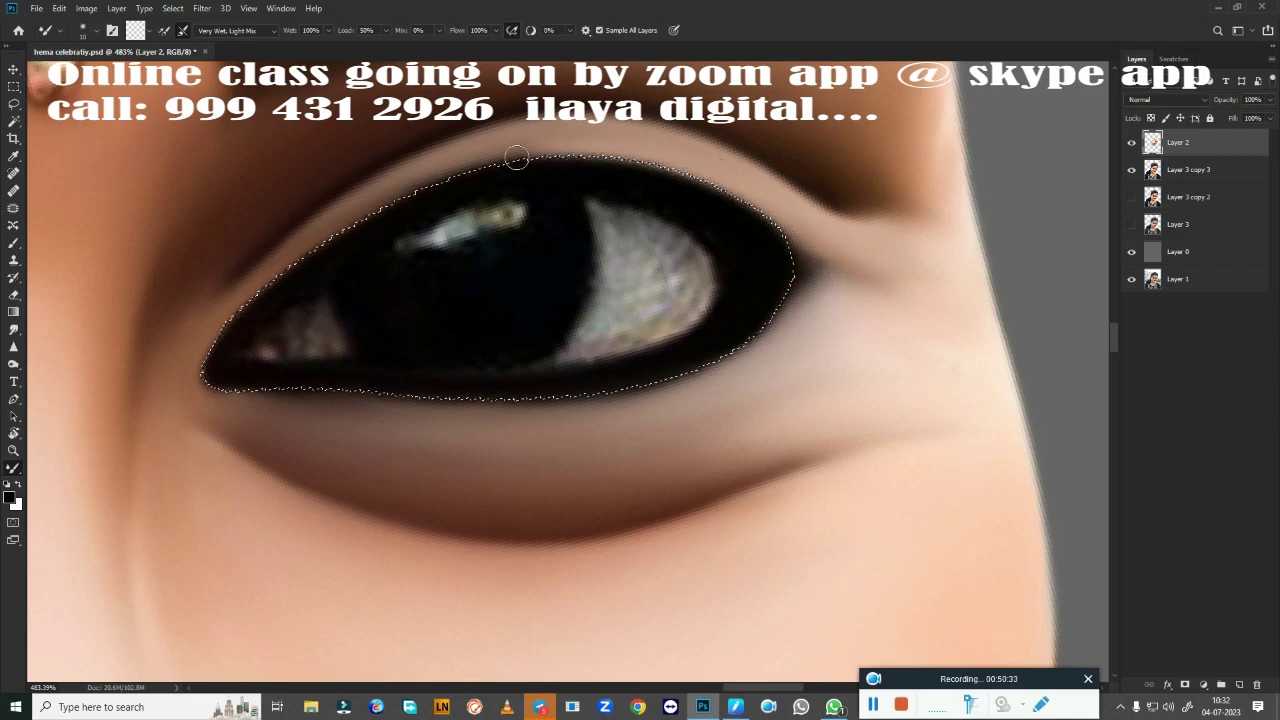
left_click_drag(516, 158, 342, 215)
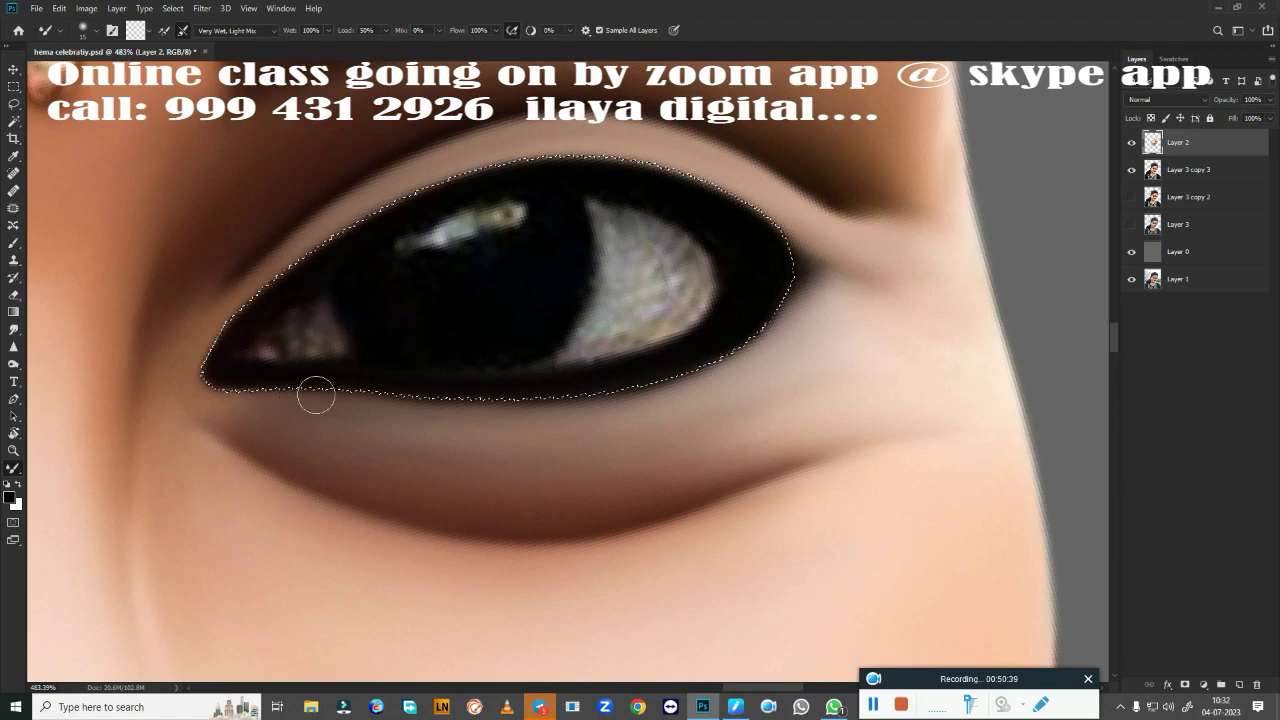
left_click_drag(775, 335, 544, 392)
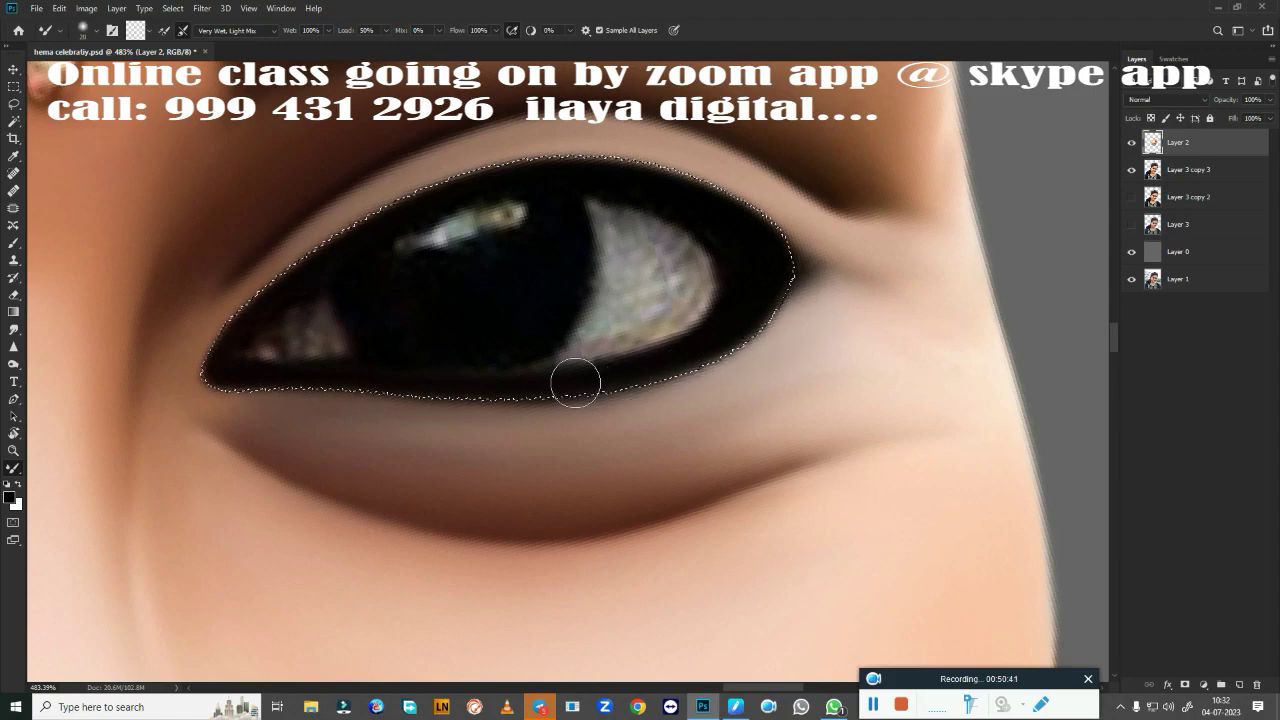
key("bracketleft")
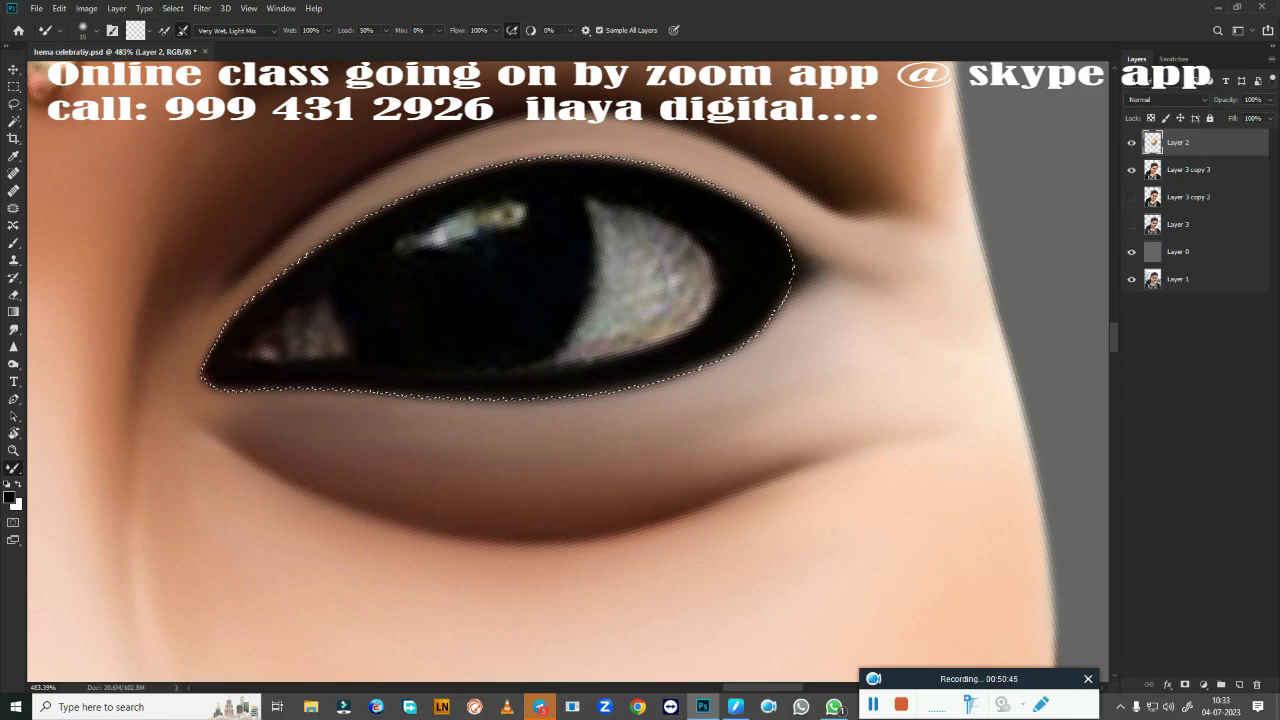
left_click_drag(476, 410, 345, 412)
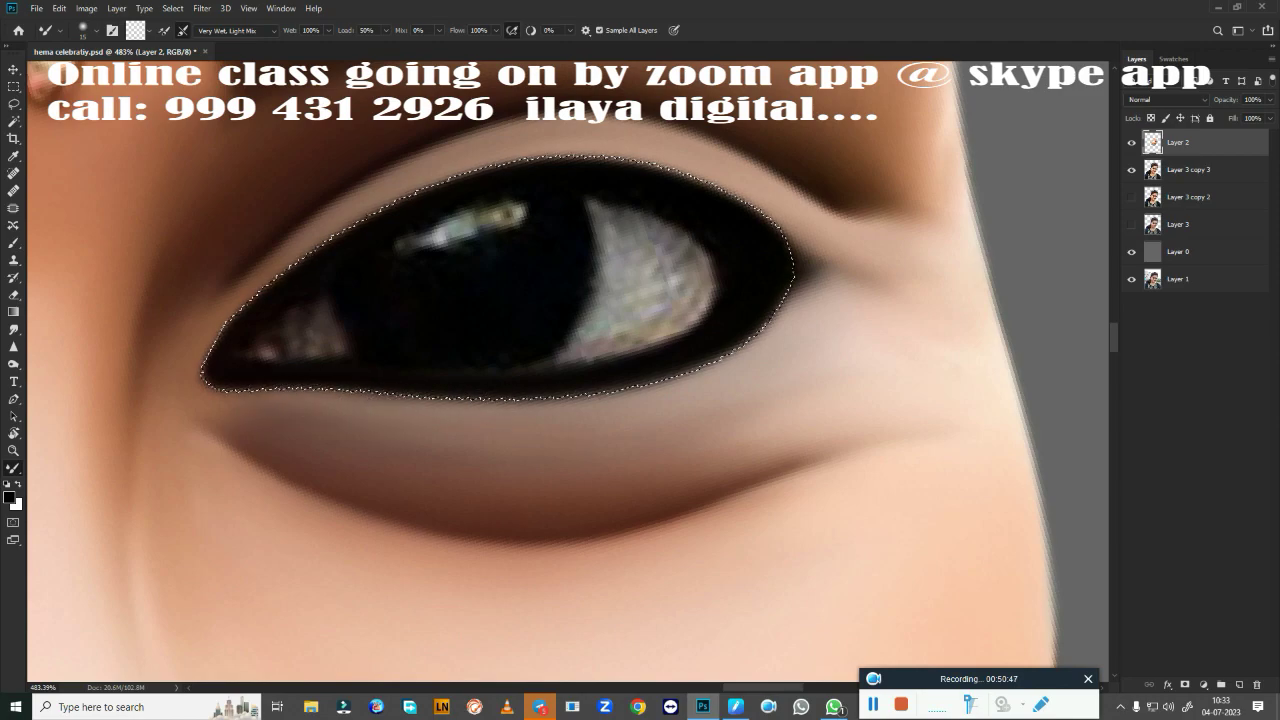
left_click_drag(731, 371, 240, 392)
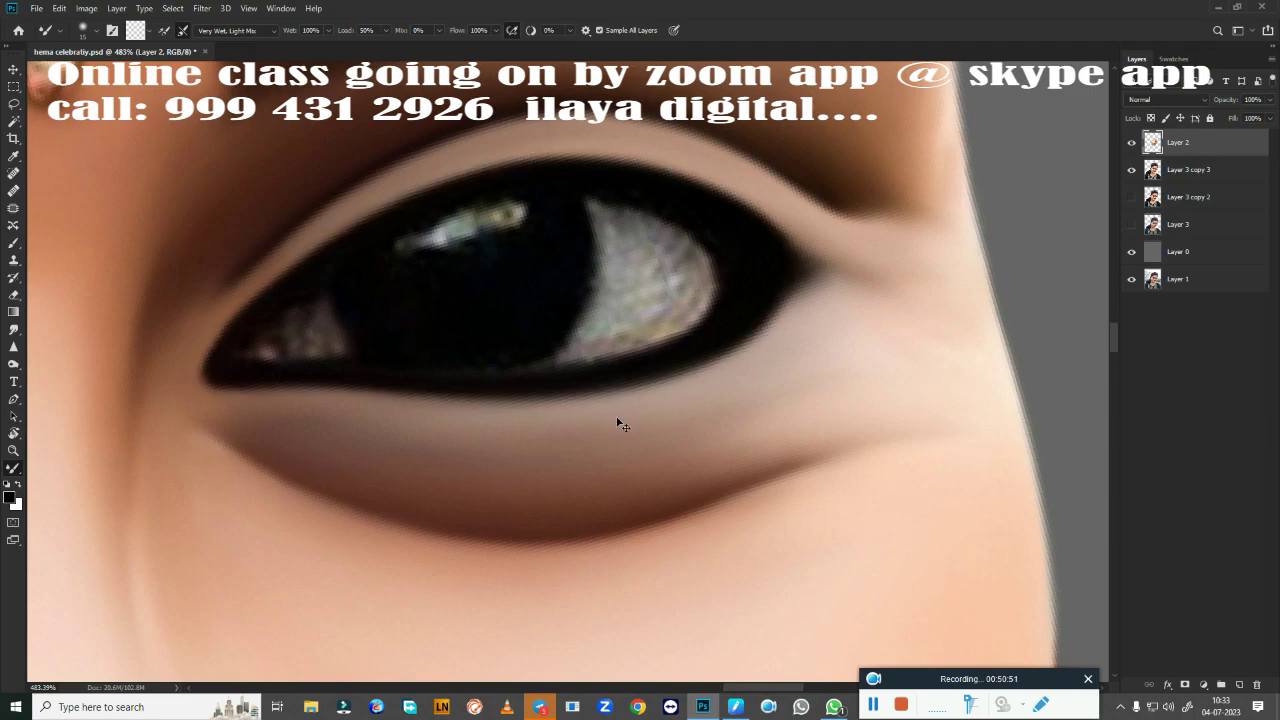
Smudge the outer-corner black liner rightward in three strokes into a tapering tail.
scroll(617, 423, "down", 5)
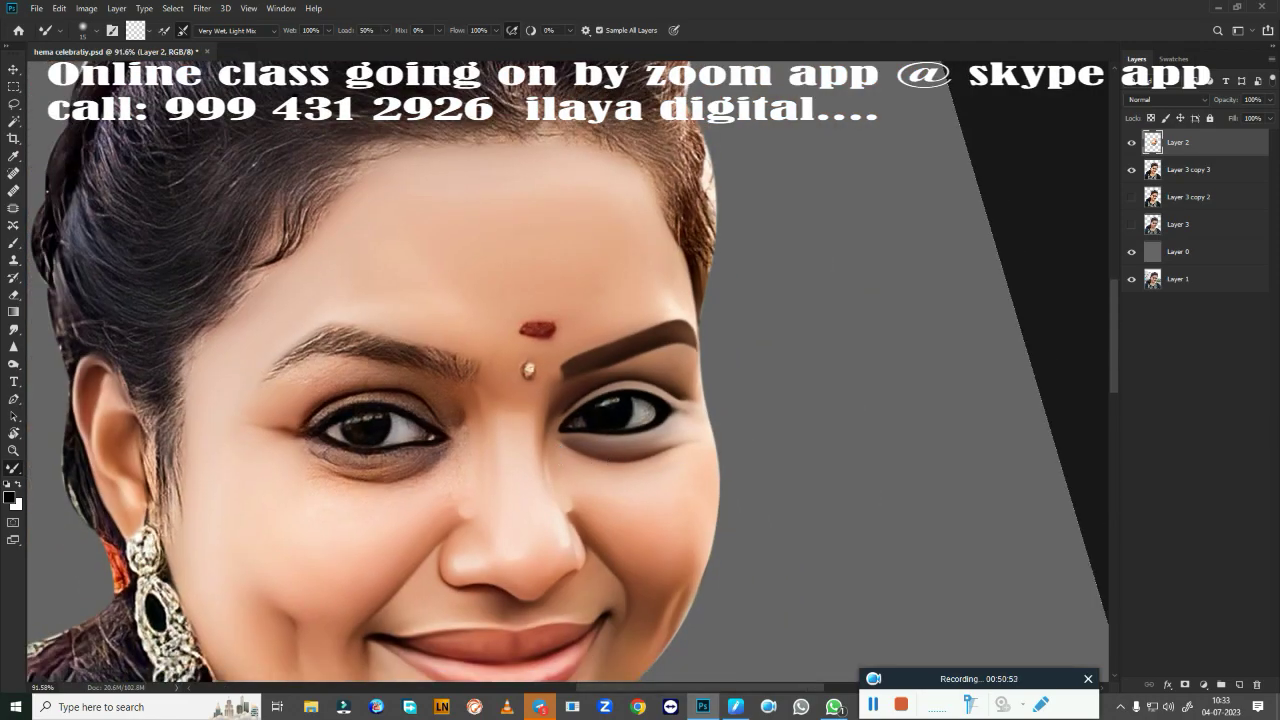
scroll(656, 445, "up", 5)
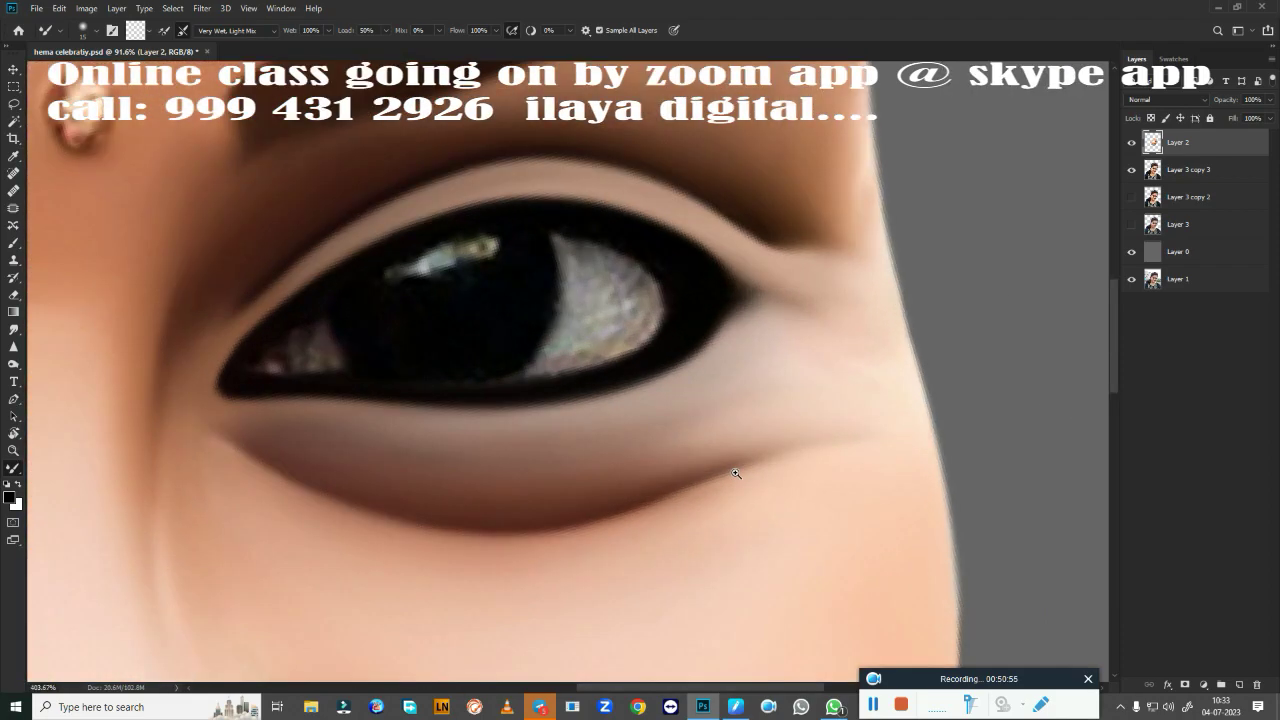
key("r")
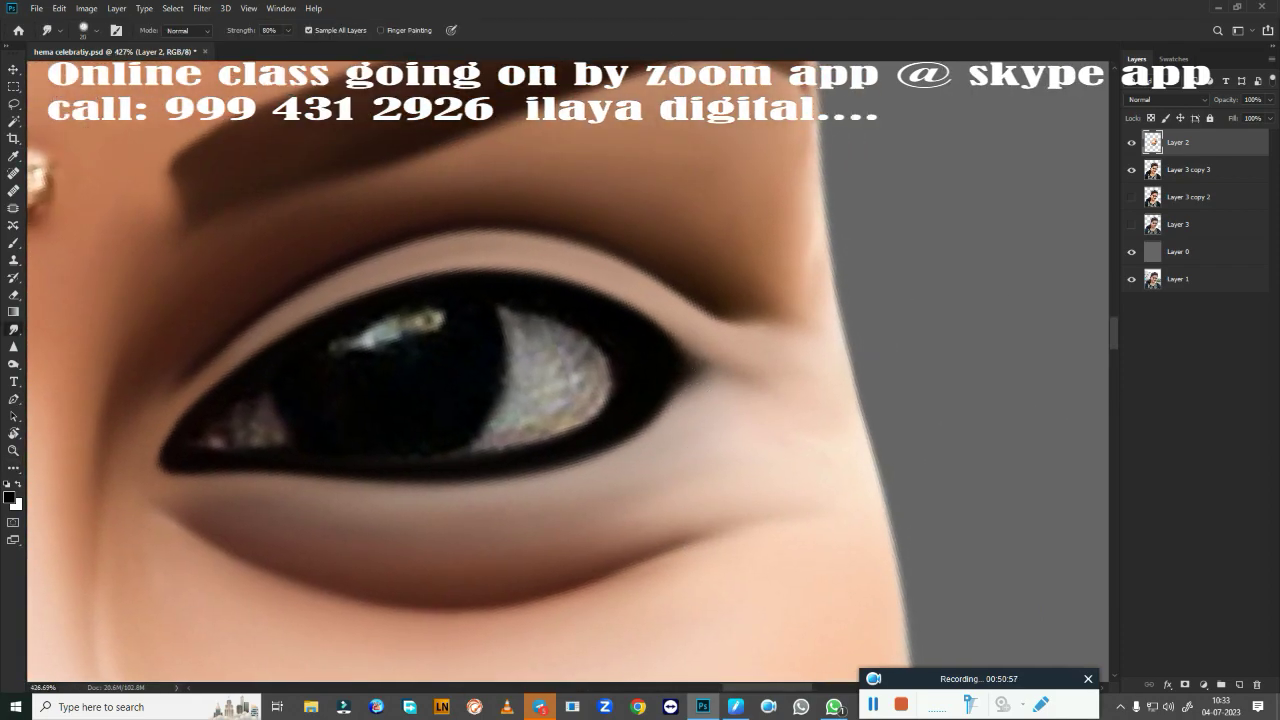
mouse_move(652, 337)
left_mouse_down()
mouse_move(718, 378)
mouse_move(745, 378)
left_mouse_up()
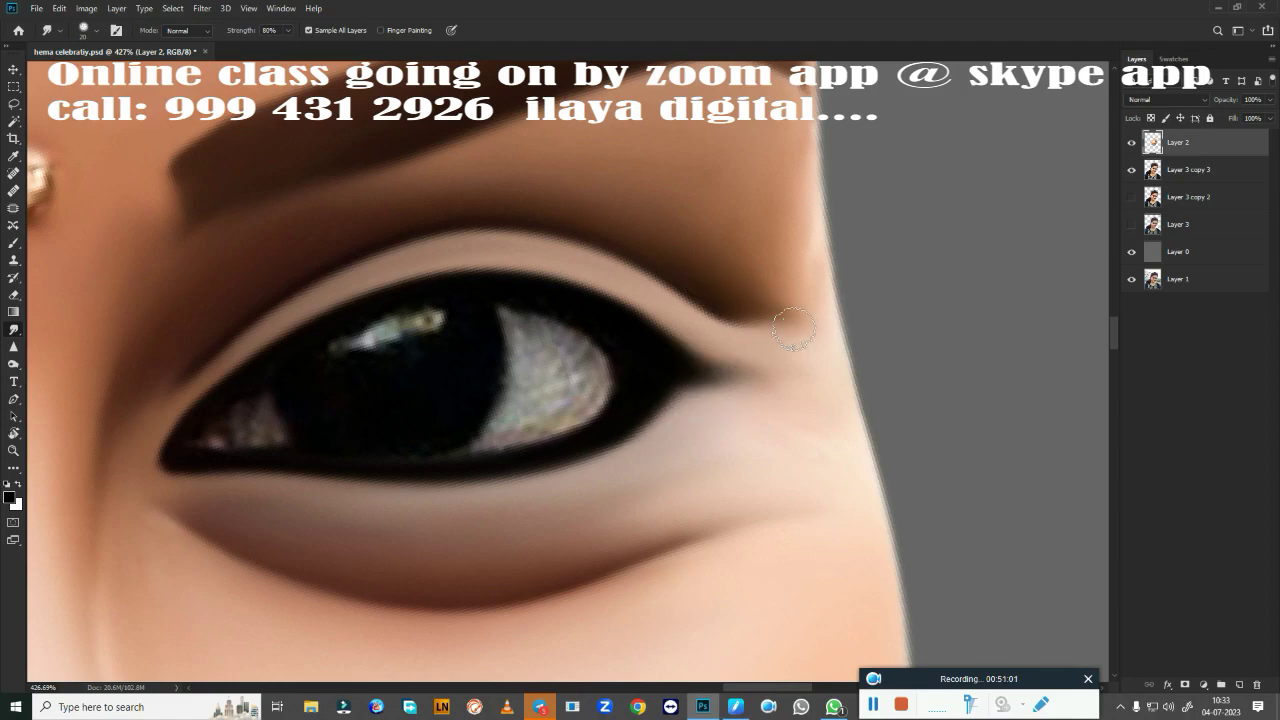
left_click_drag(666, 360, 762, 380)
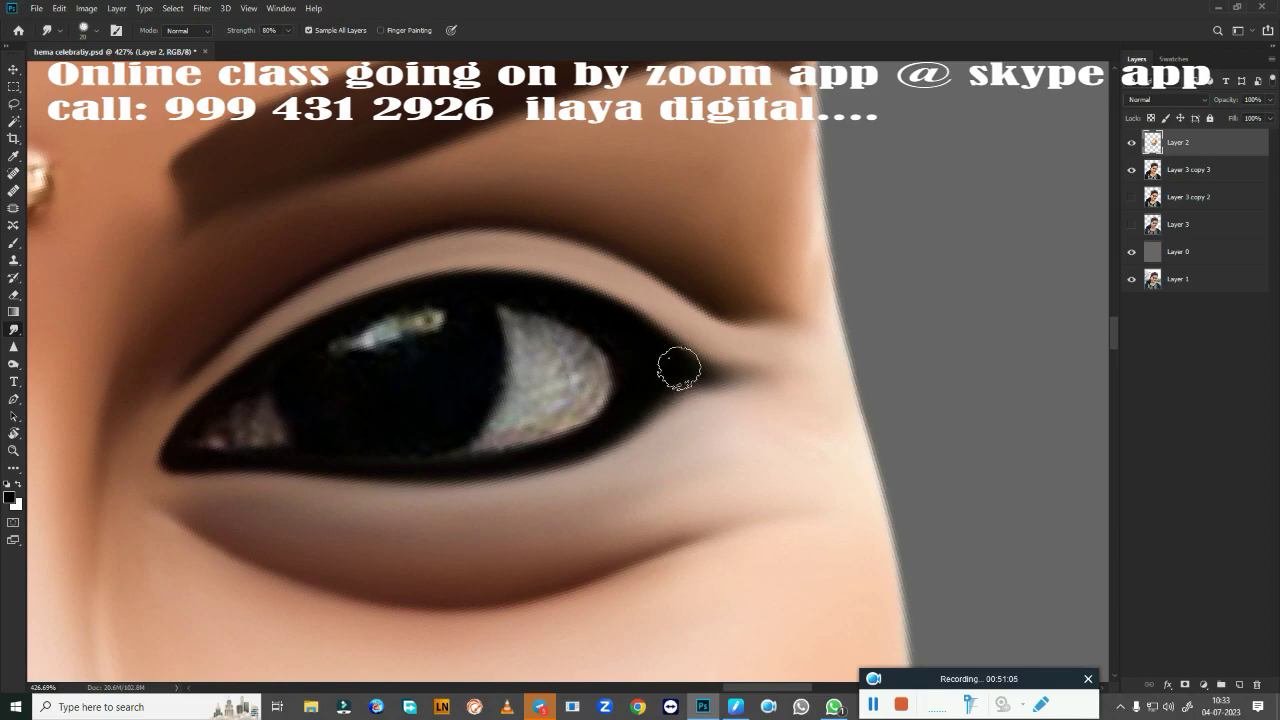
left_click_drag(677, 366, 745, 378)
scroll(636, 504, "down", 5)
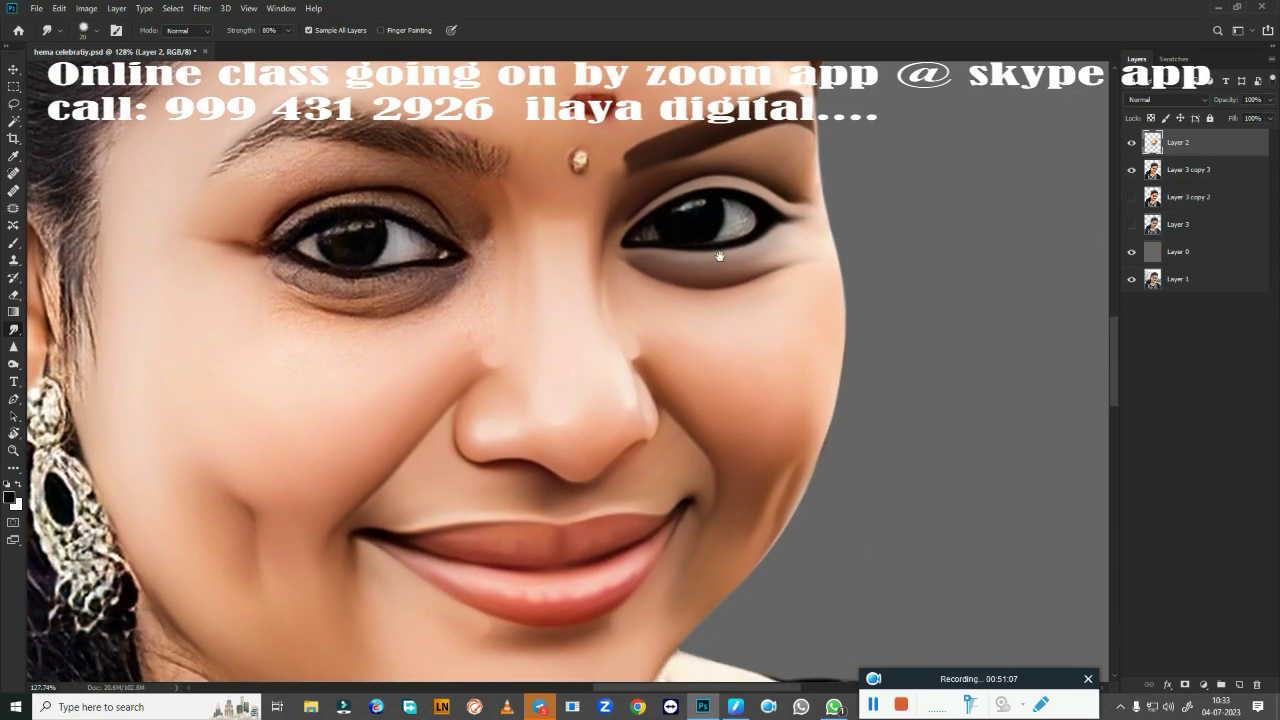
scroll(771, 300, "up", 5)
scroll(723, 357, "up", 3)
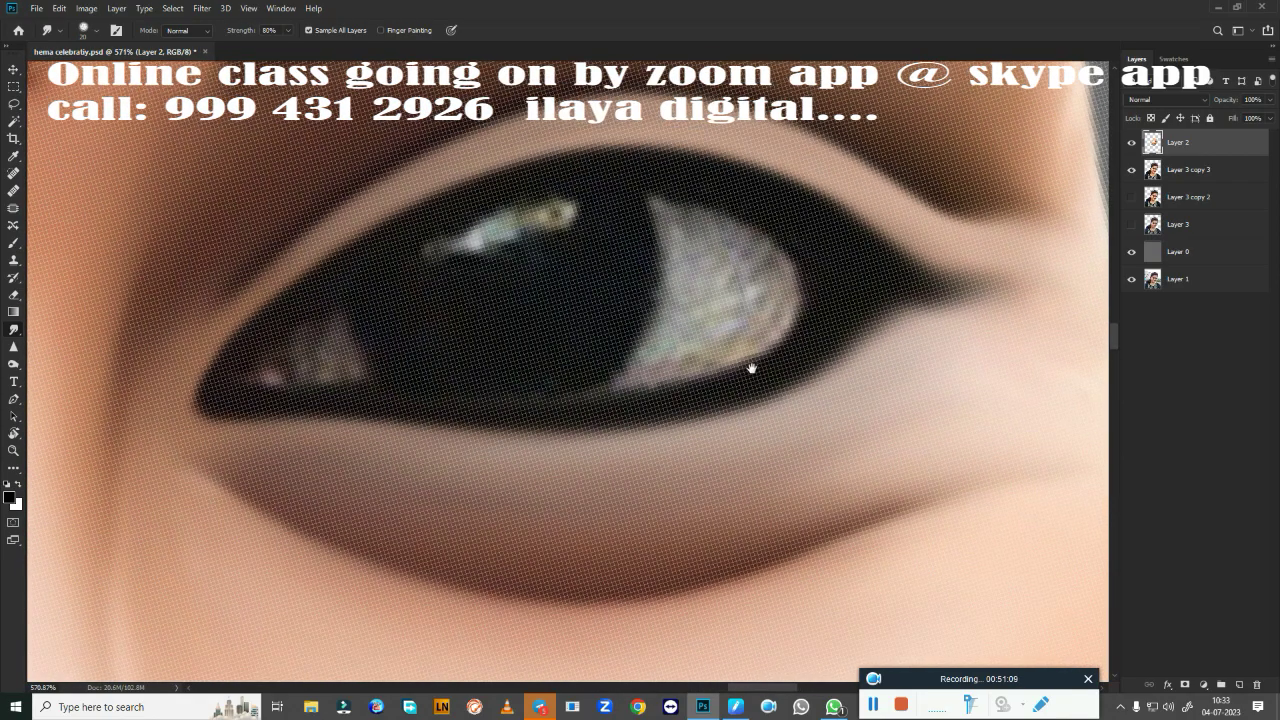
scroll(751, 366, "down", 1)
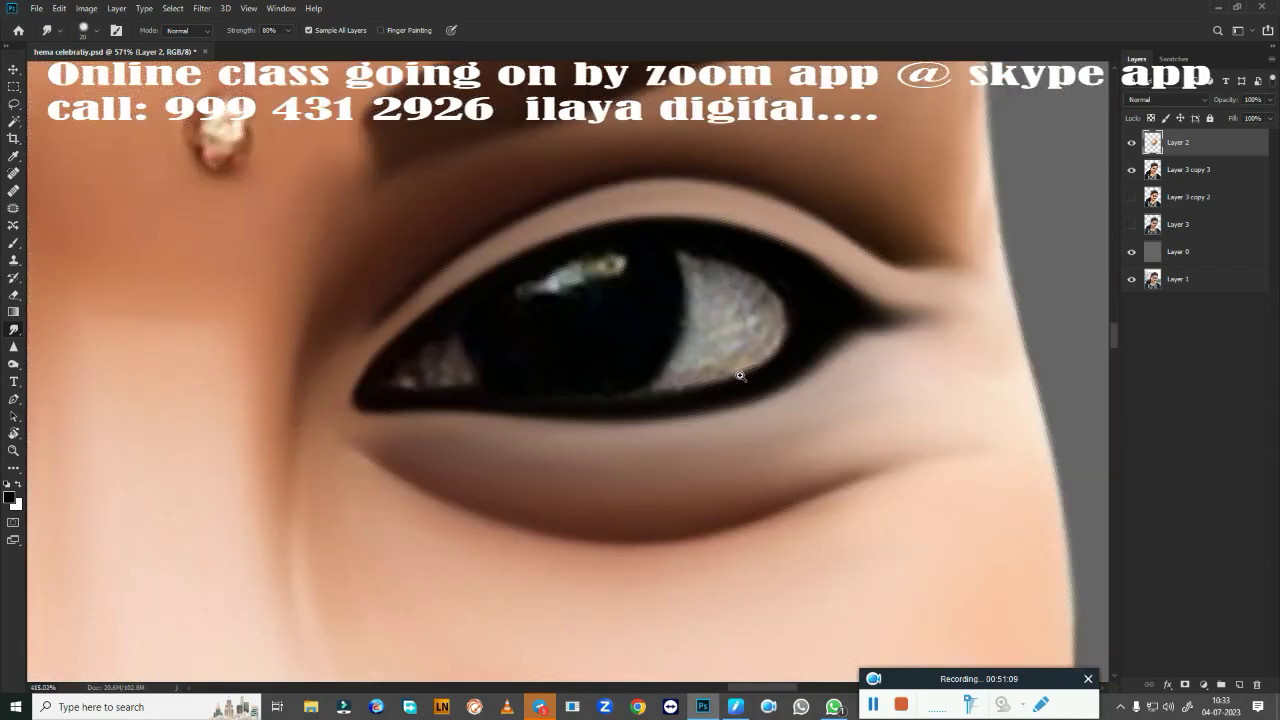
Hide Layer 2 and trace the eye's upper edge and outer corner with the Pen.
left_click(1133, 145)
key("p")
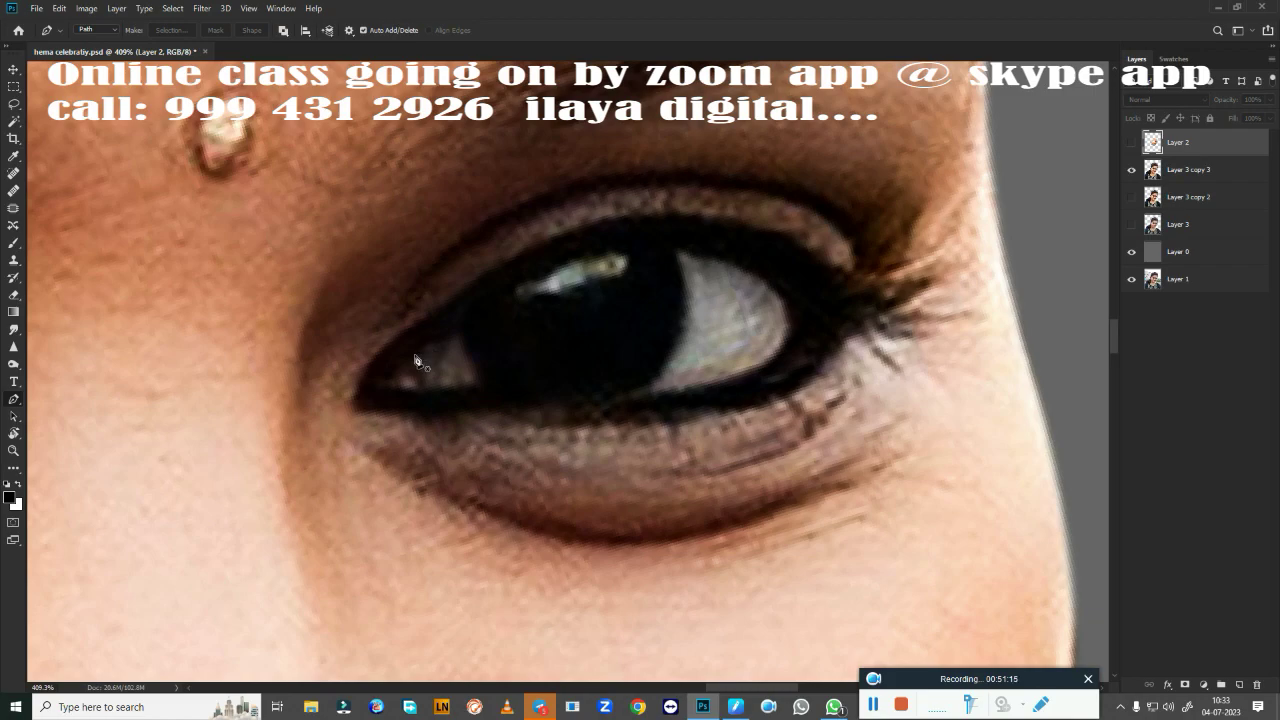
left_click(409, 356)
left_click_drag(685, 251, 829, 286)
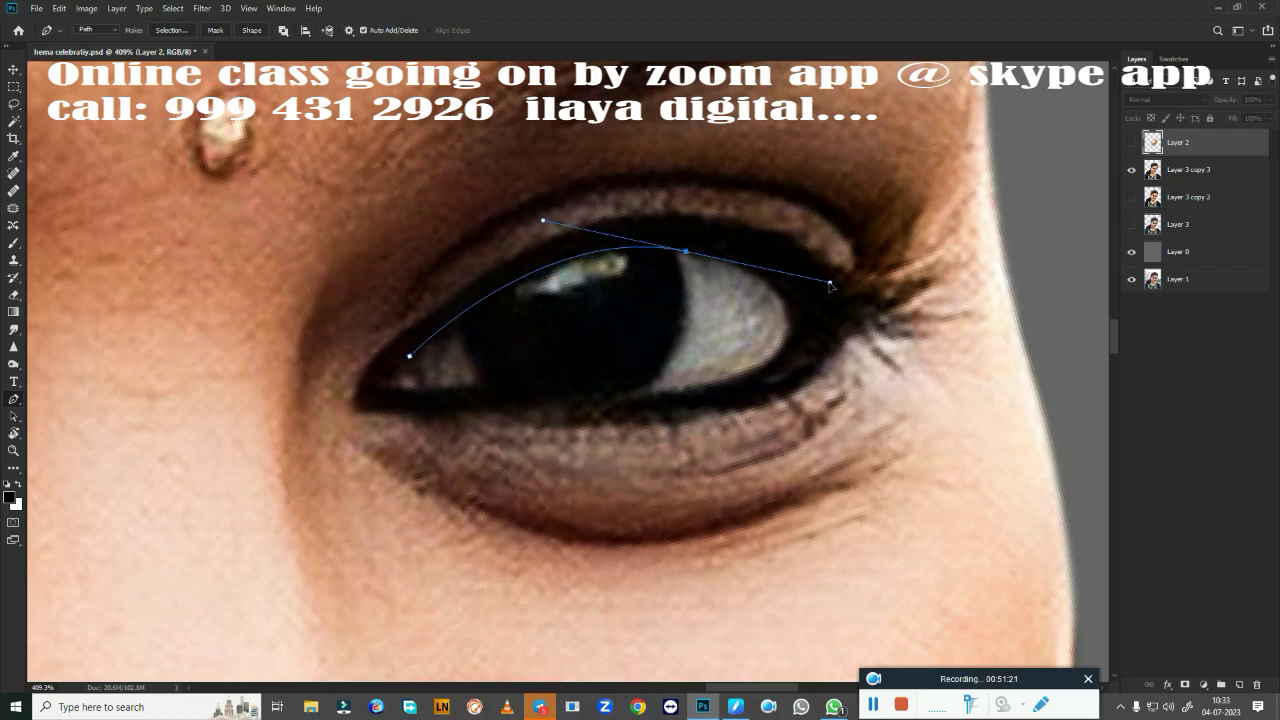
left_click(686, 251, "alt")
left_click_drag(787, 338, 759, 408)
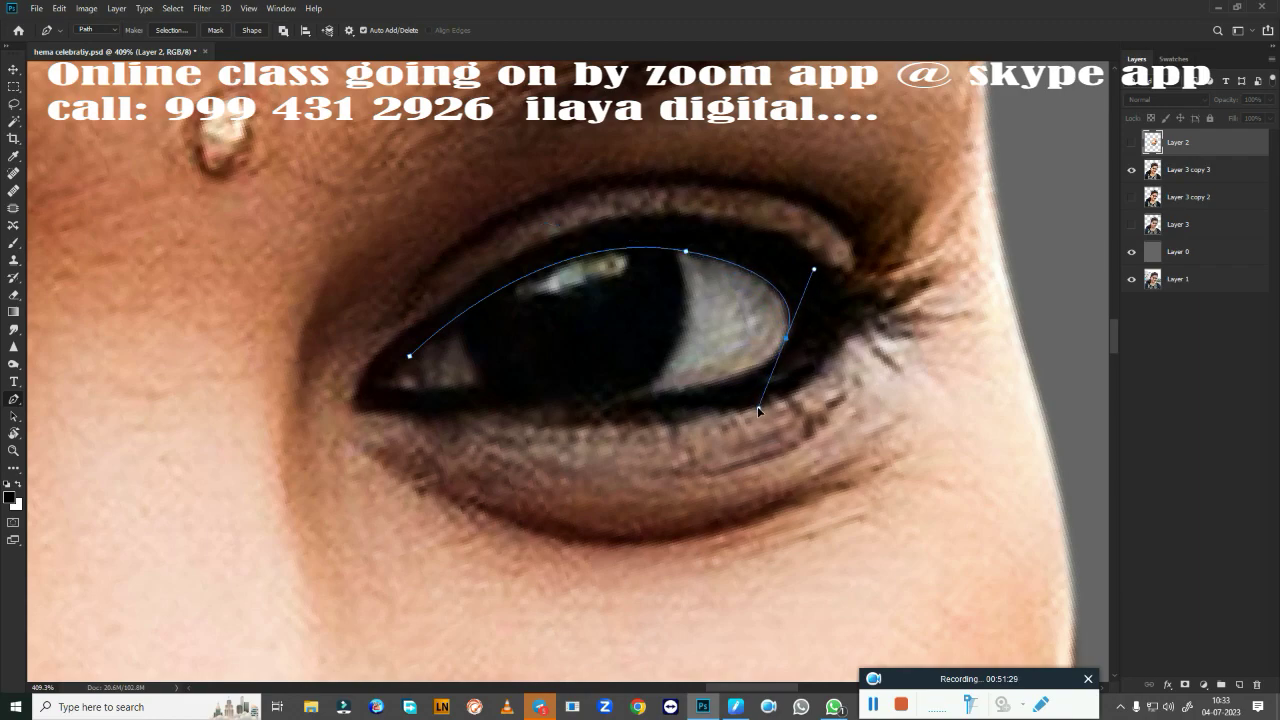
left_click(787, 338, "alt")
Complete the path along the lower lid and load it as a selection to feather.
left_click_drag(674, 391, 571, 406)
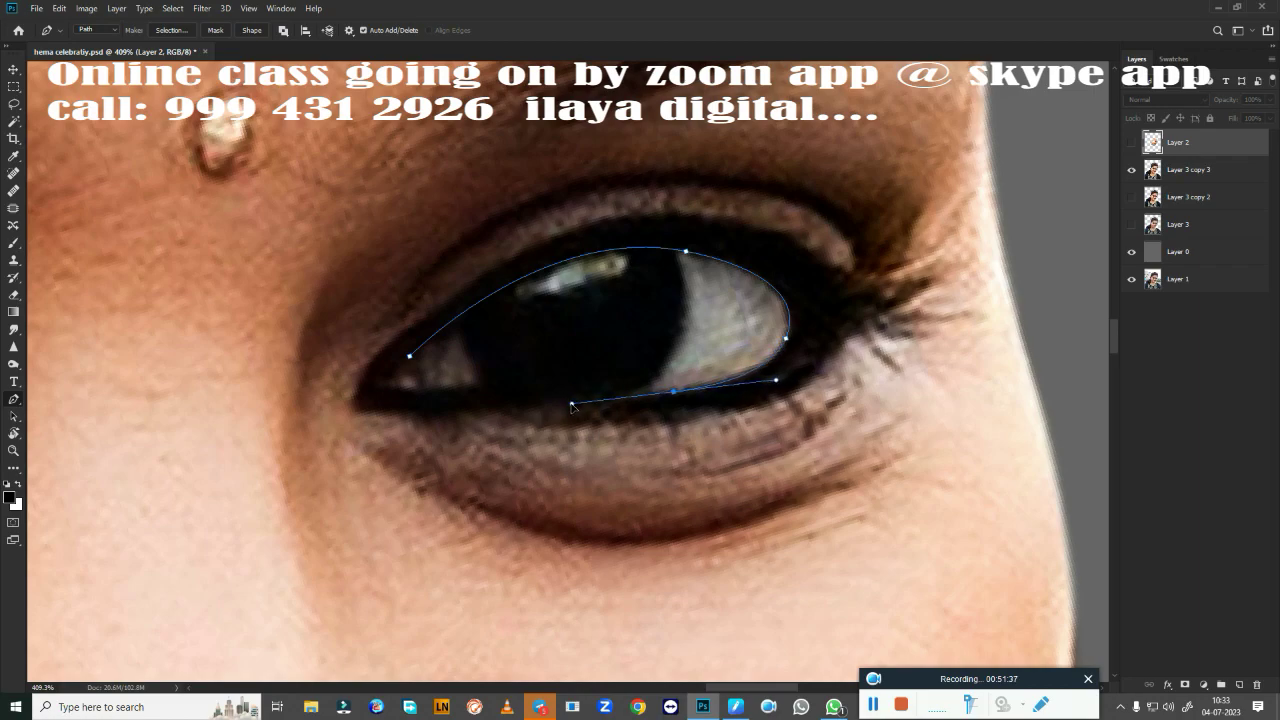
left_click(673, 391)
left_click_drag(467, 387, 421, 385)
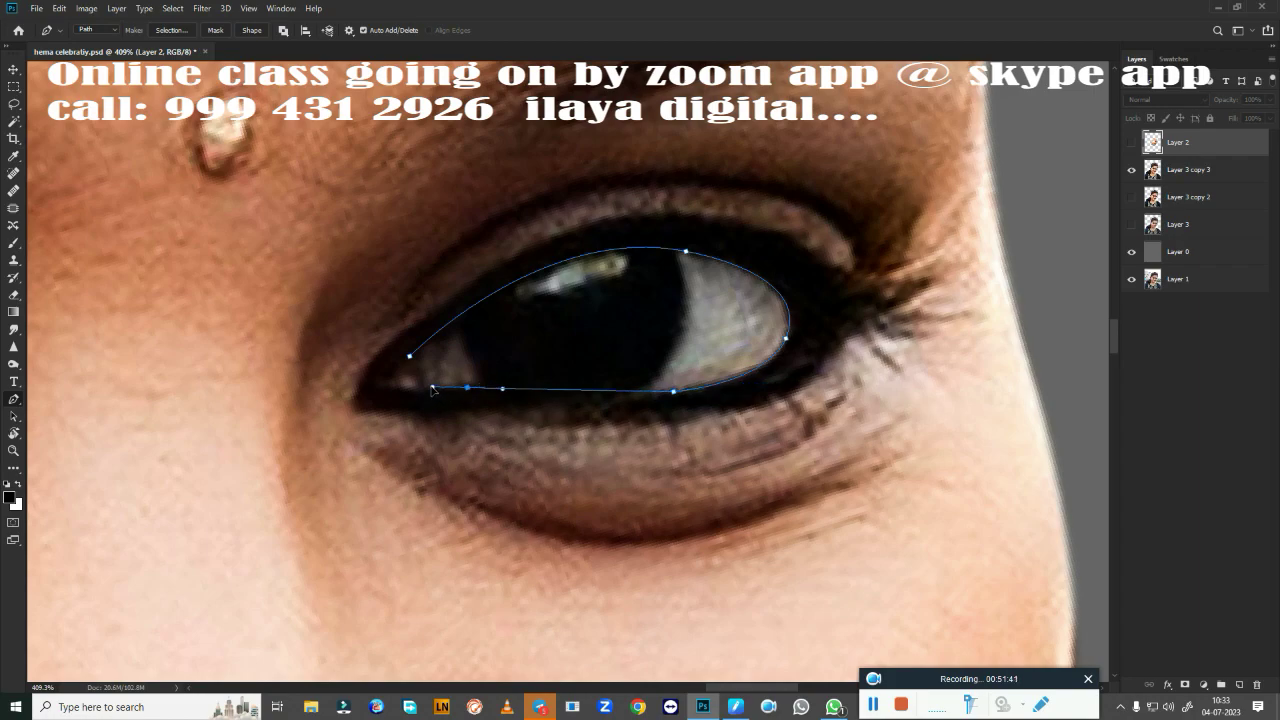
left_click(467, 388, "alt")
left_click(422, 389)
key("ctrl+Return")
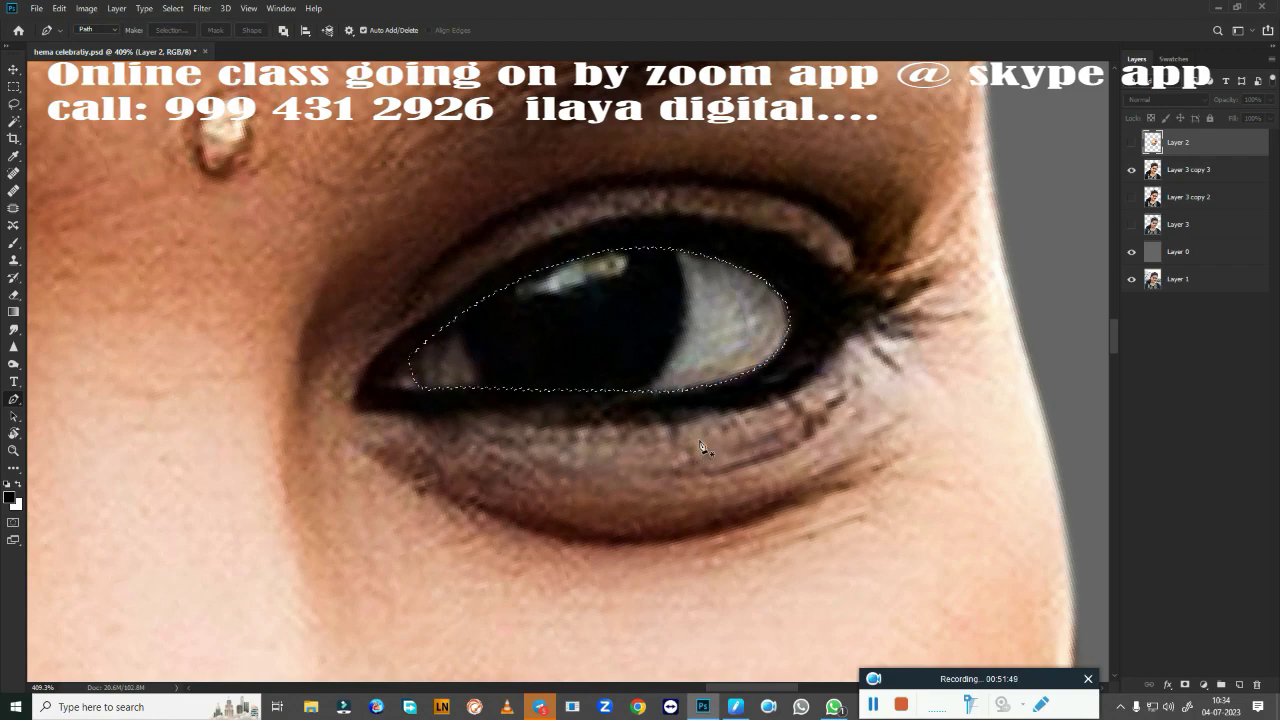
key("shift+F6")
Apply the feather and show Layer 2 with the painted eye again.
key("Return")
left_click(1131, 142)
scroll(708, 348, "up", 1)
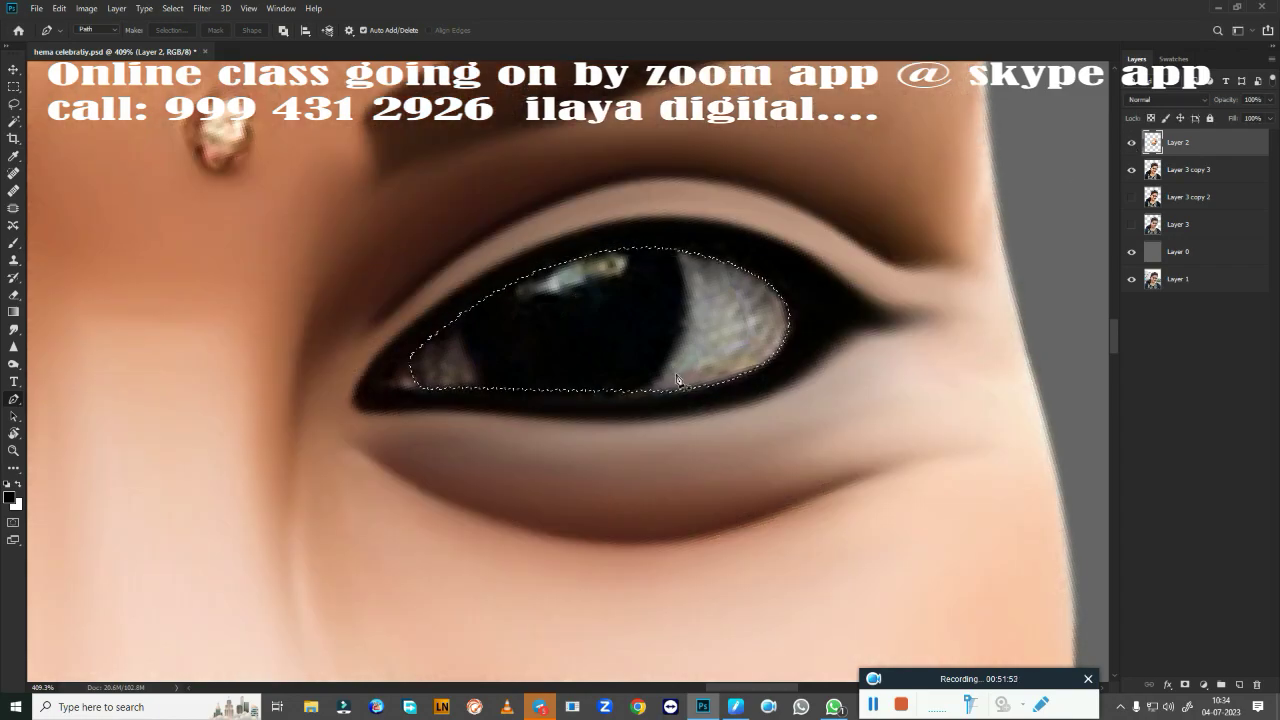
scroll(708, 348, "up", 1)
scroll(708, 348, "up", 2)
scroll(700, 330, "down", 1)
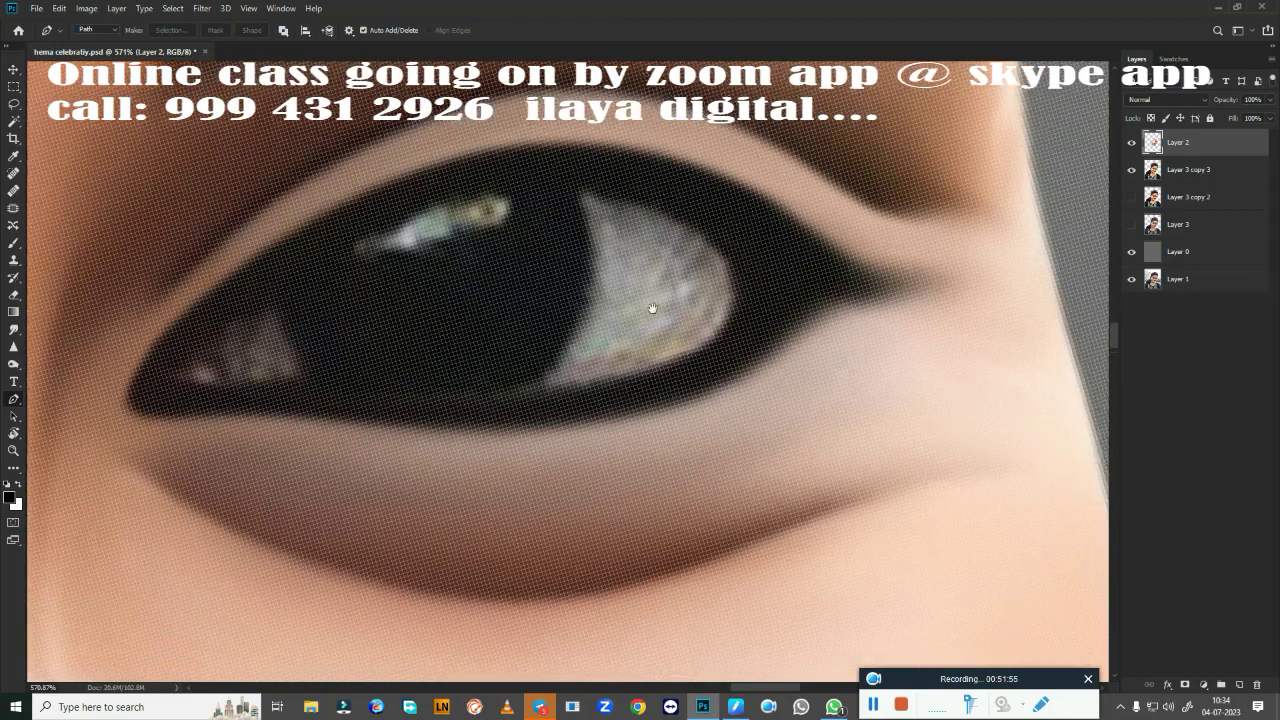
scroll(636, 313, "down", 2)
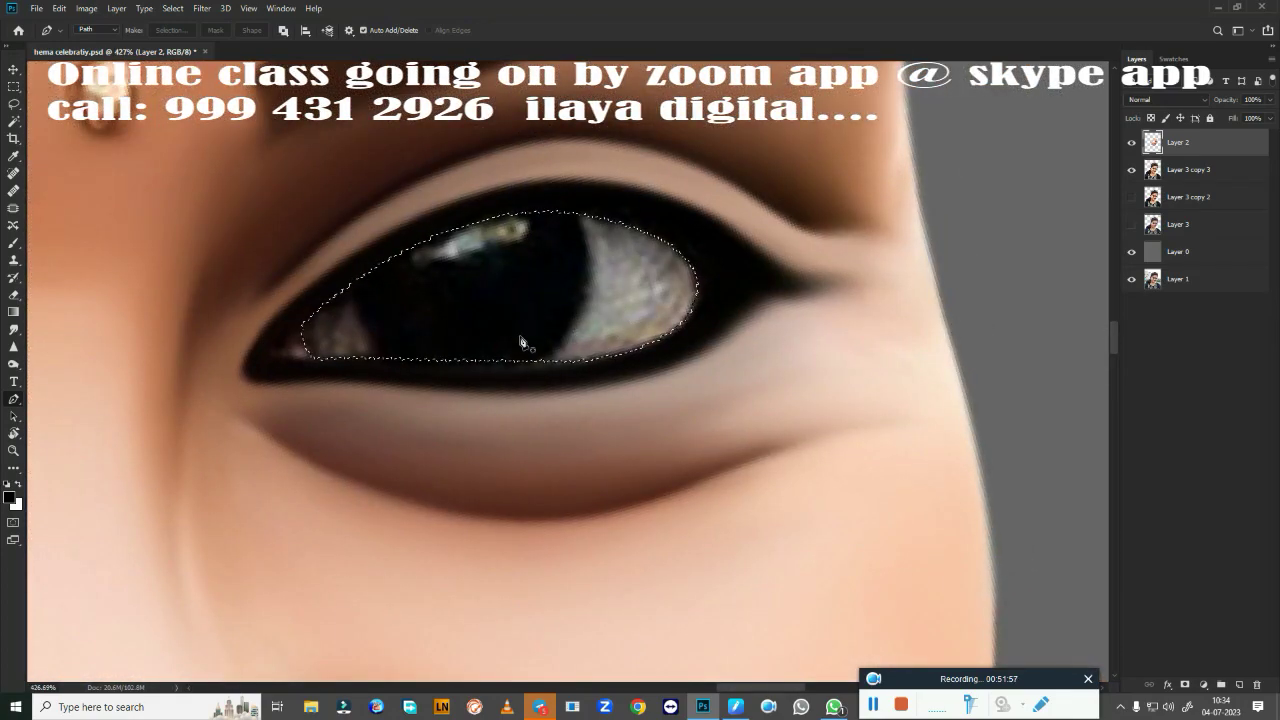
Smudge the lower-right eye white smooth and blend light colour into the pupil edge.
key("r")
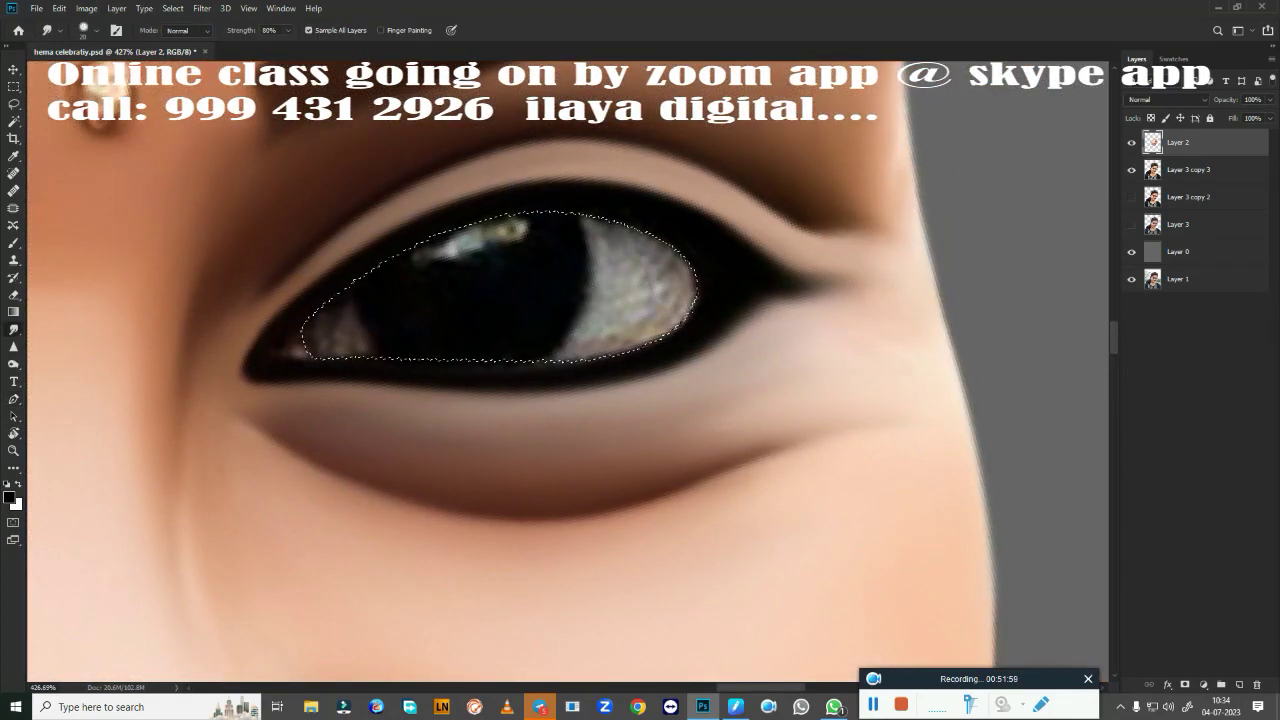
key("bracketleft")
key("bracketleft")
mouse_move(640, 325)
left_mouse_down()
mouse_move(665, 325)
mouse_move(595, 352)
mouse_move(618, 317)
mouse_move(555, 348)
mouse_move(540, 272)
left_mouse_up()
left_click_drag(605, 330, 580, 248)
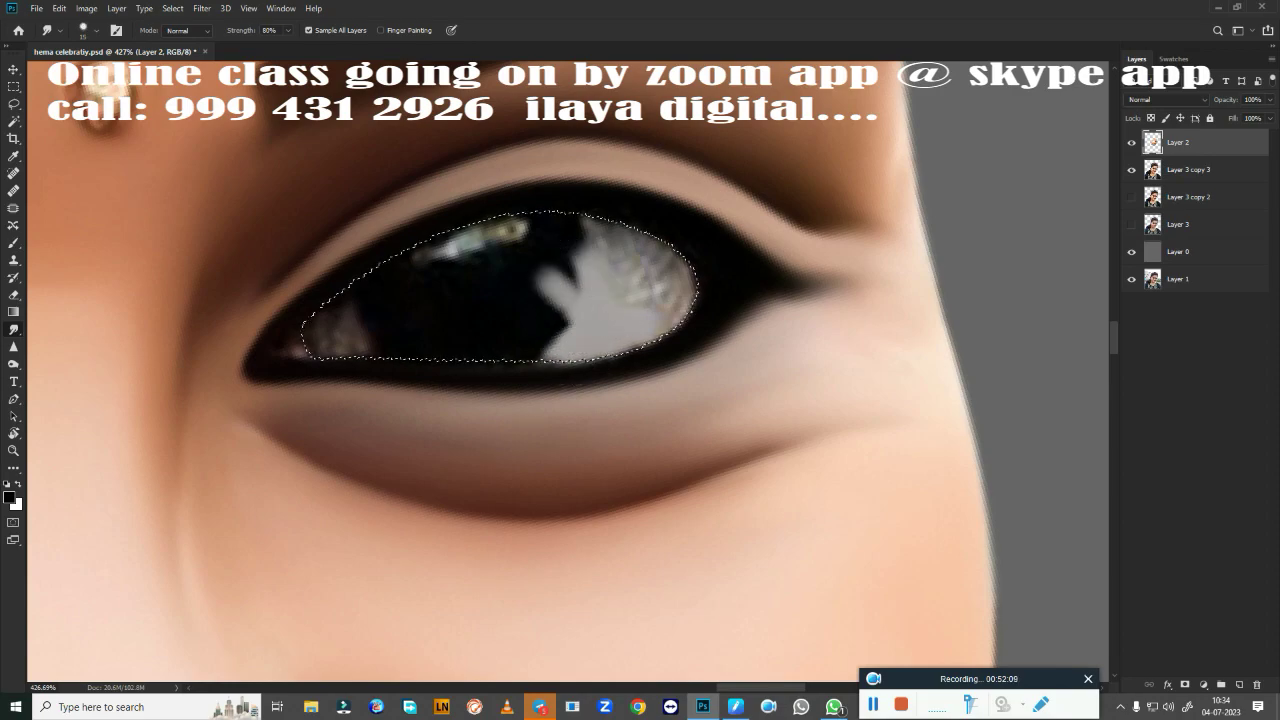
left_click_drag(570, 305, 510, 312)
left_click_drag(605, 278, 585, 228)
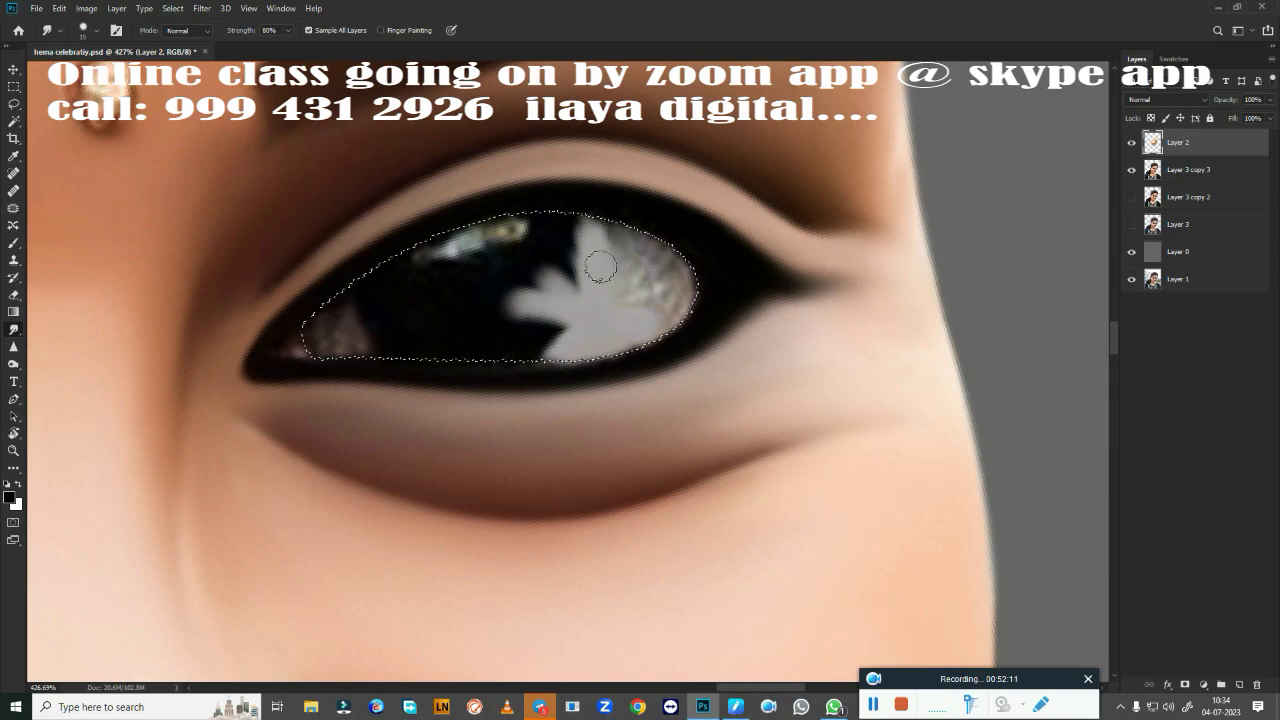
Smooth the upper-right white and the grey patches at both eye corners with a larger brush.
key("bracketright")
mouse_move(630, 272)
left_mouse_down()
mouse_move(610, 226)
mouse_move(655, 275)
mouse_move(605, 240)
left_mouse_up()
left_click_drag(665, 289, 625, 340)
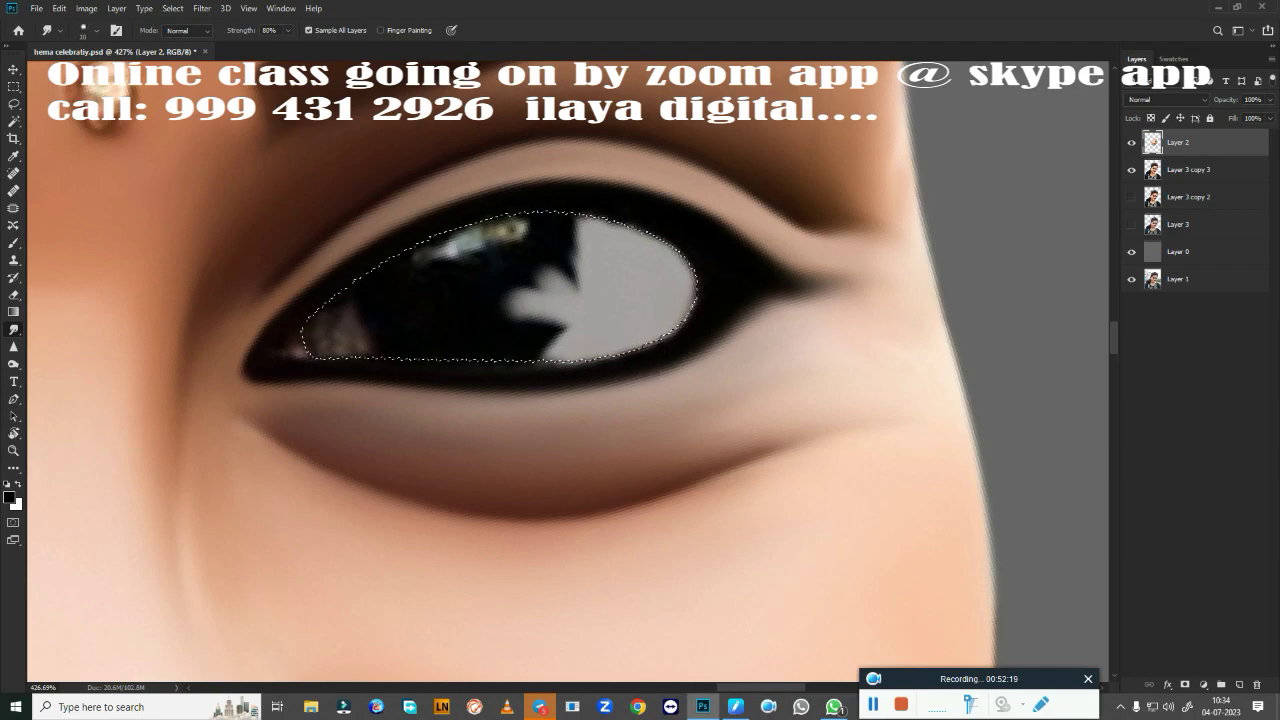
left_click_drag(340, 342, 370, 338)
left_click_drag(349, 297, 378, 342)
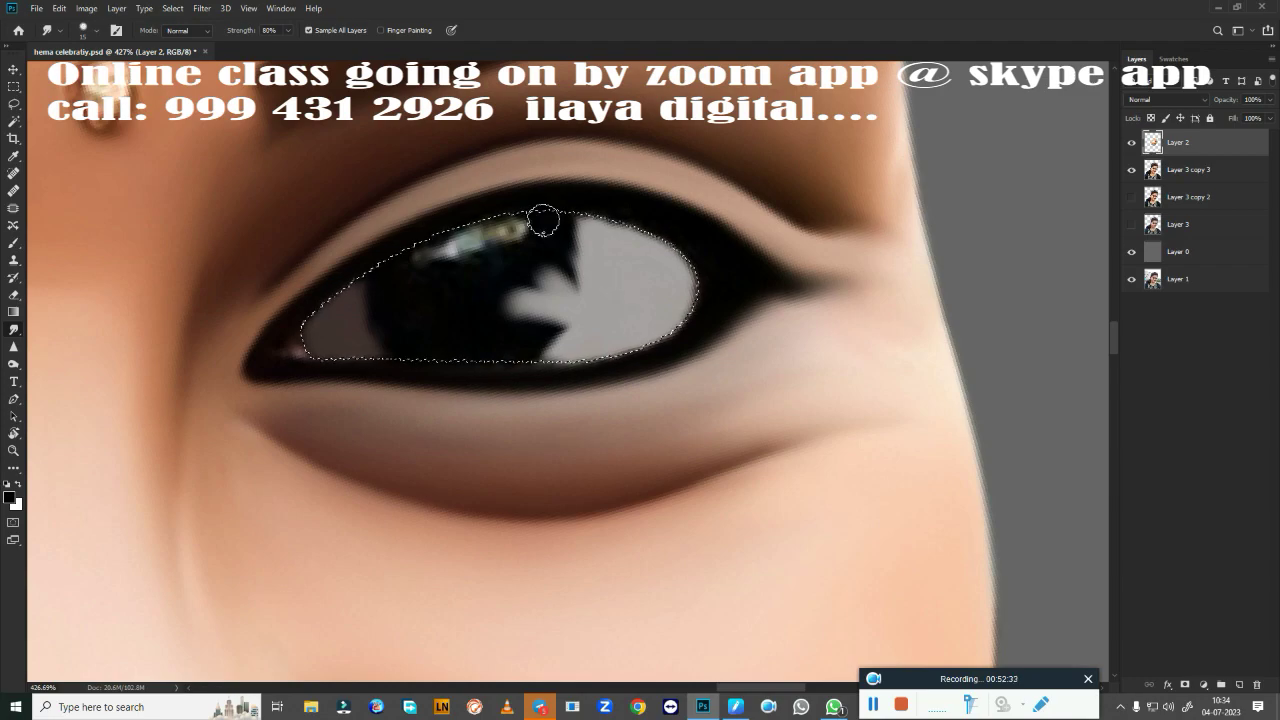
key("b")
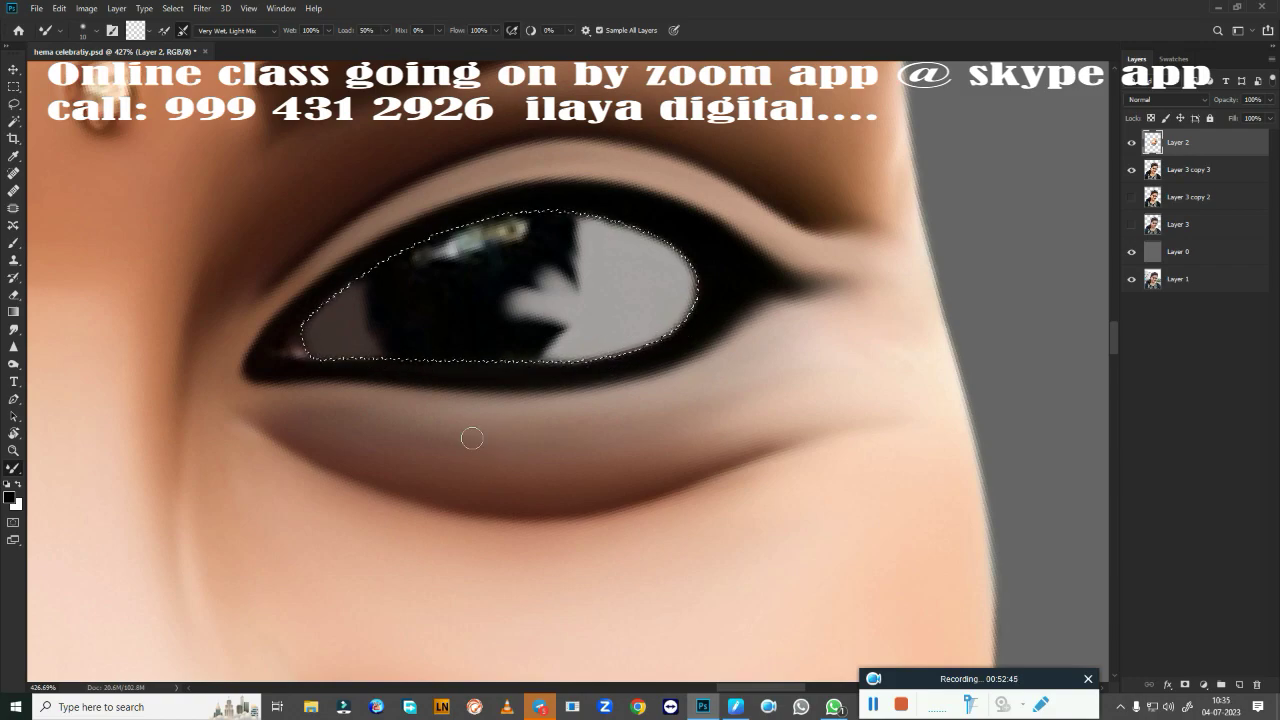
Clear the selection, hide Layer 2 while keeping it active, and choose the Elliptical Marquee.
key("ctrl+d")
left_click(1132, 144)
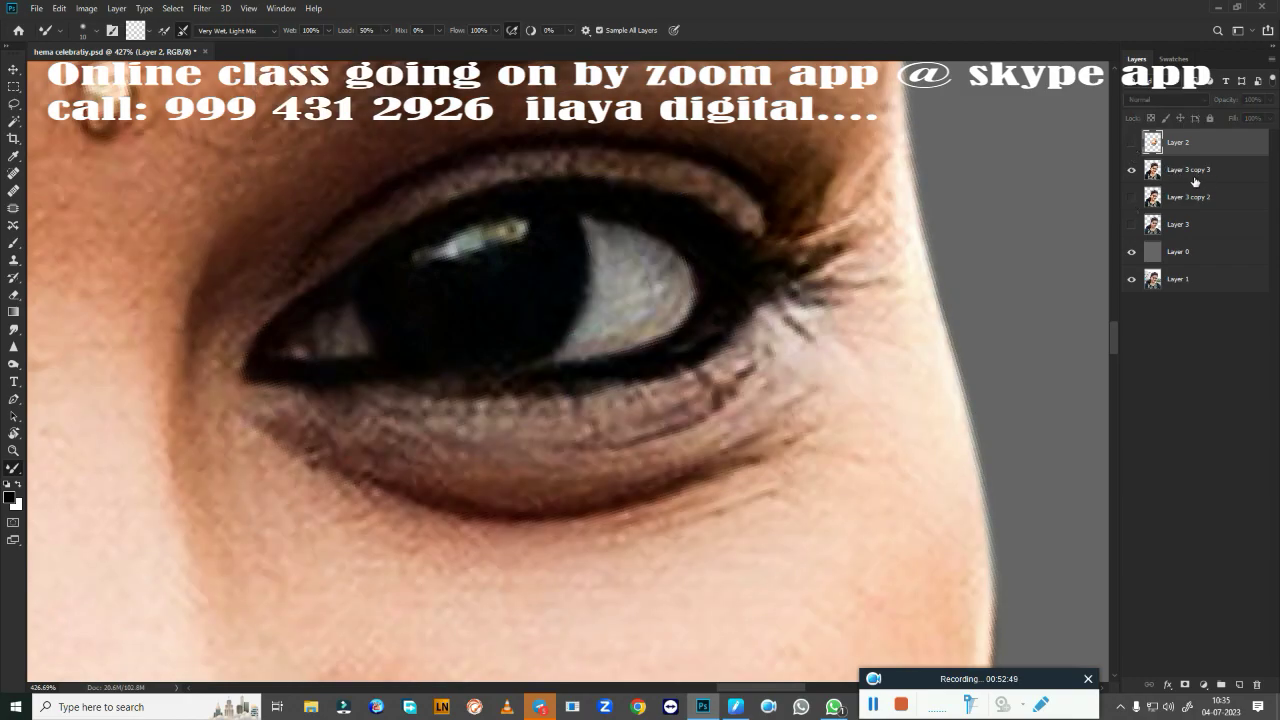
left_click(1194, 181)
left_click(1185, 145)
key("m")
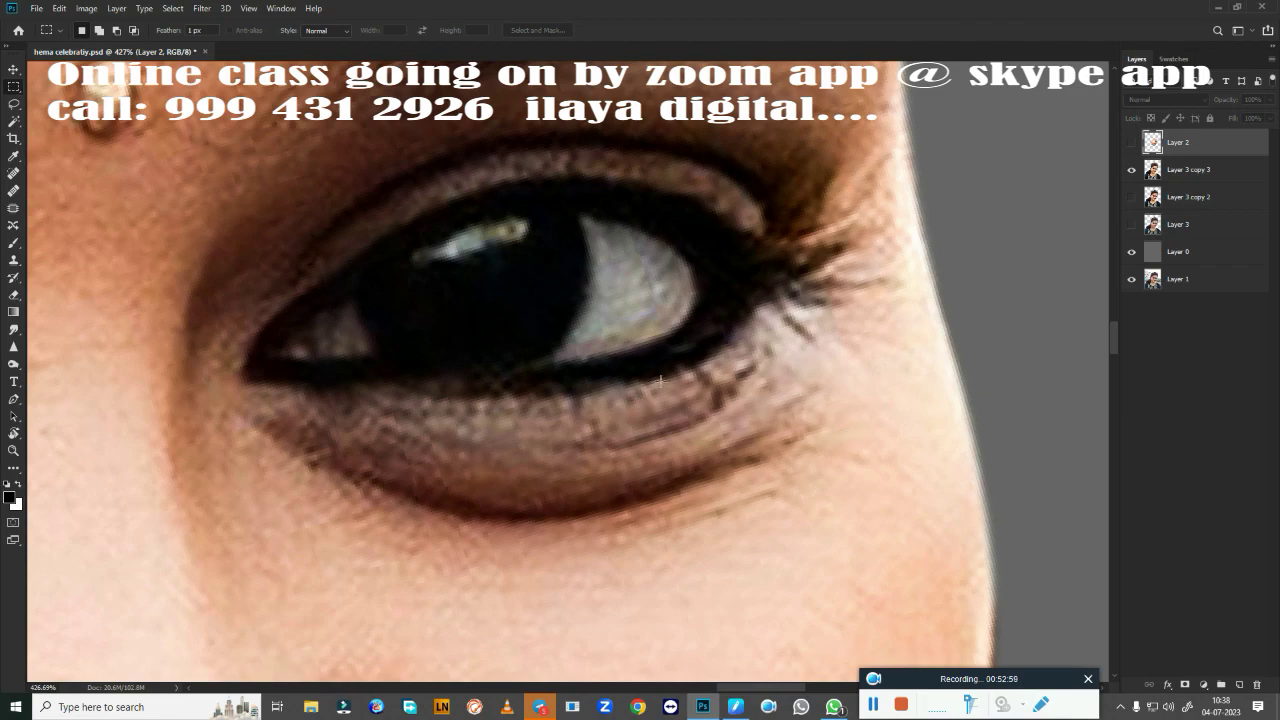
right_click(16, 88)
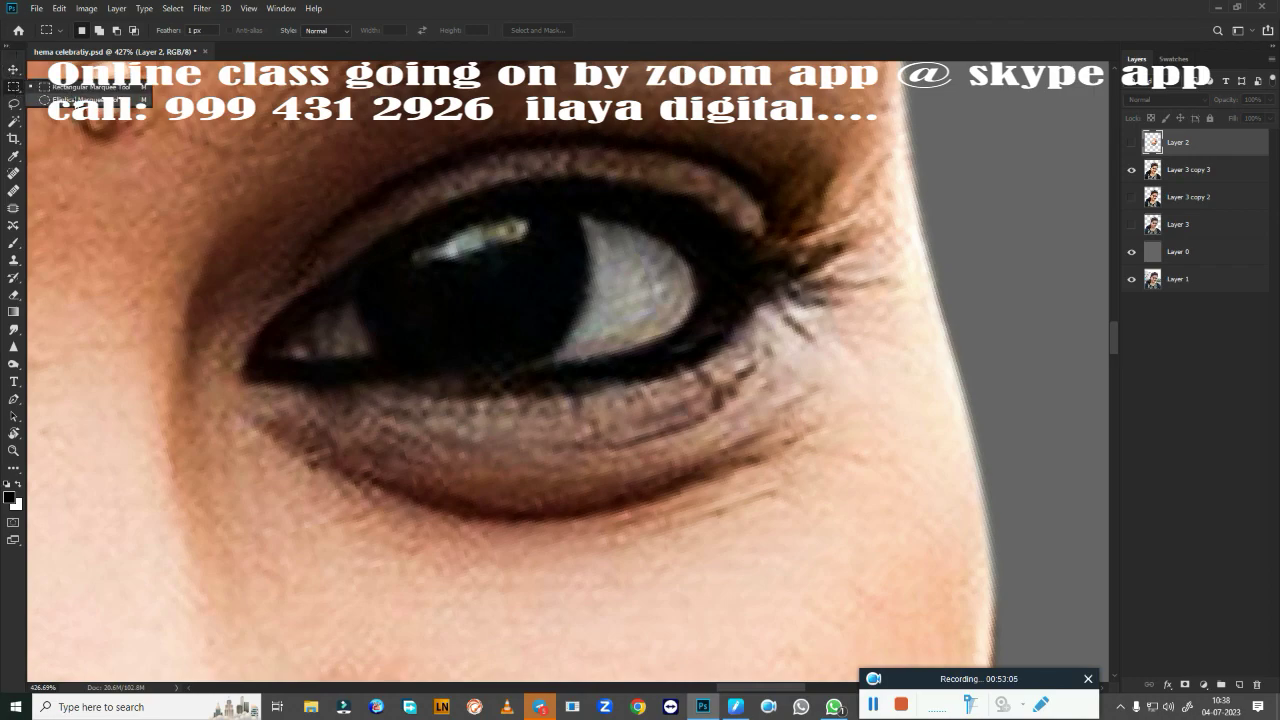
left_click(76, 99)
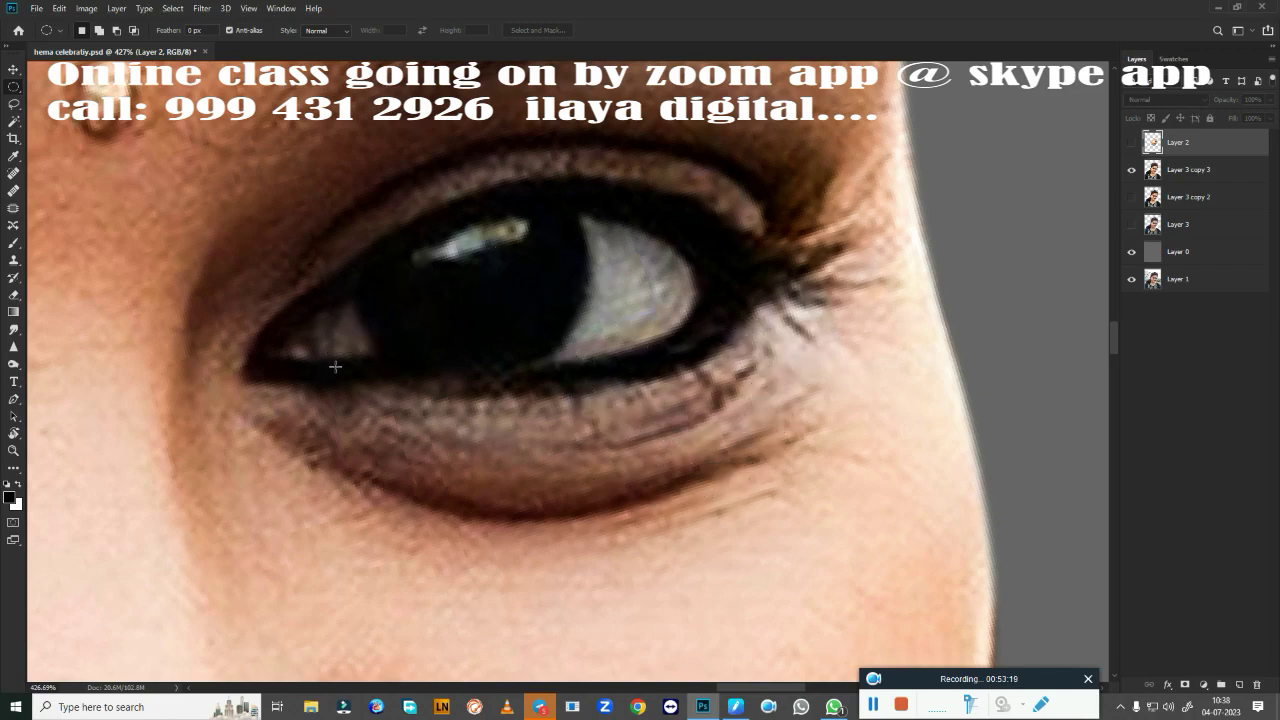
Try several elliptical selections over the pupil, clearing each attempt.
left_click_drag(519, 266, 560, 406)
mouse_move(464, 281)
left_mouse_down()
mouse_move(588, 416)
mouse_move(648, 448)
left_mouse_up()
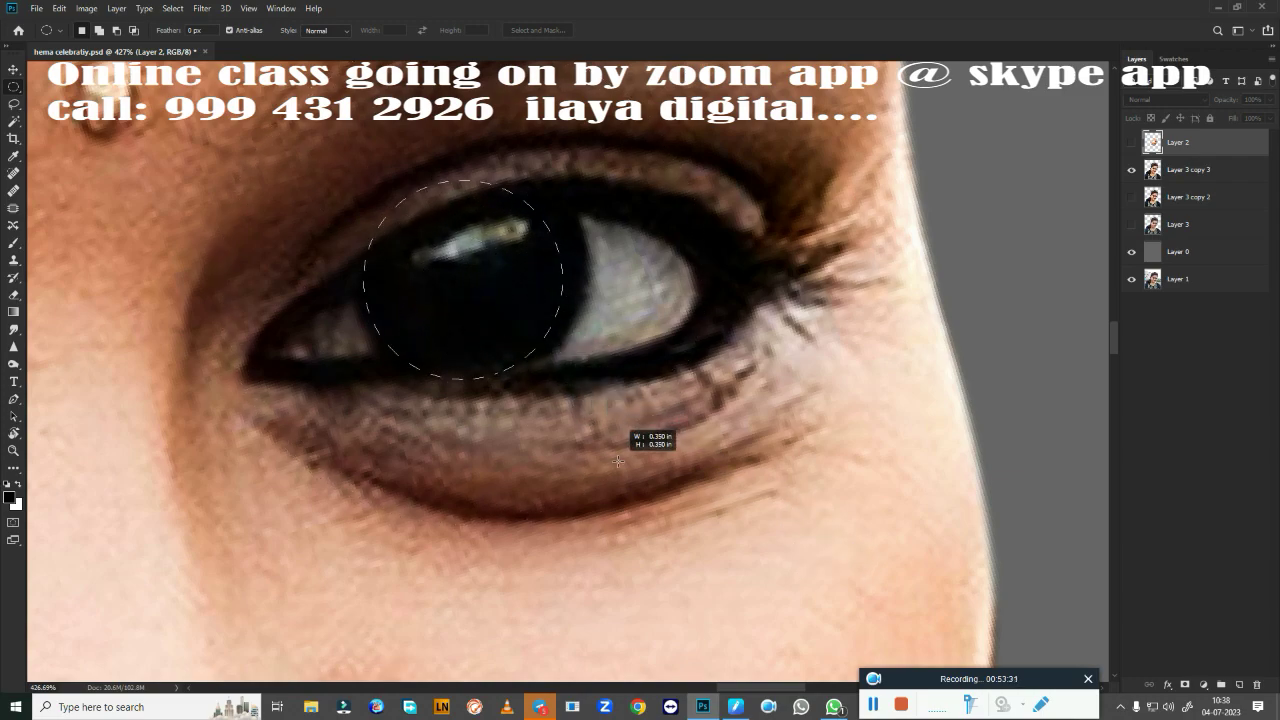
left_click_drag(648, 448, 629, 457)
key("ctrl+d")
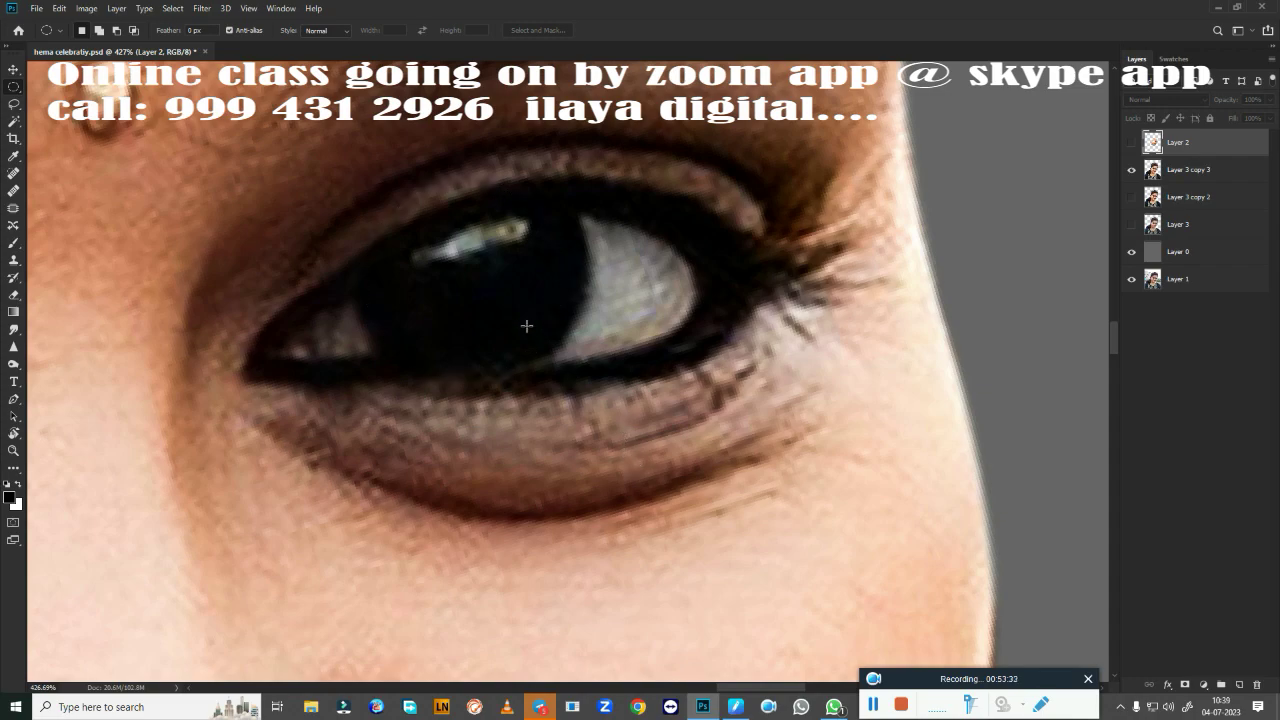
left_click_drag(445, 268, 562, 390)
key("ctrl+d")
left_click_drag(476, 279, 511, 341)
left_click_drag(511, 341, 645, 393)
key("ctrl+d")
Draw the final circle around the iris, nudge it up and right, and show Layer 2.
mouse_move(462, 284)
left_mouse_down()
mouse_move(548, 362)
mouse_move(655, 508)
mouse_move(651, 491)
left_mouse_up()
key("Up")
key("Up")
key("Right")
key("Right")
left_click(1131, 143)
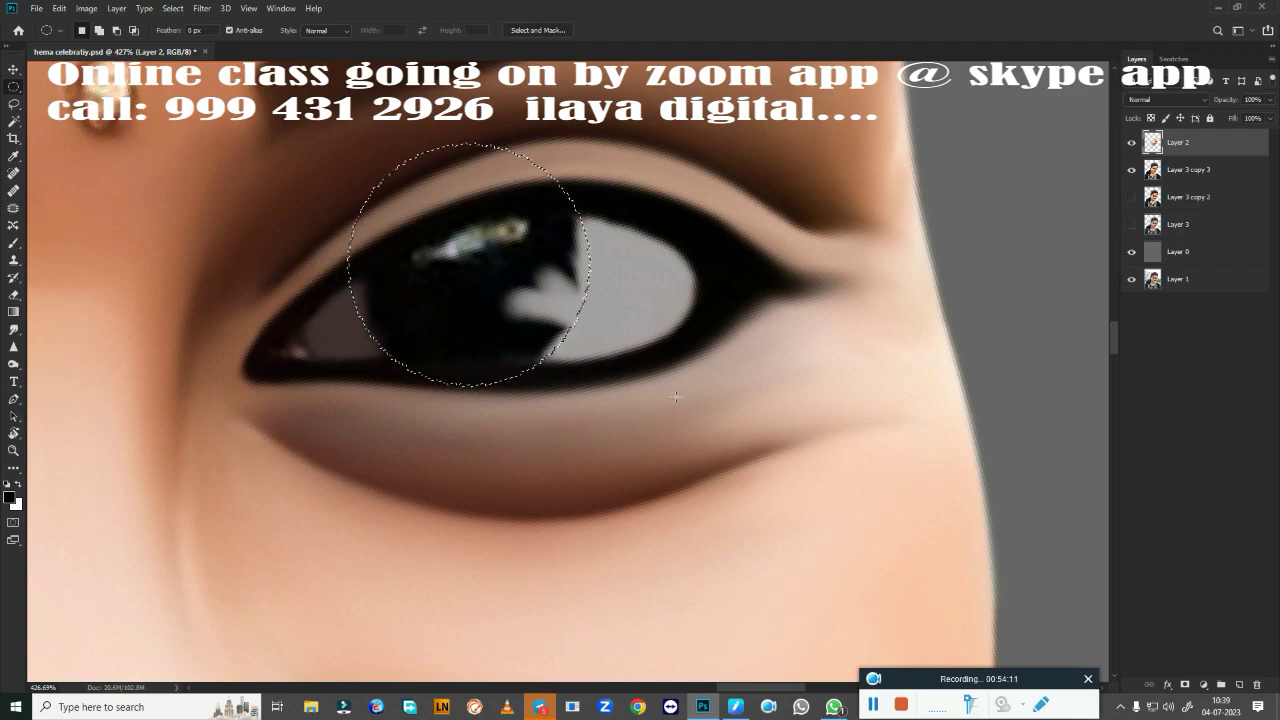
Smudge the white catchlight wedge into the dark iris.
key("r")
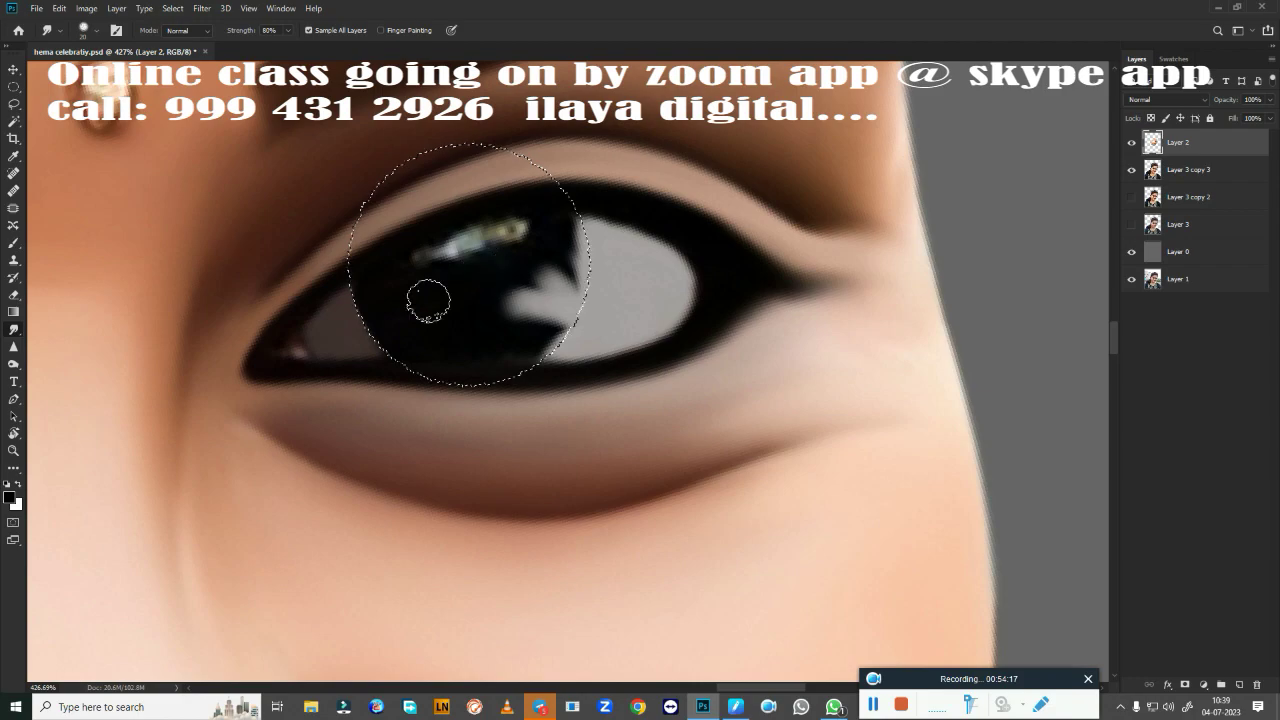
left_click_drag(429, 301, 525, 302)
mouse_move(460, 345)
left_mouse_down()
mouse_move(537, 323)
mouse_move(474, 303)
mouse_move(562, 262)
mouse_move(571, 303)
mouse_move(537, 318)
left_mouse_up()
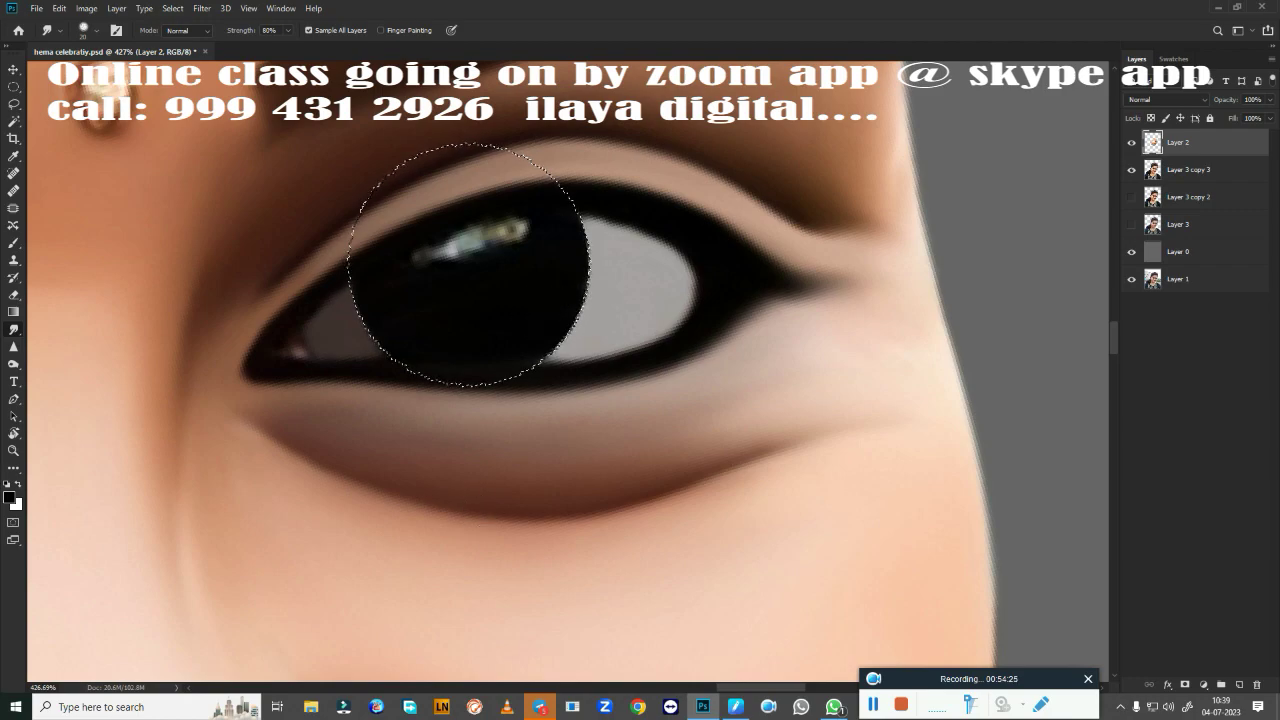
scroll(468, 270, "up", 1)
scroll(509, 317, "up", 1)
scroll(575, 386, "down", 2)
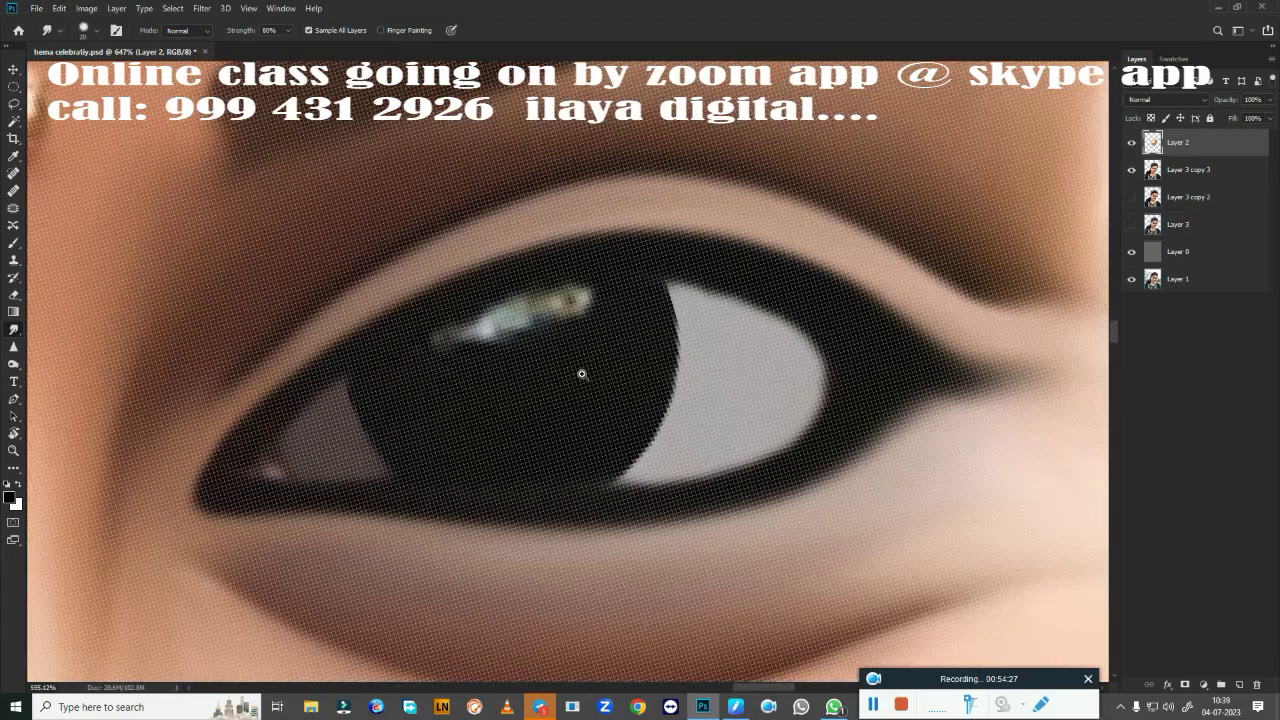
scroll(586, 380, "down", 1)
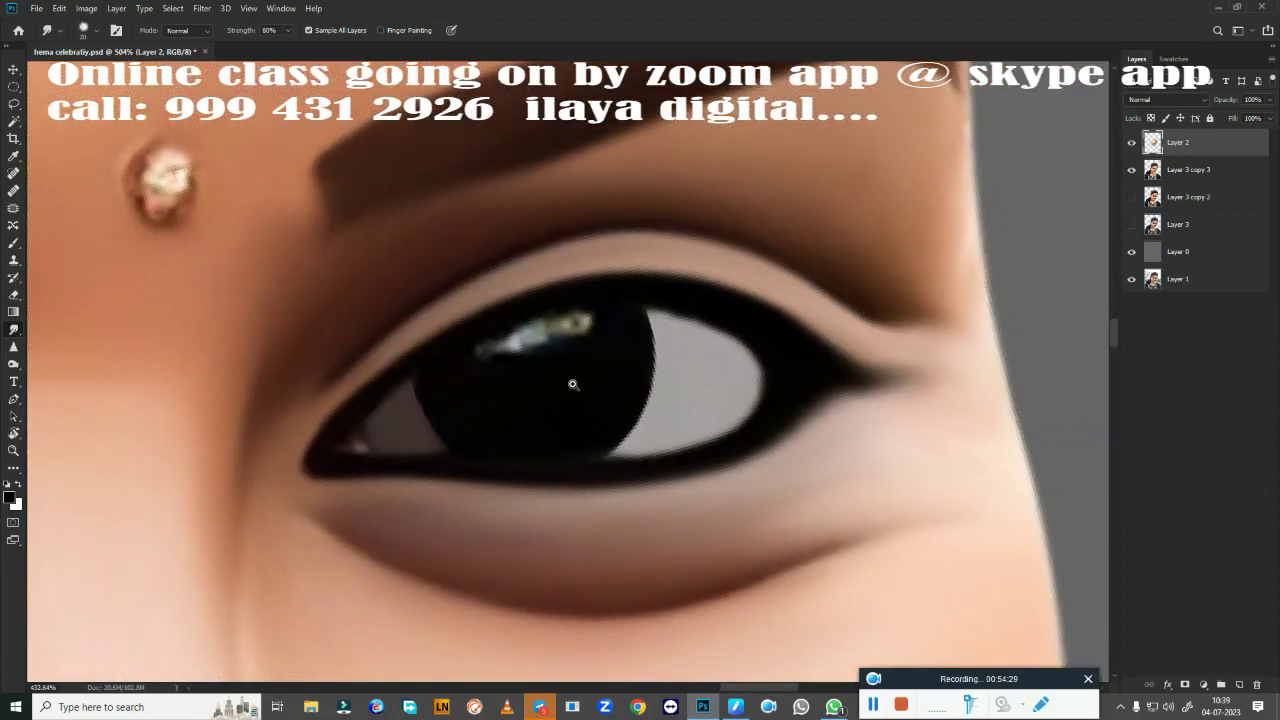
Shape round highlight dots with a smaller smudge brush, then deselect and zoom out.
key("bracketleft")
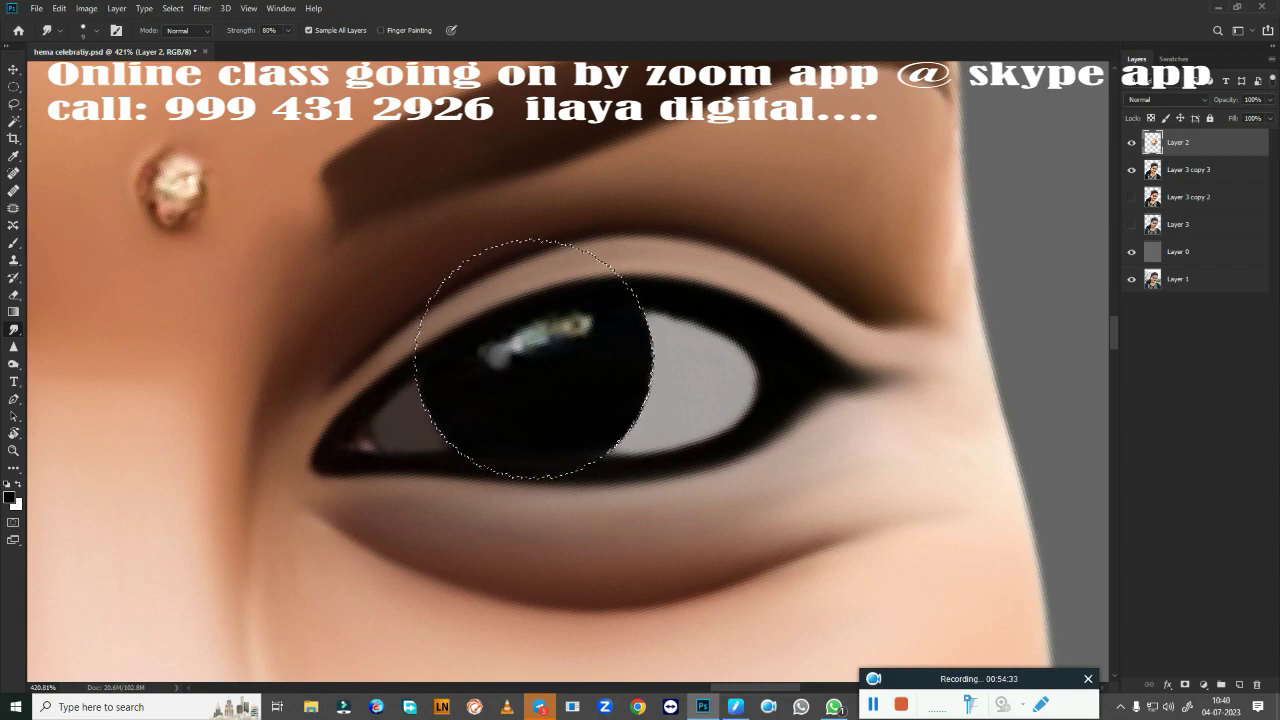
left_click_drag(496, 356, 492, 358)
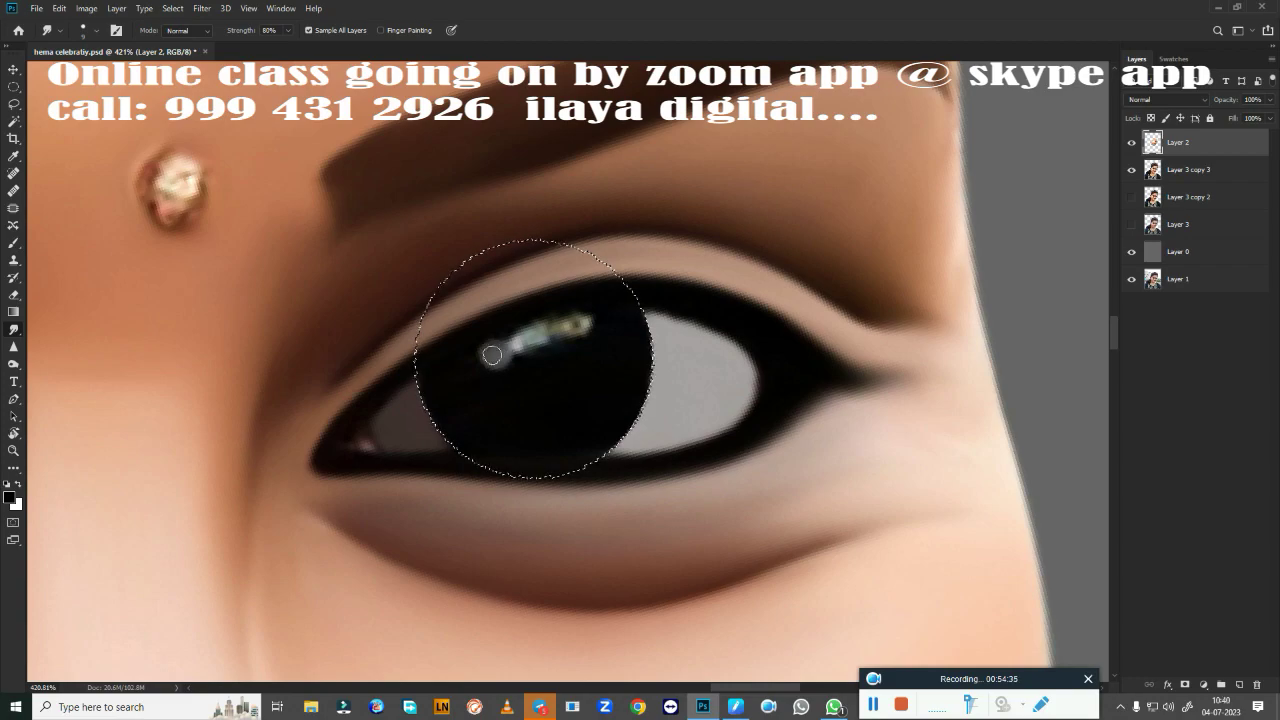
left_click_drag(528, 341, 534, 343)
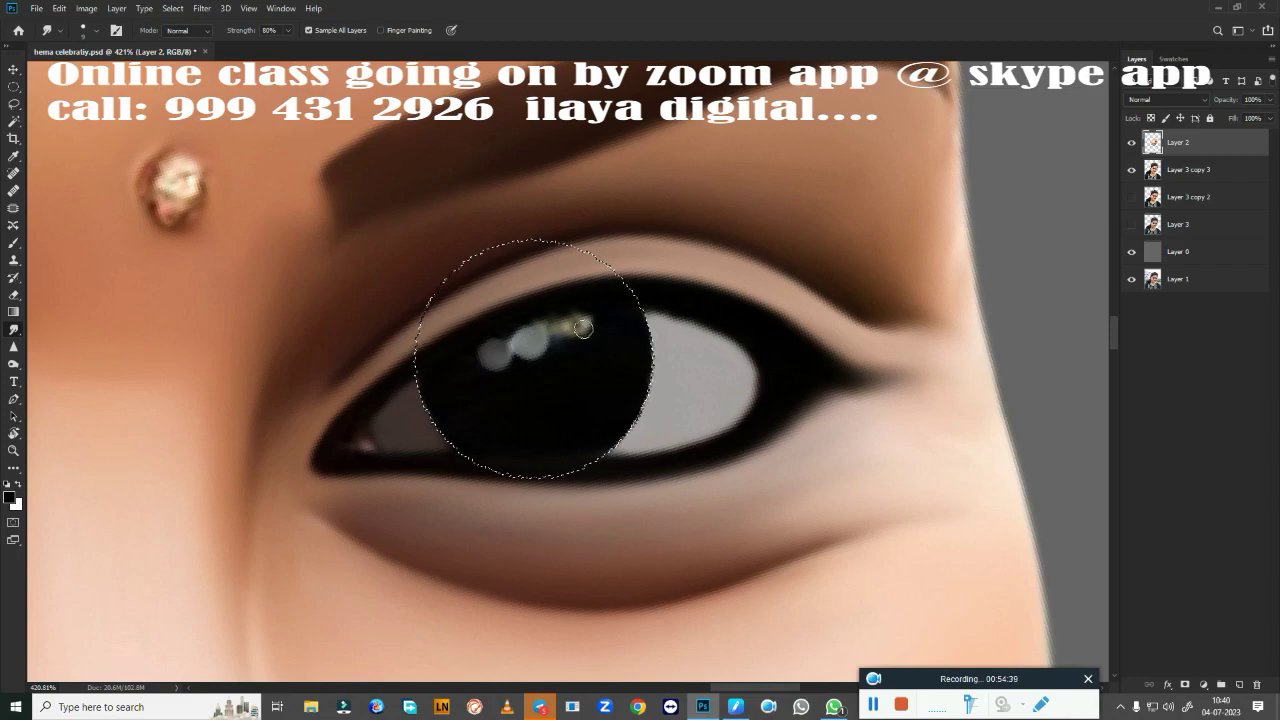
mouse_move(545, 325)
left_mouse_down()
mouse_move(550, 313)
mouse_move(587, 336)
left_mouse_up()
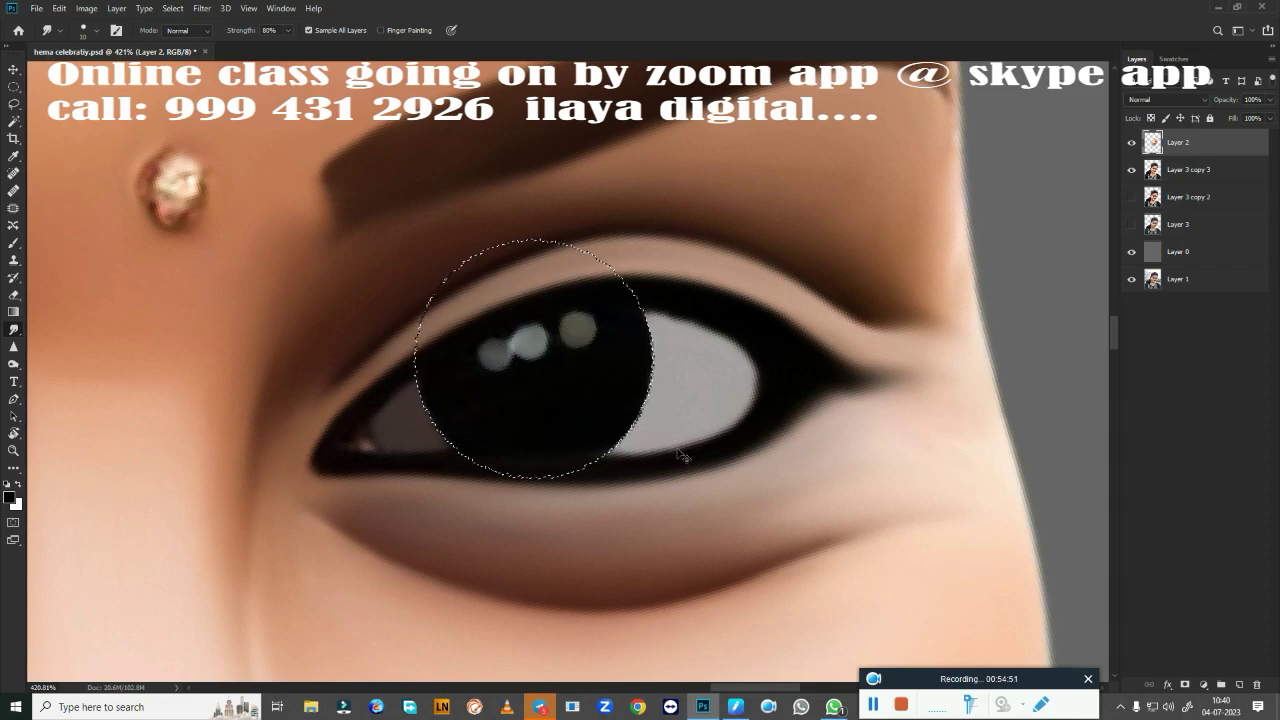
key("ctrl+d")
left_click_drag(692, 489, 667, 340)
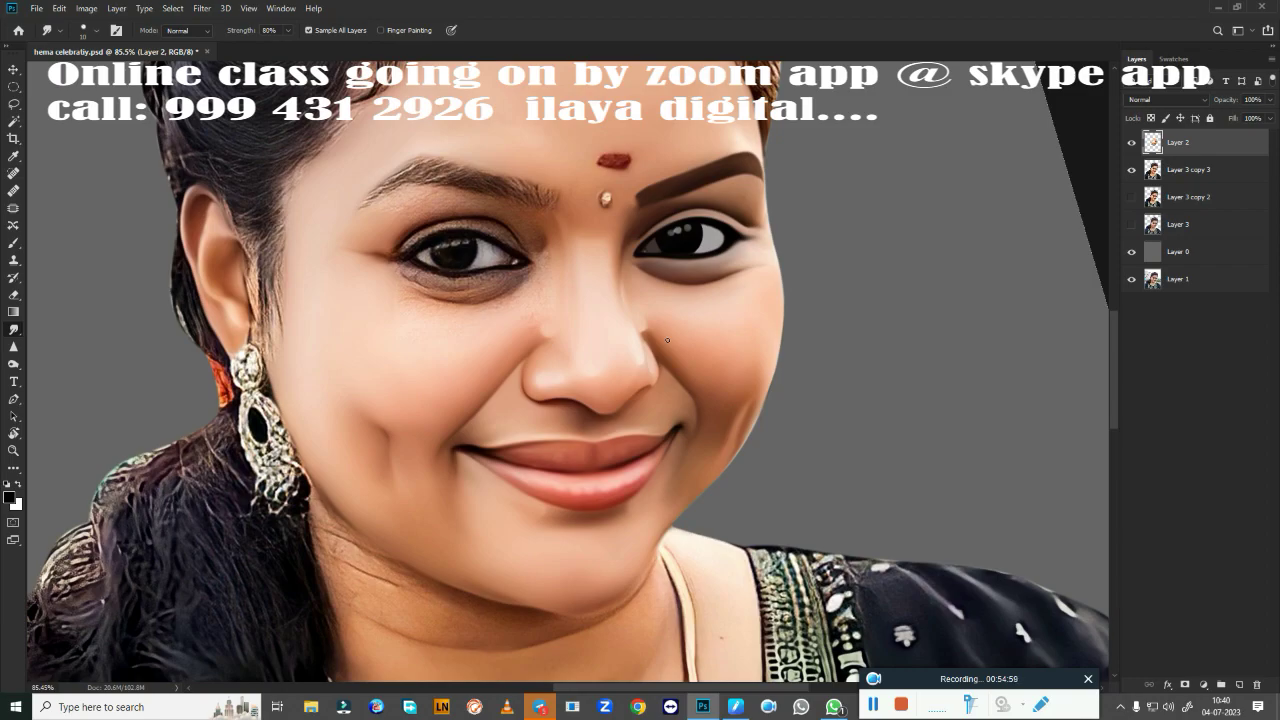
Zoom into the eye, brighten the small highlight, and darken the inner eye corner.
mouse_move(657, 256)
left_mouse_down()
mouse_move(696, 379)
mouse_move(688, 347)
left_mouse_up()
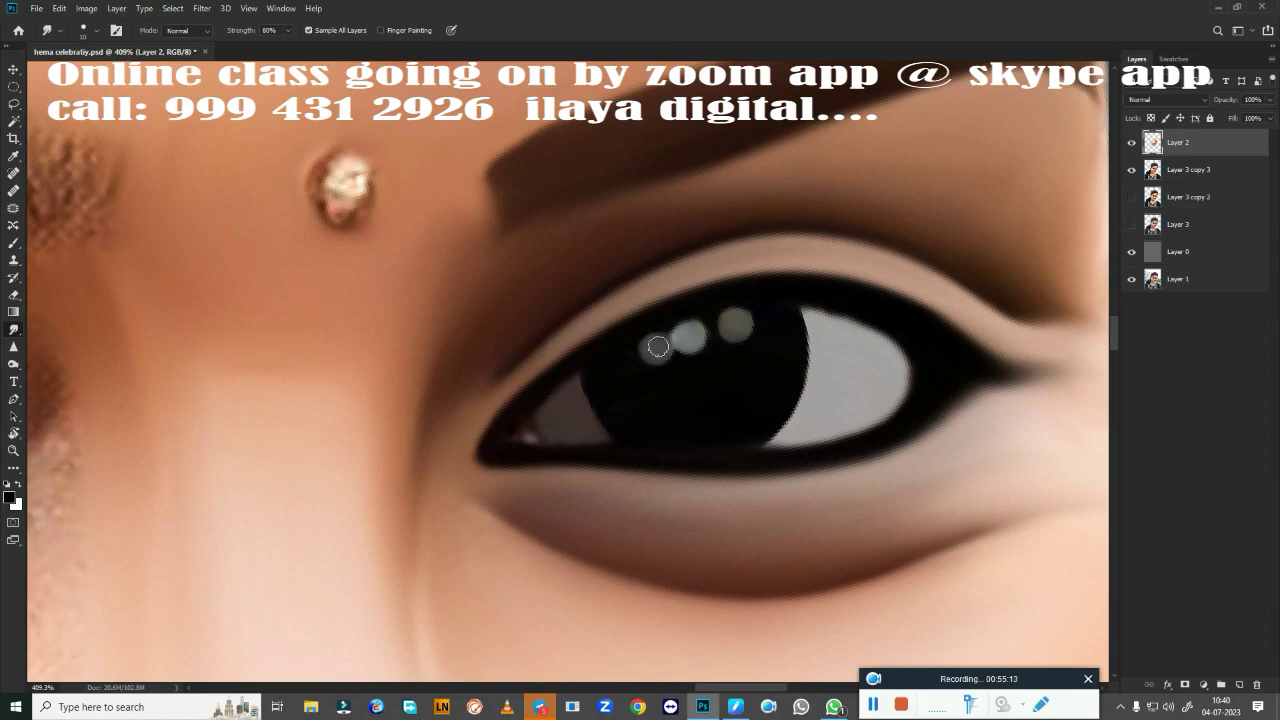
left_click(685, 339)
left_click_drag(750, 426, 814, 337)
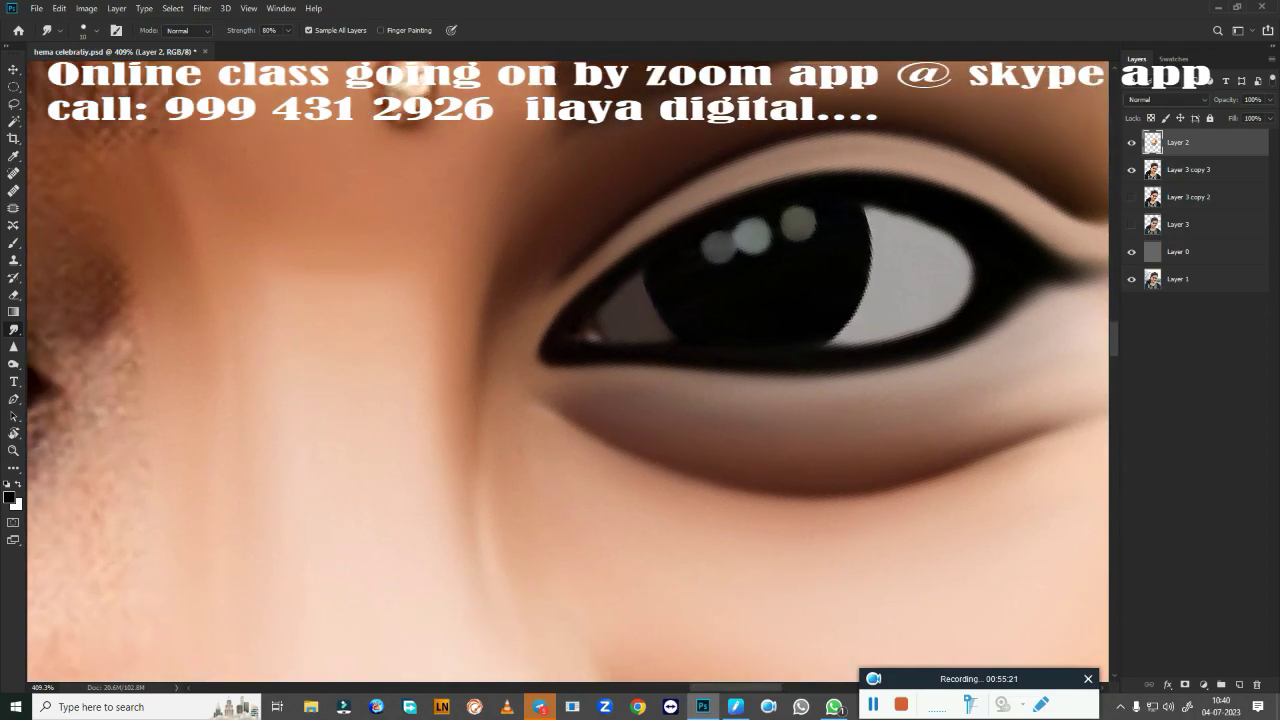
left_click_drag(594, 333, 585, 341)
Set the foreground colour to pure red ff0000 in the Color Picker.
left_click(19, 486)
left_click(9, 495)
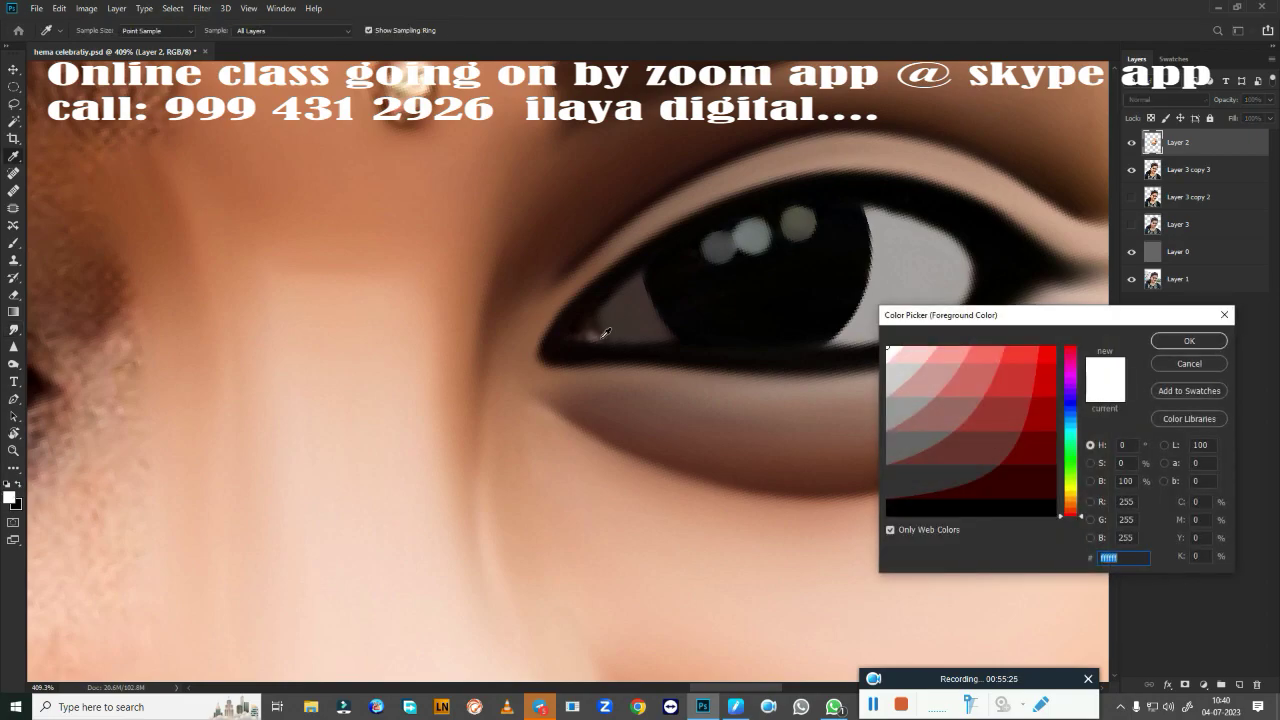
left_click(1051, 357)
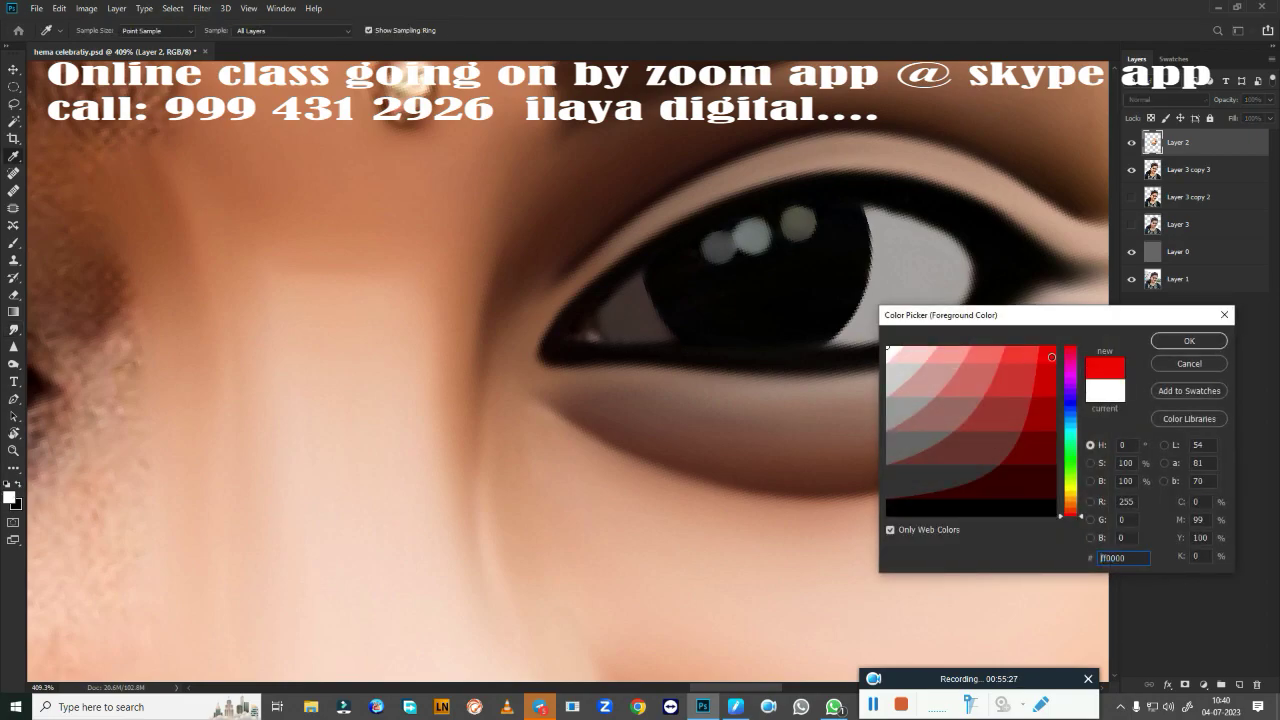
left_click(1189, 341)
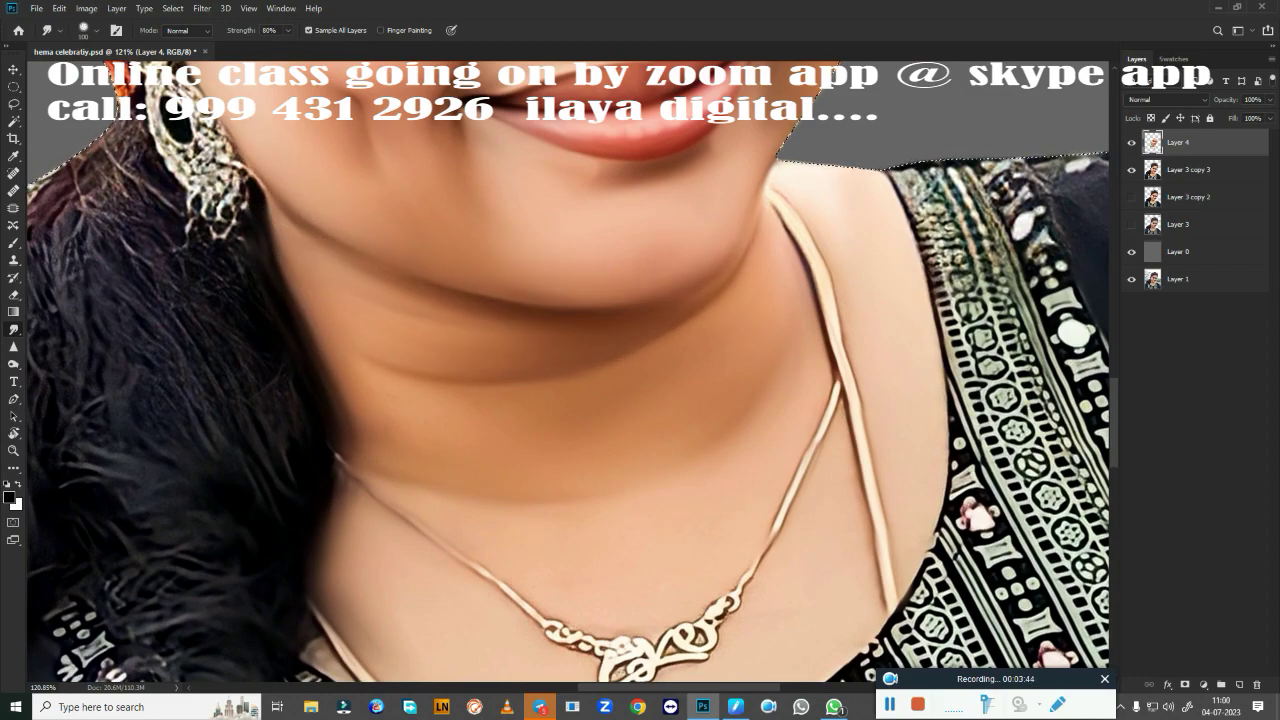
Scroll down the canvas to bring the dress and shoulder area into view.
scroll(514, 386, "down", 2)
scroll(749, 414, "down", 3)
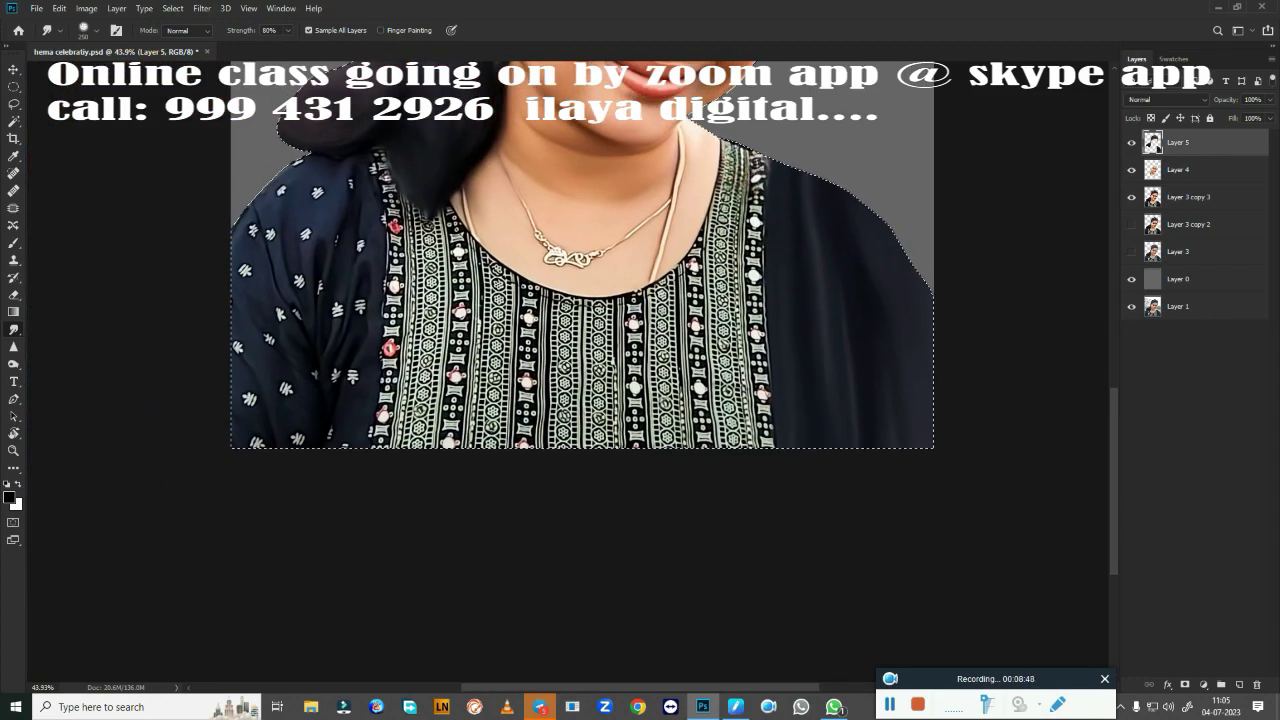
Smudge the patterned sleeve into plain dark fabric.
mouse_move(300, 386)
left_mouse_down()
mouse_move(271, 200)
mouse_move(349, 220)
mouse_move(347, 432)
left_mouse_up()
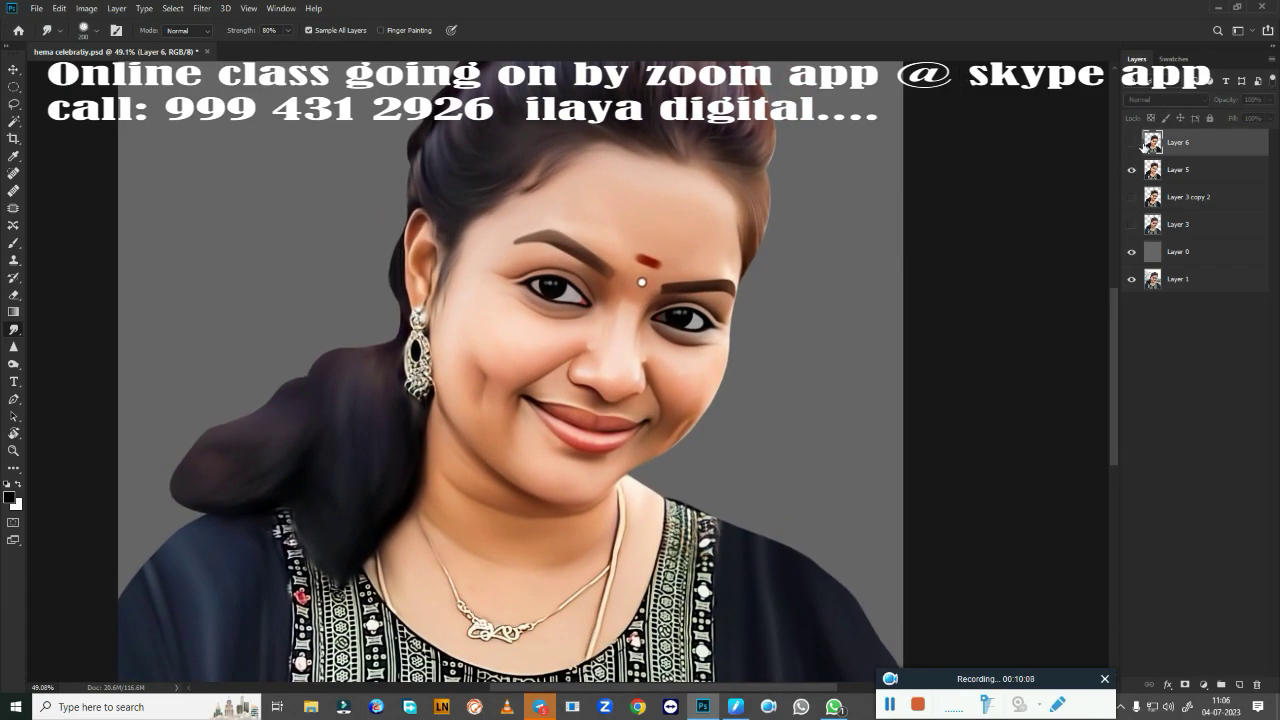
Desaturate the layer to grayscale with Hue/Saturation at Saturation -100.
key("ctrl+u")
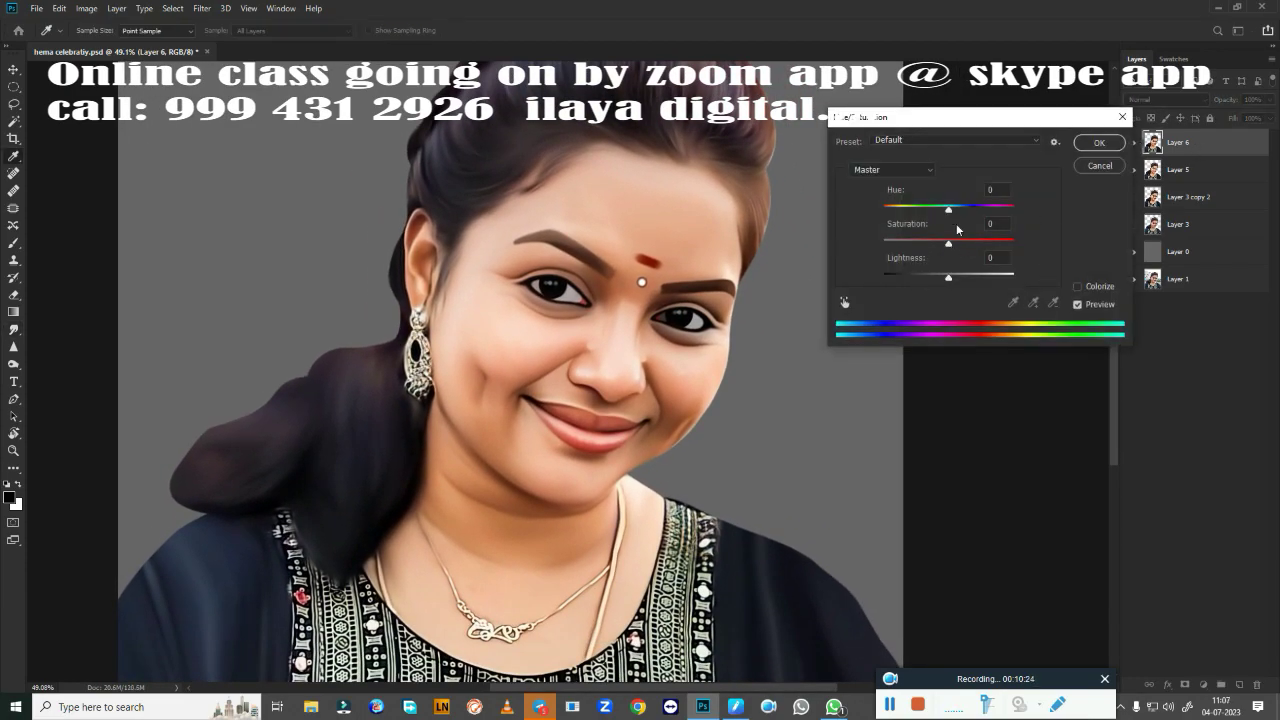
left_click_drag(950, 246, 832, 260)
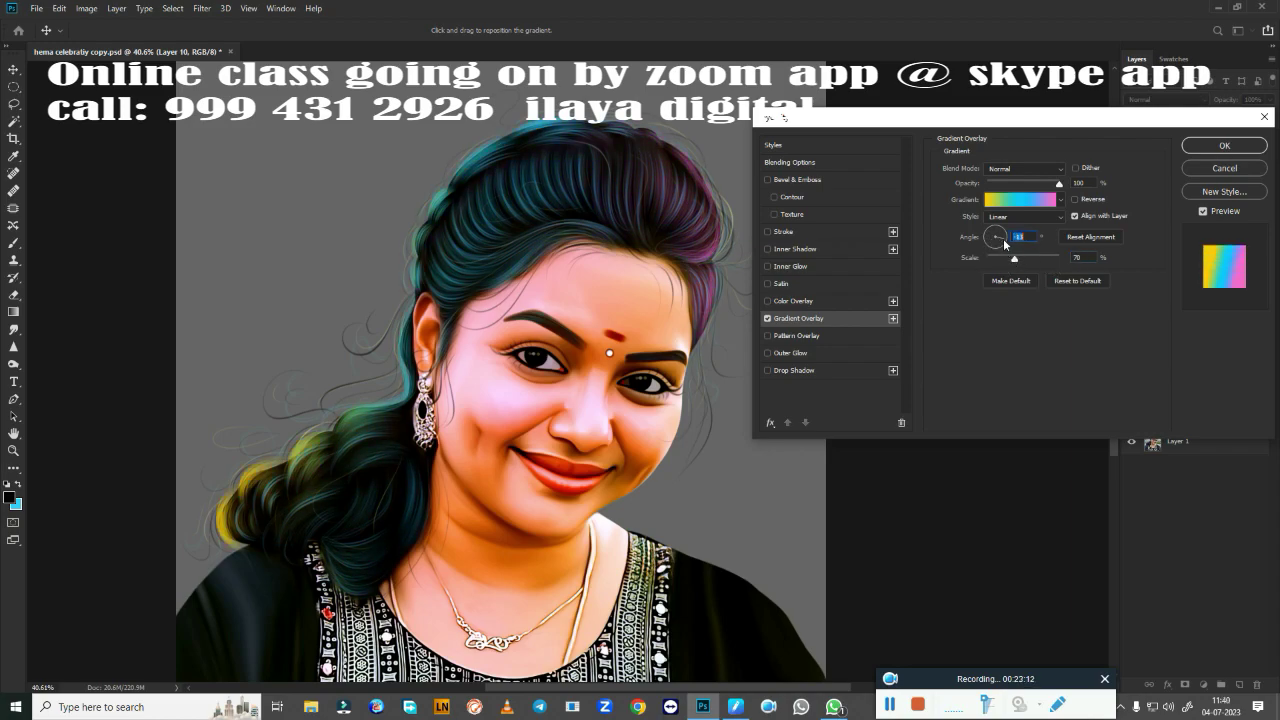
Rotate the hair's Gradient Overlay angle to 172 degrees.
left_click_drag(1004, 244, 993, 241)
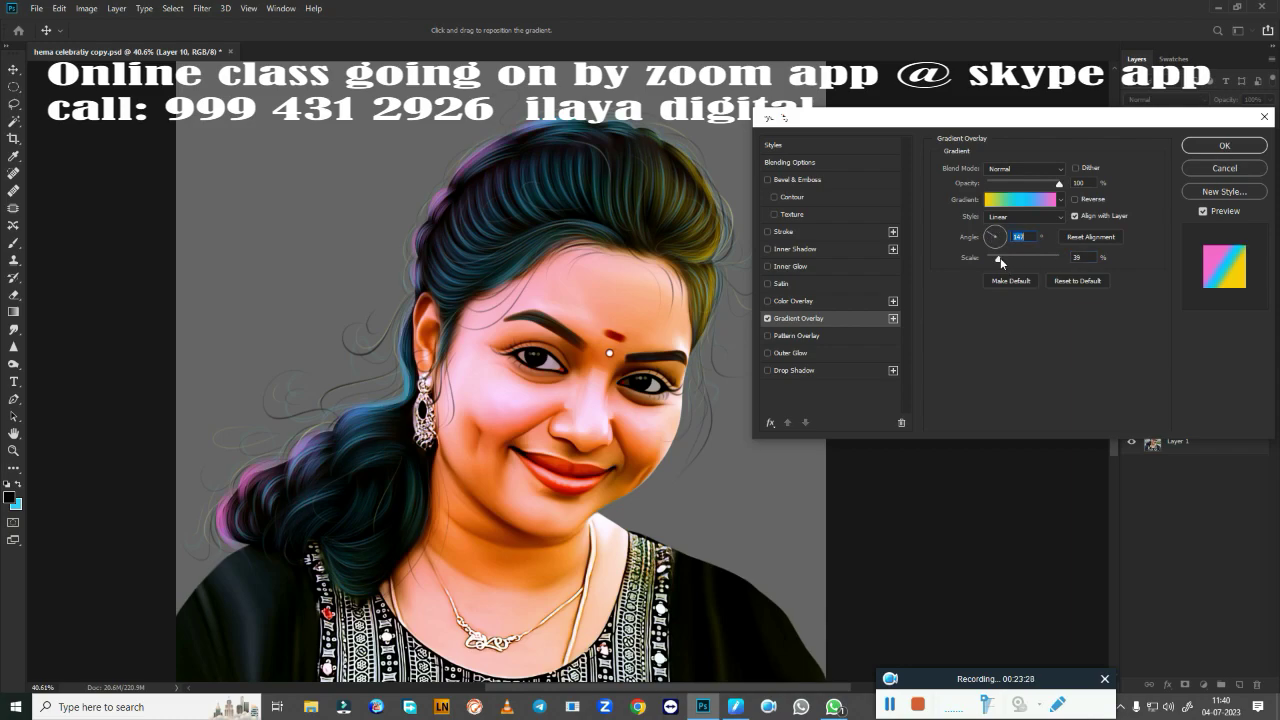